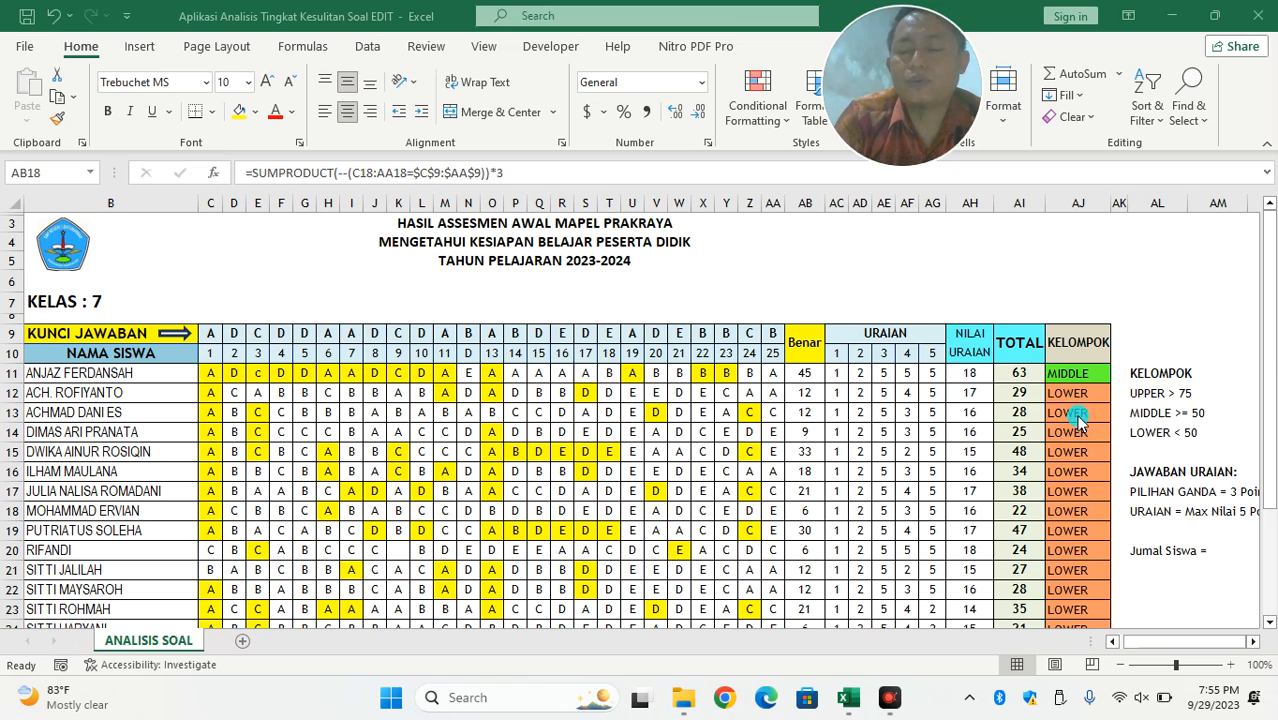
Examine the completed item analysis sheet, the score formula in the Benar column and the answer key for question 5.
scroll(1080, 421, "down", 3)
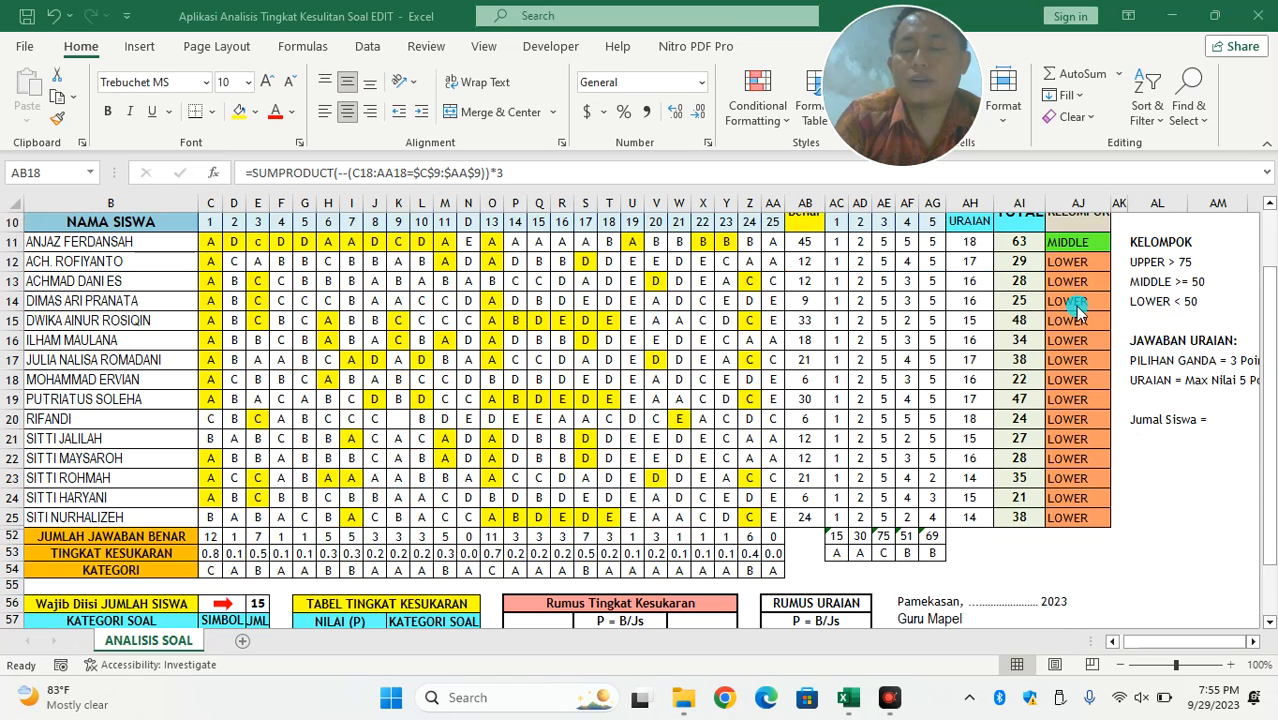
scroll(1078, 311, "up", 2)
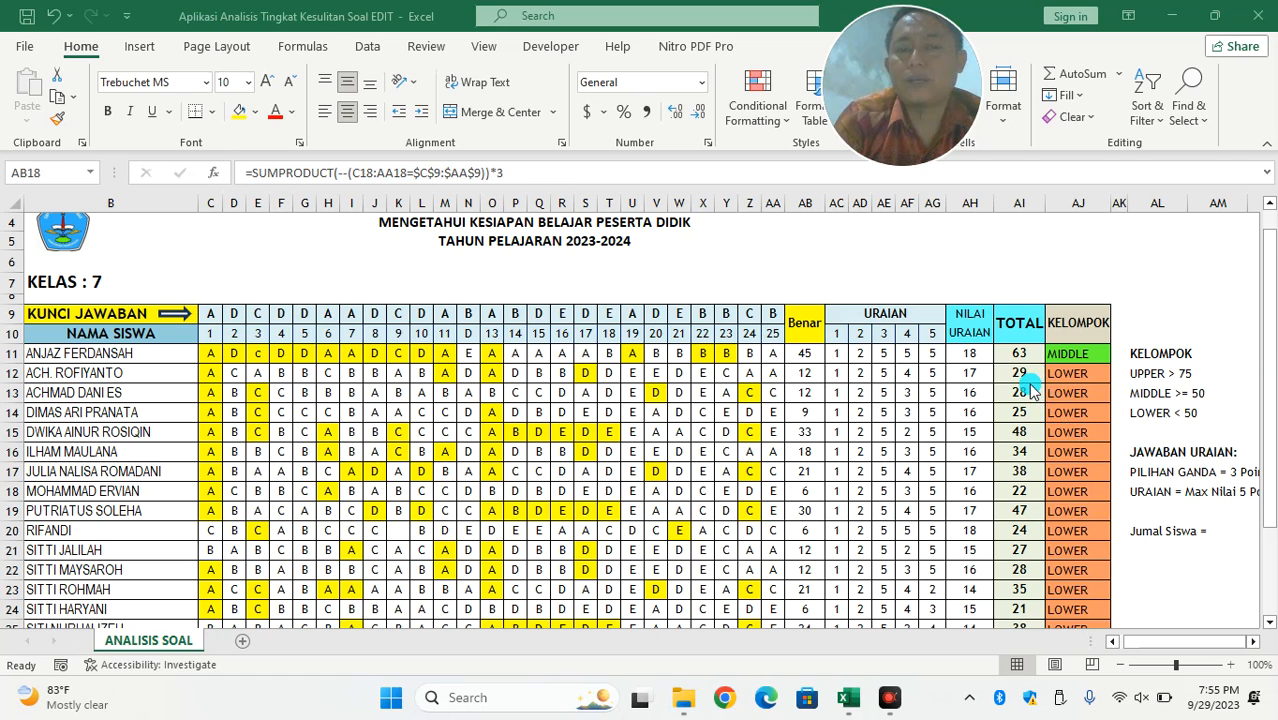
scroll(1031, 390, "up", 1)
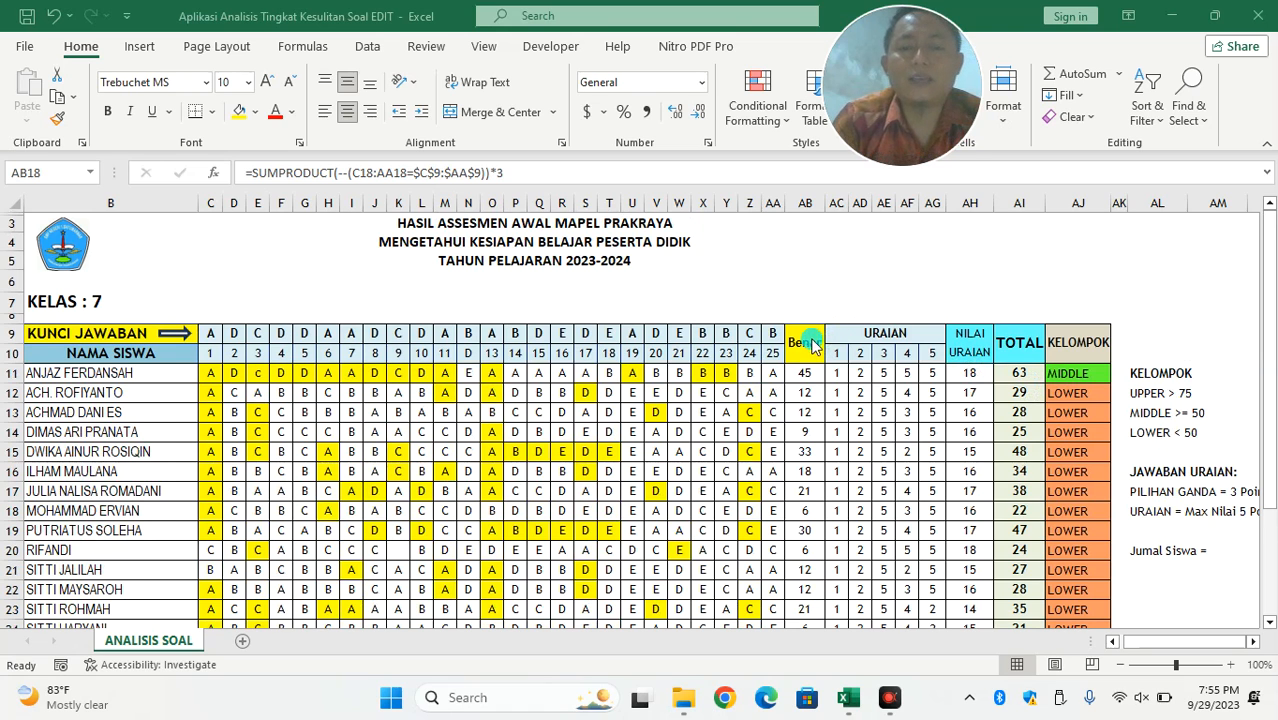
scroll(810, 338, "down", 1)
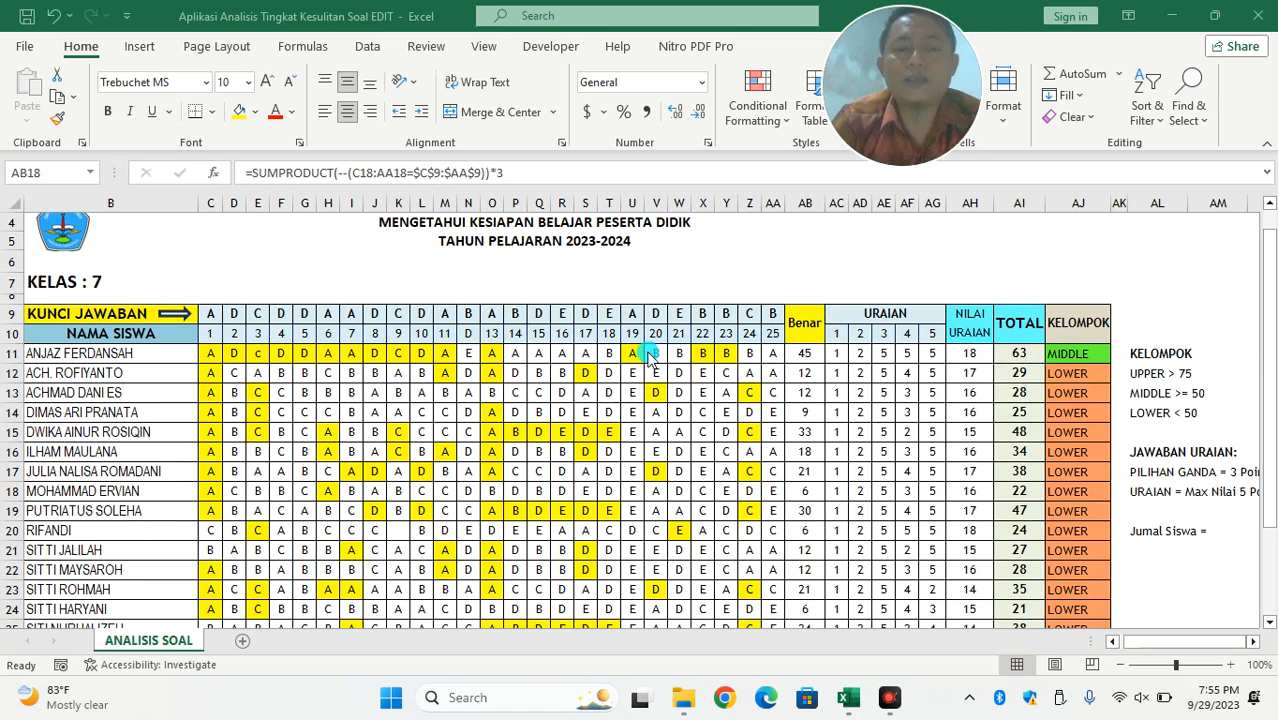
left_click(281, 377)
key("F2")
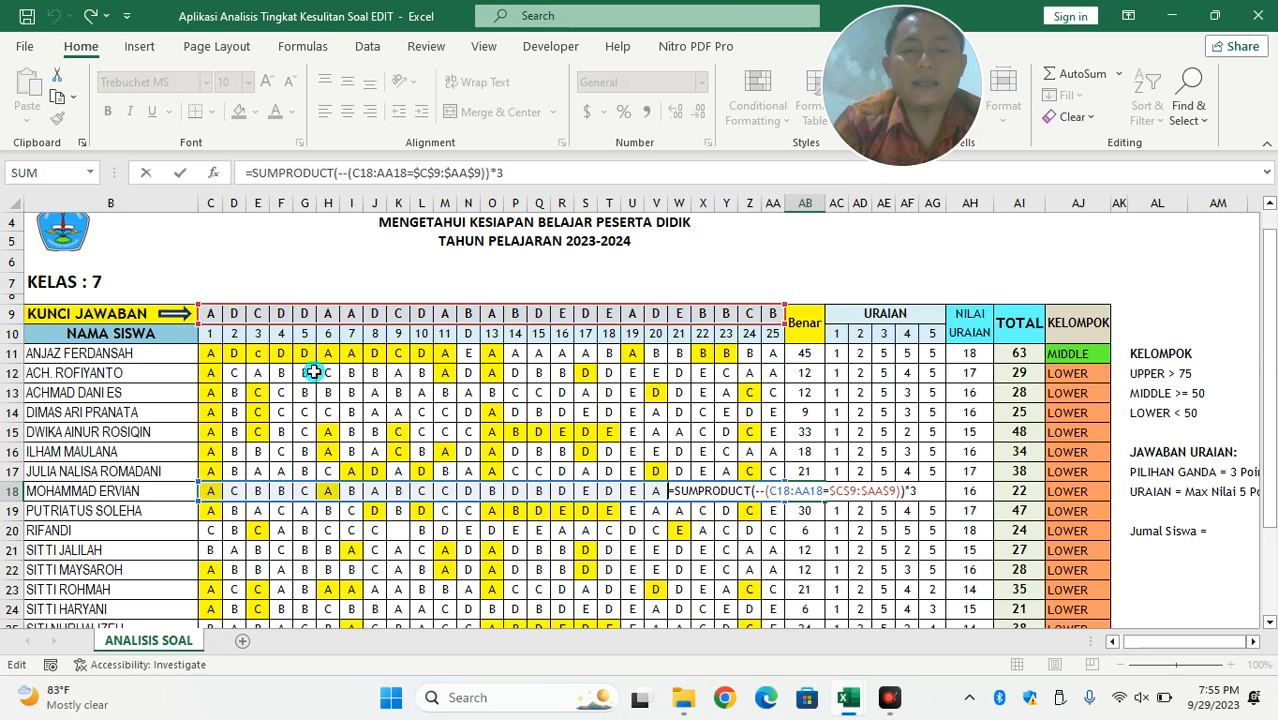
key("Escape")
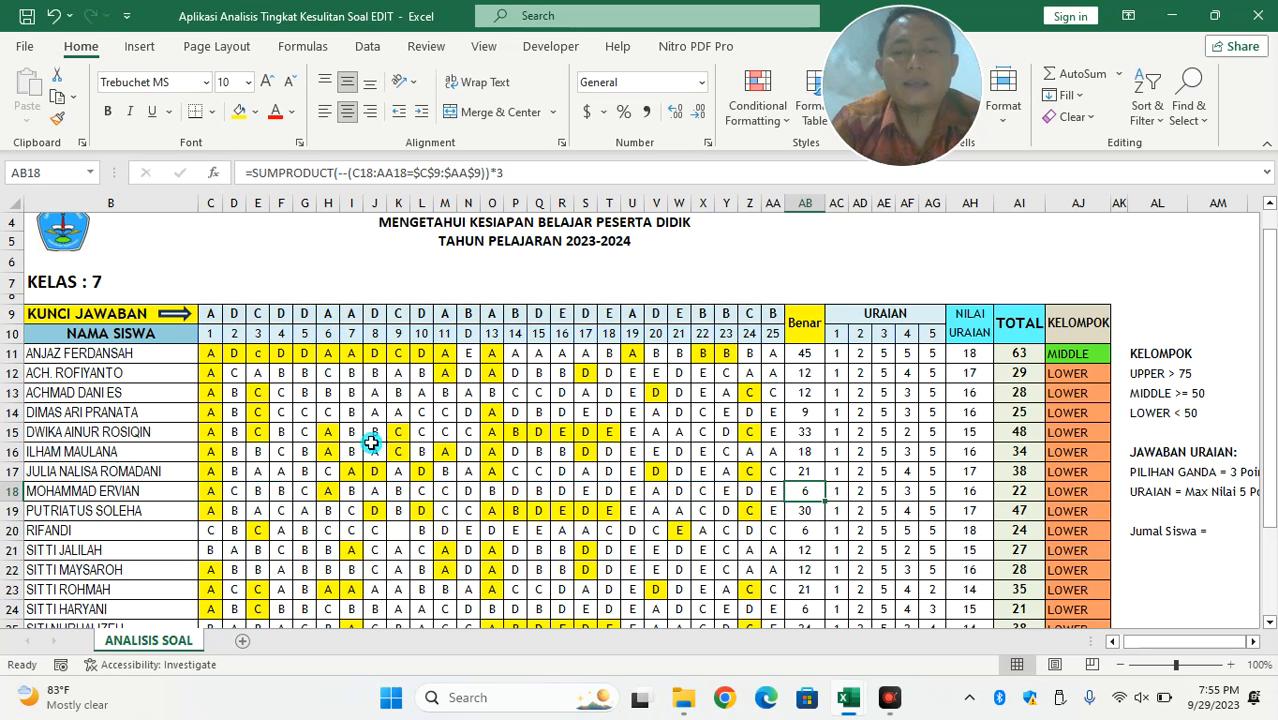
left_click(304, 374)
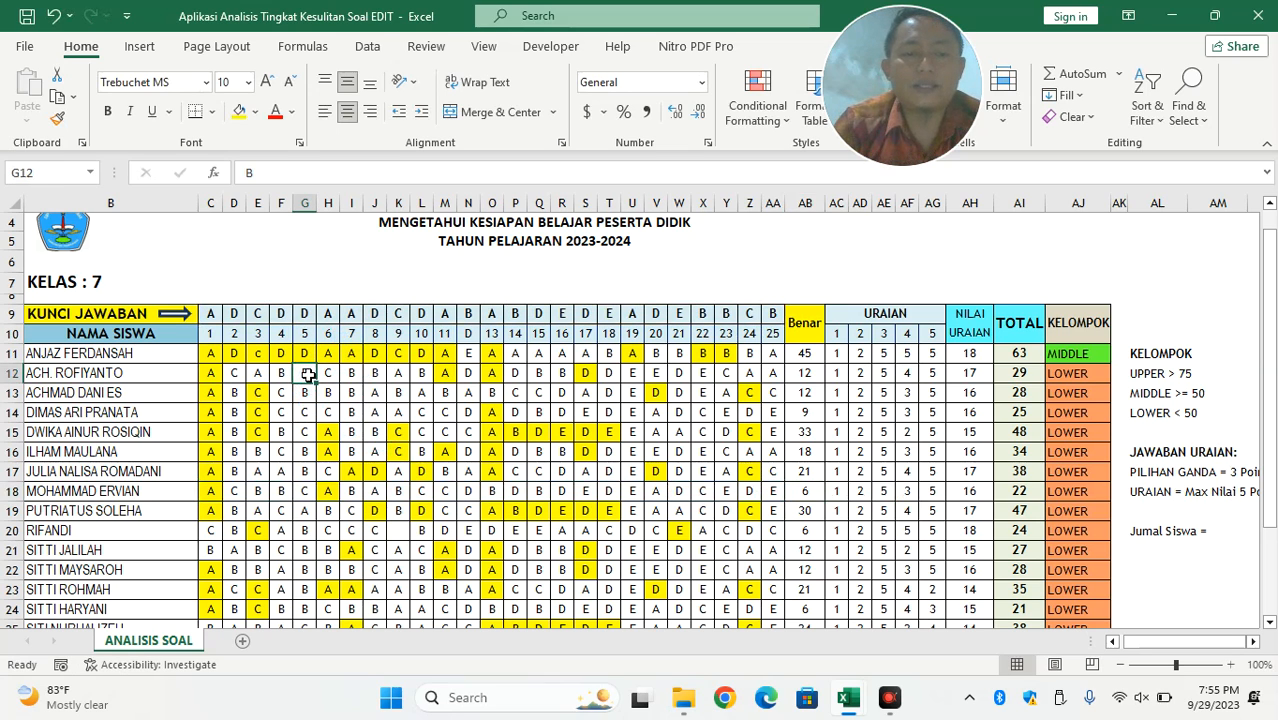
left_click(311, 310)
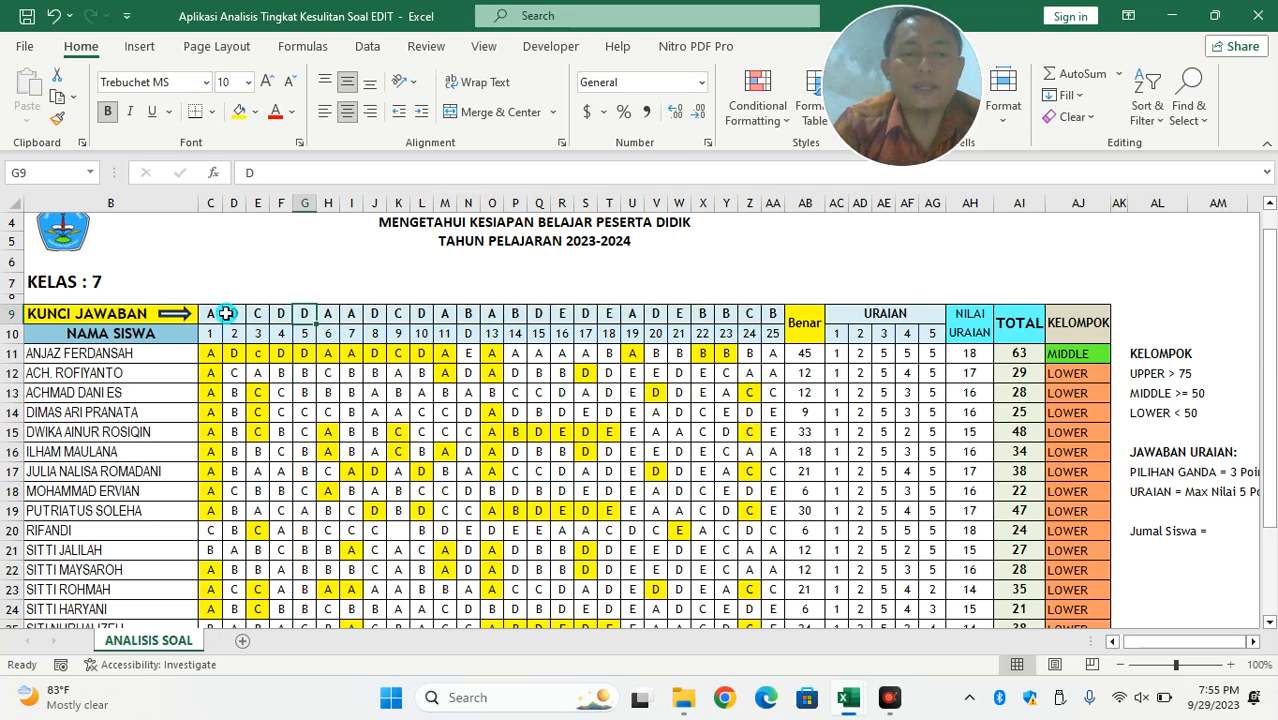
Enter D as the question 5 answer for the students in G14:G25.
left_click(306, 392)
key("Down")
type("D")
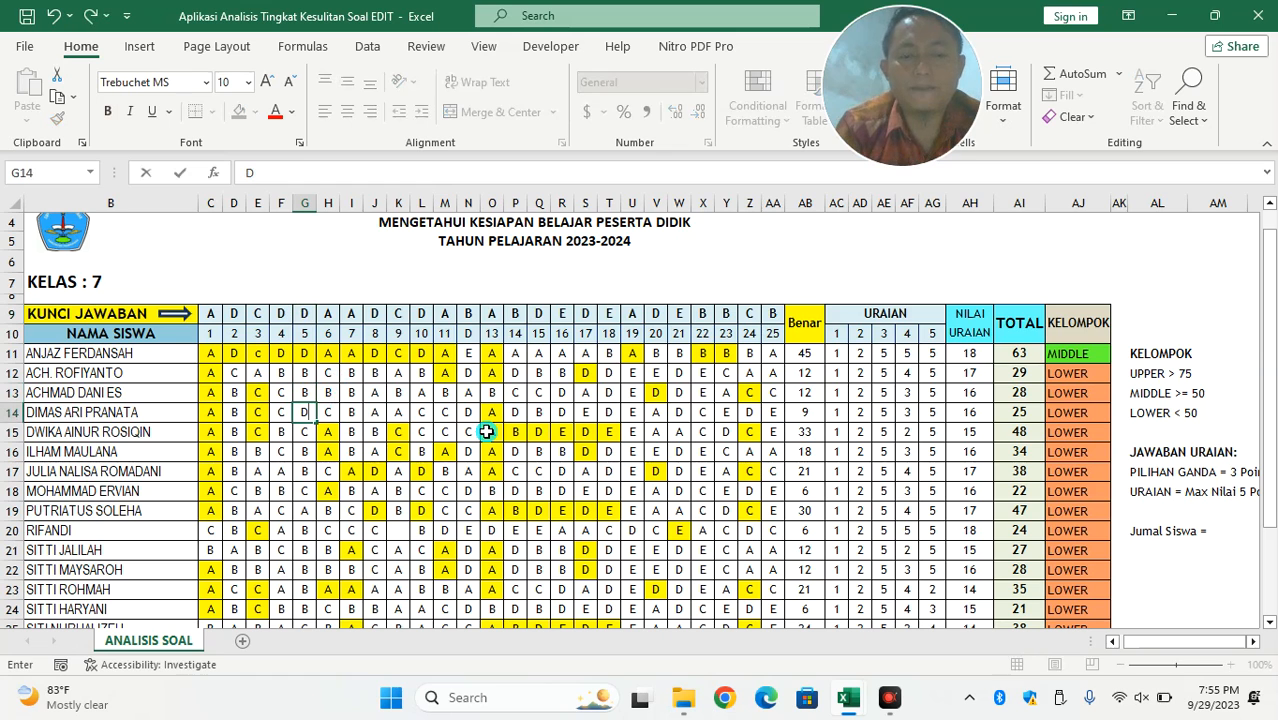
type(" D D D D D D D ")
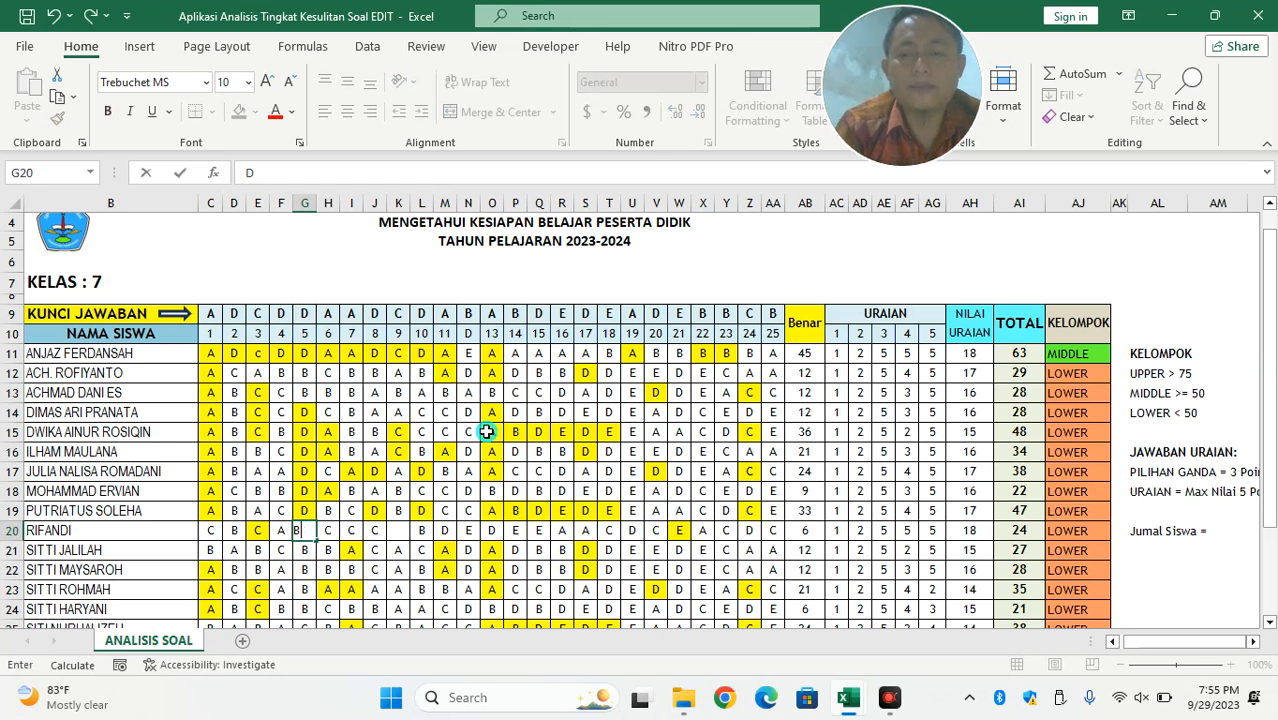
type("D D D D")
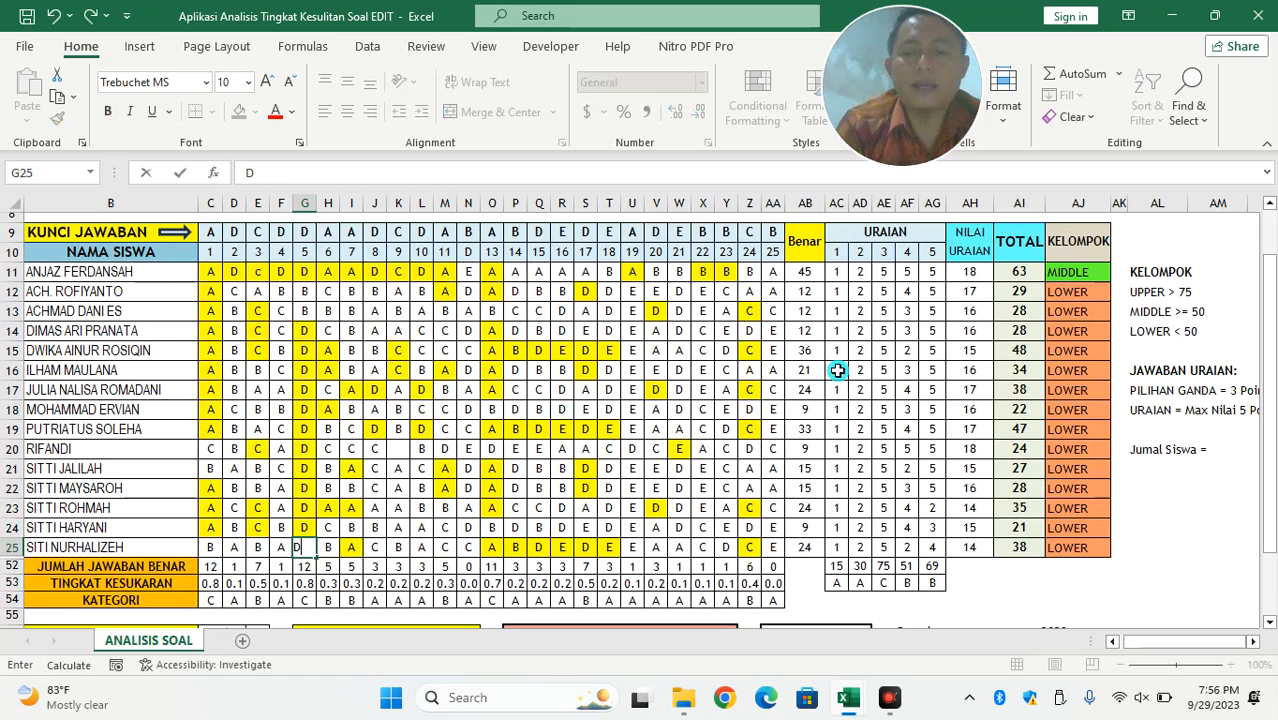
left_click(808, 370)
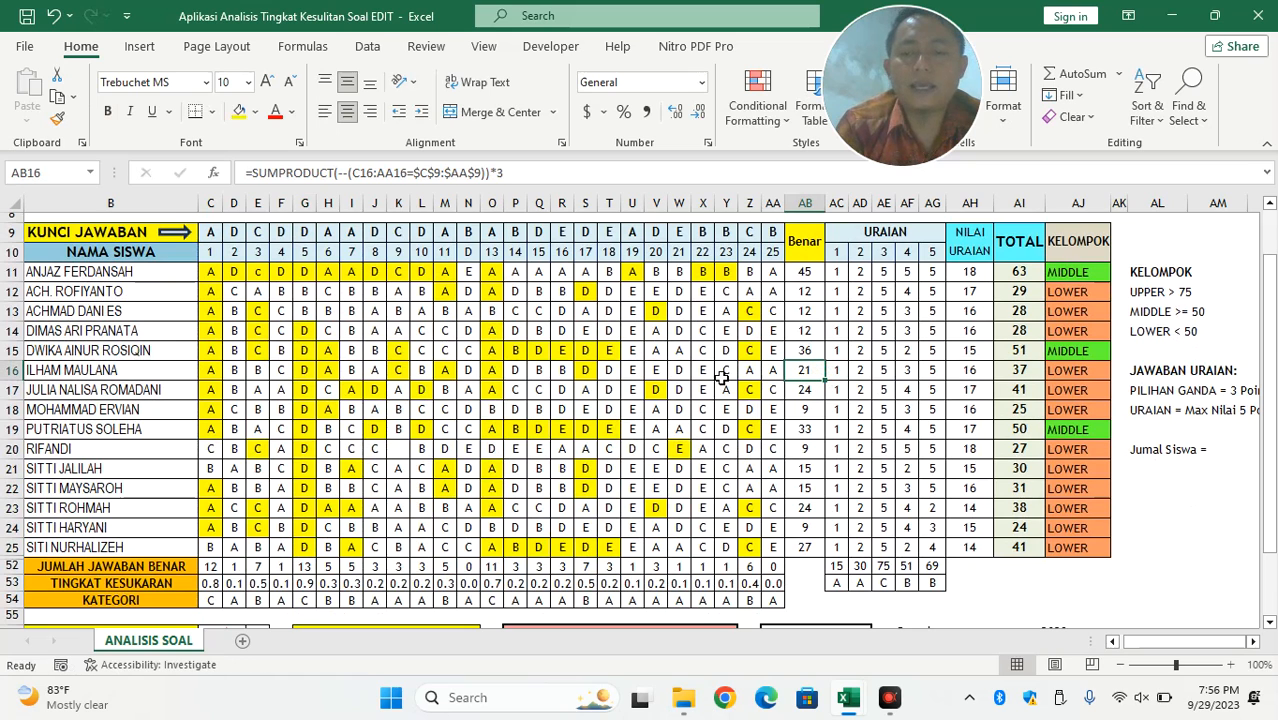
Enter D as the answer for the first three students in column N, cells N11:N13.
left_click(467, 327)
key("Up")
key("Up")
key("Up")
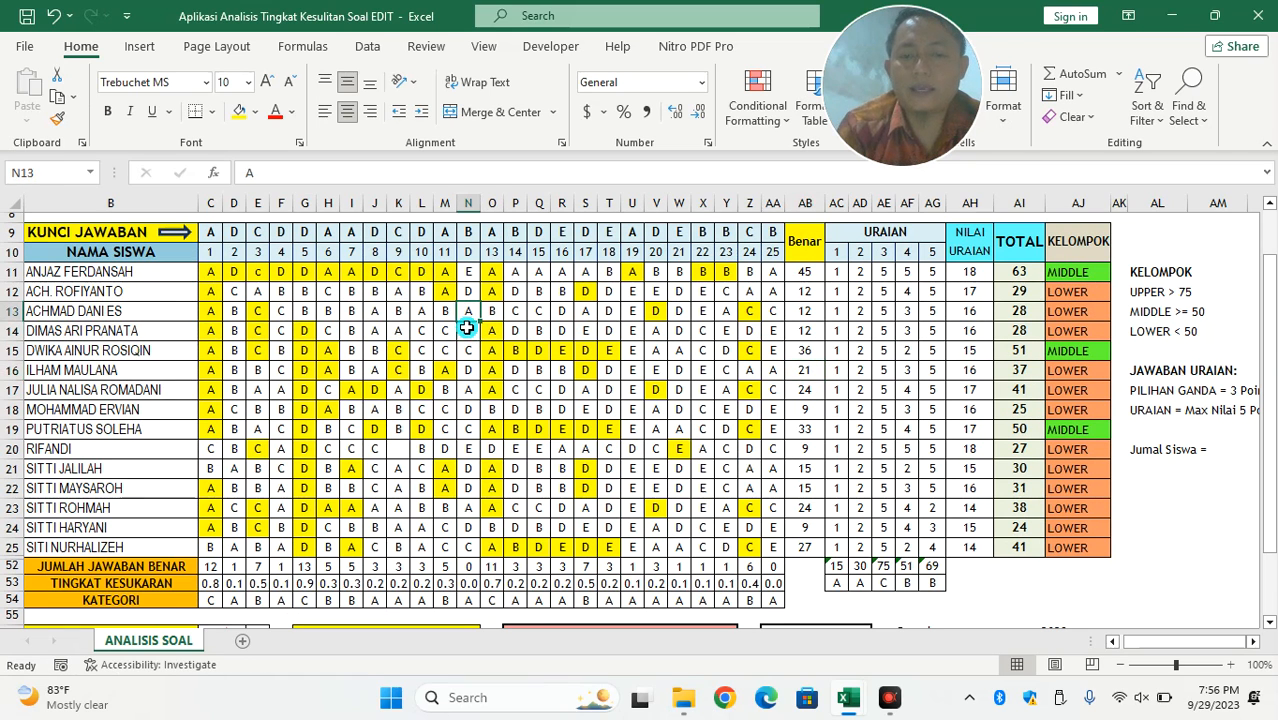
type("D")
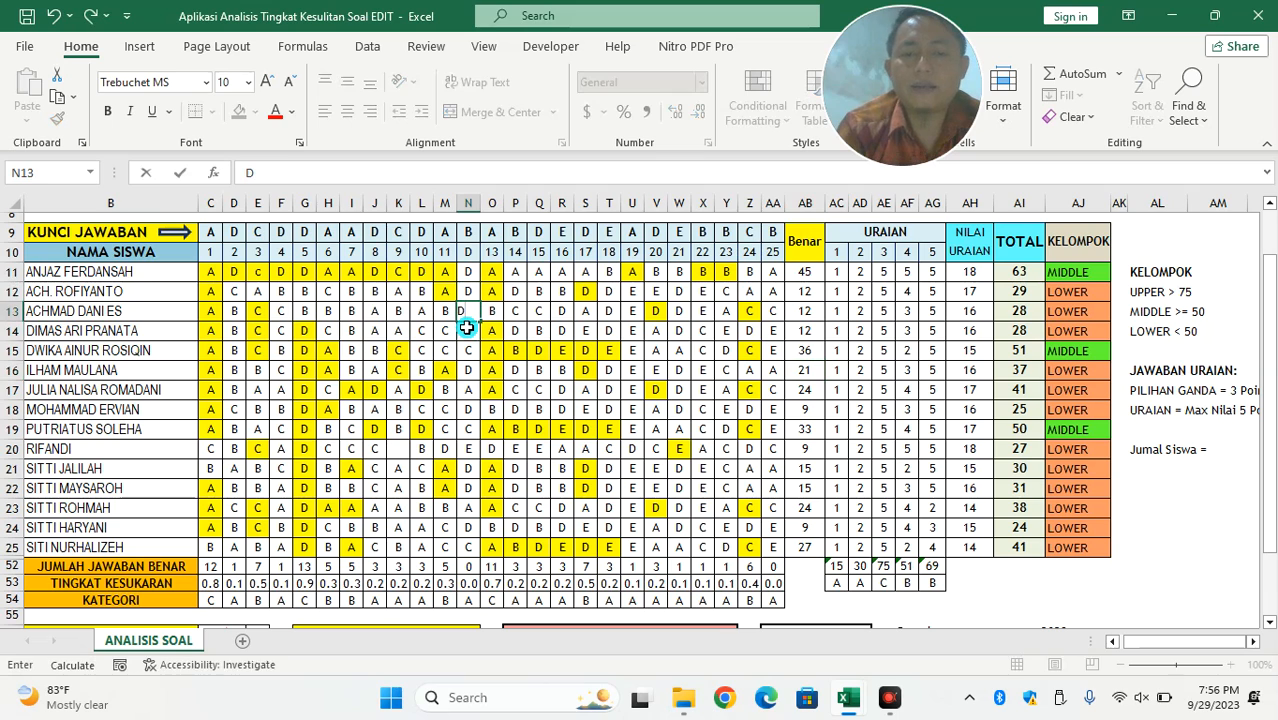
key("ctrl+Return")
key("Down")
key("Down")
key("Down")
key("Down")
type("C")
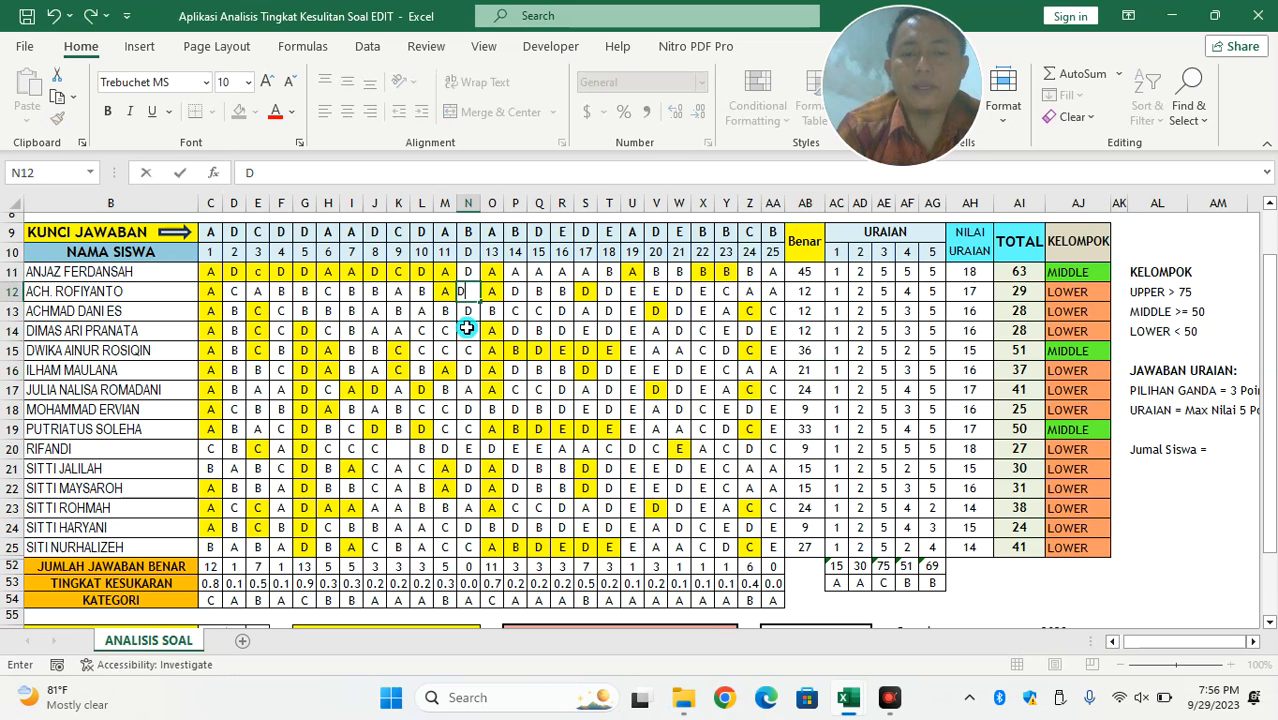
key("ctrl+Return")
Enter B as the answer in cells N15:N19 and check the group formula in the KELOMPOK column.
type("B B B B B")
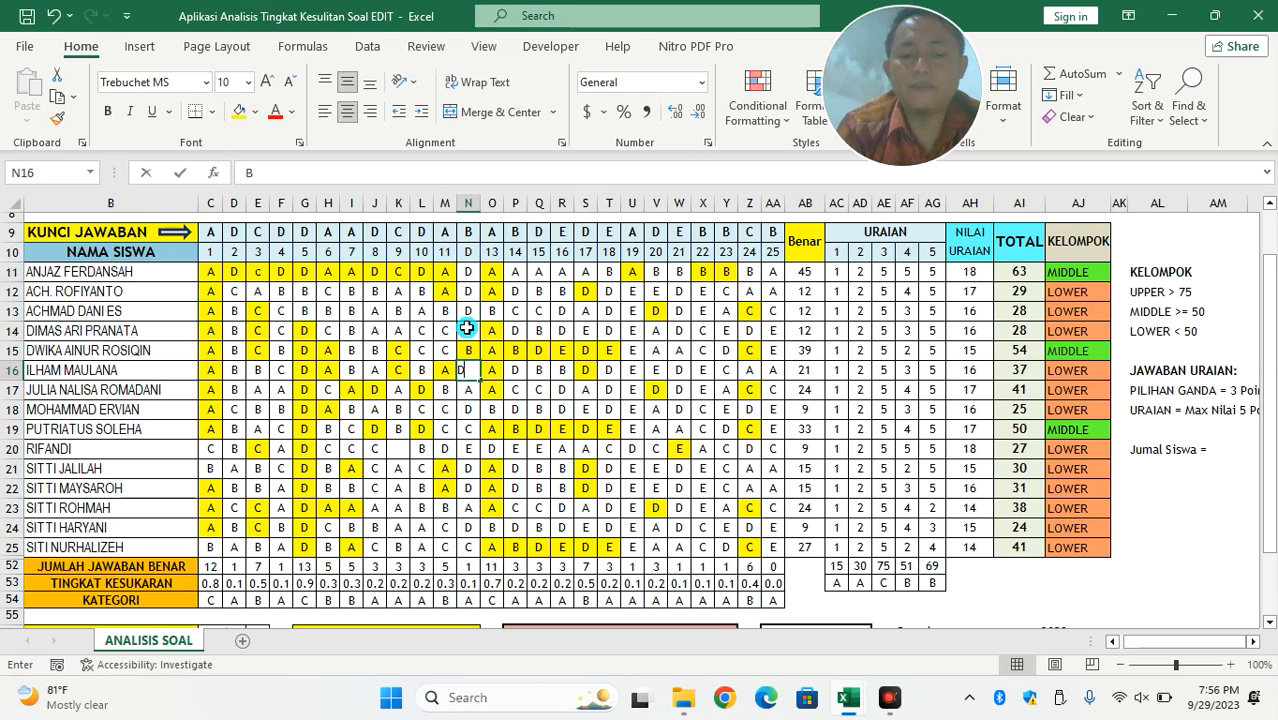
key("Return")
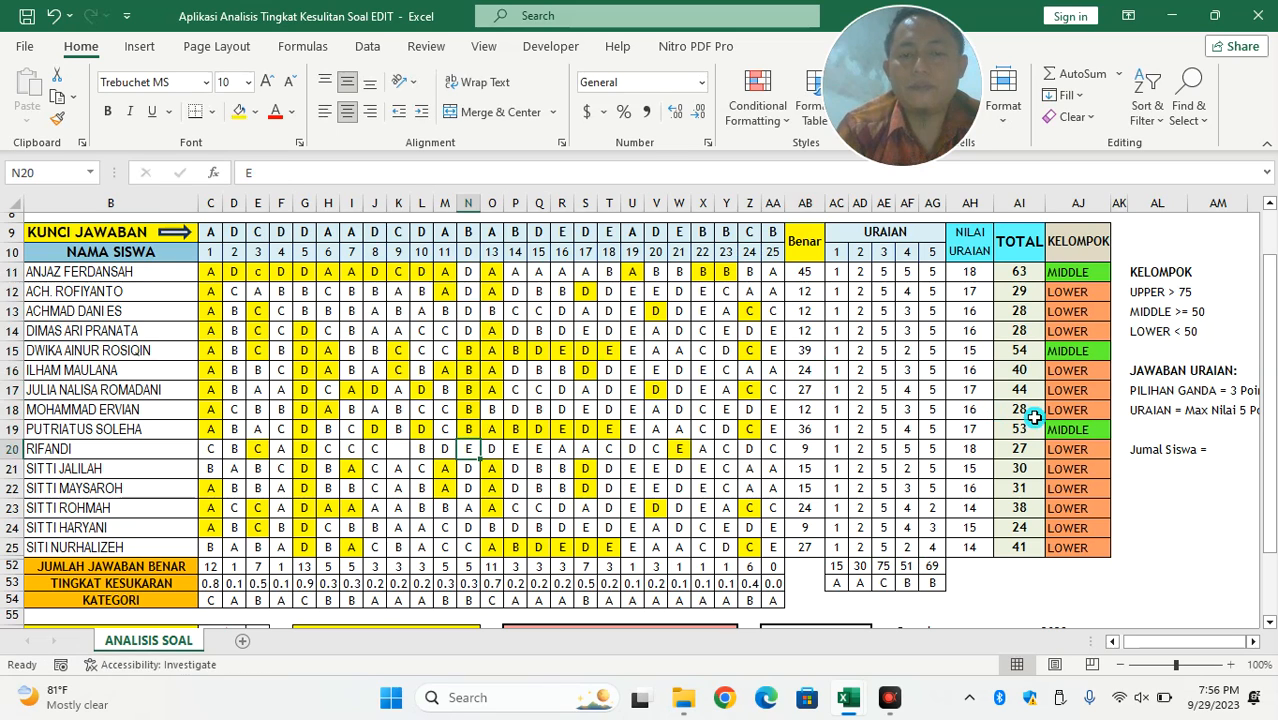
left_click(1075, 429)
left_click(1062, 270)
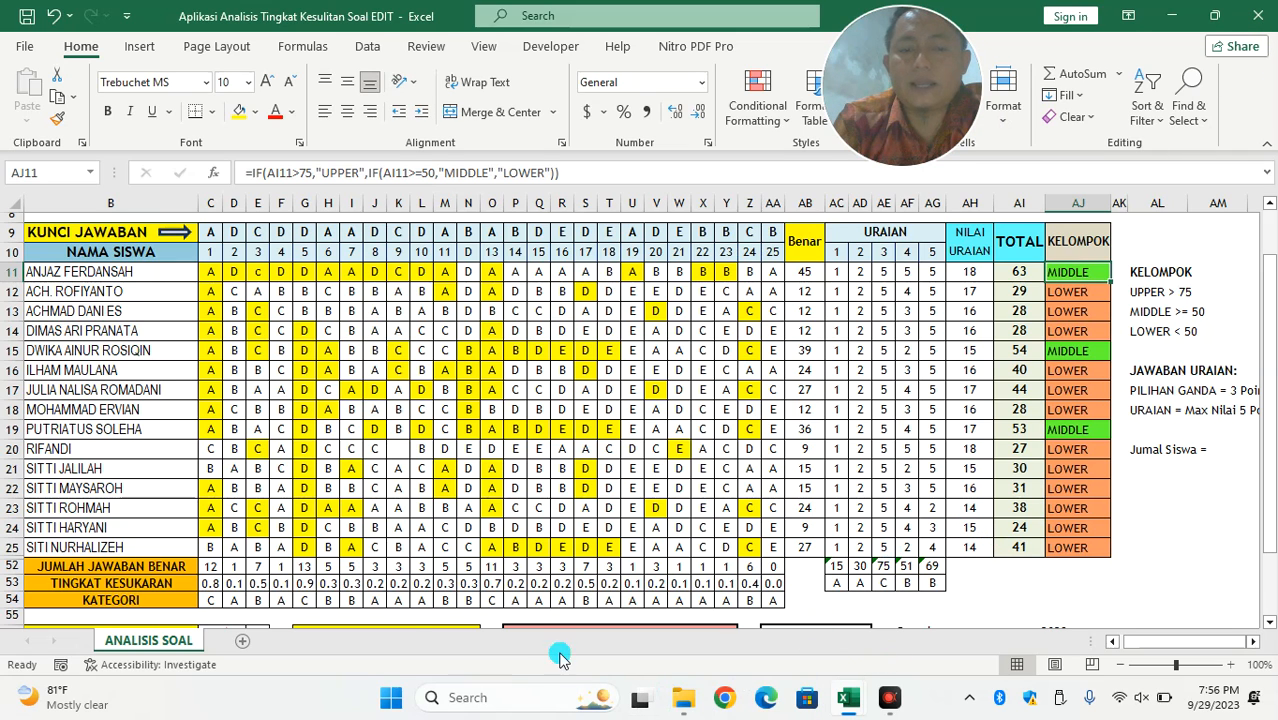
Enter D as the question 4 answer in F20:F22 and check that question's TINGKAT KESUKARAN formula.
left_click(210, 587)
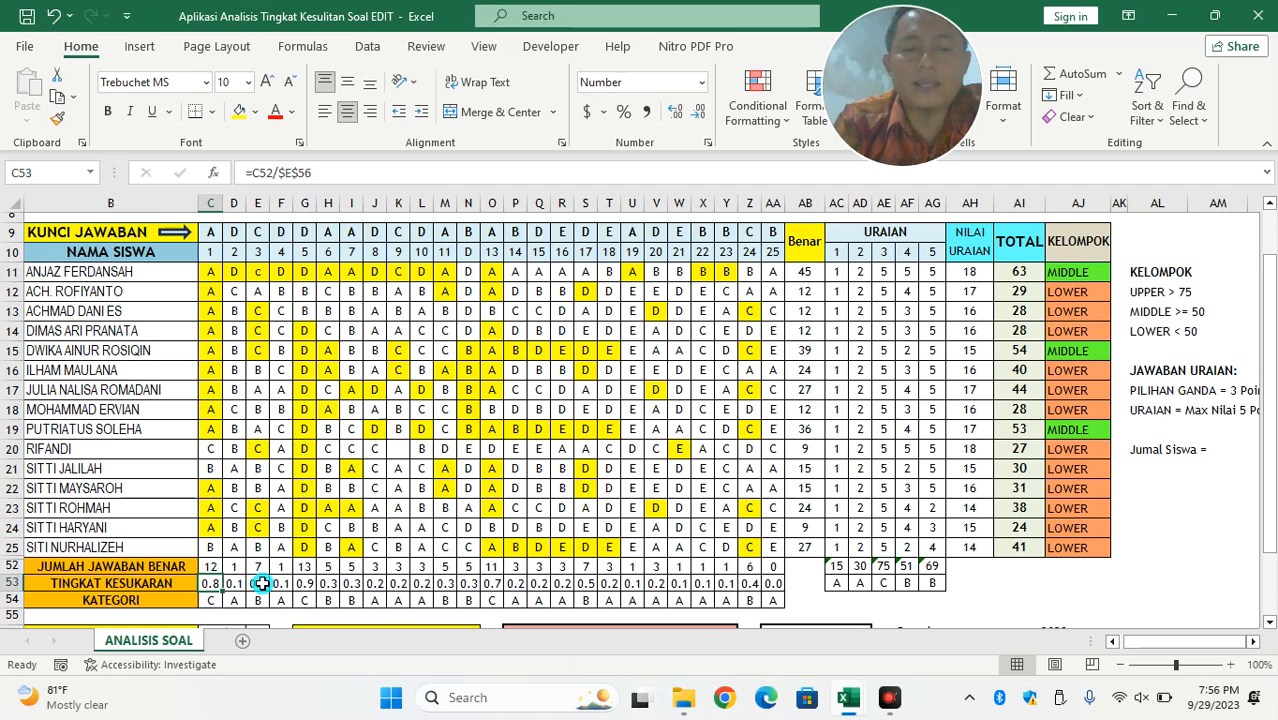
left_click(281, 450)
type("D")
key("Return")
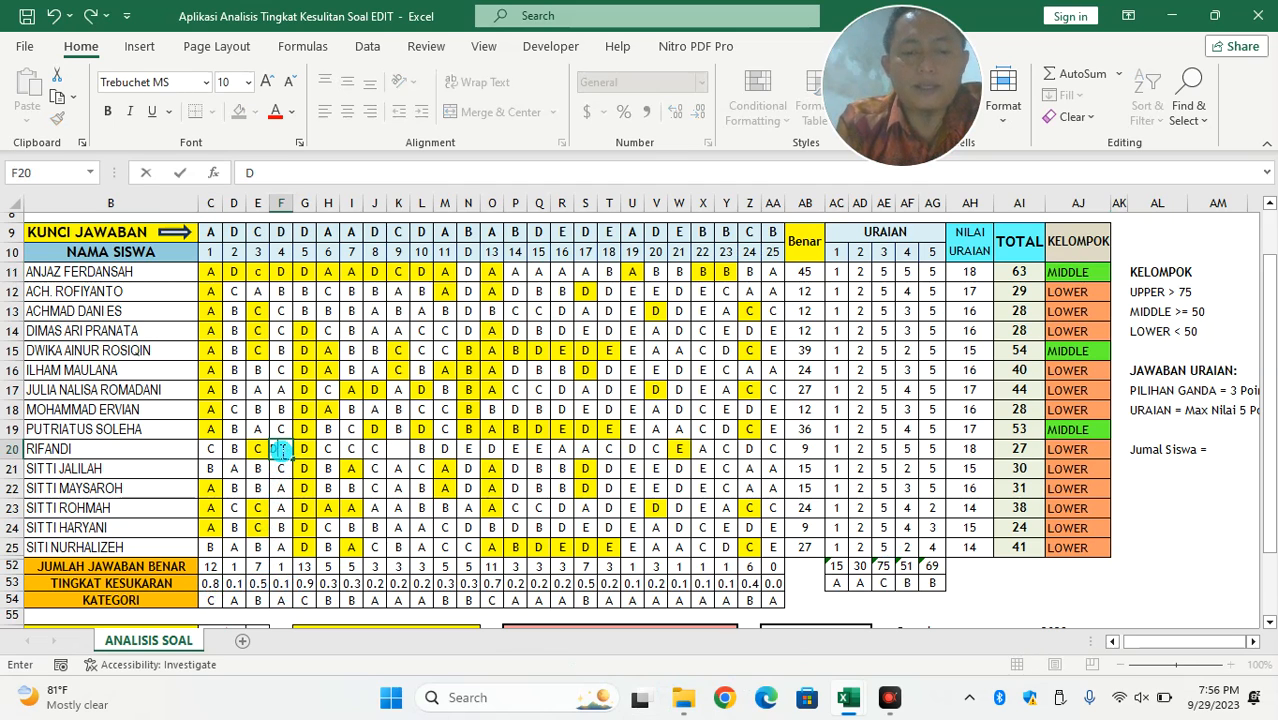
type("D")
key("Return")
type("D")
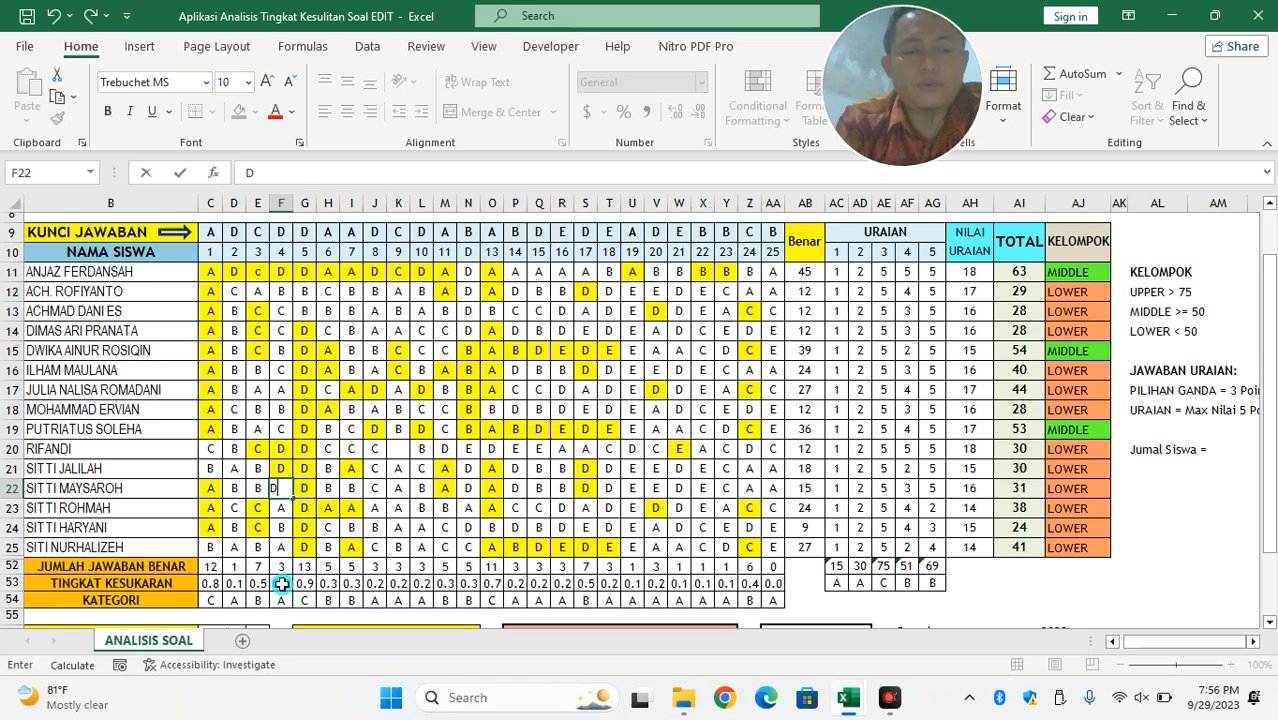
left_click(284, 584)
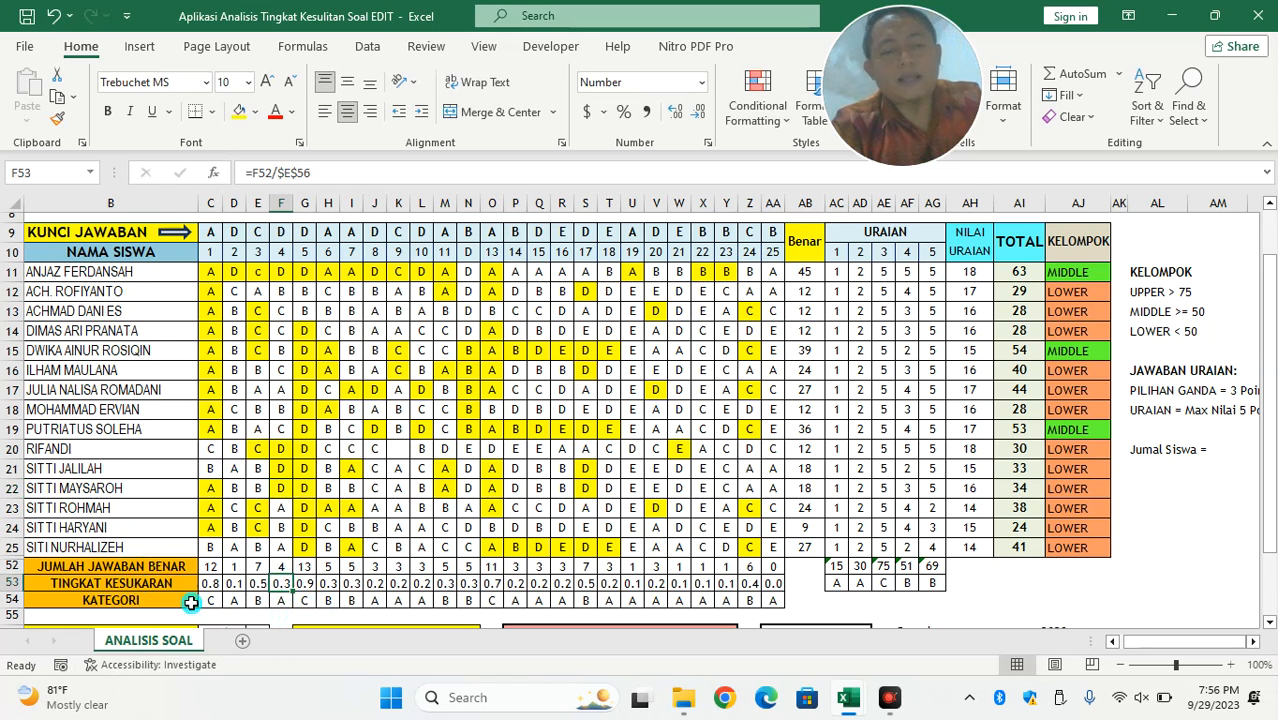
Close the EDIT workbook without saving and select the first student's Benar cell in the coba workbook.
scroll(240, 606, "down", 2)
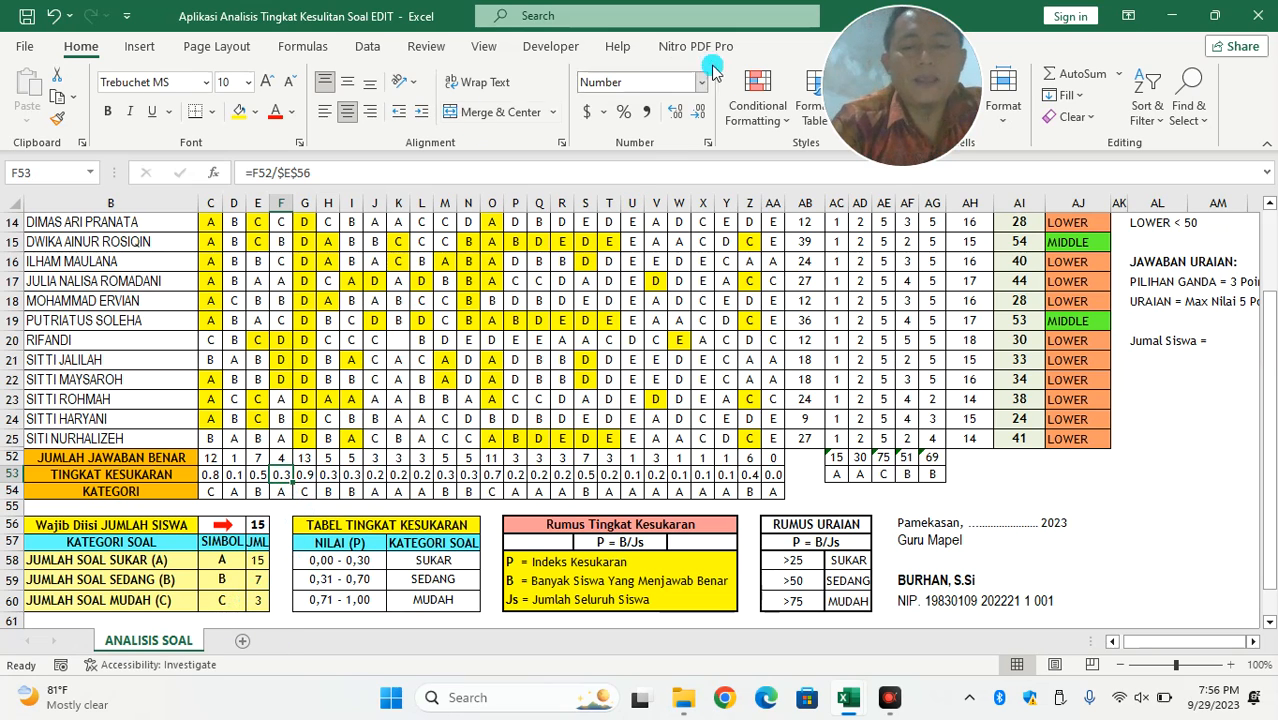
left_click(1257, 15)
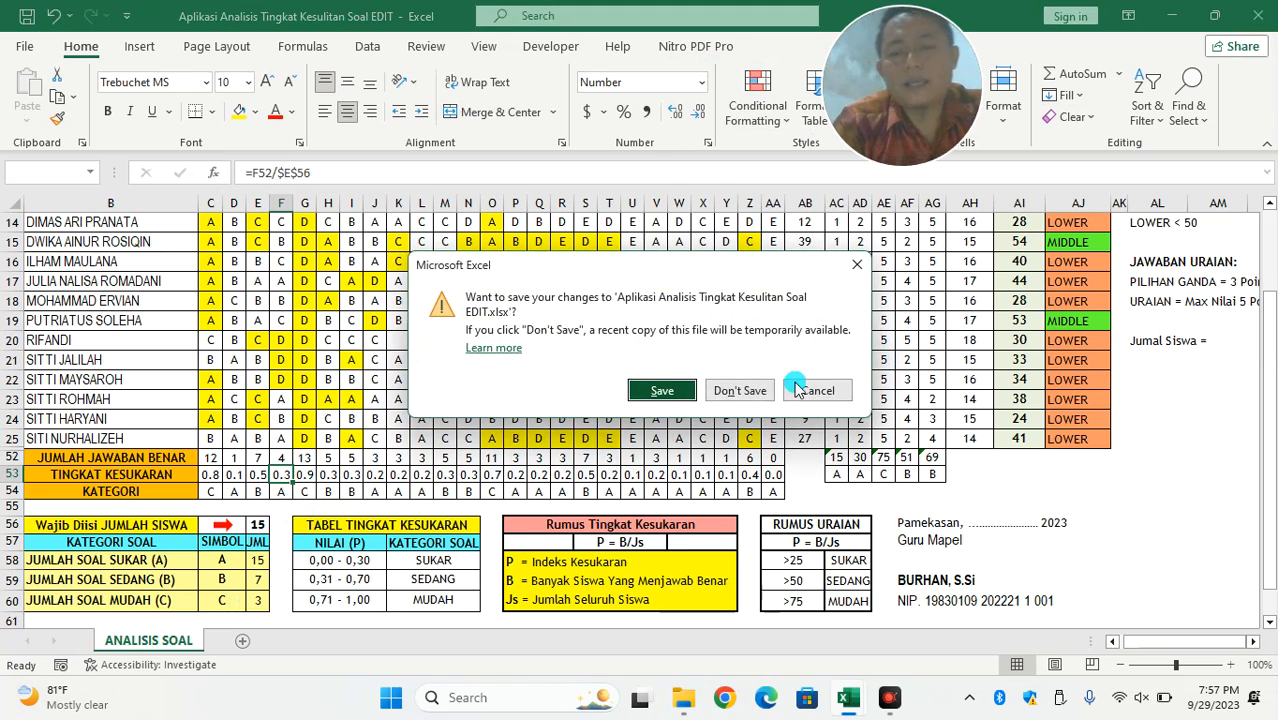
left_click(748, 387)
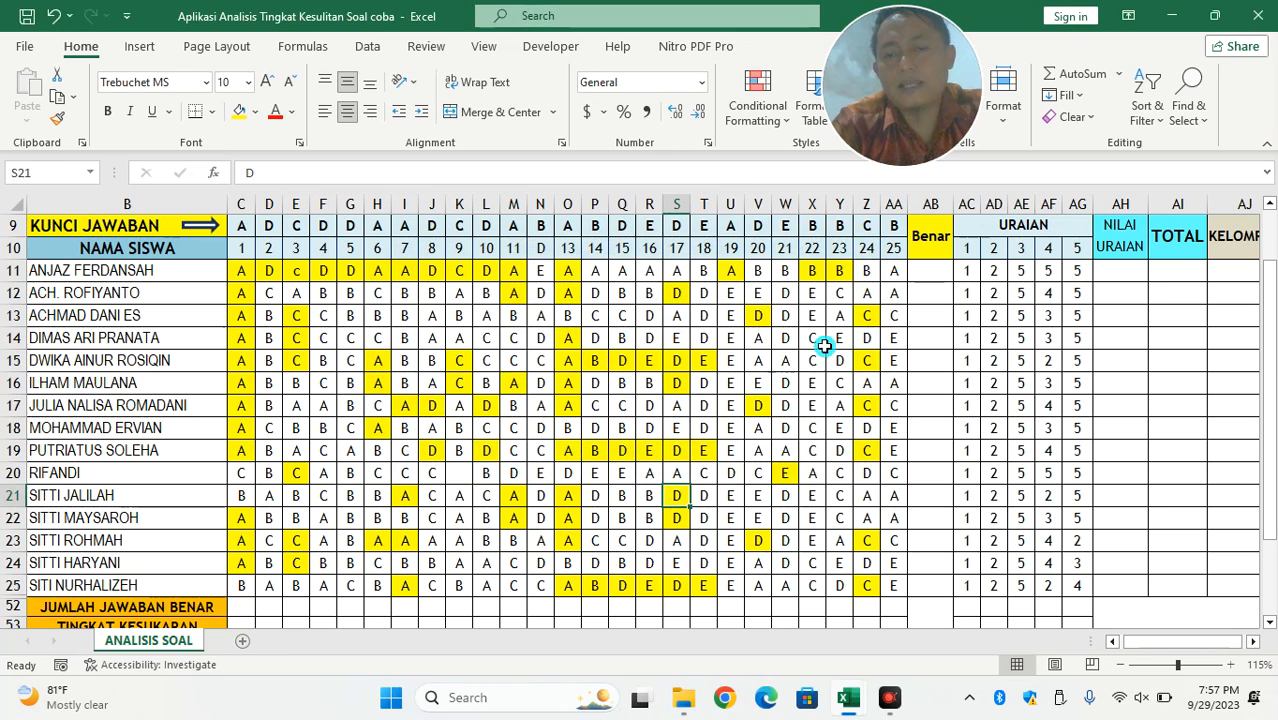
left_click(936, 273)
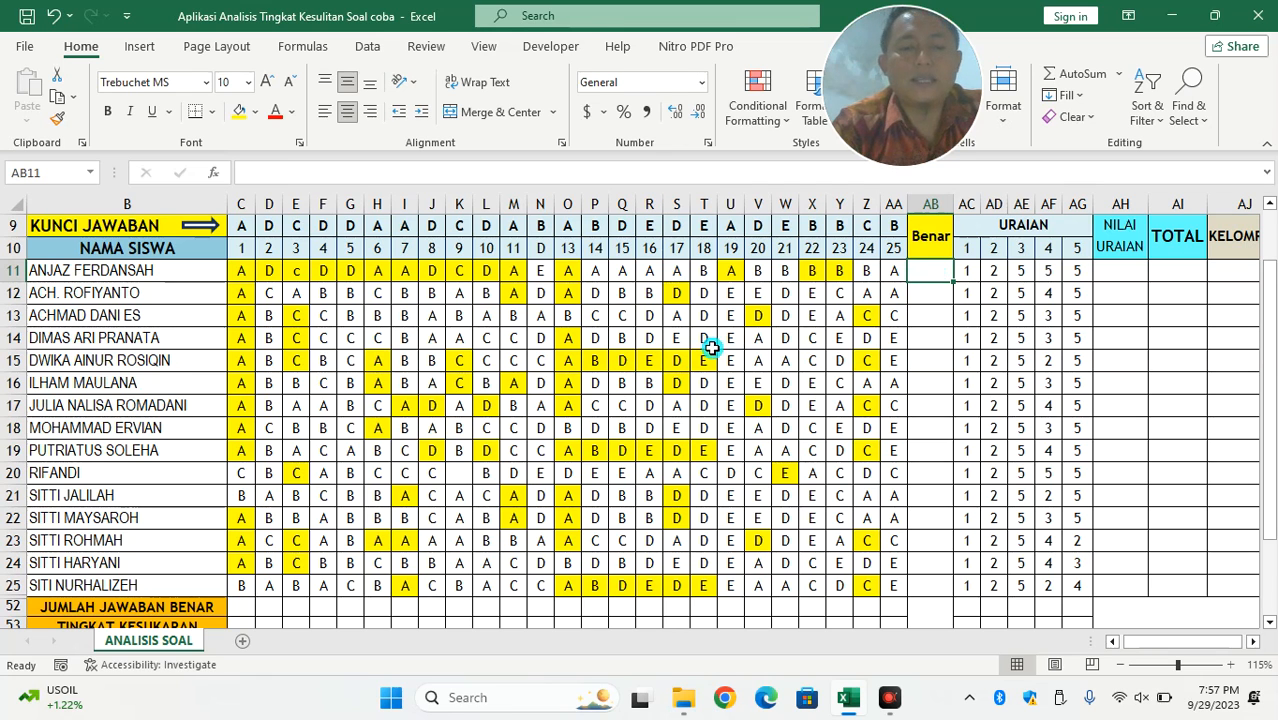
Unhide the hidden student rows between rows 25 and 52.
scroll(230, 500, "down", 1)
left_click_drag(12, 538, 8, 518)
right_click(6, 518)
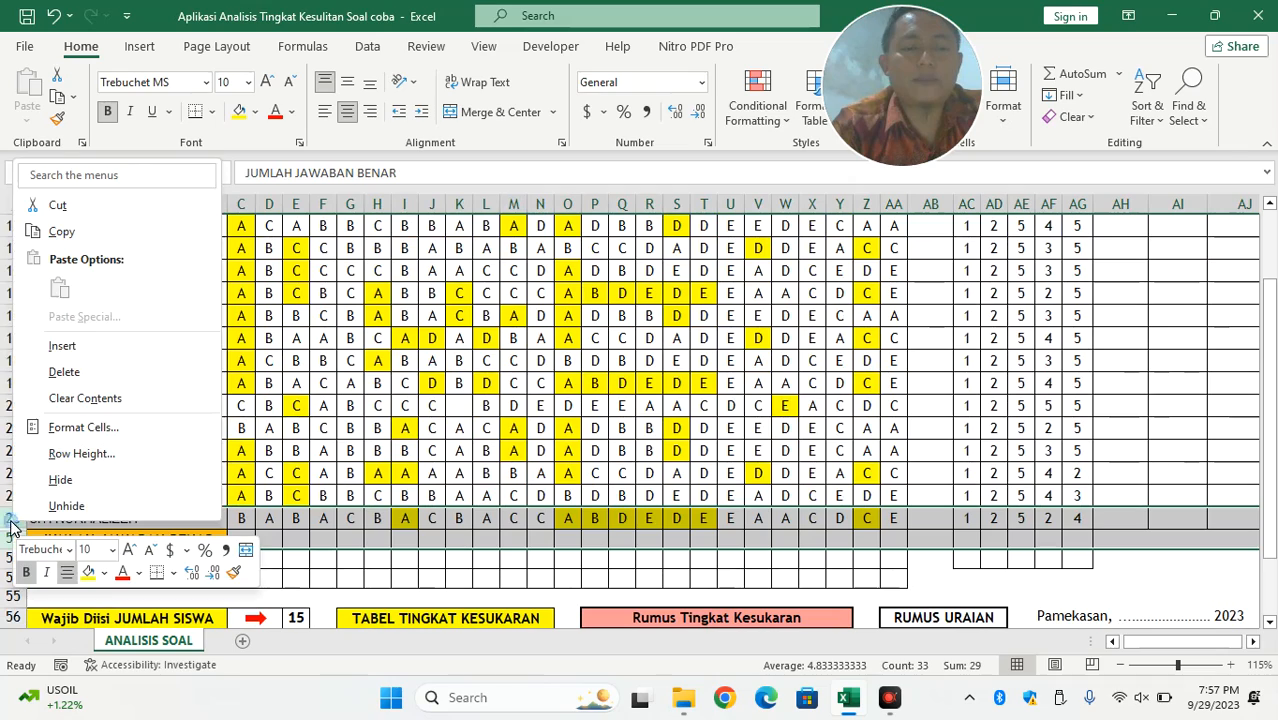
left_click(22, 506)
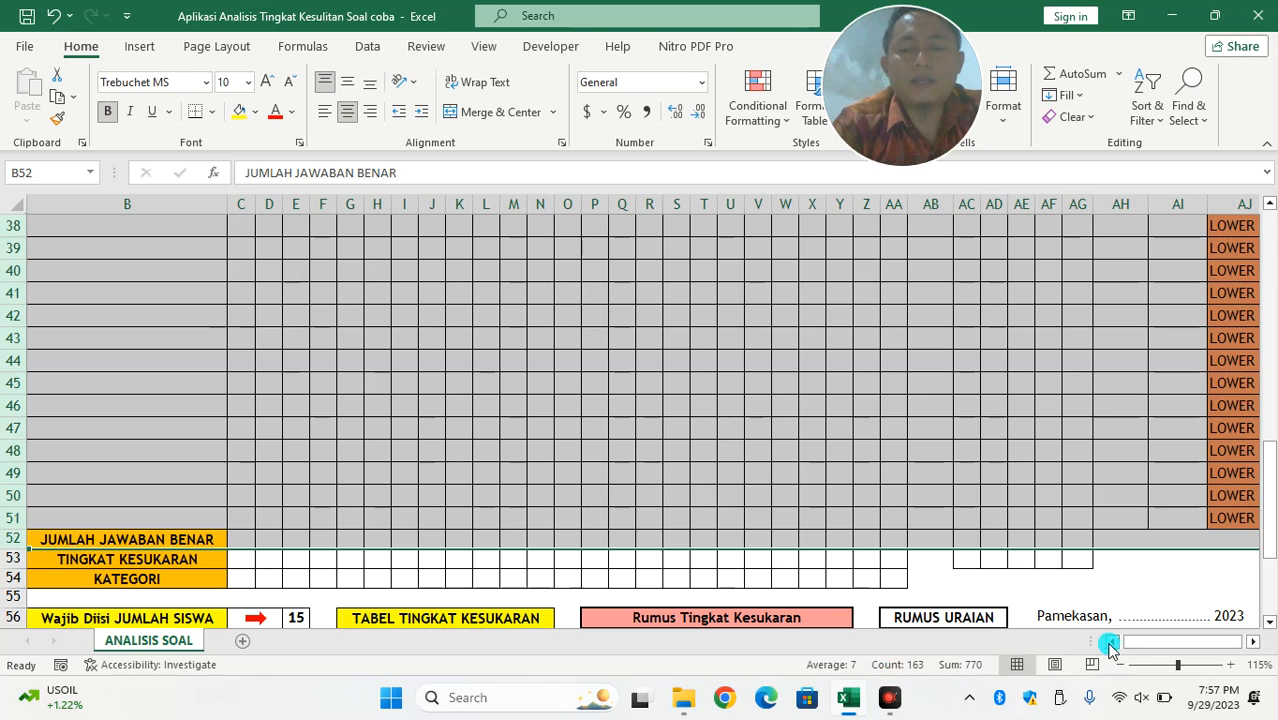
Check the numbering in column A for the spare student rows 26 to 51 and undo the unhiding of these rows.
mouse_move(1105, 639)
left_click_drag(1018, 643, 995, 646)
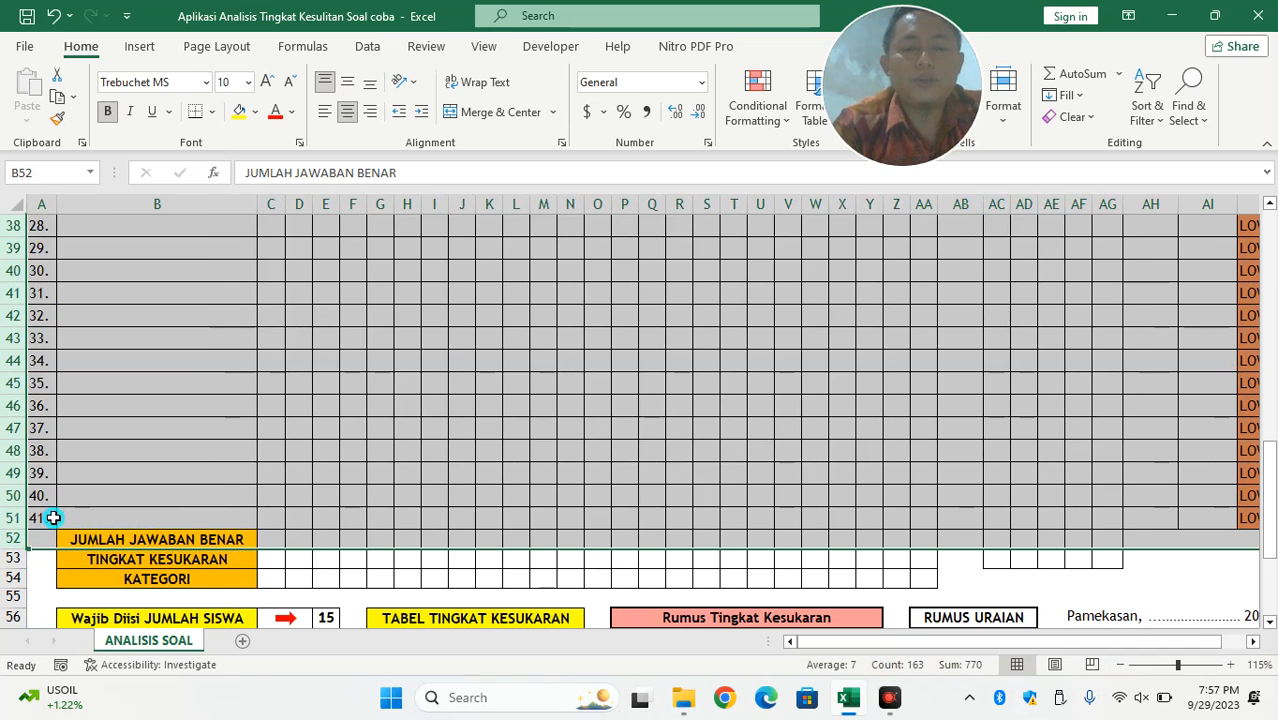
scroll(62, 548, "up", 1)
scroll(62, 548, "down", 1)
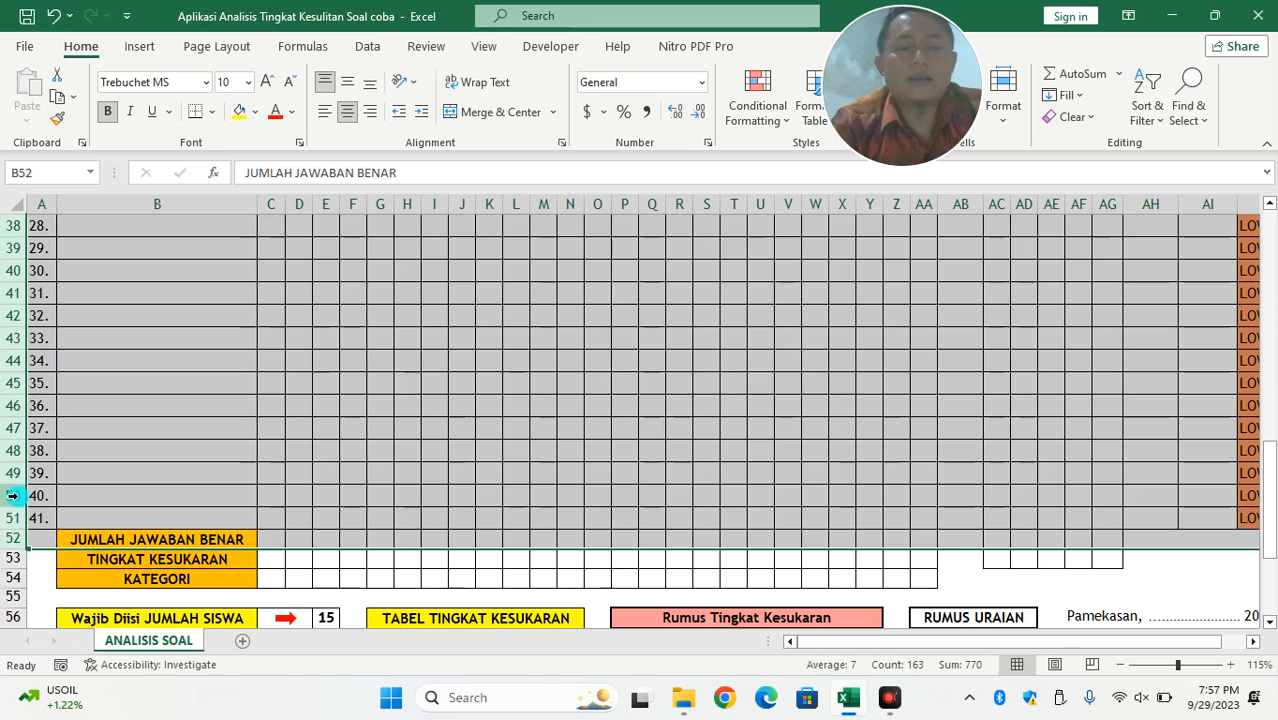
left_click(114, 492)
scroll(117, 489, "up", 3)
scroll(117, 489, "up", 4)
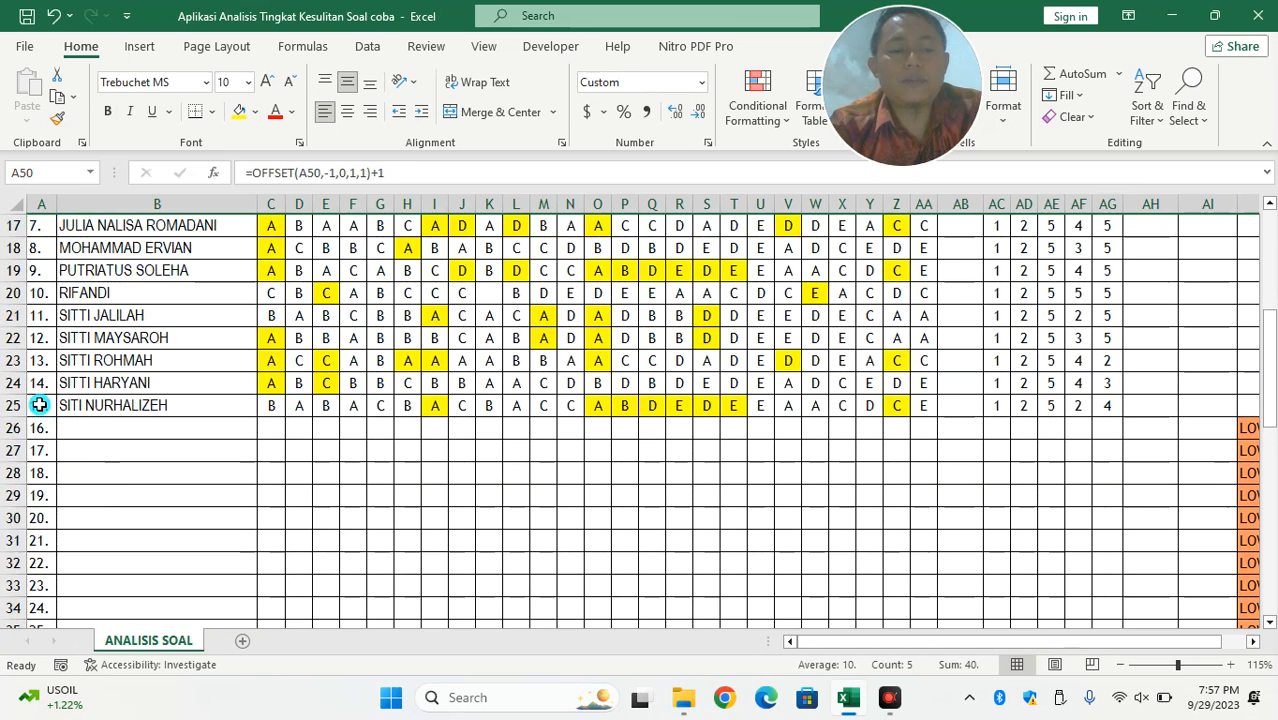
scroll(177, 222, "down", 12)
left_click(177, 222)
scroll(180, 438, "up", 16)
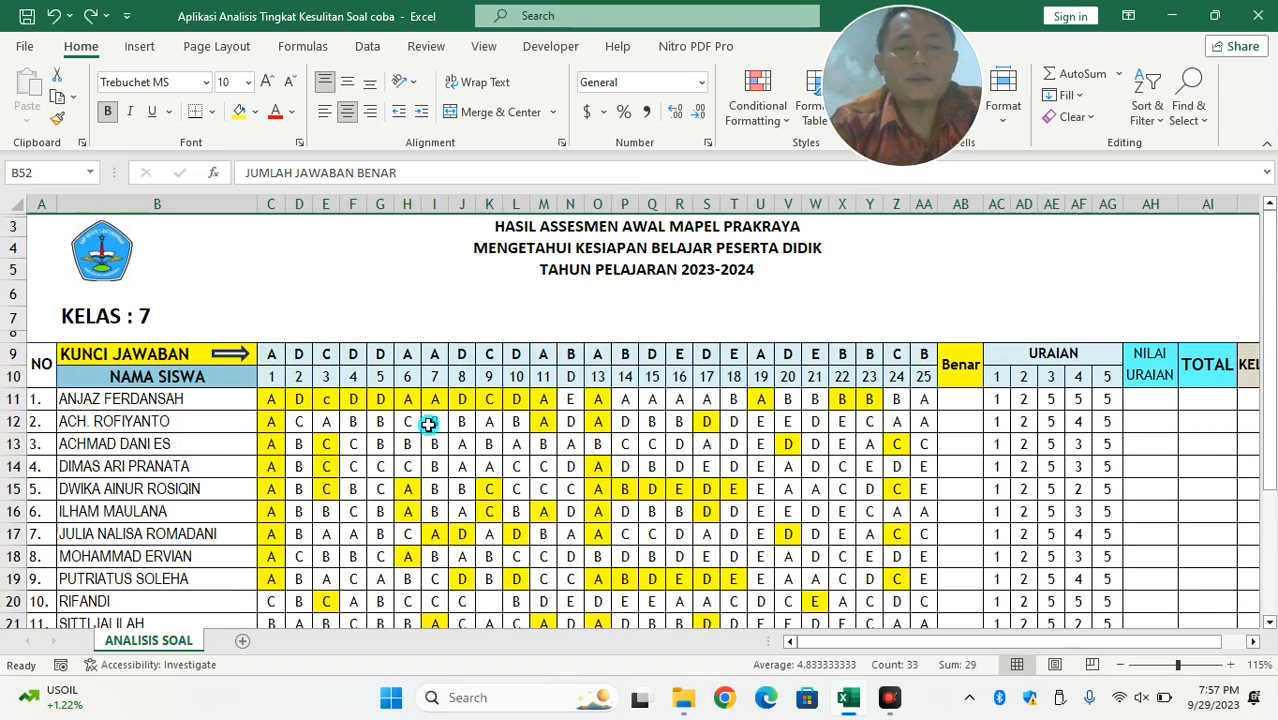
scroll(512, 452, "down", 2)
left_click(1206, 269)
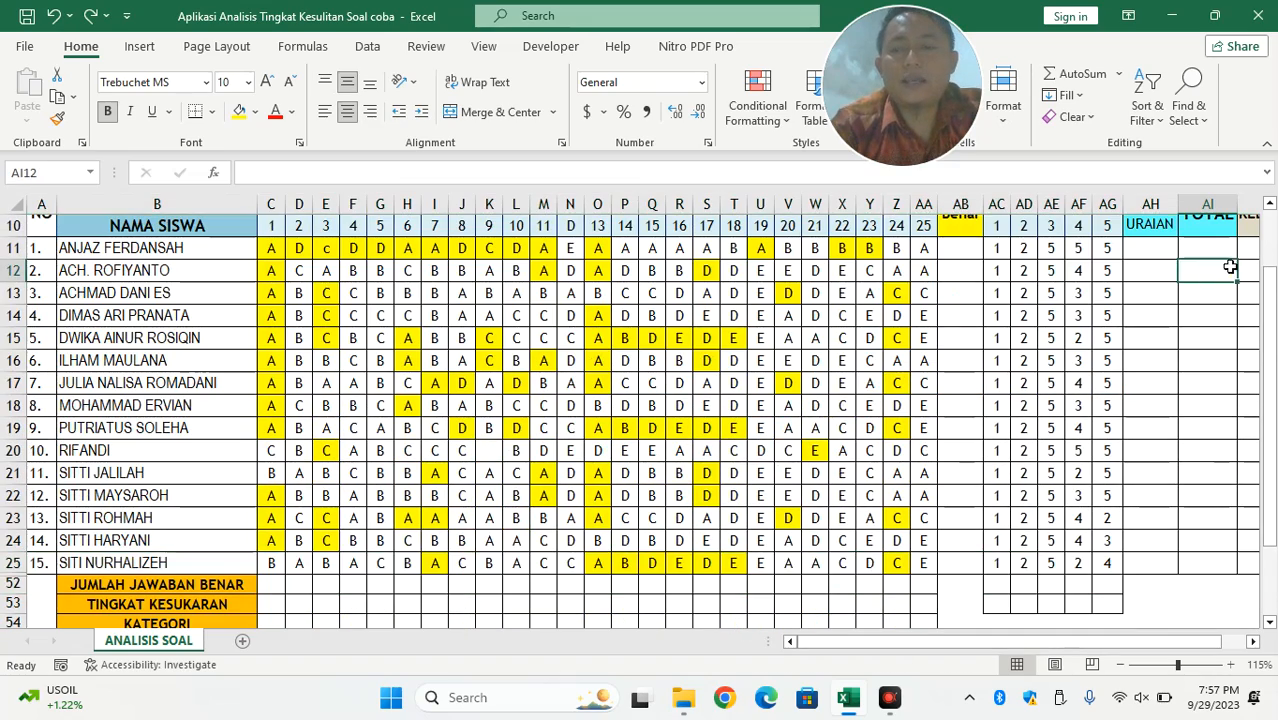
scroll(1204, 399, "up", 2)
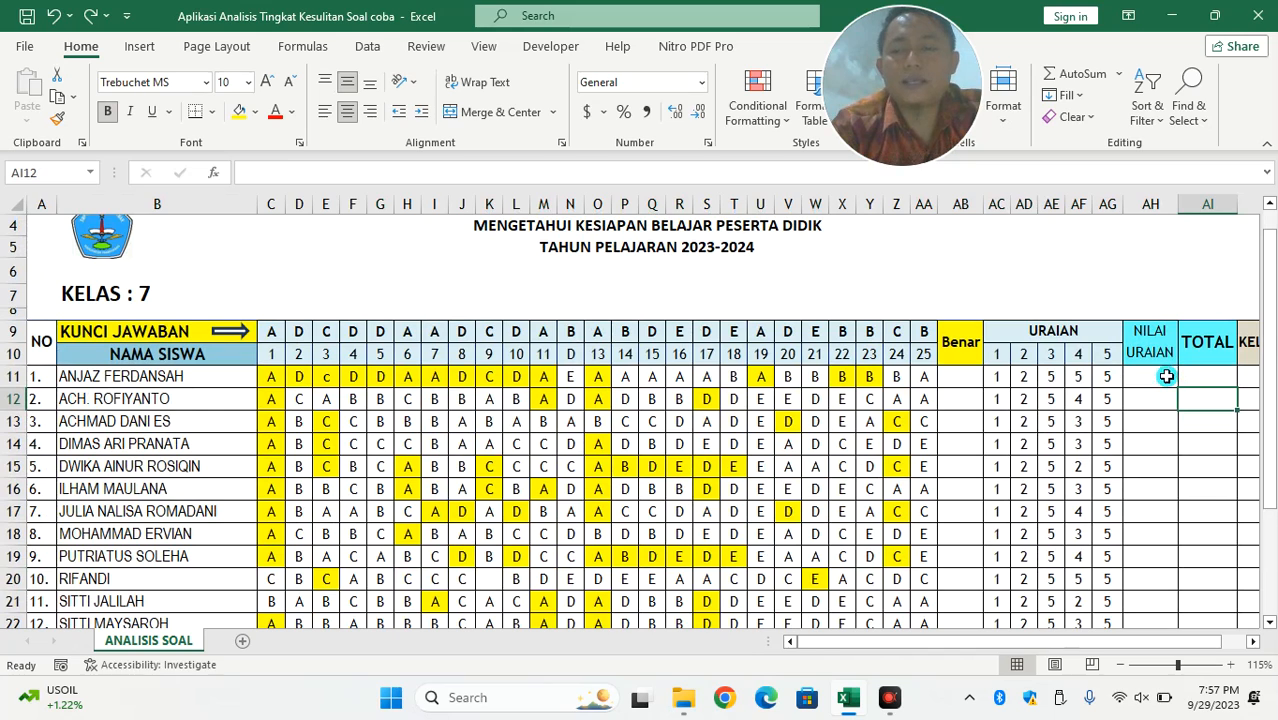
left_click(1244, 376)
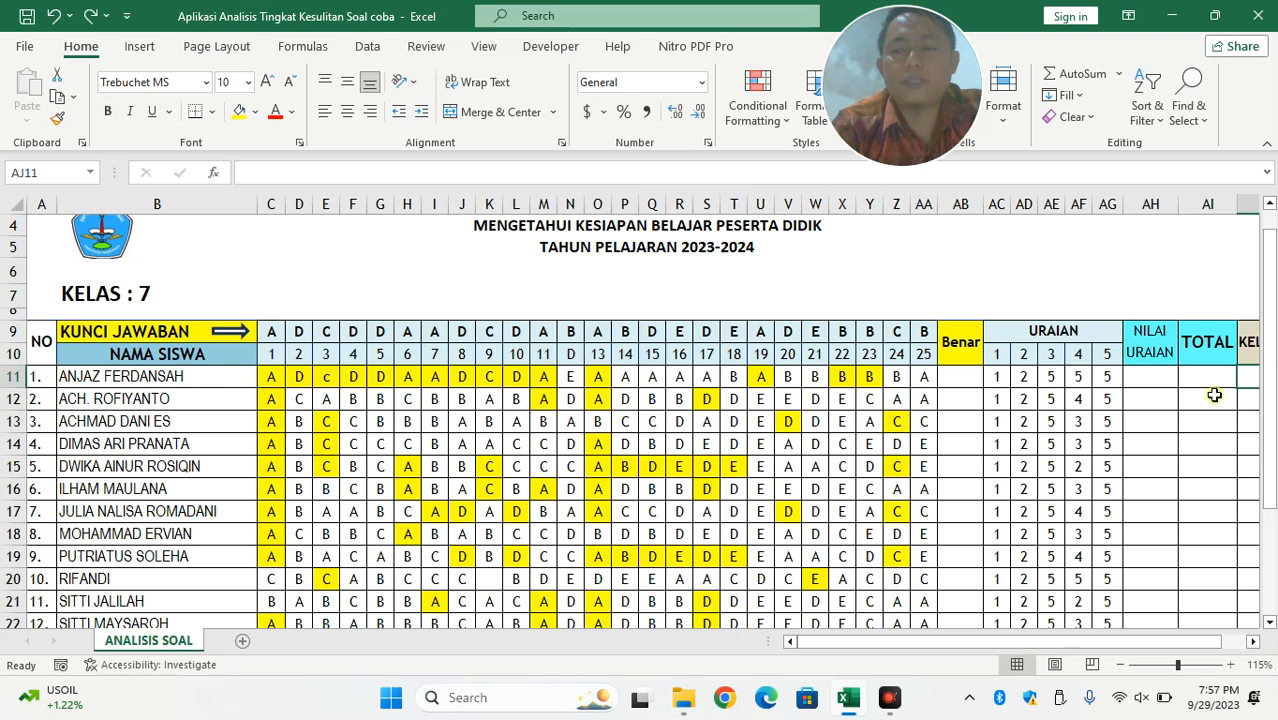
Review the answer key in C9:AA9, the question numbers in row 10 and the students' answers in C11:AA25 before filling the Benar column.
left_click(958, 376)
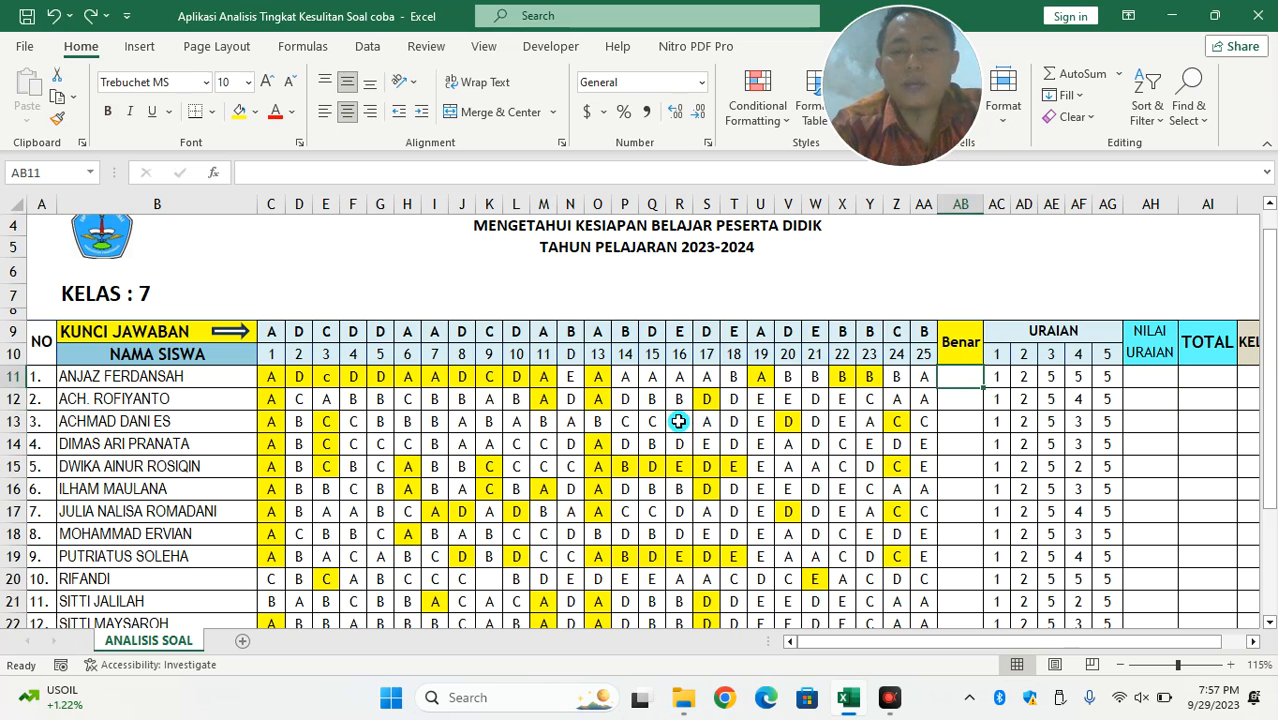
scroll(678, 421, "up", 1)
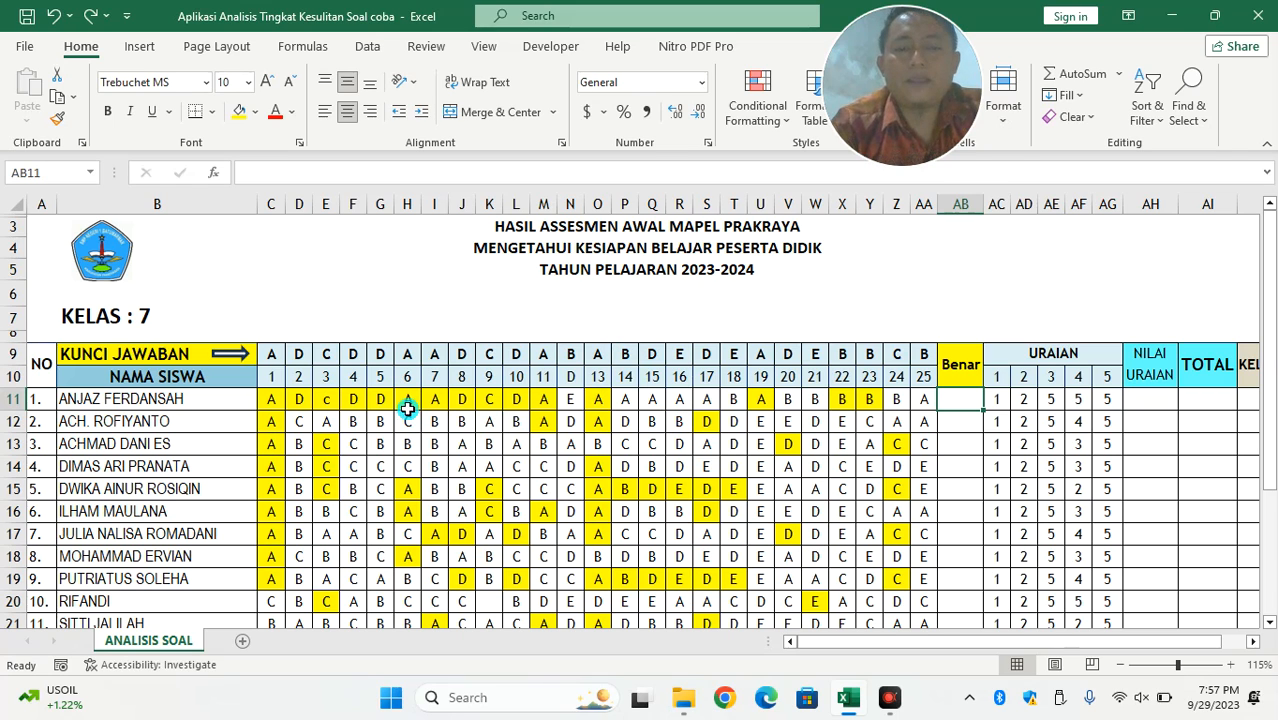
left_click_drag(272, 362, 932, 354)
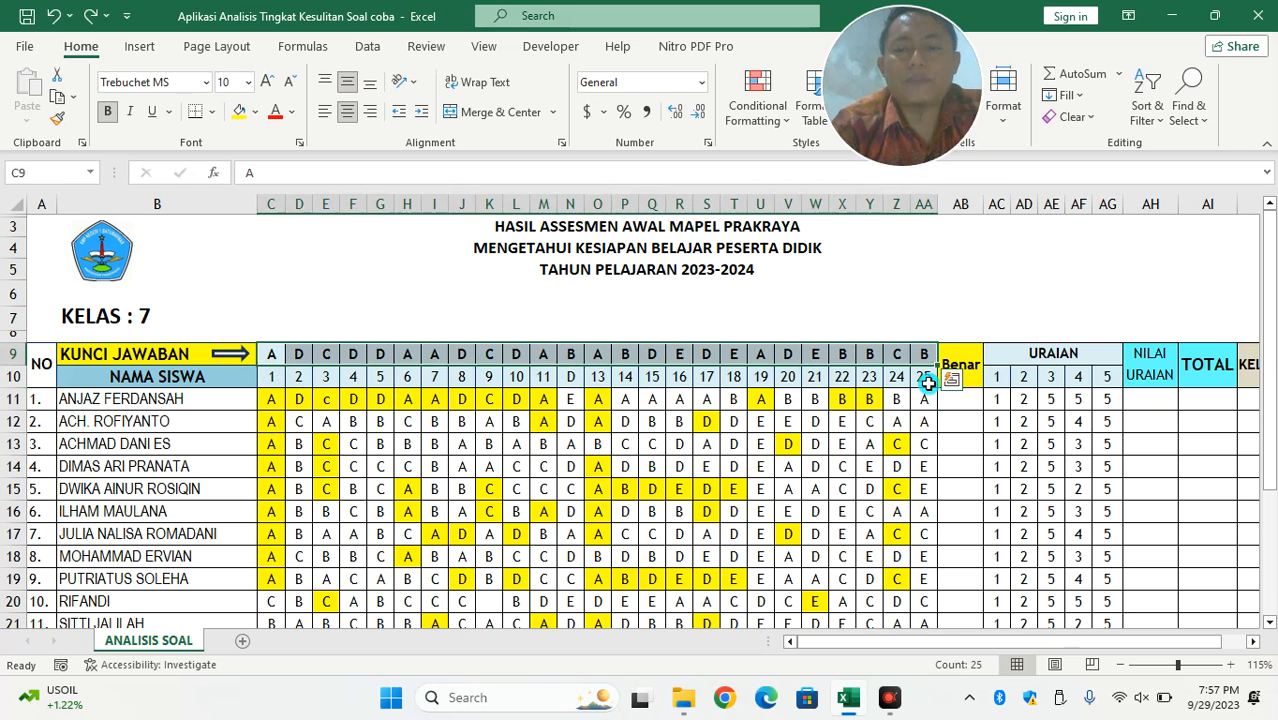
left_click(926, 383)
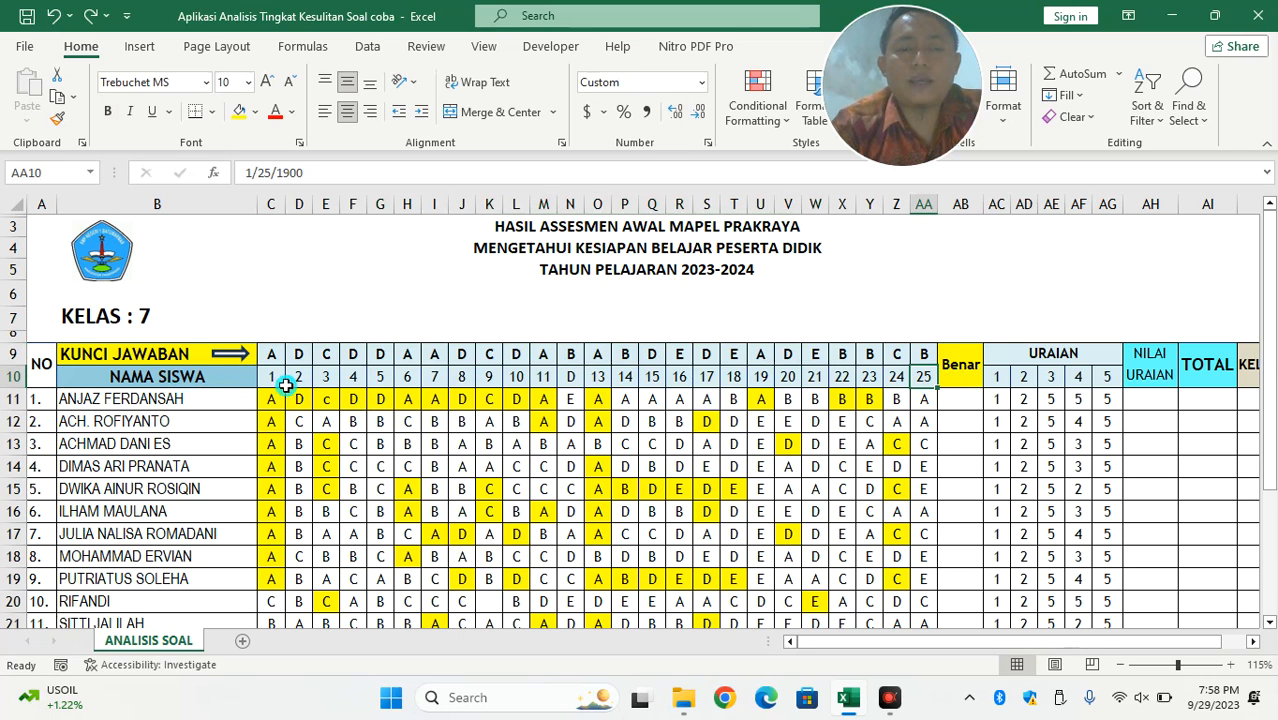
left_click_drag(274, 377, 924, 378)
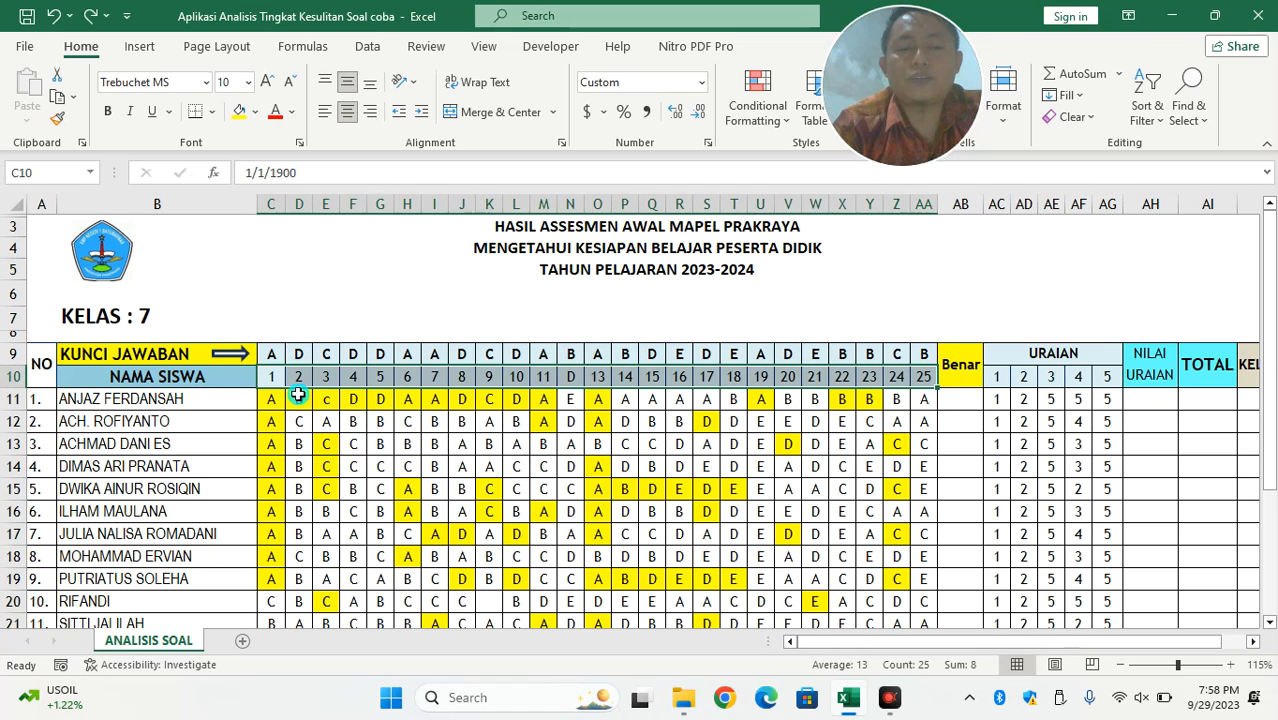
scroll(700, 450, "down", 2)
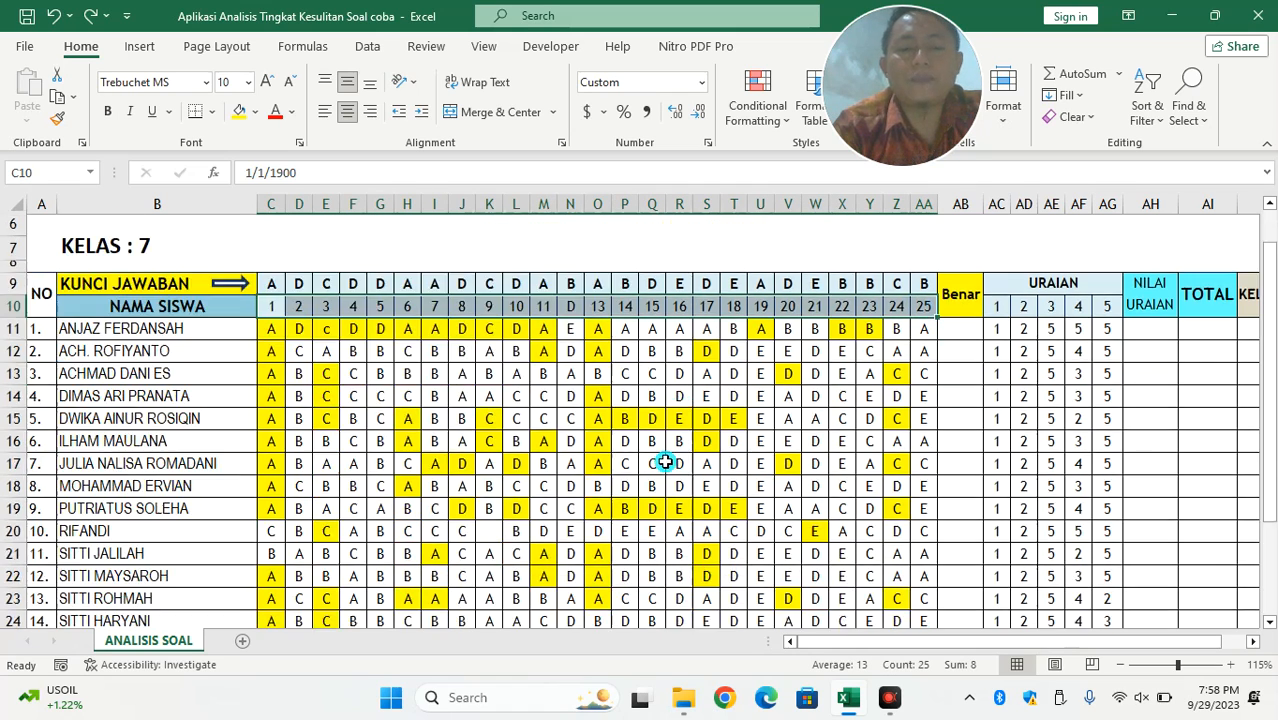
left_click_drag(285, 315, 956, 310)
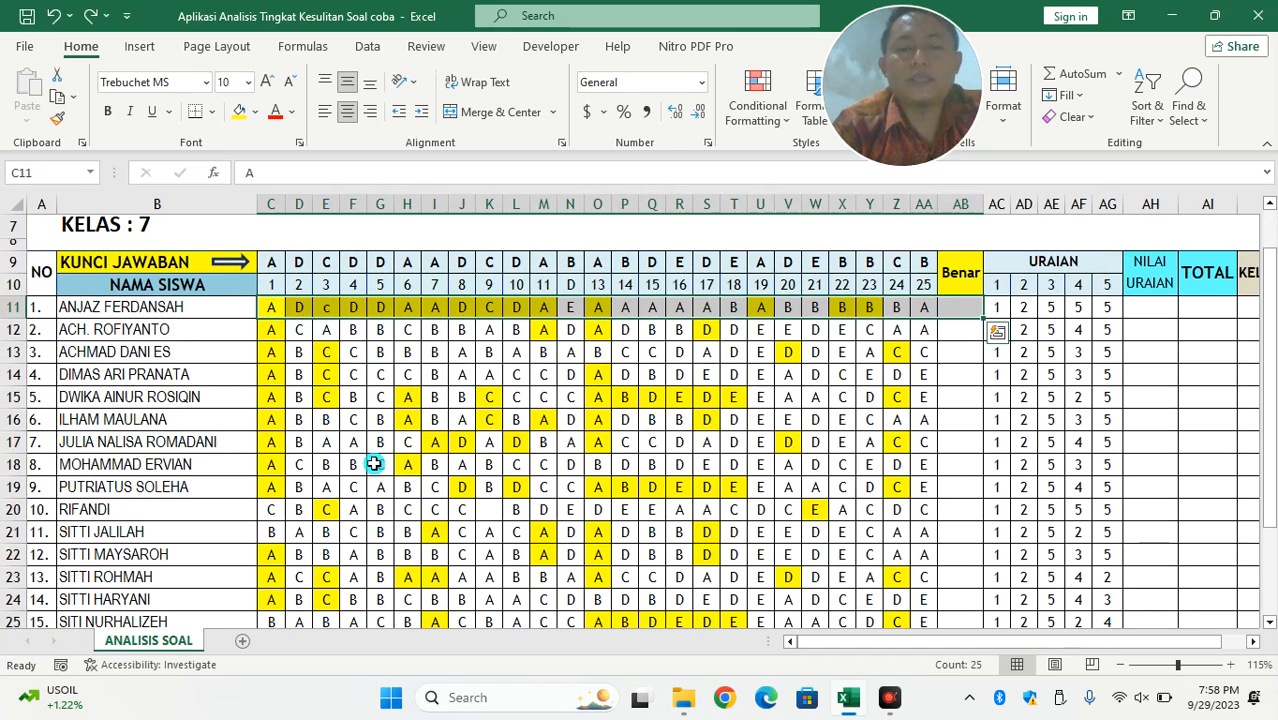
left_click(272, 317)
left_click_drag(272, 317, 274, 582)
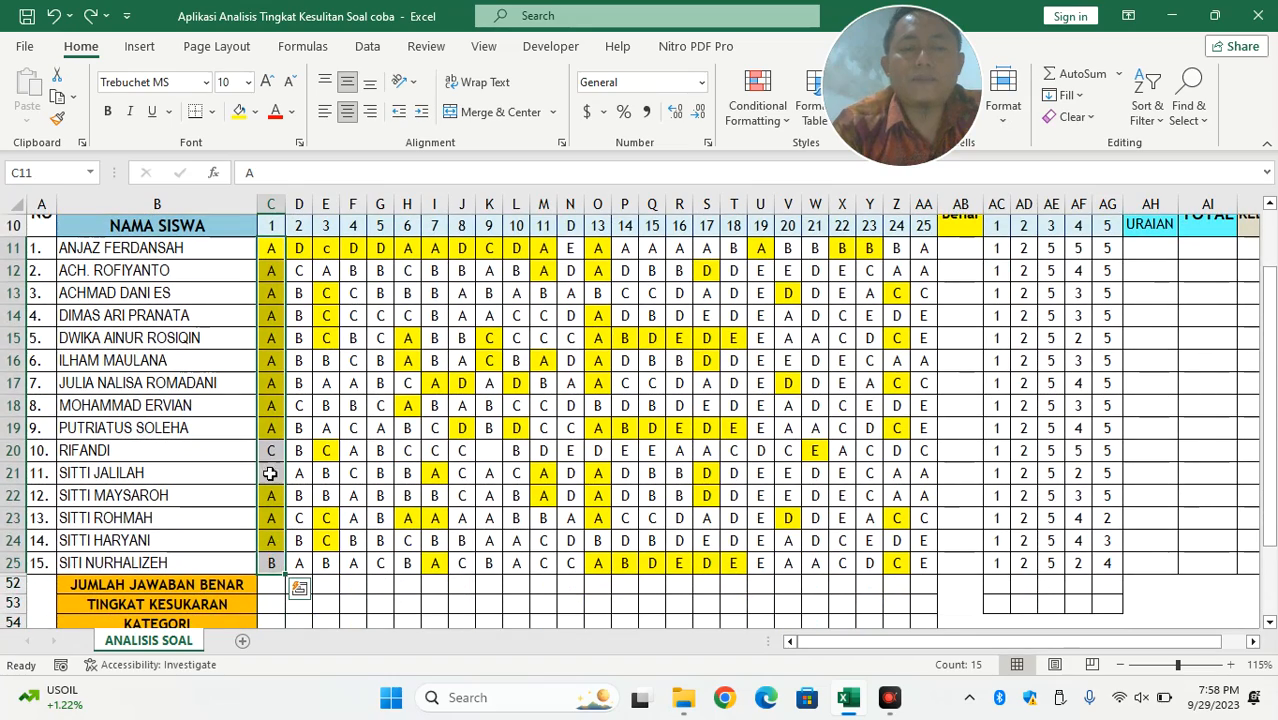
scroll(296, 530, "up", 3)
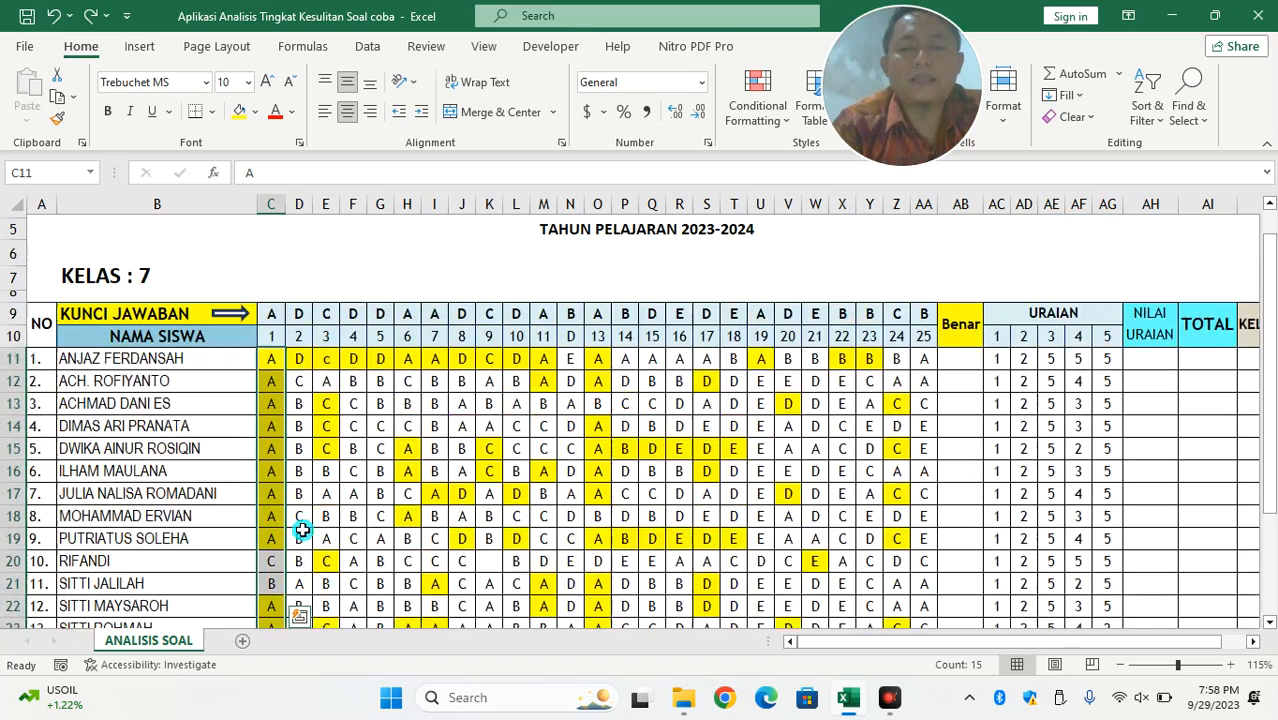
left_click(957, 400)
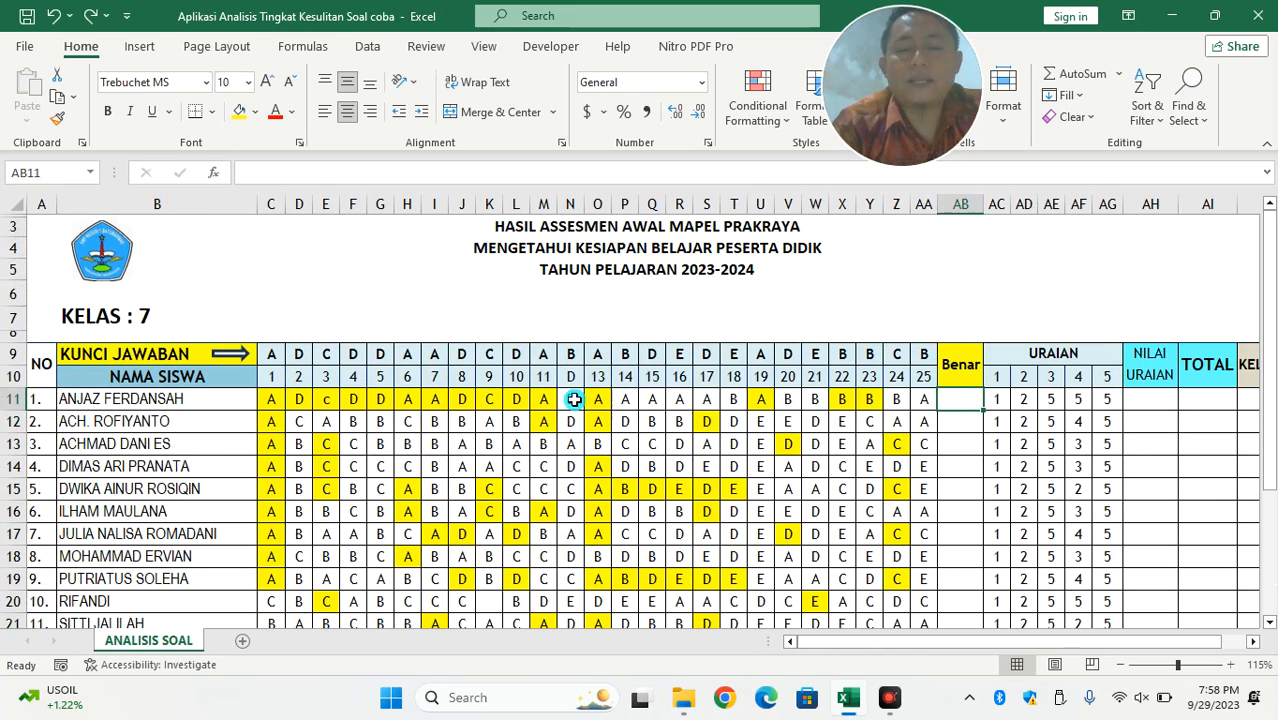
Replace the first student's question 3 answer in E11 with an uppercase C.
left_click(326, 399)
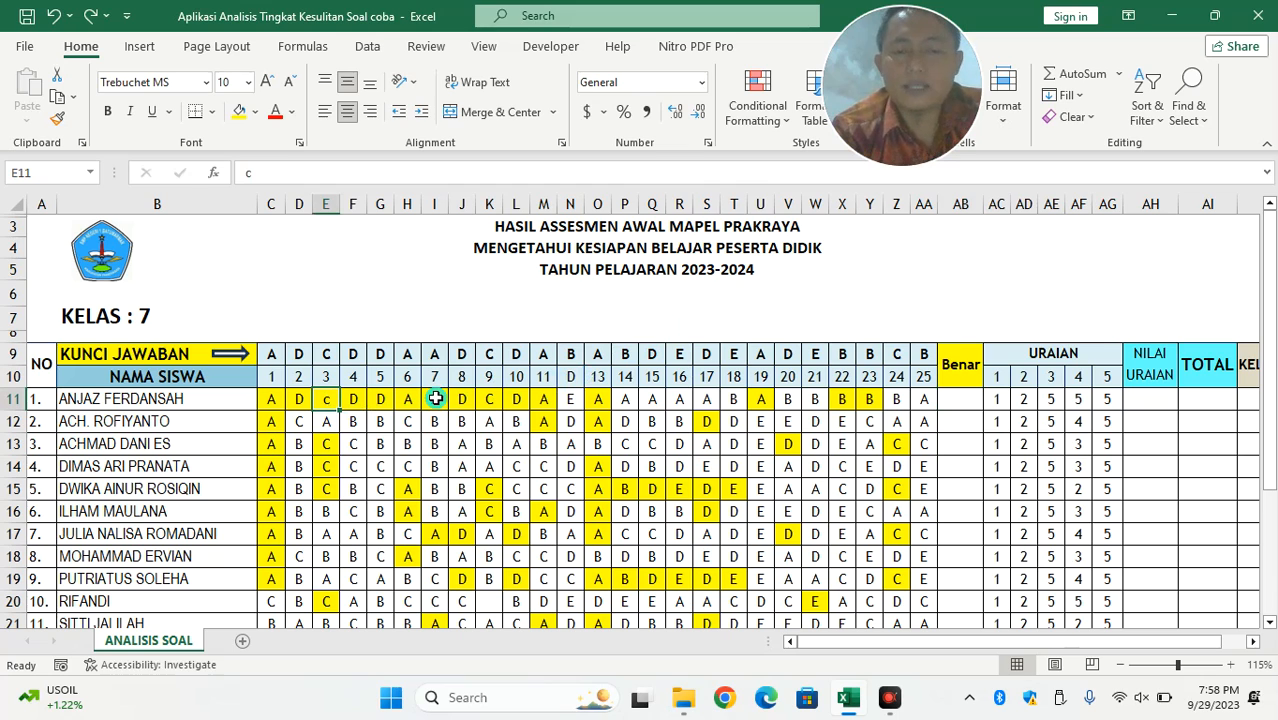
type("C")
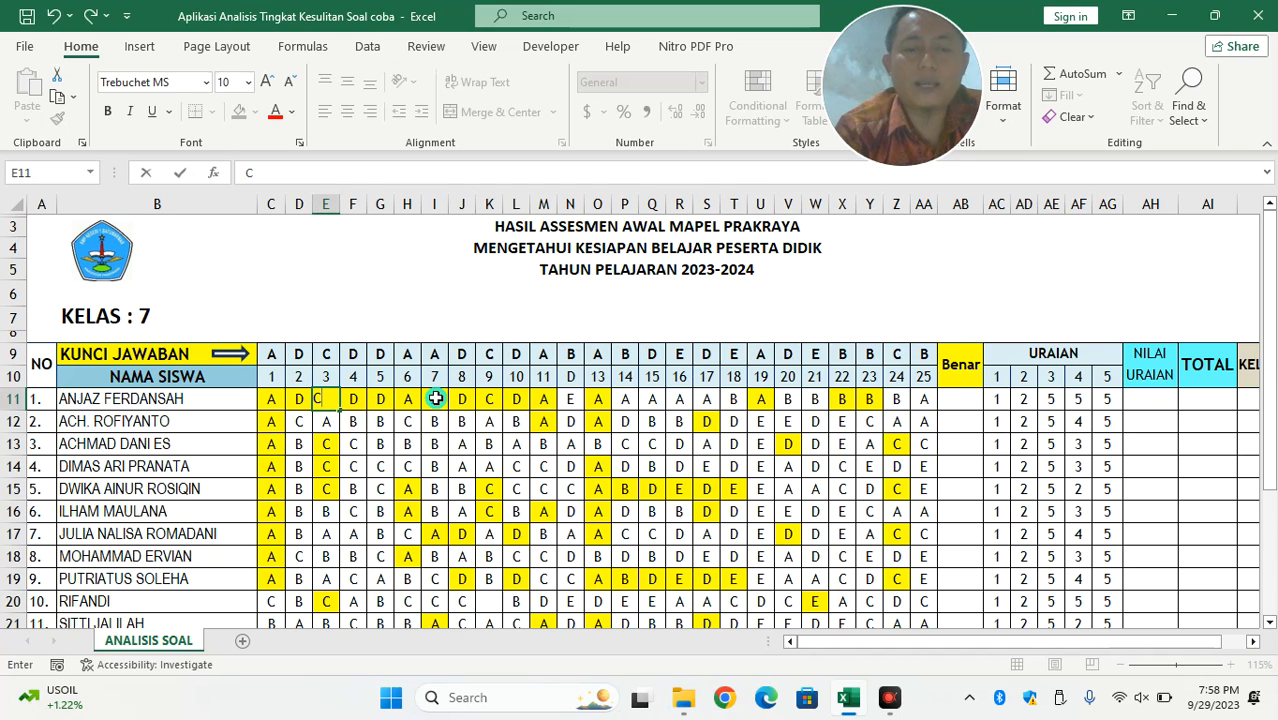
Start a SUMPRODUCT formula in the first student's Benar cell AB11, opening with --( and the student's answer range C11:AA11.
left_click(960, 402)
type("=")
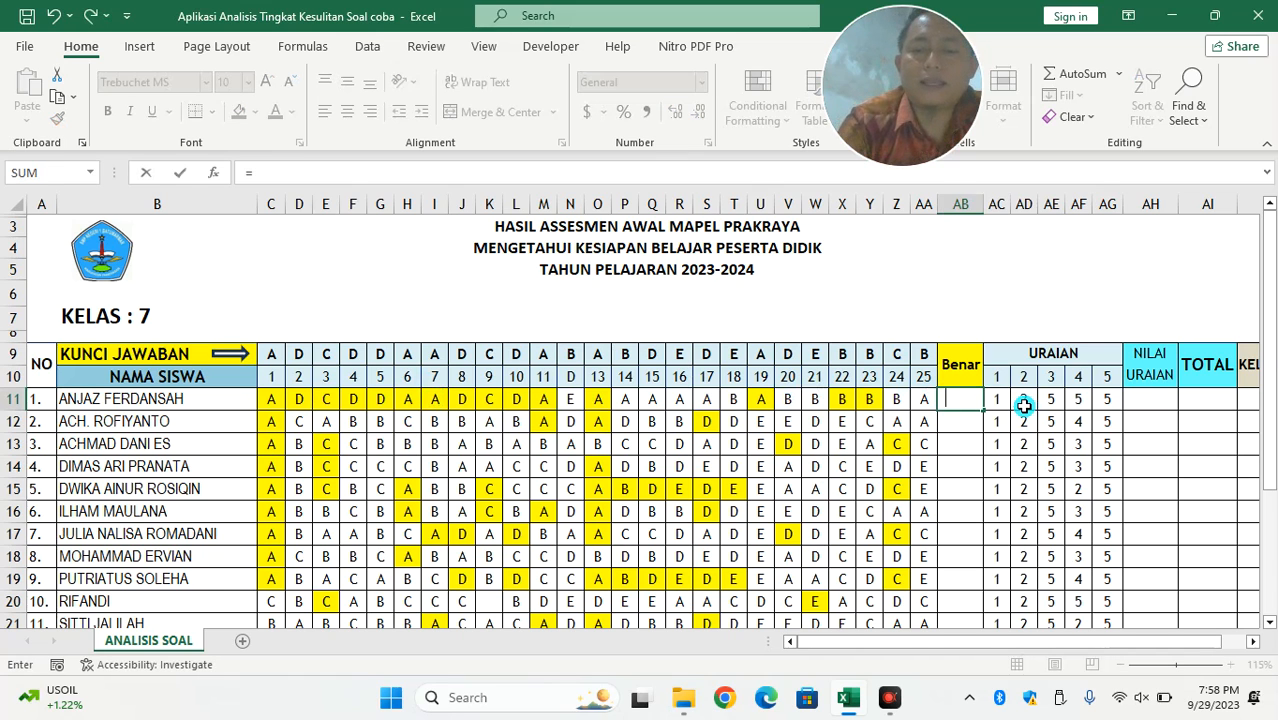
left_click(962, 401)
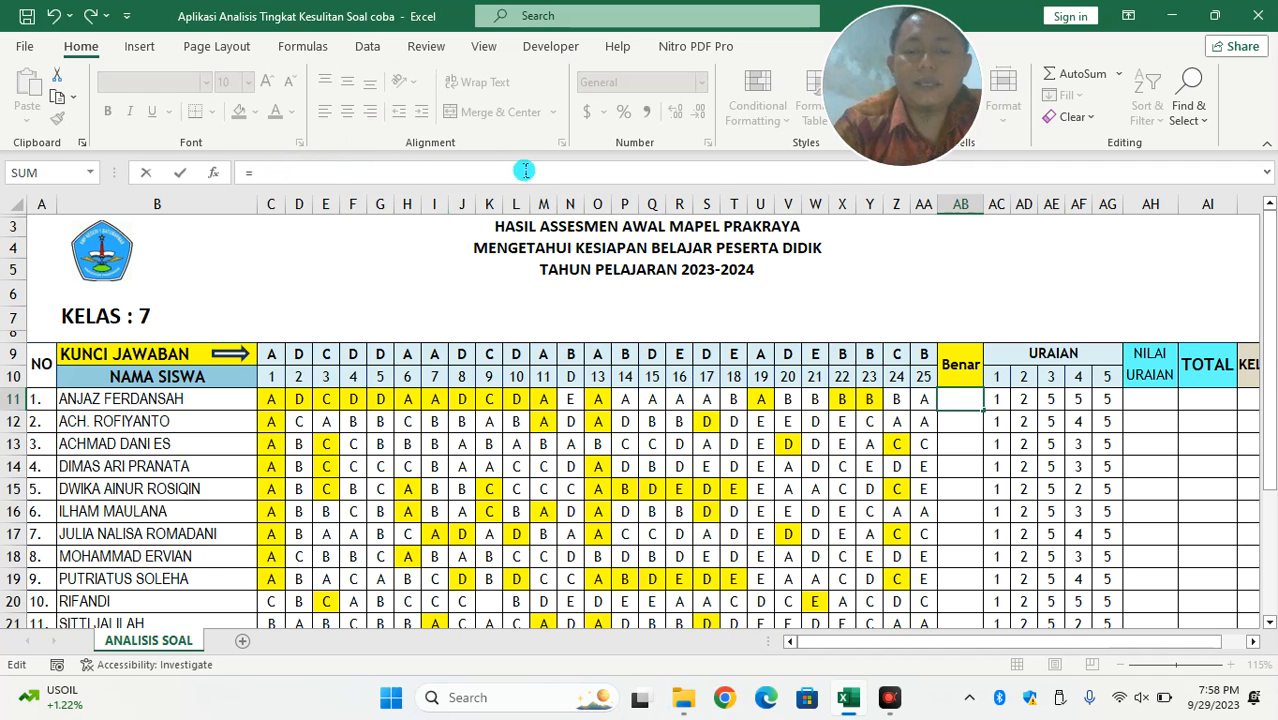
type("SUMP")
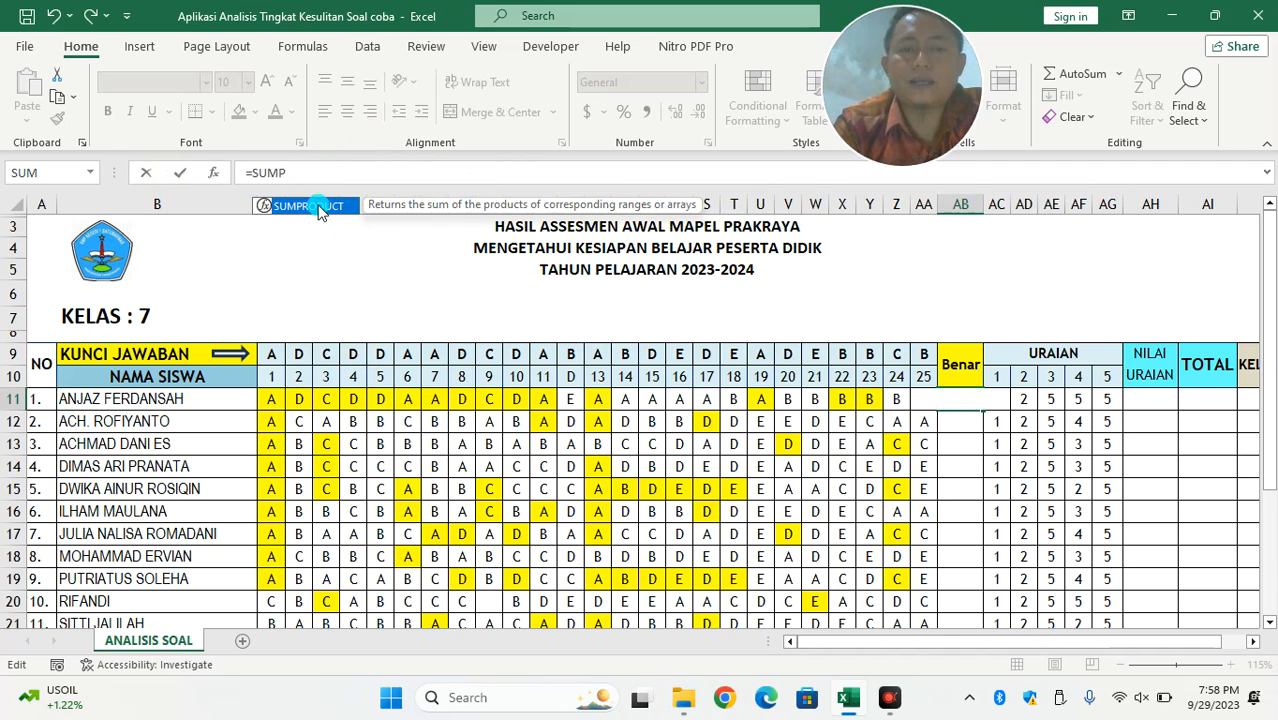
double_click(318, 208)
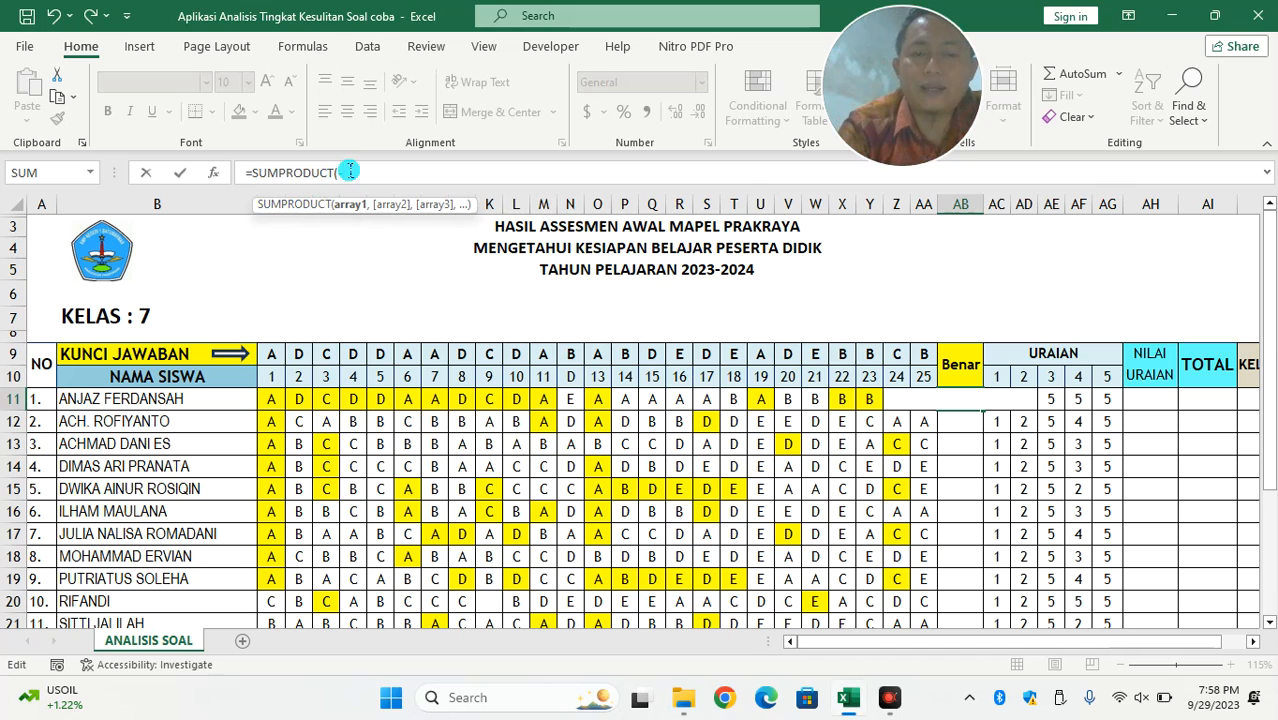
type("--(")
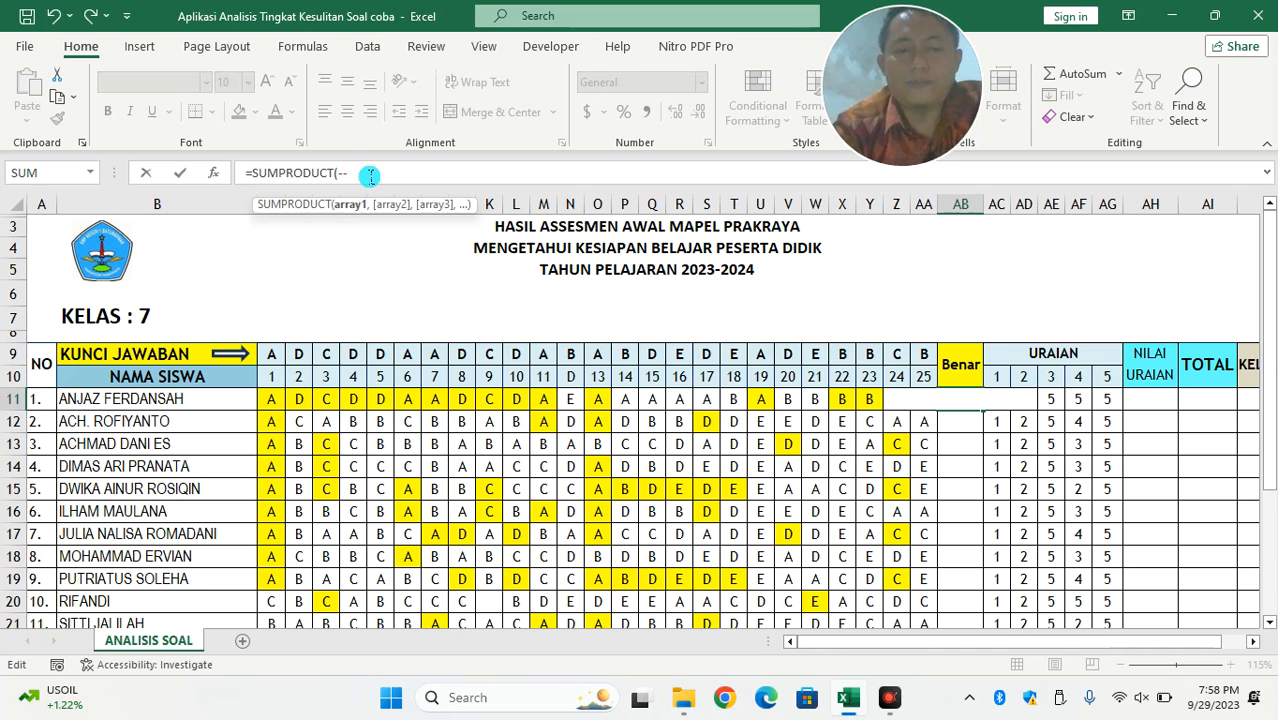
left_click(267, 399)
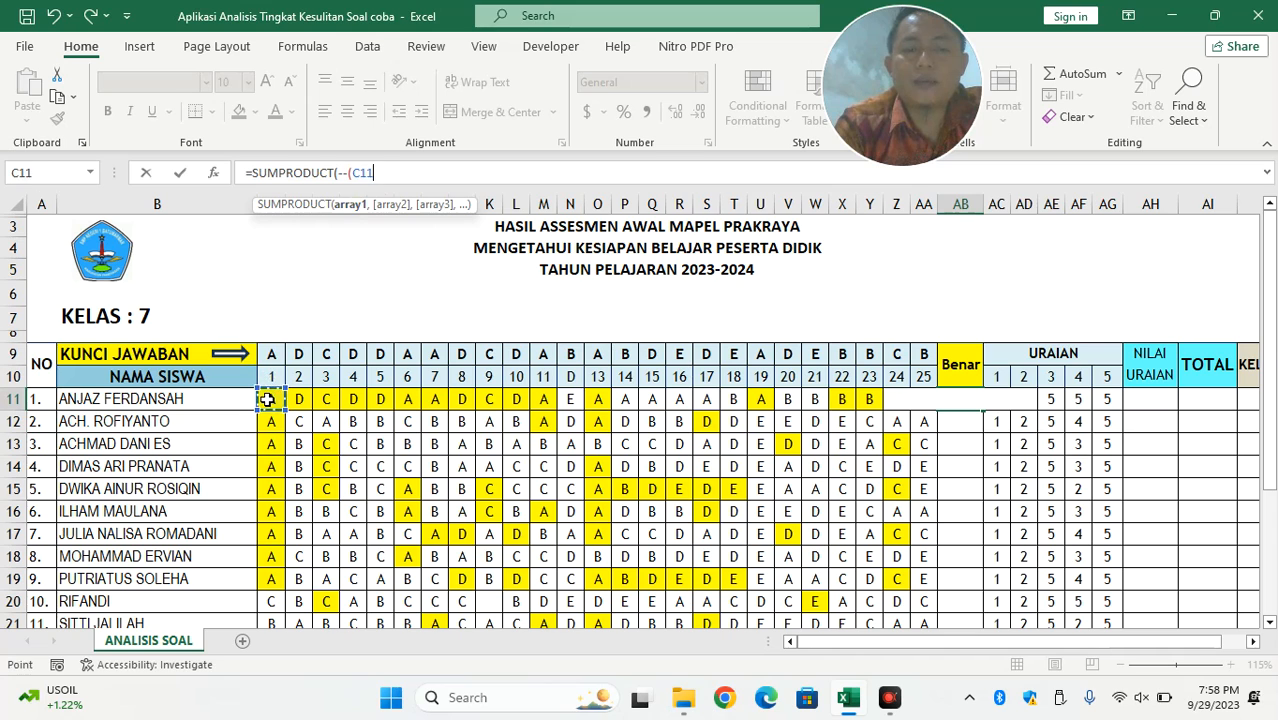
left_click_drag(283, 411, 928, 402)
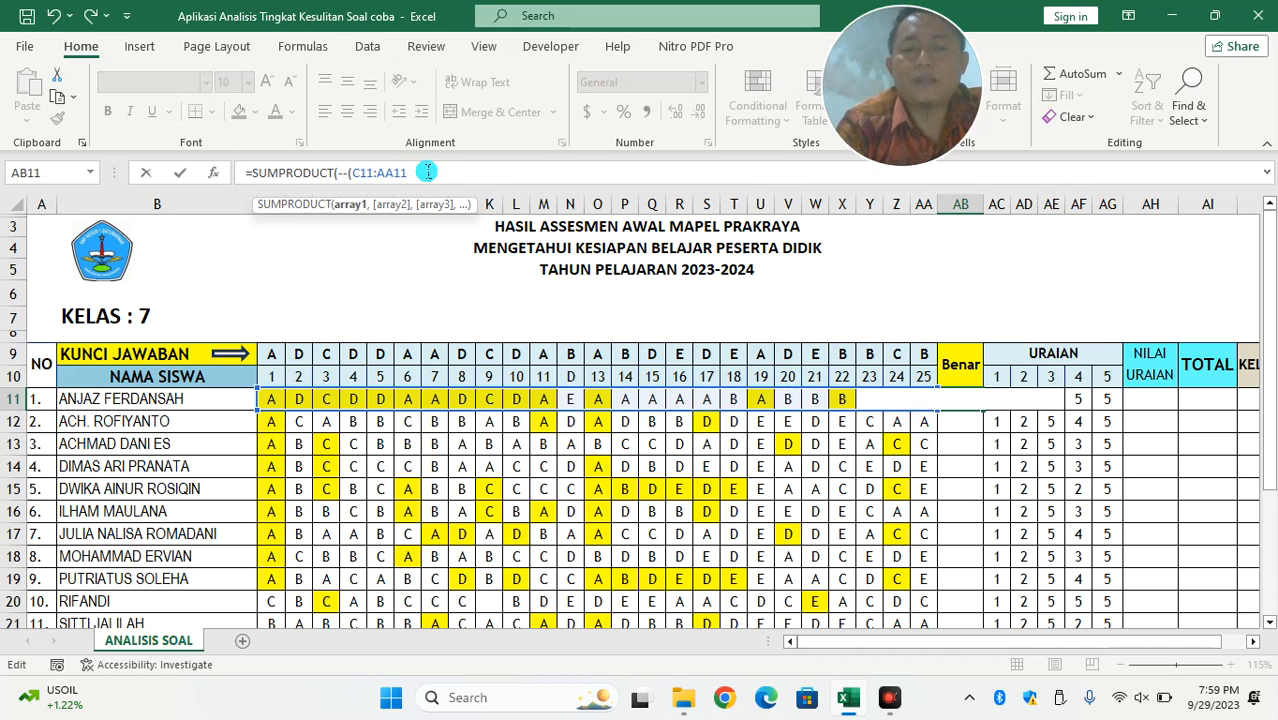
Complete the AB11 formula by comparing the answers with the key range C9:AA9, giving =SUMPRODUCT(--(C11:AA11=C9:AA9)).
type("=")
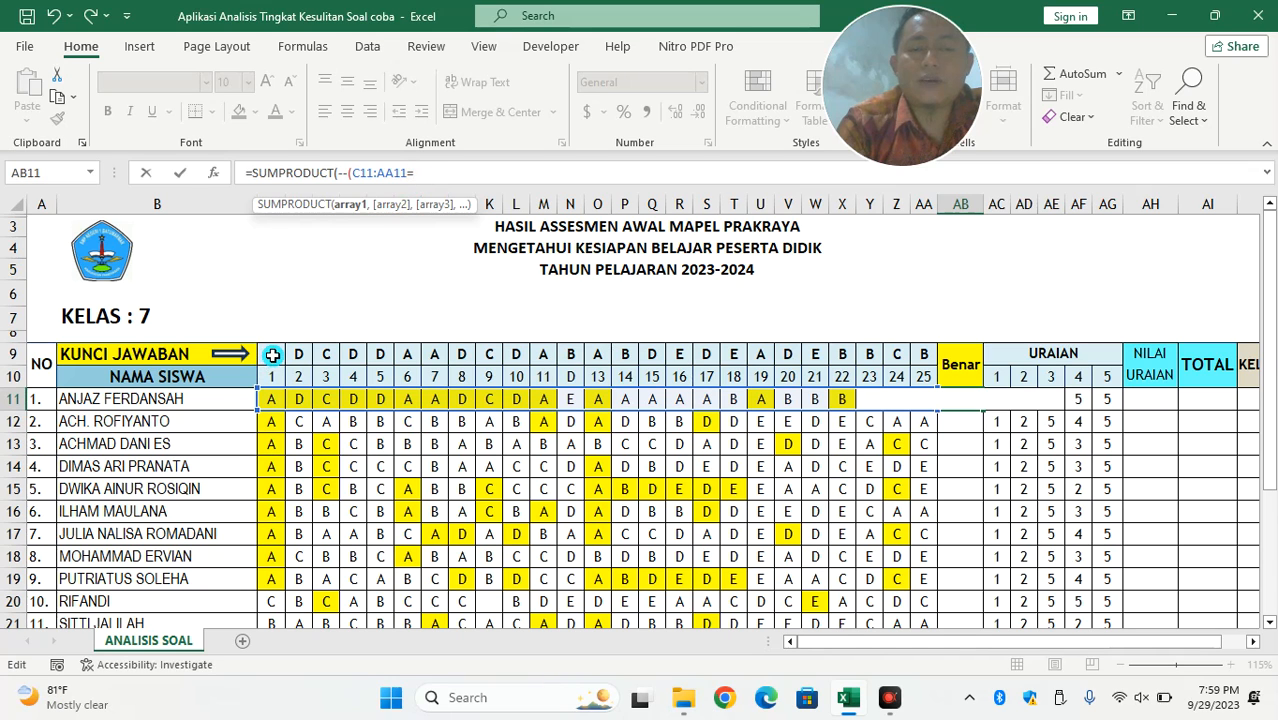
left_click_drag(272, 354, 929, 357)
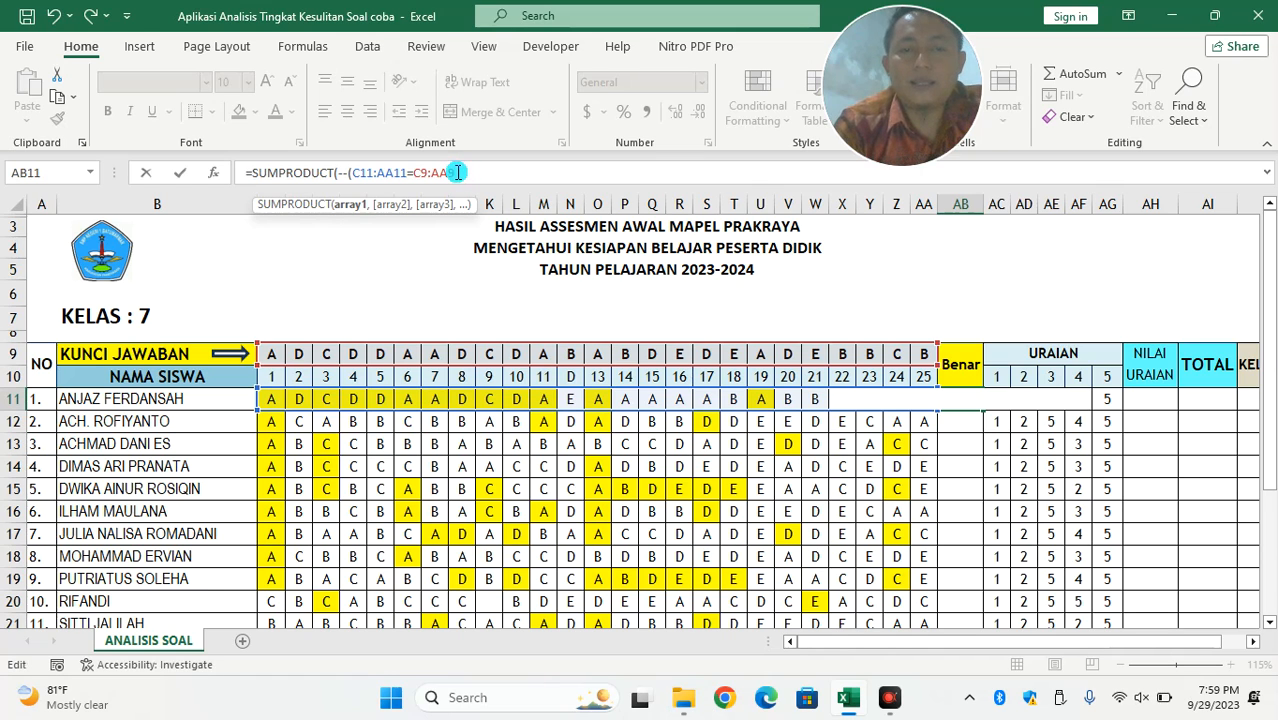
left_click_drag(446, 172, 363, 174)
left_click(493, 170)
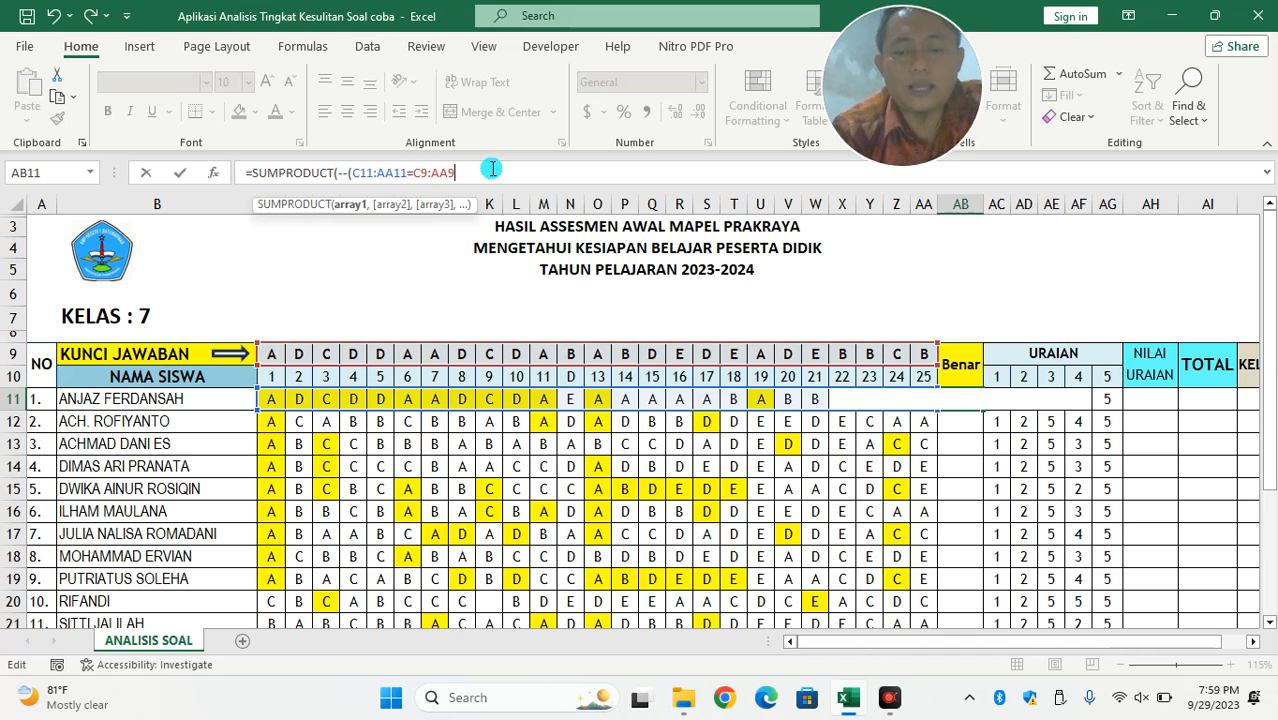
type(")")
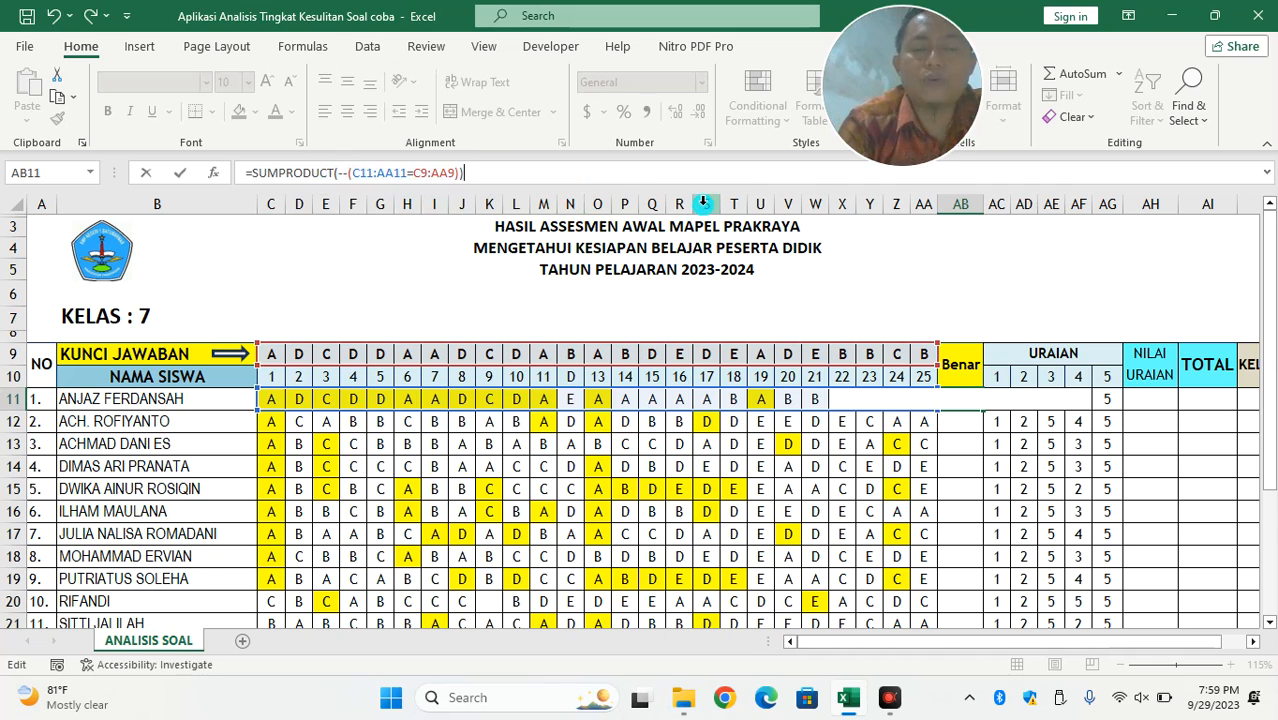
key("Return")
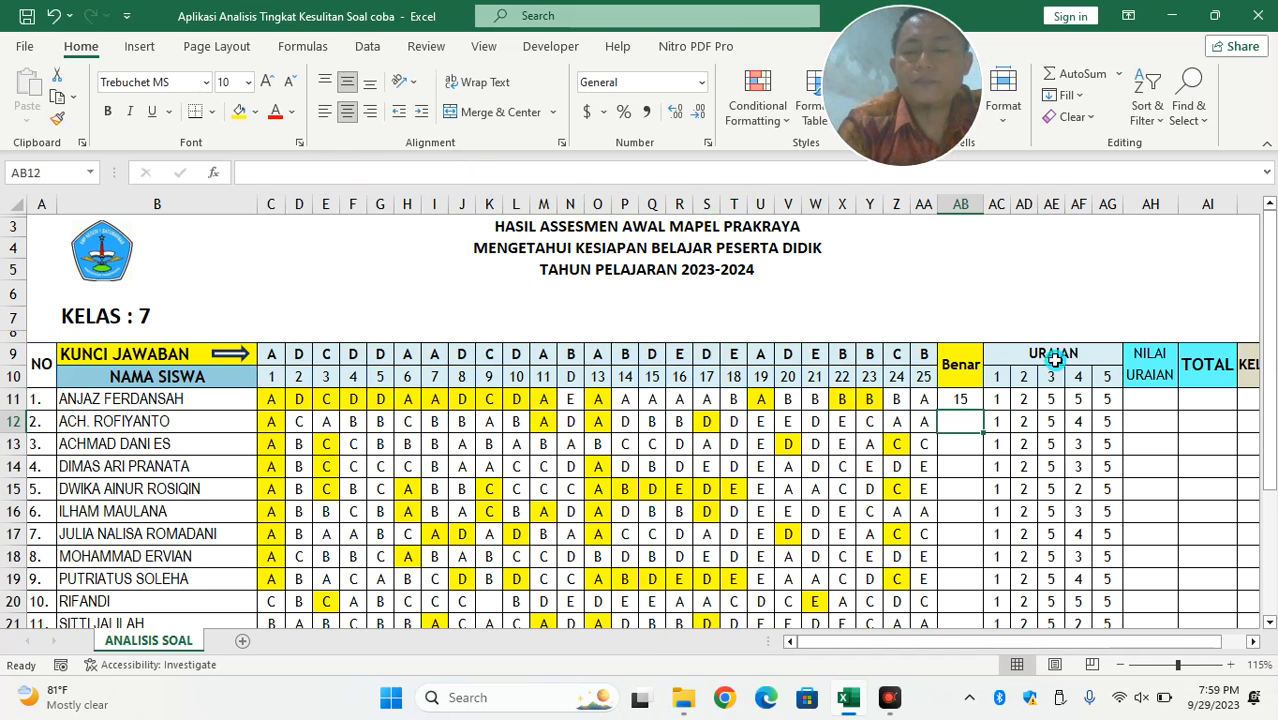
Fill the Benar formula from AB11 down to the last student in AB25.
left_click(961, 400)
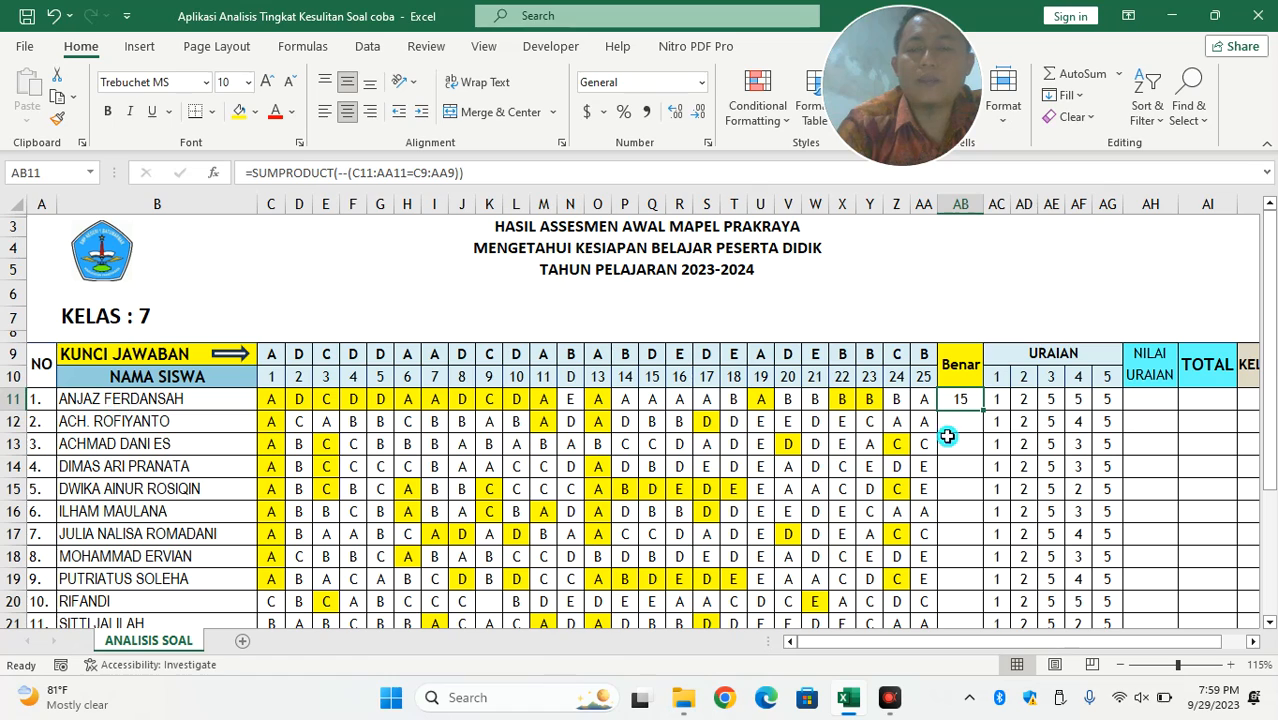
left_click_drag(984, 410, 972, 566)
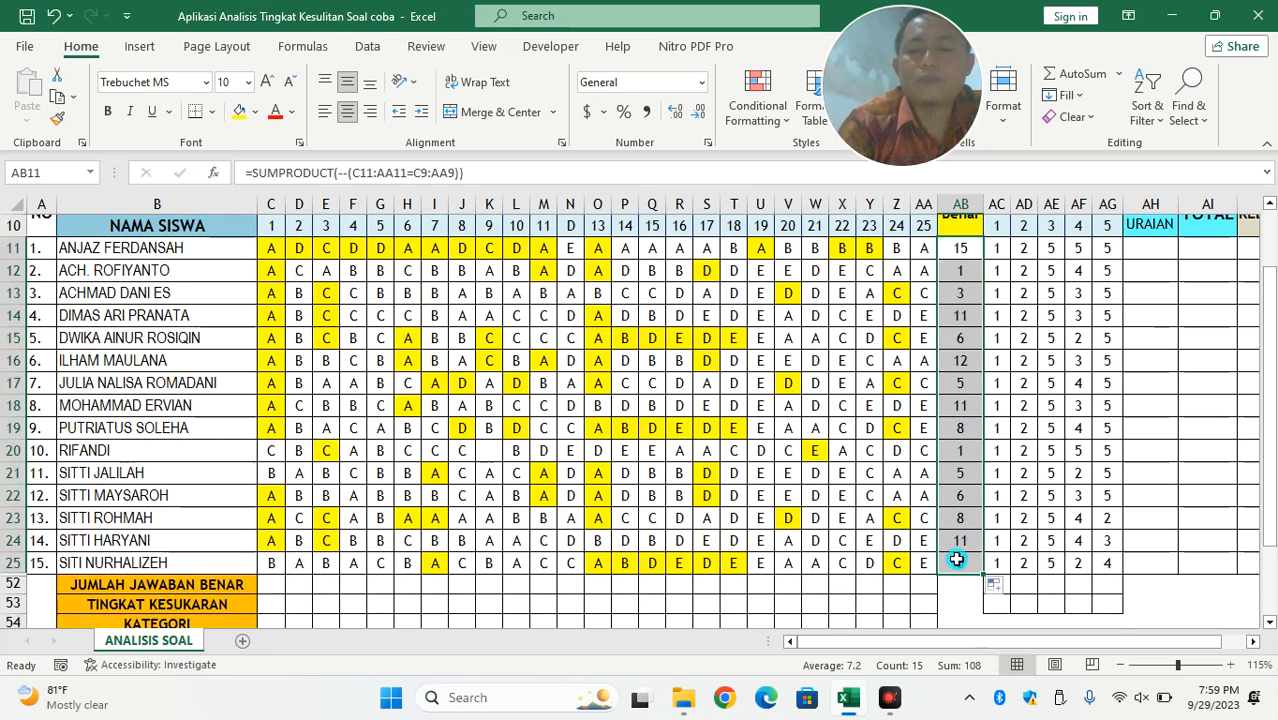
scroll(973, 402, "up", 3)
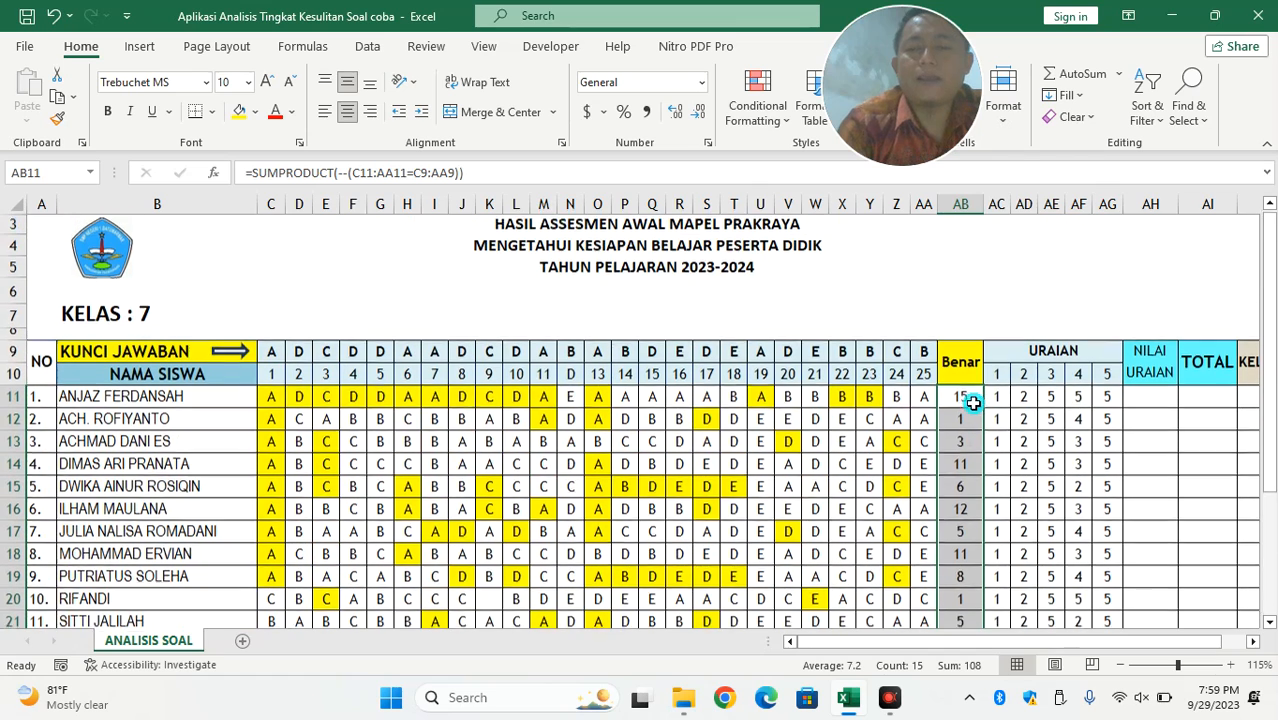
Examine the group and point rules in the notes beside the table and the multiple-choice question numbers in C10:AA10.
left_click(1151, 402)
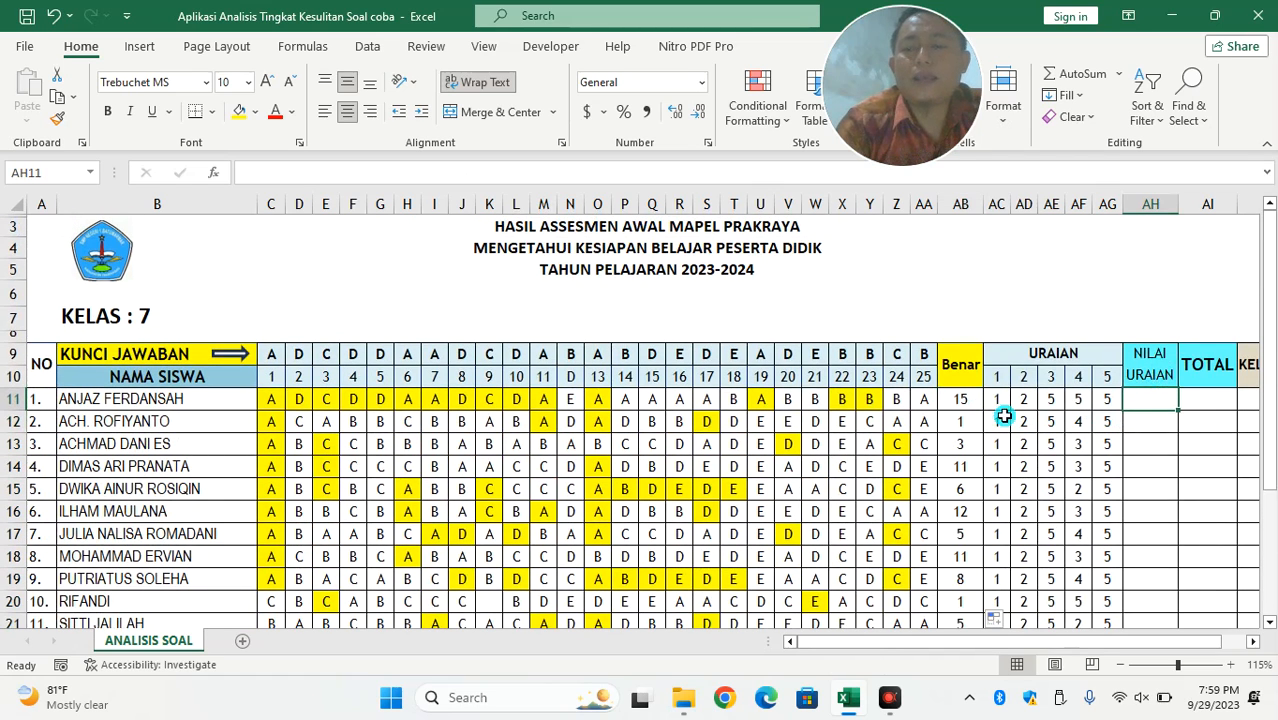
left_click_drag(1100, 641, 1130, 648)
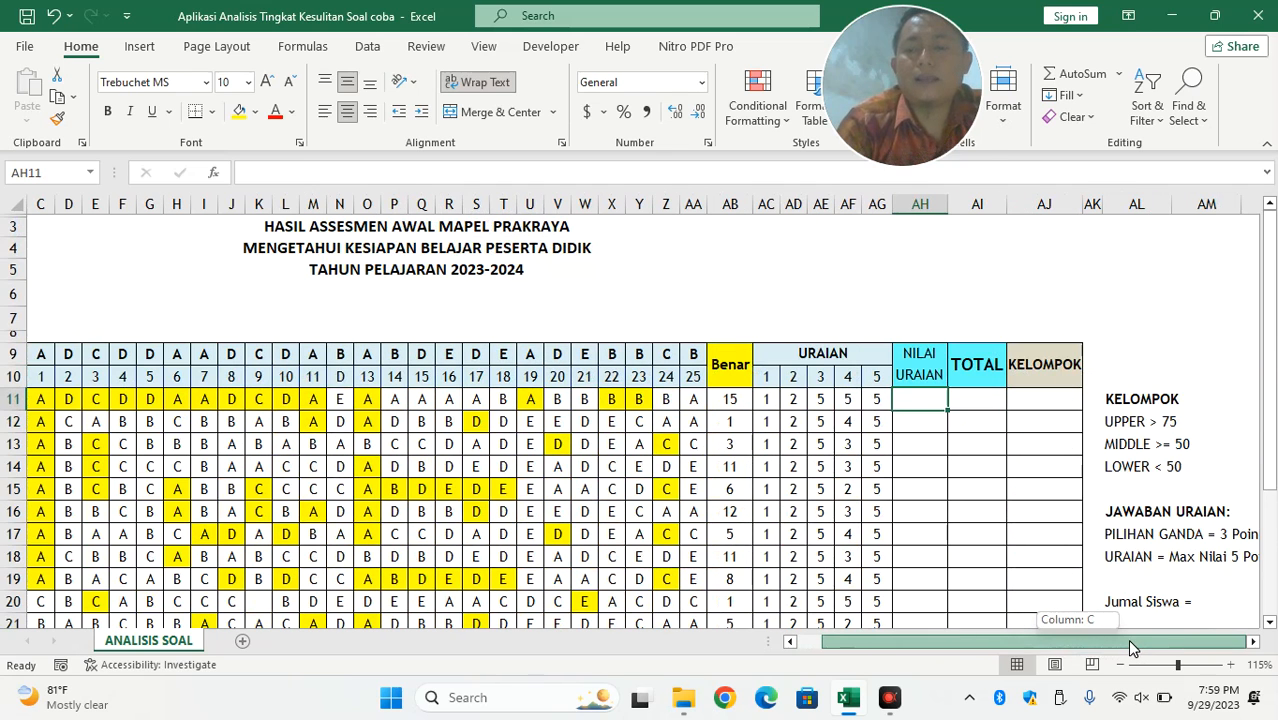
scroll(1139, 558, "down", 1)
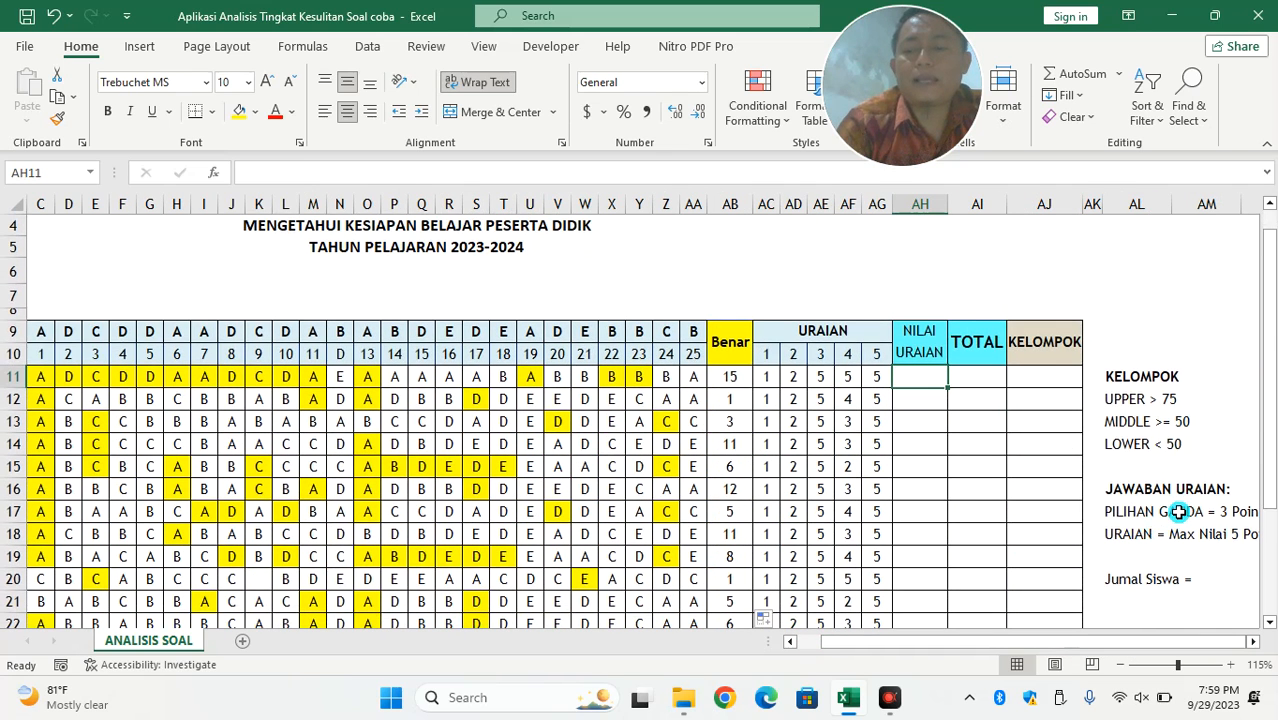
left_click(1241, 519)
left_click(1029, 233)
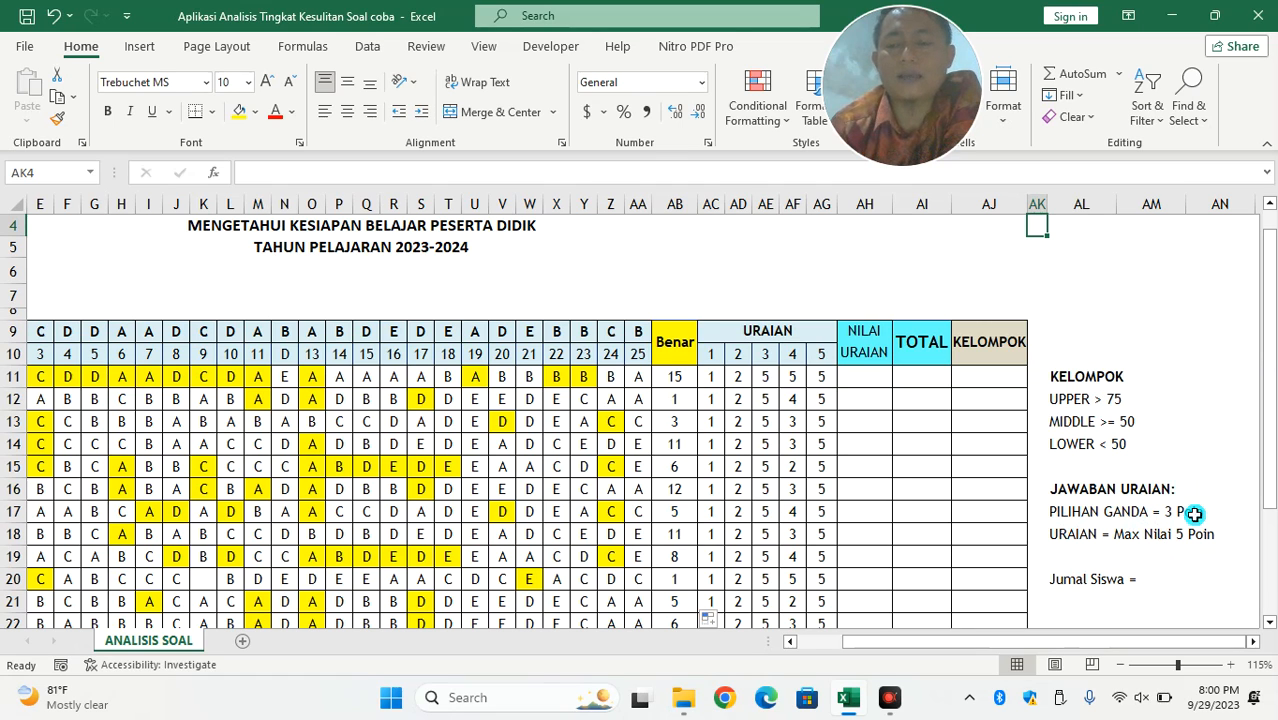
left_click_drag(918, 648, 833, 650)
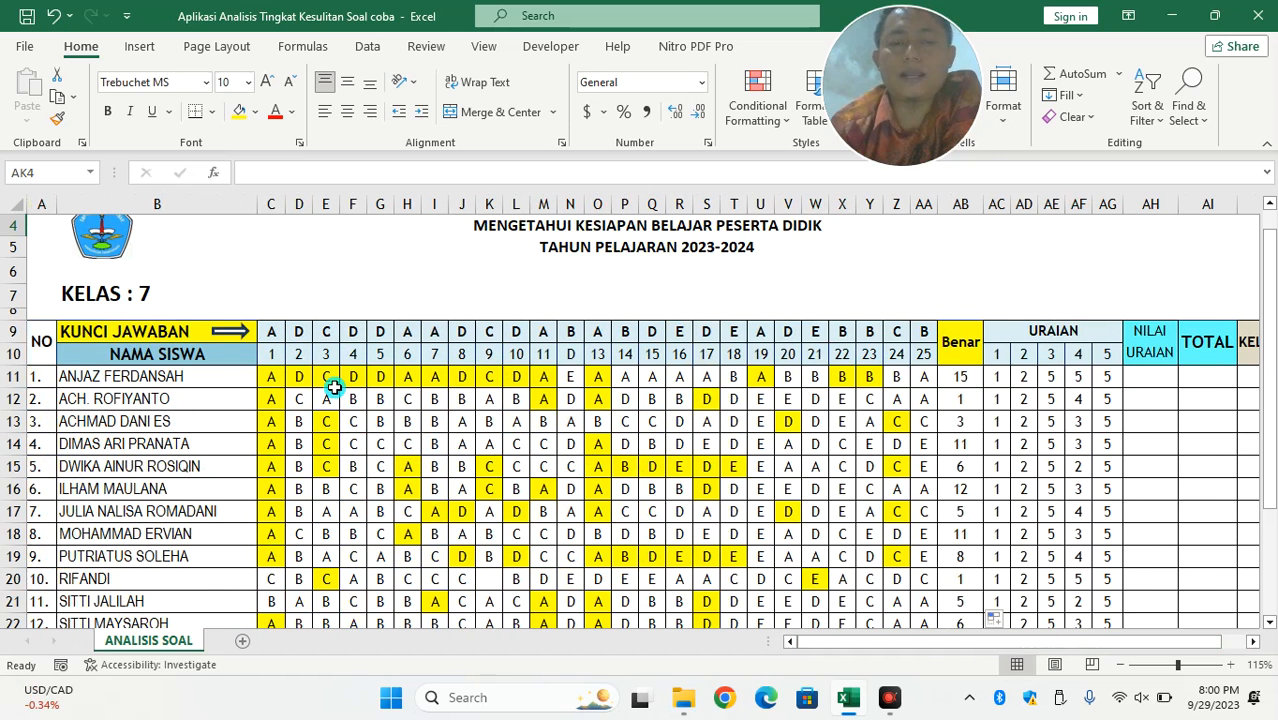
left_click_drag(270, 353, 922, 353)
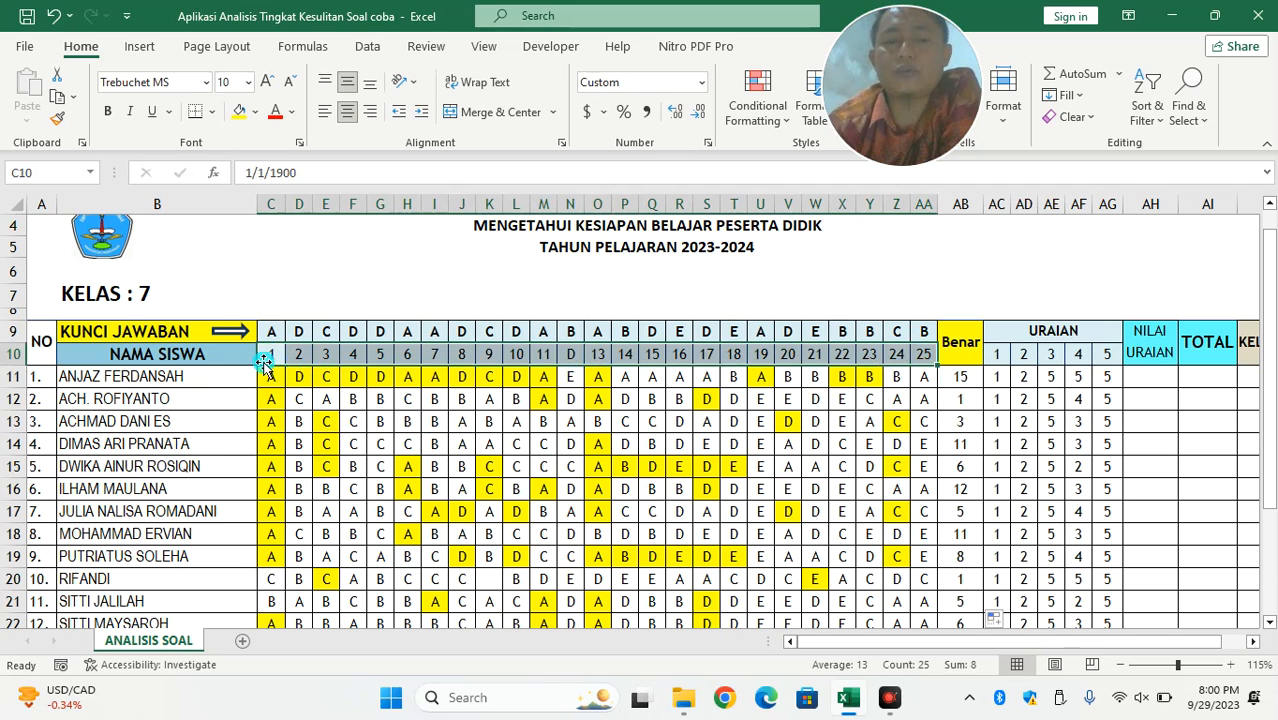
left_click(924, 357)
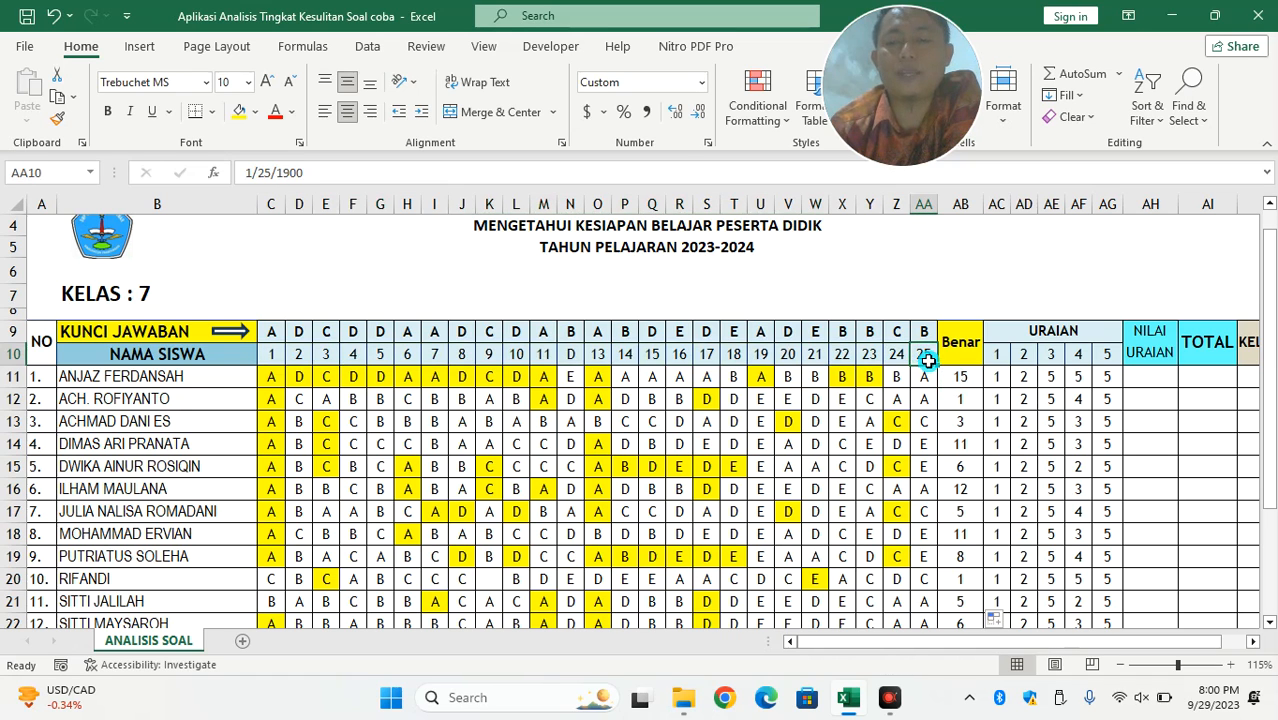
left_click_drag(918, 639, 978, 638)
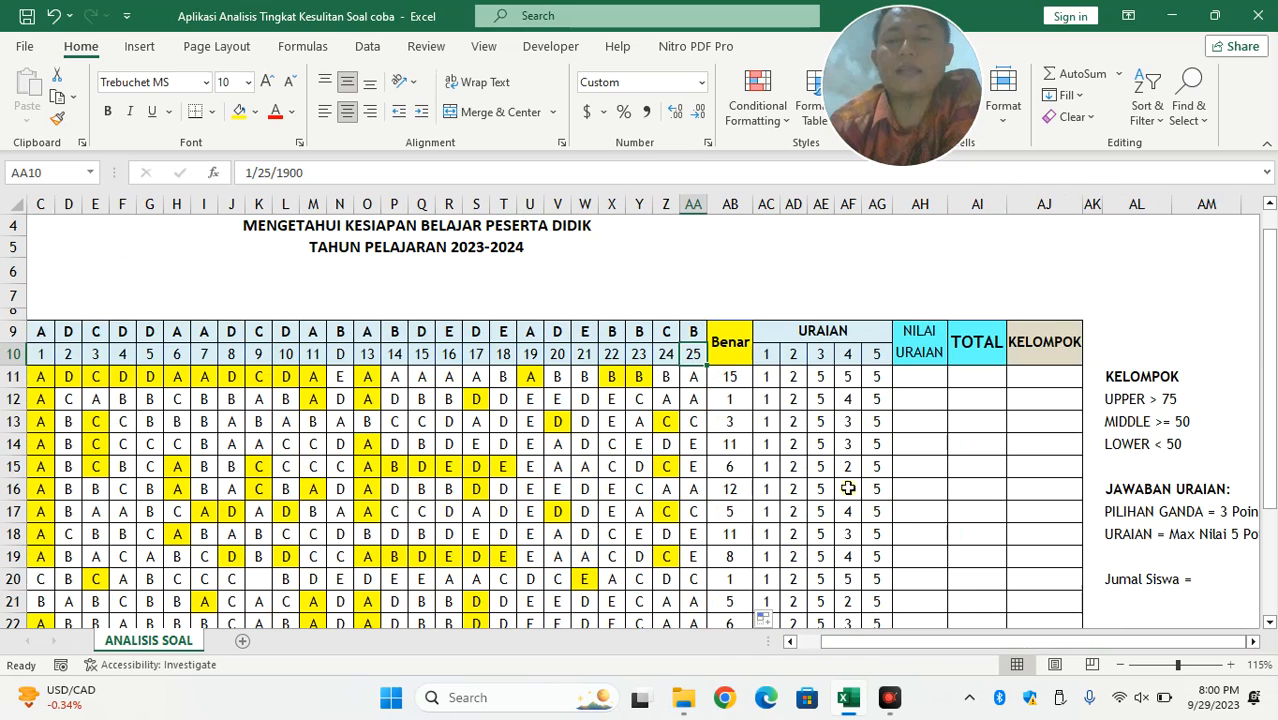
Multiply the first student's Benar formula in AB11 by 3 points, giving =SUMPRODUCT(--(C11:AA11=C9:AA9))*3.
left_click(769, 376)
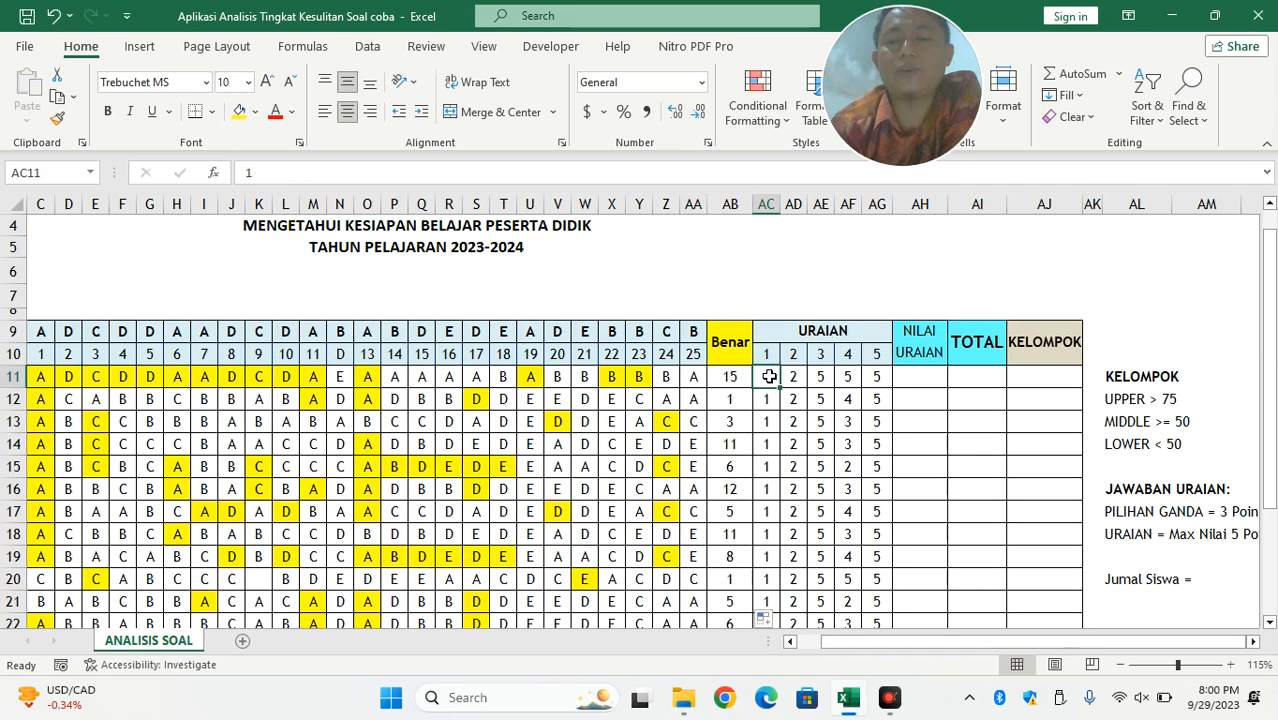
left_click_drag(769, 380, 877, 382)
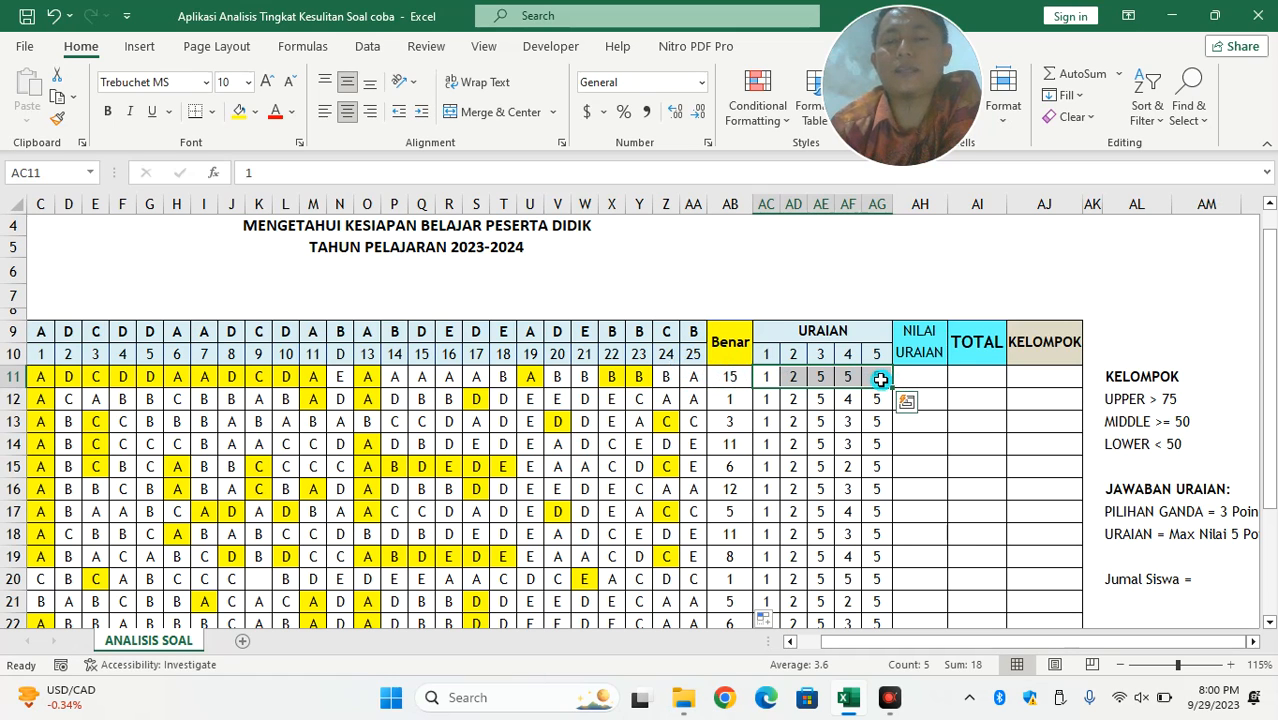
left_click(729, 379)
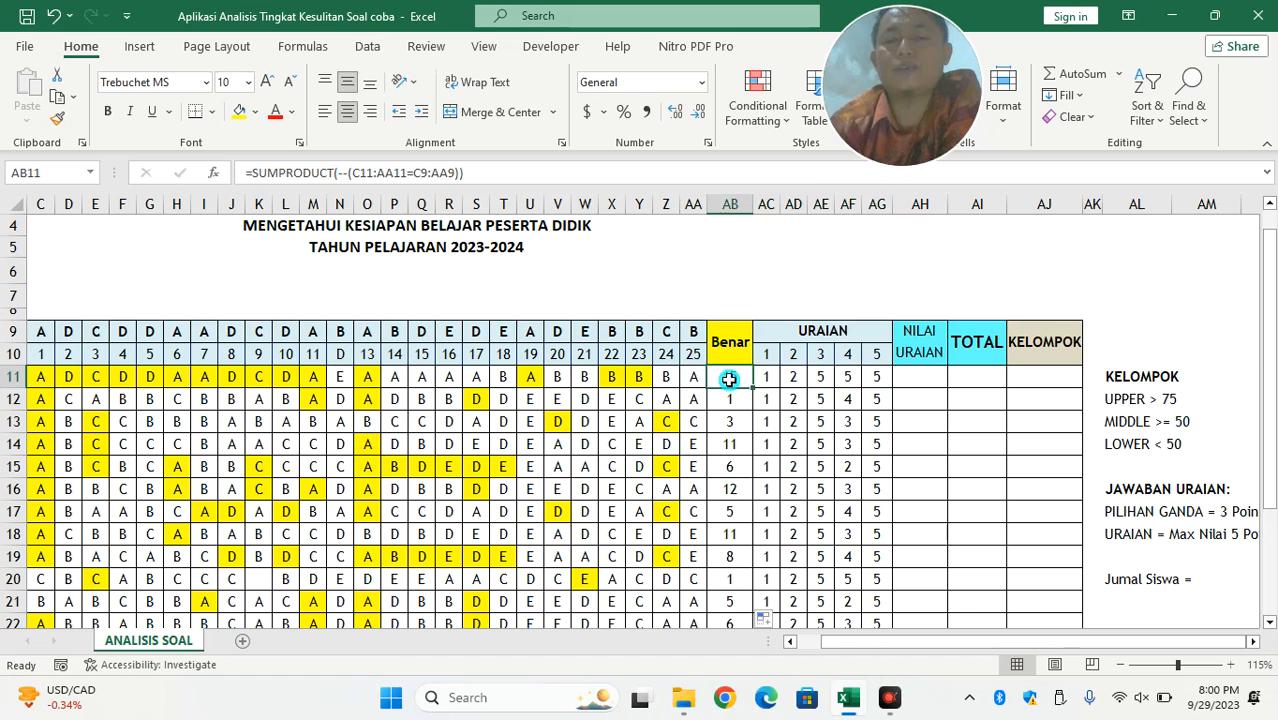
left_click(500, 172)
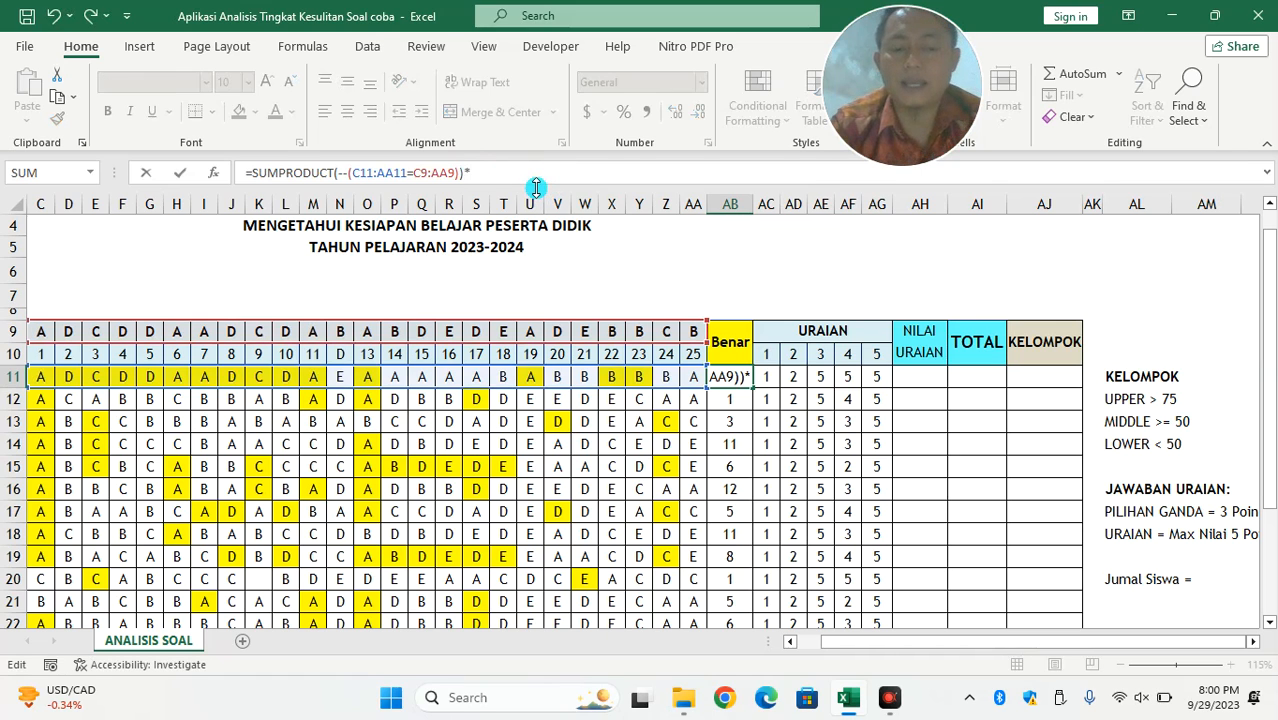
key("Return")
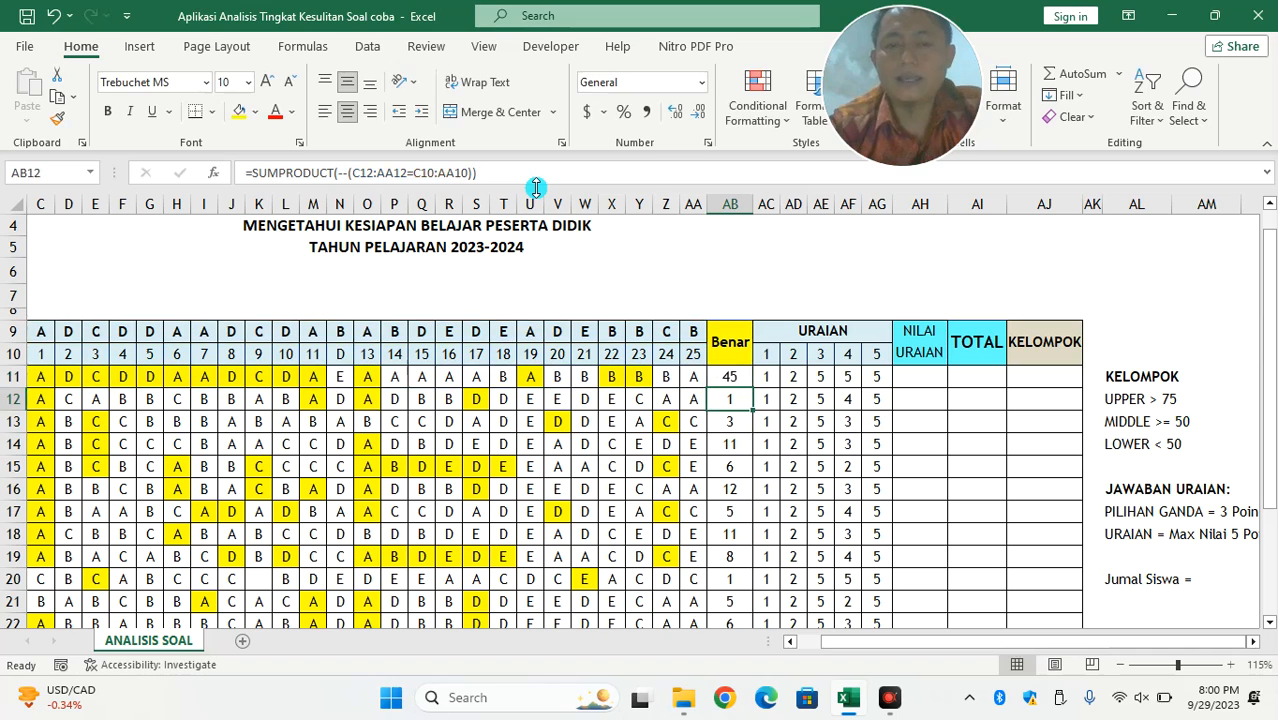
Fill the multiplied Benar formula from AB11 down to the last student in AB25.
left_click(733, 373)
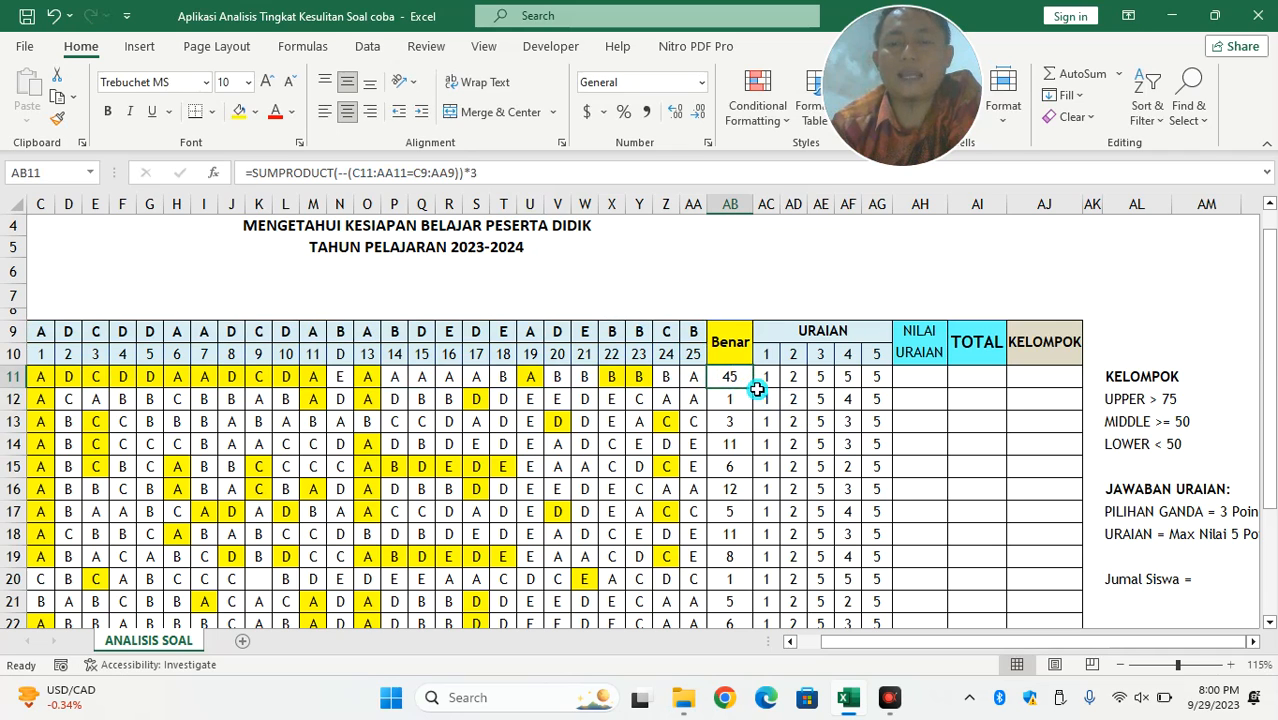
left_click_drag(752, 387, 731, 357)
left_click(731, 357)
scroll(733, 345, "up", 5)
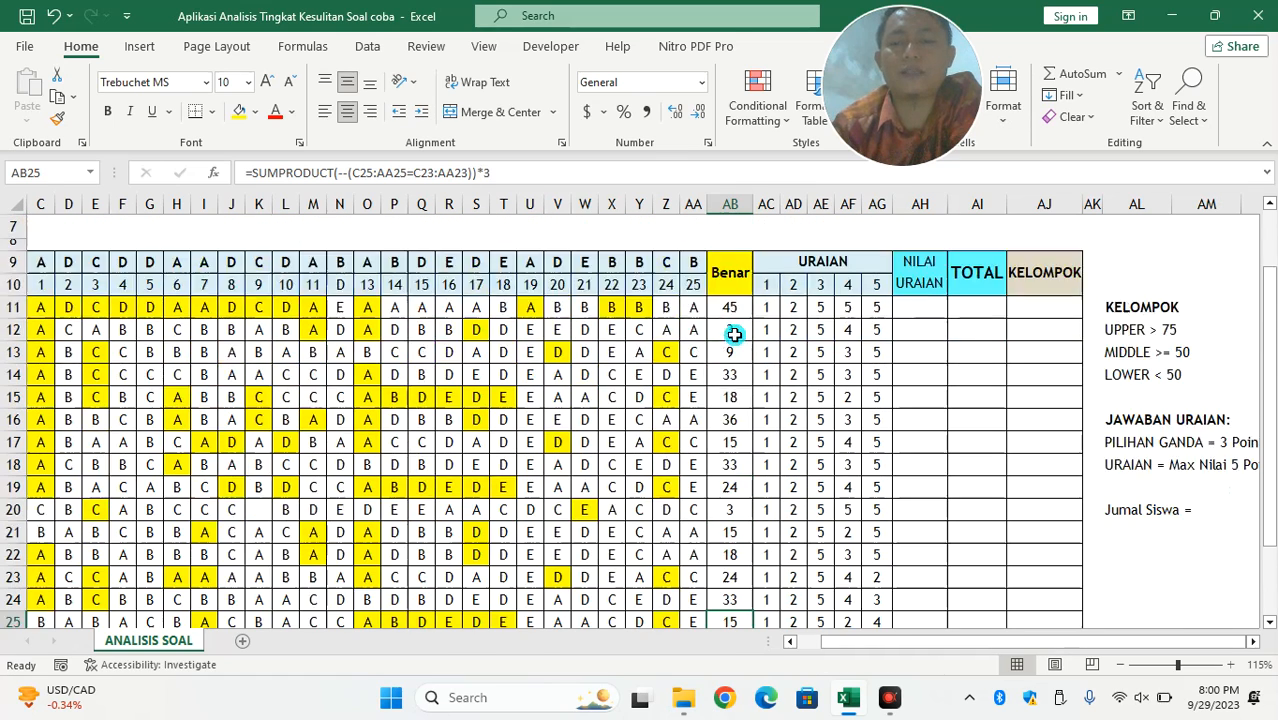
left_click(925, 376)
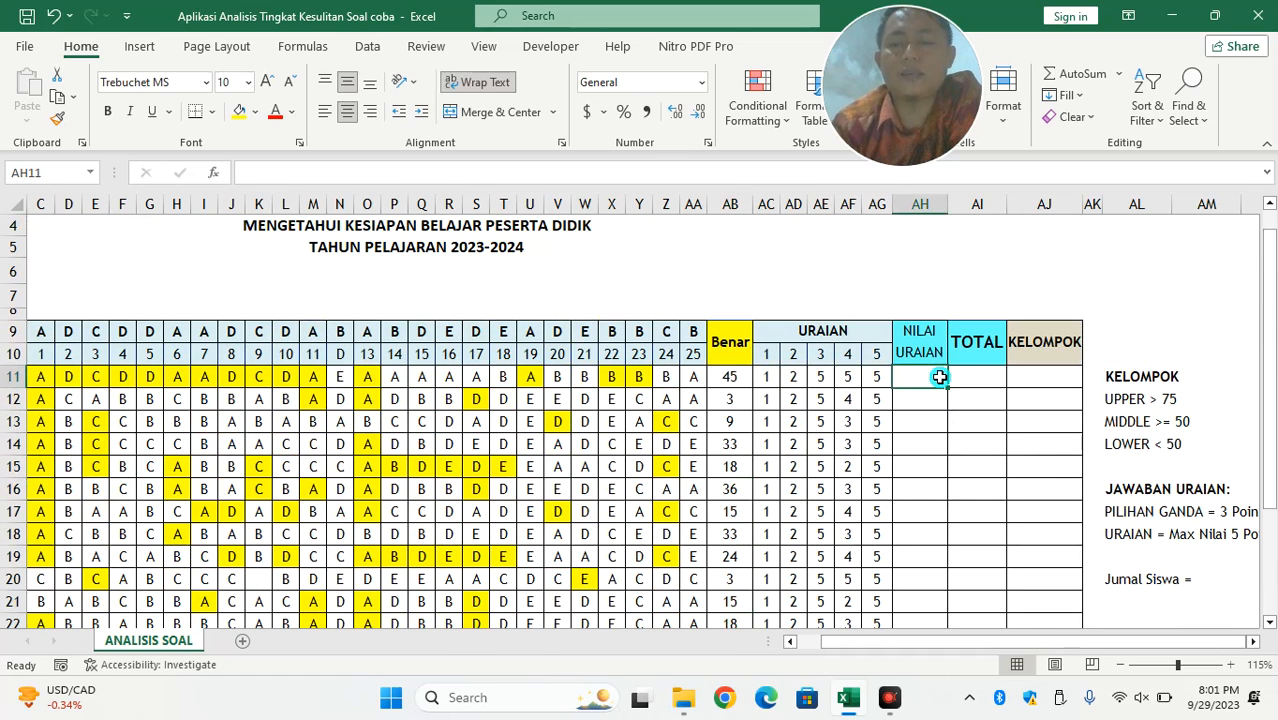
type("=")
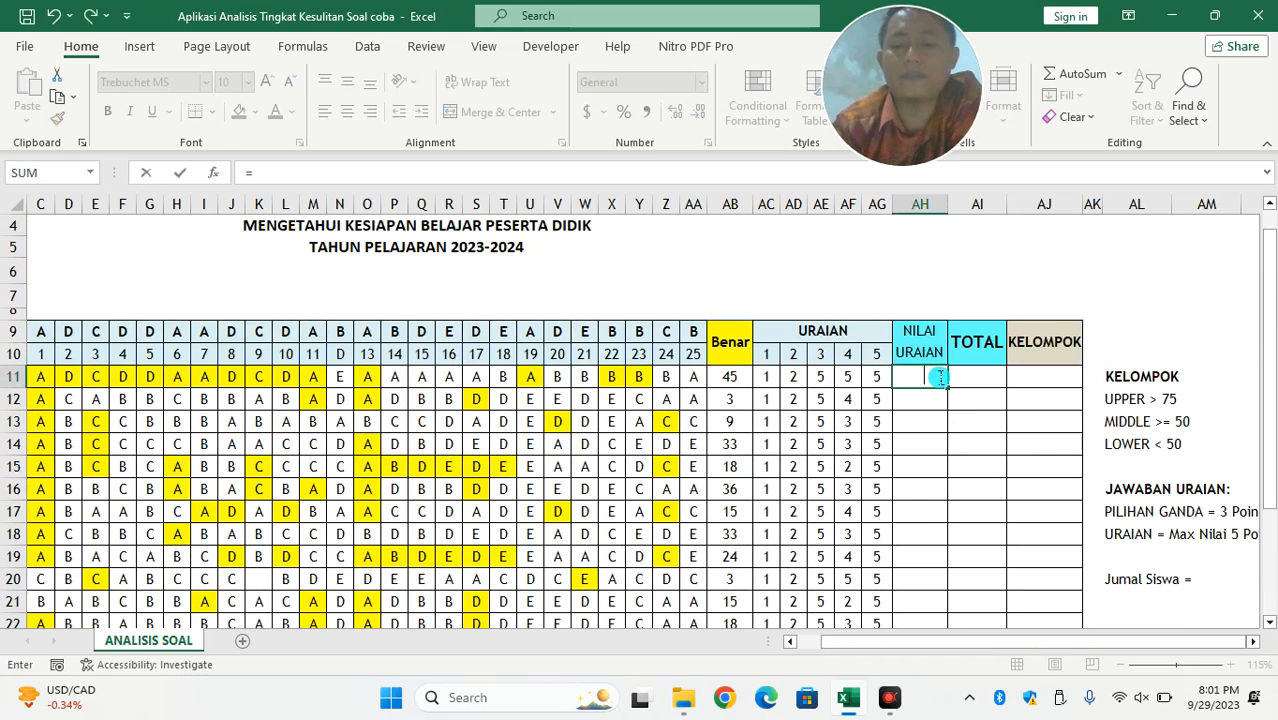
key("BackSpace")
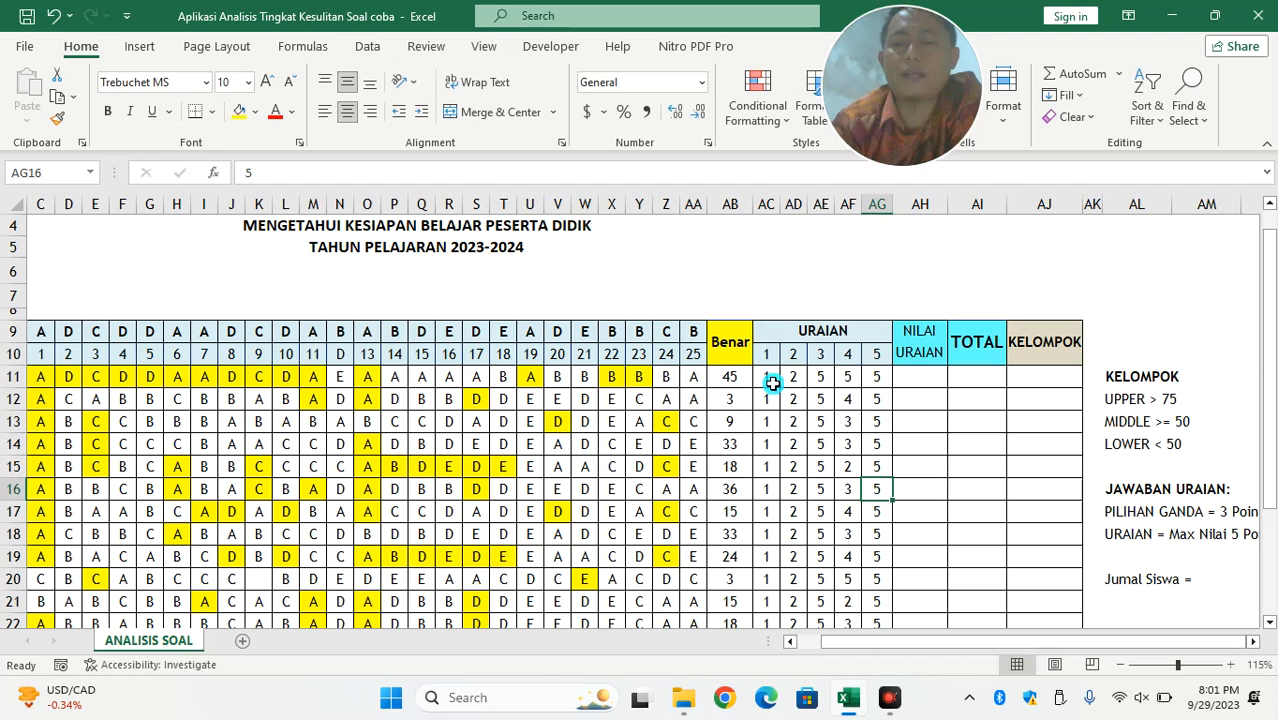
left_click_drag(766, 376, 893, 385)
Sum the first student's five essay scores in the Nilai Uraian cell AH11 with =SUM(AC11:AG11).
left_click(916, 378)
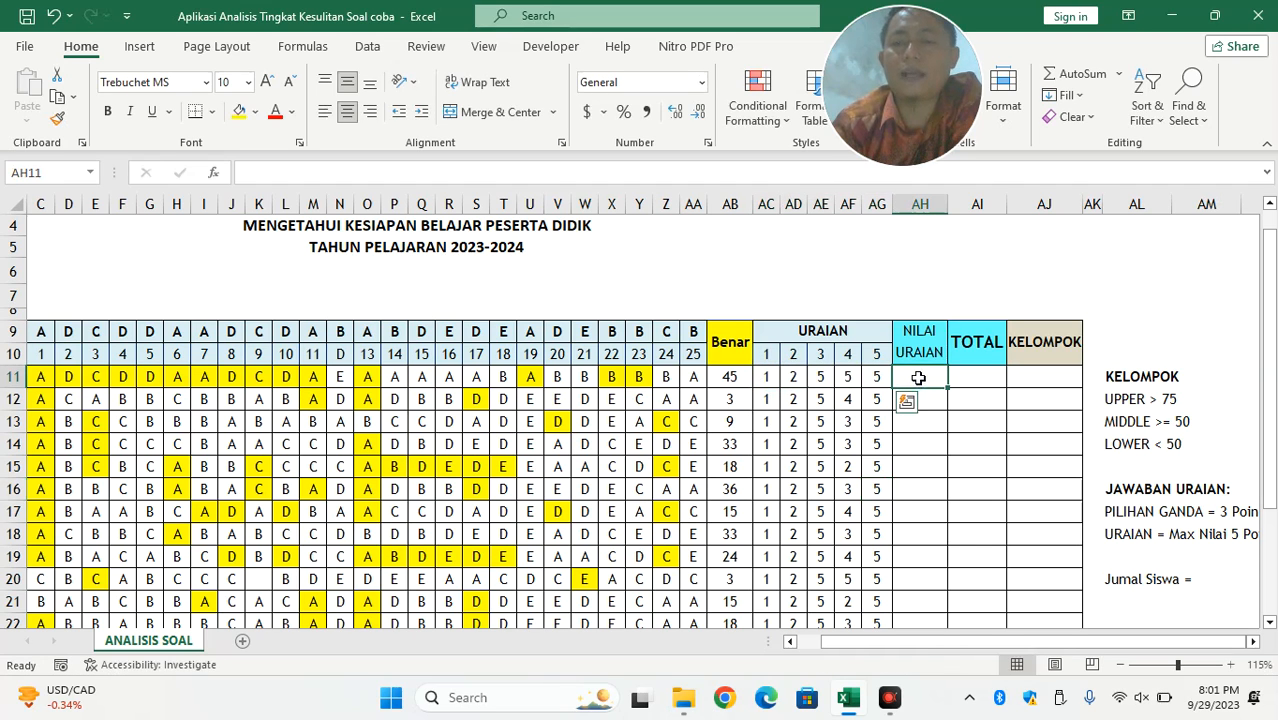
left_click(1079, 80)
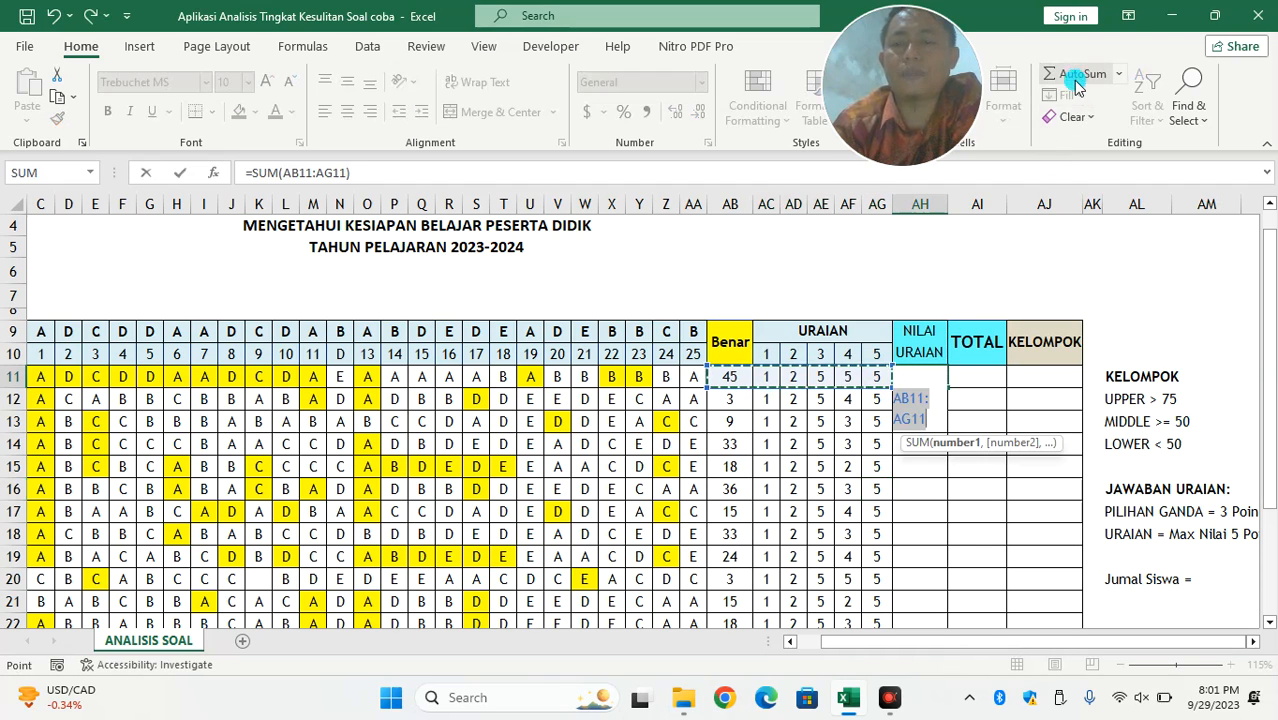
left_click_drag(708, 386, 752, 384)
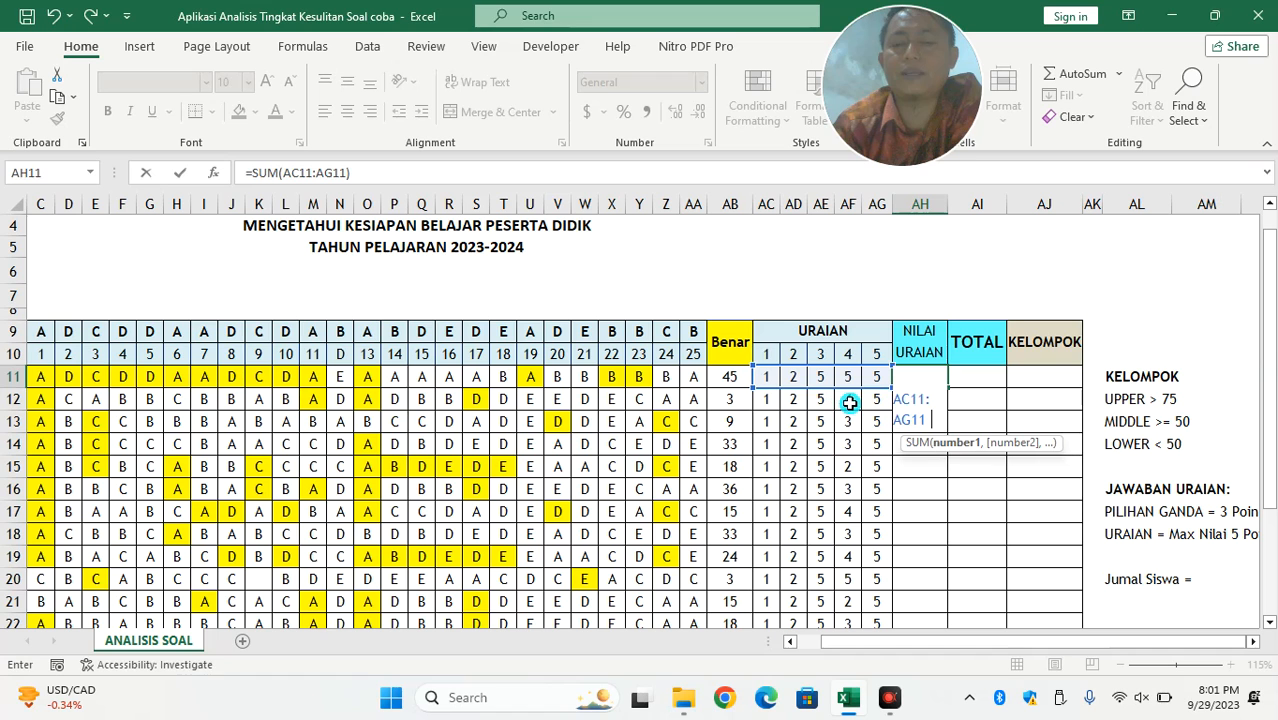
key("Return")
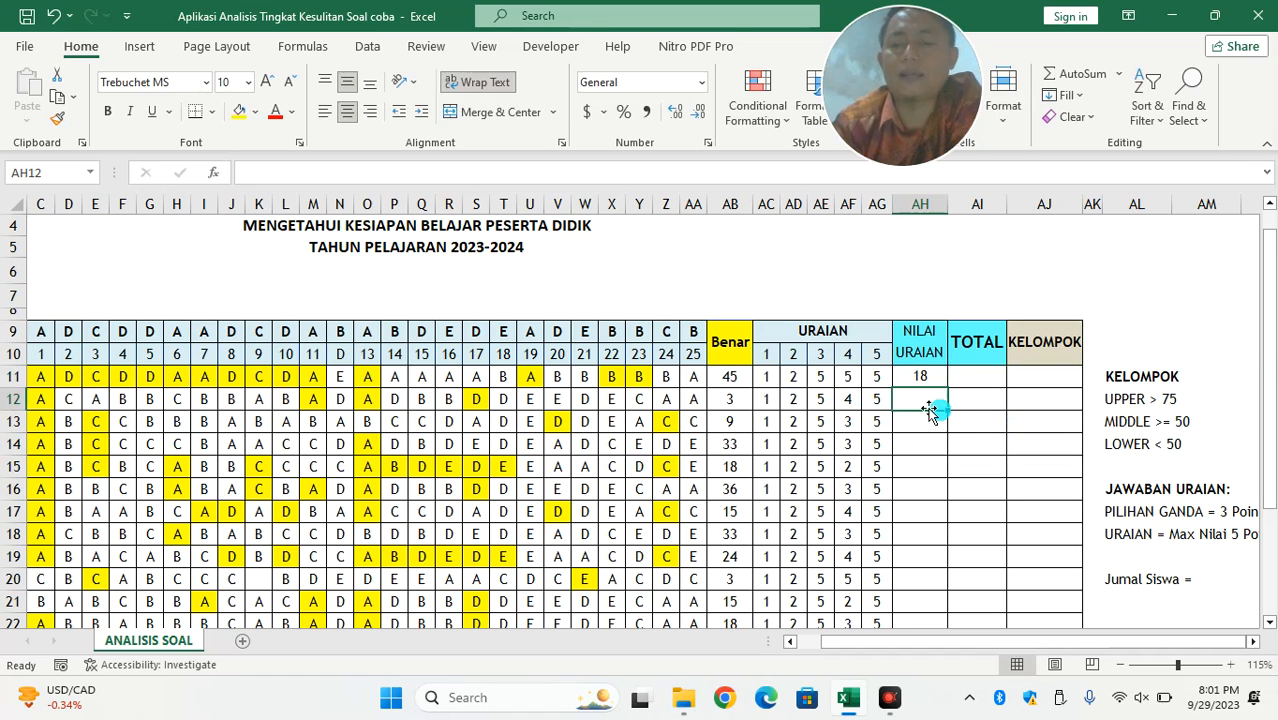
Fill the Nilai Uraian sum from AH11 down to the last student in AH25.
scroll(920, 470, "down", 4)
scroll(921, 330, "up", 3)
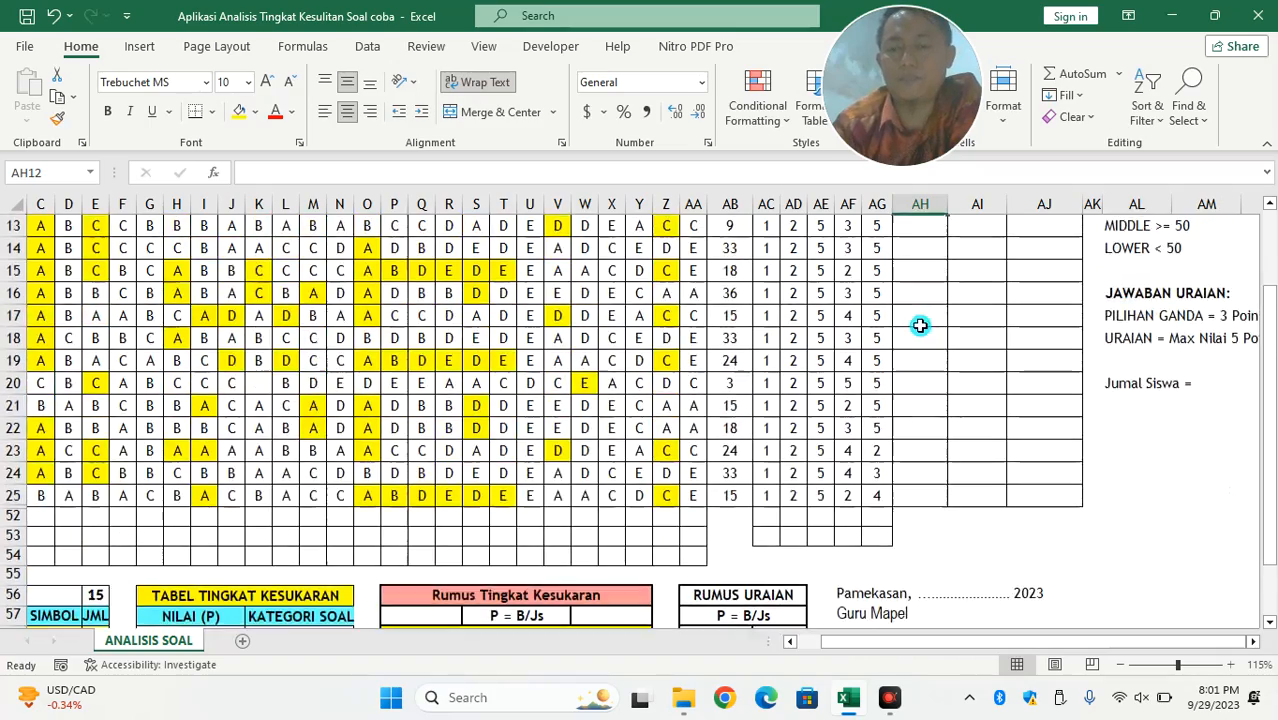
left_click(931, 312)
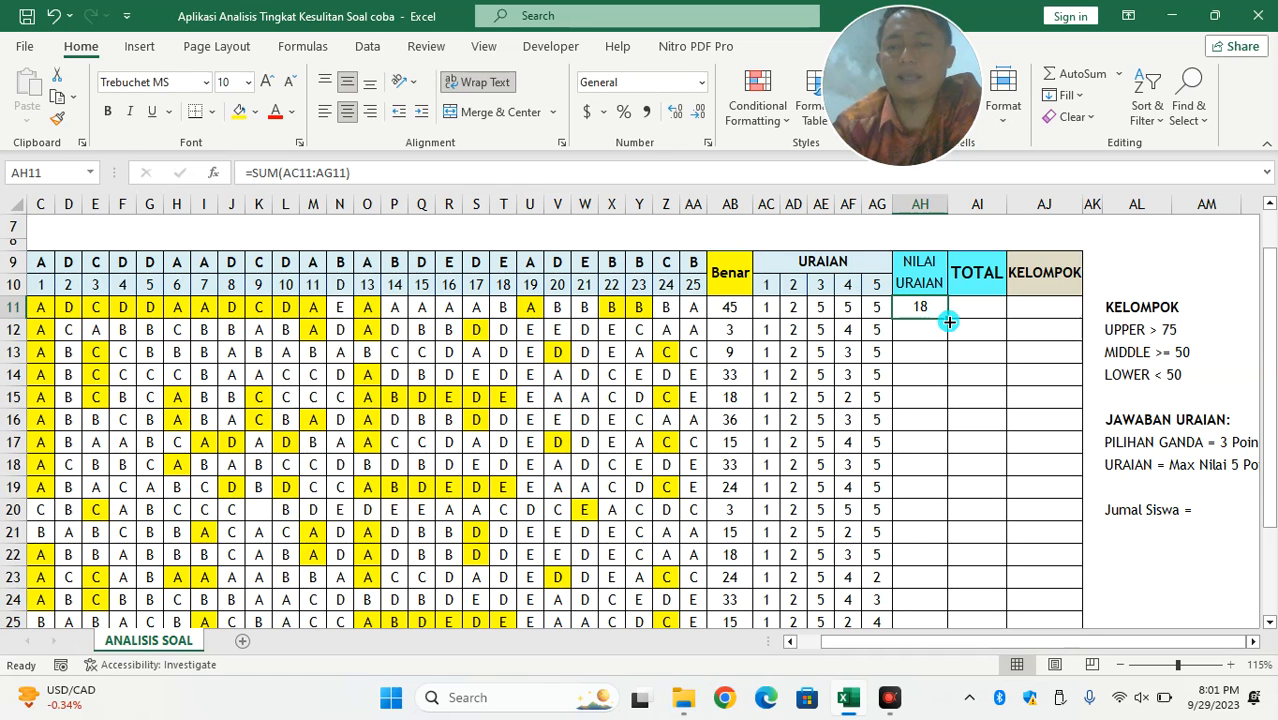
double_click(948, 321)
scroll(984, 394, "down", 2)
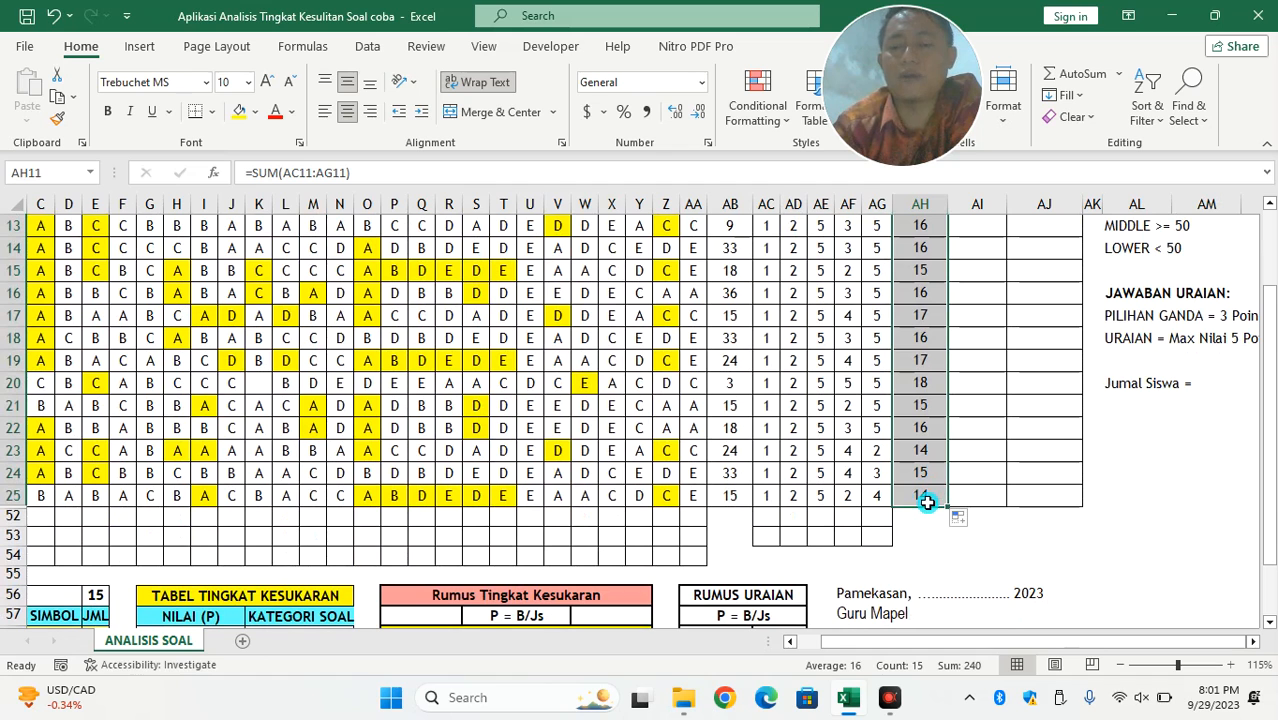
Add the Benar and Nilai Uraian scores in the first student's Total cell AI11 with =AB11+AH11.
scroll(957, 478, "up", 3)
left_click(985, 398)
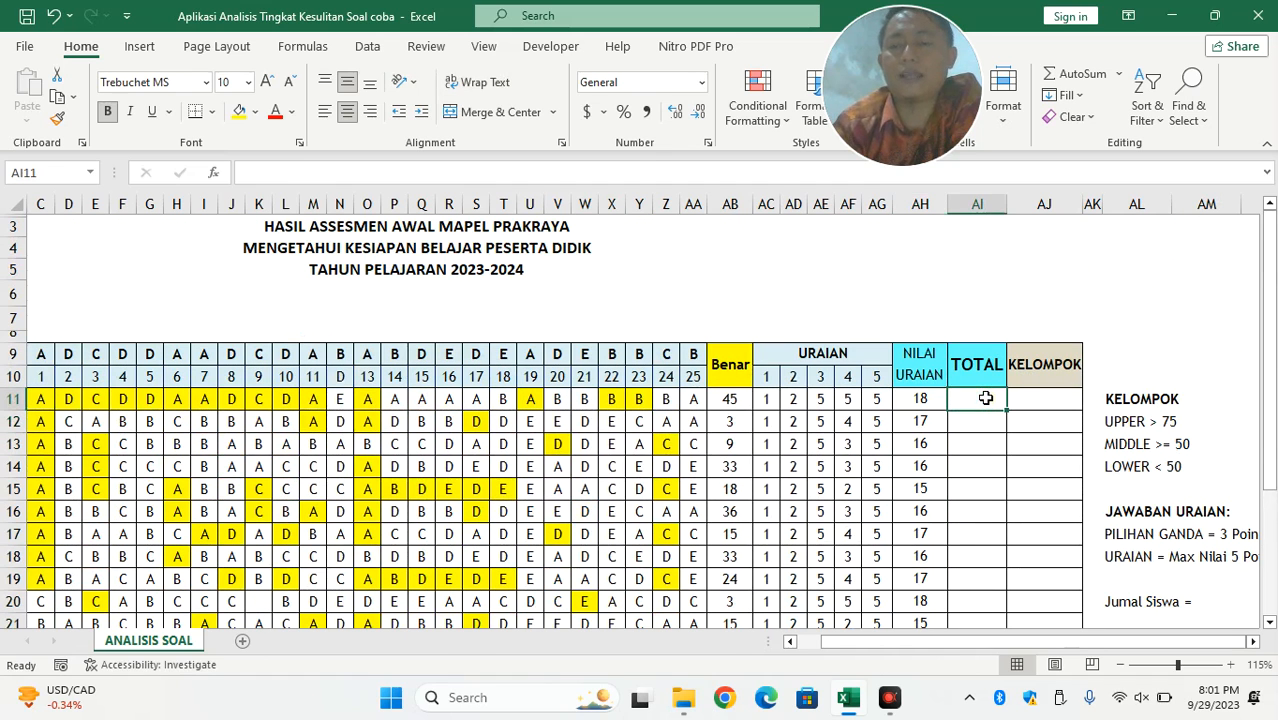
type("=")
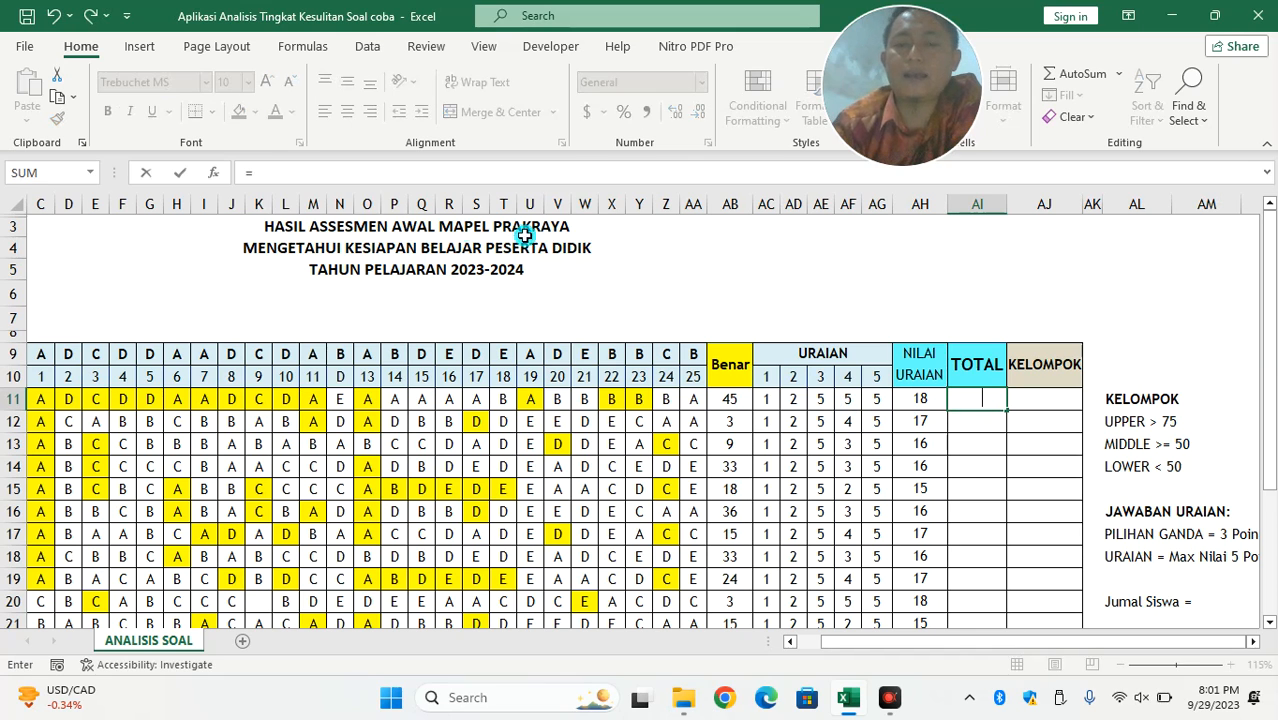
left_click(250, 172)
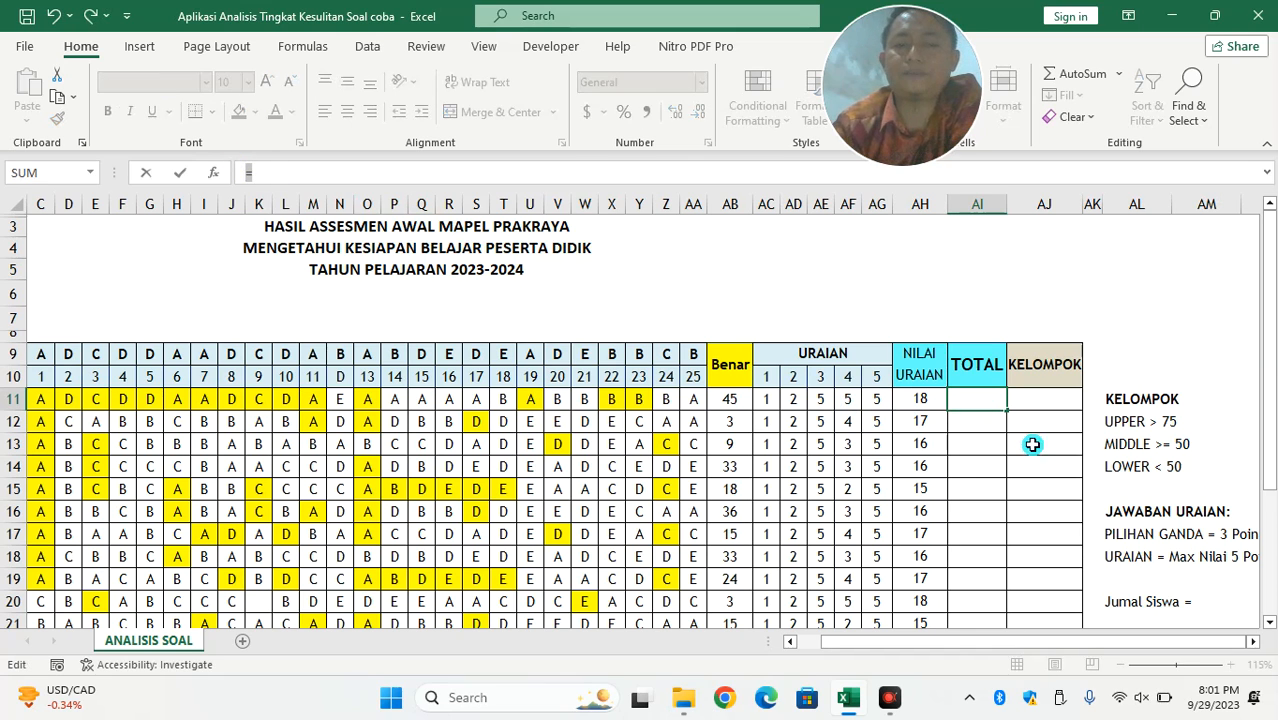
left_click(731, 399)
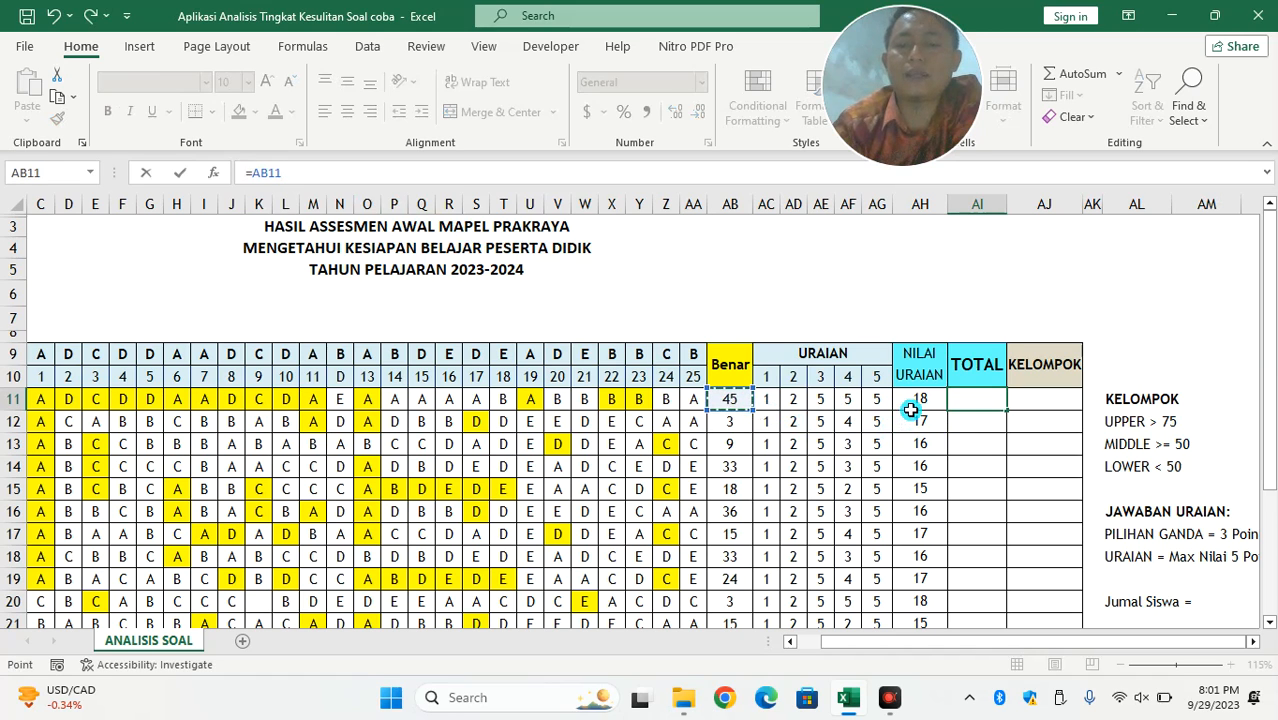
type("+")
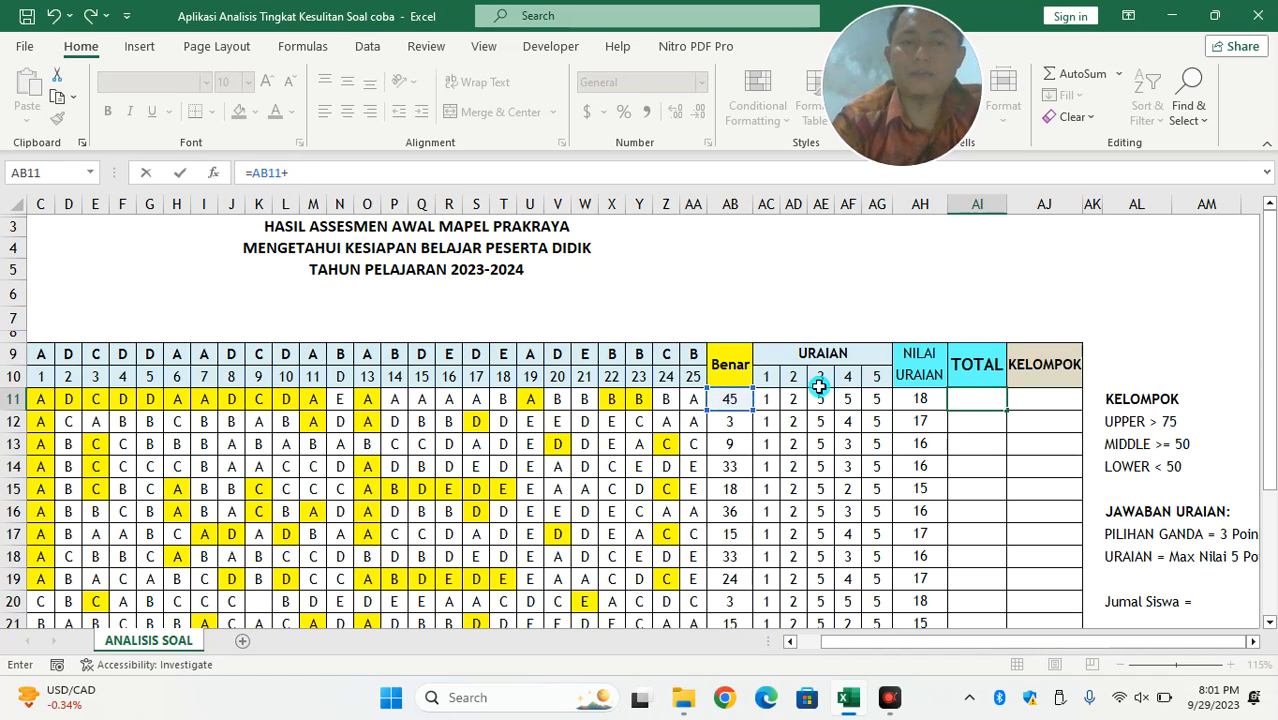
left_click(925, 399)
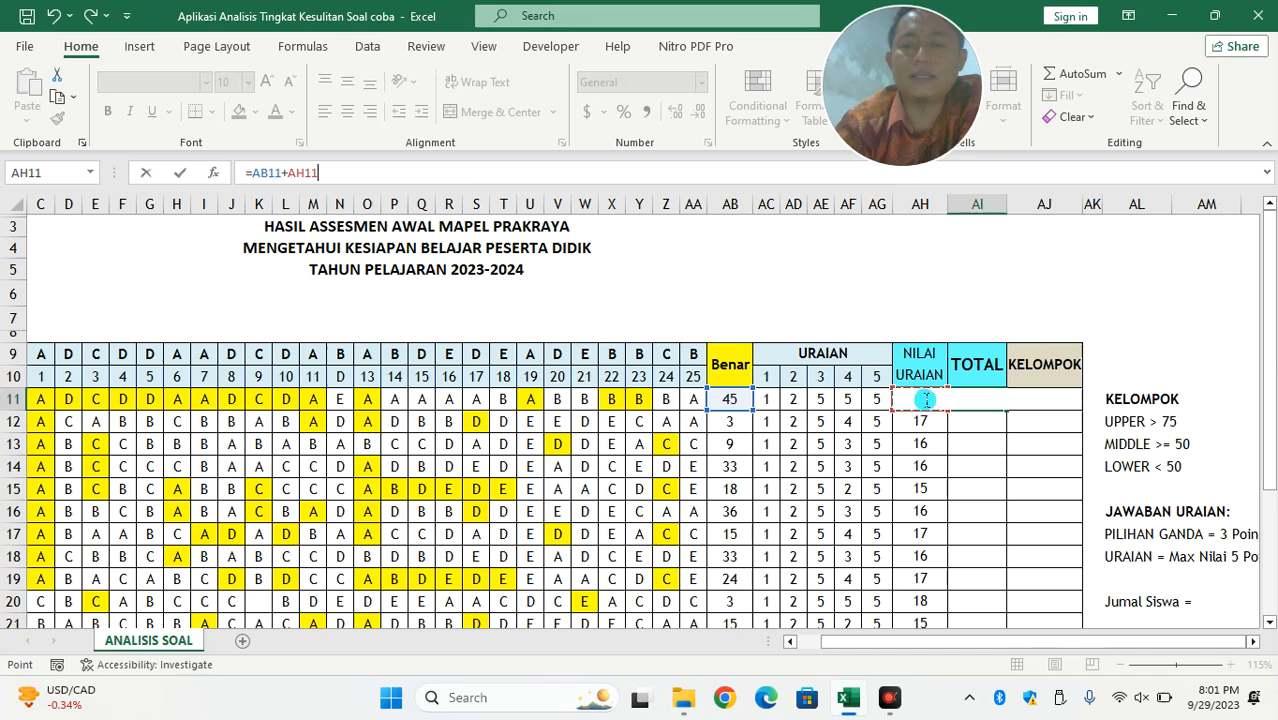
key("Return")
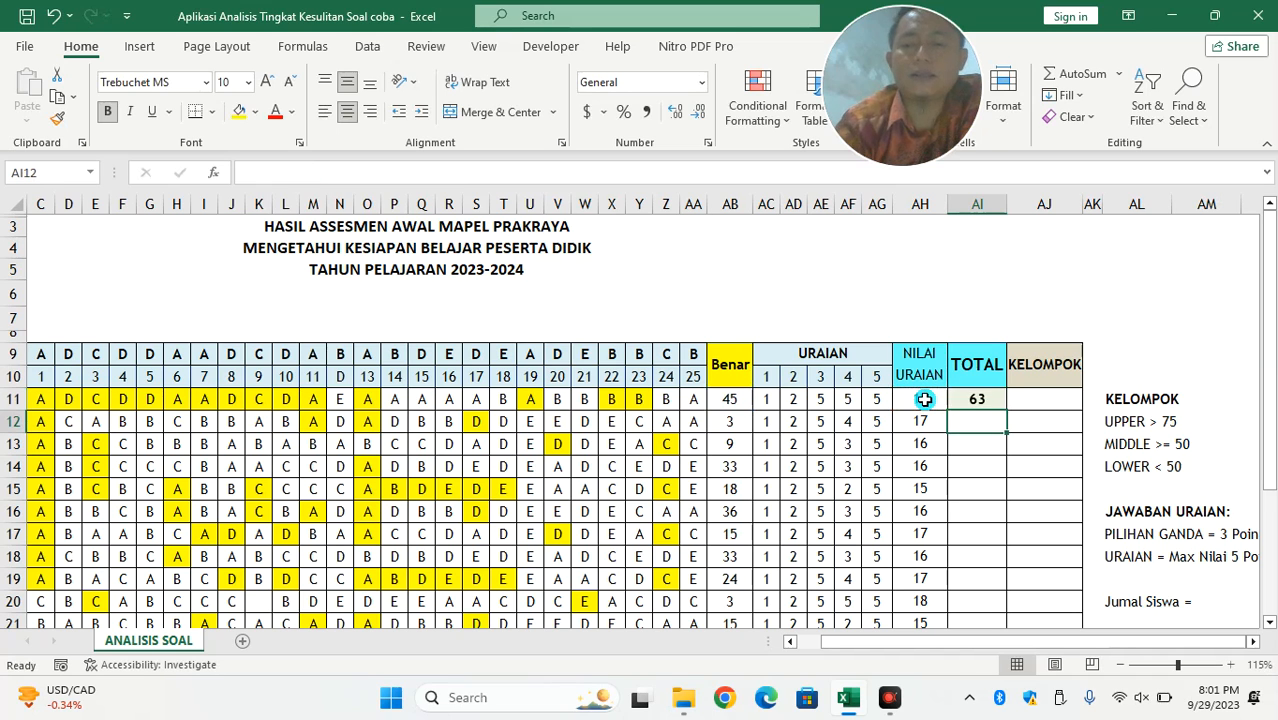
Fill the Total formula from AI11 down to the last student in AI25.
left_click(976, 399)
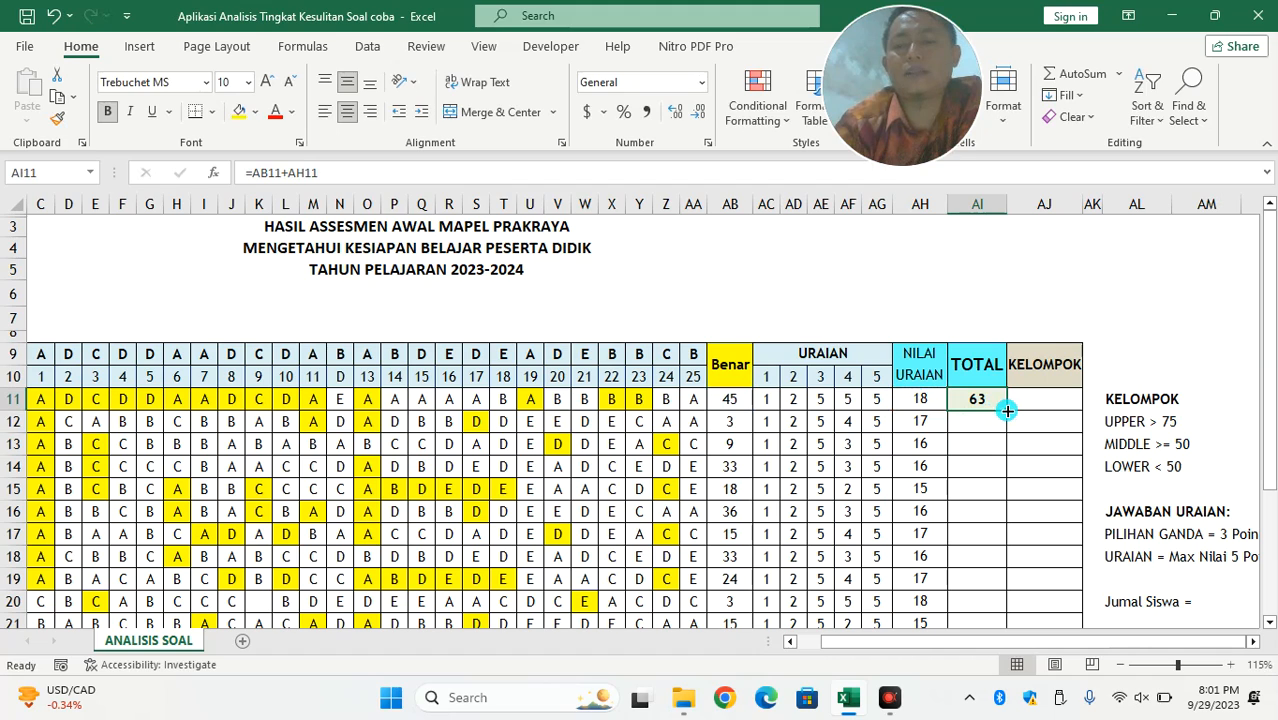
double_click(1007, 411)
scroll(1018, 446, "down", 2)
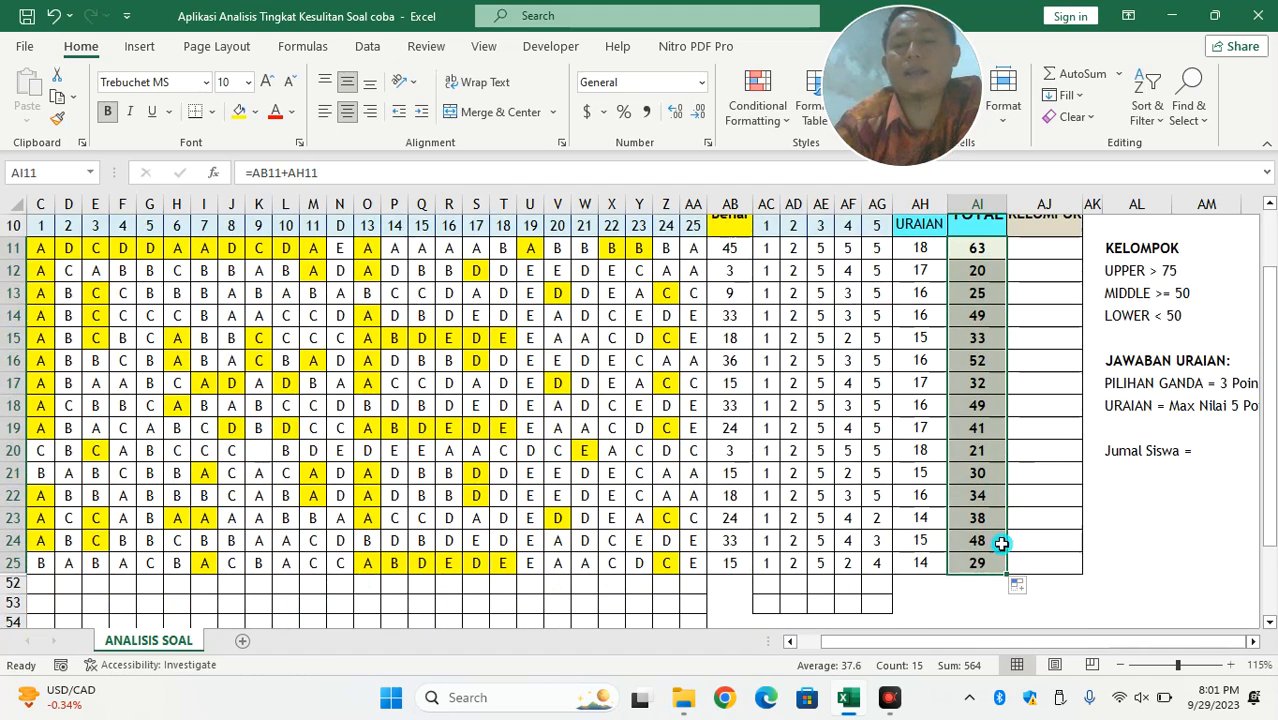
scroll(993, 549, "up", 2)
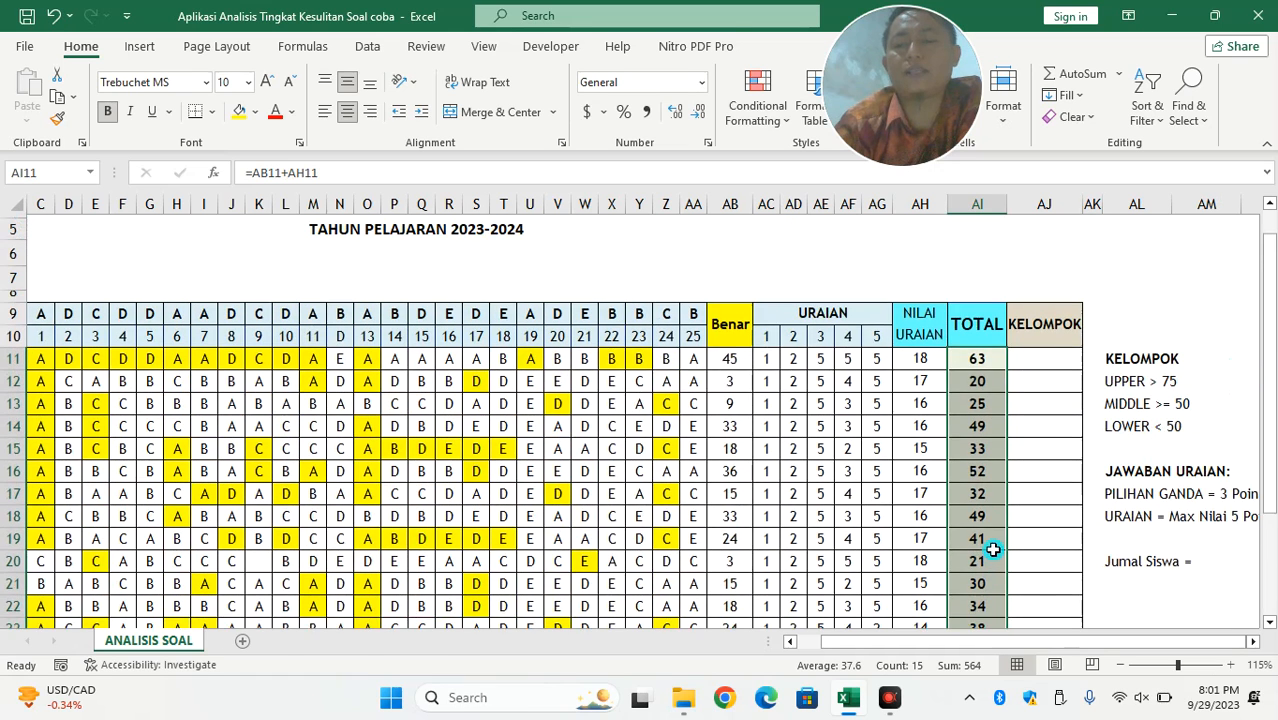
Start the first student's Kelompok formula in AJ11 with an IF test of whether Total AI11 is greater than 75.
scroll(993, 549, "up", 1)
left_click(1033, 382)
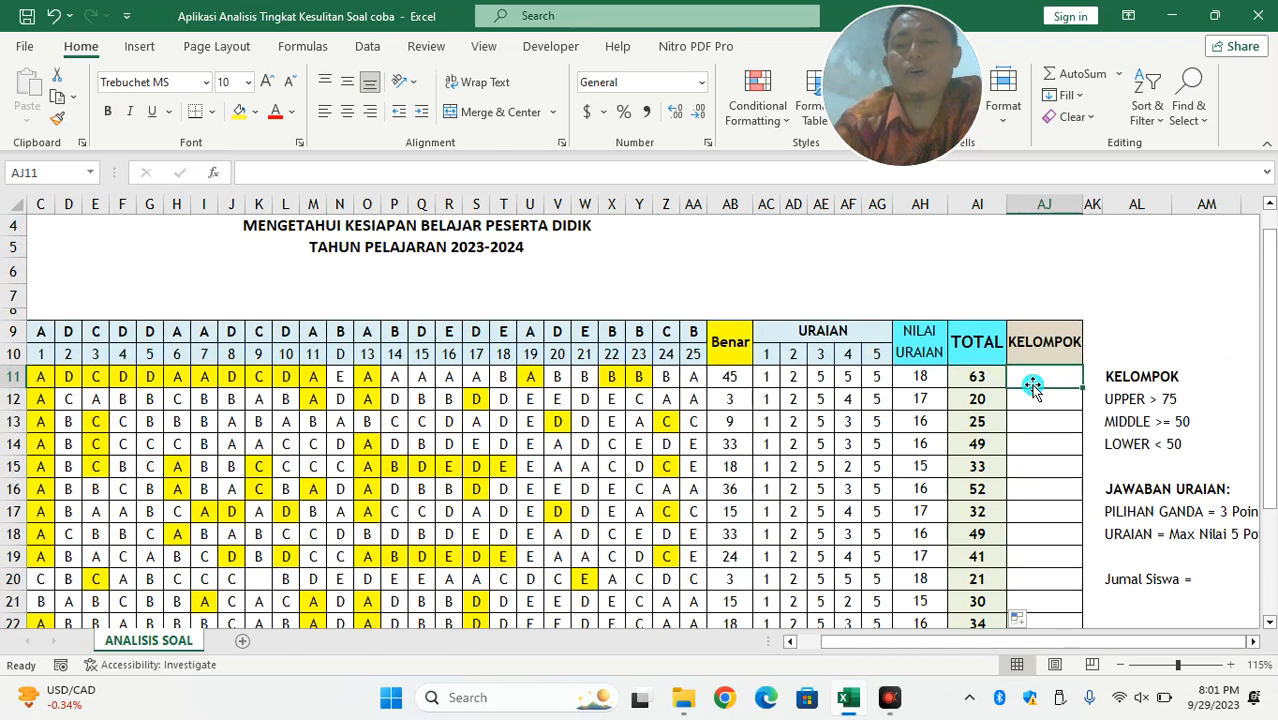
left_click(473, 166)
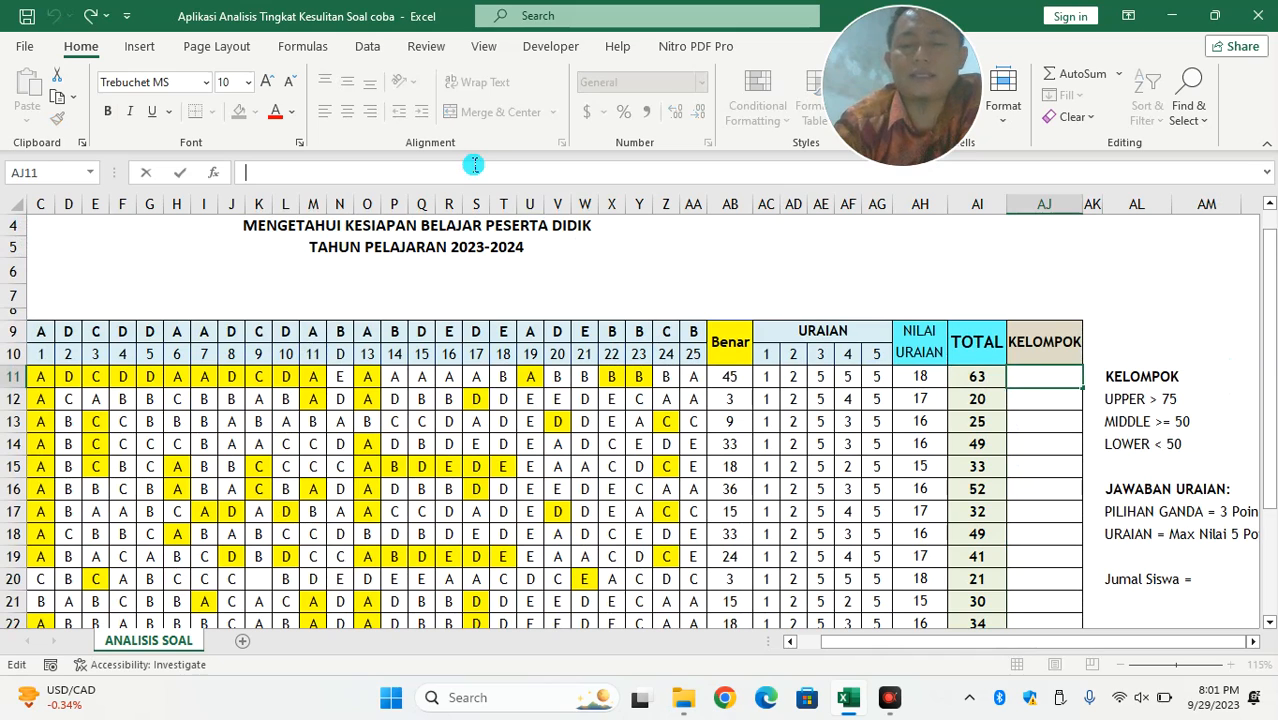
type("=")
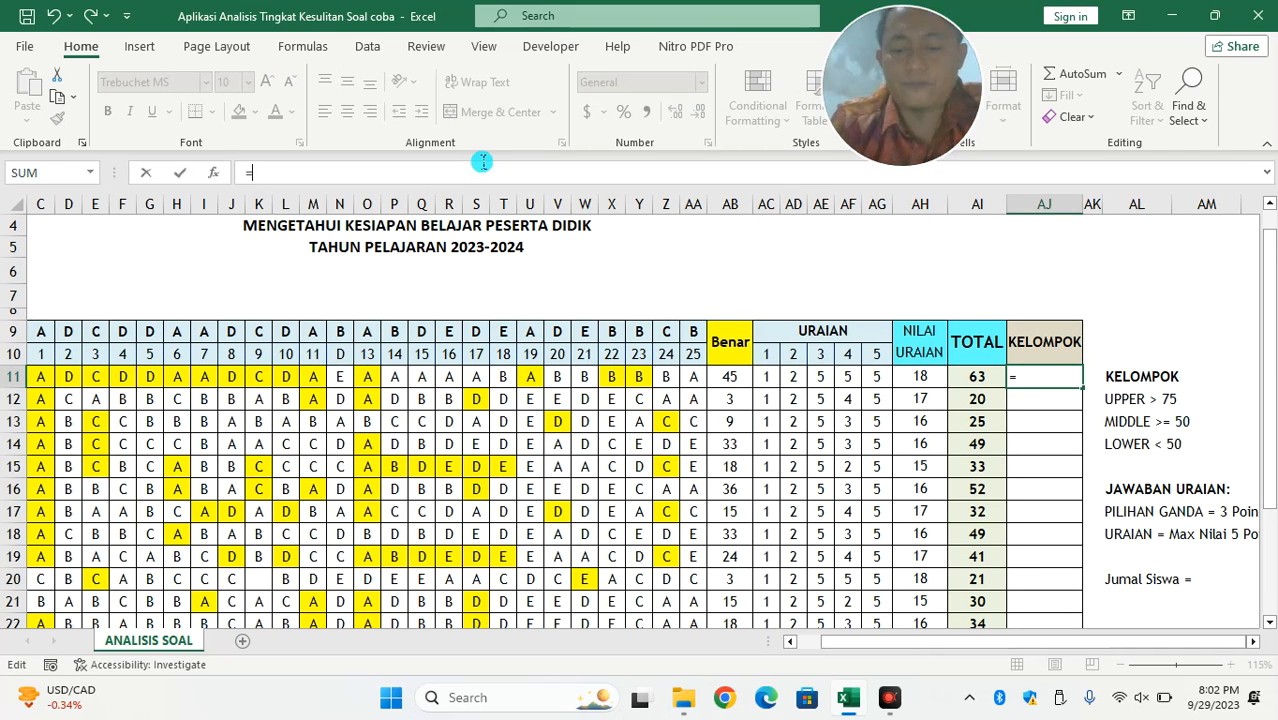
type("IF")
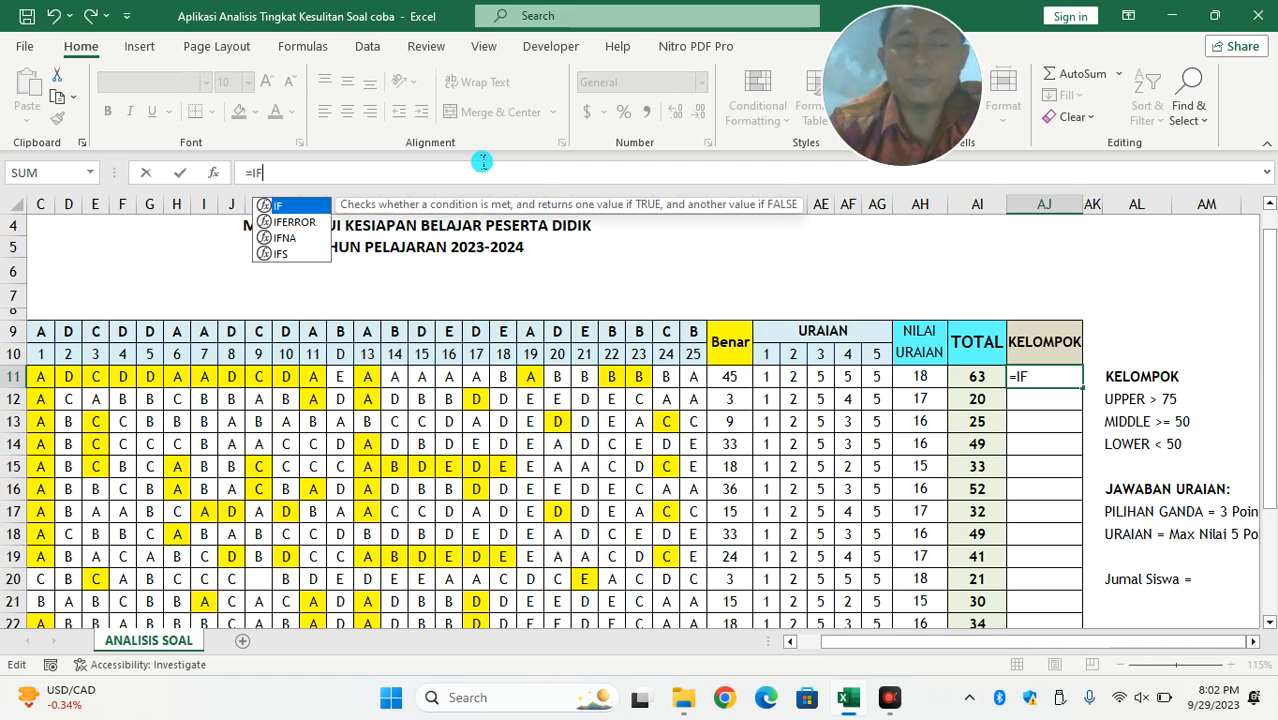
double_click(290, 206)
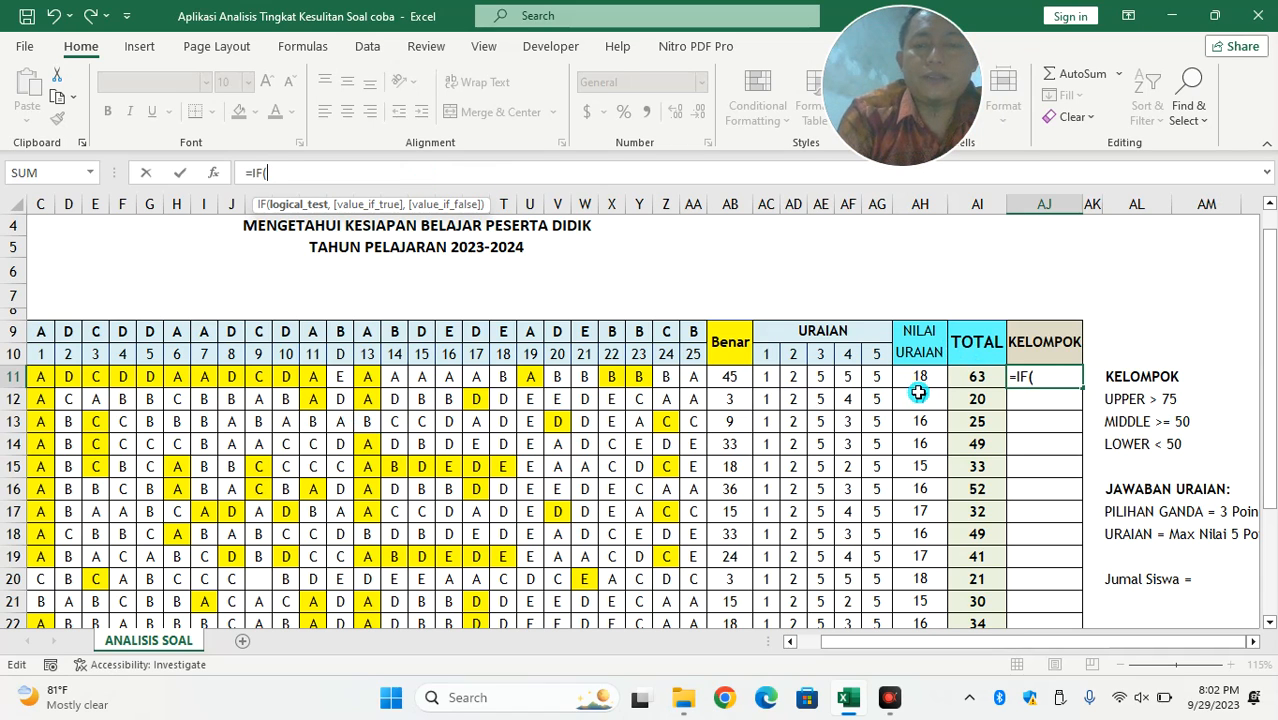
left_click(986, 376)
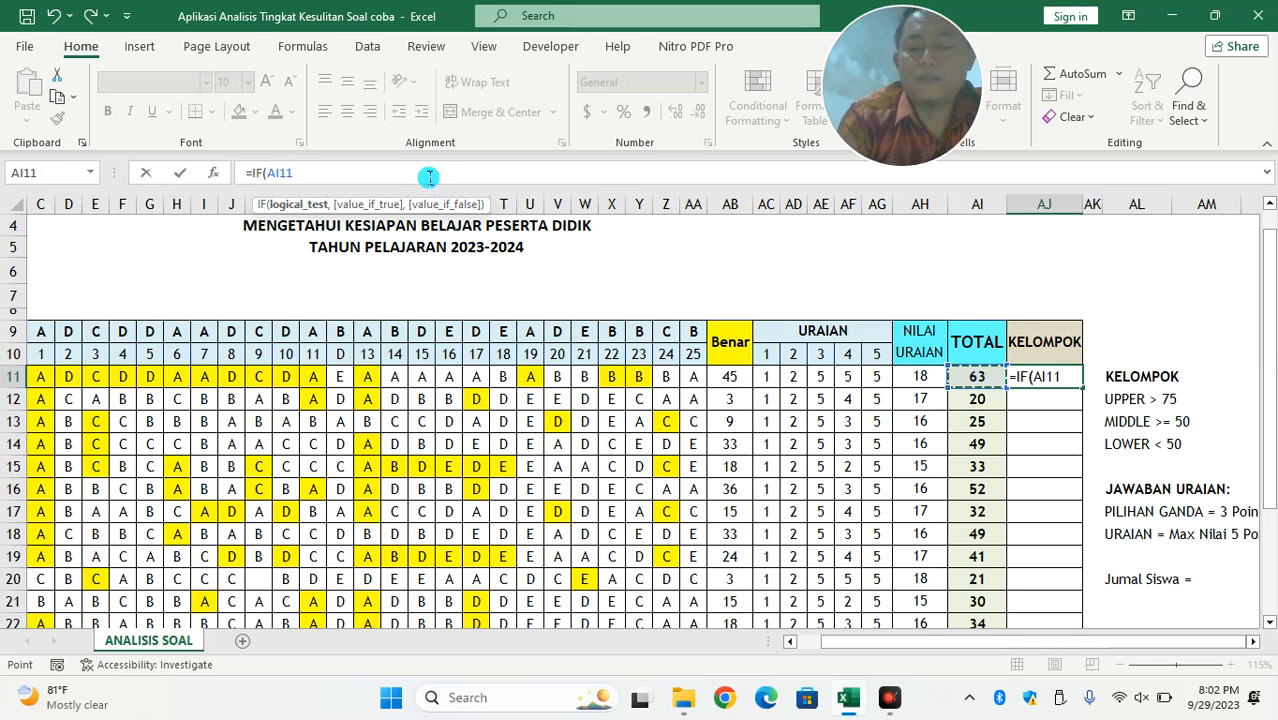
left_click(328, 177)
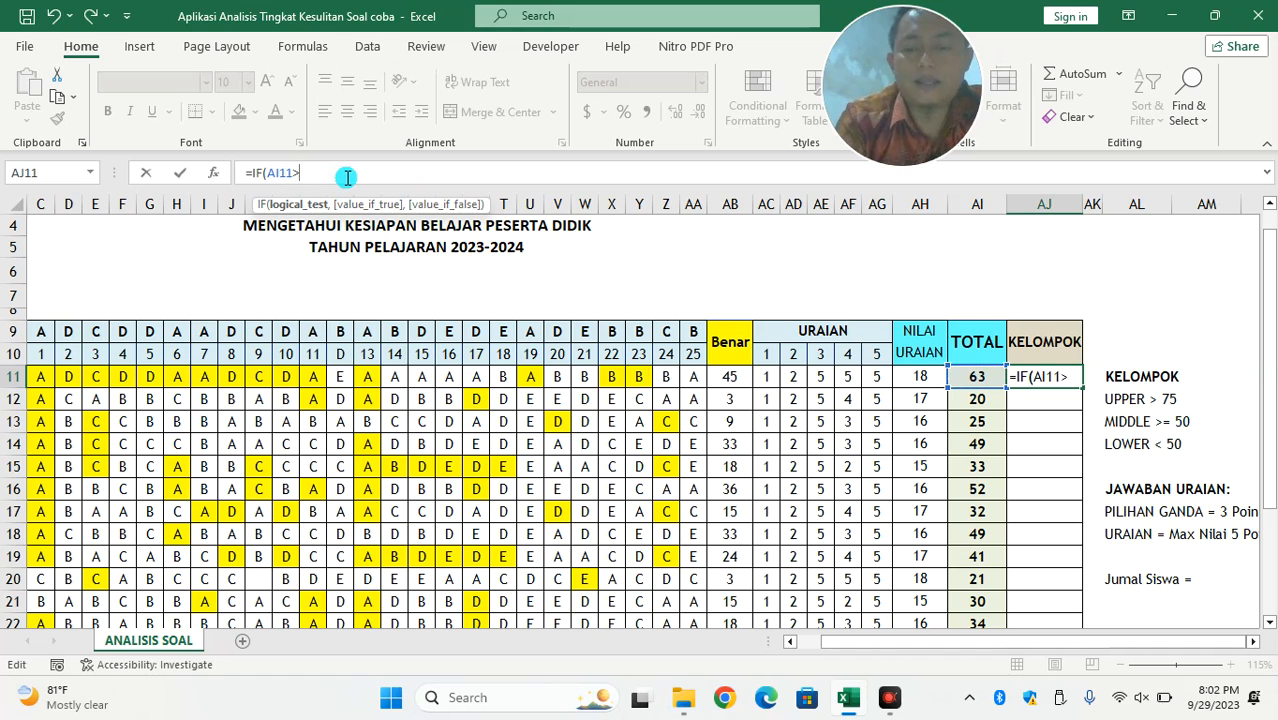
type(">75")
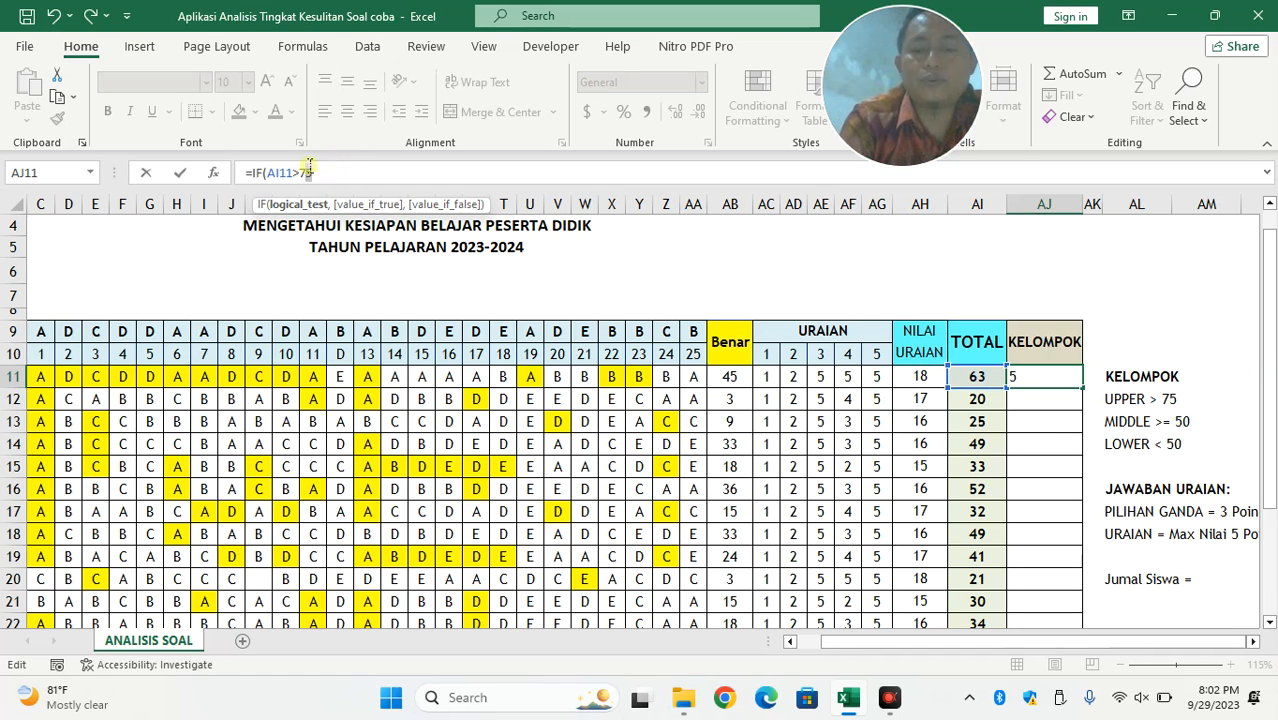
Correct the threshold in the AJ11 test to 75 and return "UPPER" when the test is true.
key("Return")
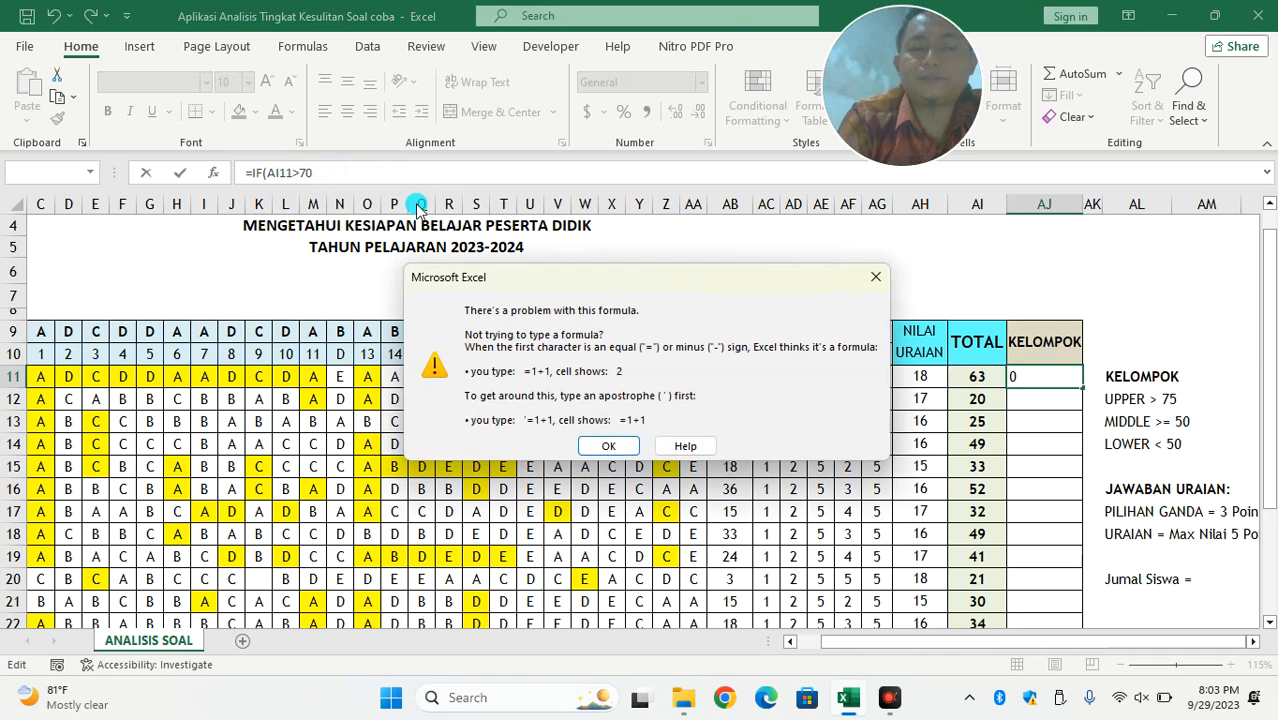
left_click(876, 276)
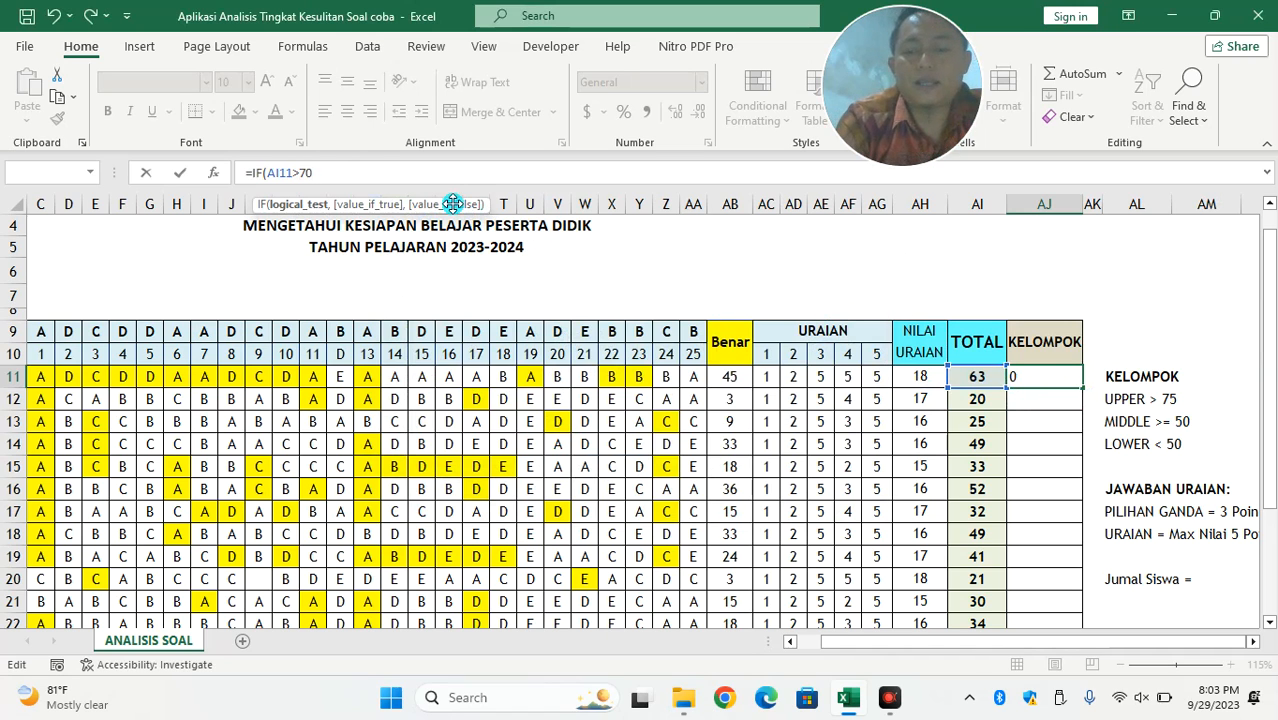
key("BackSpace")
type("5")
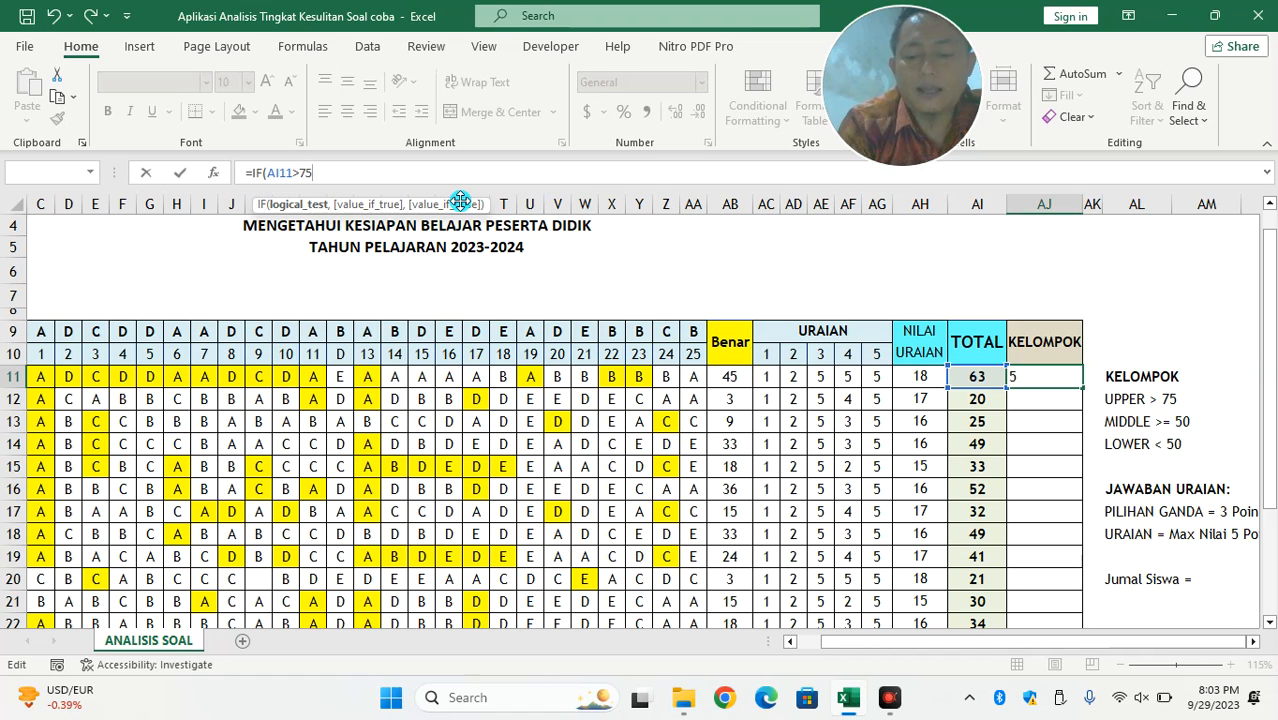
type(",\"UPPER")
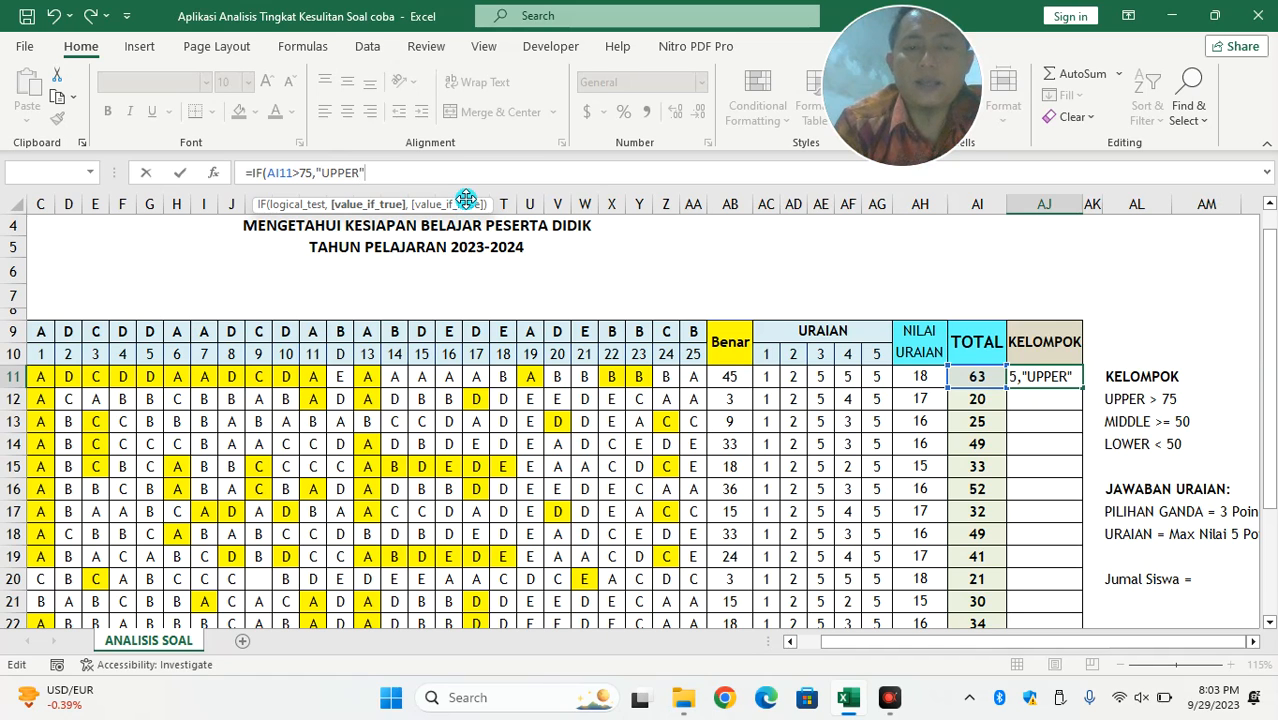
type(",")
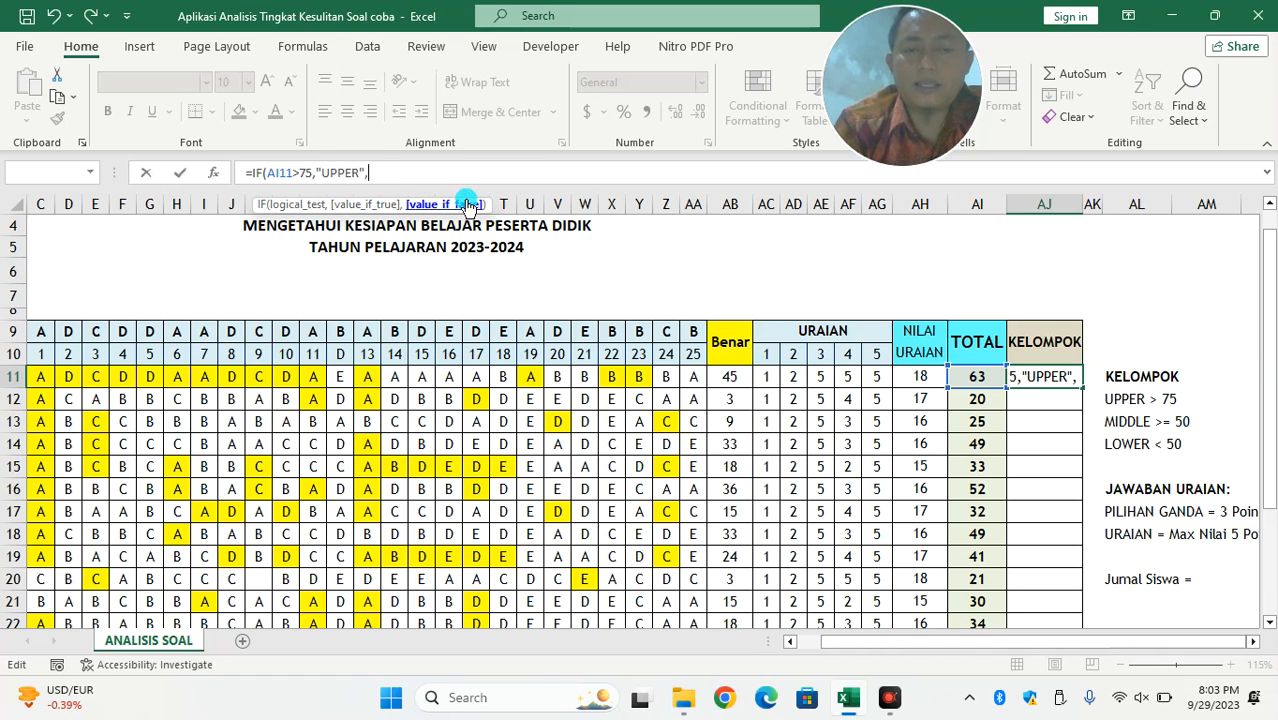
Nest a second IF in the AJ11 formula that returns "MIDDLE" when AI11 is at least 50.
type("IF")
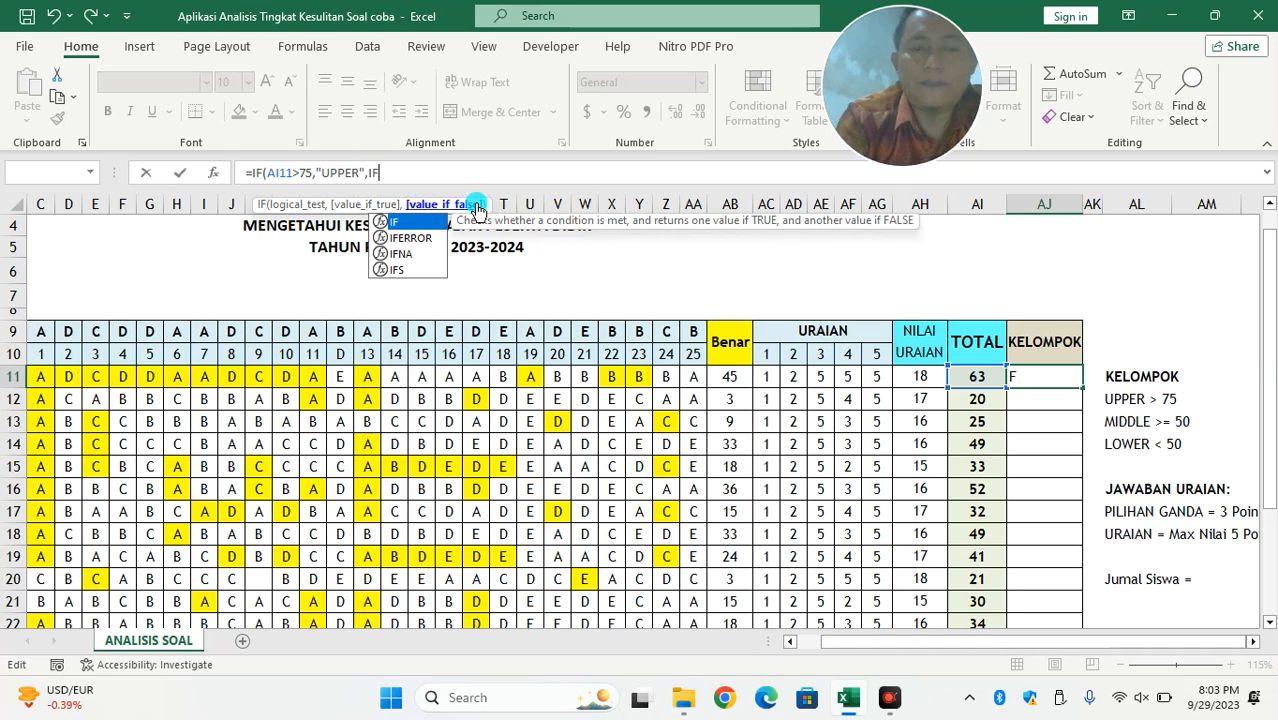
type("(")
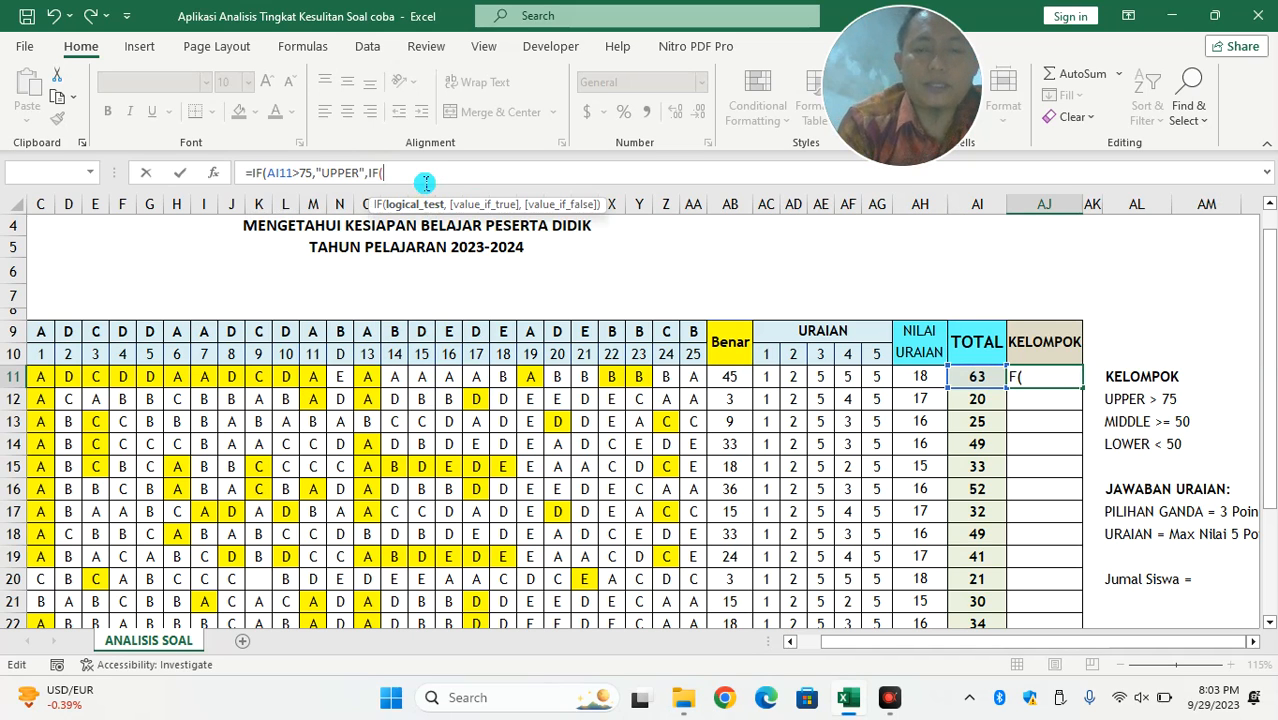
left_click(973, 374)
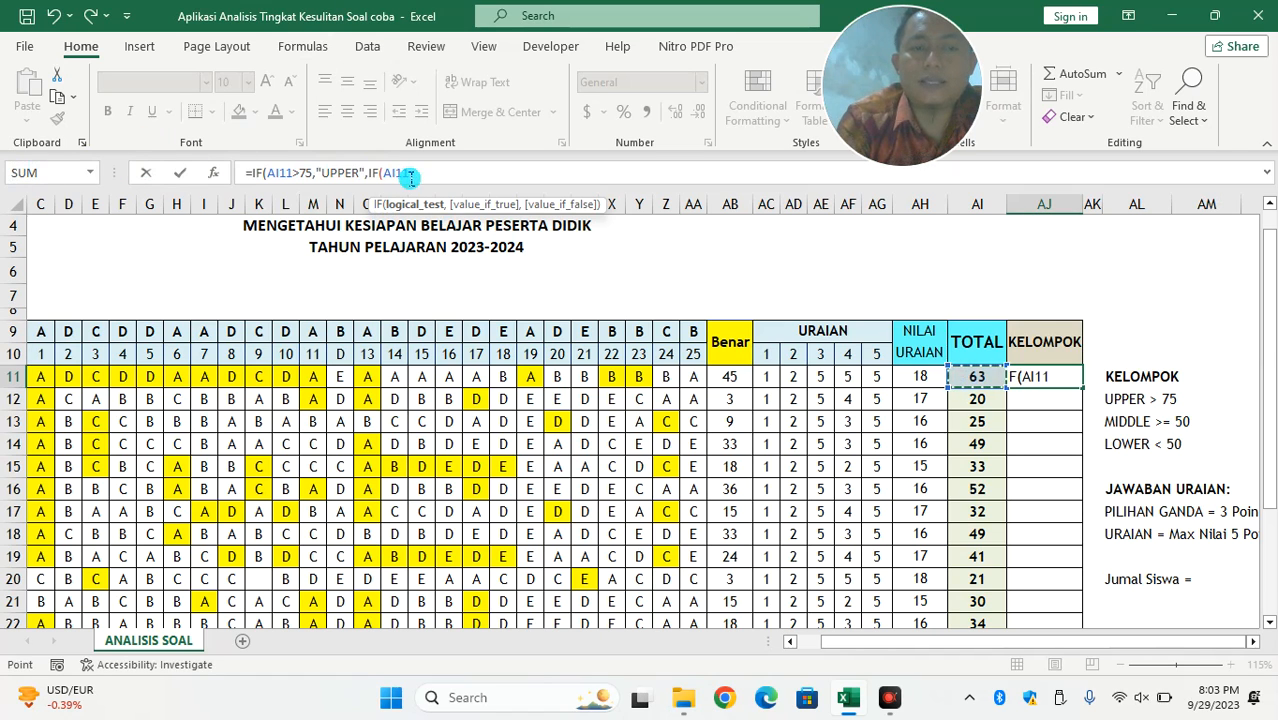
left_click(526, 172)
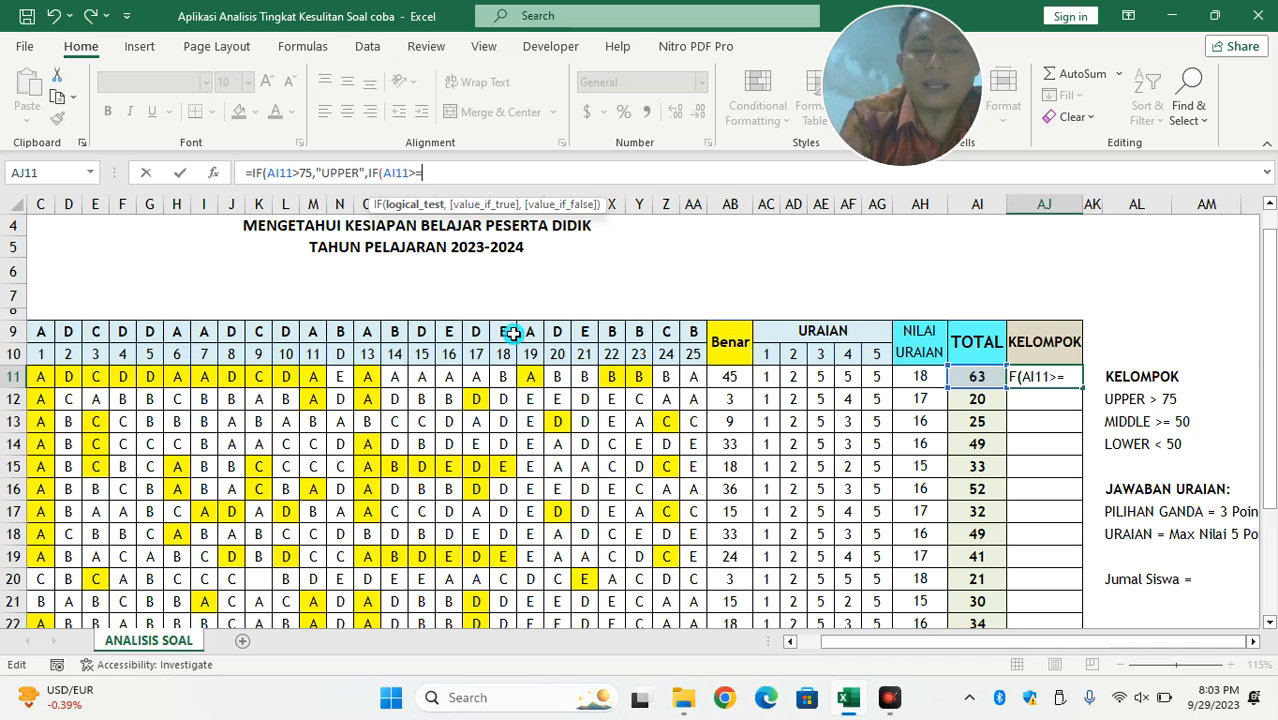
type("50")
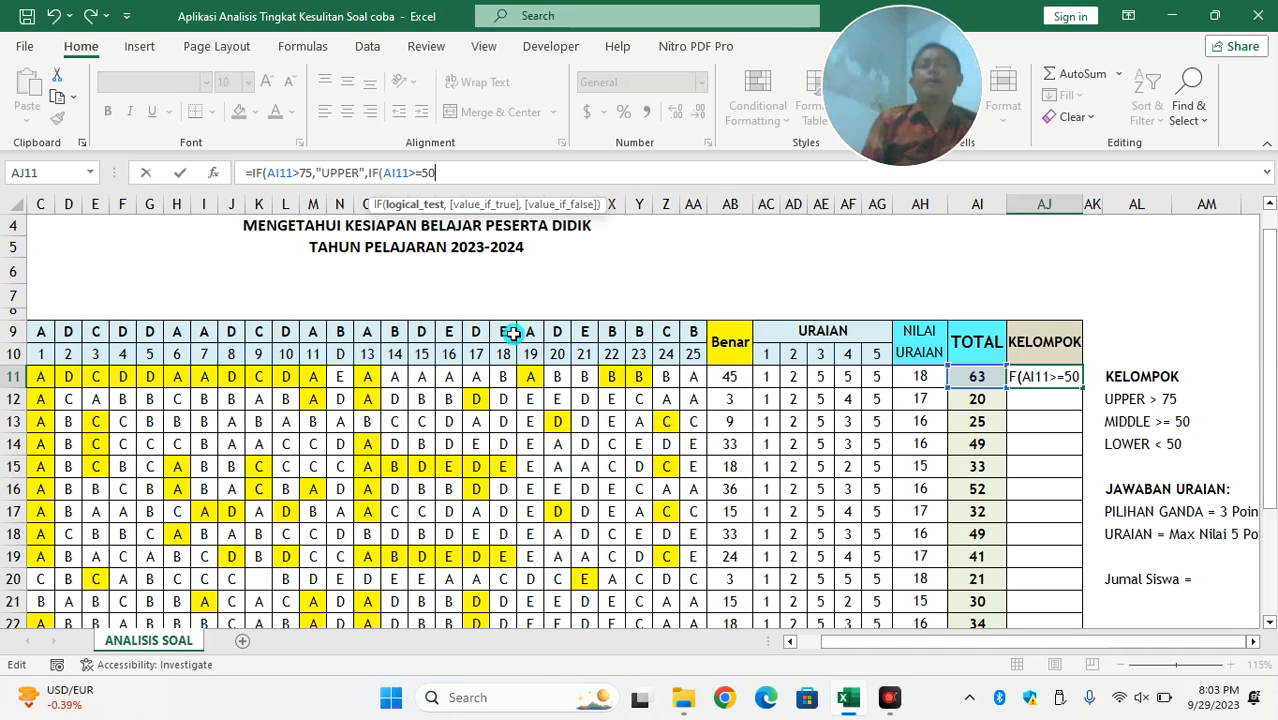
type(",\"MIDDLE")
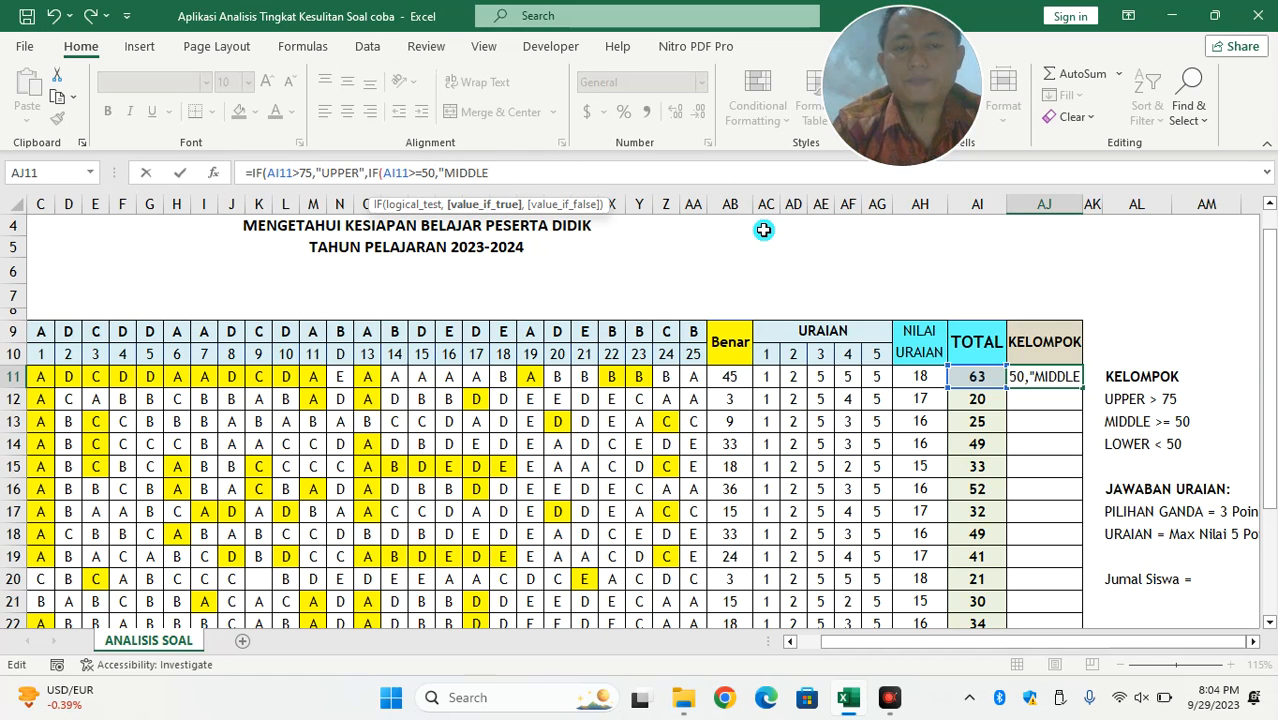
type("\"")
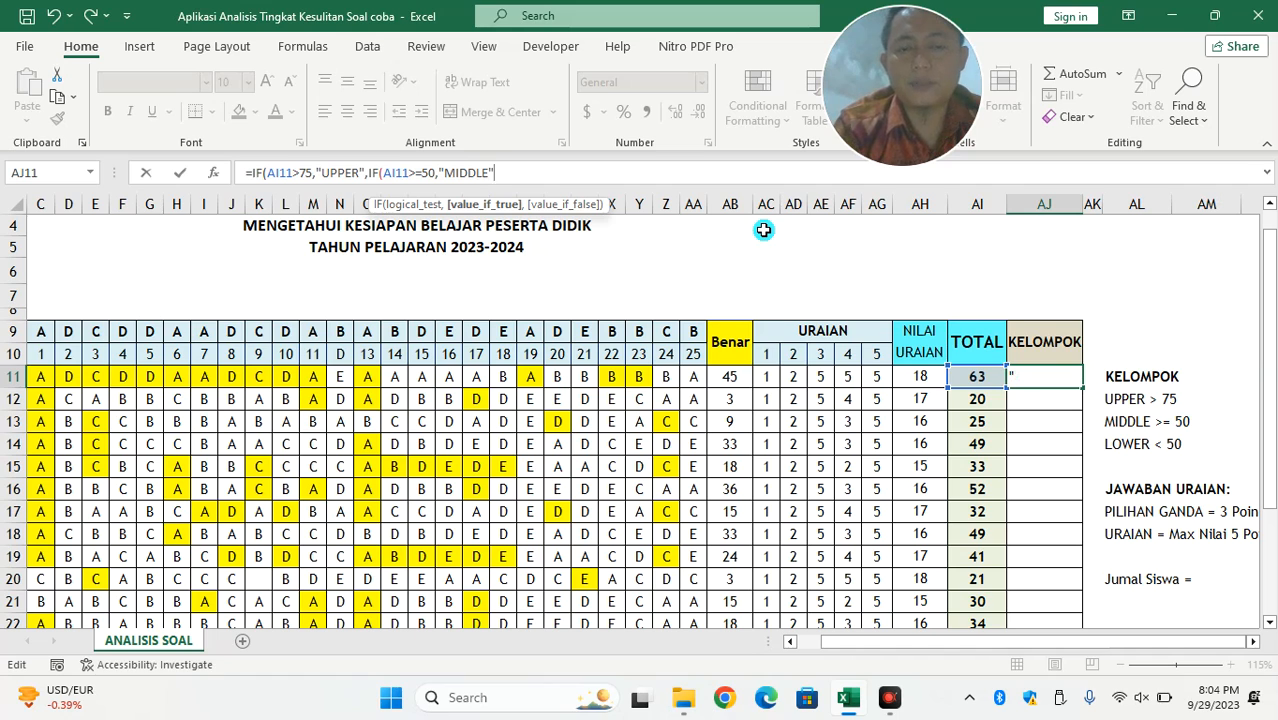
type(",I")
key("BackSpace")
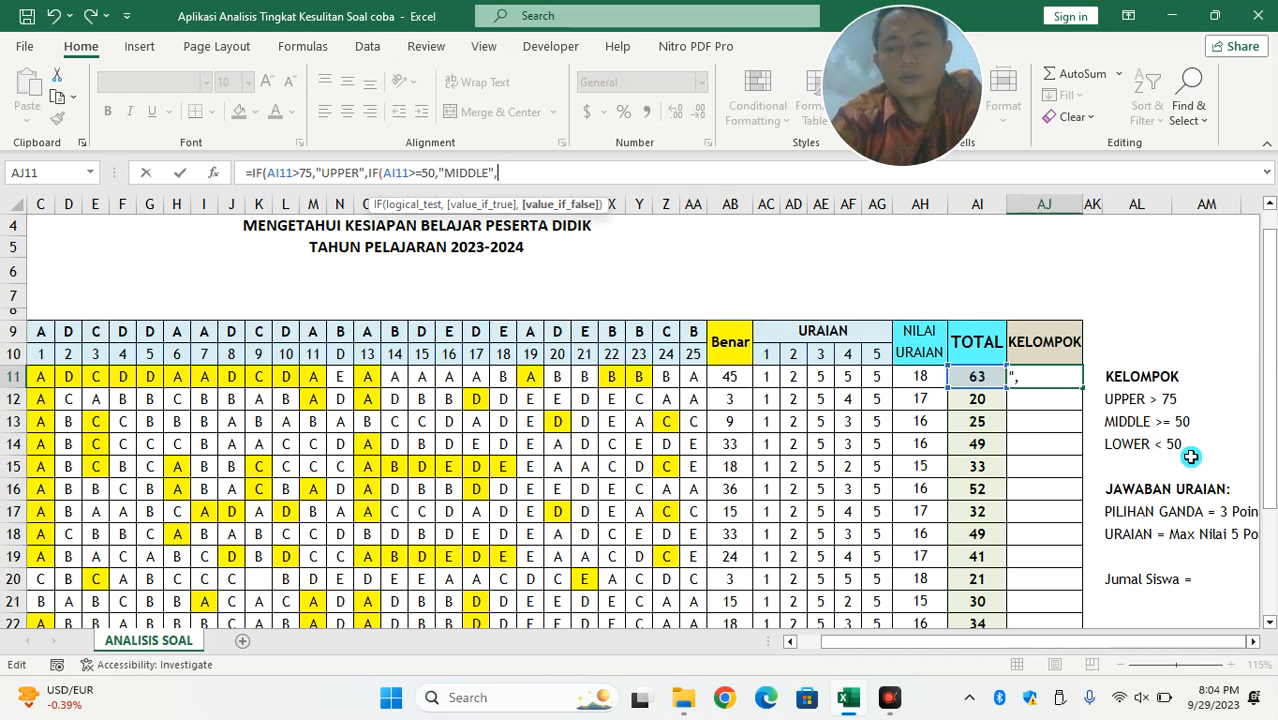
Finish the AJ11 formula with "LOWER" as the fallback, giving =IF(AI11>75,"UPPER",IF(AI11>=50,"MIDDLE","LOWER")).
left_click(430, 172)
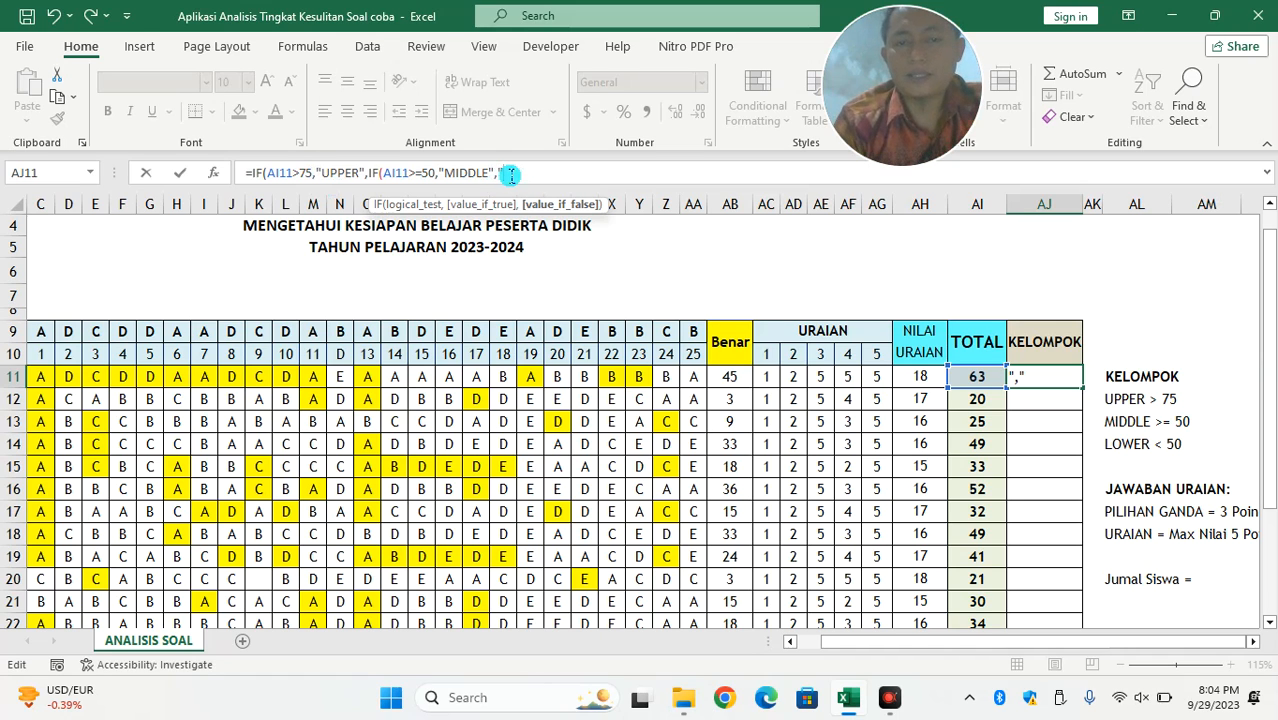
type("WER")
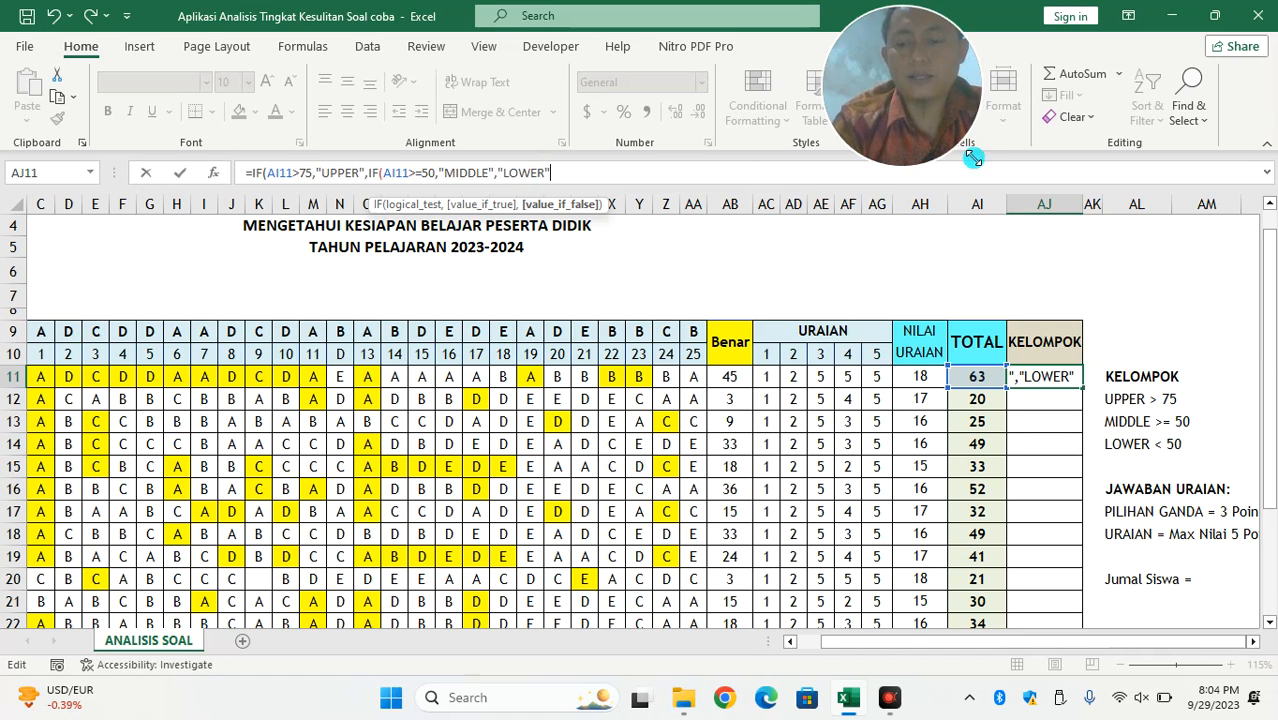
type("\")")
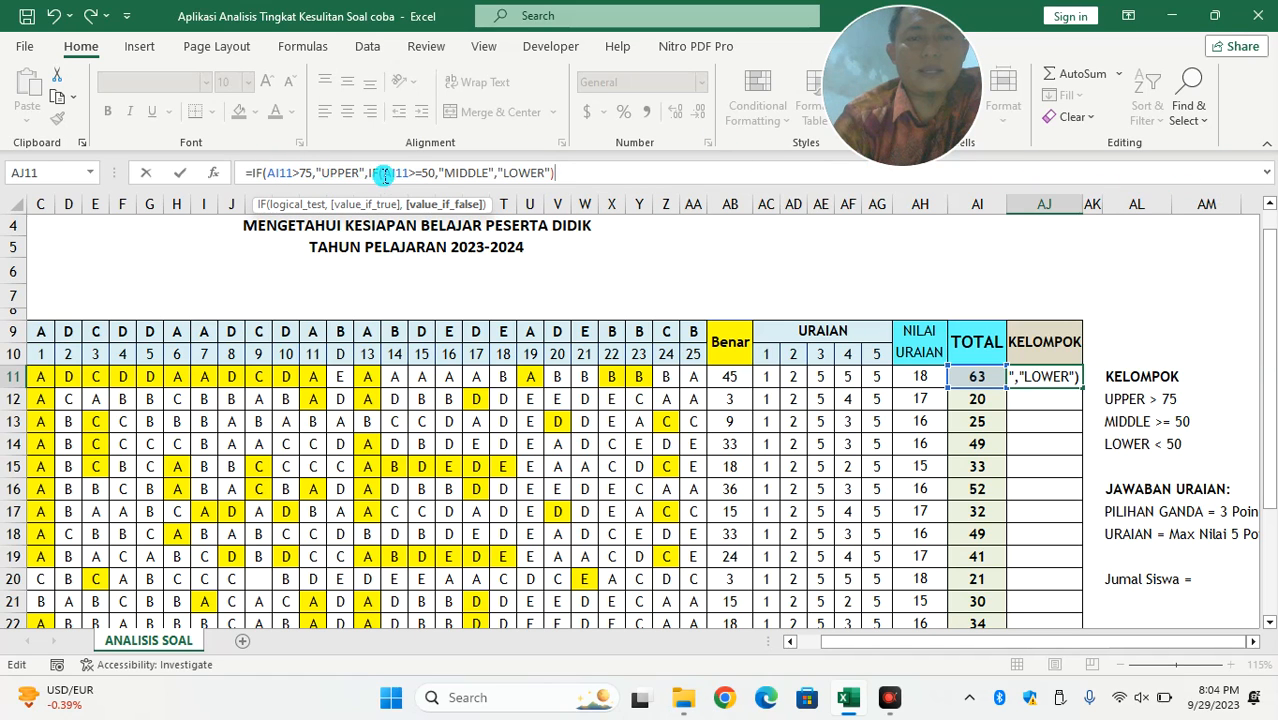
type(")")
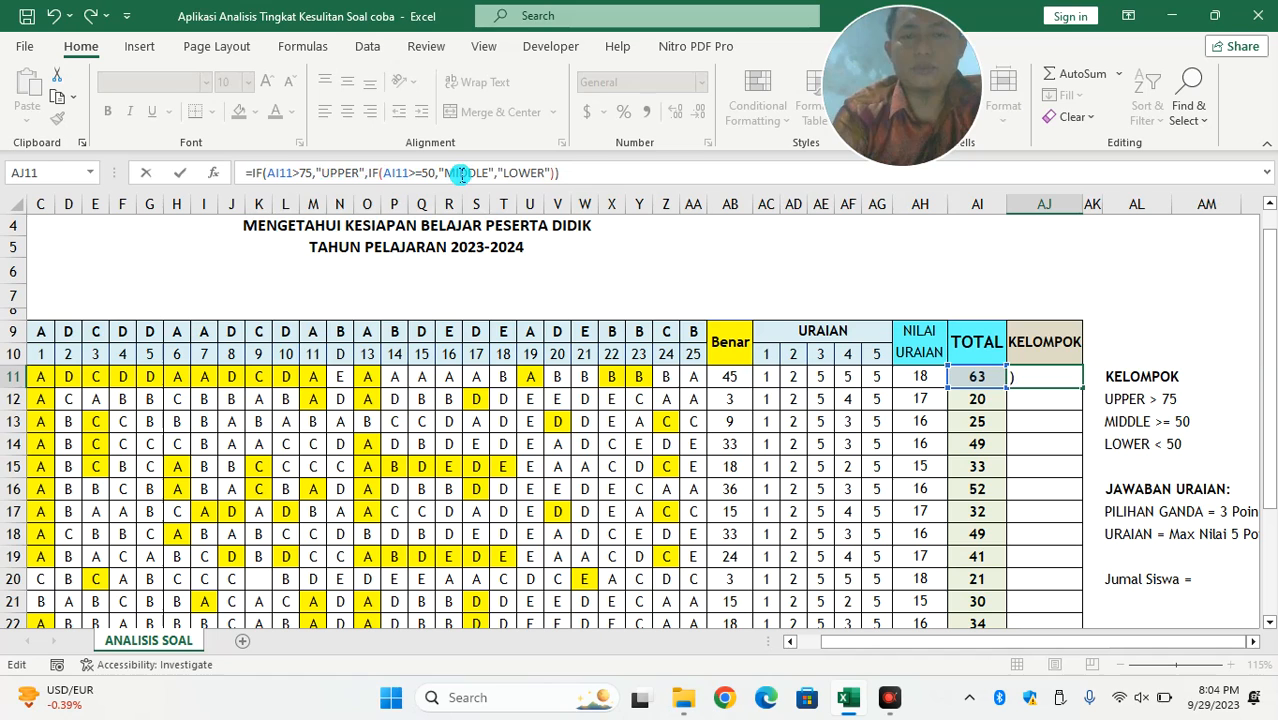
key("Return")
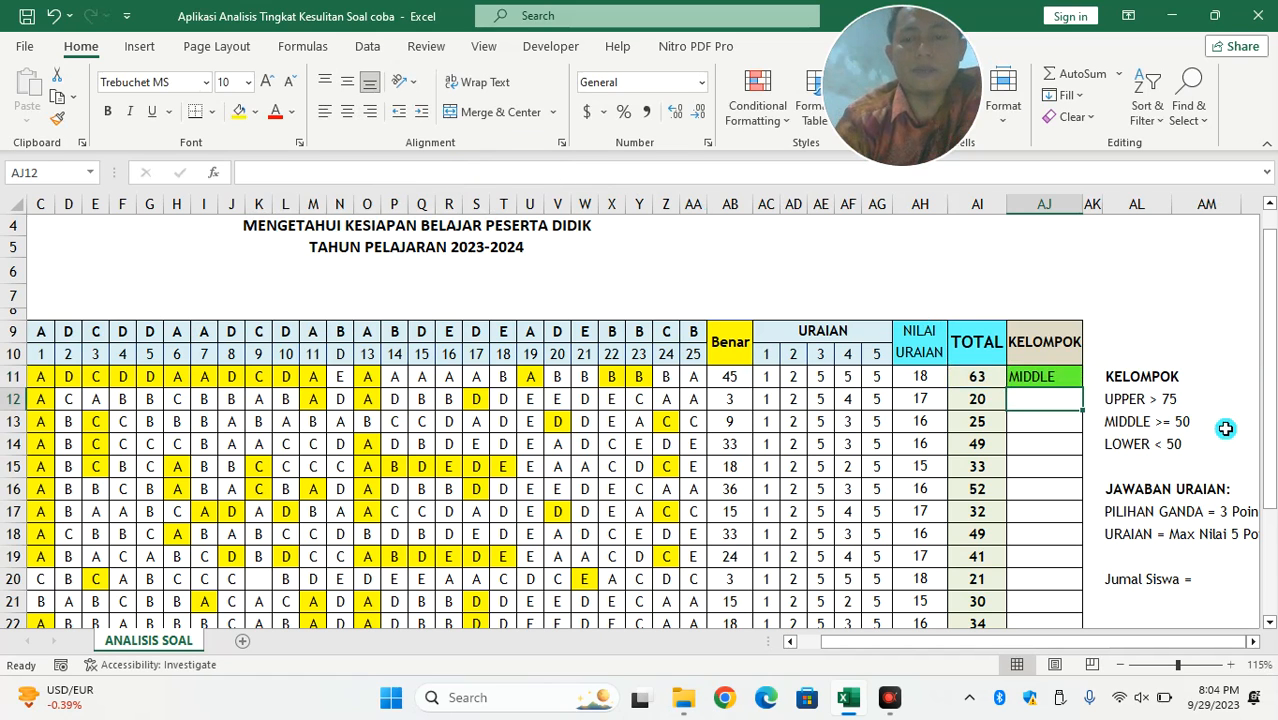
left_click(1024, 373)
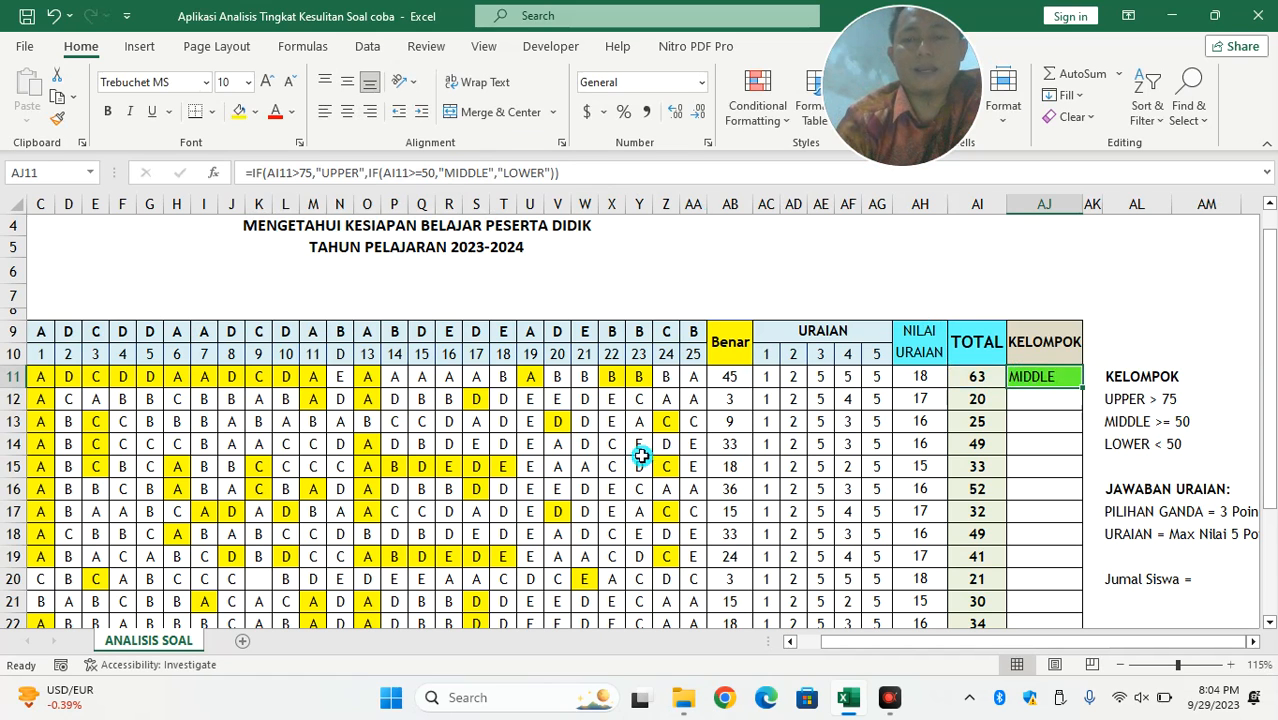
Change the first student's answers to D for item 15, E for 16, D for 17 and D for 20.
left_click(425, 377)
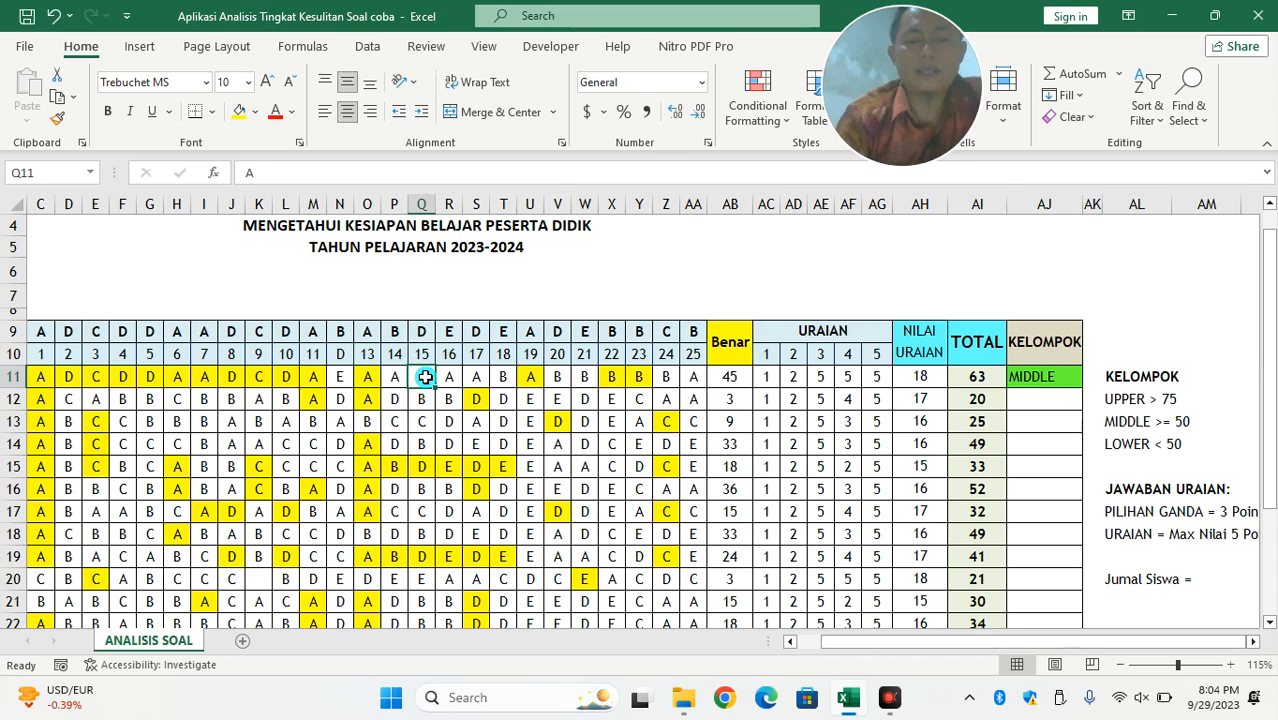
type("D")
key("Tab")
type("E")
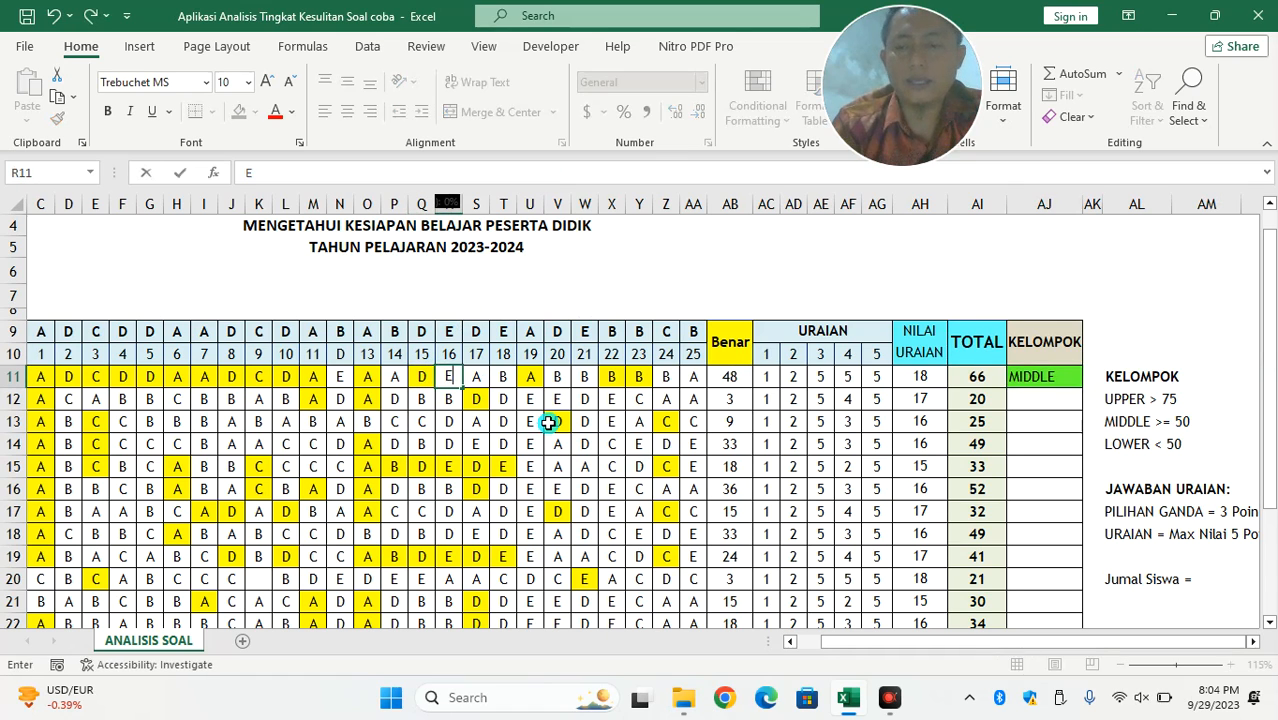
key("Tab")
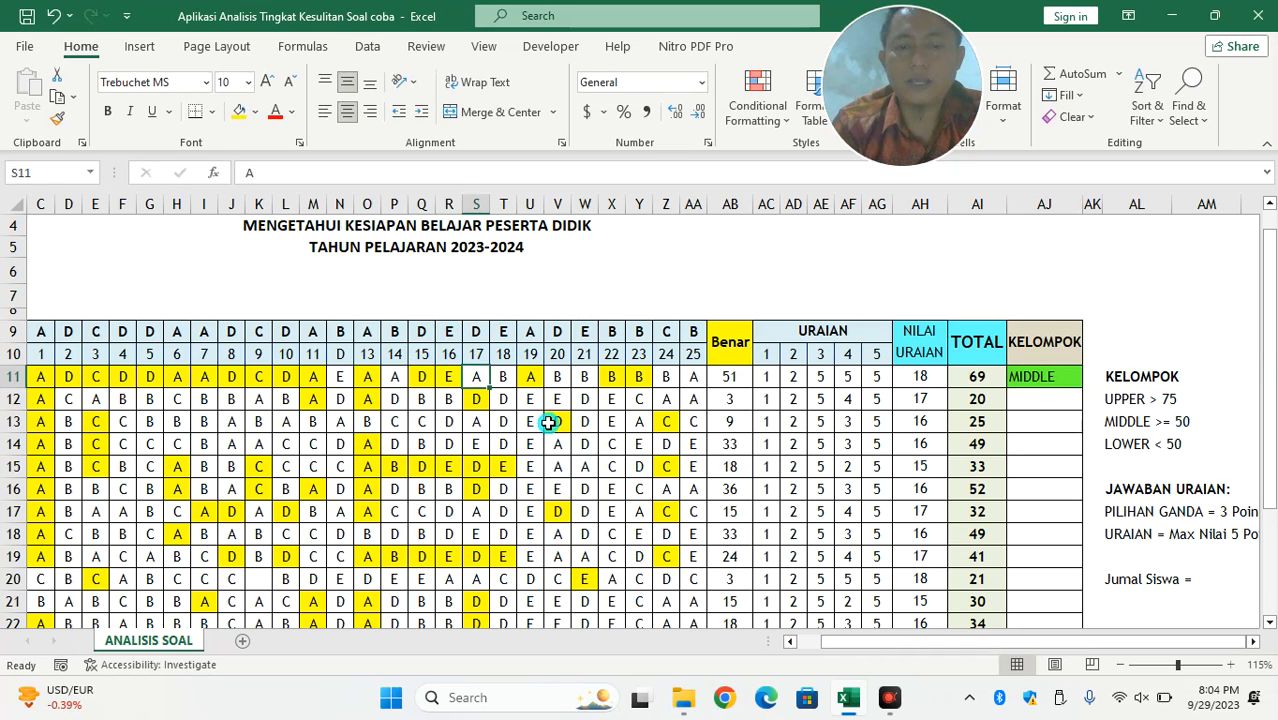
type("D")
key("Tab")
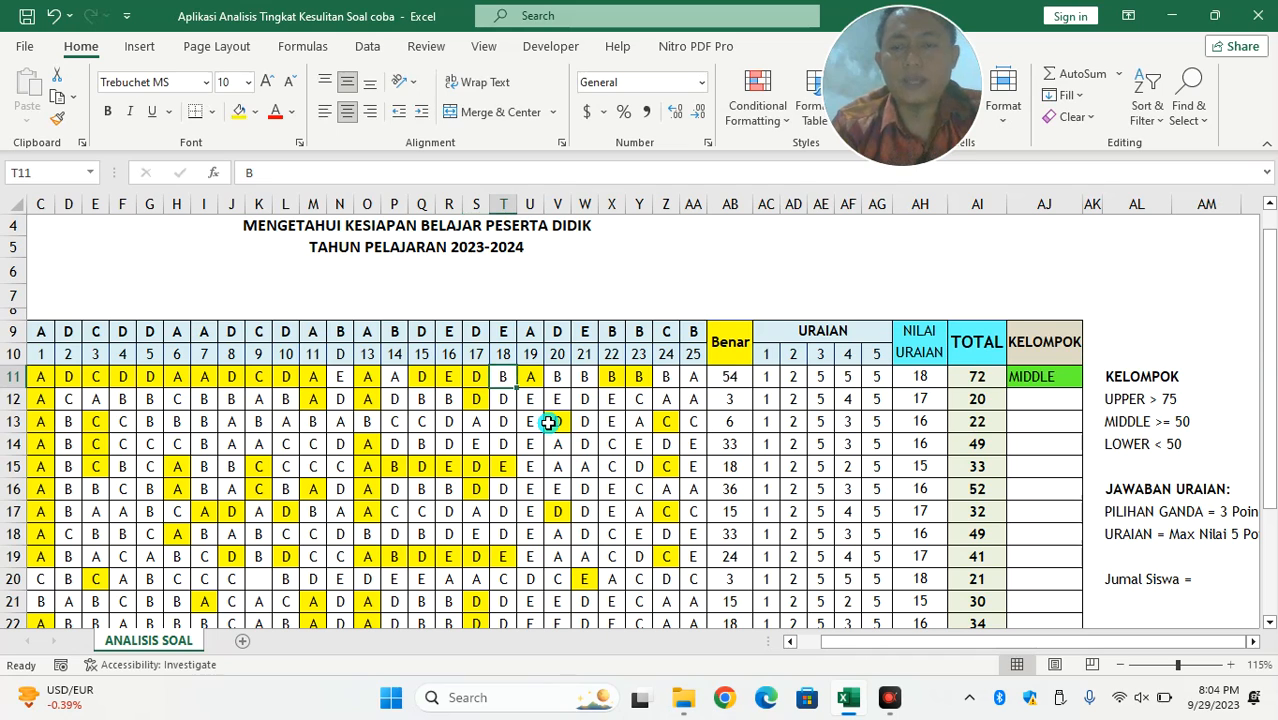
key("Tab")
key("Tab")
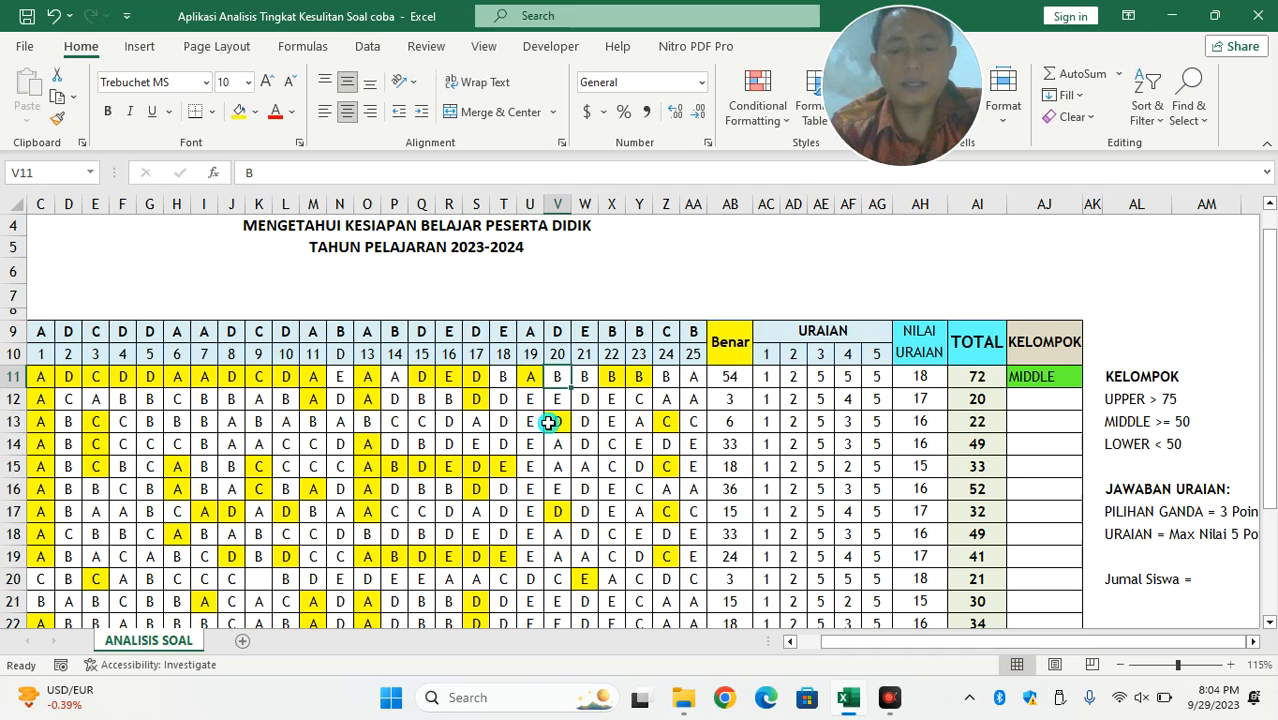
type("D")
key("Tab")
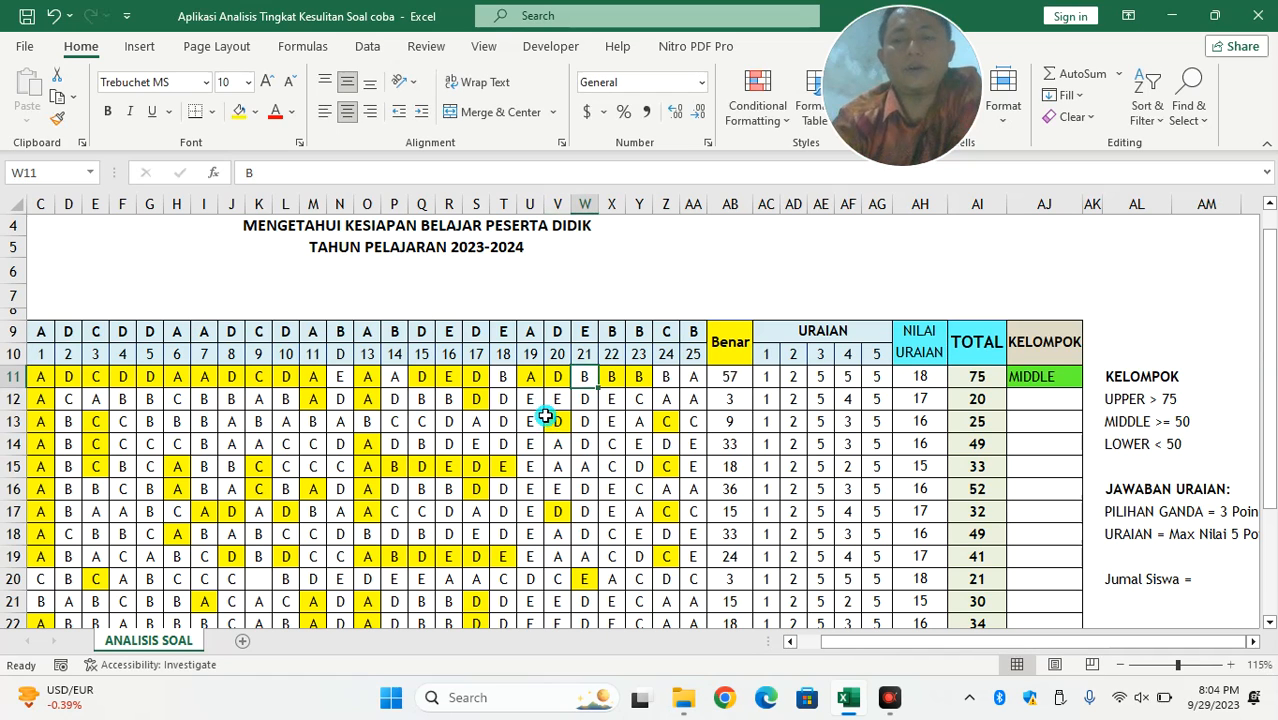
Set the first student's score for essay question 1 in AC11 to 5.
left_click(691, 378)
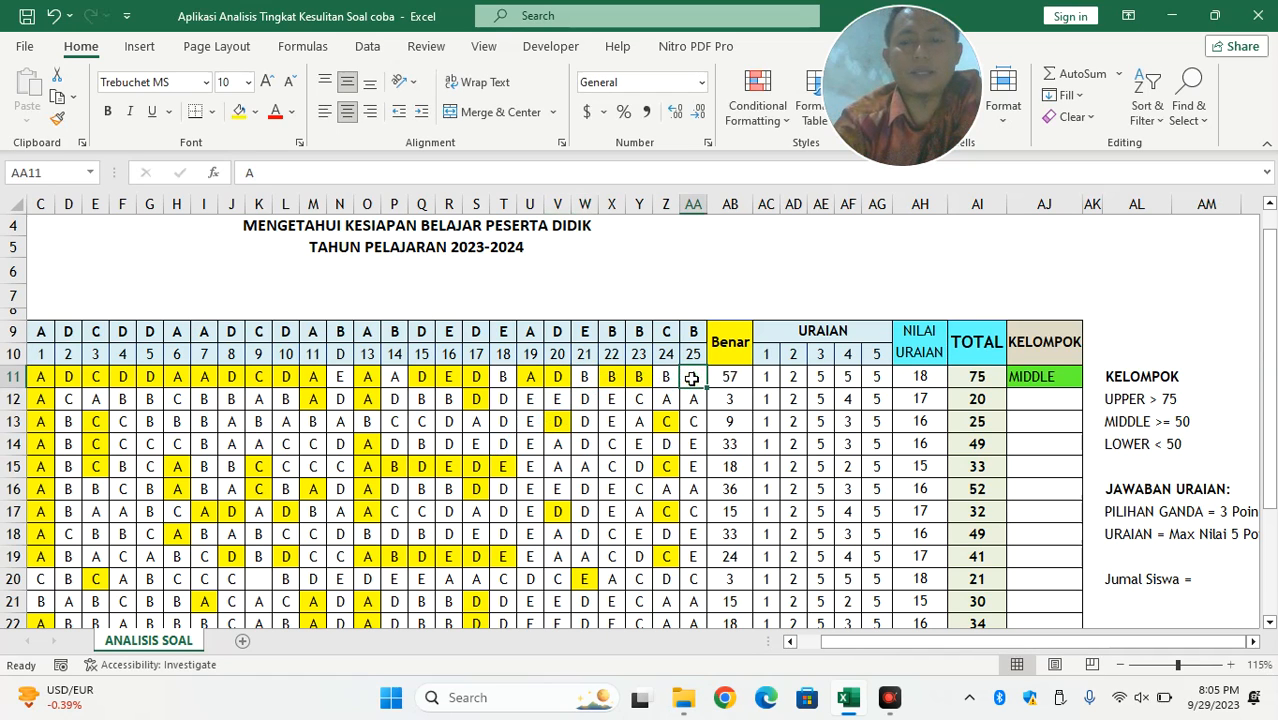
left_click(766, 376)
type("5")
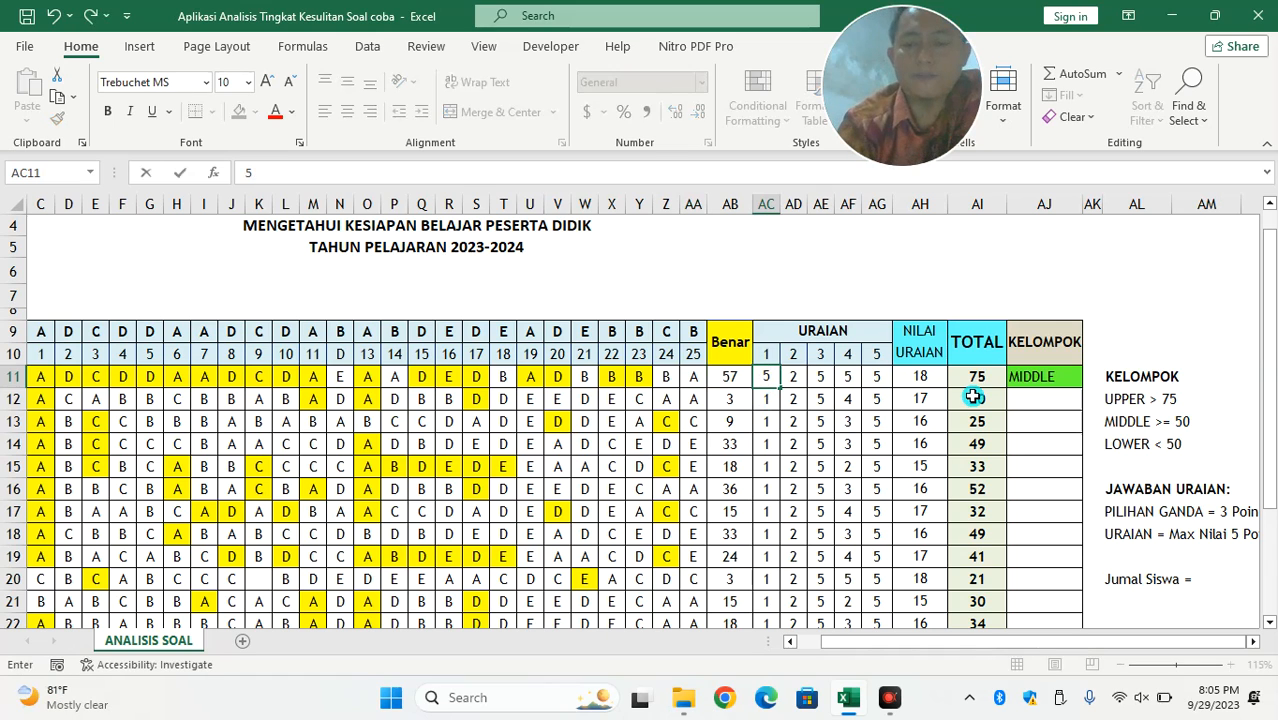
key("Return")
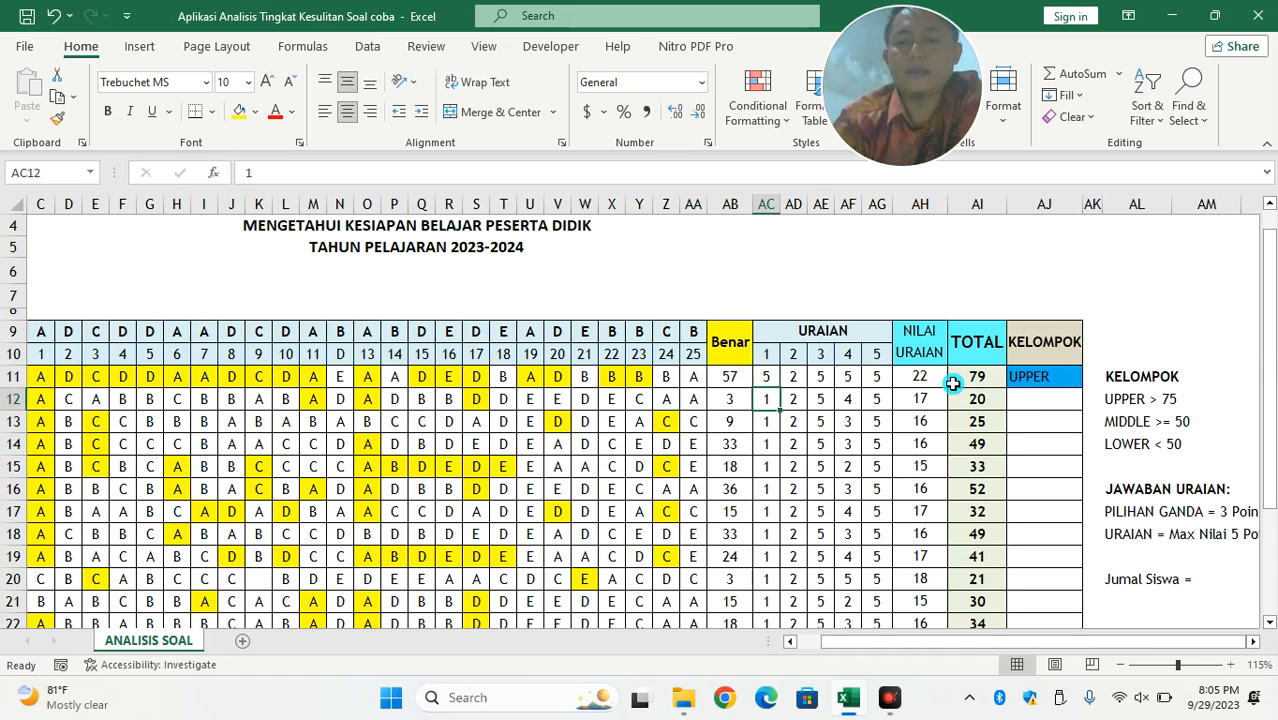
Fill the AJ11 group formula down the KELOMPOK column to row 25 and check the groups in AJ16 and AJ11.
left_click(1051, 378)
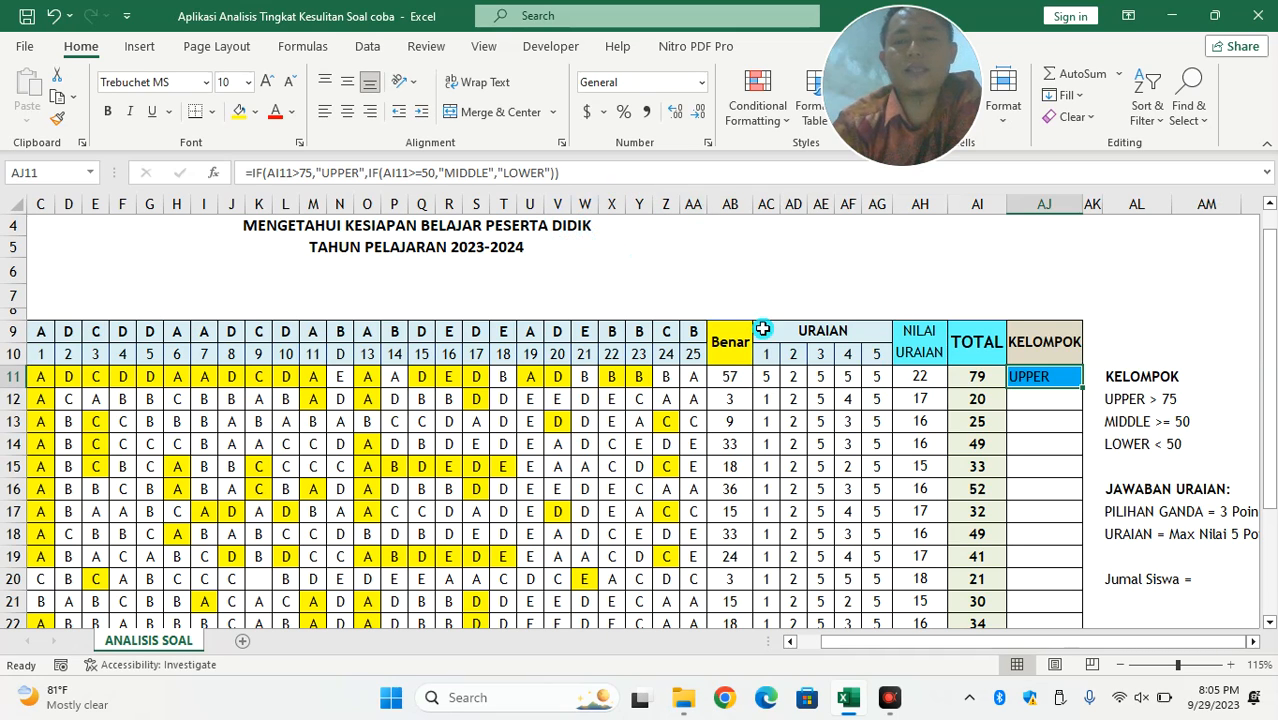
key("alt+Tab")
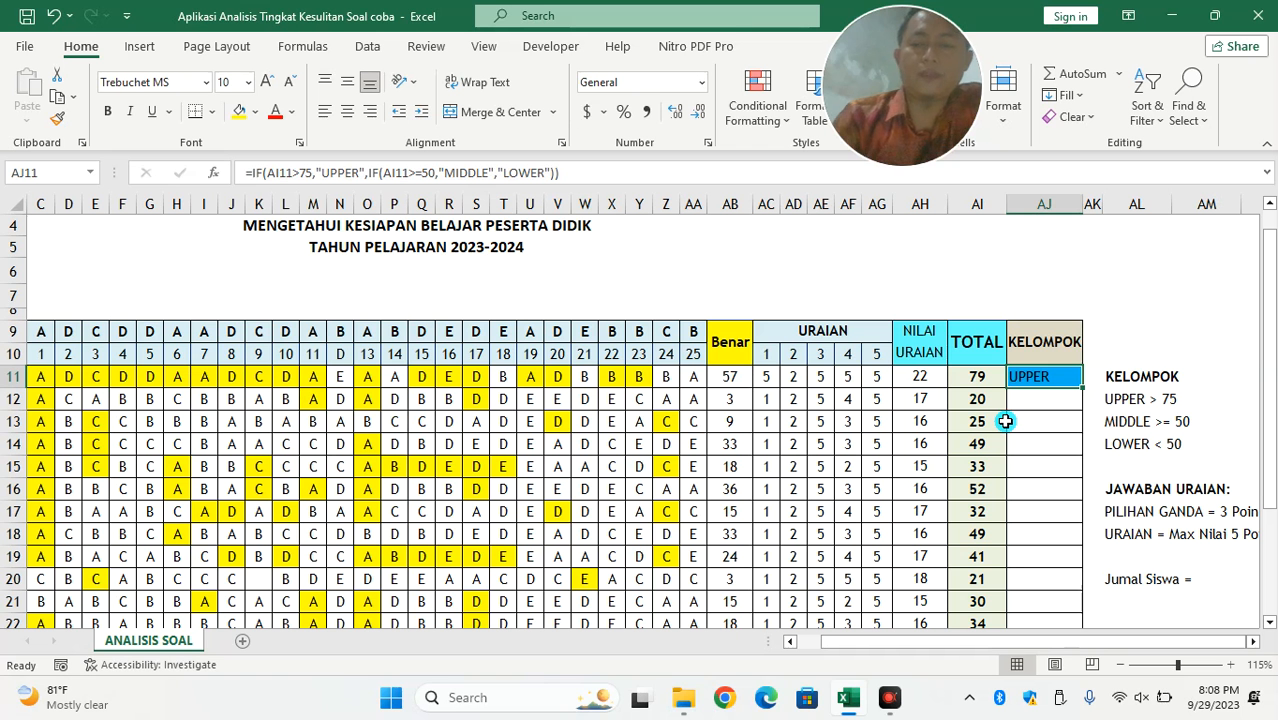
double_click(1082, 387)
scroll(1066, 489, "down", 3)
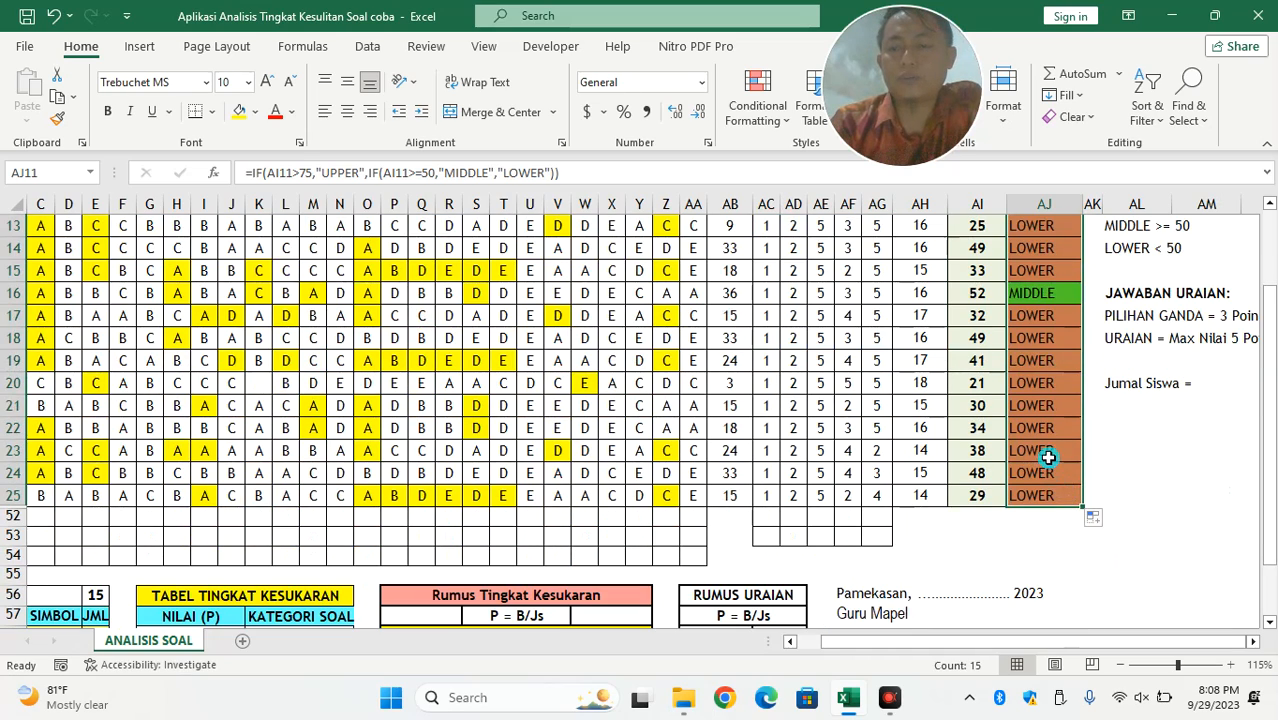
scroll(1047, 456, "up", 2)
left_click(1041, 422)
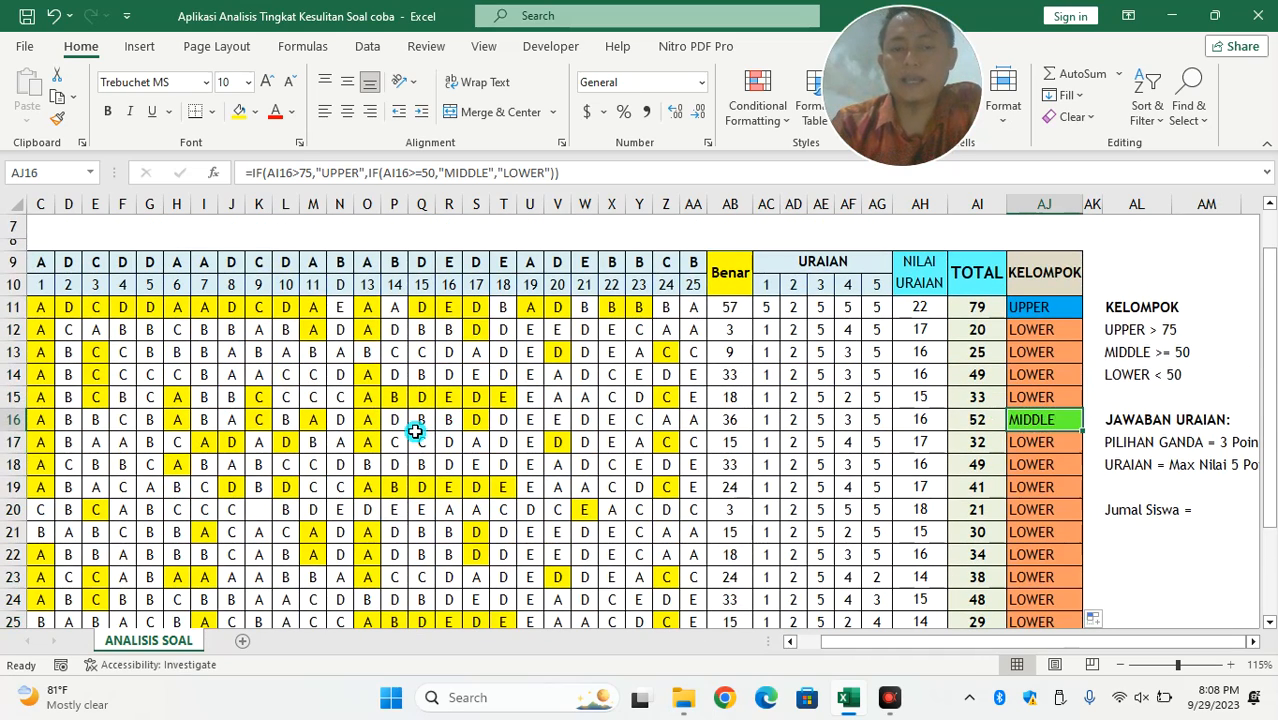
left_click(1047, 306)
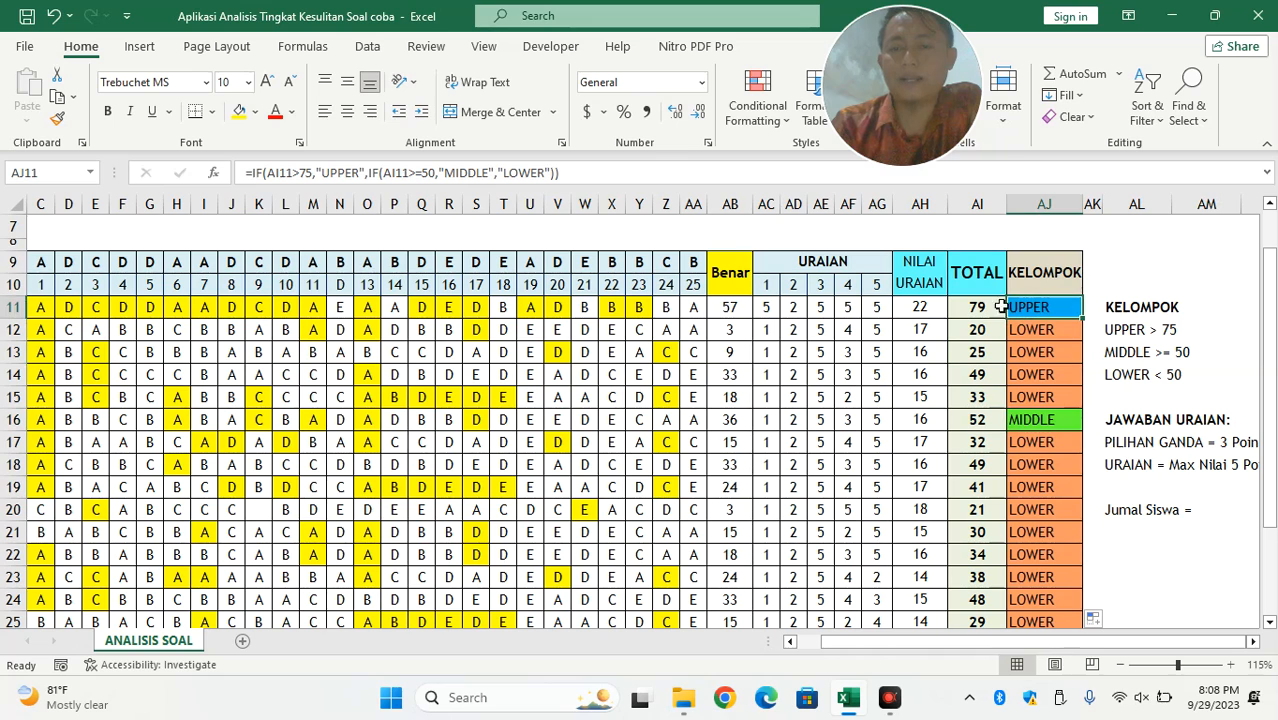
Change the upper-group criterion in AL12 to read "UPPER > 70".
left_click(1168, 330)
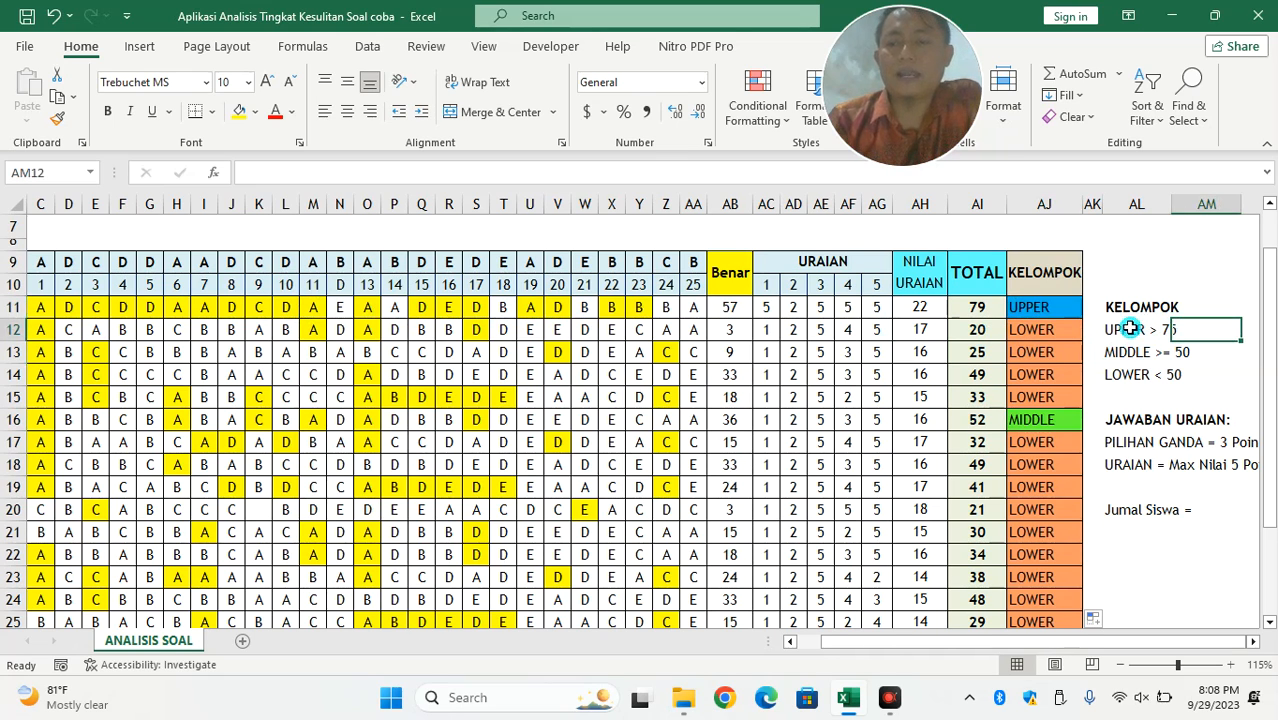
left_click(350, 174)
key("BackSpace")
type("0")
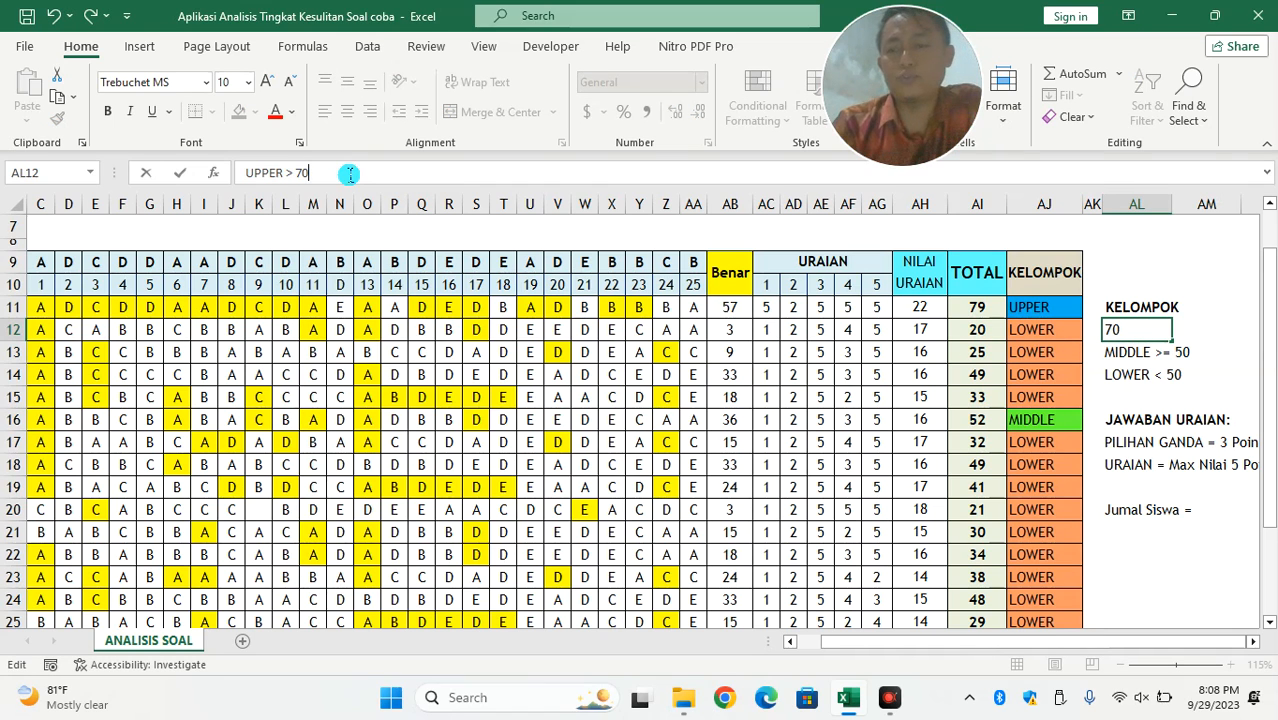
key("Return")
Check the difficulty-level table and change the middle-group criterion in AL13 to "MIDDLE >= 30".
left_click(381, 172)
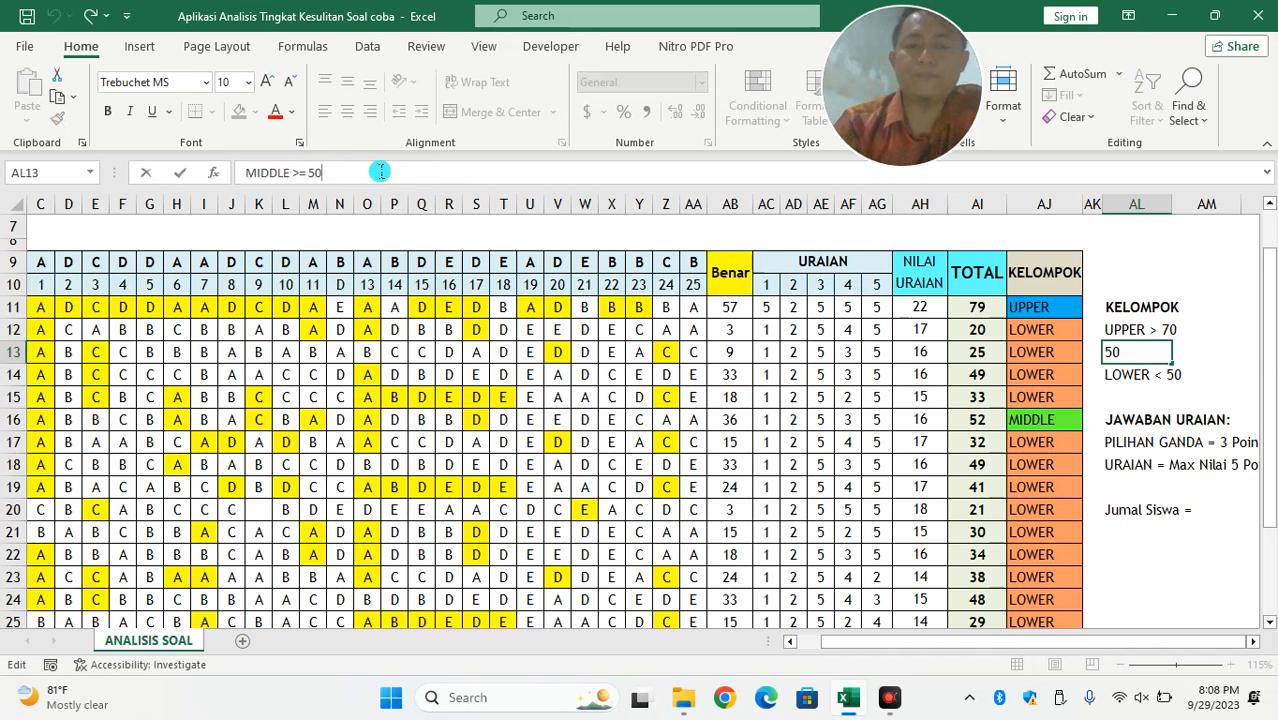
scroll(410, 375, "down", 5)
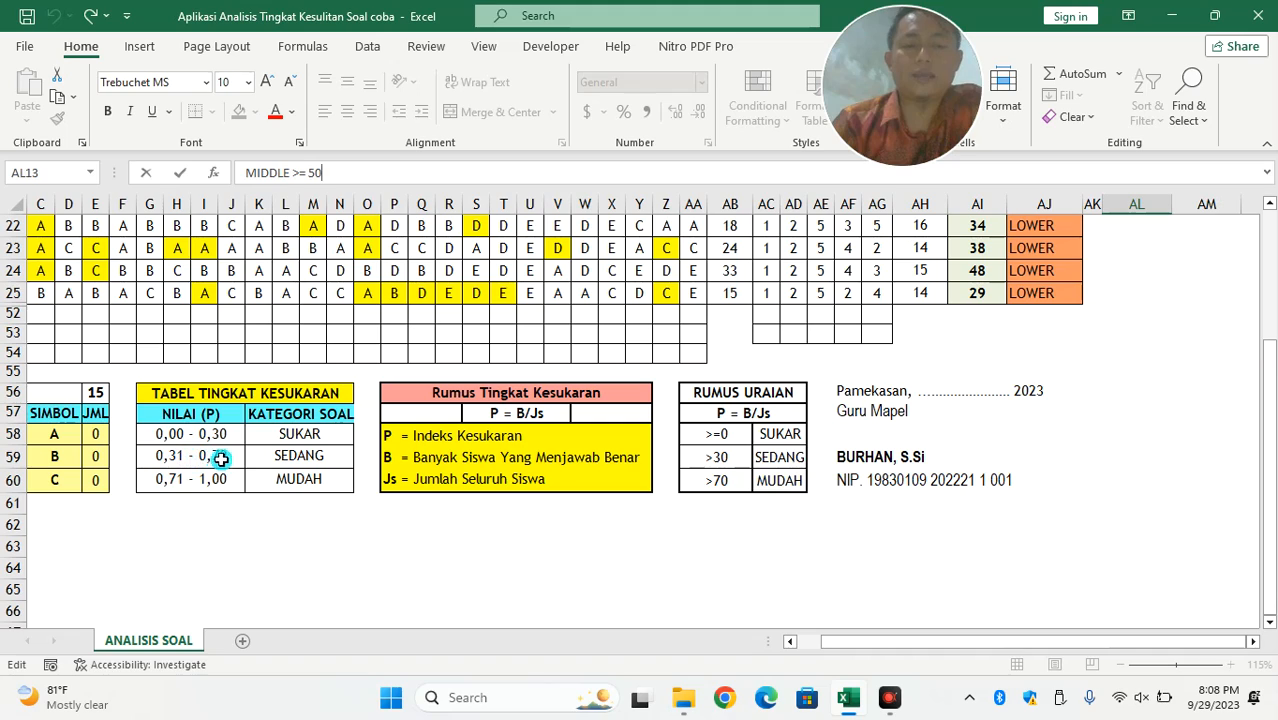
scroll(636, 345, "up", 6)
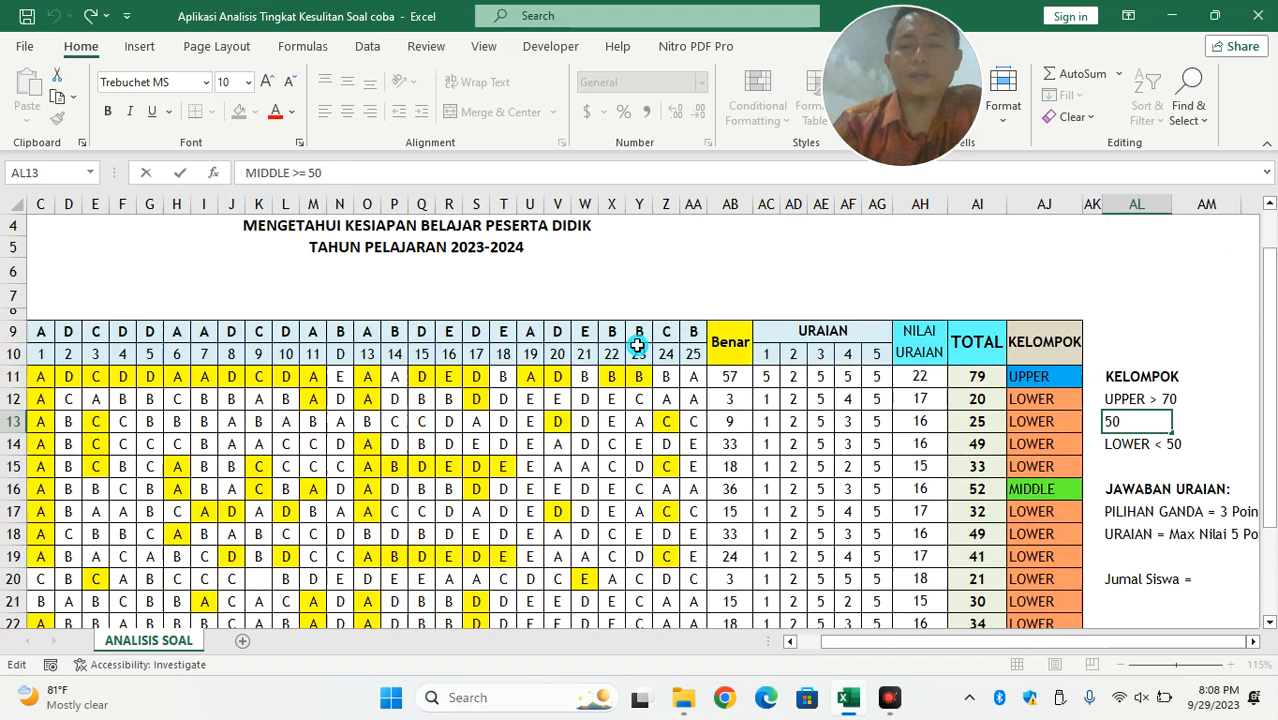
scroll(636, 345, "up", 1)
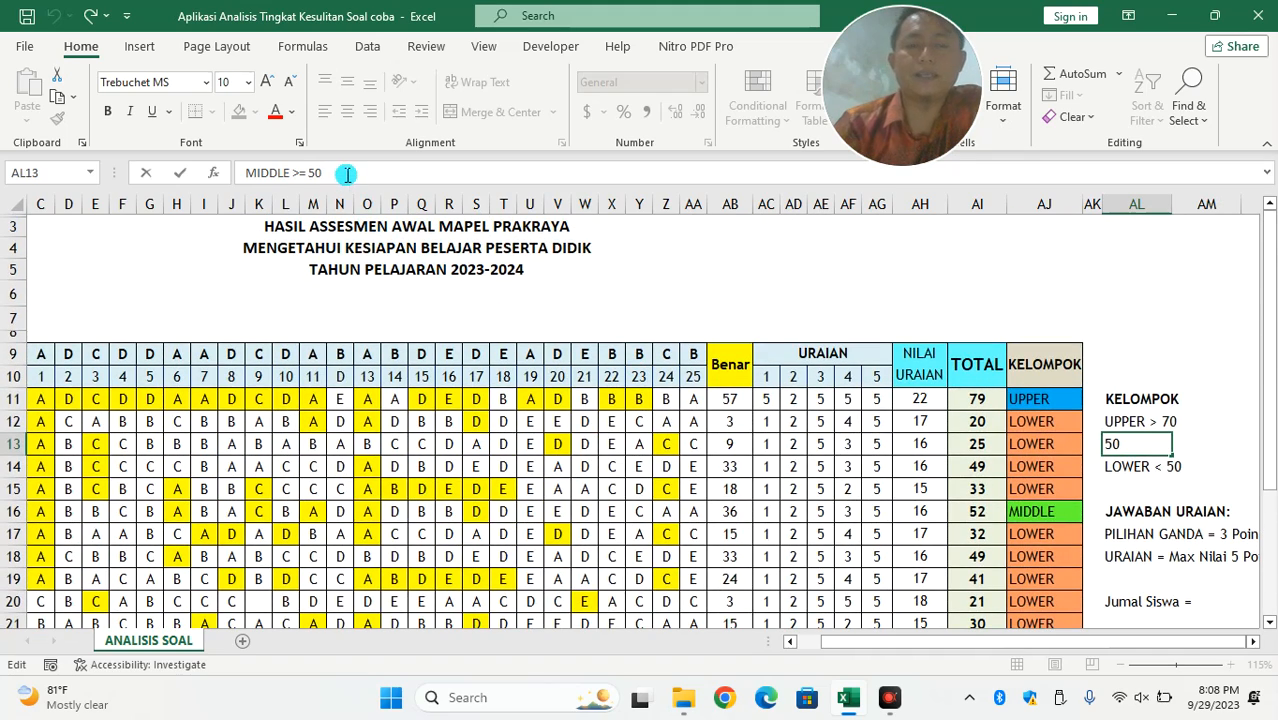
left_click(309, 176)
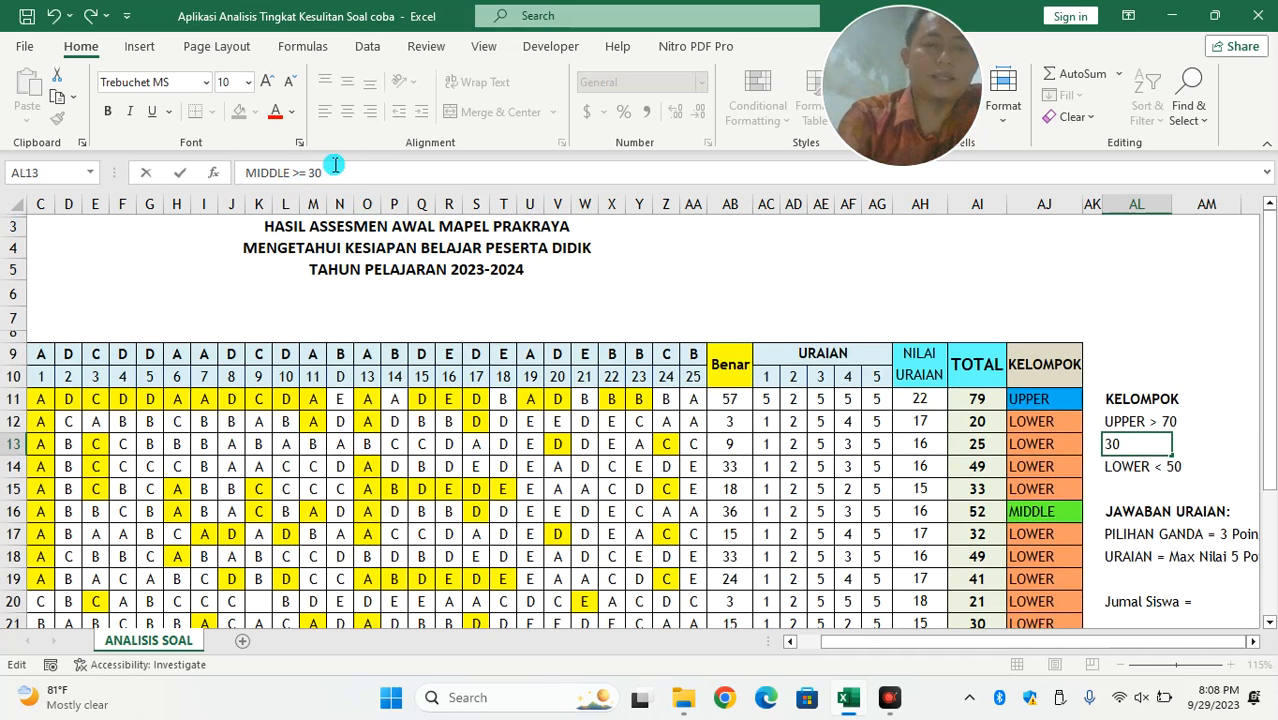
Change the lower-group criterion in AL14 to read "LOWER < 30".
left_click(1130, 466)
left_click(307, 172)
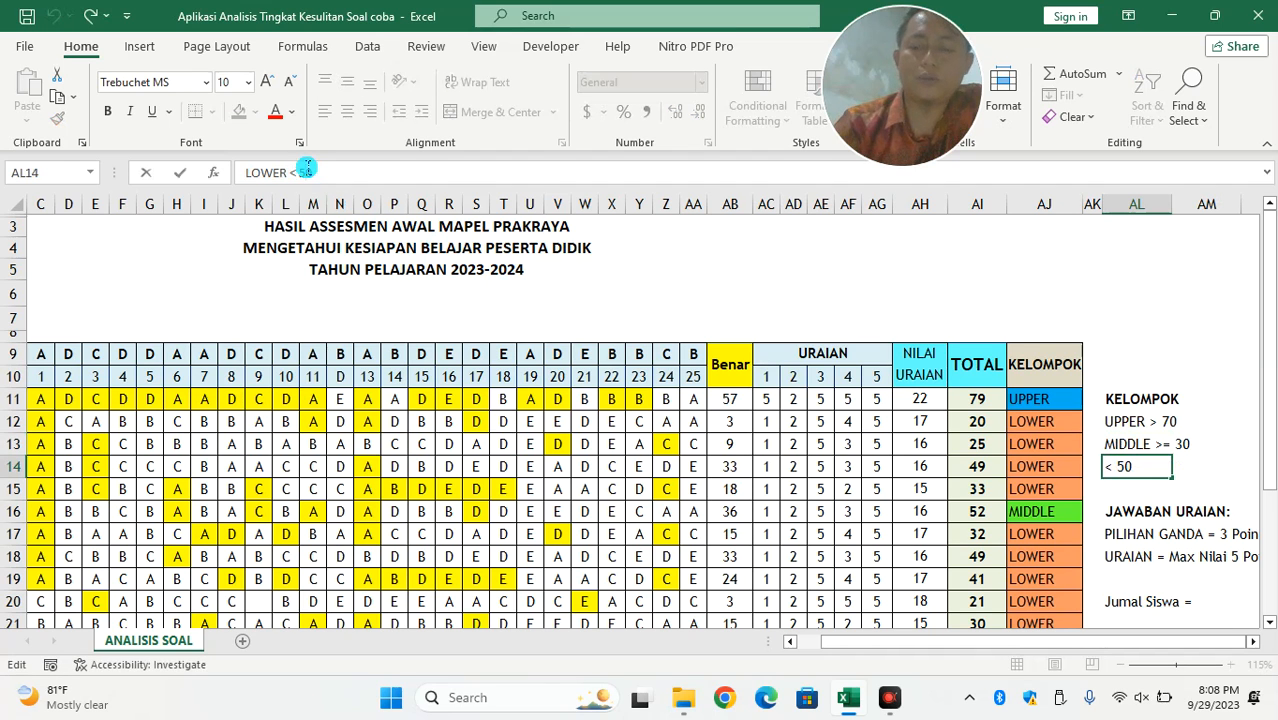
type("30")
key("Return")
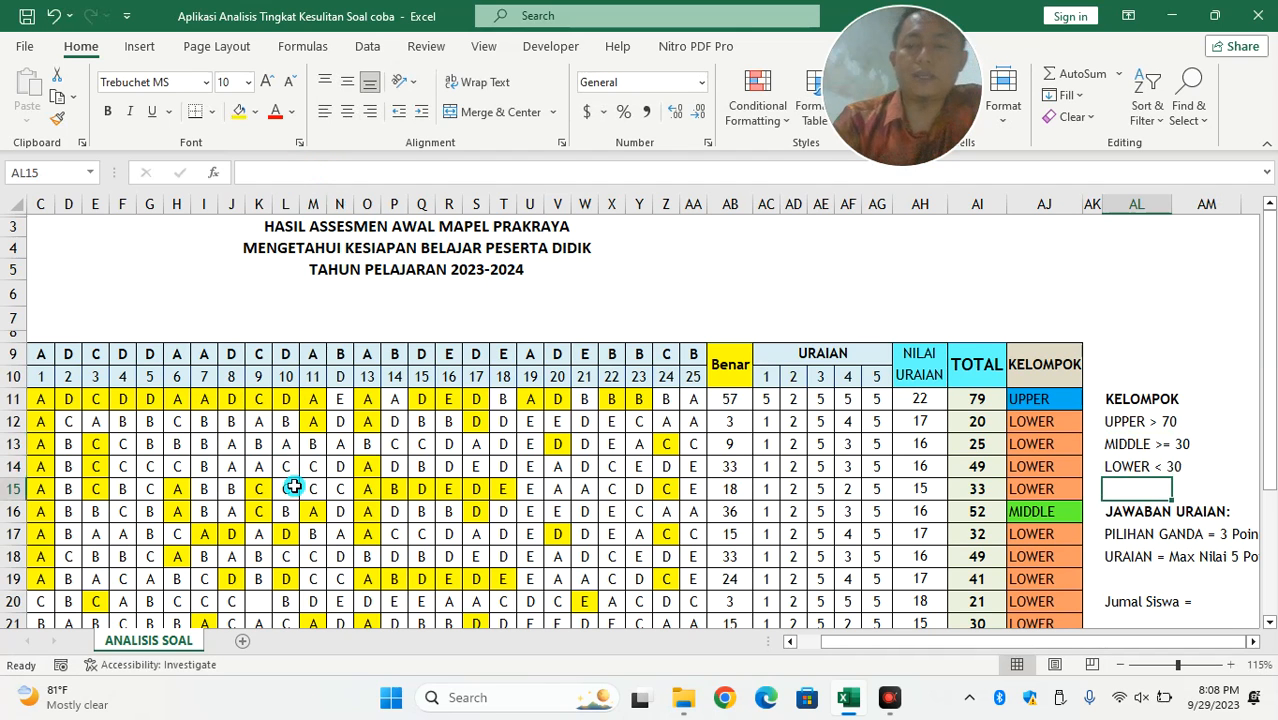
Review the difficulty-level table again and rewrite the middle-group criterion in AL13 as "MIDDLE > 40".
scroll(296, 486, "down", 5)
scroll(282, 540, "down", 1)
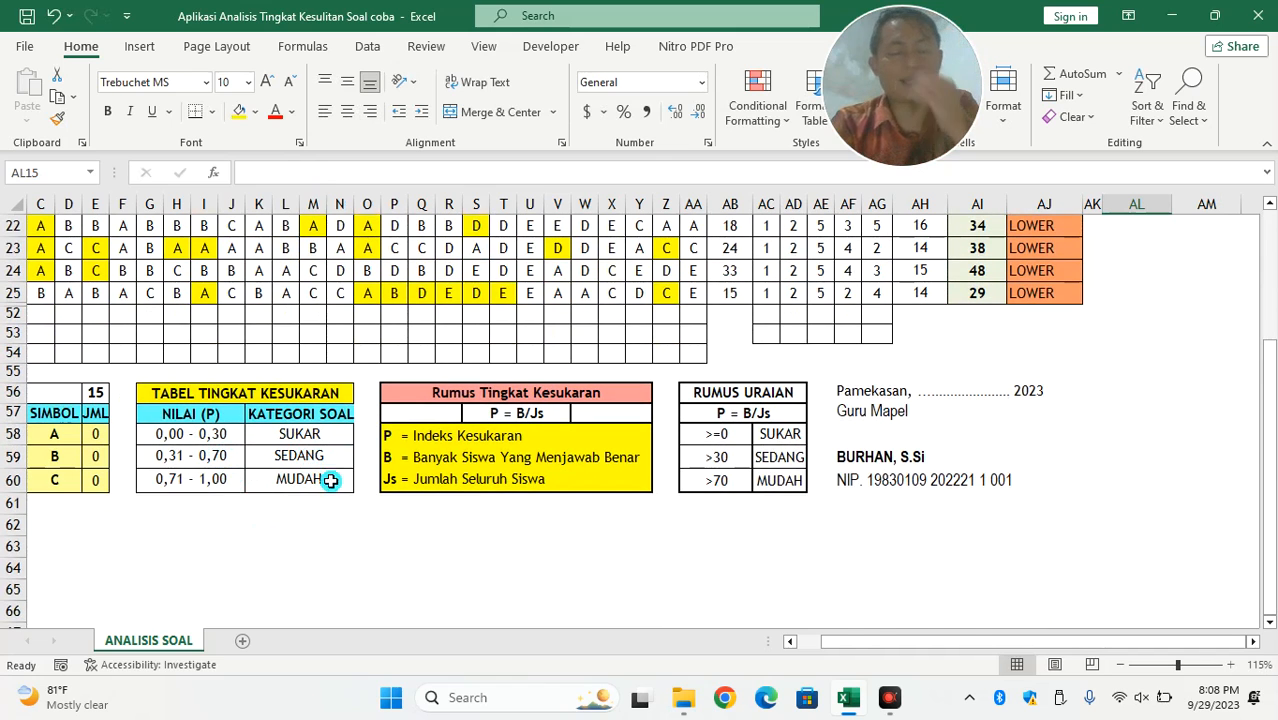
scroll(314, 470, "up", 6)
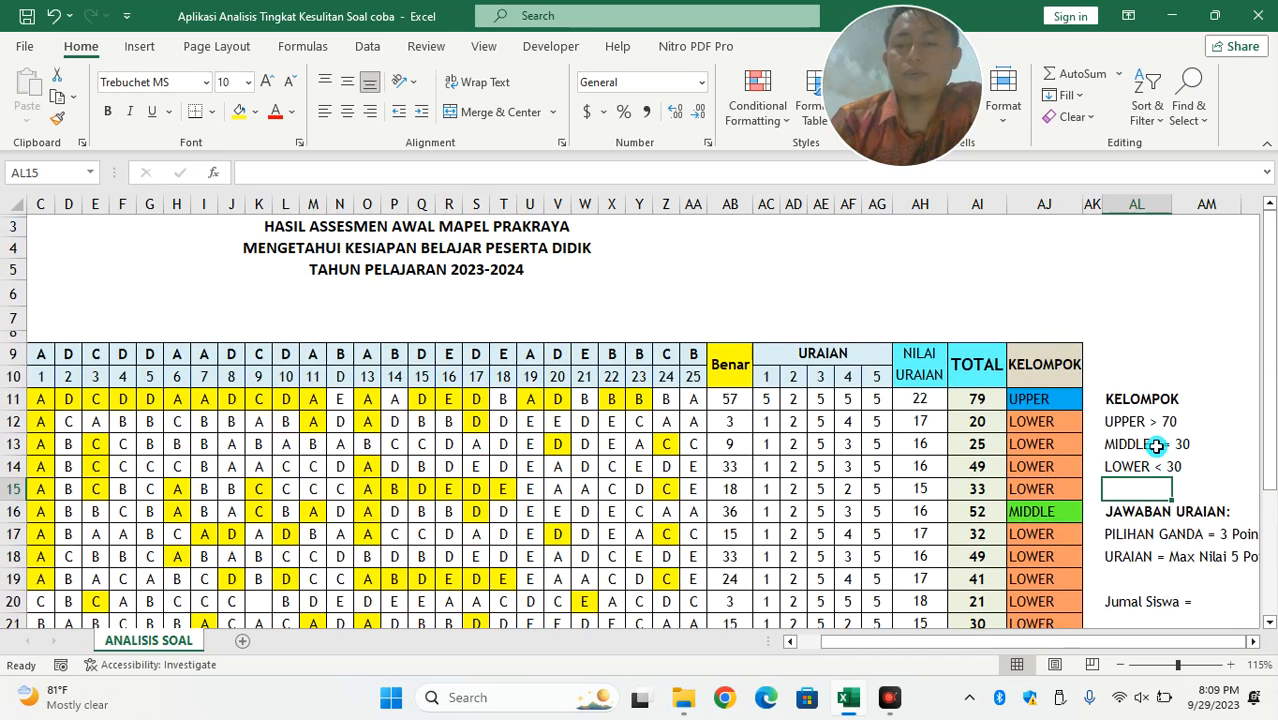
left_click(1113, 443)
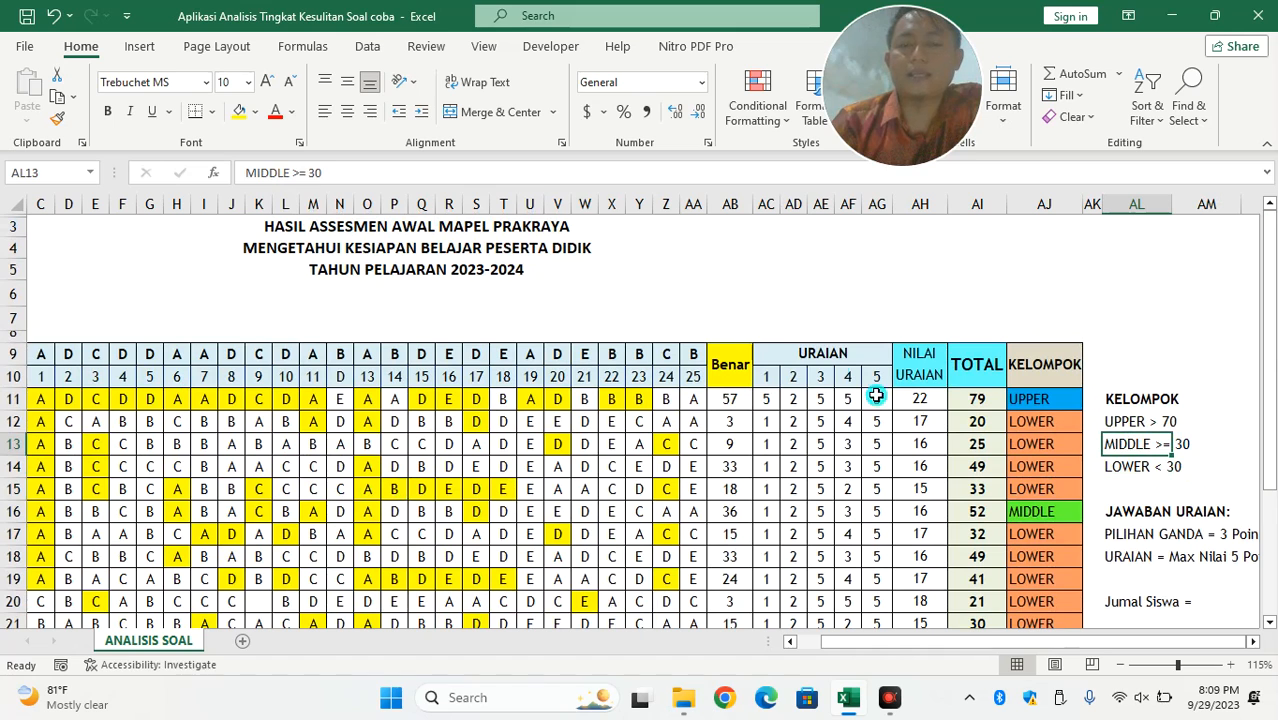
left_click(307, 172)
key("BackSpace")
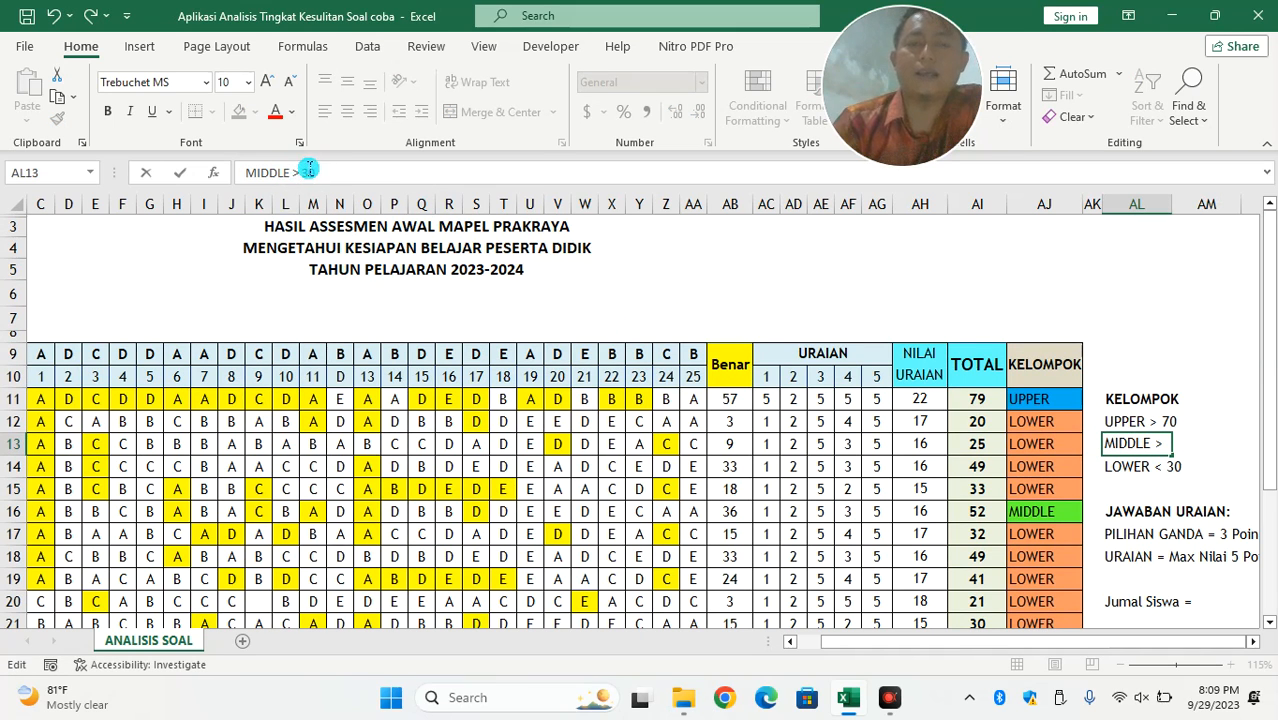
left_click(310, 170)
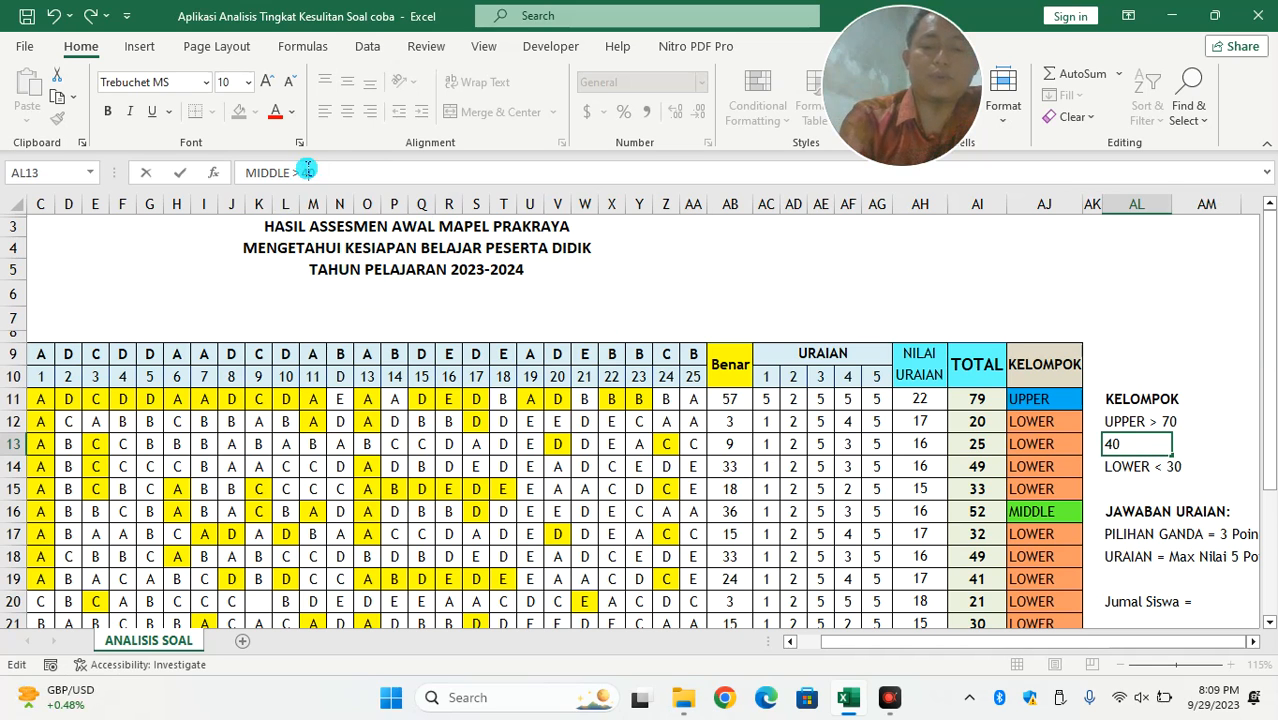
key("Return")
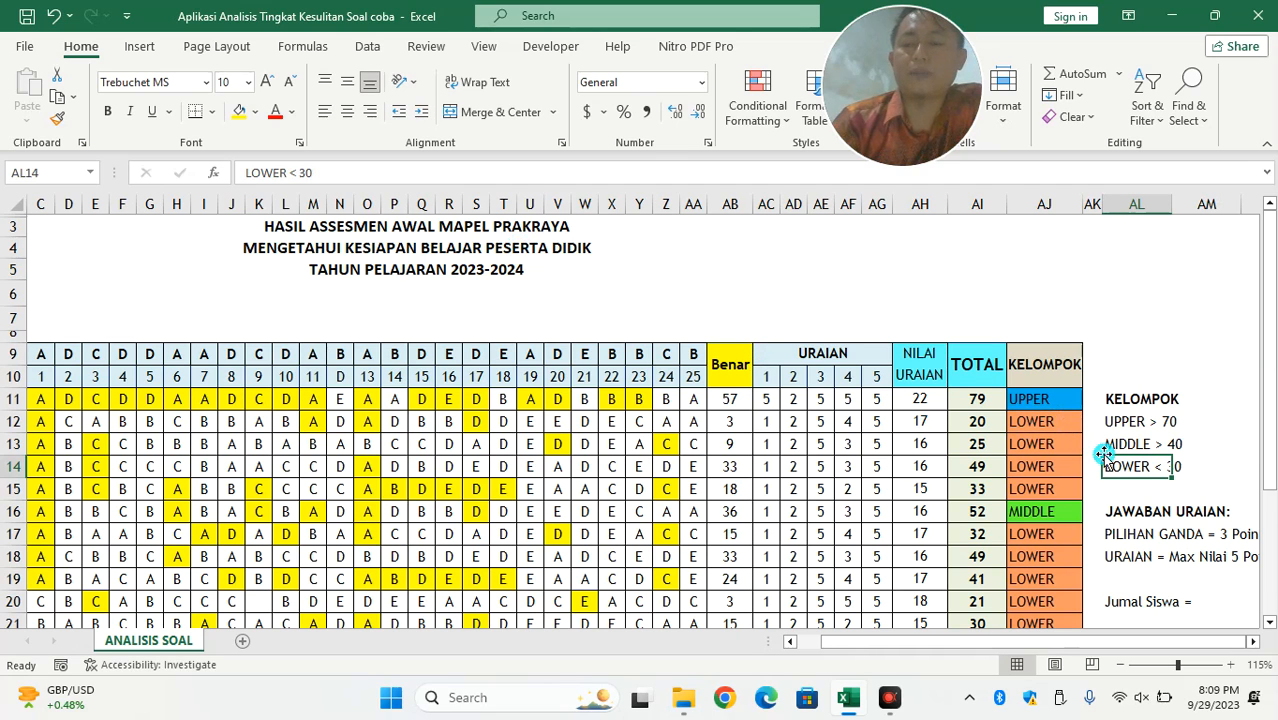
Rewrite the lower-group criterion in AL14 as "LOWER < 40".
left_click(312, 172)
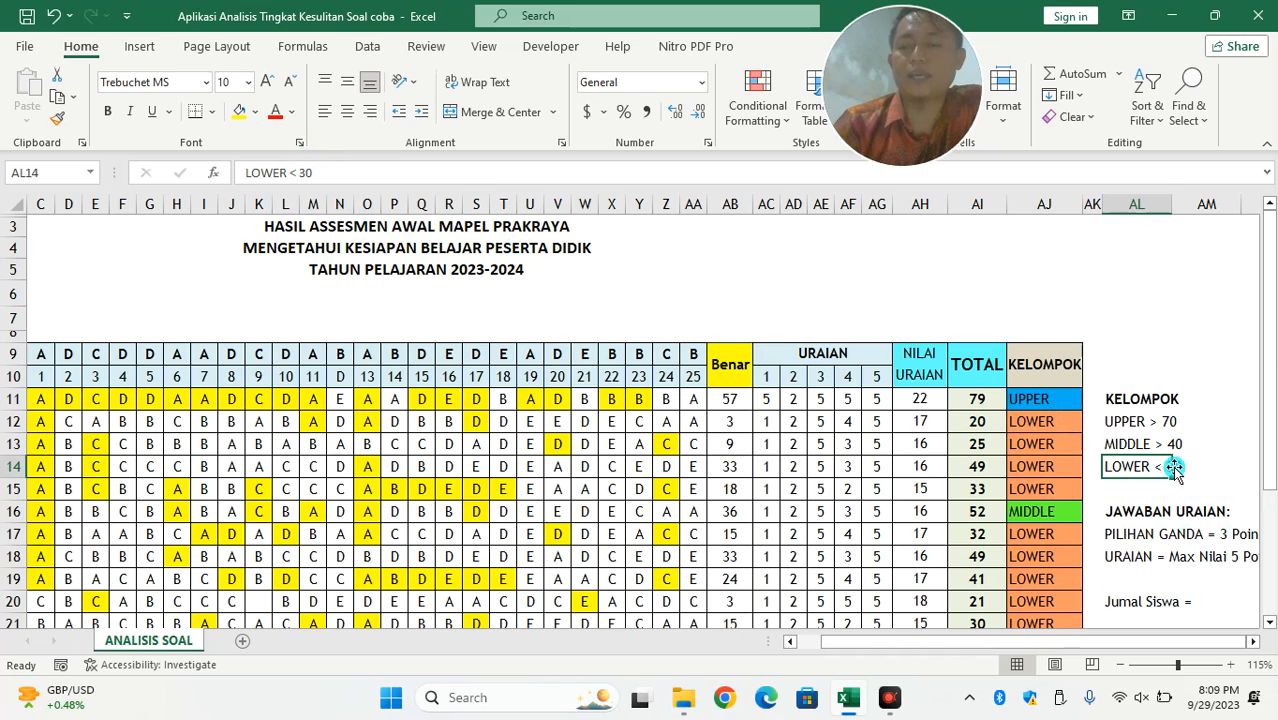
left_click(314, 172)
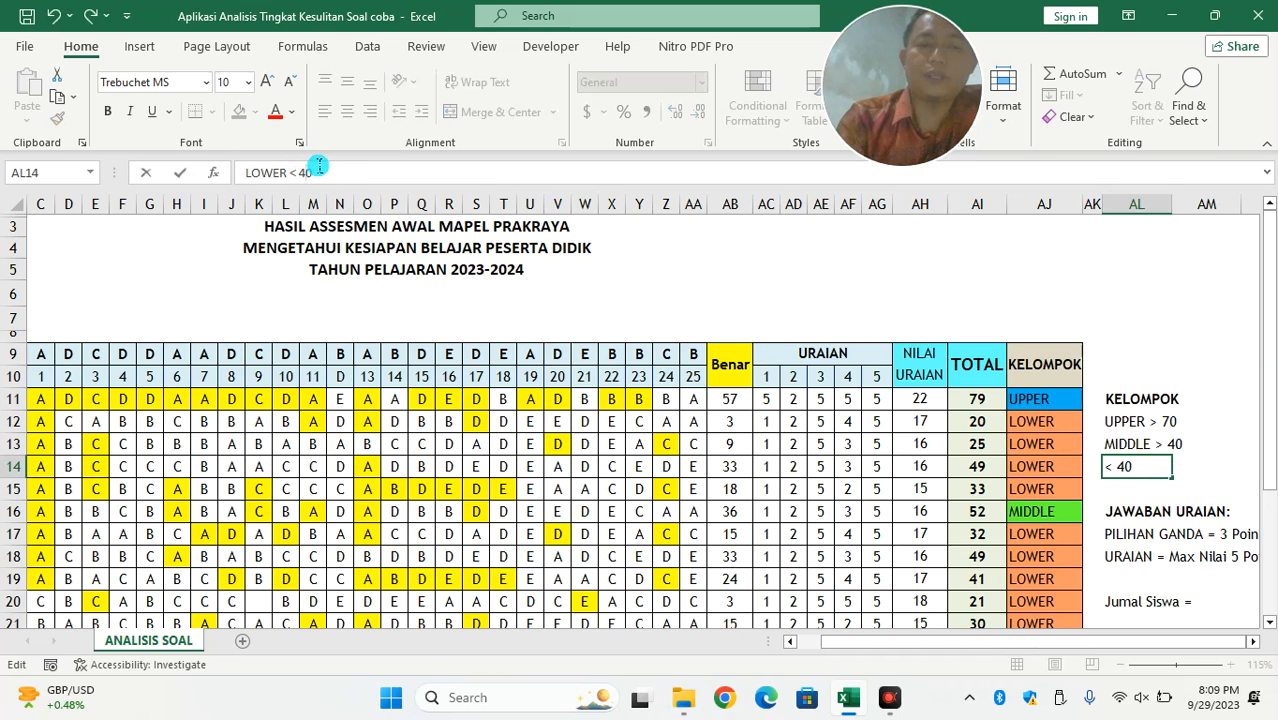
key("Return")
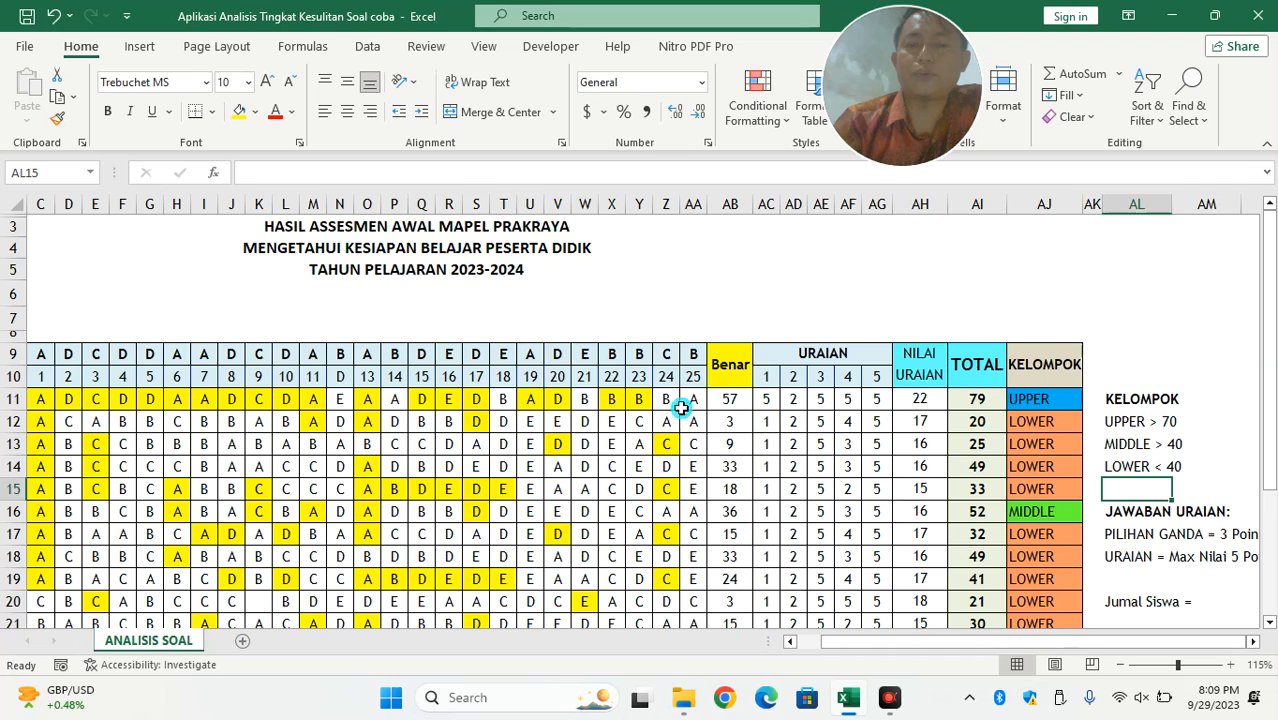
Update the AJ11 thresholds to match the new criteria, giving =IF(AI11>70,"UPPER",IF(AI11>40,"MIDDLE","LOWER")).
left_click(988, 397)
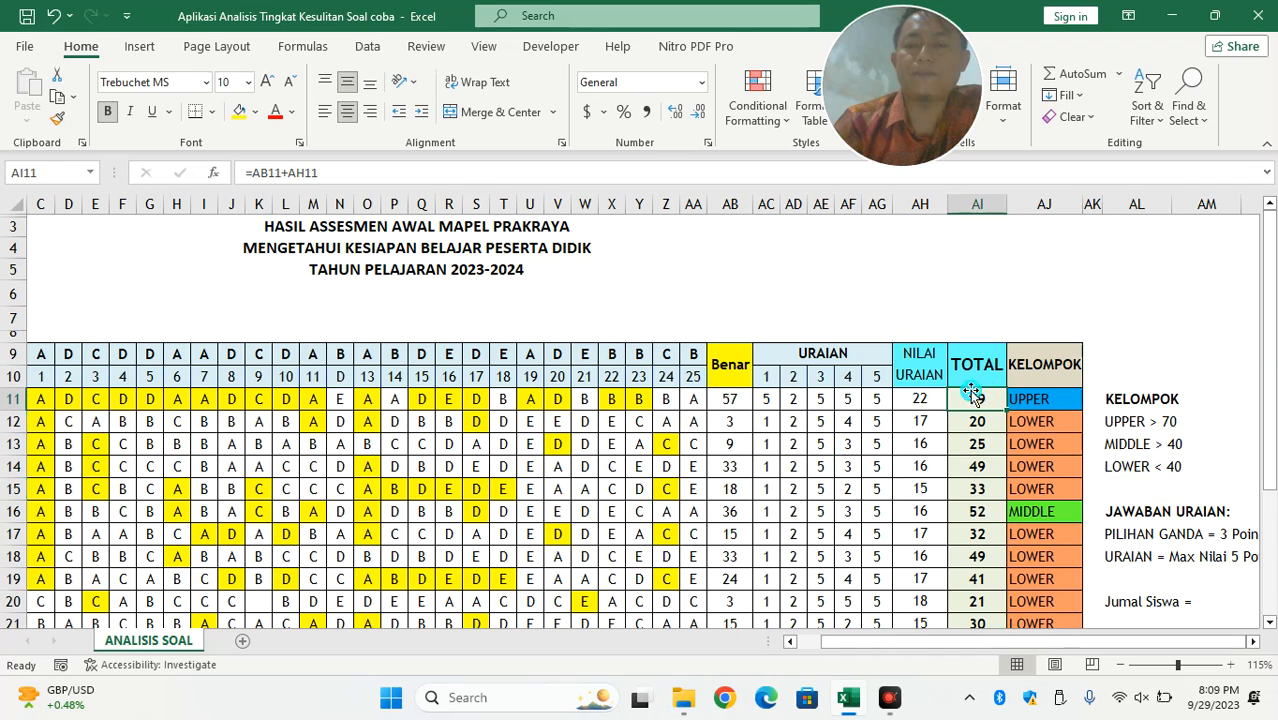
left_click(1020, 398)
left_click(307, 173)
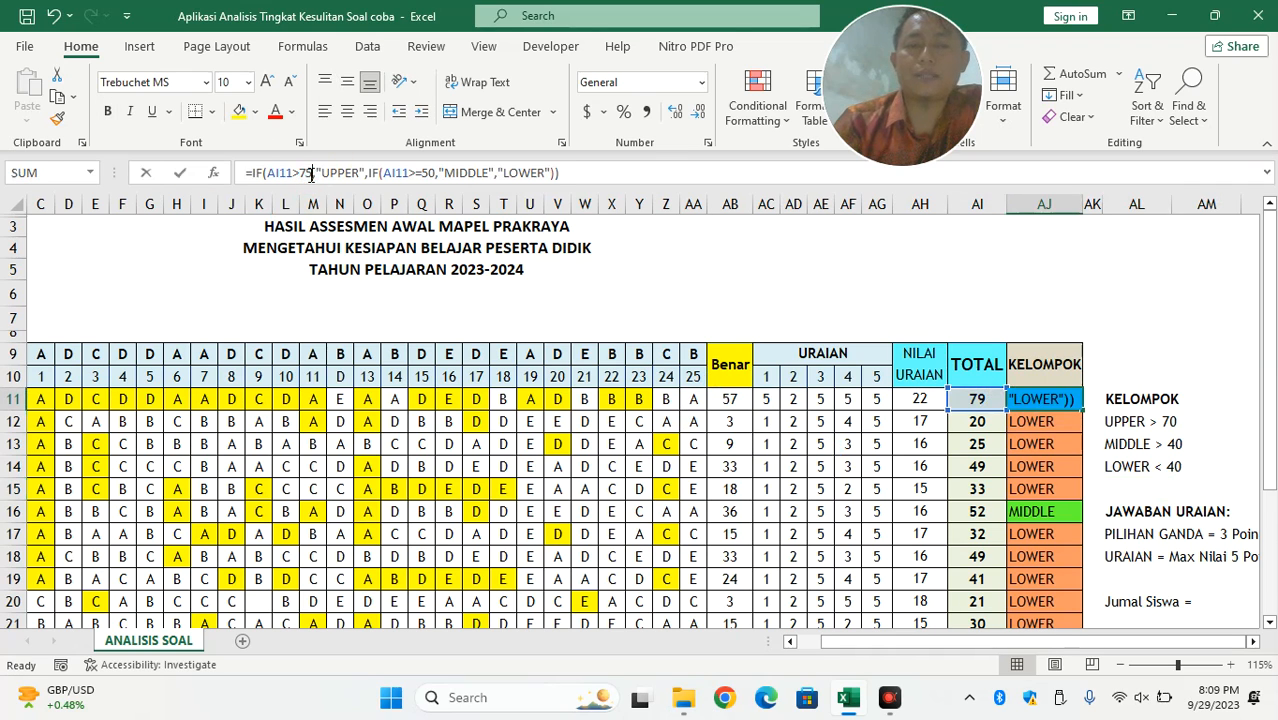
type("0")
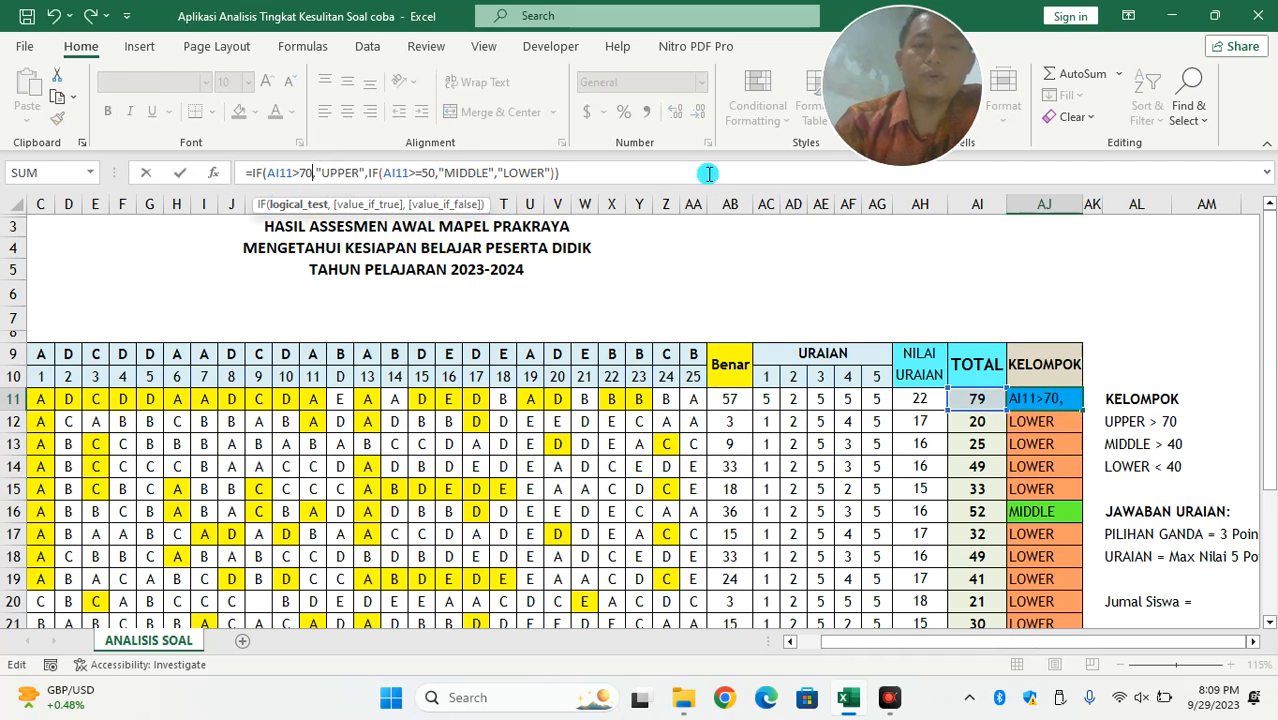
left_click(423, 172)
key("BackSpace")
double_click(424, 172)
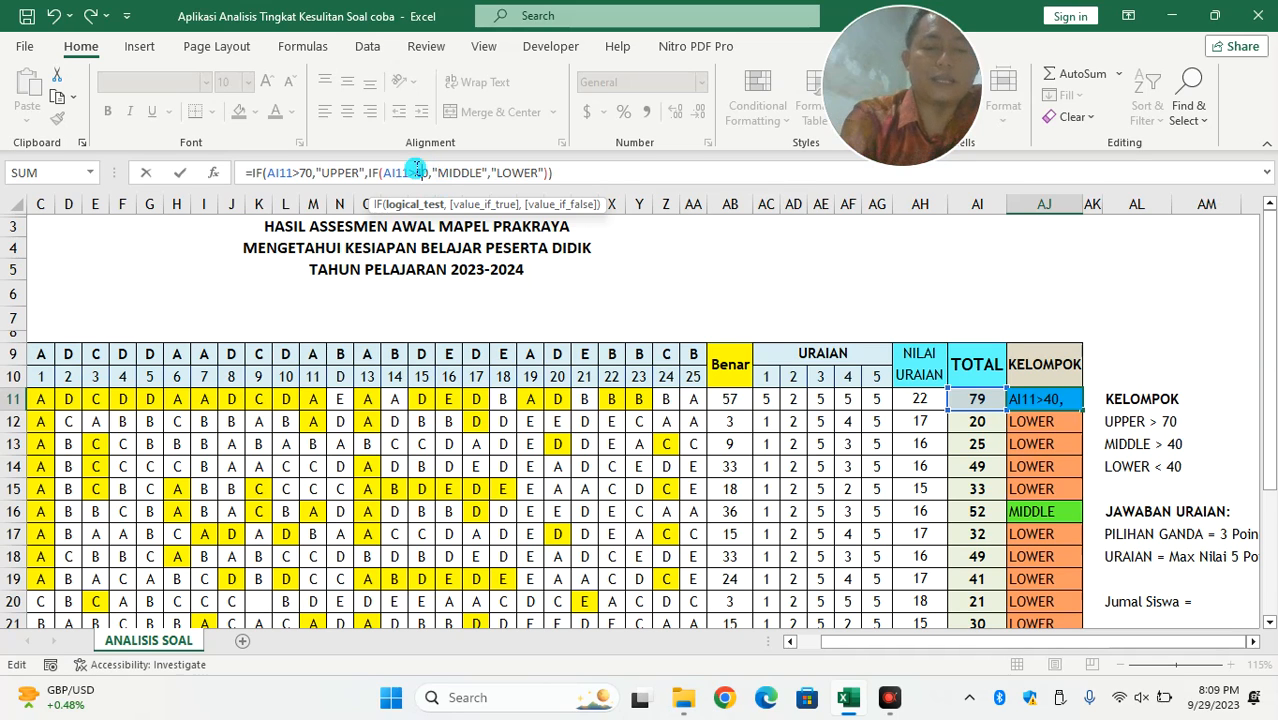
type("40")
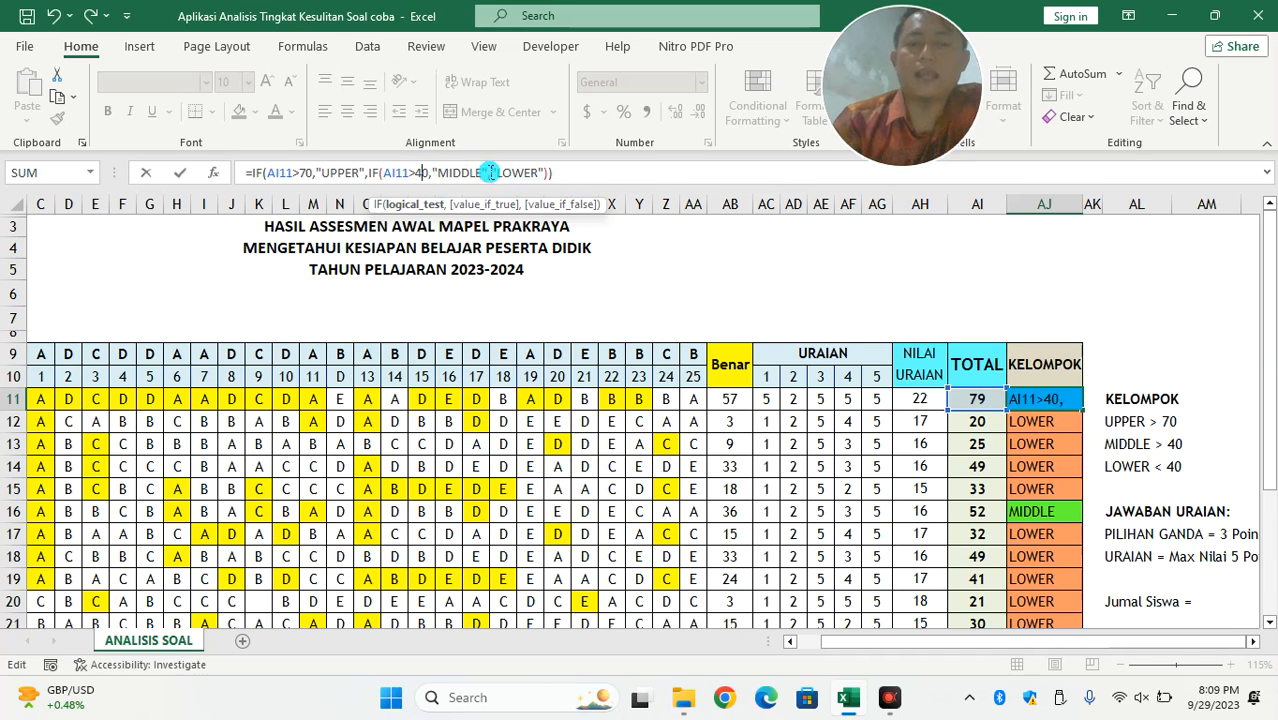
key("Return")
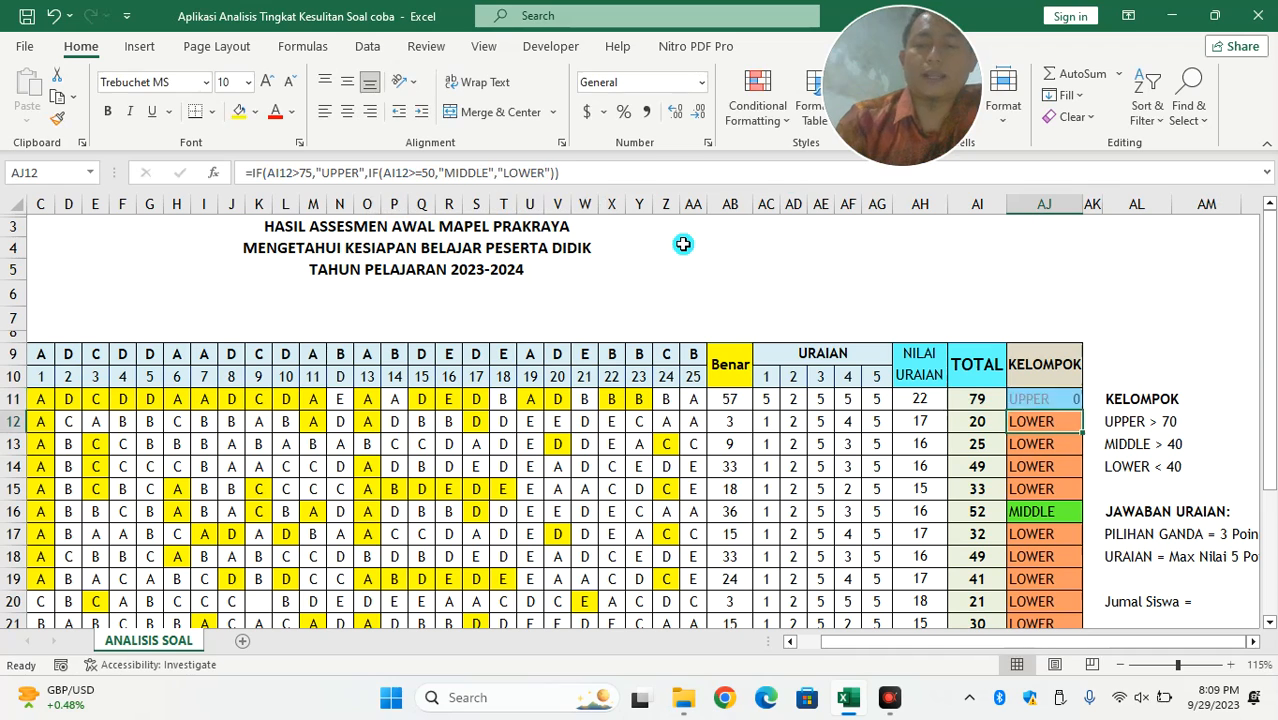
Fill the updated AJ11 formula down the KELOMPOK column to row 25 and review the resulting groups.
left_click(1066, 401)
double_click(1082, 410)
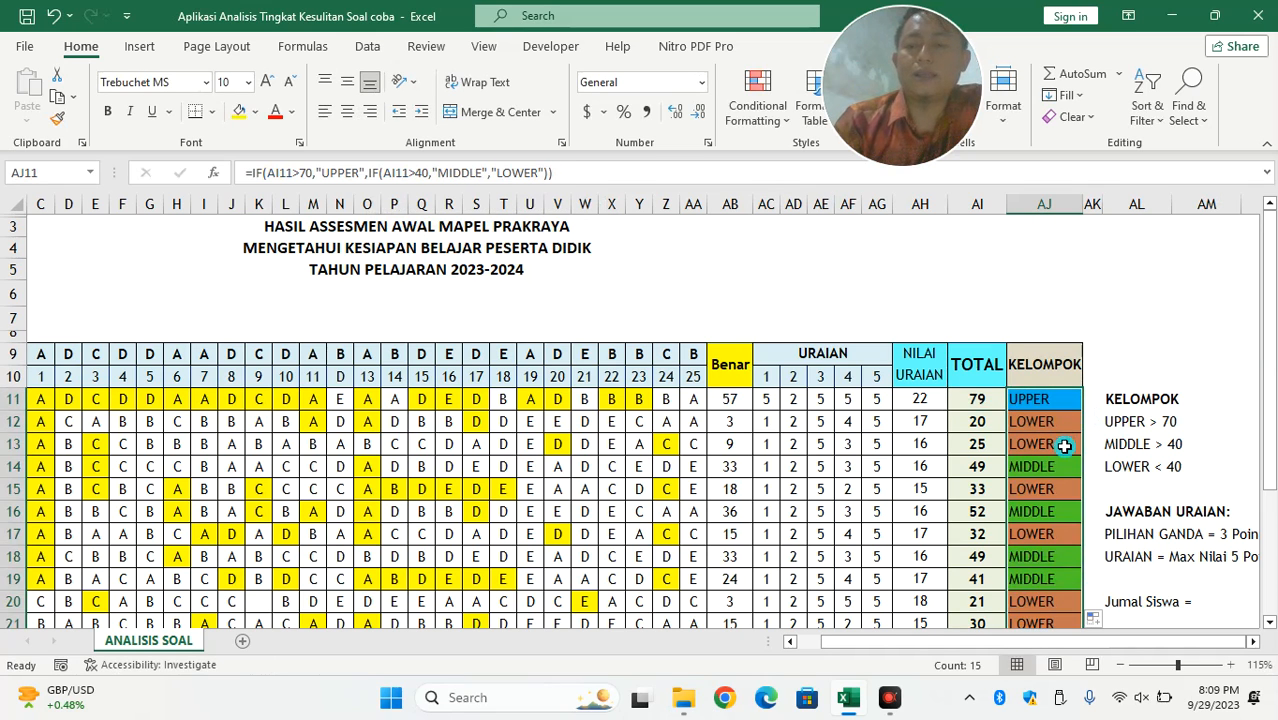
scroll(1058, 433, "down", 1)
scroll(1058, 433, "down", 2)
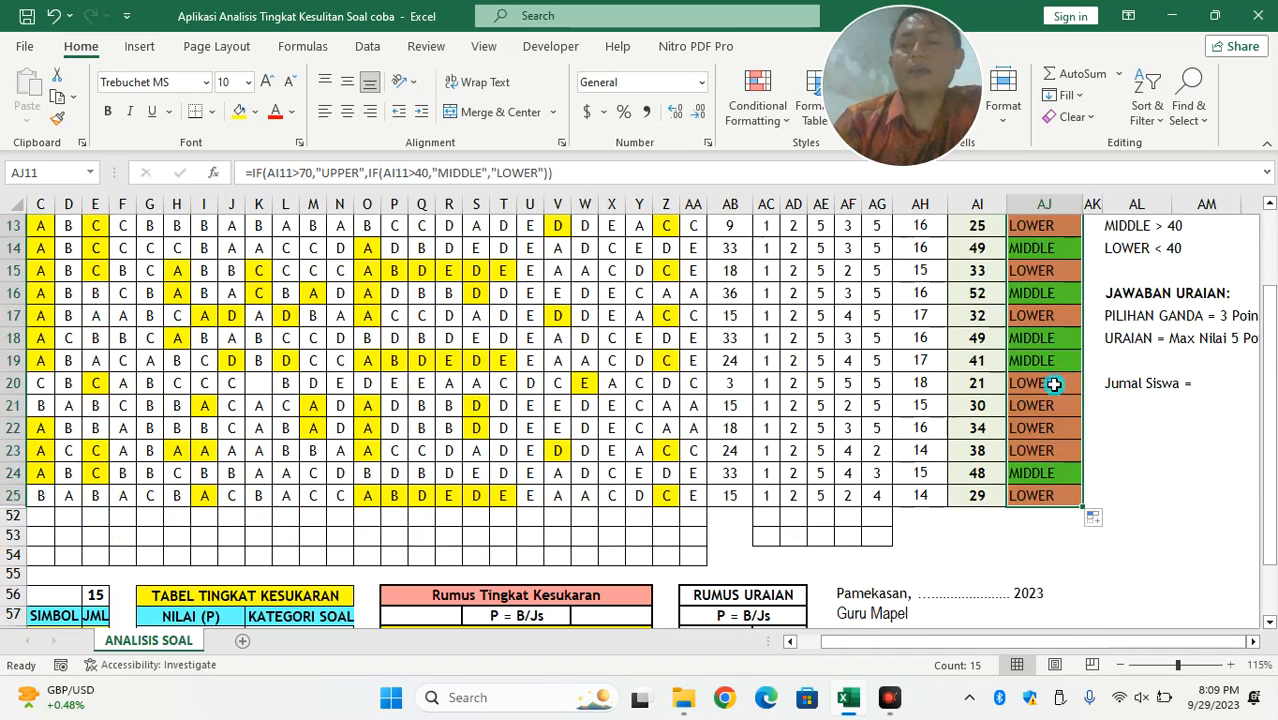
scroll(1038, 394, "up", 2)
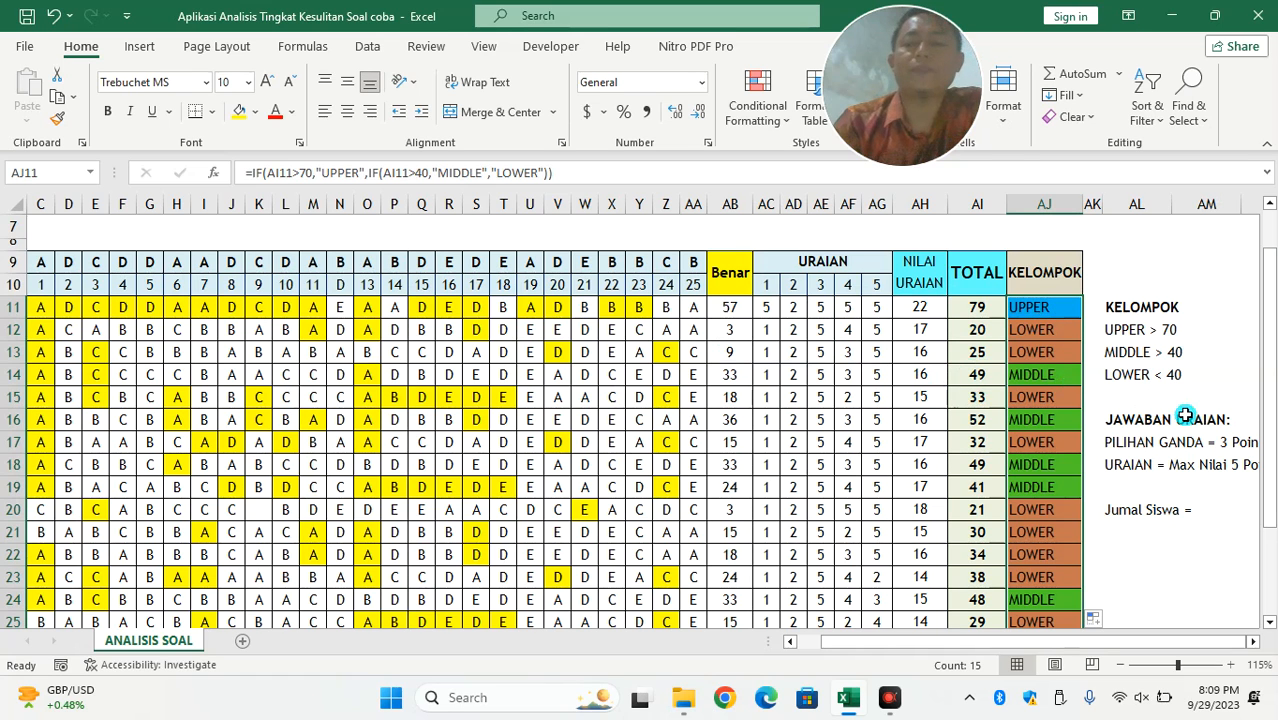
Count the correct answers for question 1 in C52 with =SUMPRODUCT(--(C11:C25=C9)).
scroll(827, 400, "down", 5)
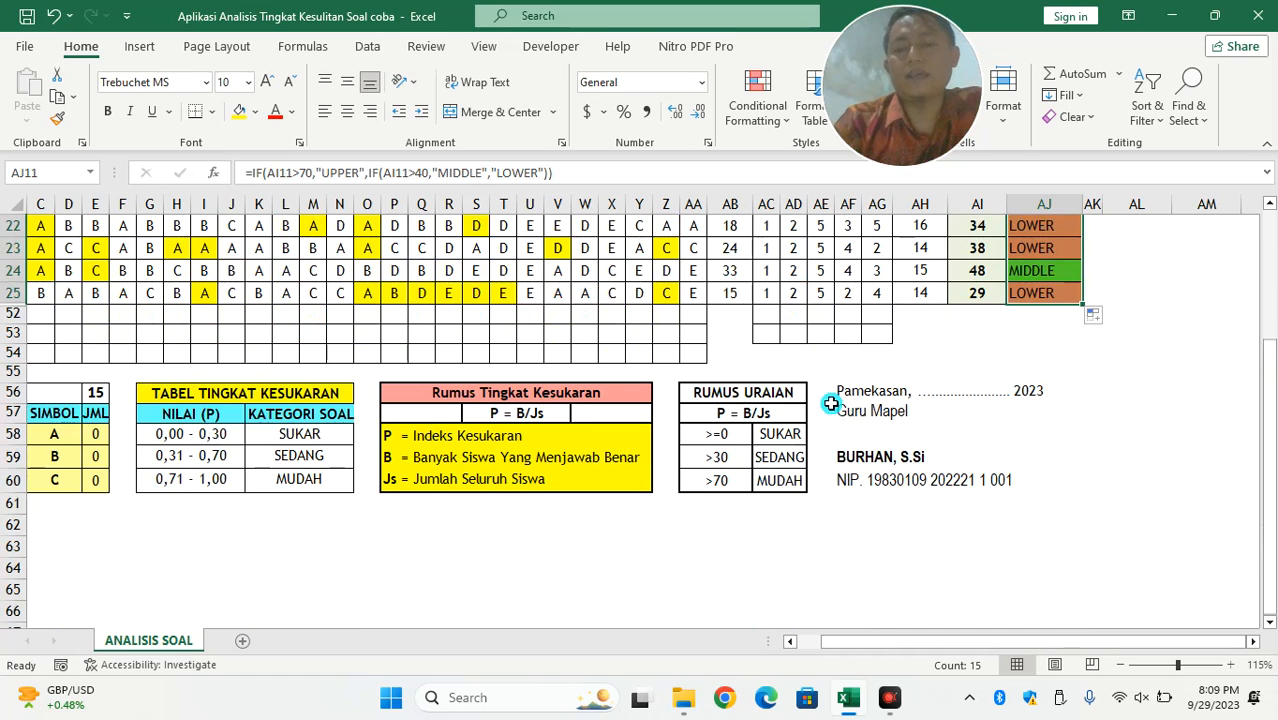
left_click_drag(940, 641, 807, 645)
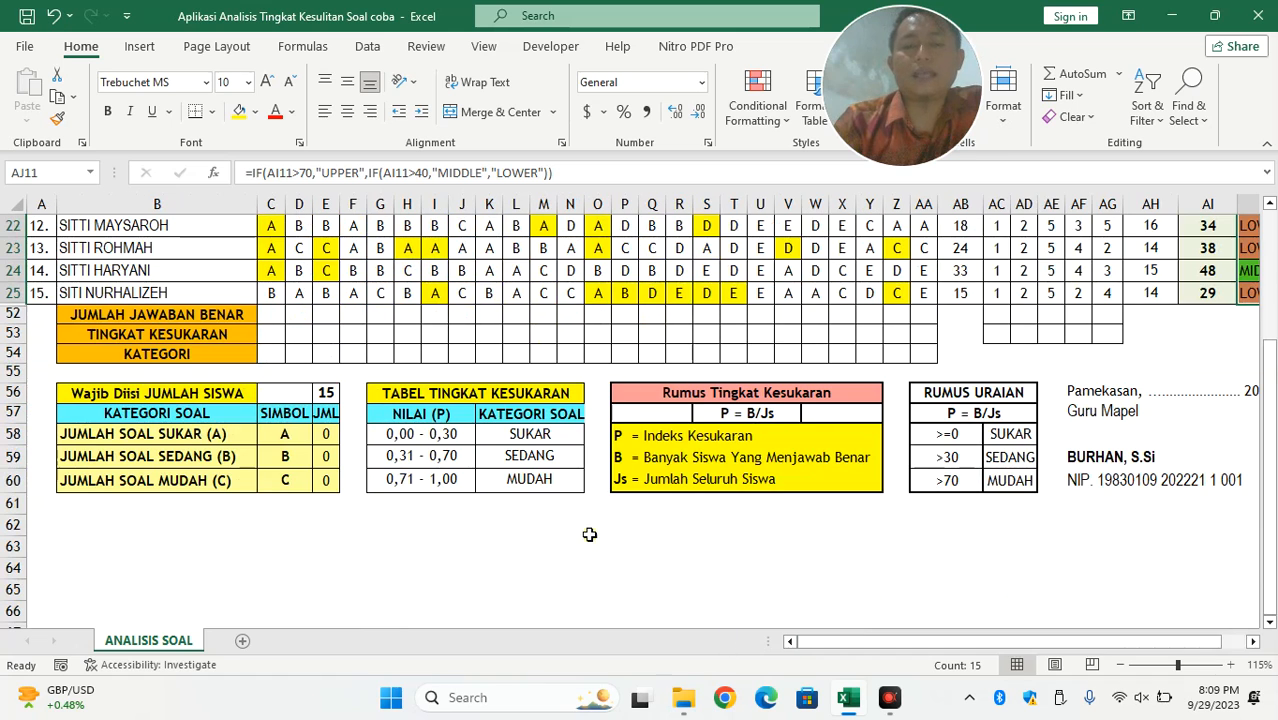
left_click(270, 315)
scroll(270, 320, "up", 2)
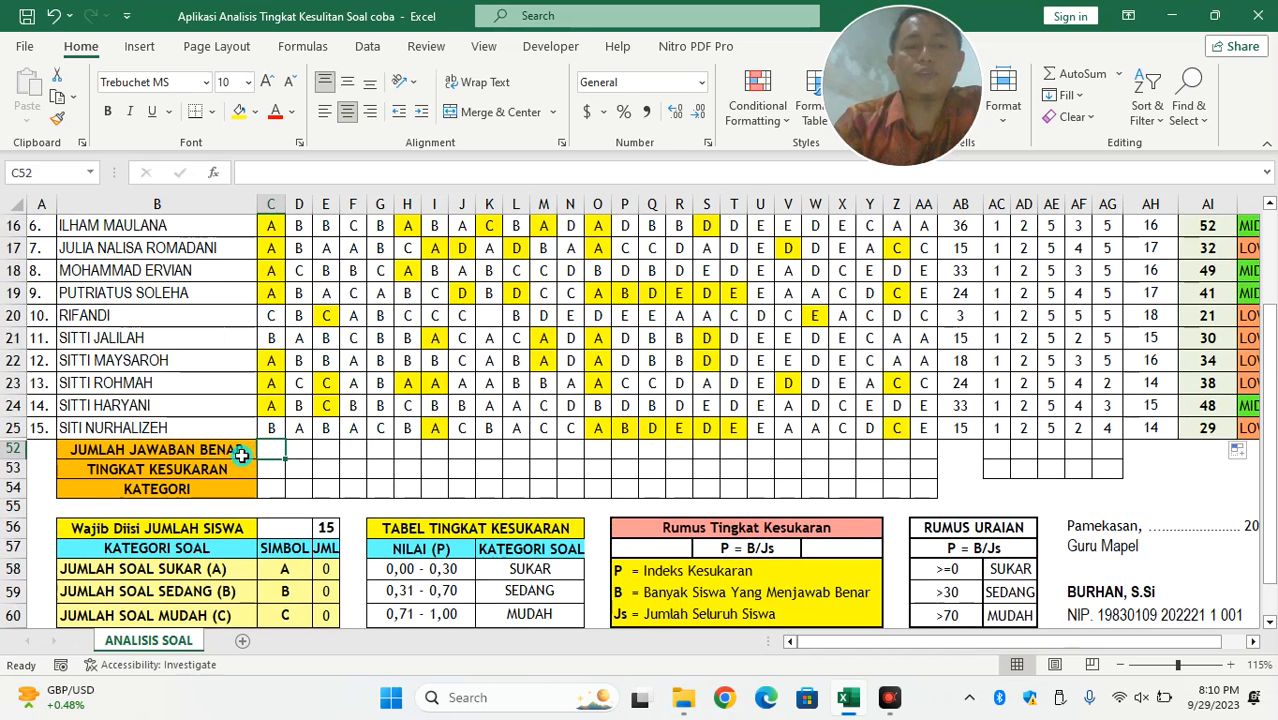
type("=")
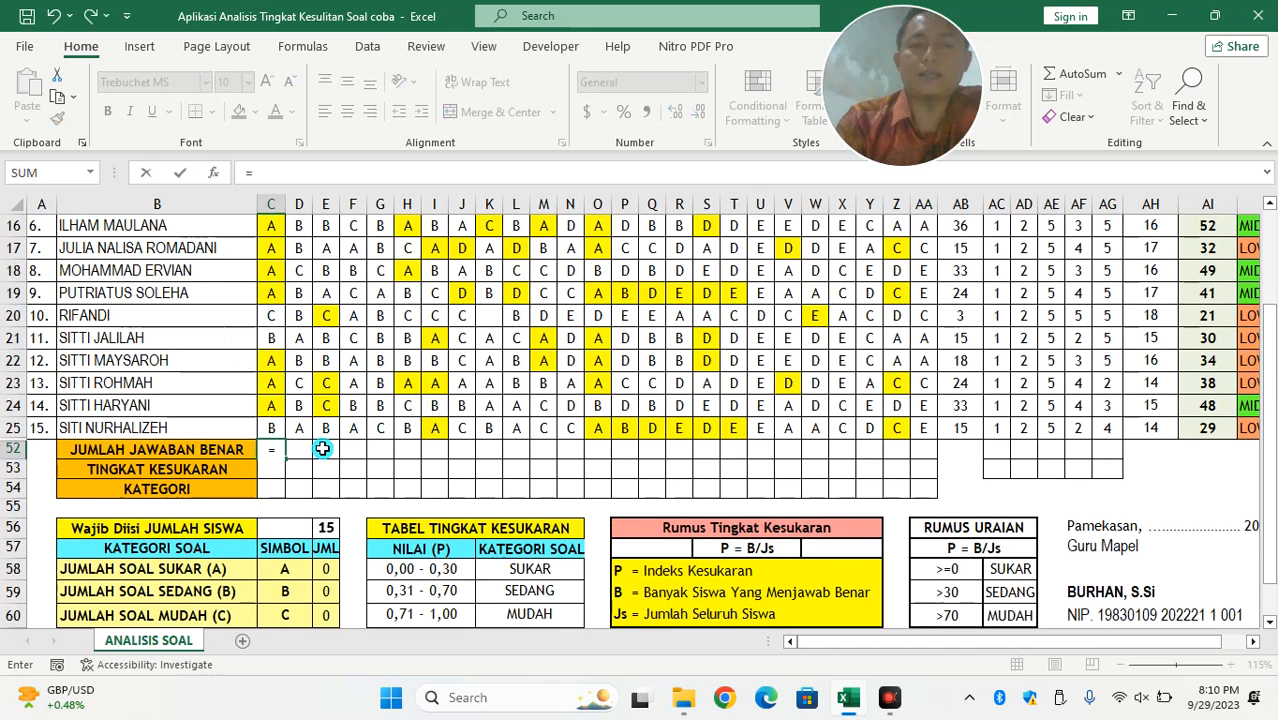
type("SUMP")
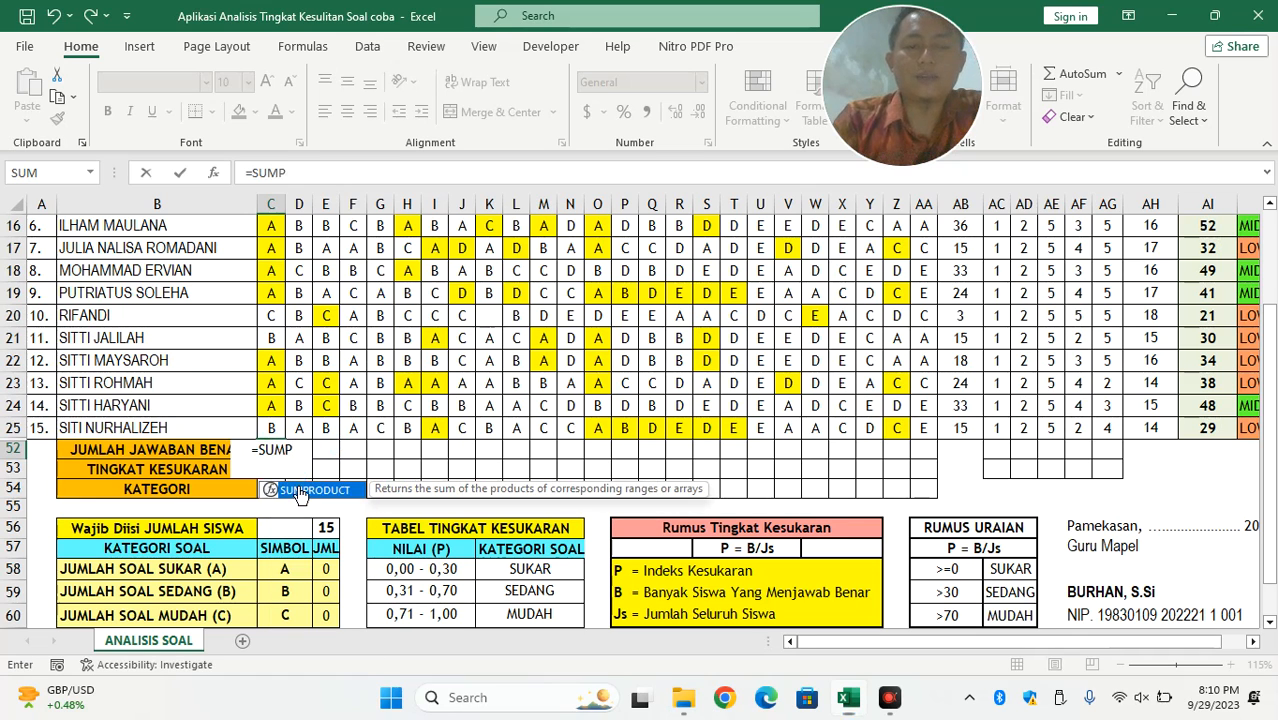
double_click(298, 494)
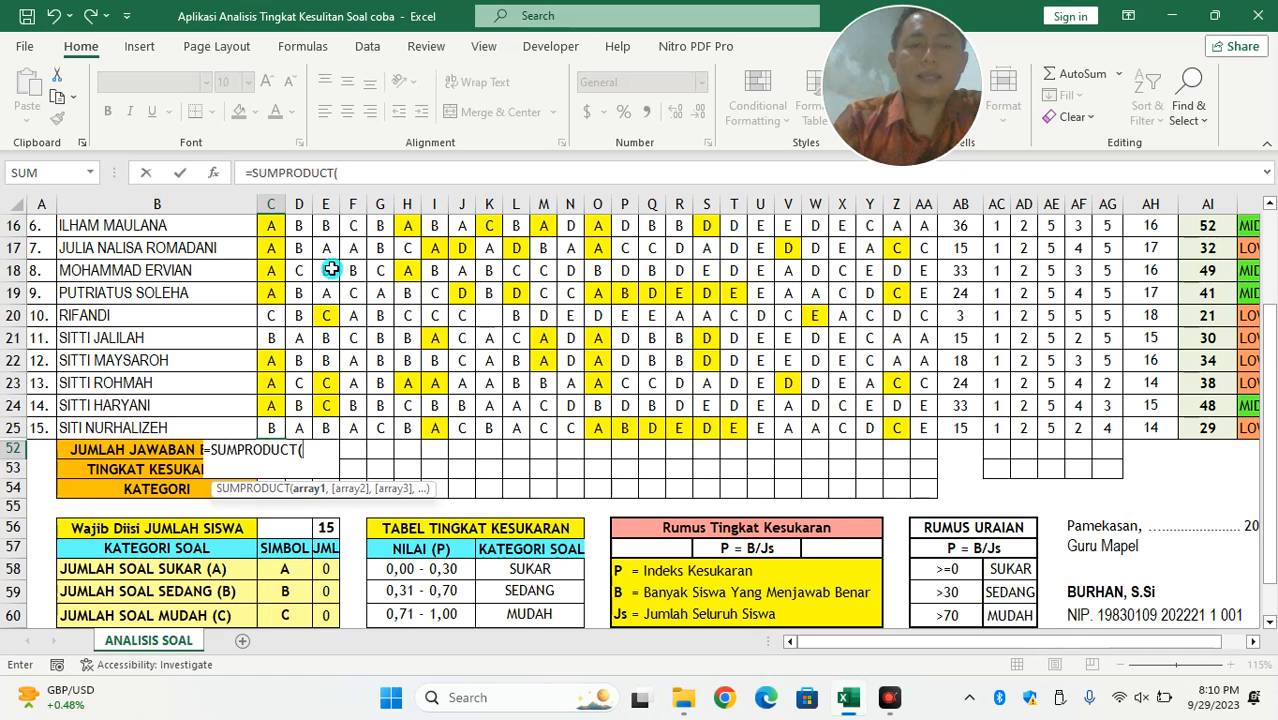
left_click(391, 175)
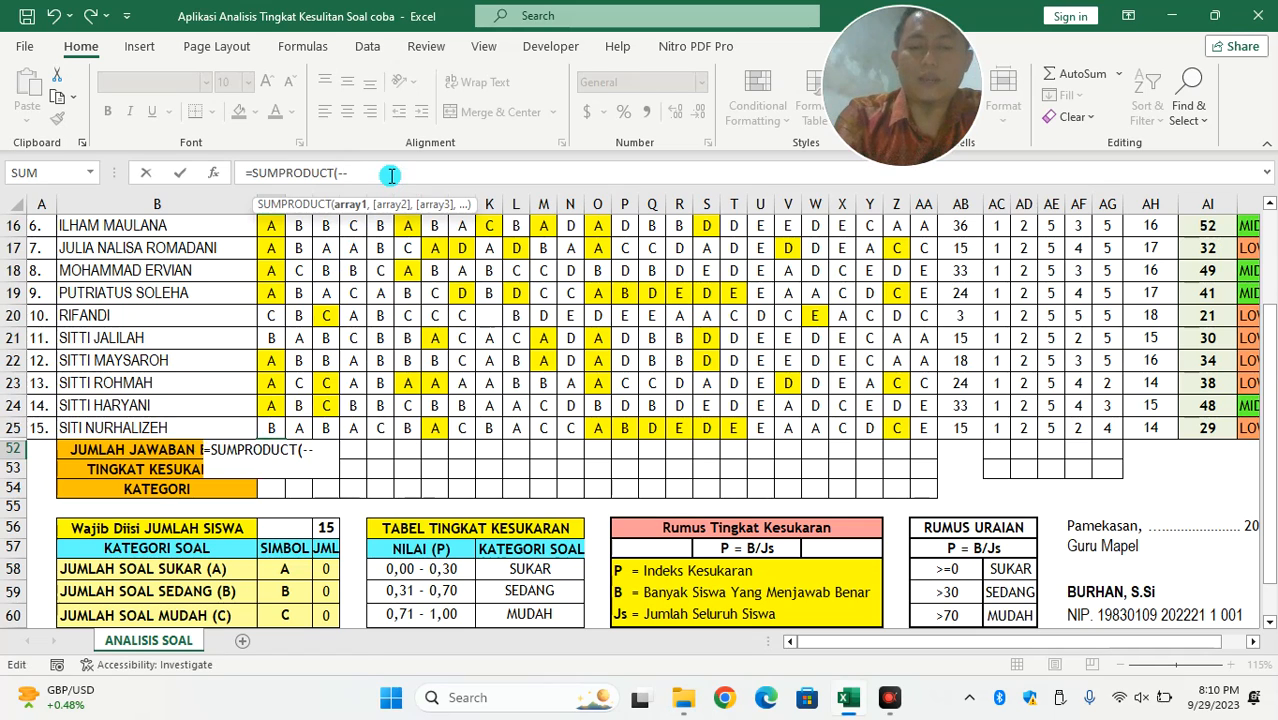
scroll(371, 362, "up", 3)
left_click_drag(276, 307, 282, 452)
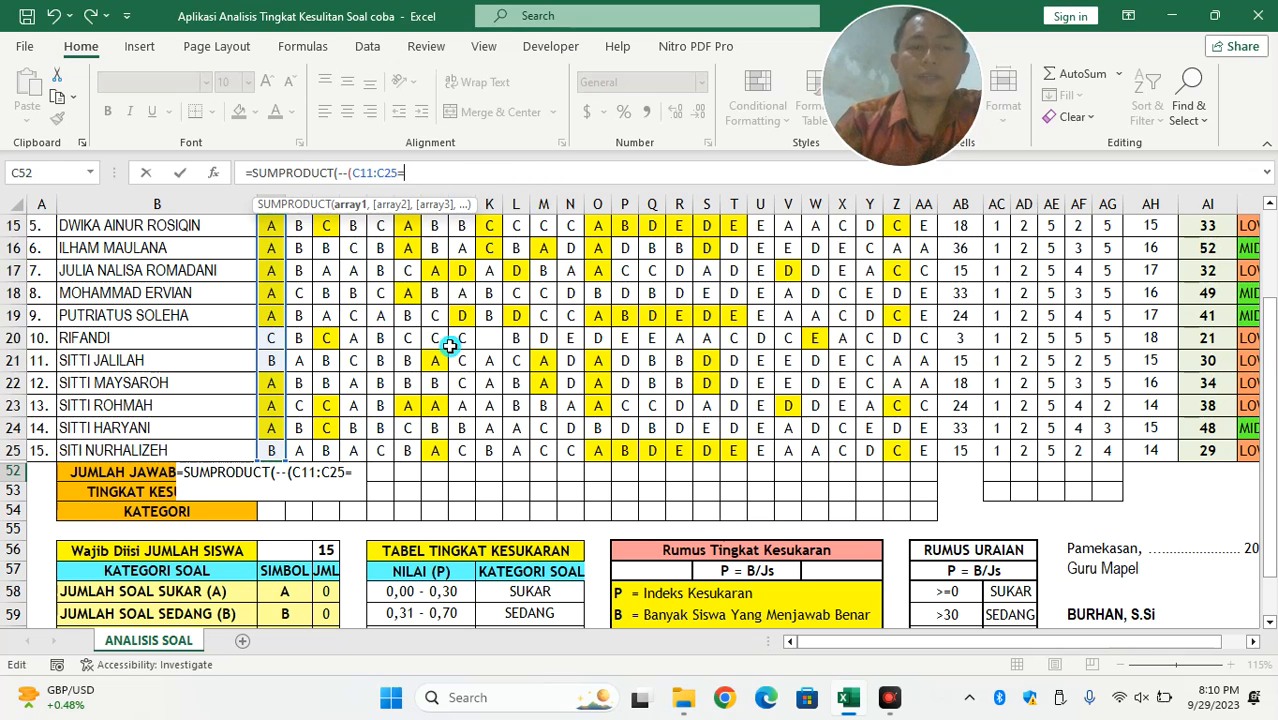
scroll(440, 340, "up", 3)
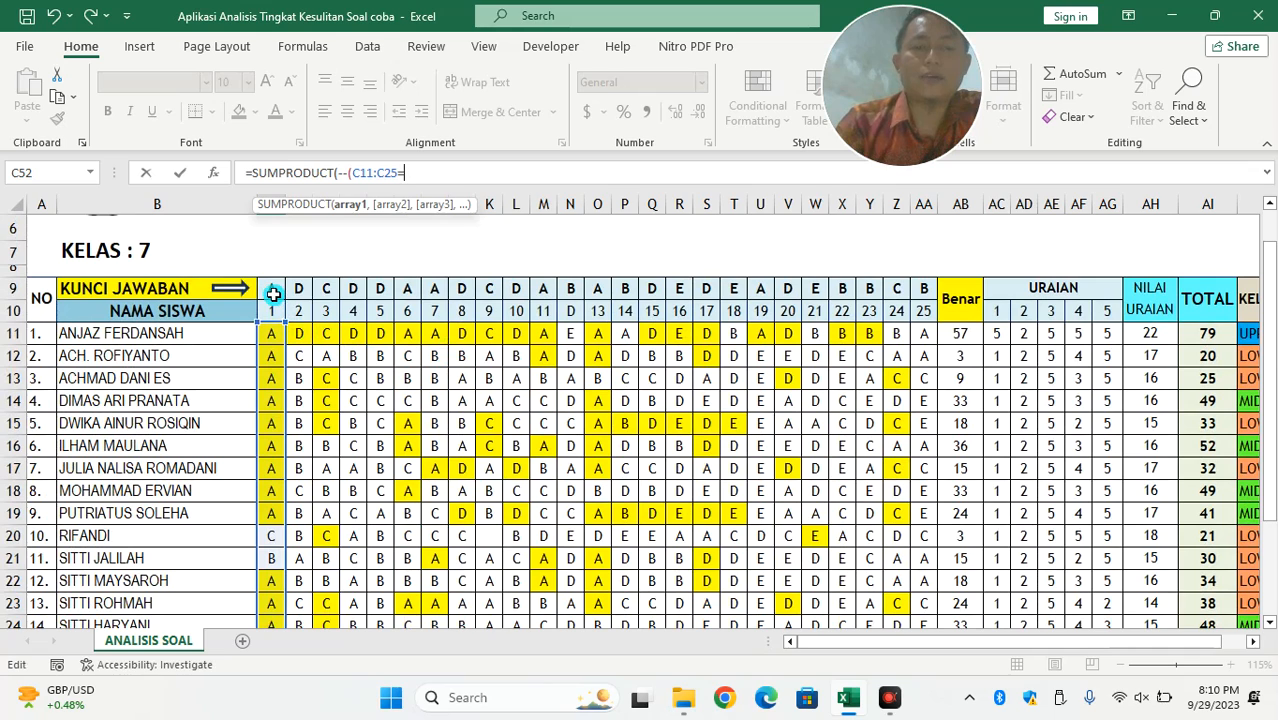
left_click(272, 290)
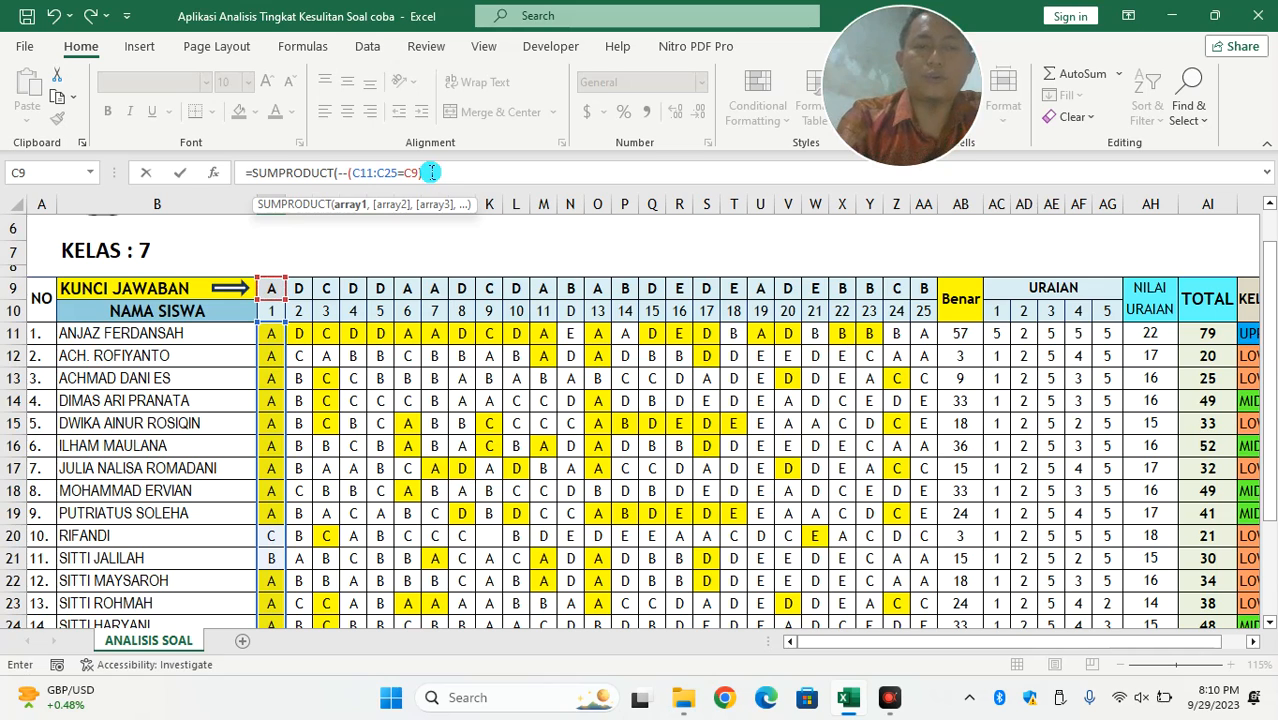
type(")")
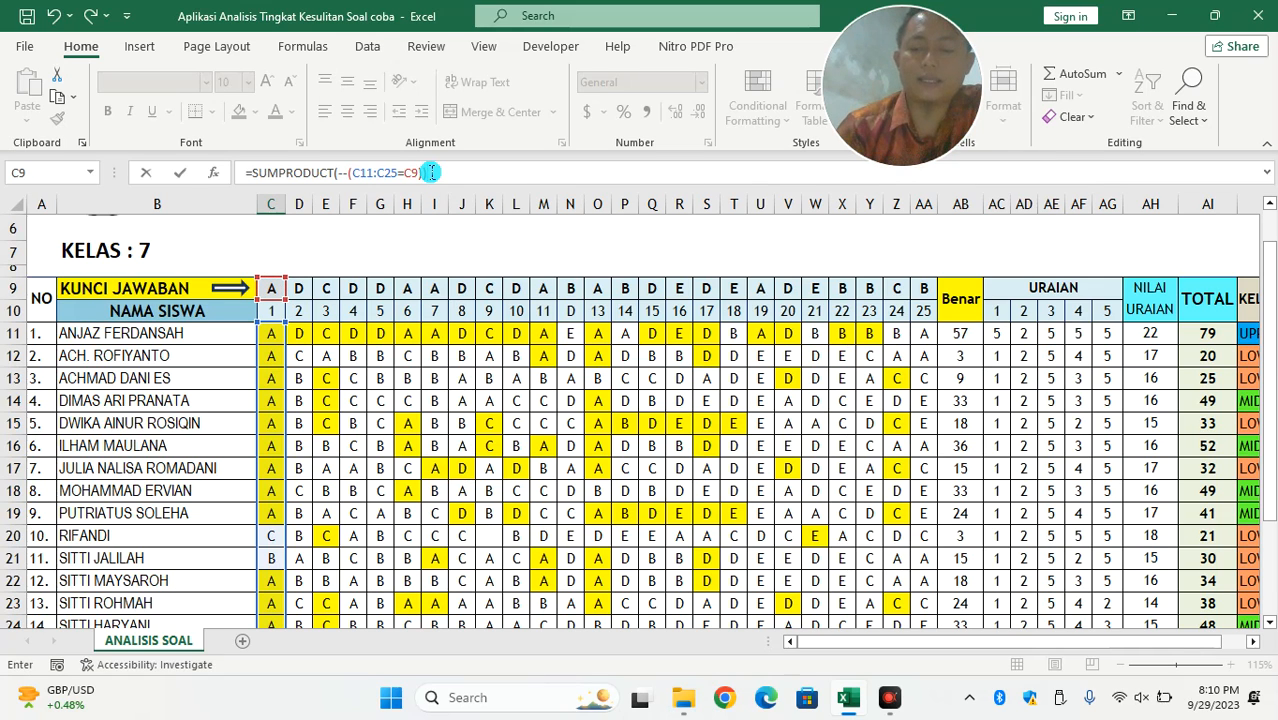
key("Return")
Fill the C52 formula across the JUMLAH JAWABAN BENAR row to AA52.
scroll(330, 420, "down", 1)
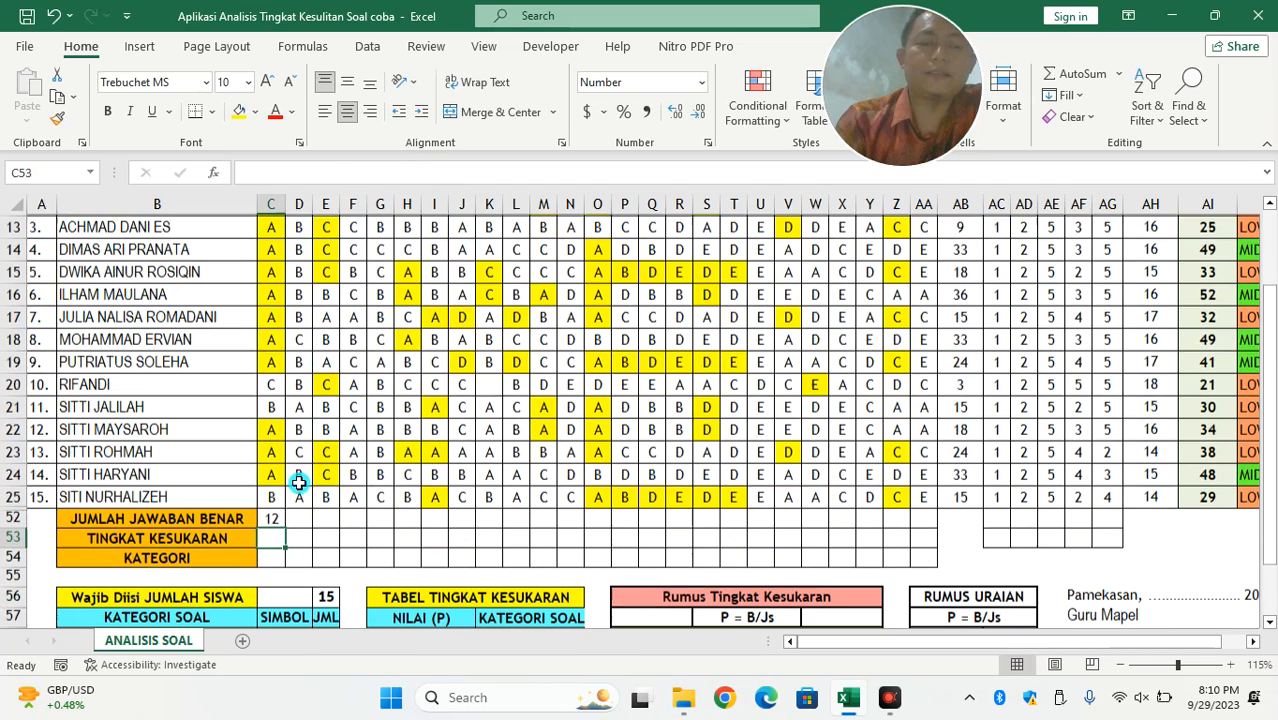
left_click(281, 520)
left_click_drag(286, 528, 929, 522)
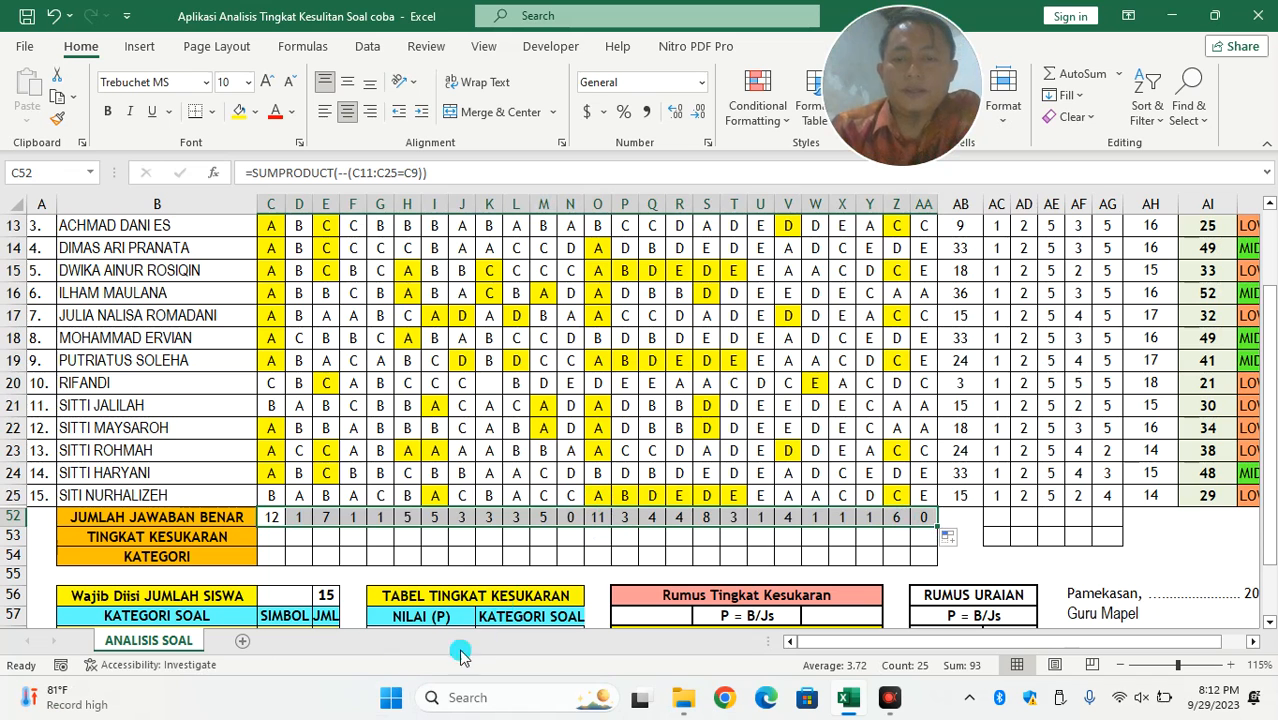
Check the copied formula in AA52 and compare the correct-answer counts with the answer key and highlighted student answers.
left_click(925, 517)
scroll(927, 460, "up", 4)
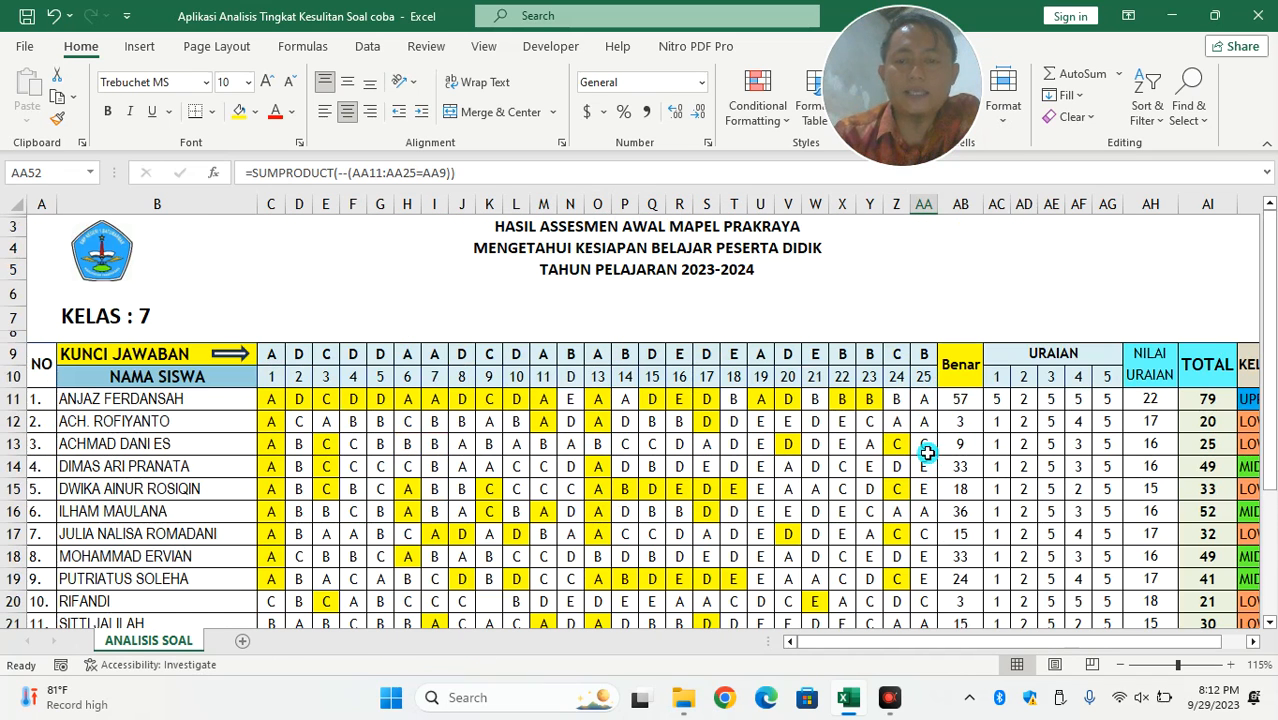
scroll(927, 445, "down", 3)
left_click(385, 584)
left_click(373, 253)
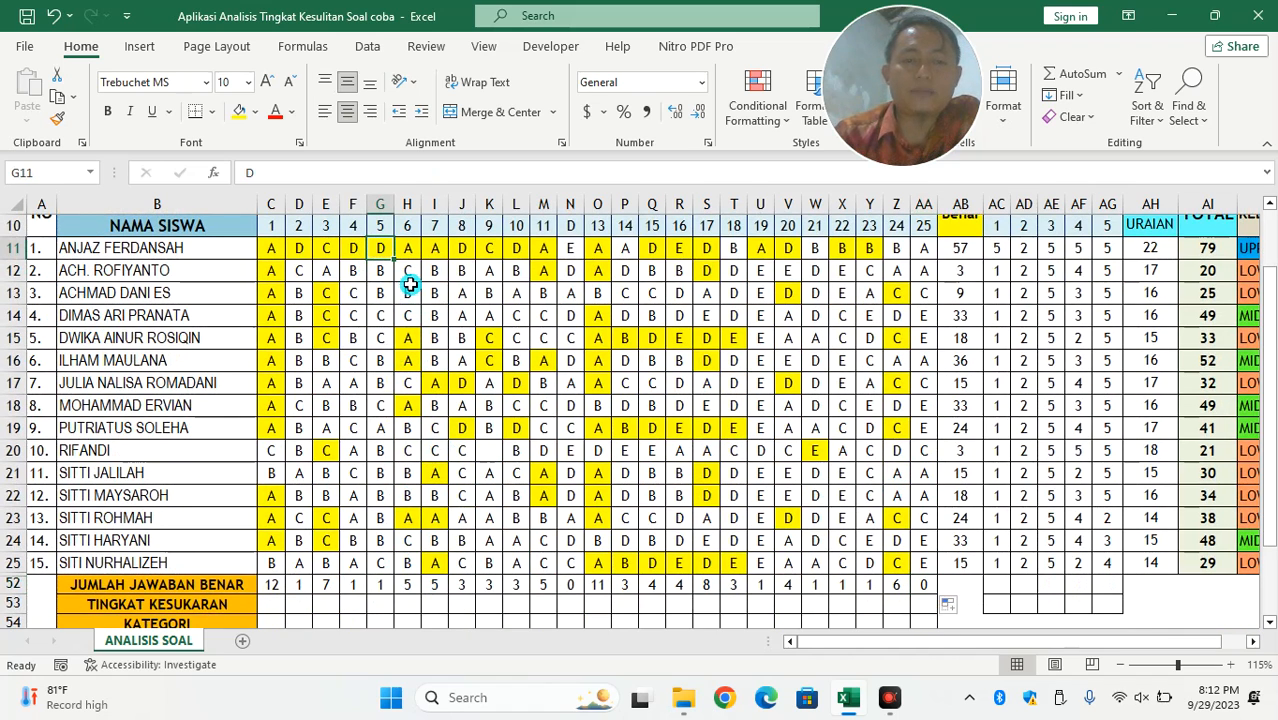
scroll(408, 285, "up", 1)
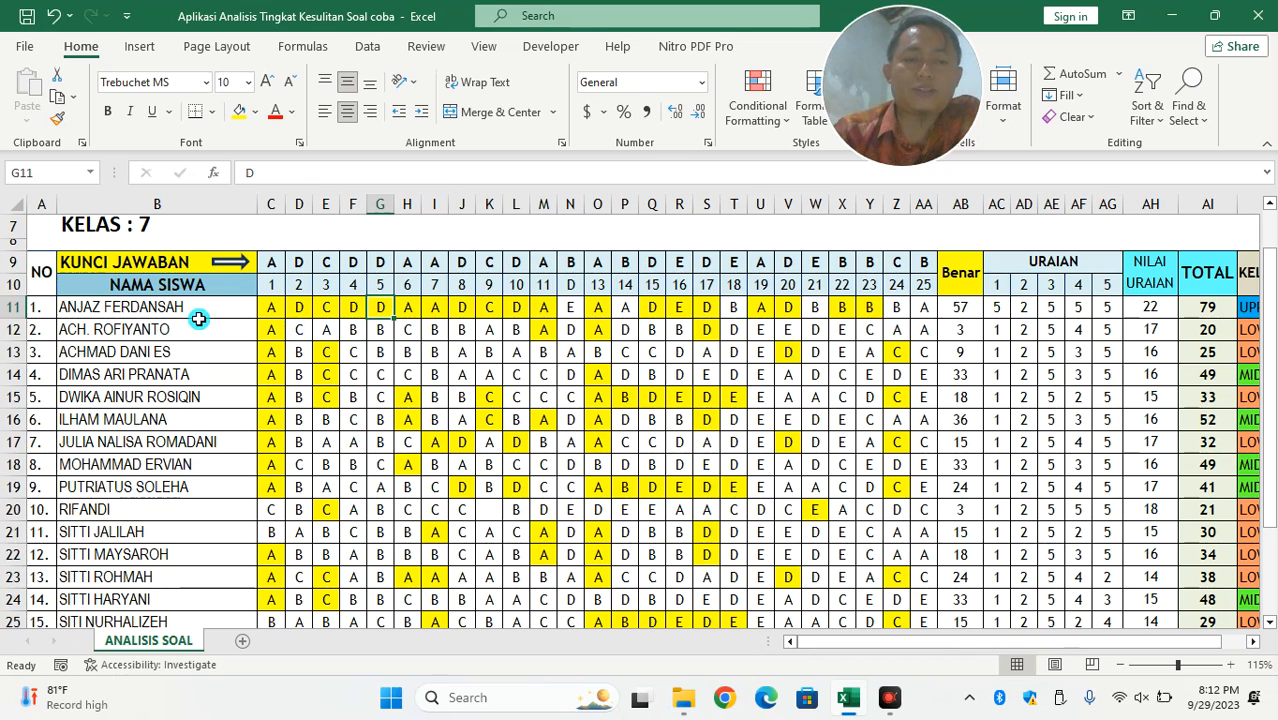
scroll(405, 525, "down", 2)
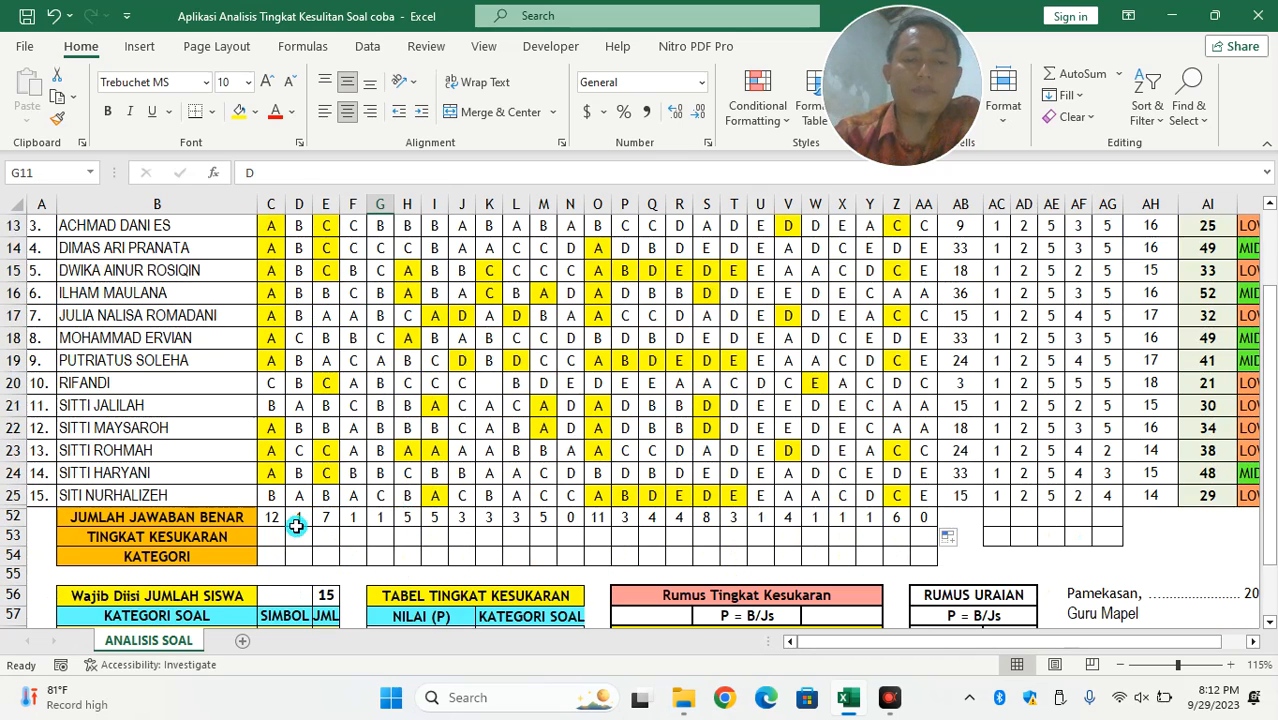
scroll(280, 520, "down", 1)
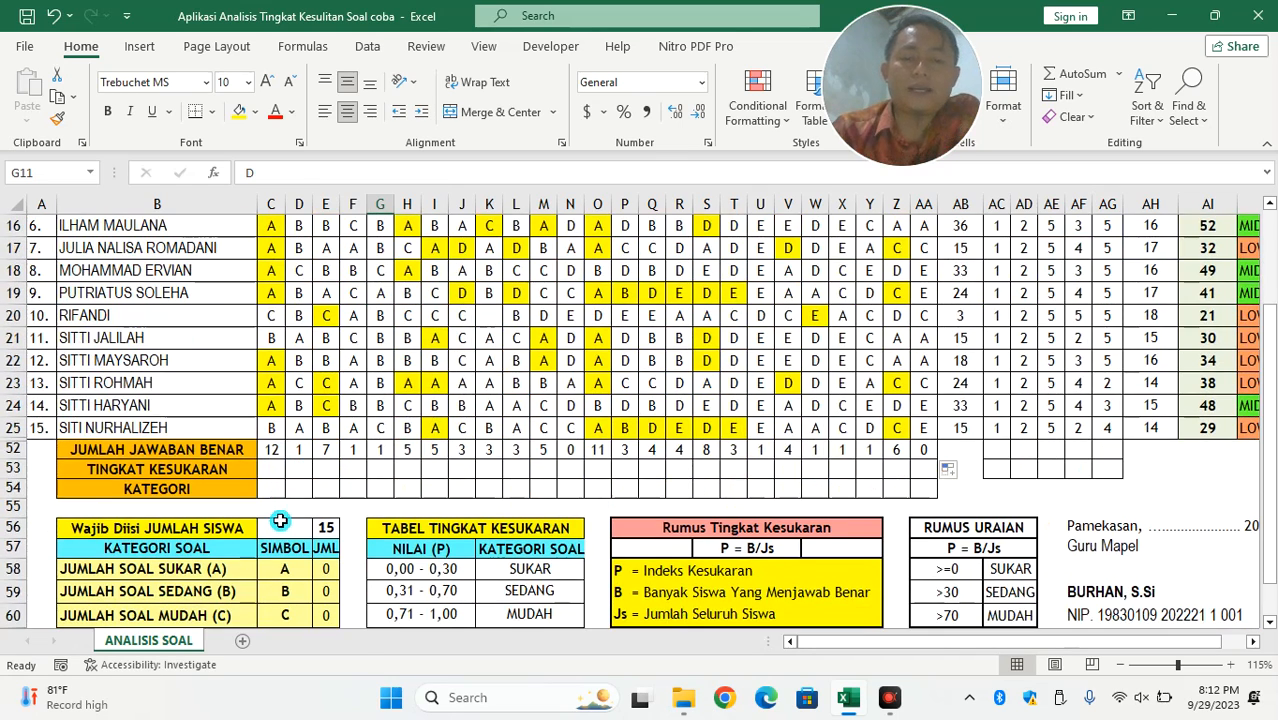
Review the P = B/Js rule and calculate question 1's difficulty index in C53 with =C52/E56.
left_click(277, 467)
left_click(721, 549)
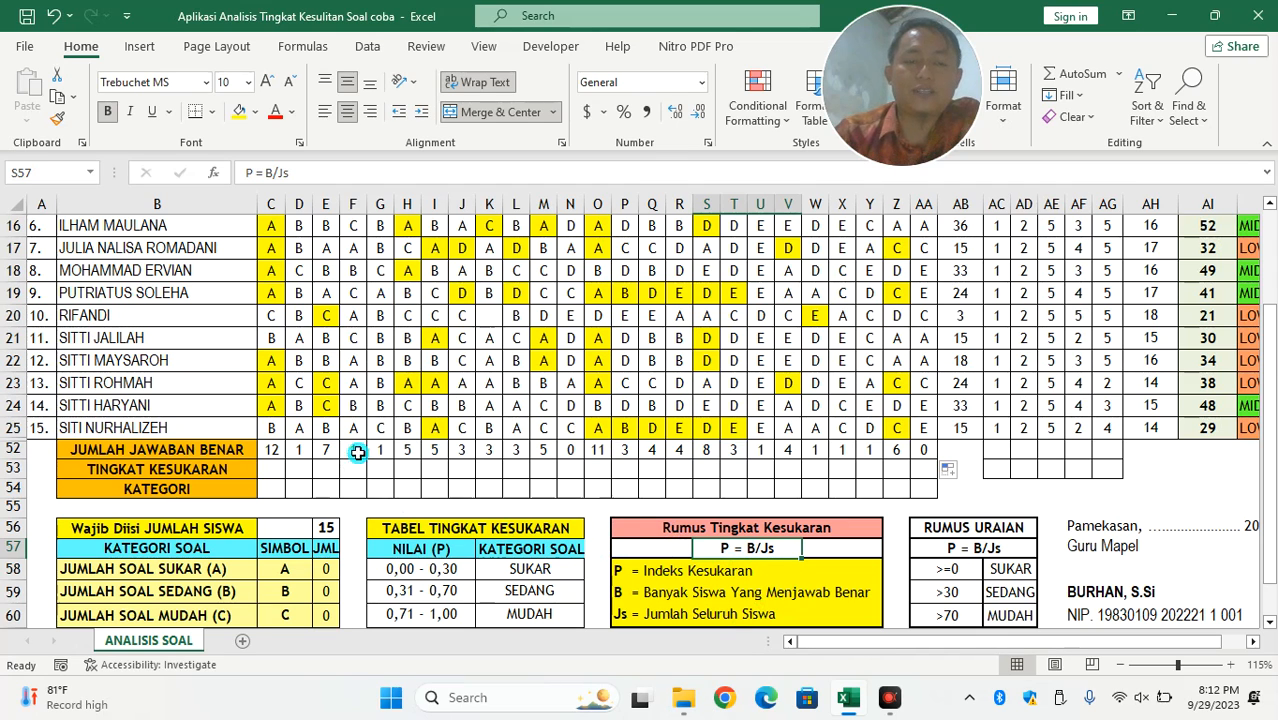
left_click(277, 468)
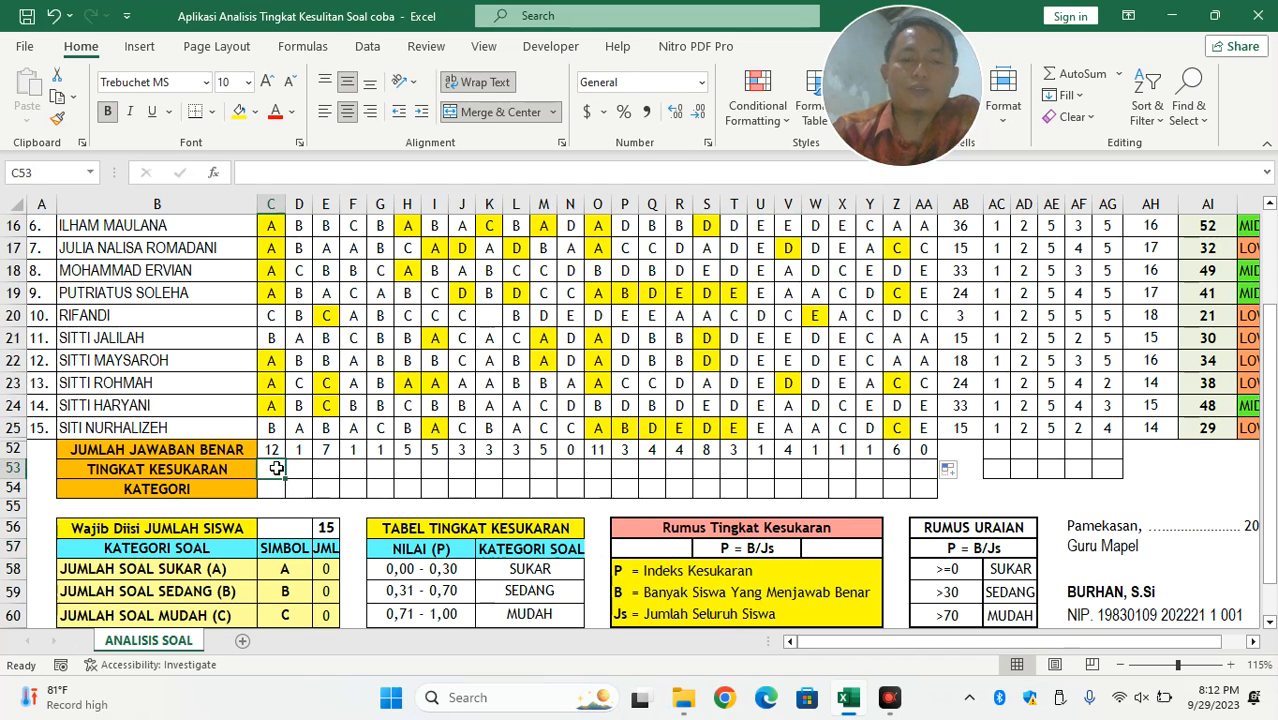
type("=")
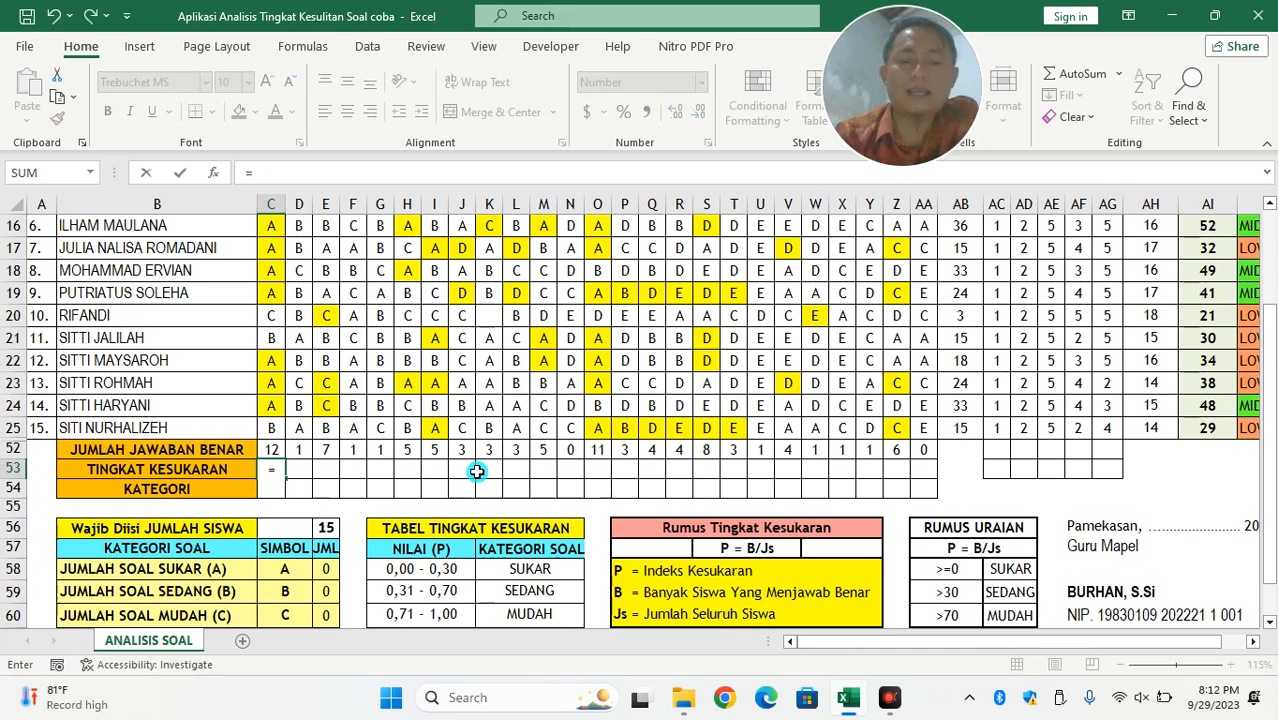
left_click(276, 449)
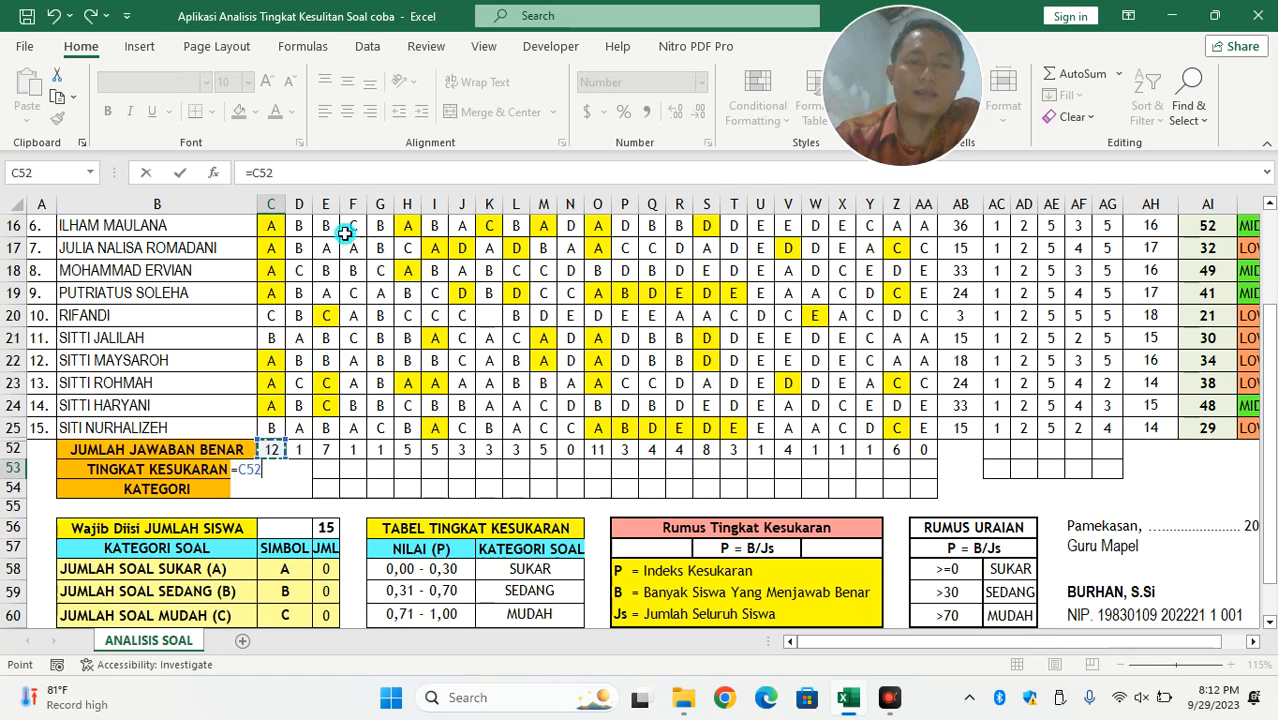
left_click(311, 176)
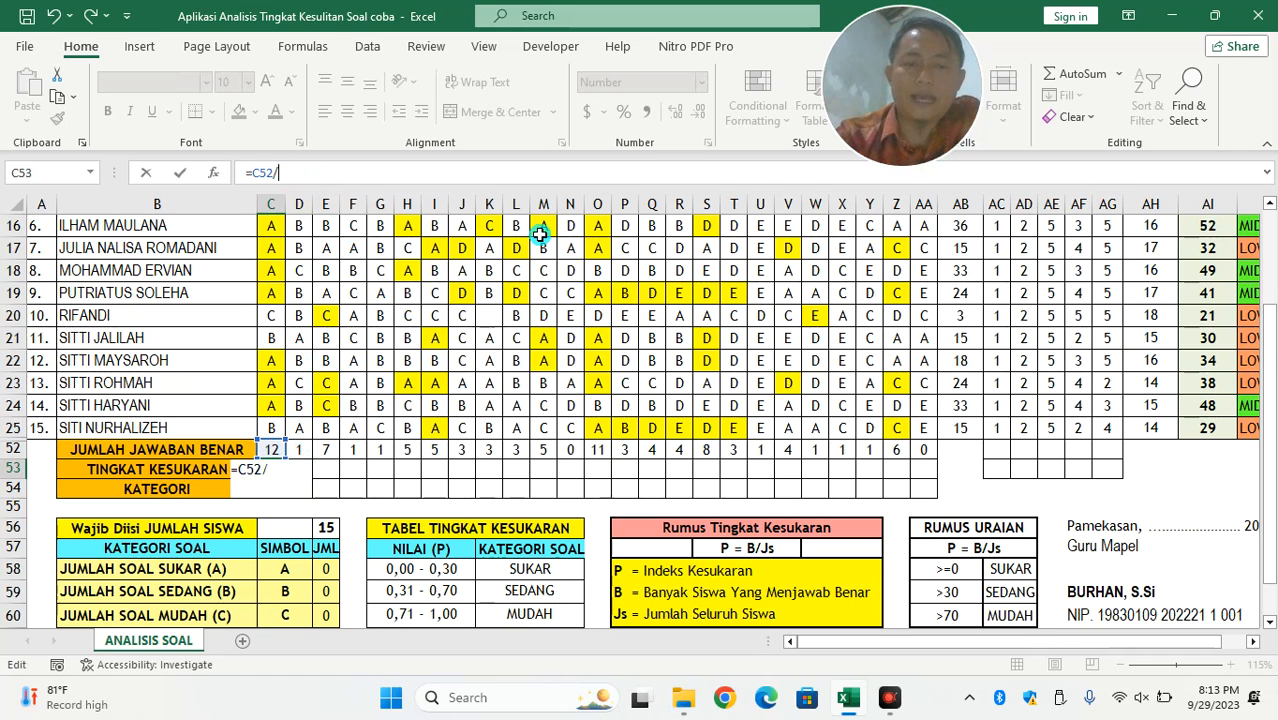
left_click(327, 528)
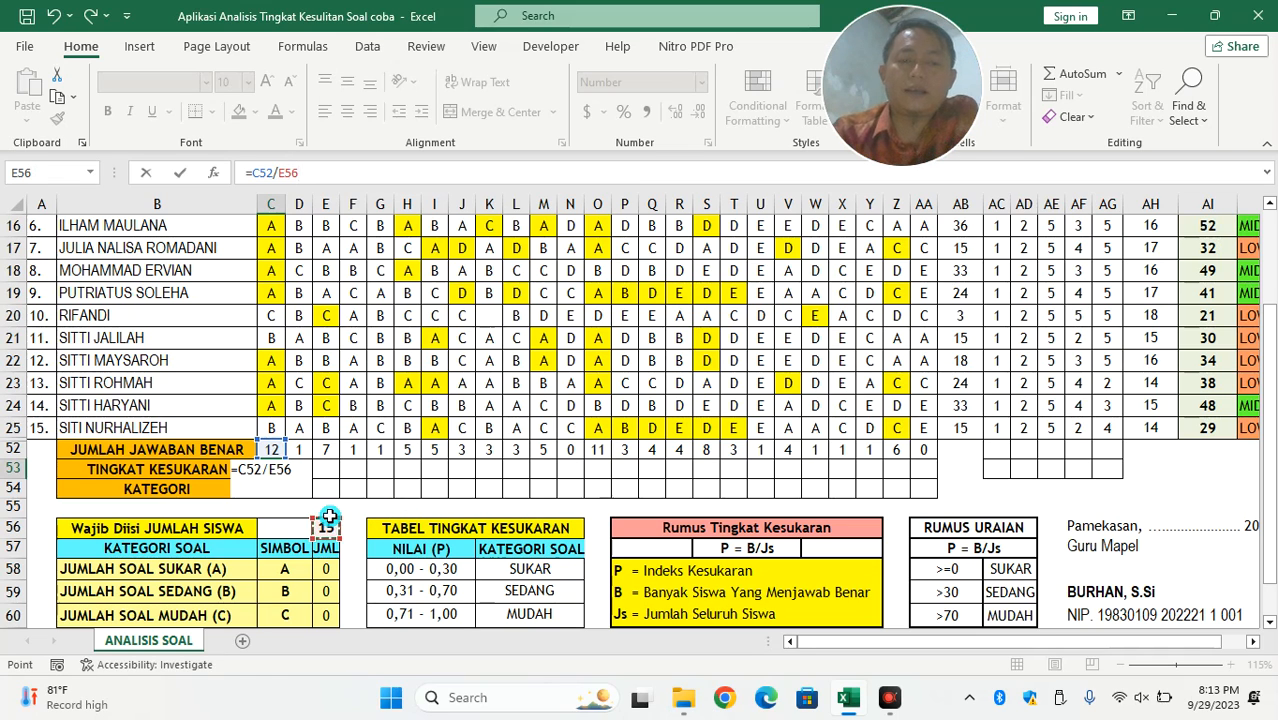
key("Return")
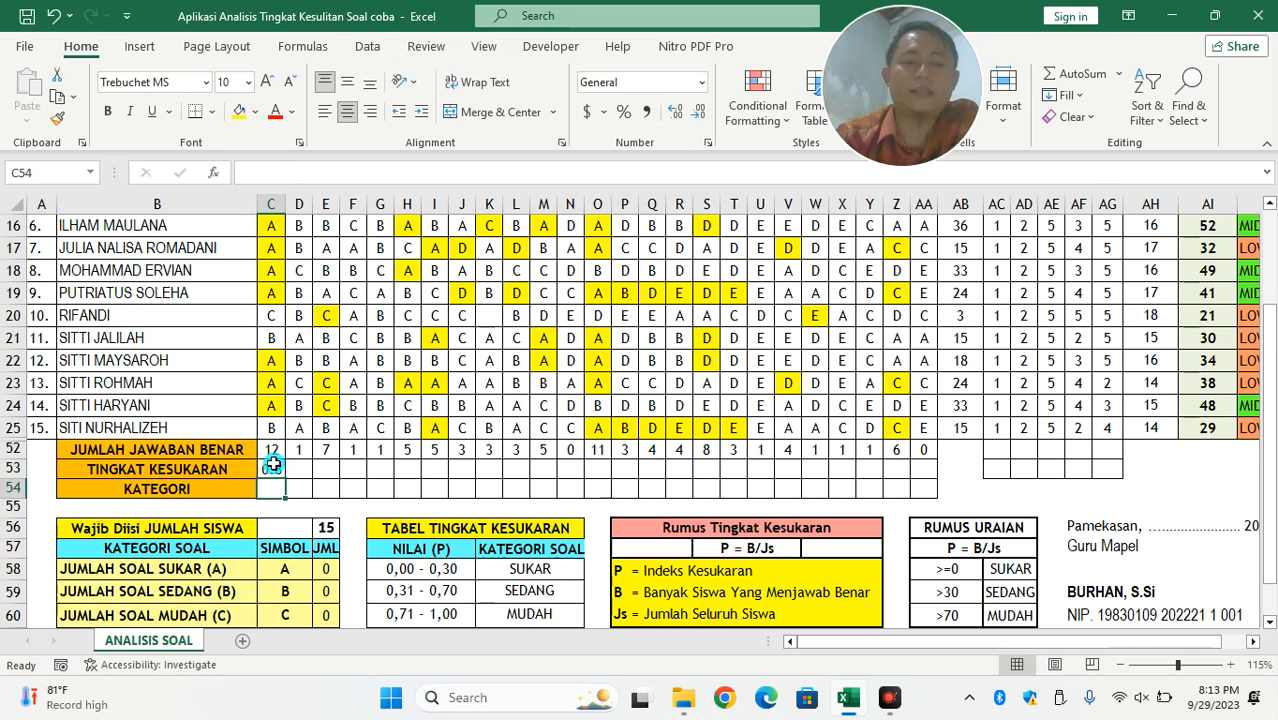
Try to fill the C53 difficulty formula across the TINGKAT KESUKARAN row to AA53.
left_click(274, 468)
left_click(274, 528)
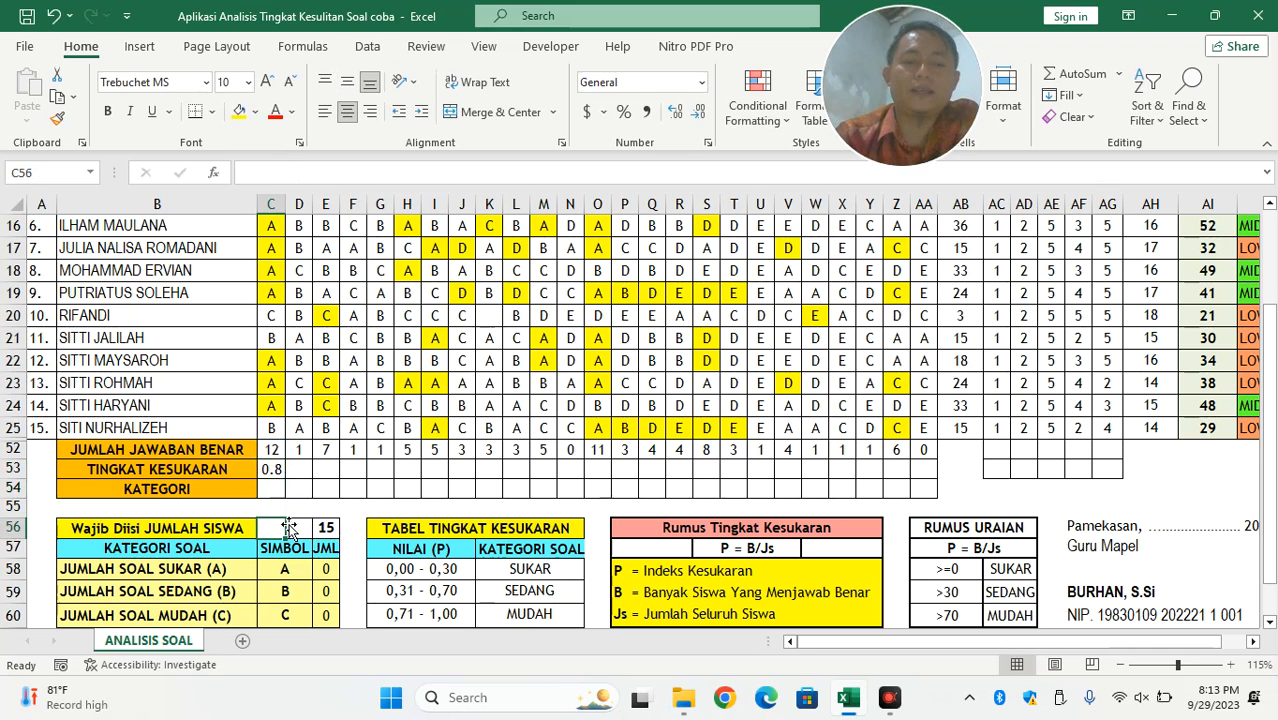
left_click(276, 469)
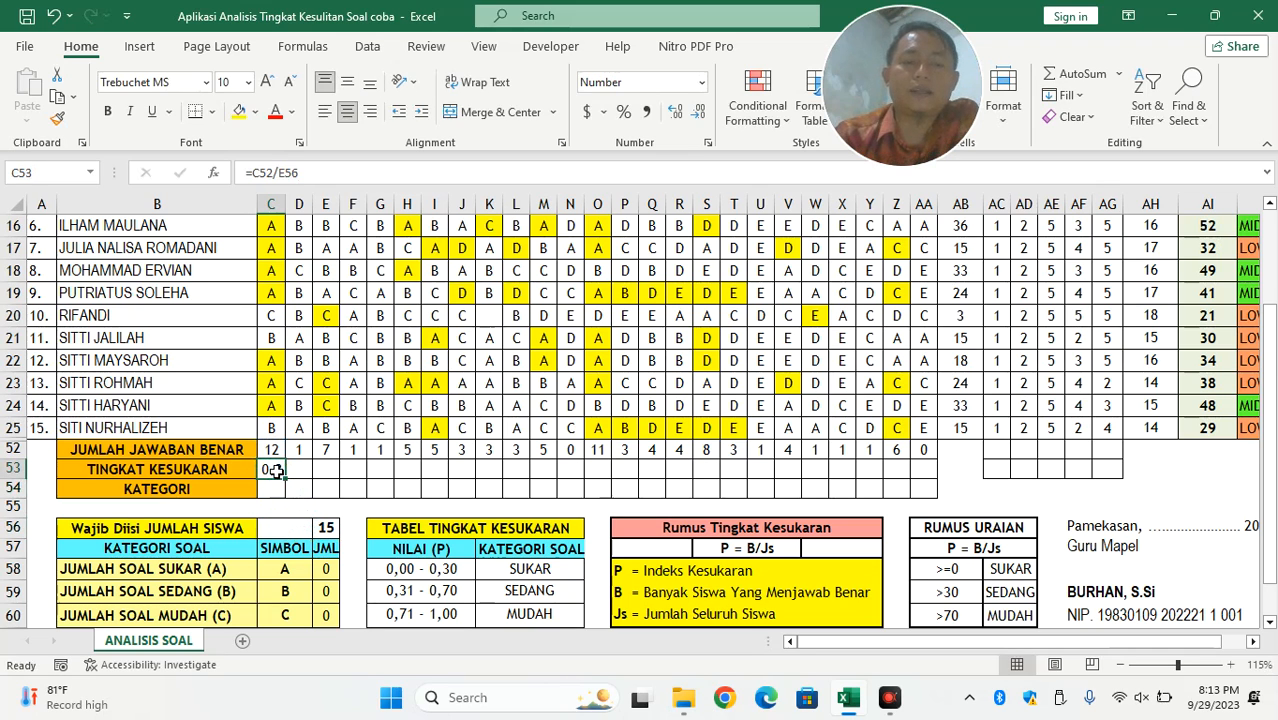
left_click_drag(298, 480, 935, 490)
Inspect the divisor references in the copied difficulty formulas in D53, E53, H53 and F53.
left_click(299, 466)
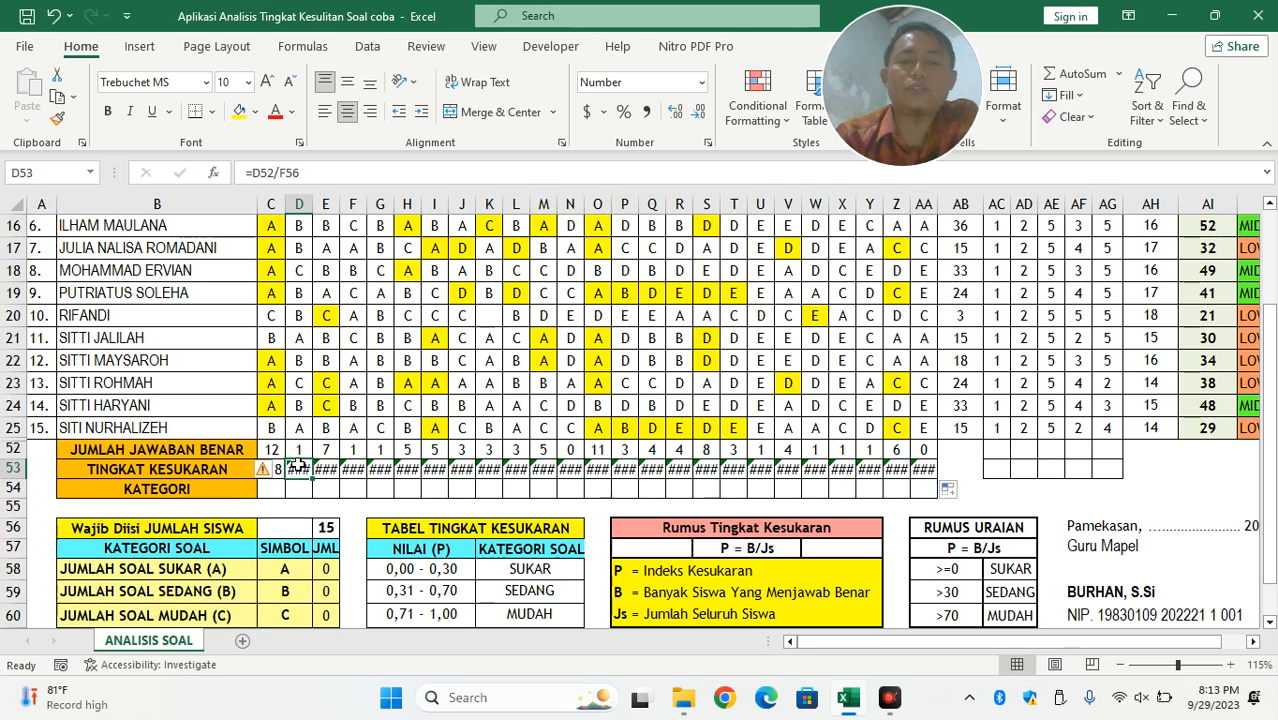
left_click(290, 172)
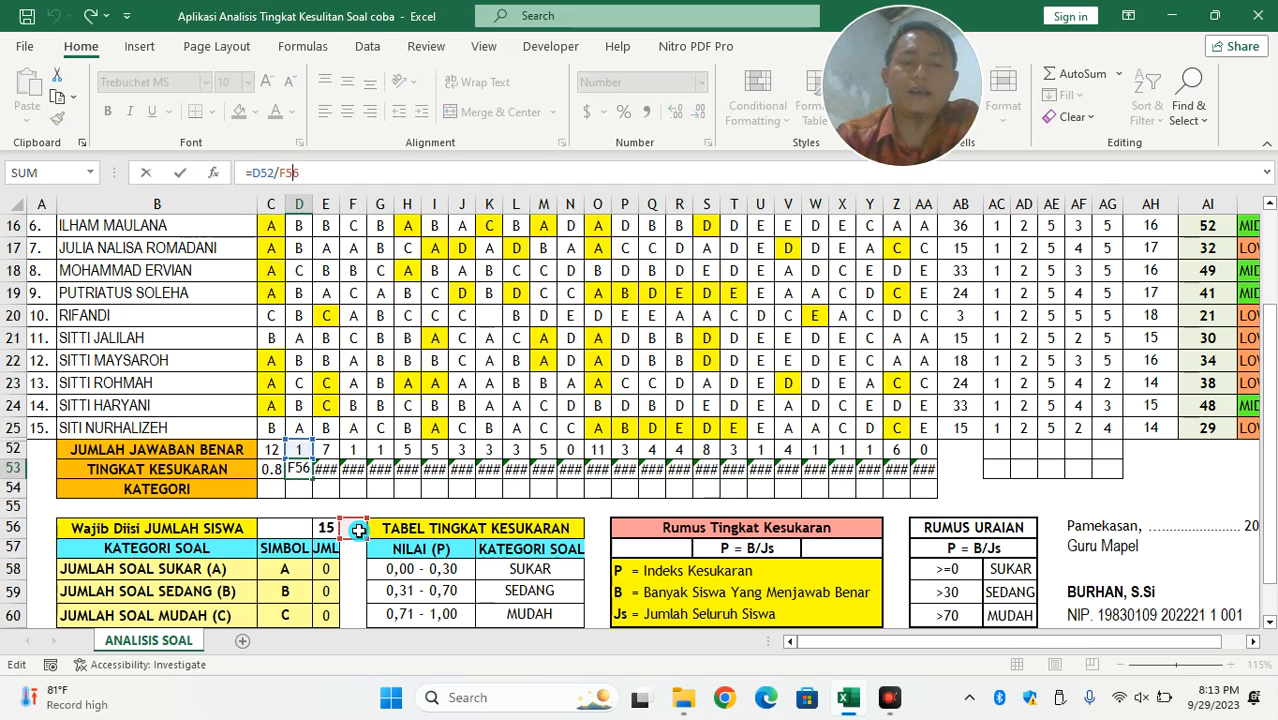
double_click(329, 470)
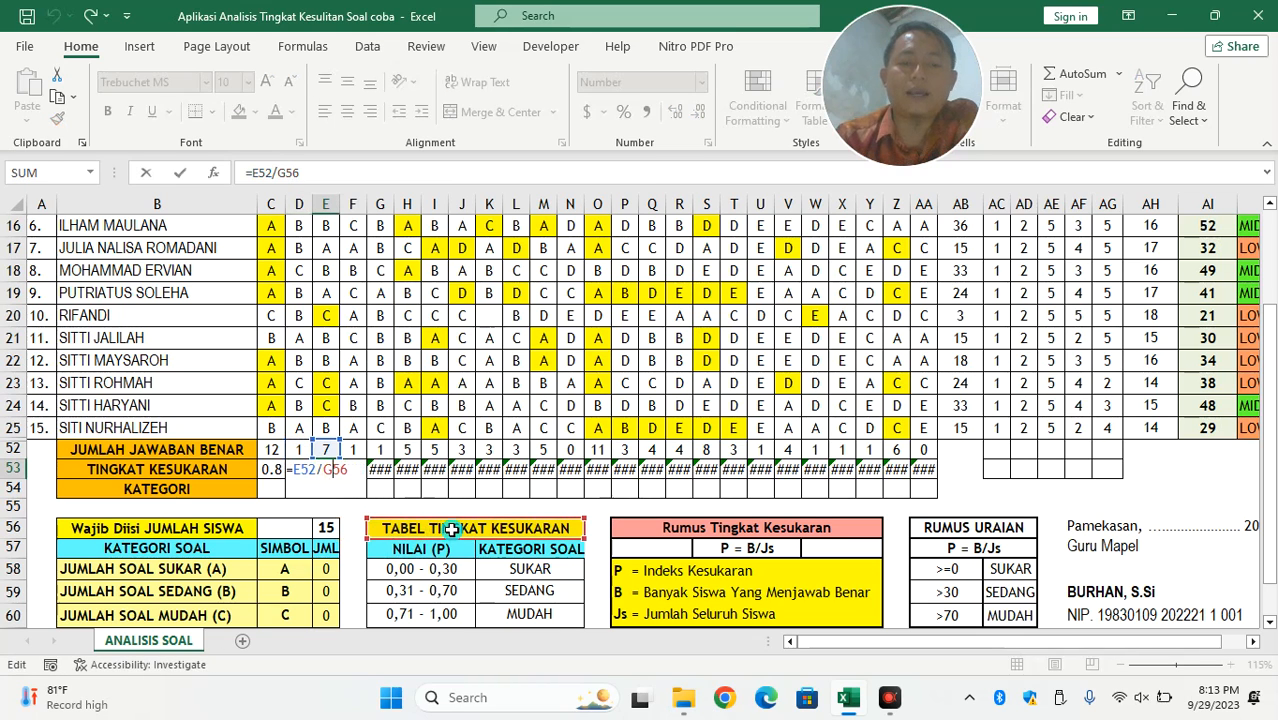
left_click(400, 470)
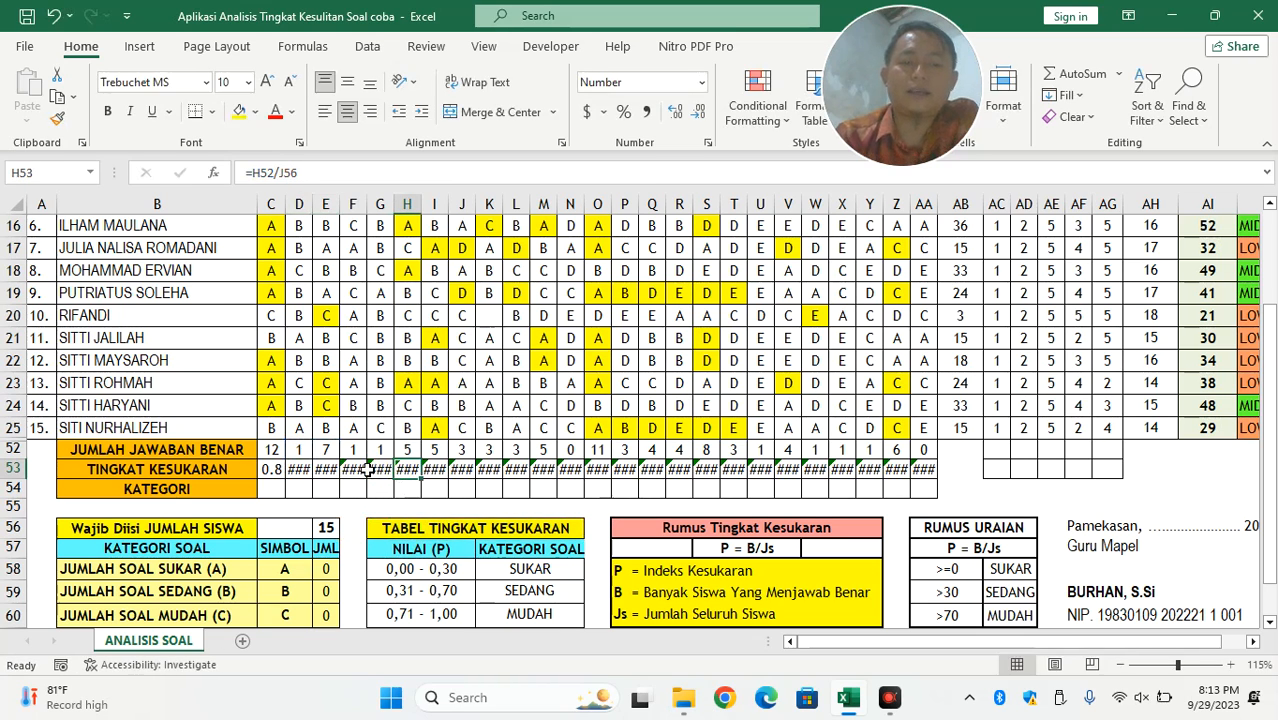
double_click(351, 469)
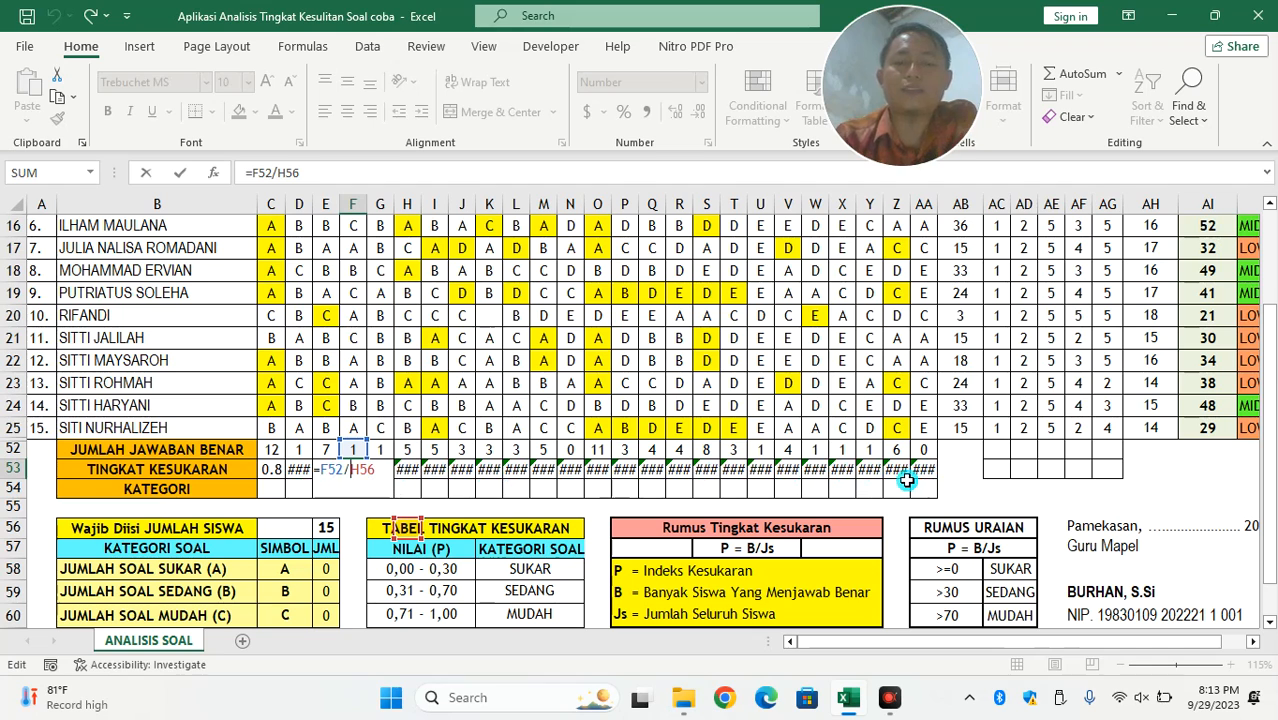
Leave the F53 formula unedited and undo the fill across the TINGKAT KESUKARAN row.
key("Escape")
key("Left")
key("Left")
key("Left")
key("ctrl+z")
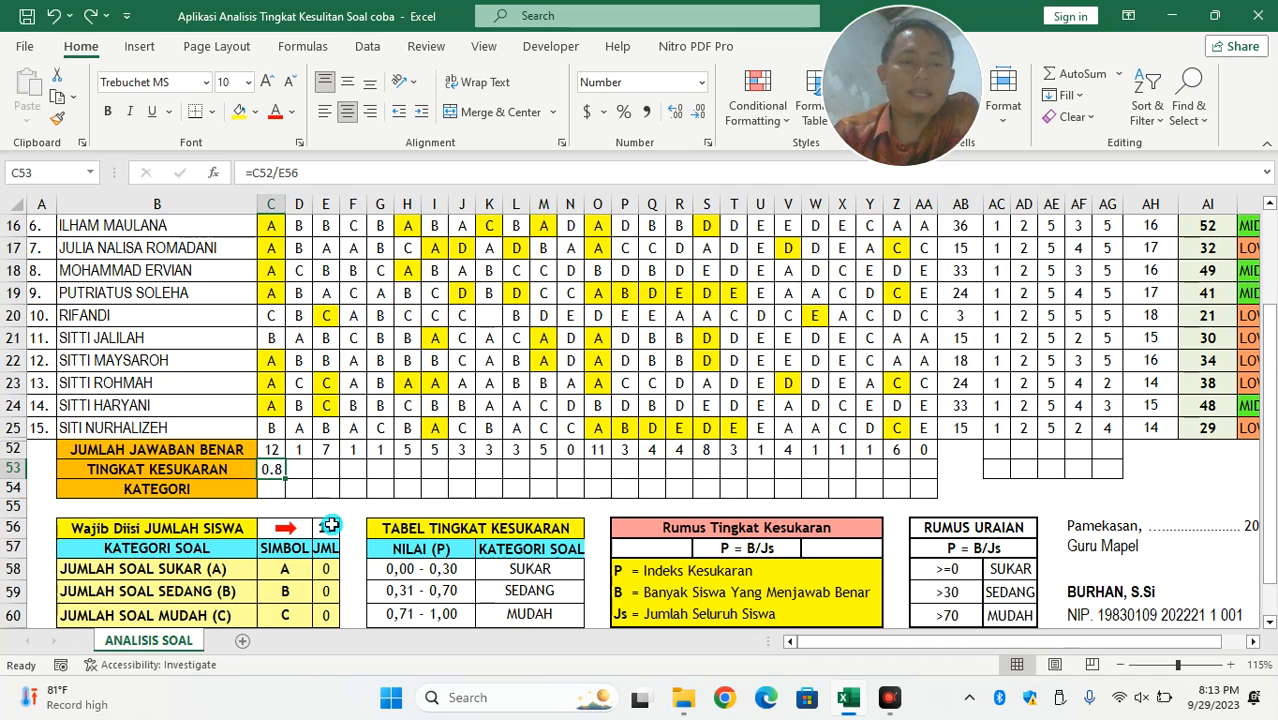
double_click(272, 468)
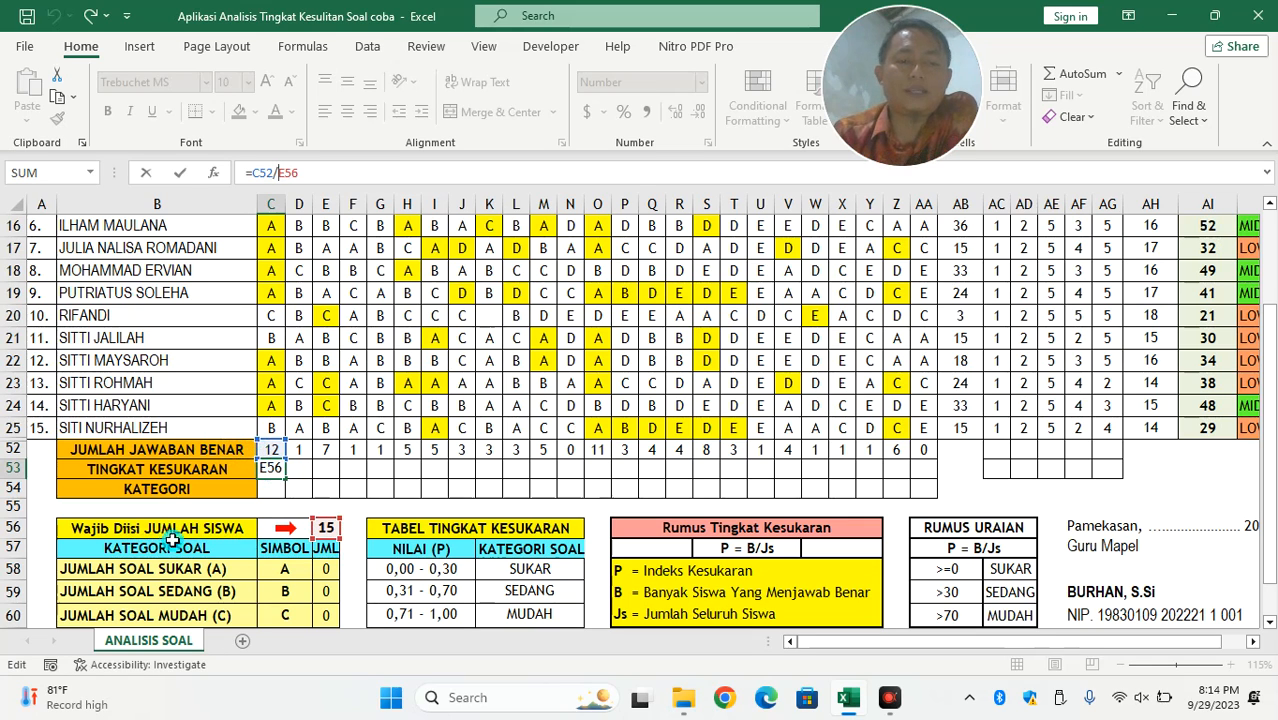
left_click(327, 529)
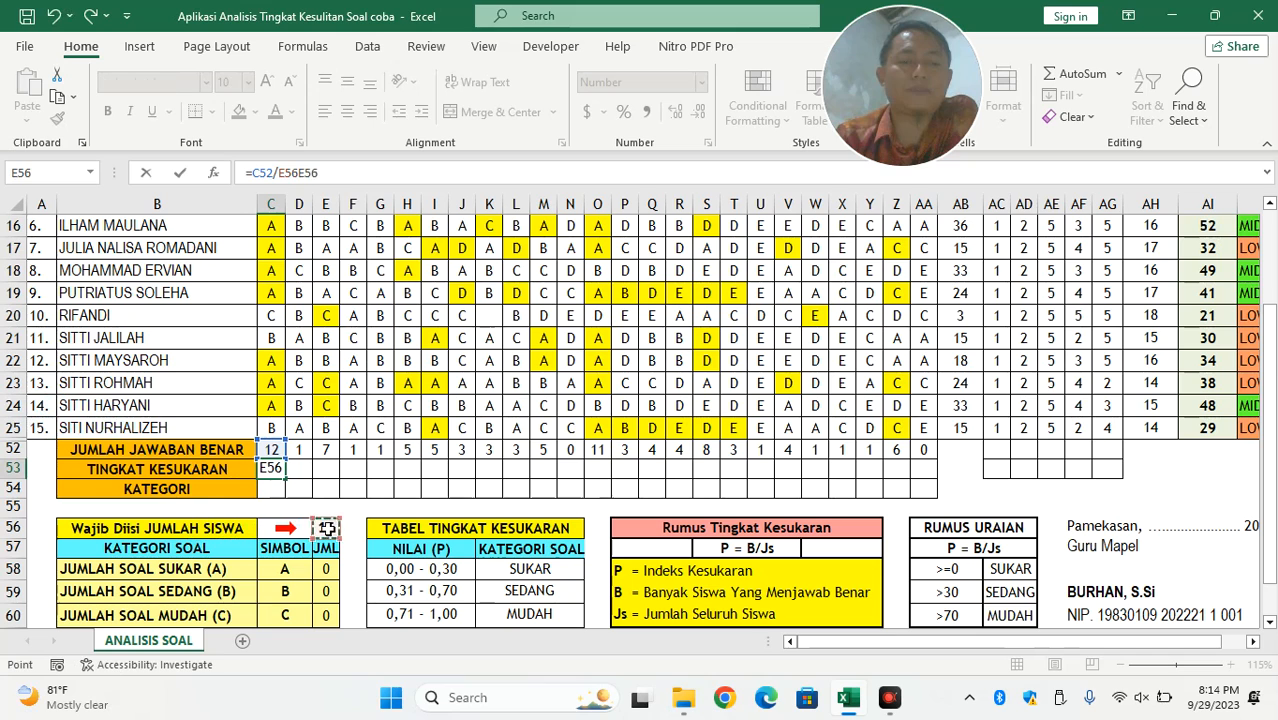
key("Escape")
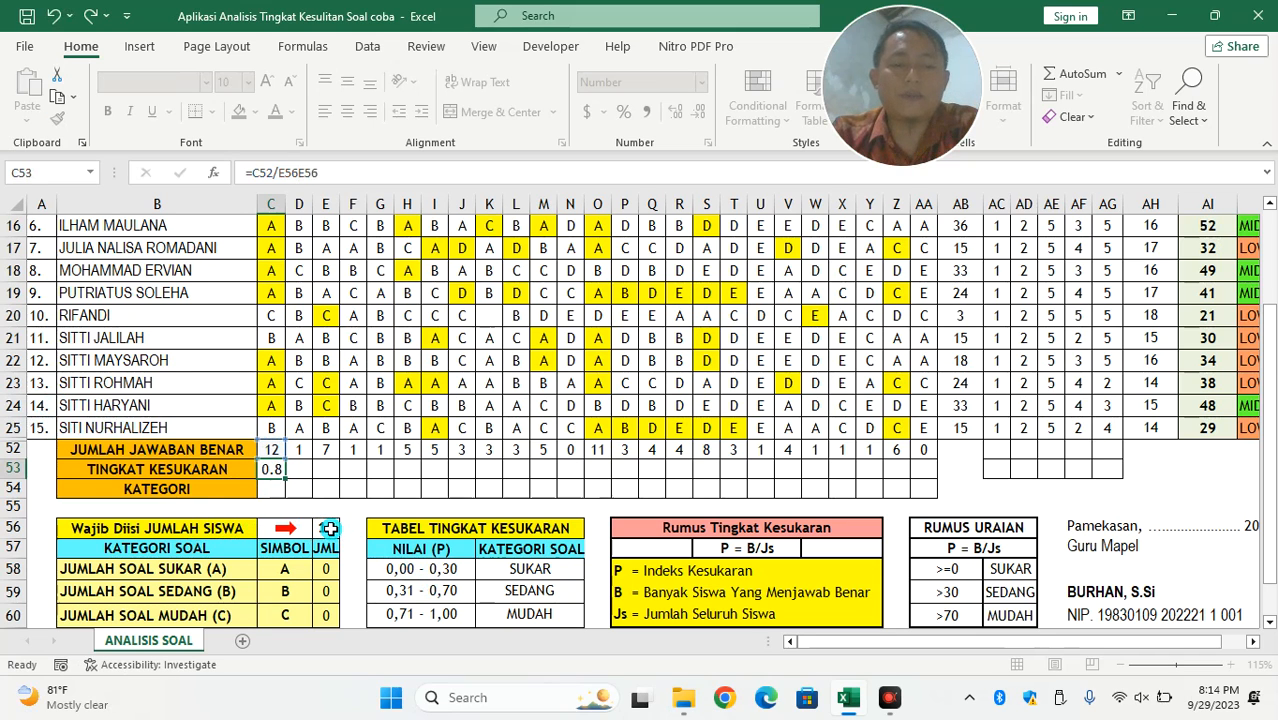
Try to insert blank rows above the last student's row, using the selection of rows 25 to 52.
left_click_drag(10, 427, 12, 450)
right_click(14, 452)
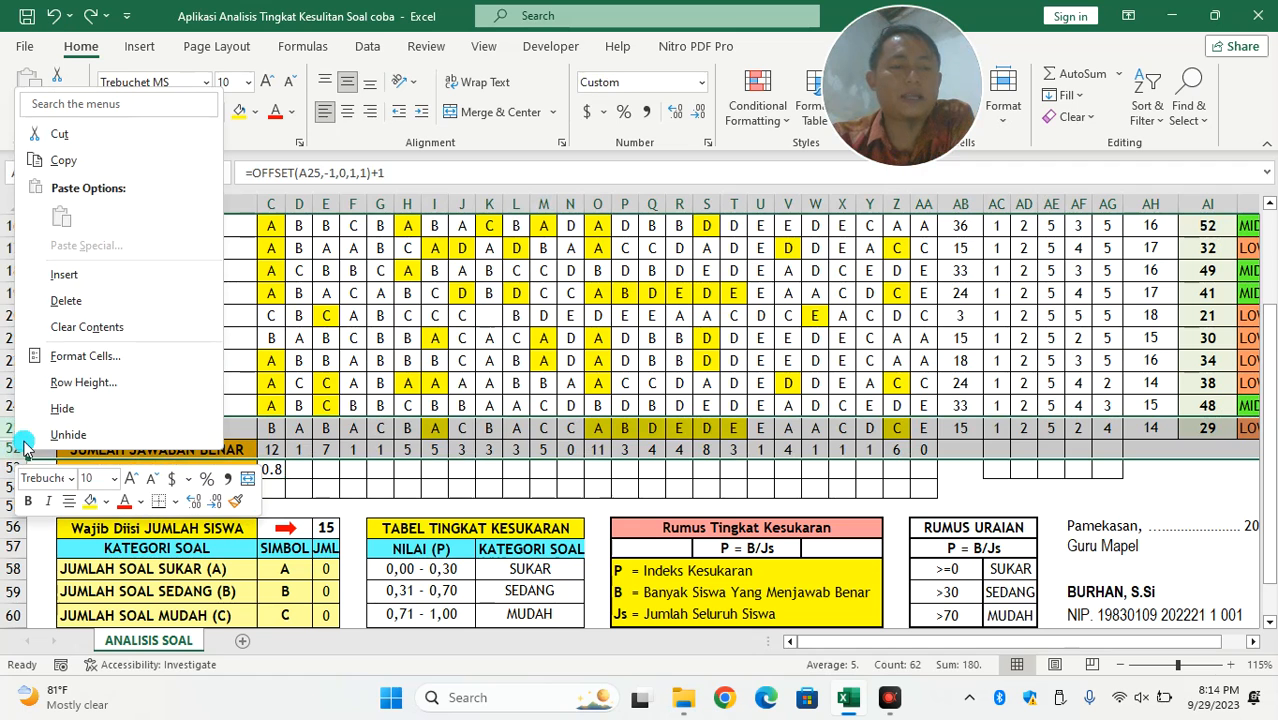
left_click(95, 285)
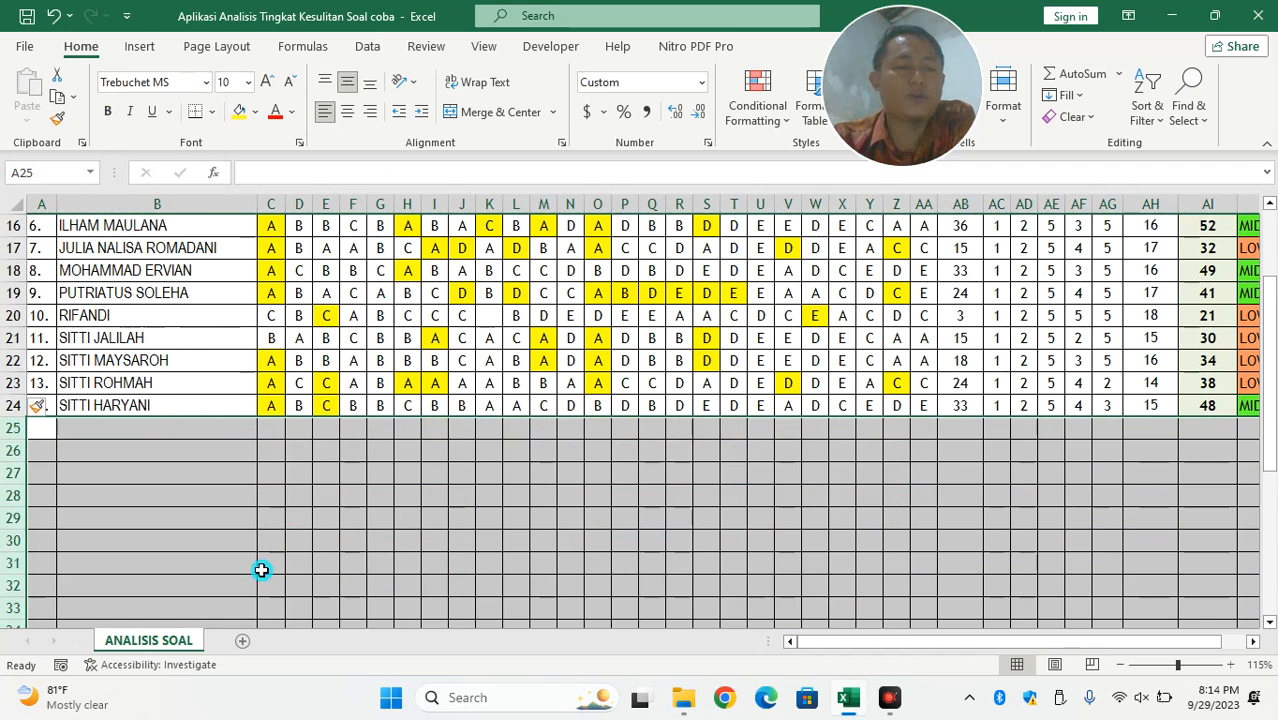
scroll(260, 570, "down", 4)
scroll(260, 570, "down", 4)
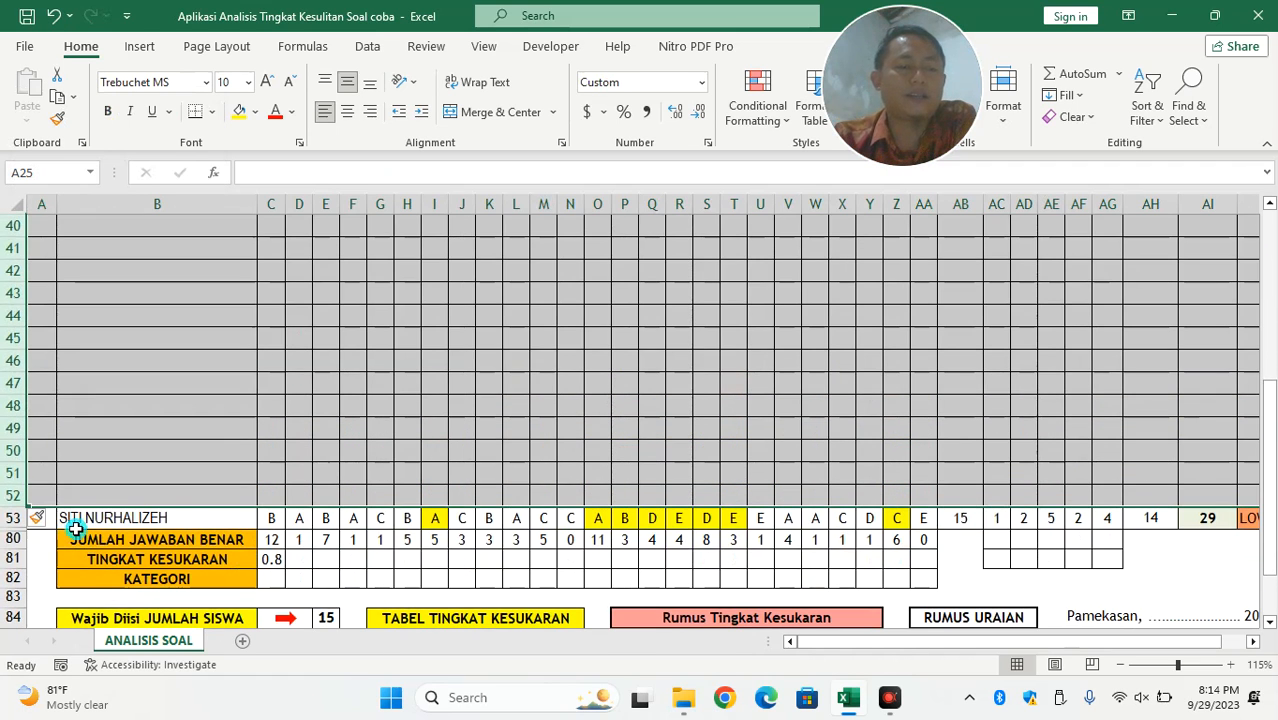
scroll(72, 528, "up", 6)
scroll(133, 559, "up", 1)
scroll(146, 548, "down", 8)
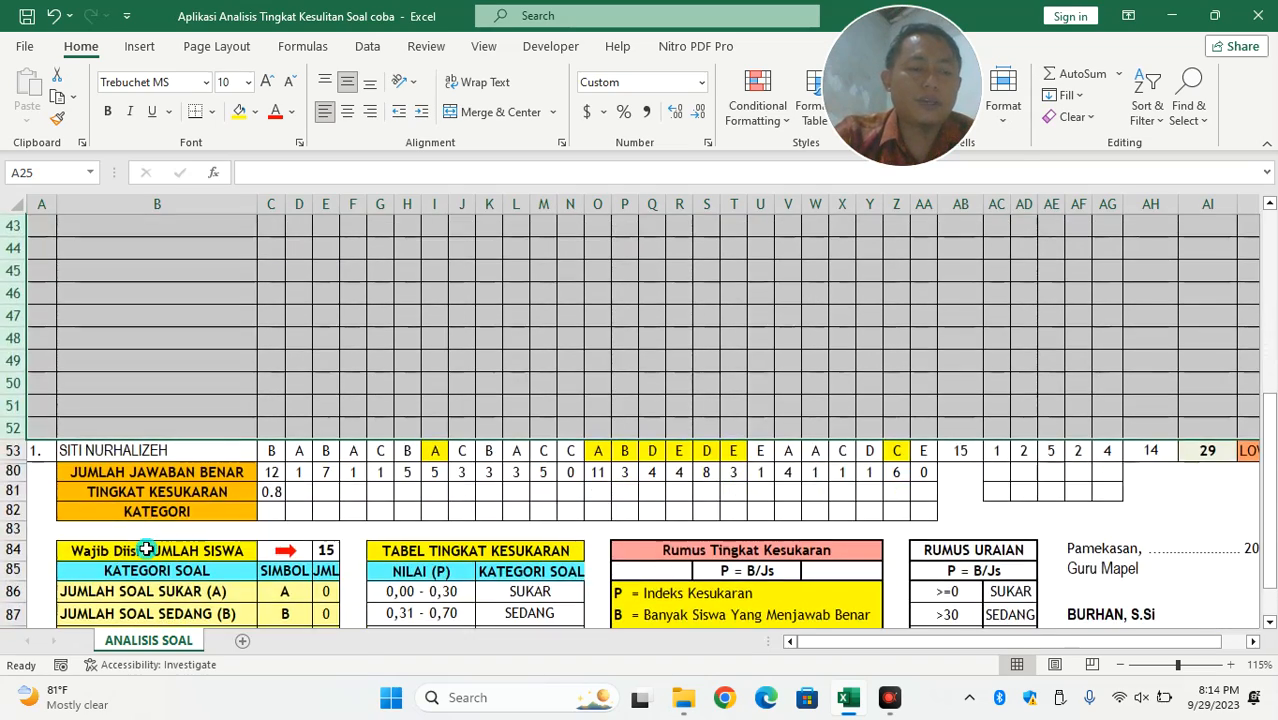
Select the last student's entries in A53:AG53, and undo the insertion of blank rows above them.
left_click_drag(34, 450, 1100, 455)
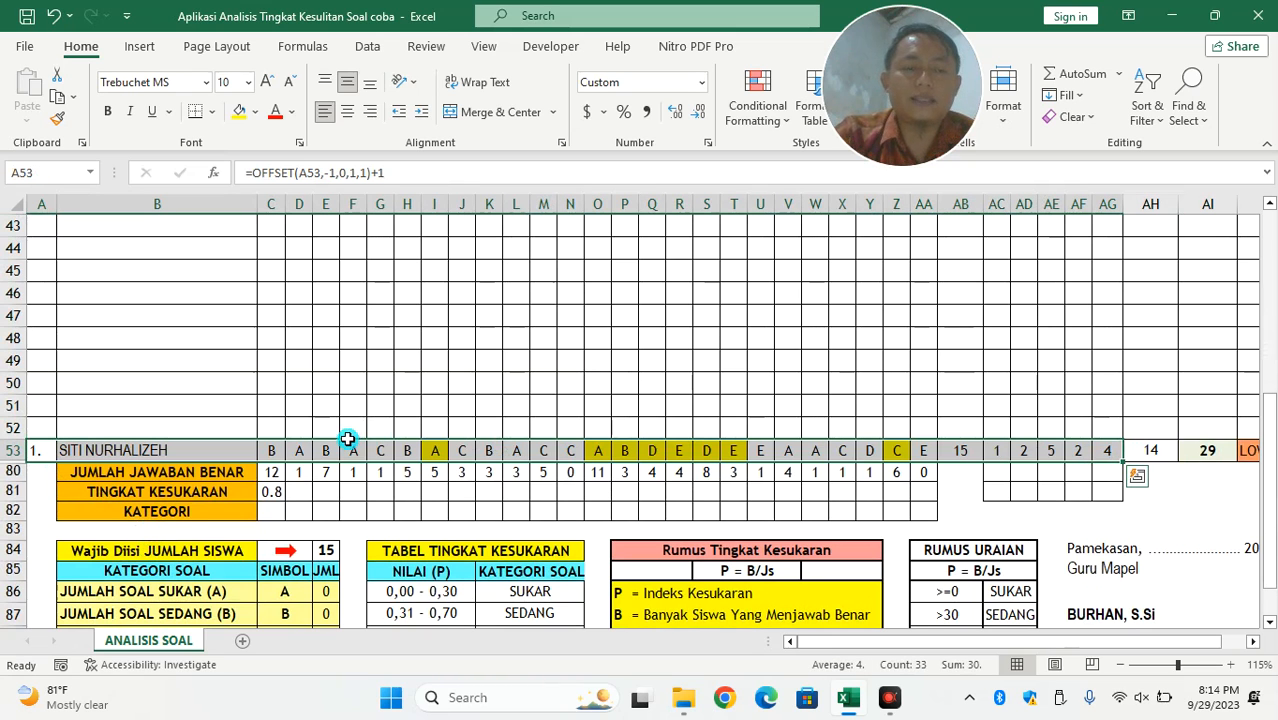
scroll(347, 438, "up", 4)
scroll(347, 438, "up", 6)
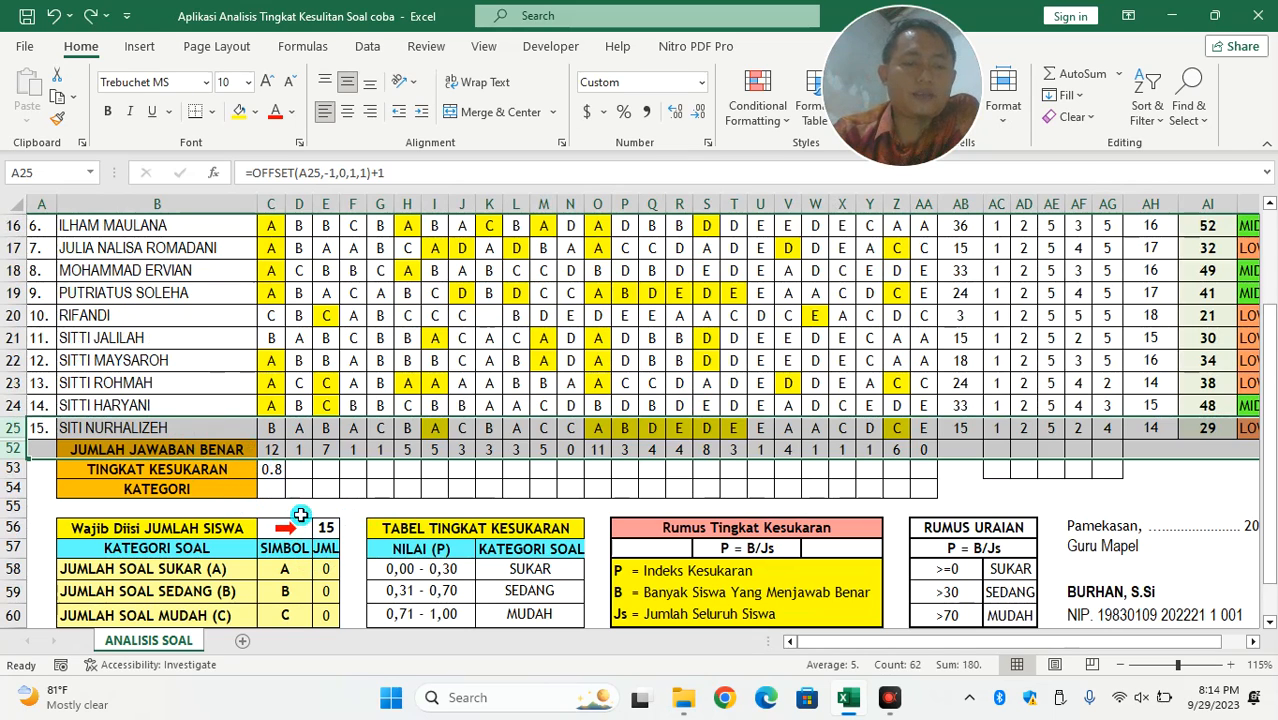
Lock the divisor in C53 with =C52/$E$56 and fill the formula across the TINGKAT KESUKARAN row to AA53.
left_click(274, 469)
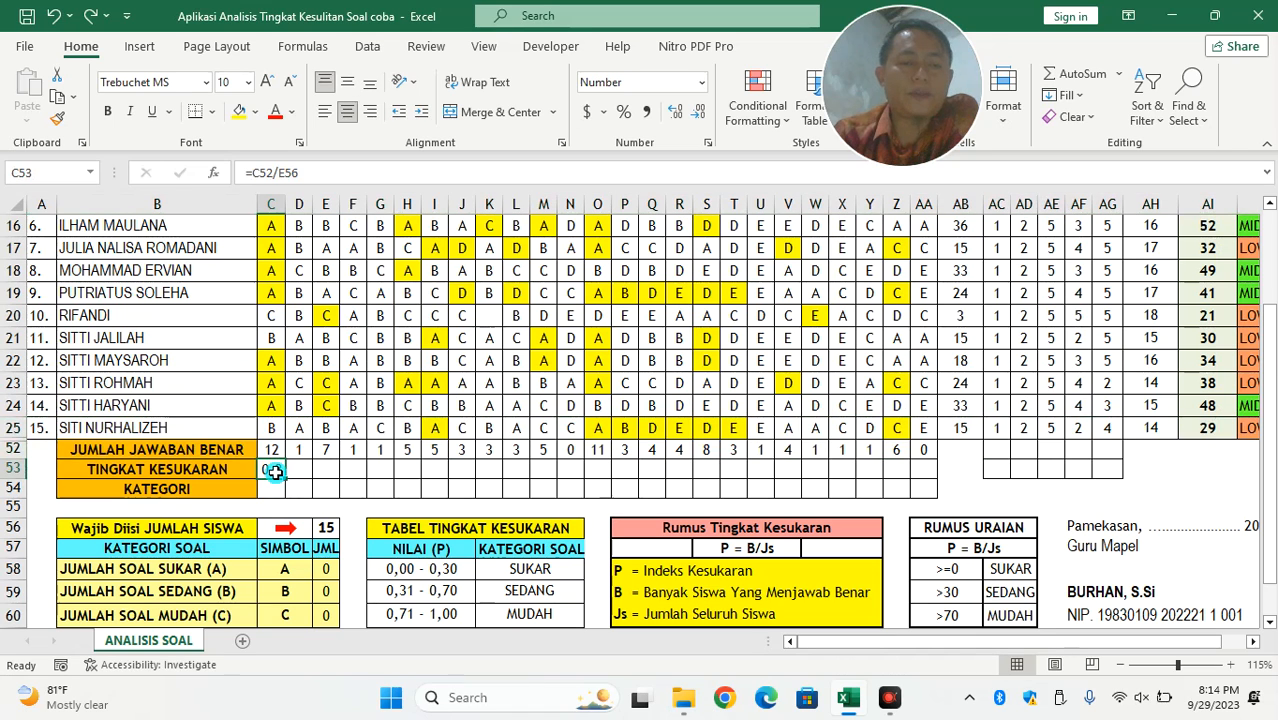
left_click(281, 172)
double_click(289, 173)
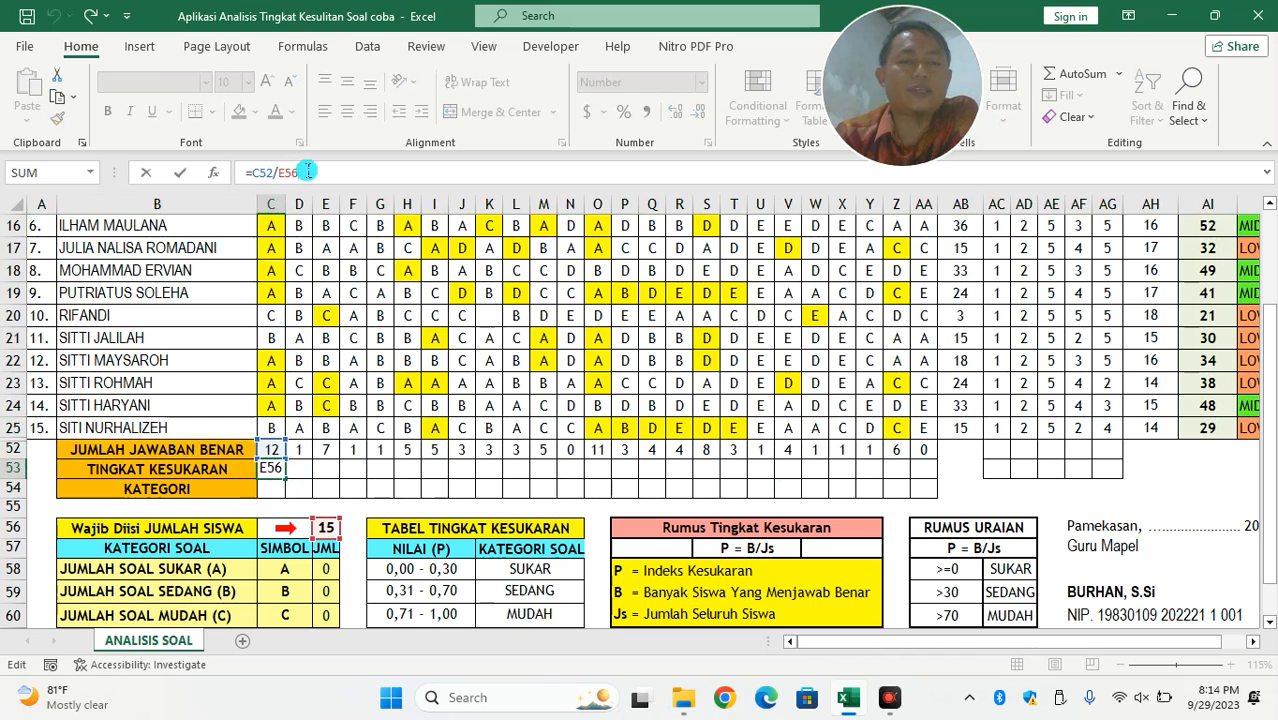
left_click(329, 167)
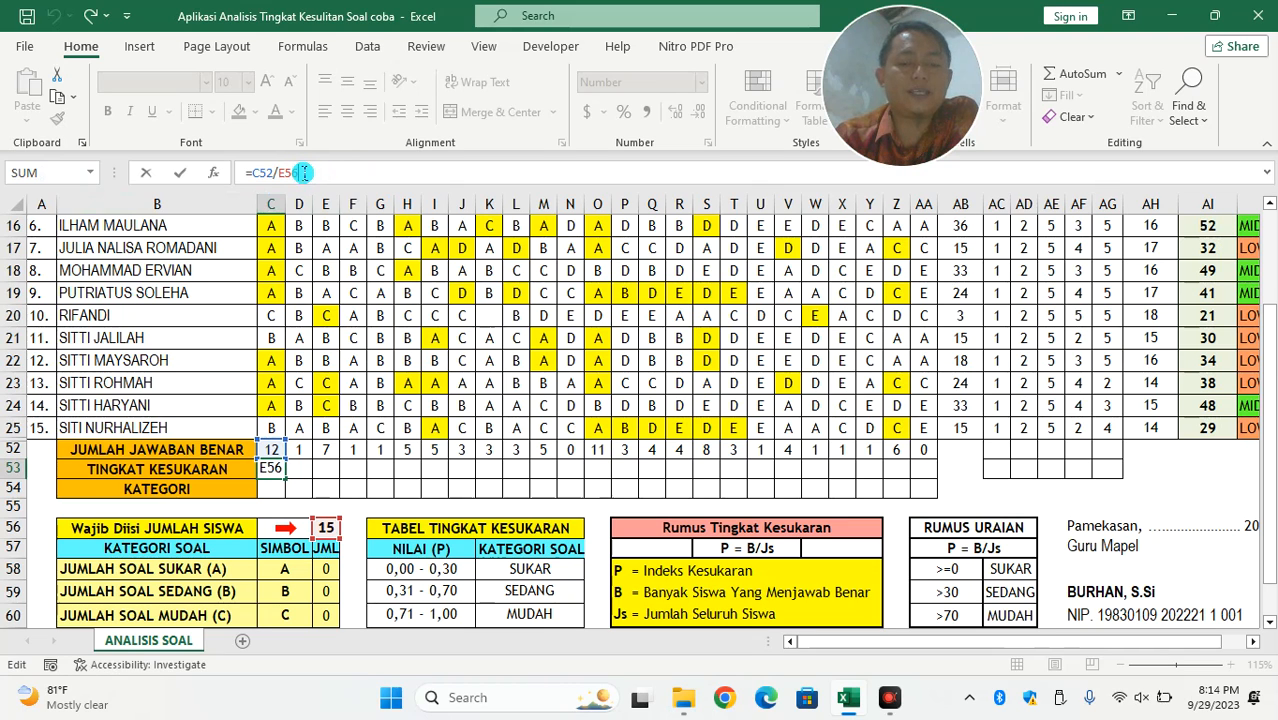
left_click(388, 179)
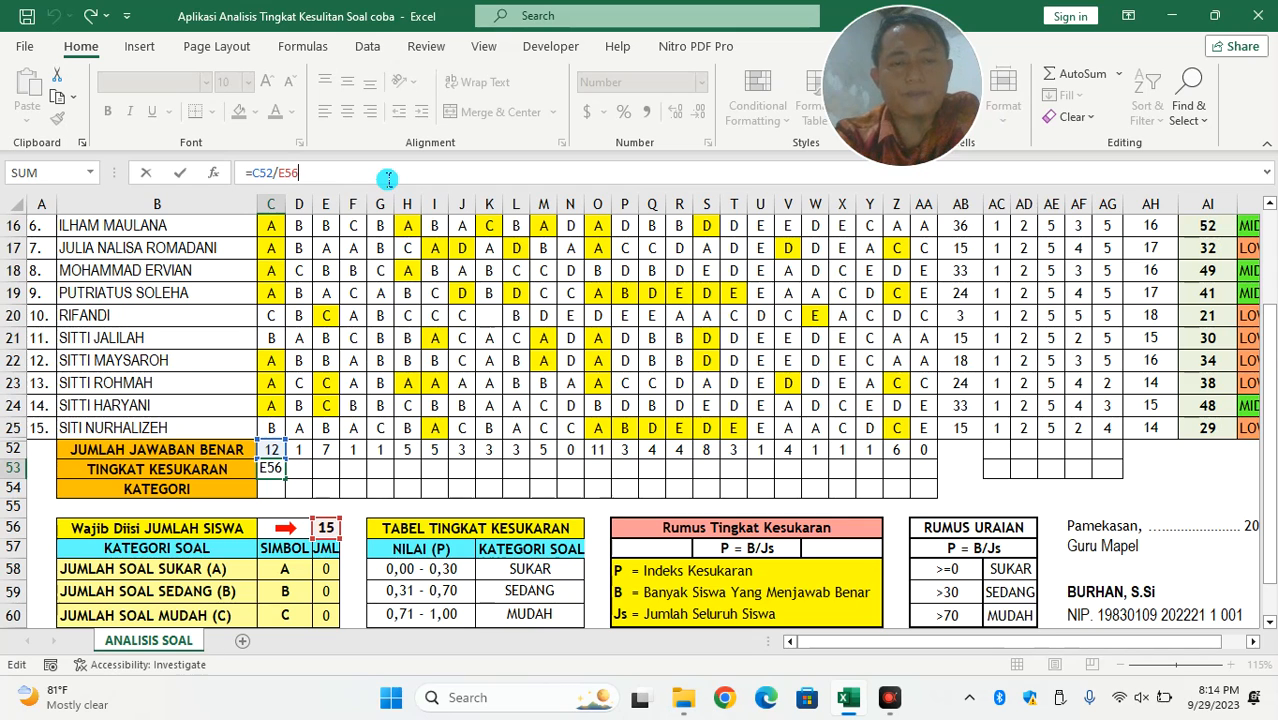
left_click(297, 174)
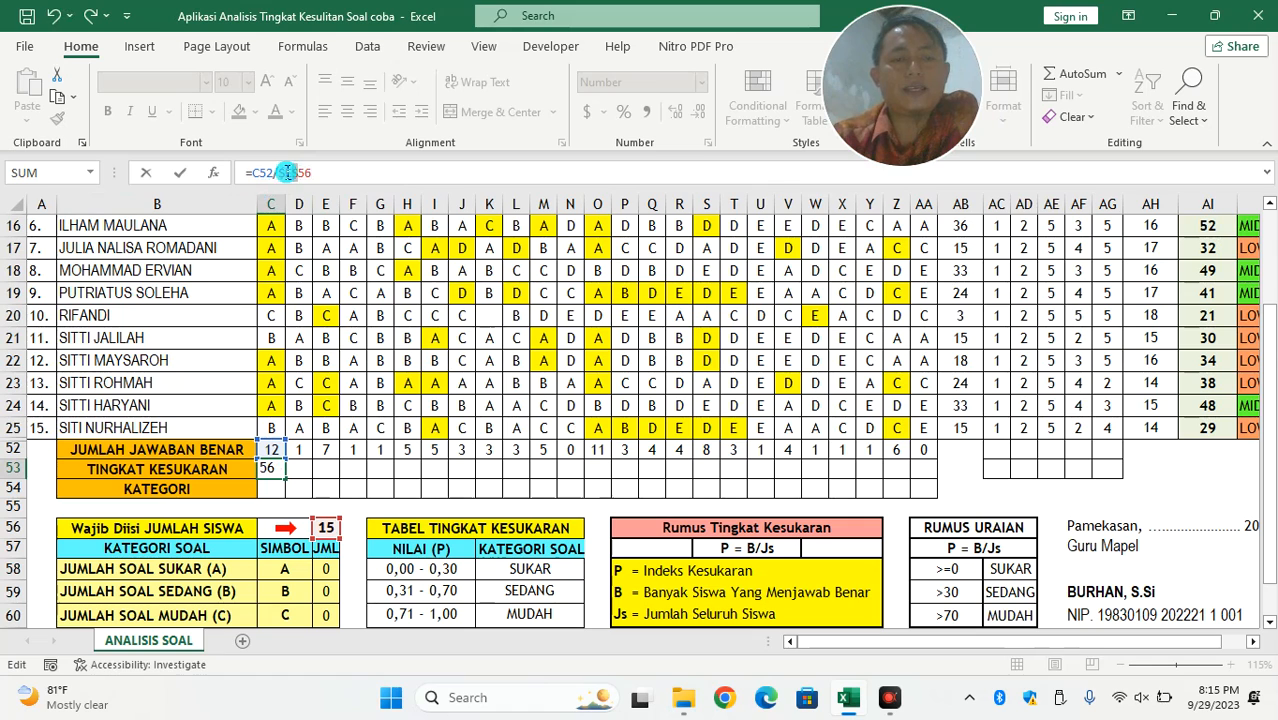
left_click(281, 173)
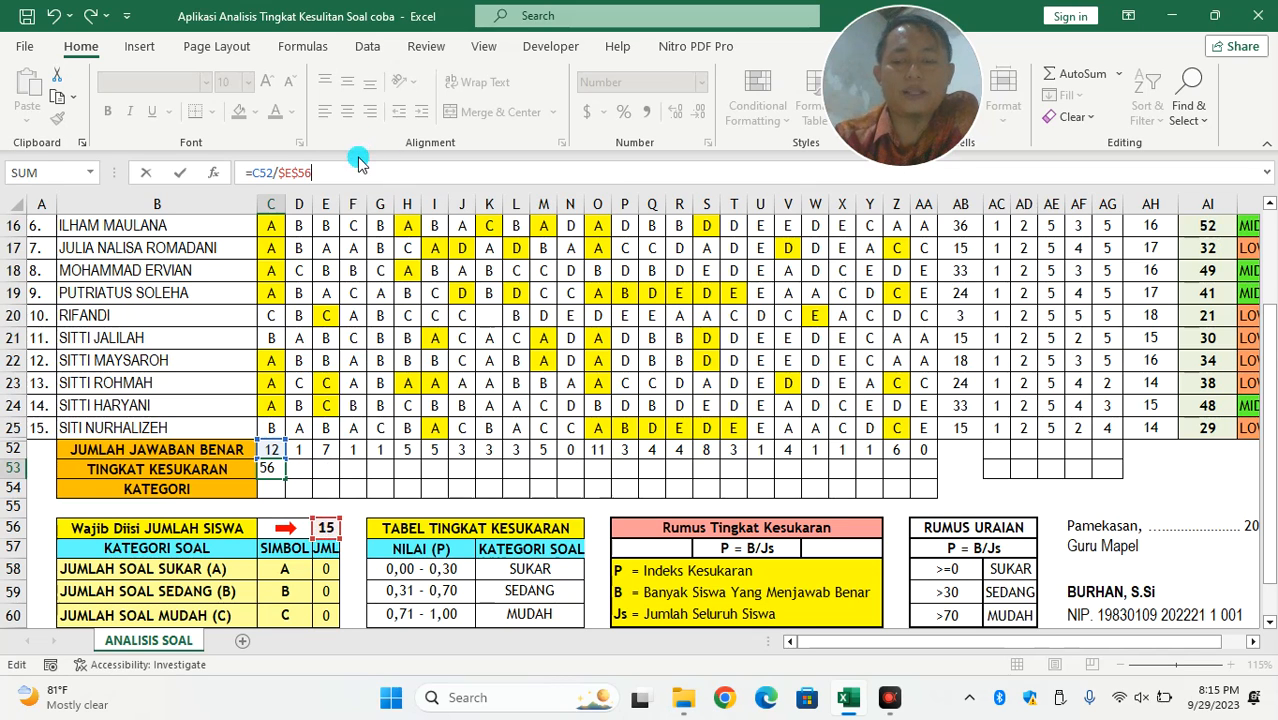
key("Return")
left_click(275, 470)
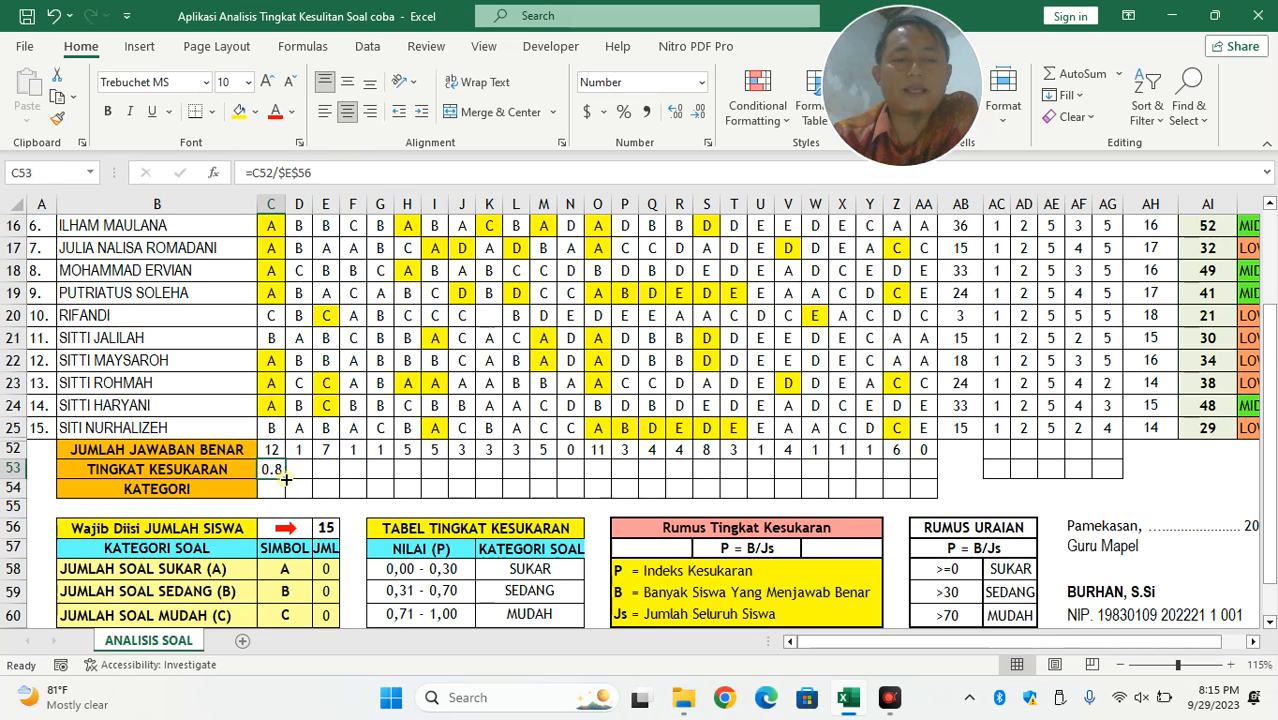
left_click_drag(302, 477, 933, 478)
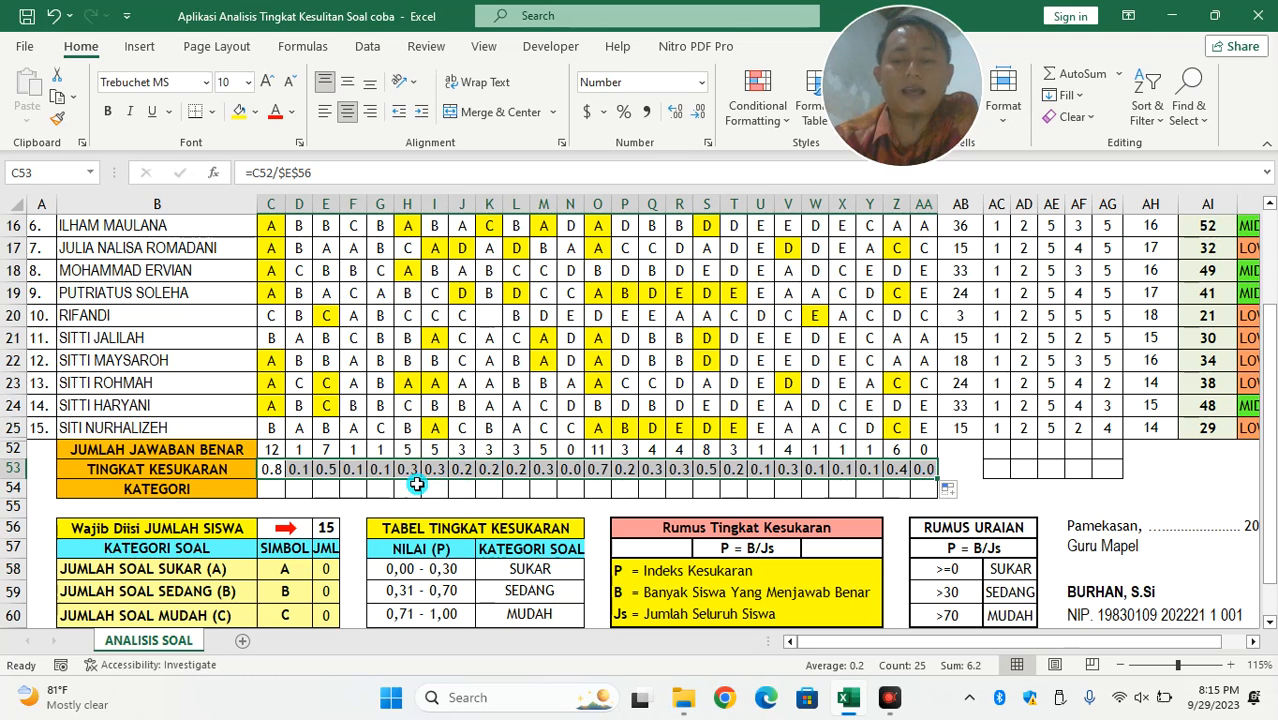
Try making the AA9 reference absolute as $AA$9 in AB11's SUMPRODUCT formula and filling it down to AB18.
key("Tab")
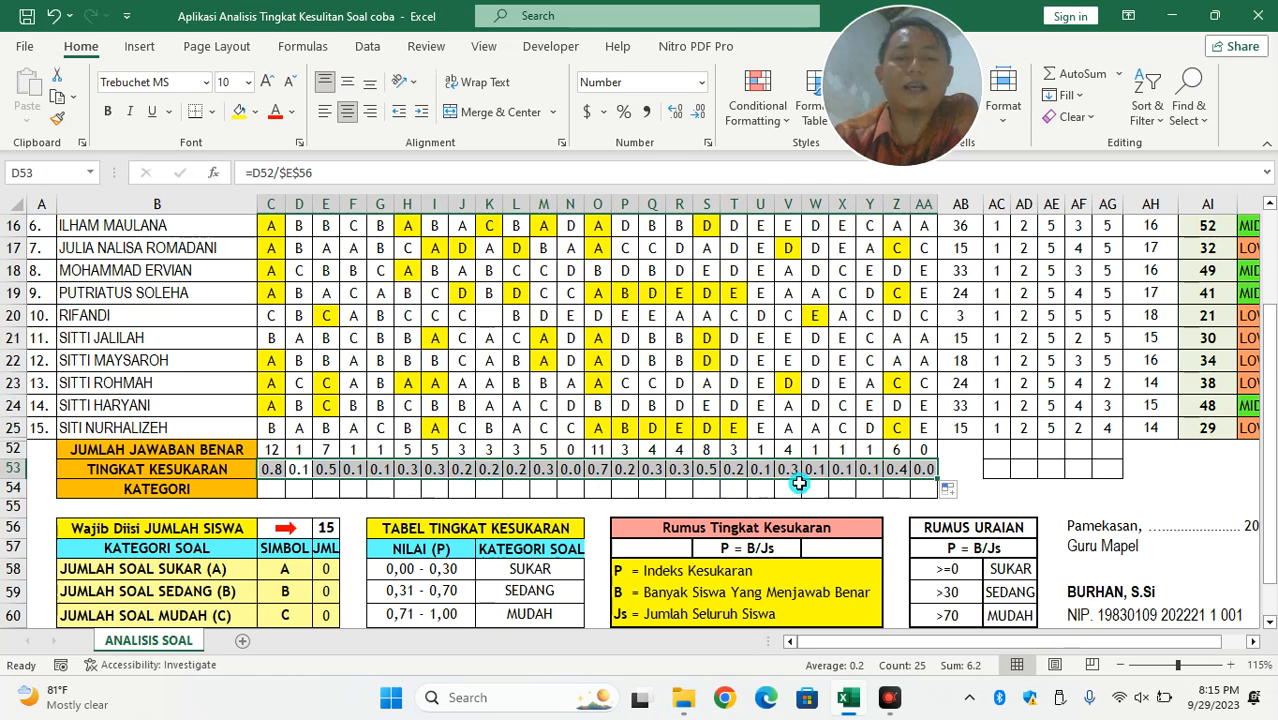
scroll(460, 336, "up", 4)
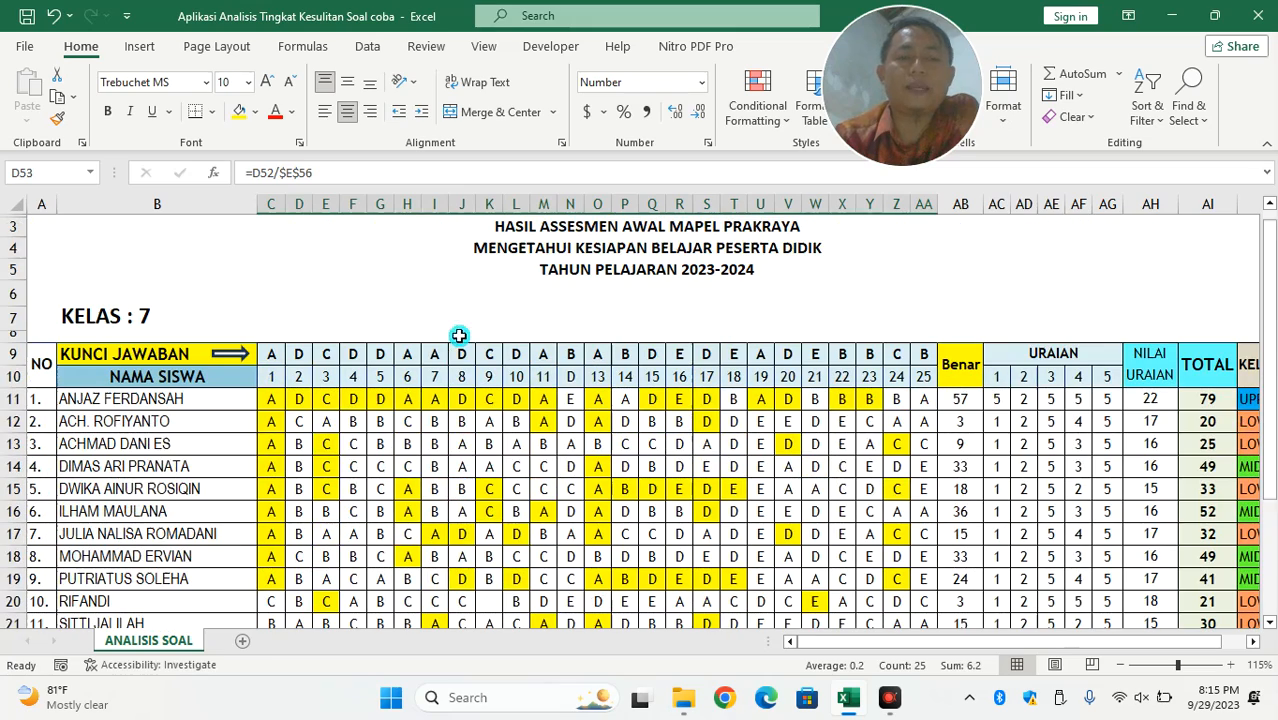
left_click(958, 399)
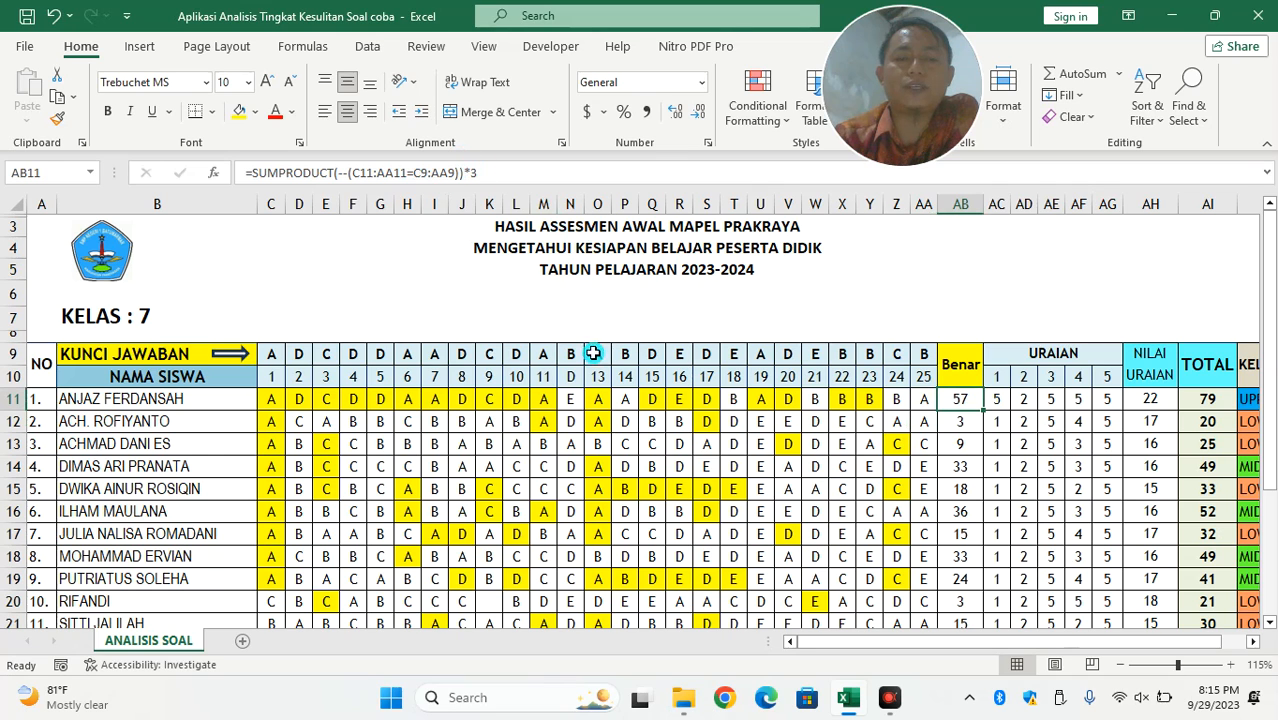
left_click(452, 173)
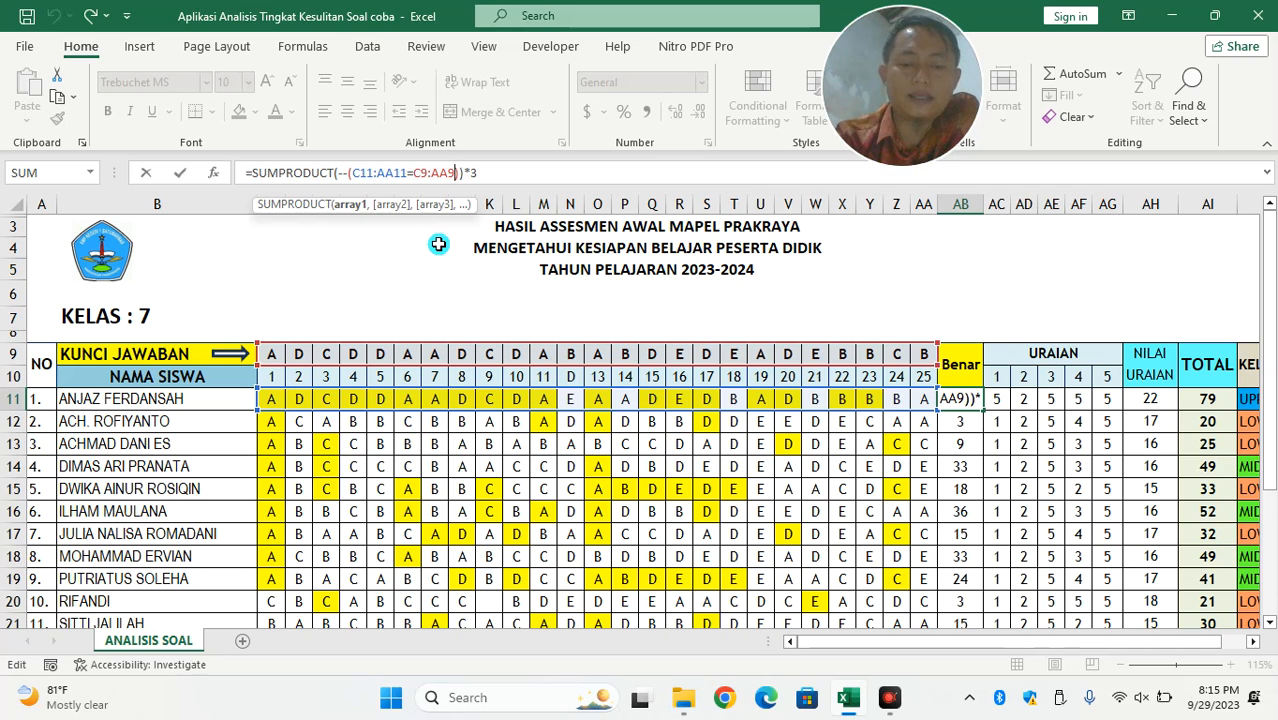
key("F4")
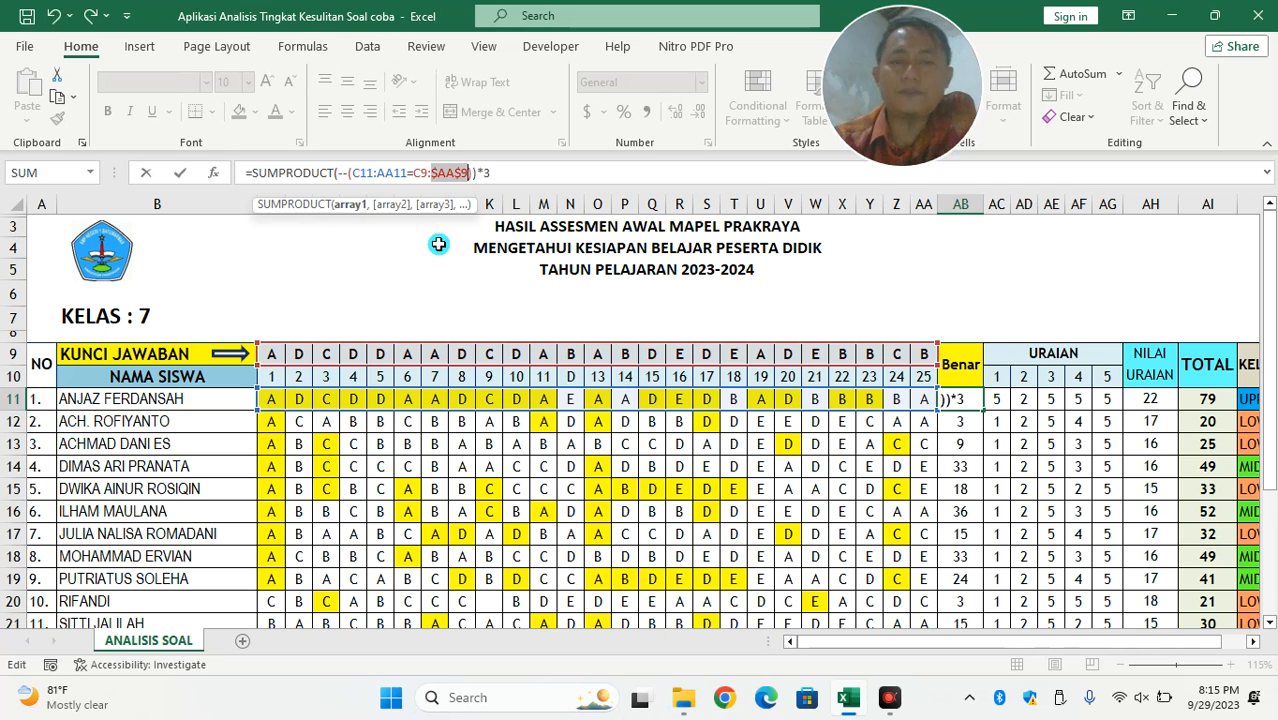
key("Return")
left_click(958, 399)
left_click_drag(977, 411, 991, 557)
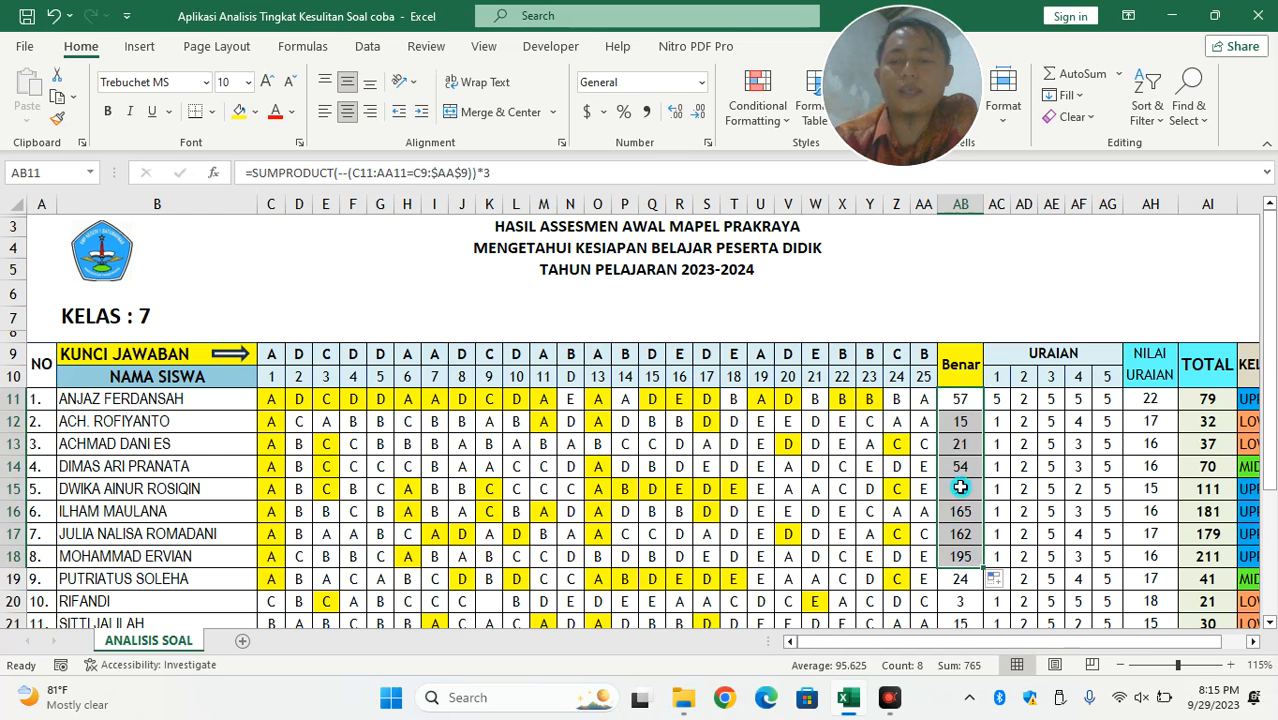
Undo the trial fill and formula edit in the Benar column, keeping the TINGKAT KESUKARAN fill in row 53.
key("ctrl+z")
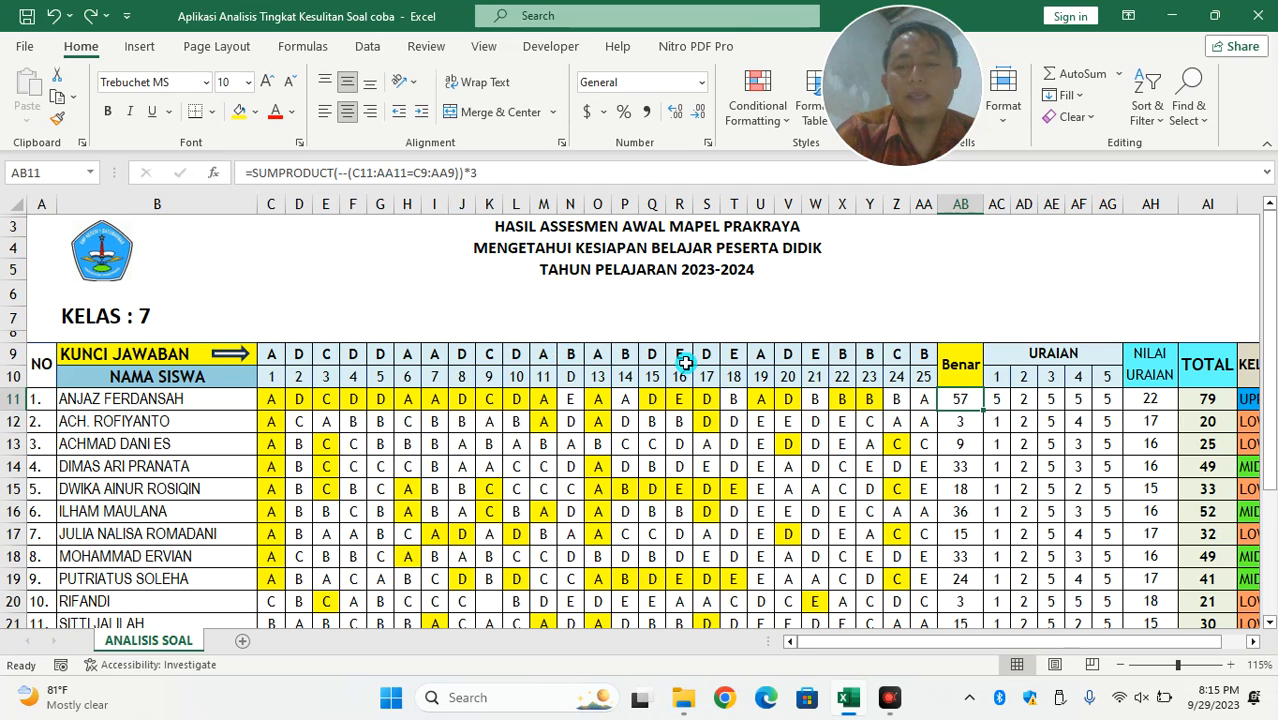
key("ctrl+z")
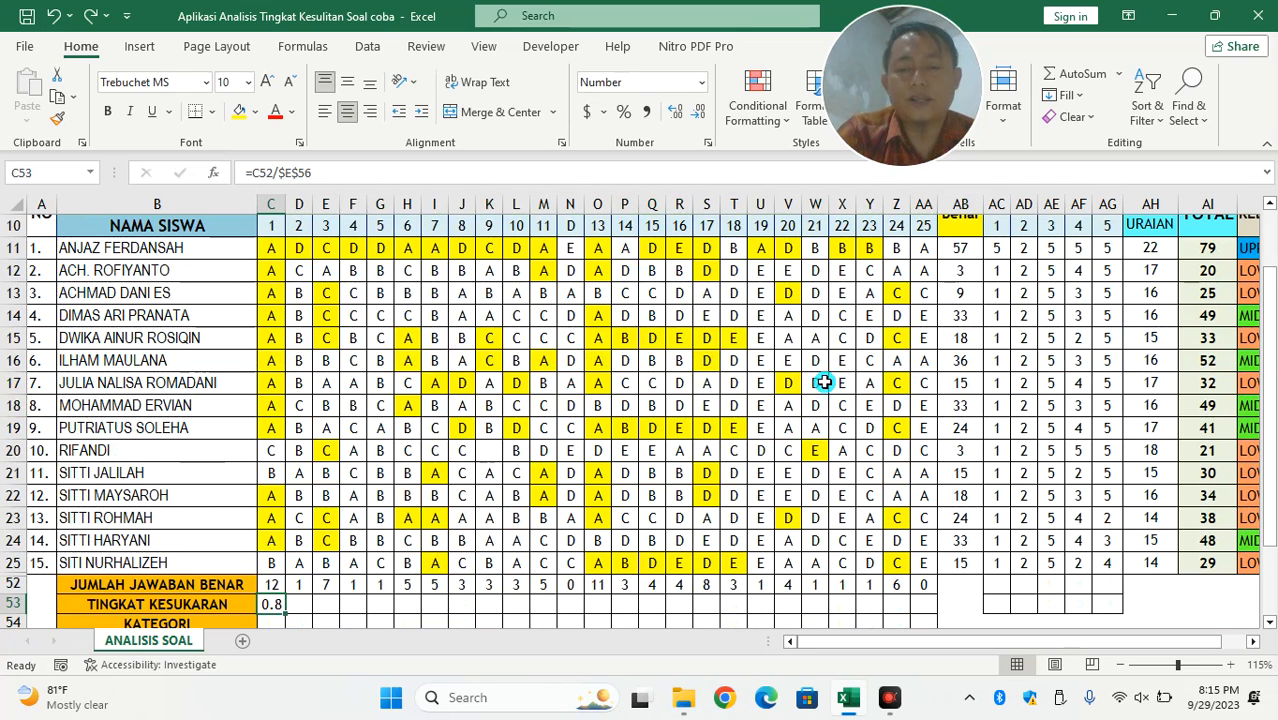
key("ctrl+y")
Inspect the TINGKAT KESUKARAN formula in C53, focusing on its absolute reference to the student count.
scroll(574, 520, "down", 2)
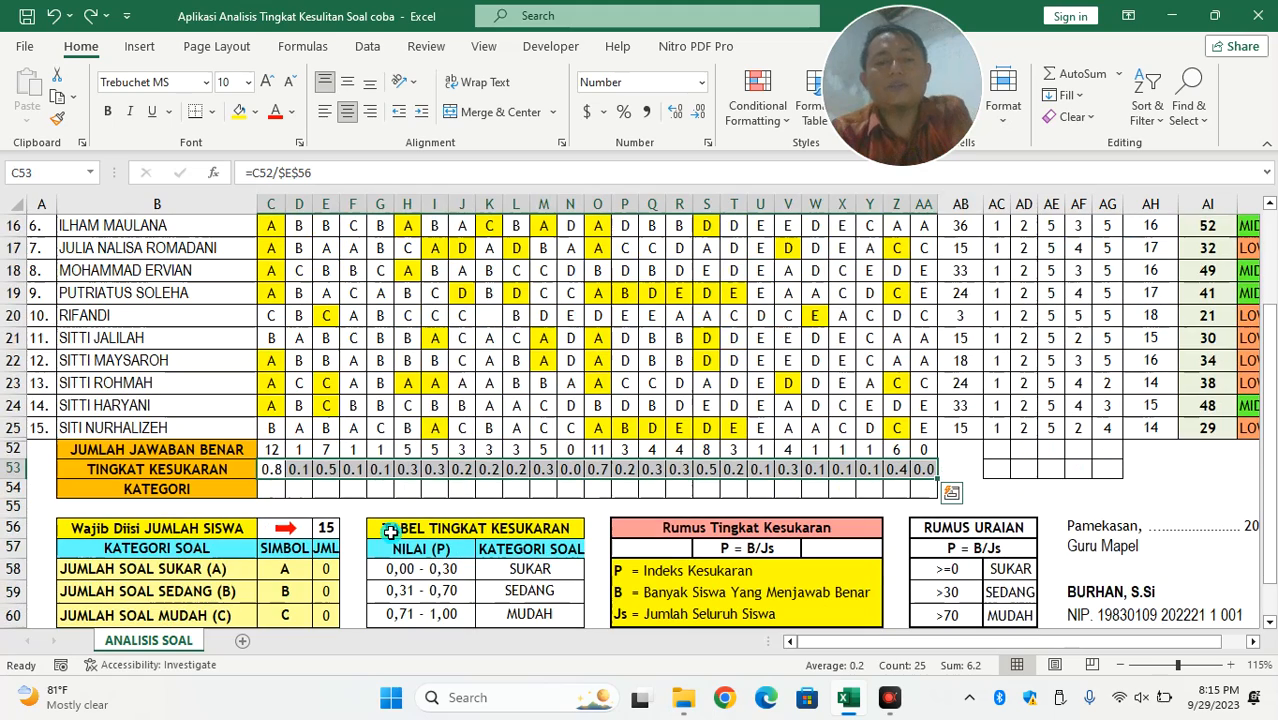
left_click(265, 468)
left_click(289, 172)
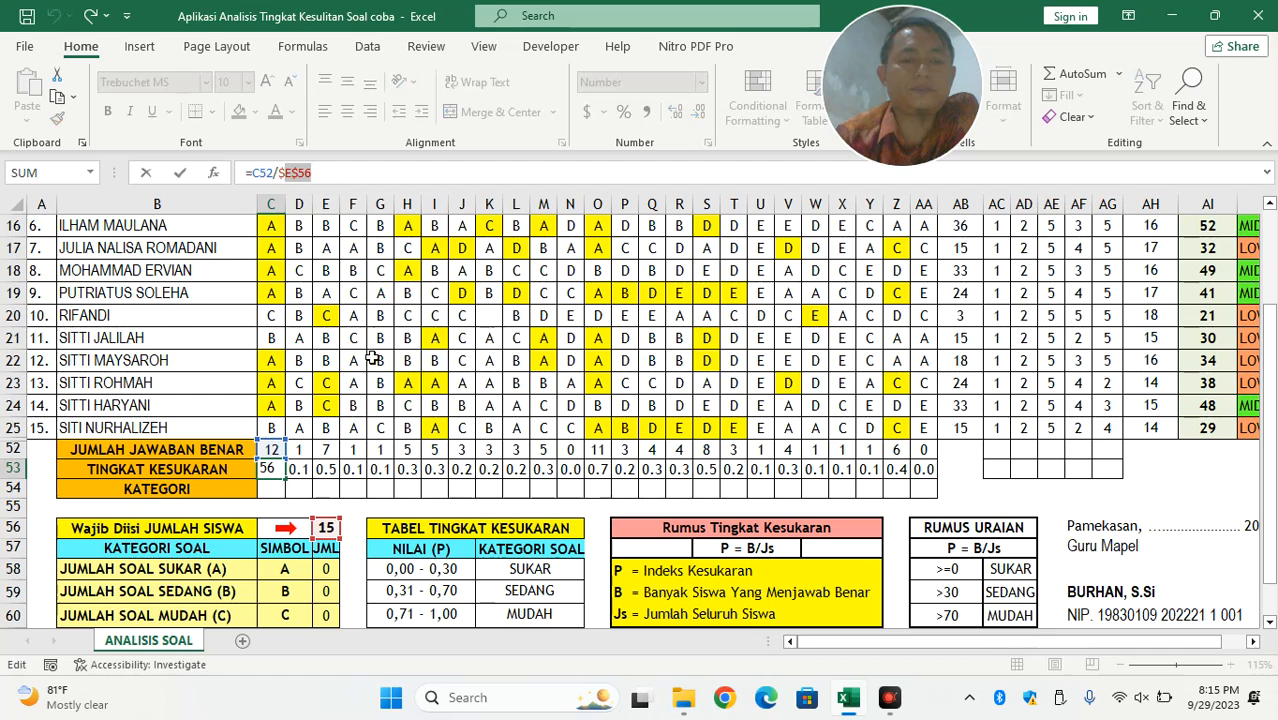
scroll(370, 340, "down", 3)
key("Return")
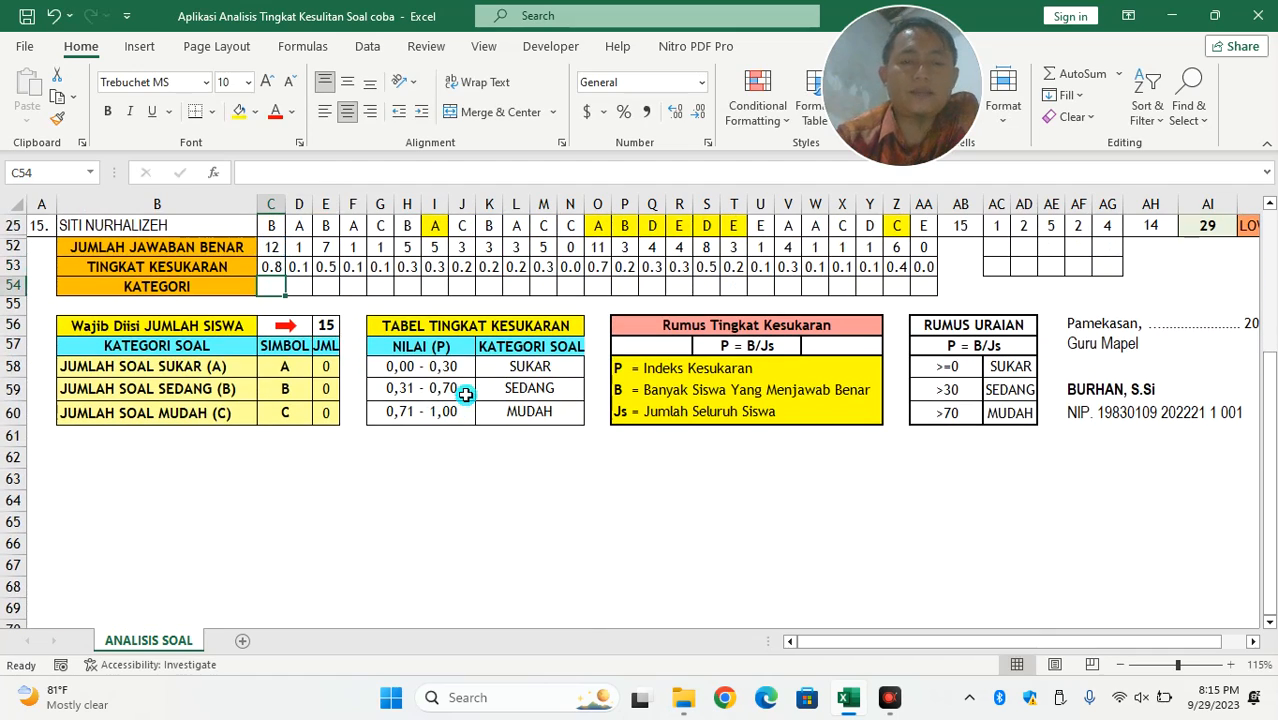
Check the SUKAR symbol in C58 and the counting formula beside it in E58.
scroll(245, 300, "up", 1)
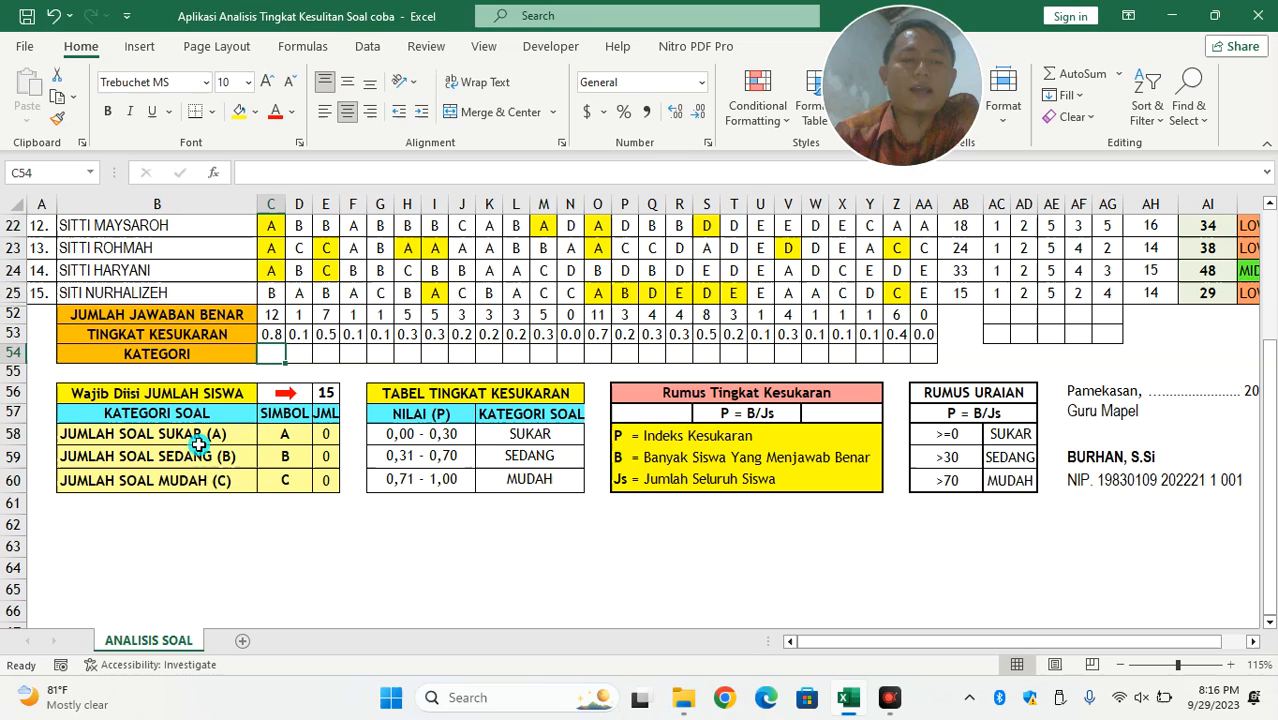
left_click(289, 437)
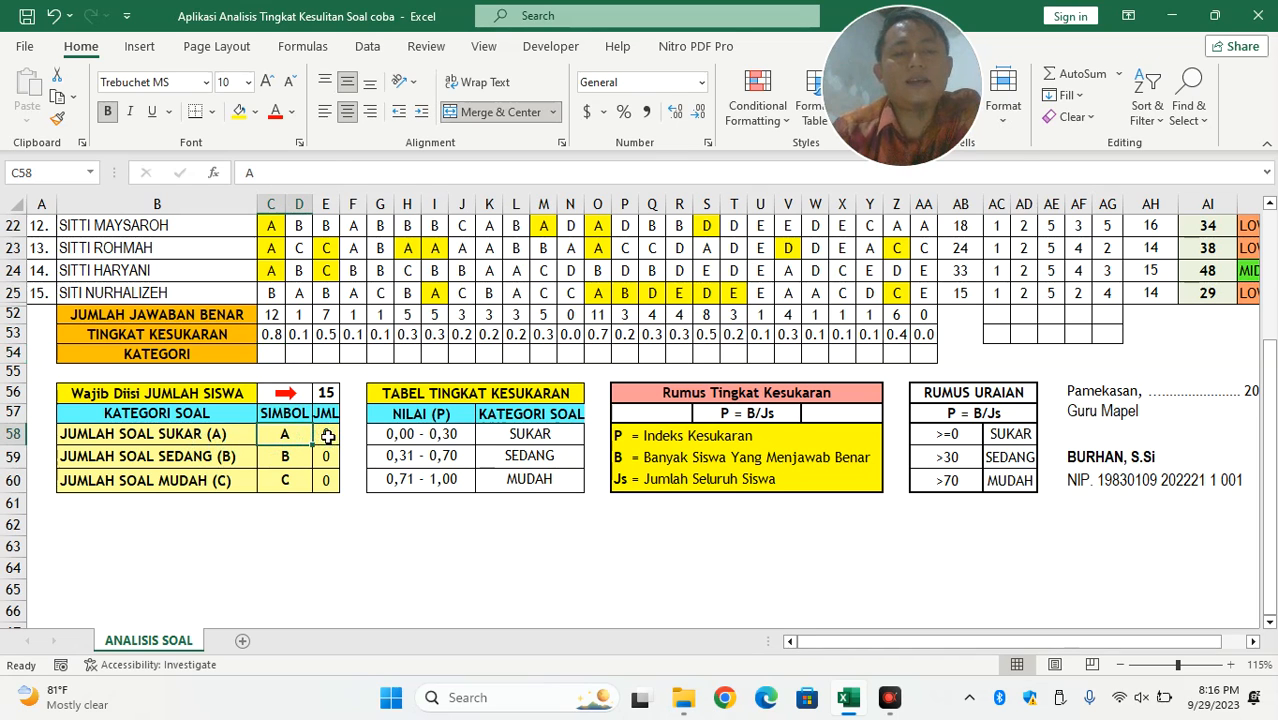
left_click(327, 437)
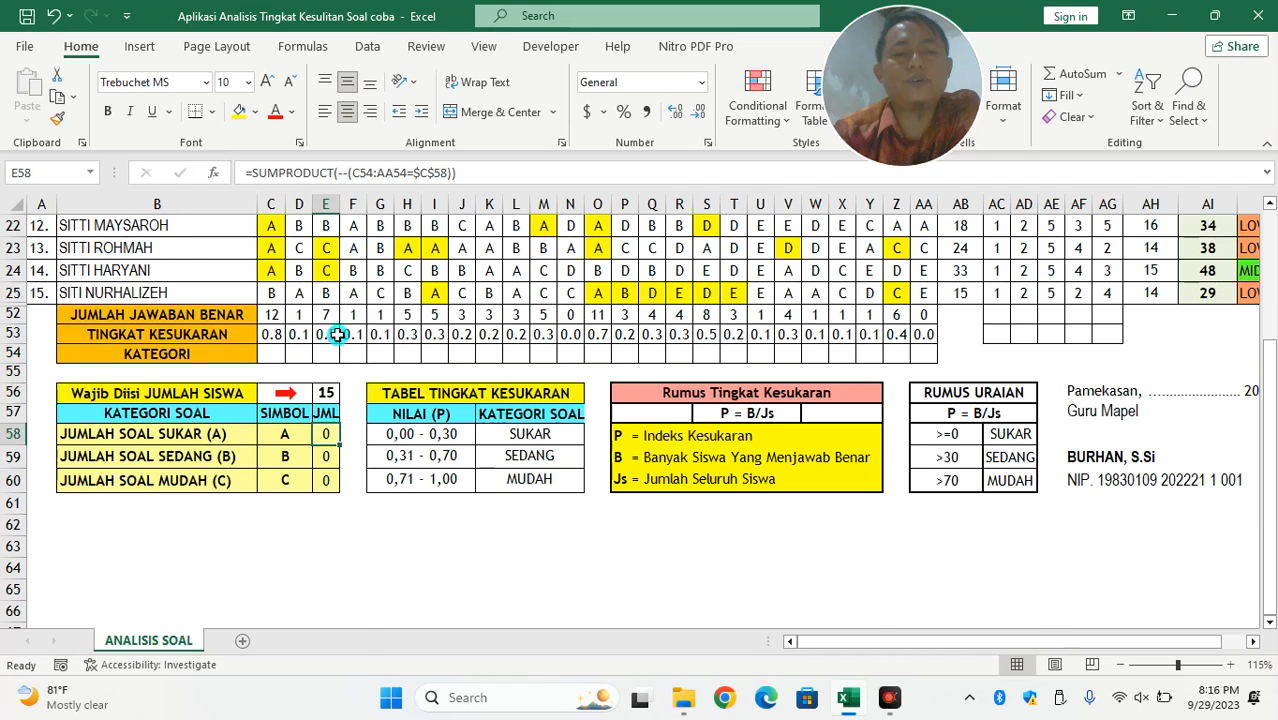
scroll(336, 336, "up", 5)
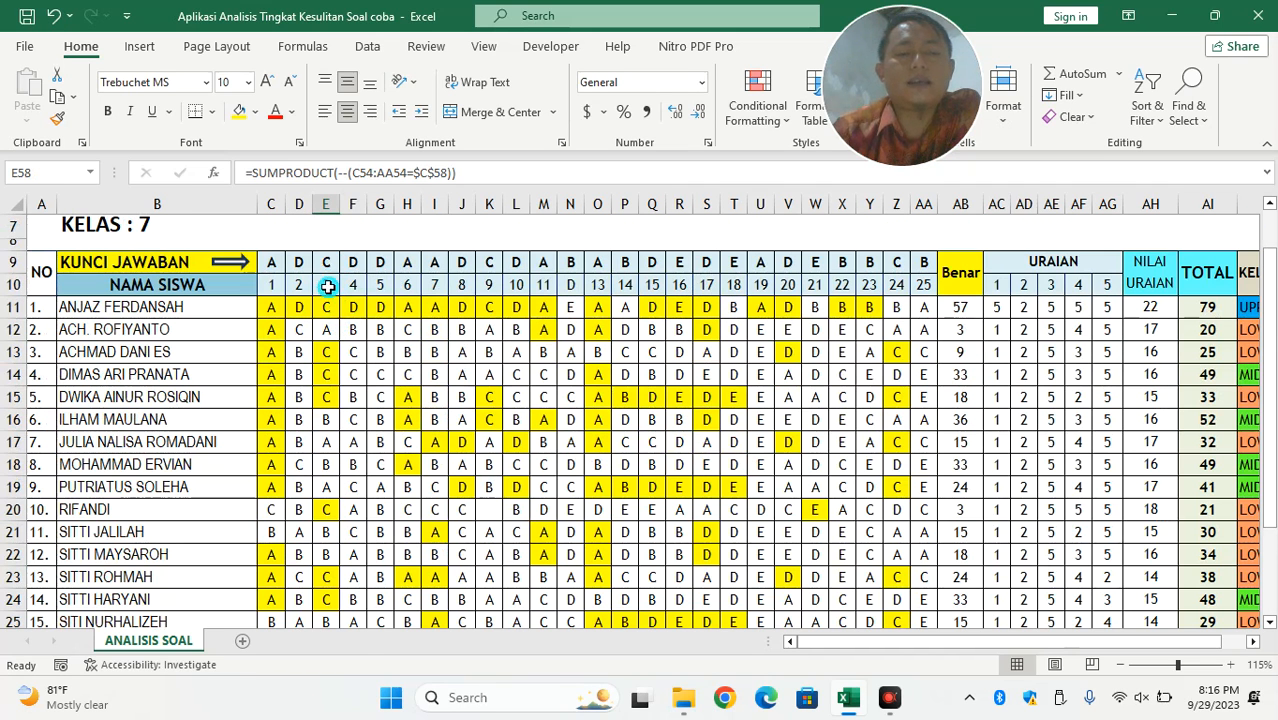
scroll(385, 403, "down", 4)
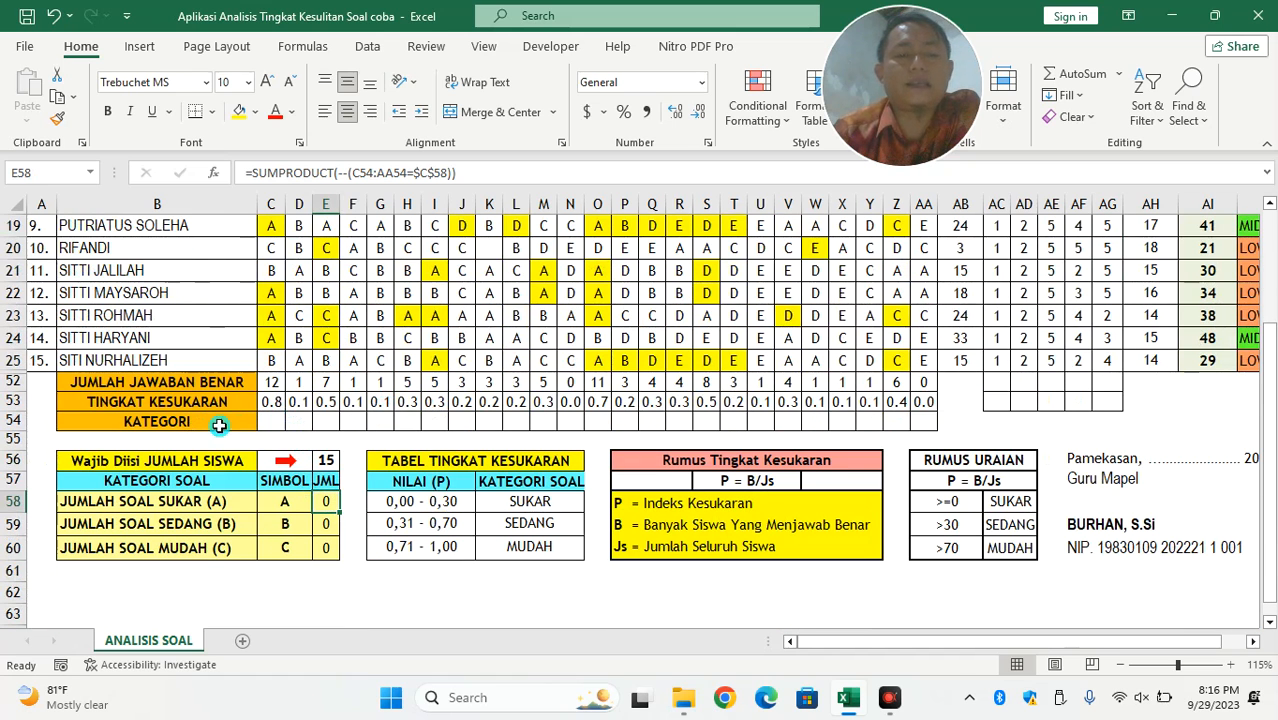
left_click(278, 422)
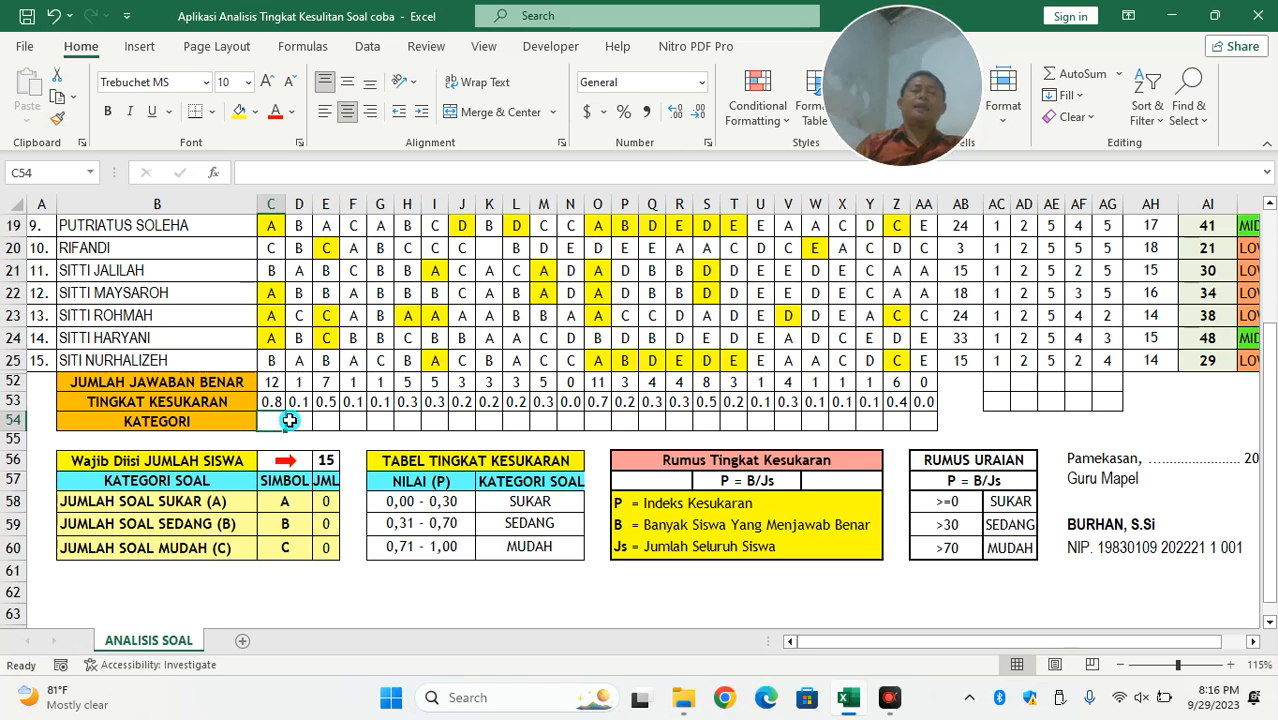
scroll(1000, 260, "up", 5)
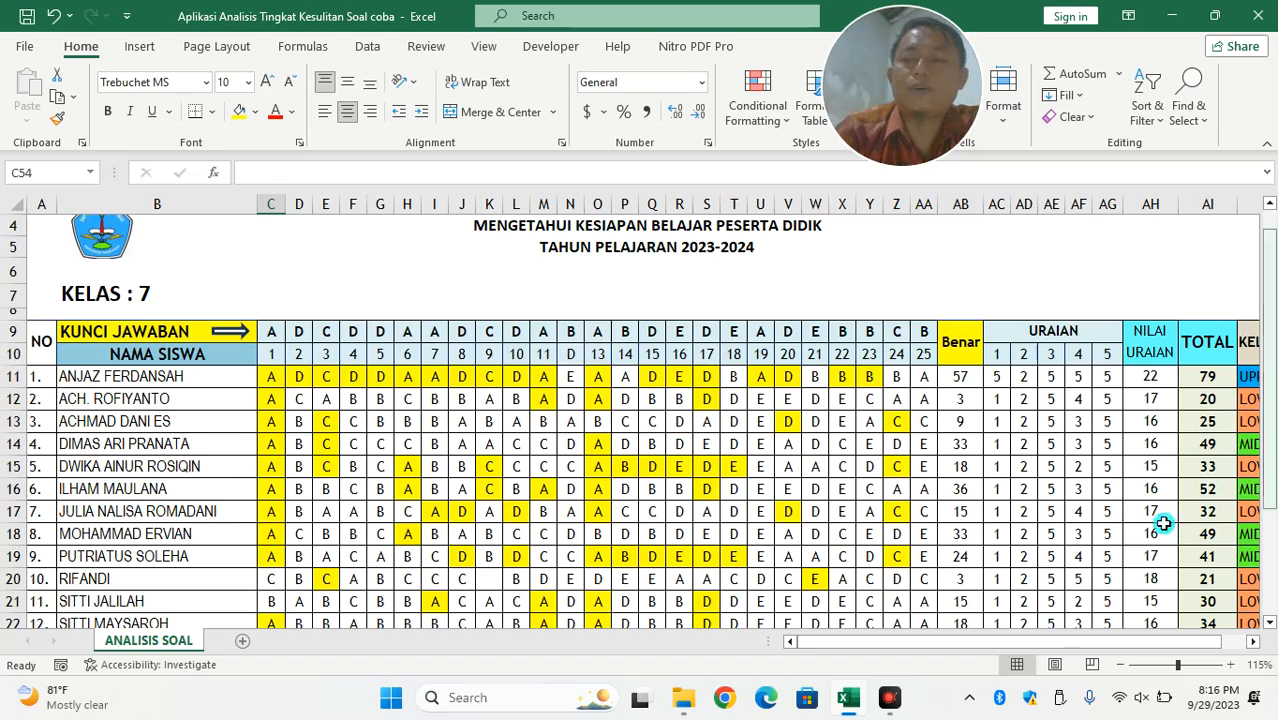
left_click_drag(1131, 642, 1164, 642)
left_click_drag(1010, 642, 958, 649)
scroll(753, 577, "down", 15)
scroll(719, 526, "up", 1)
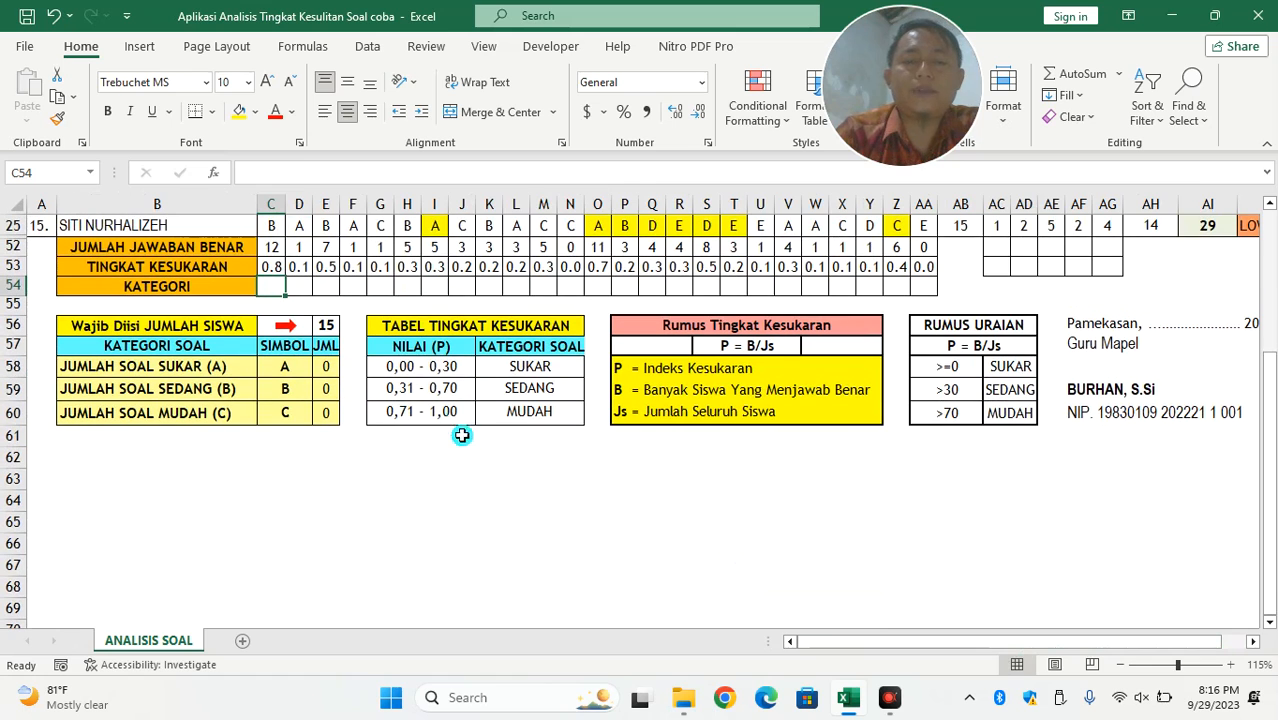
Review the value ranges and their question categories in the TABEL TINGKAT KESUKARAN.
left_click(396, 366)
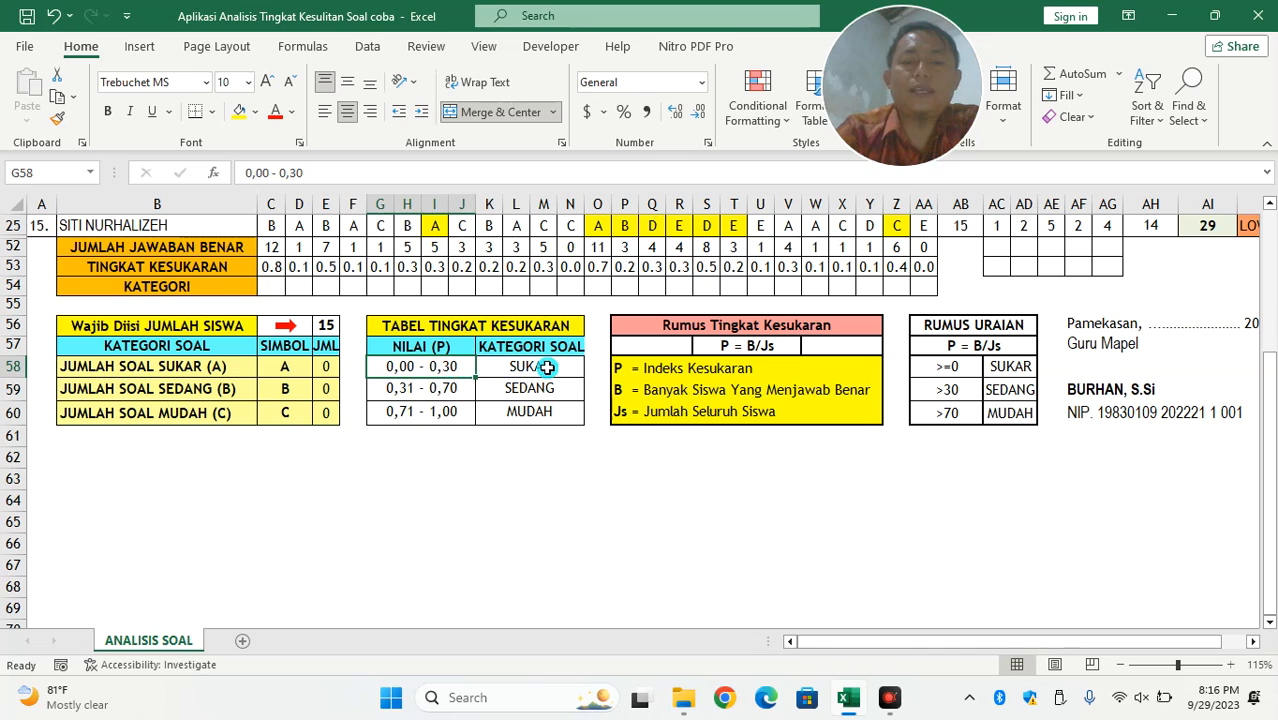
left_click(400, 391)
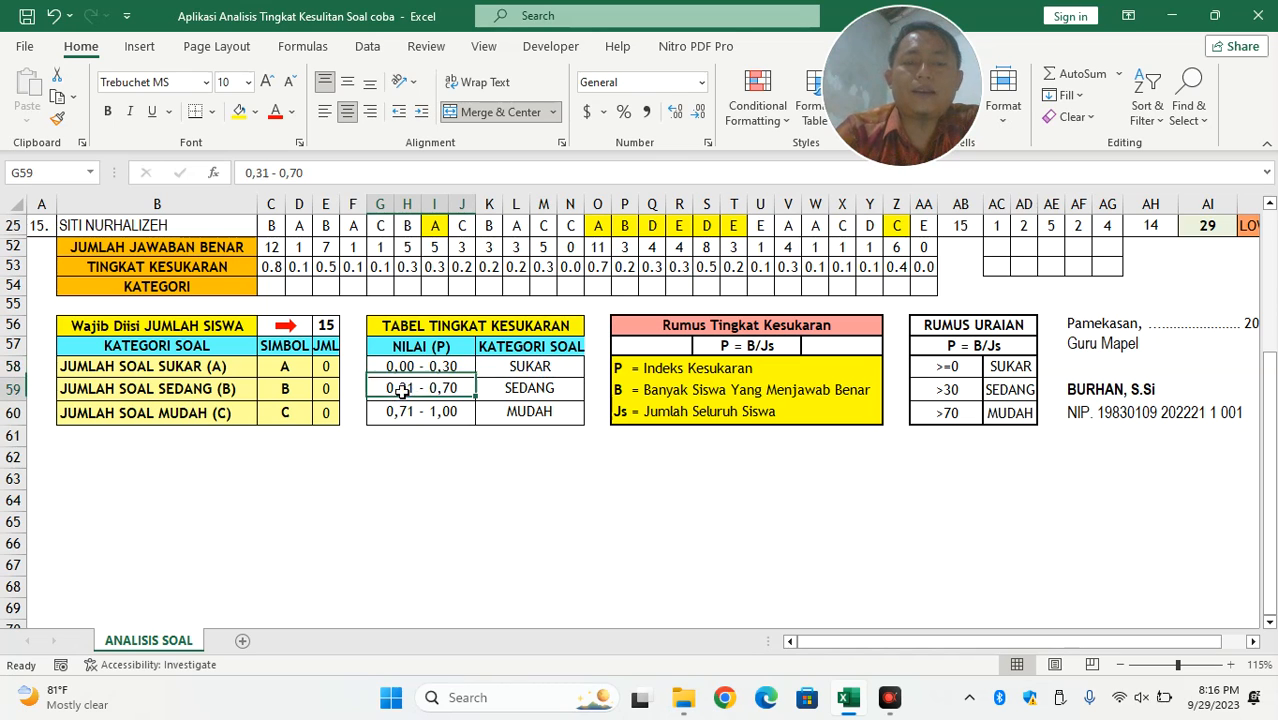
left_click(531, 388)
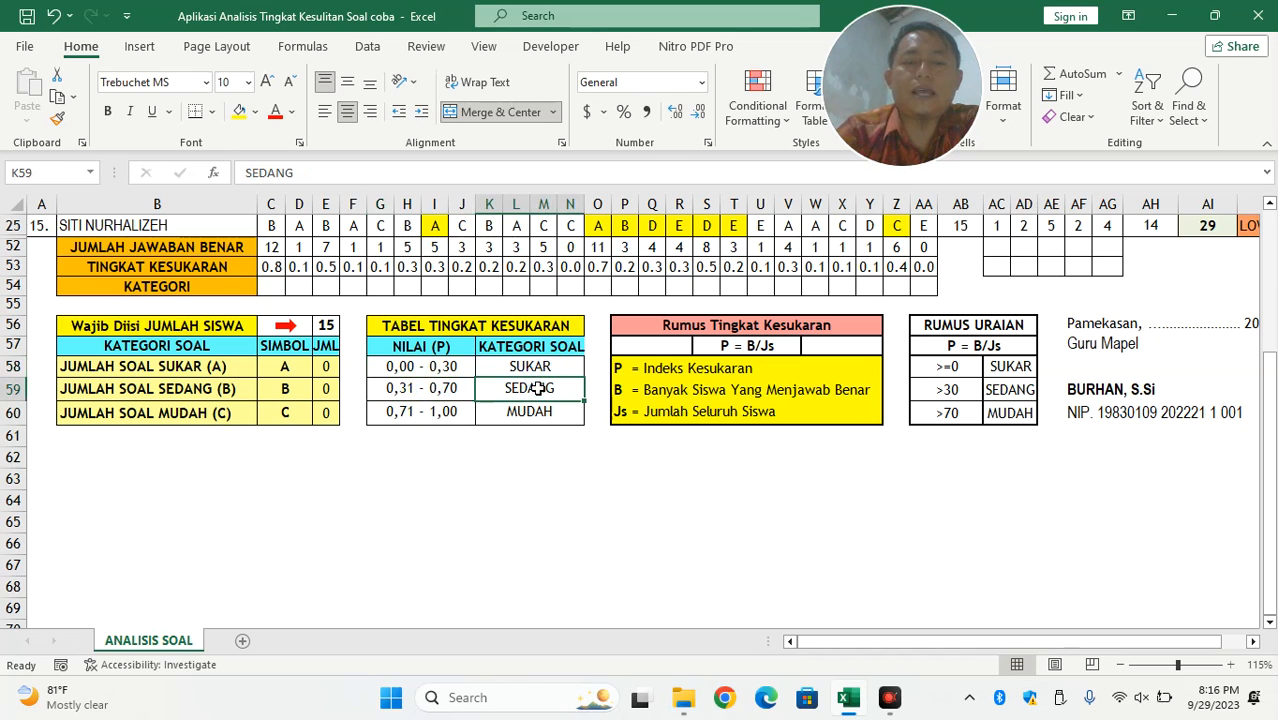
left_click(410, 412)
left_click(530, 412)
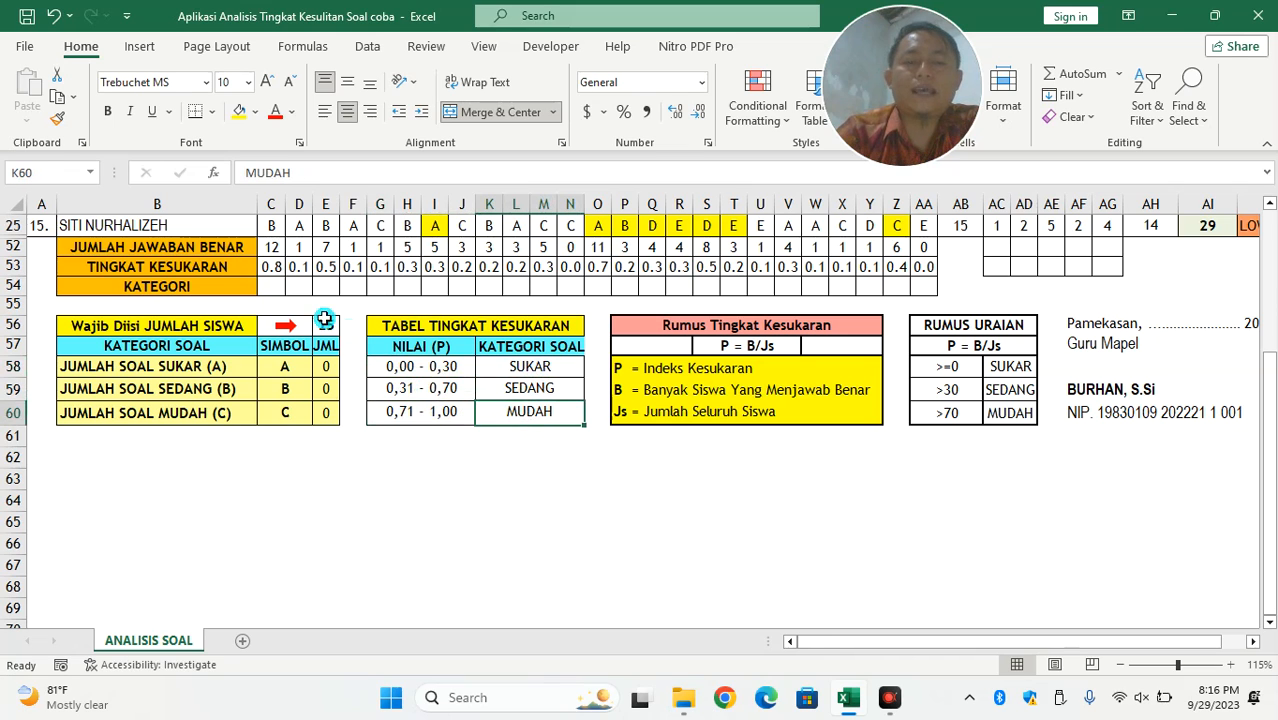
Begin an IF formula in KATEGORI cell C54 that returns "C" when C53 is greater than 0.7.
left_click(279, 288)
left_click(279, 175)
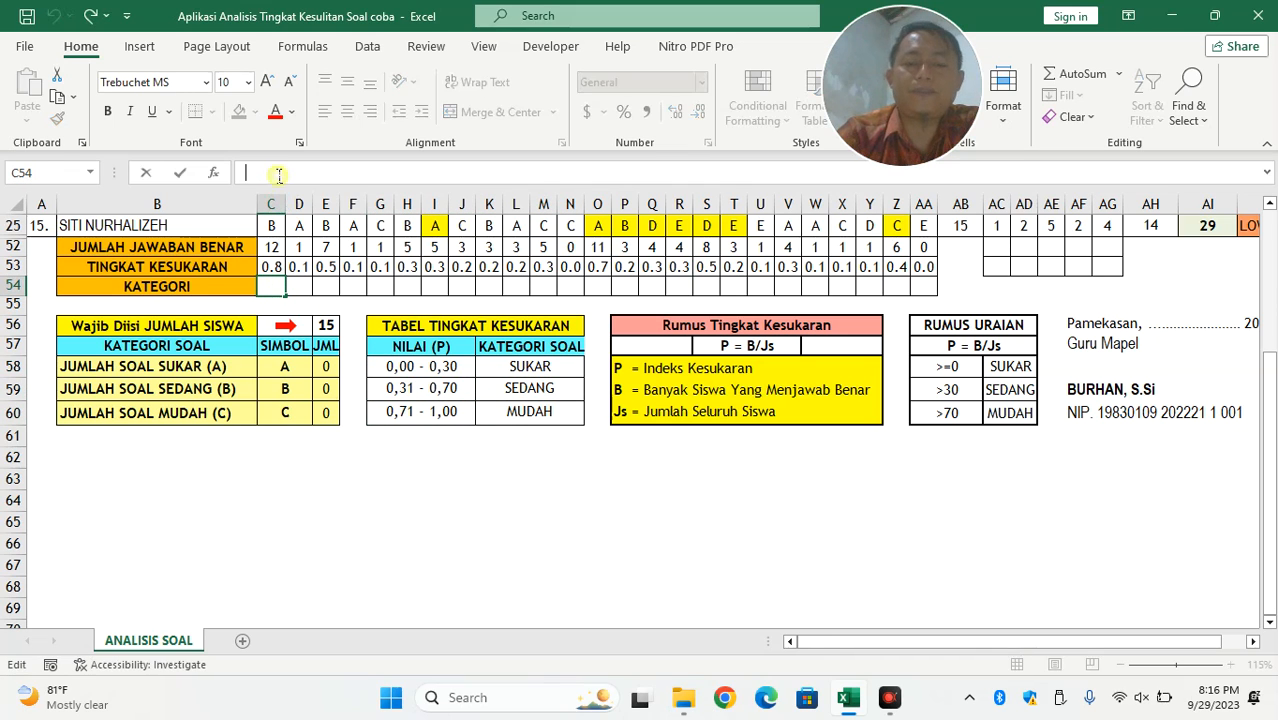
type("=")
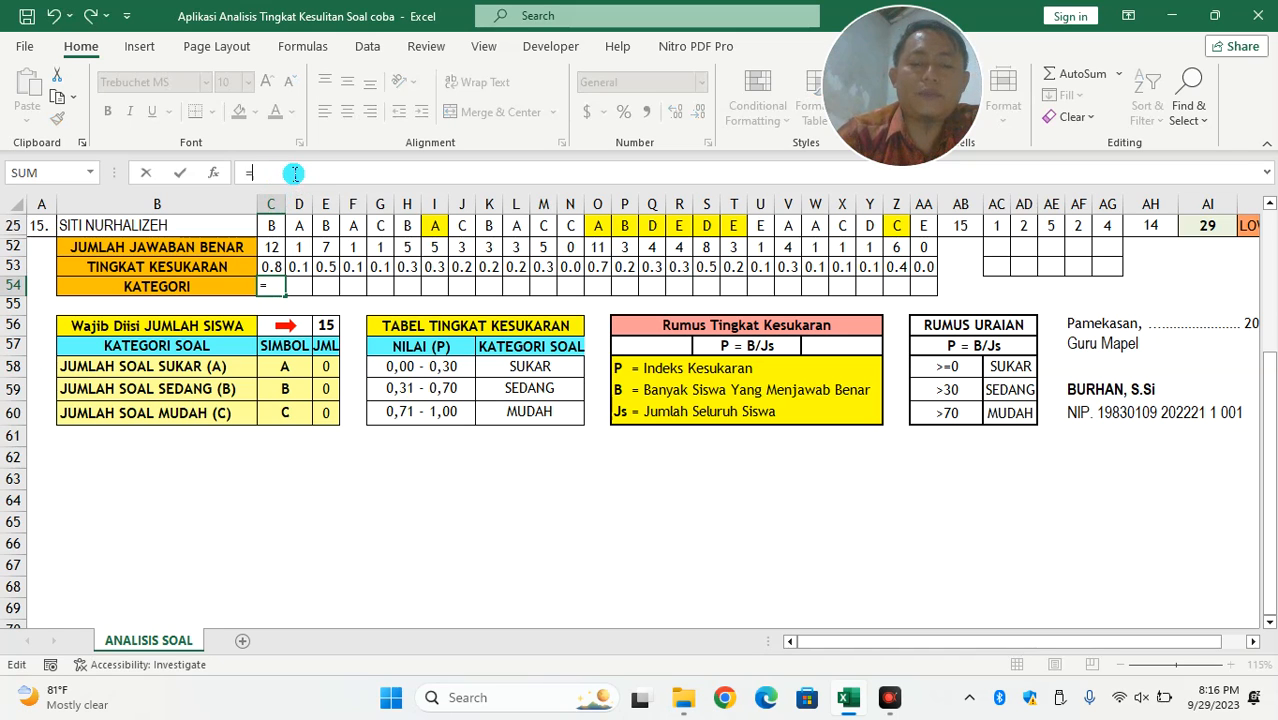
type("IF")
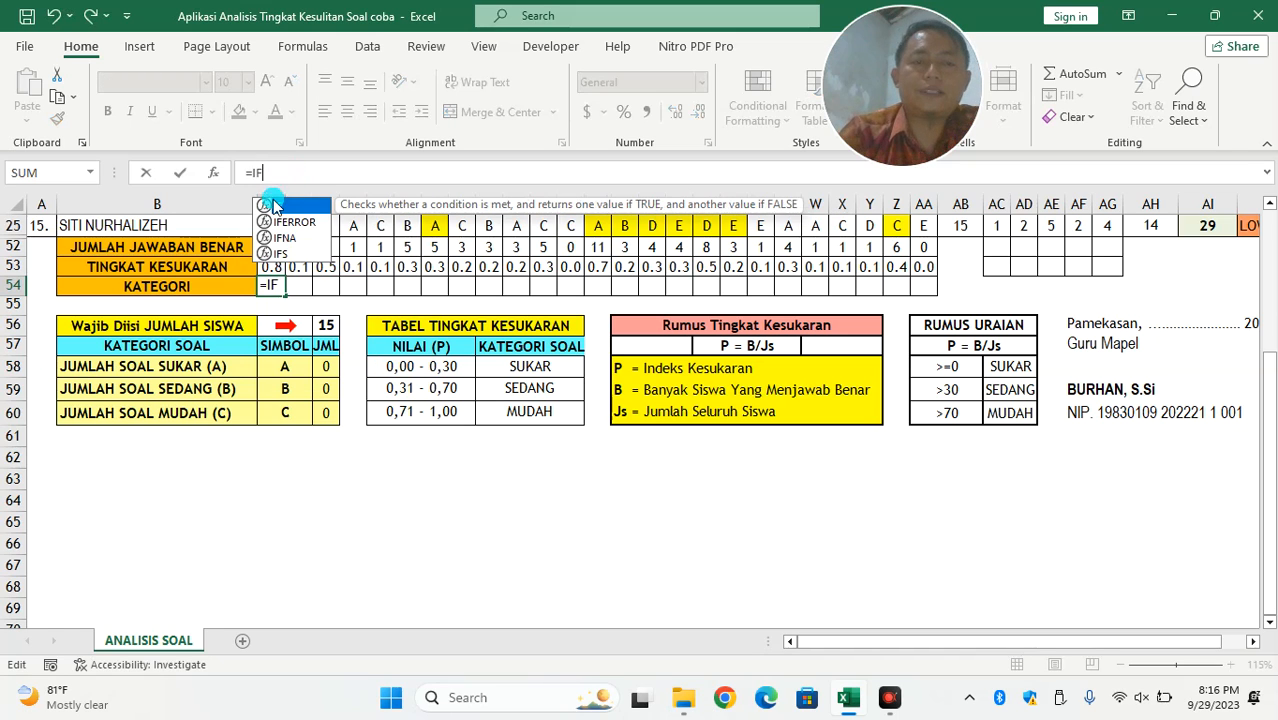
double_click(280, 208)
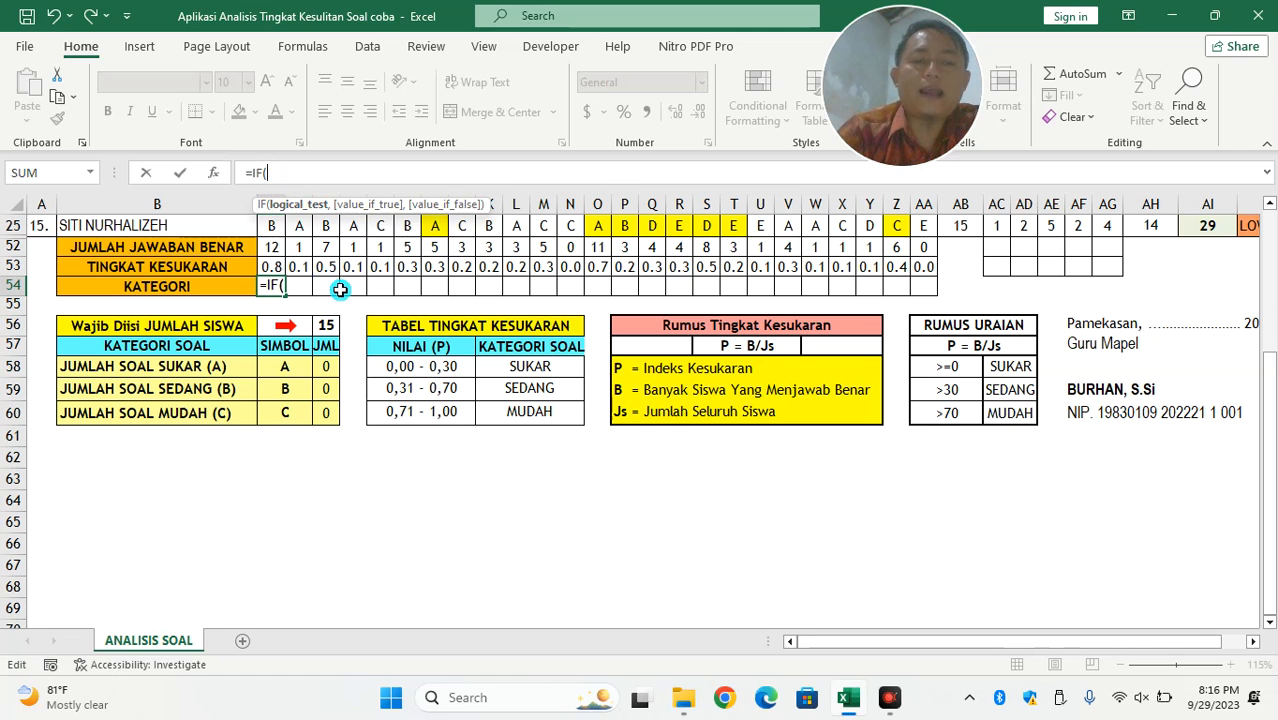
scroll(340, 288, "up", 1)
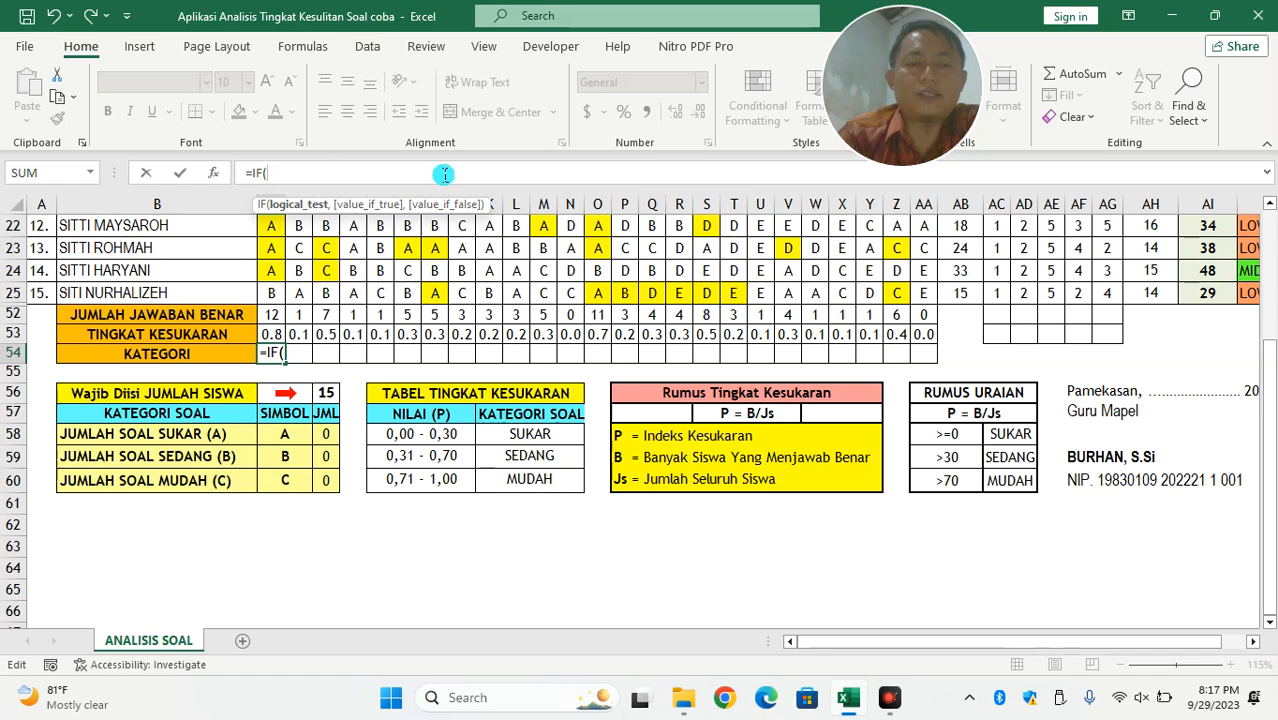
left_click(271, 333)
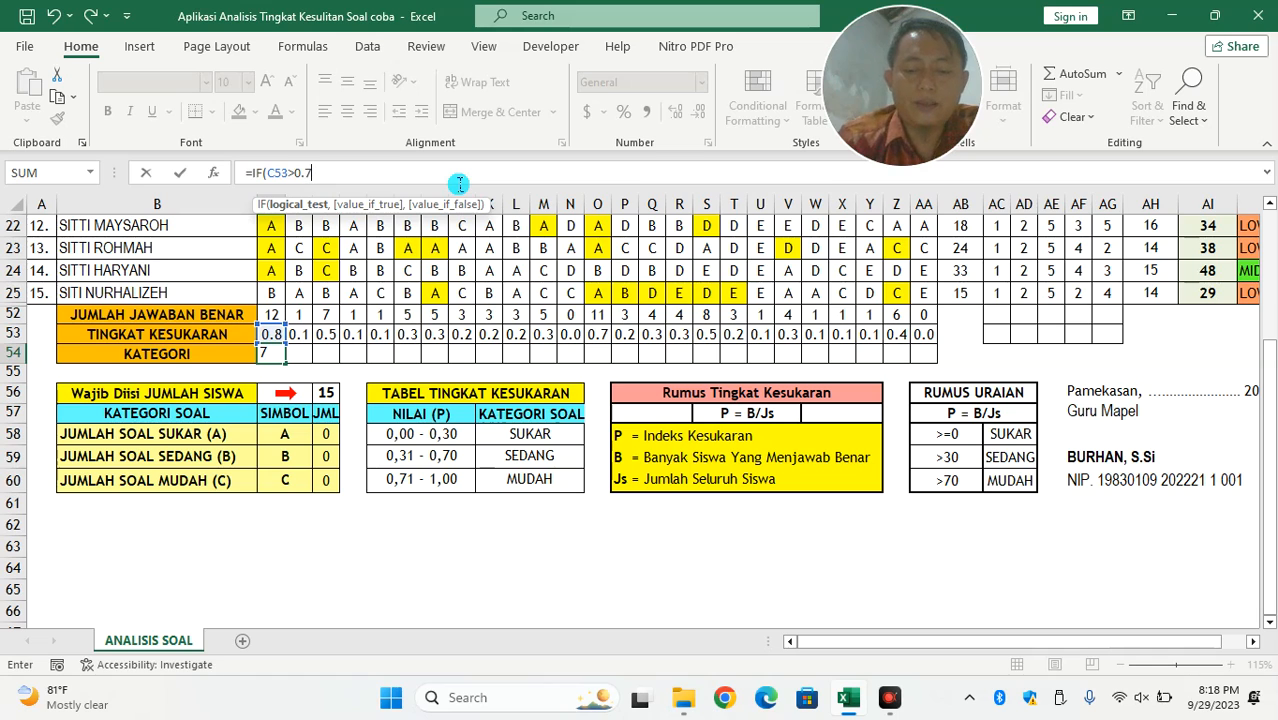
type(",\"C\",IF")
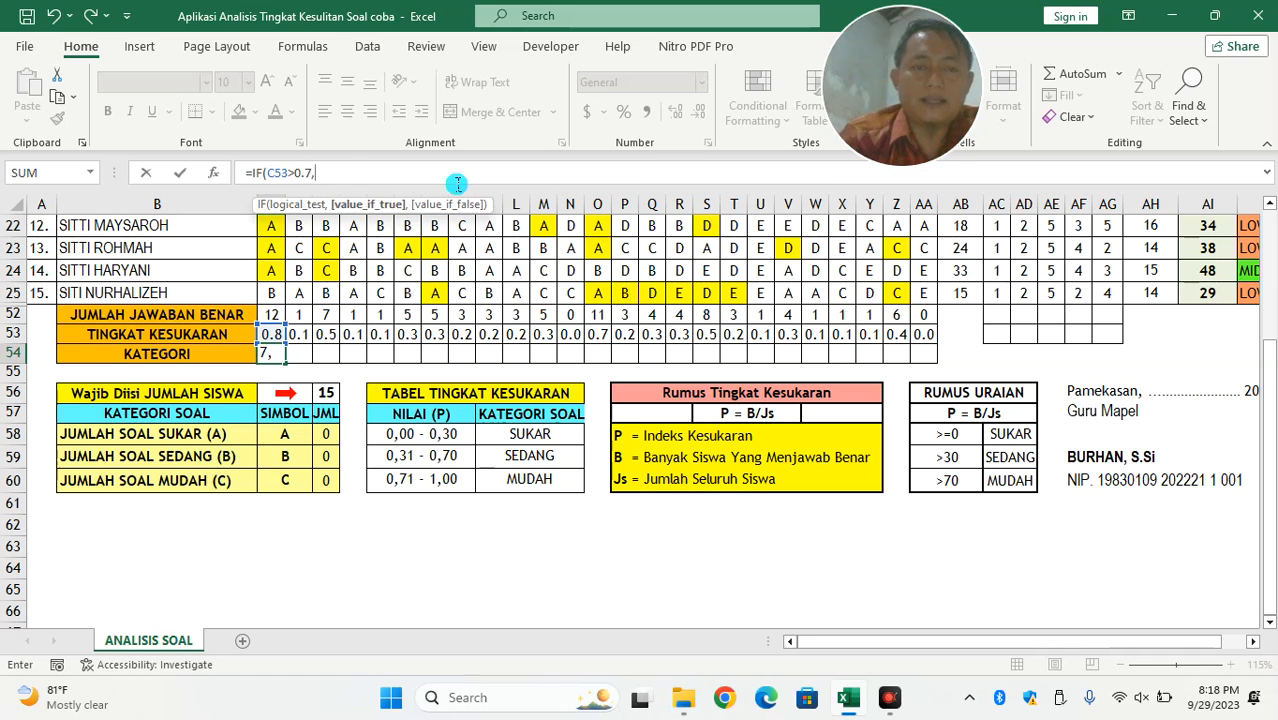
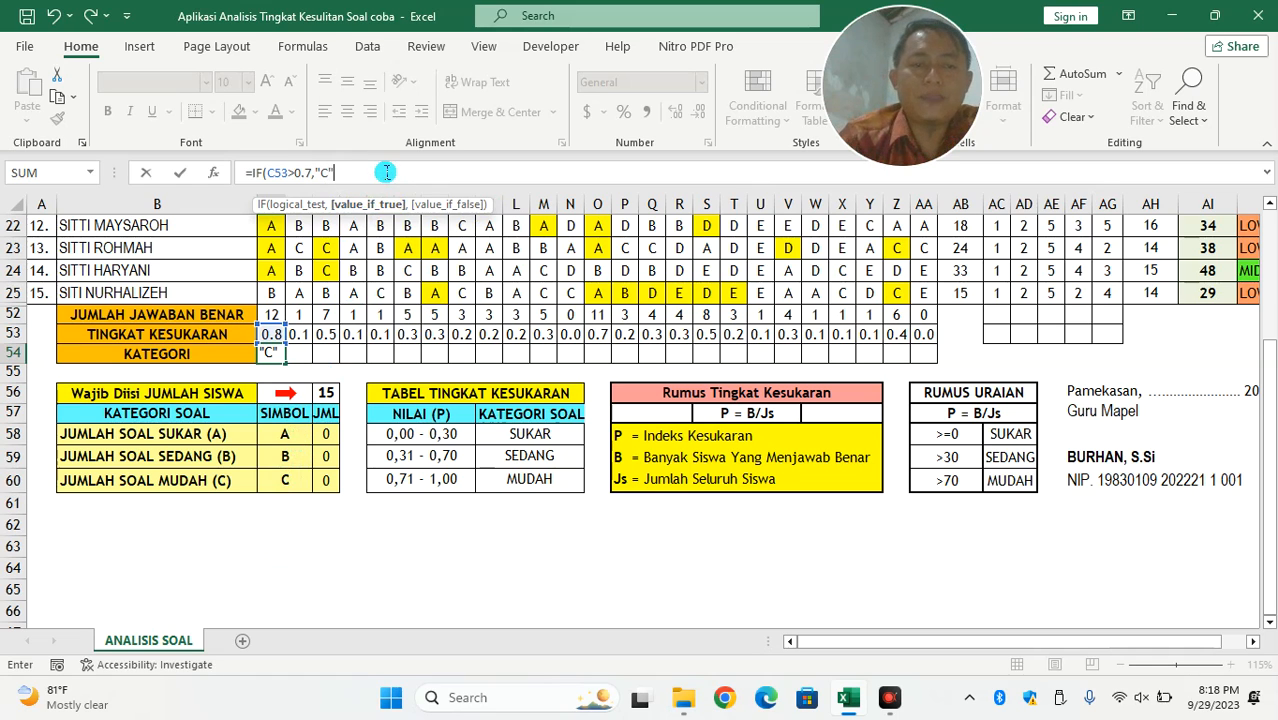
Complete the KATEGORI formula in C54 with a nested IF that returns "B" when C53 is greater than 0.3 and "A" otherwise.
type(",")
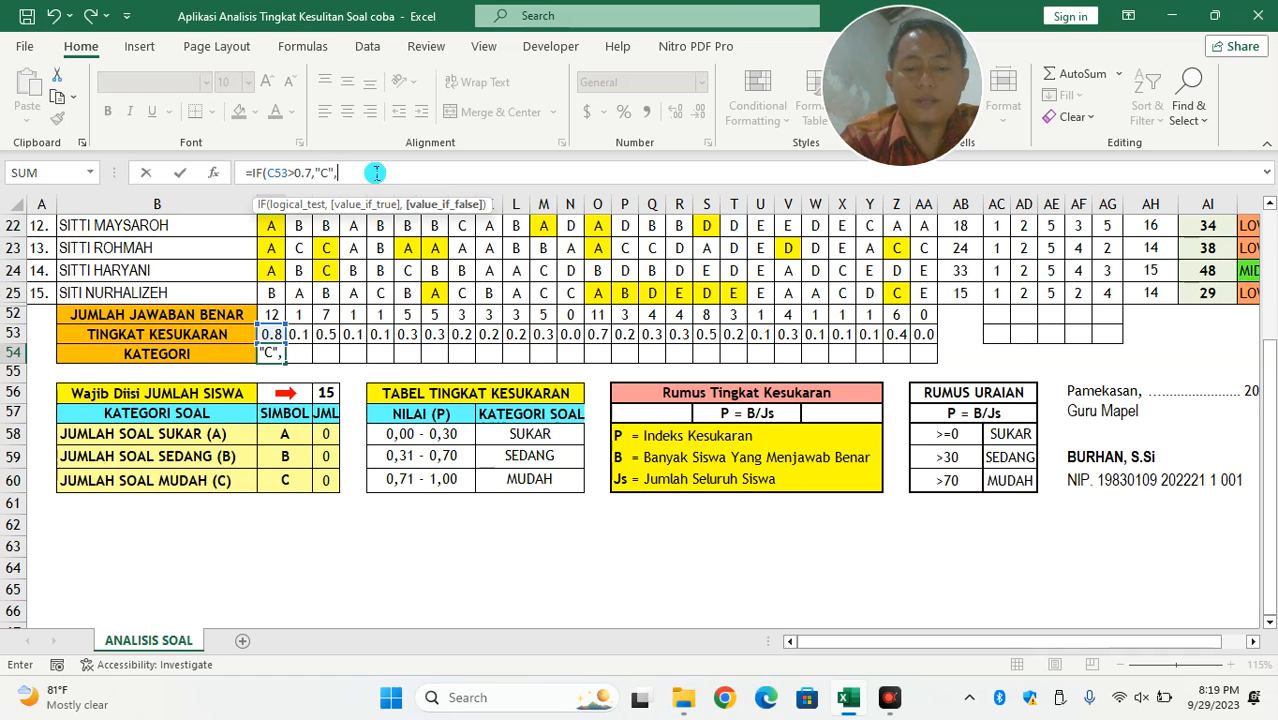
type("IF")
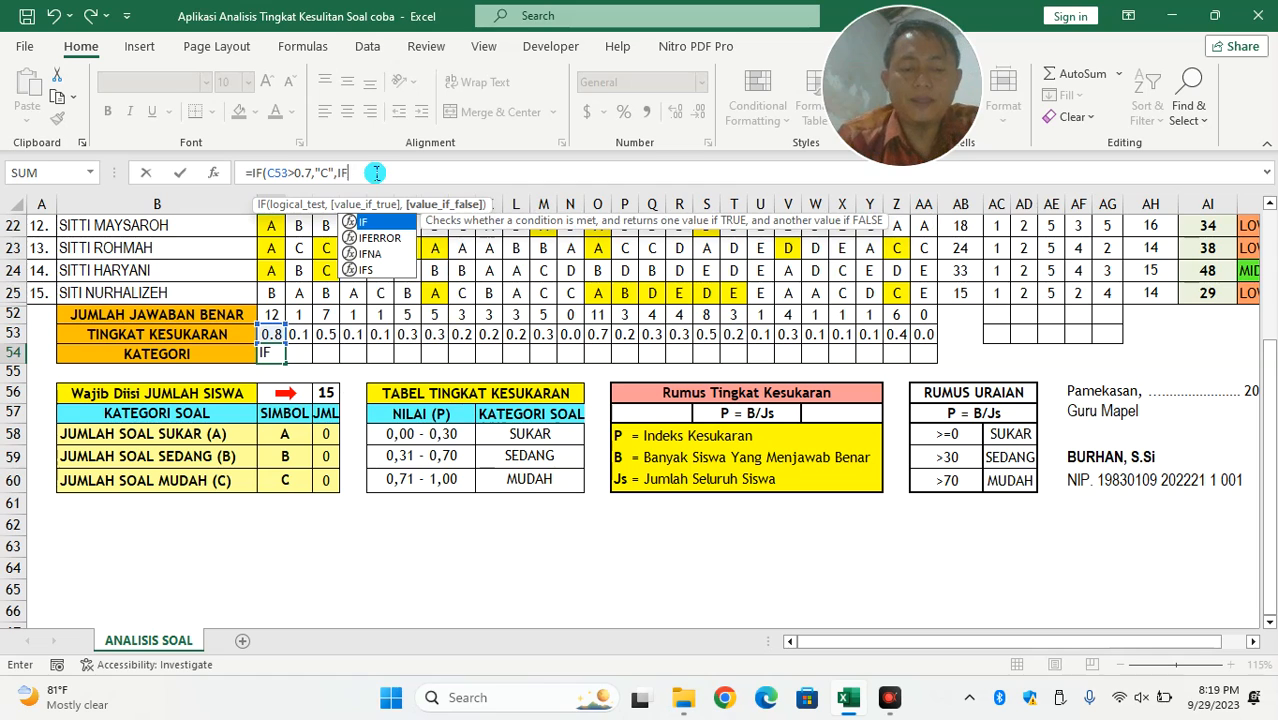
double_click(380, 228)
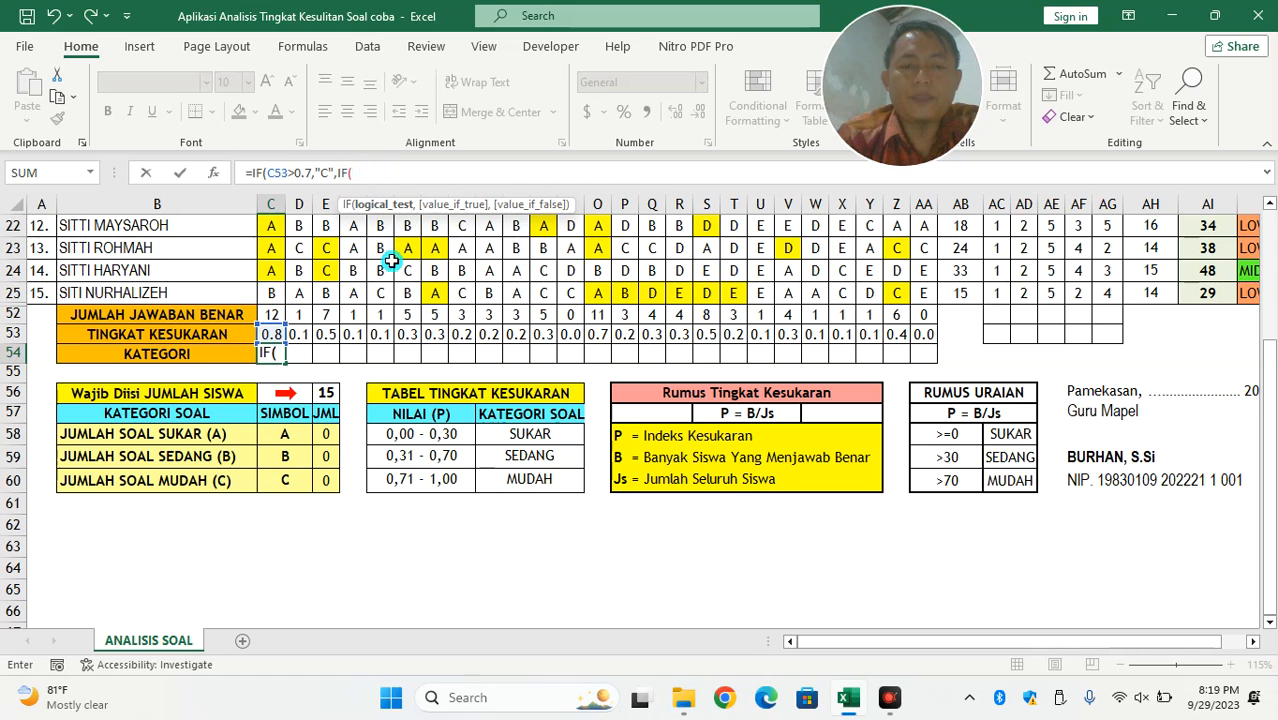
left_click(273, 332)
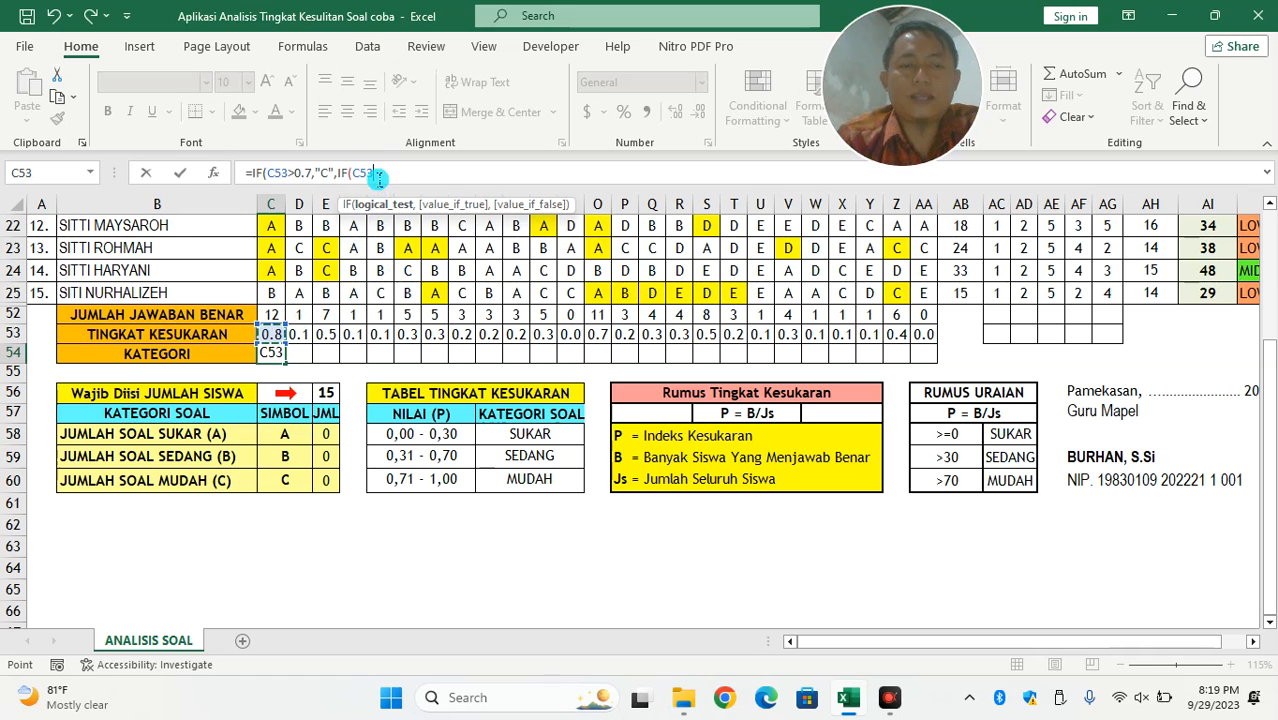
type(">0.3")
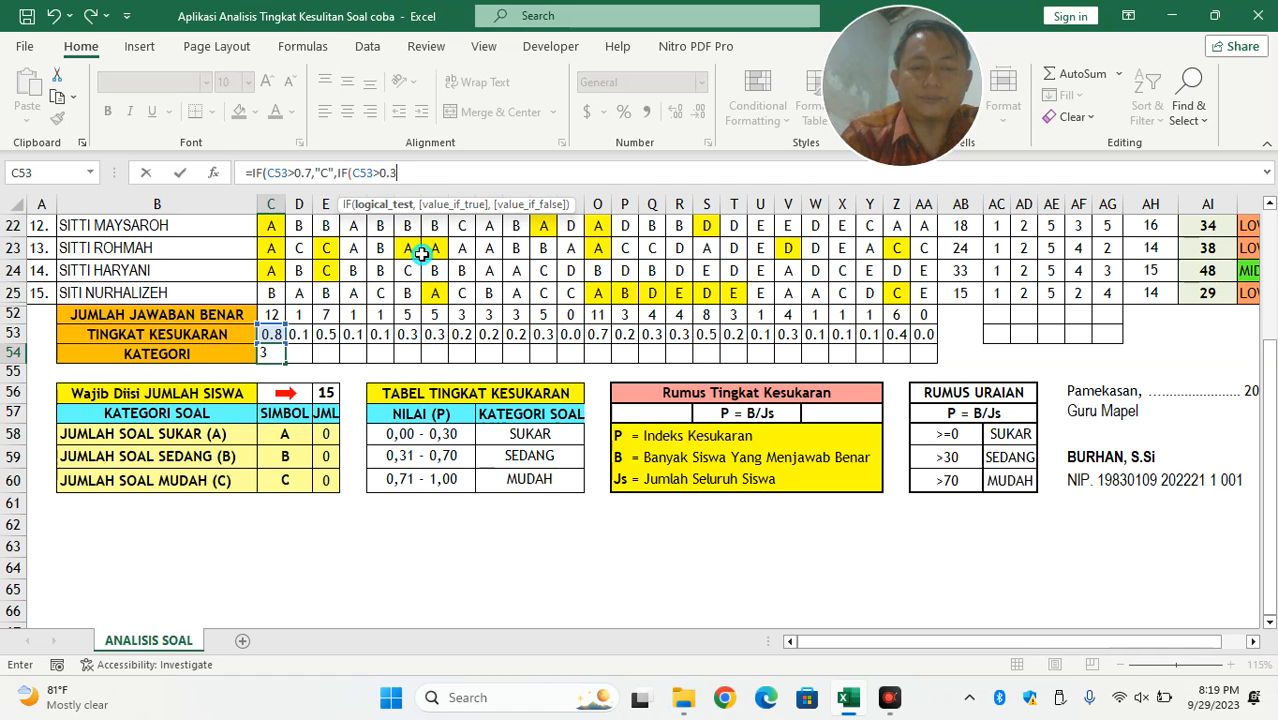
type(",\"B")
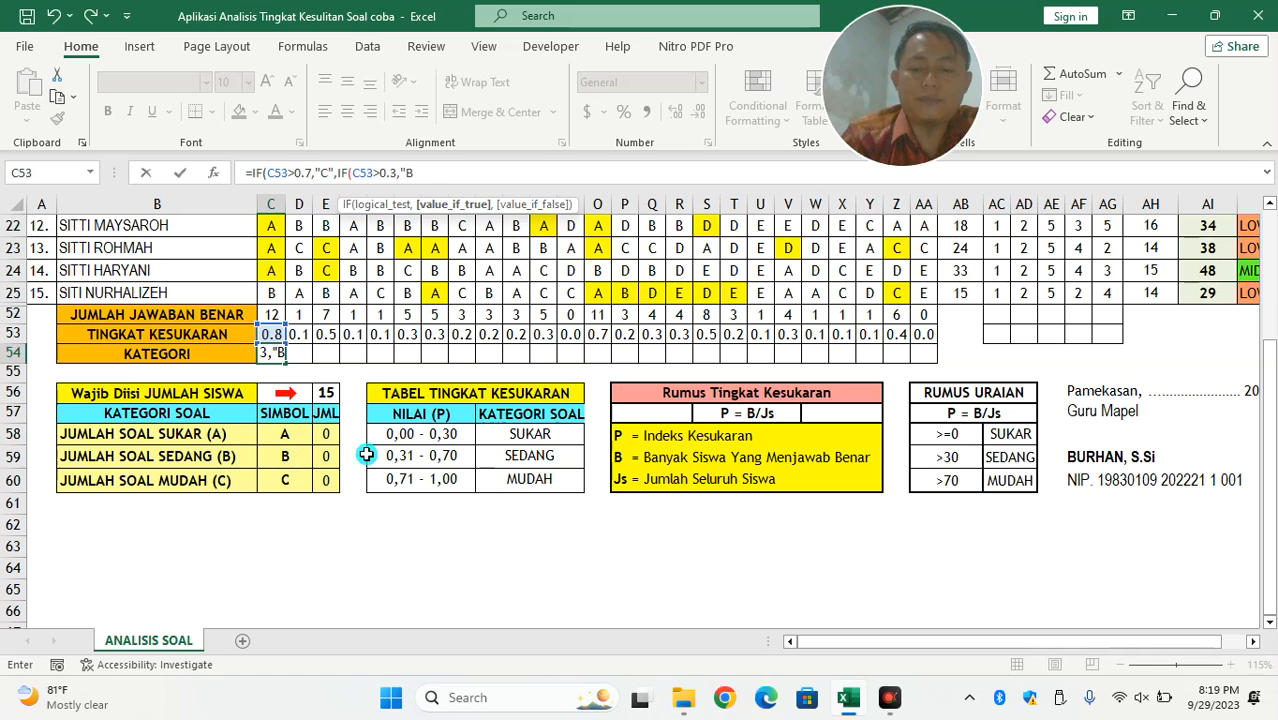
type(",\"A")
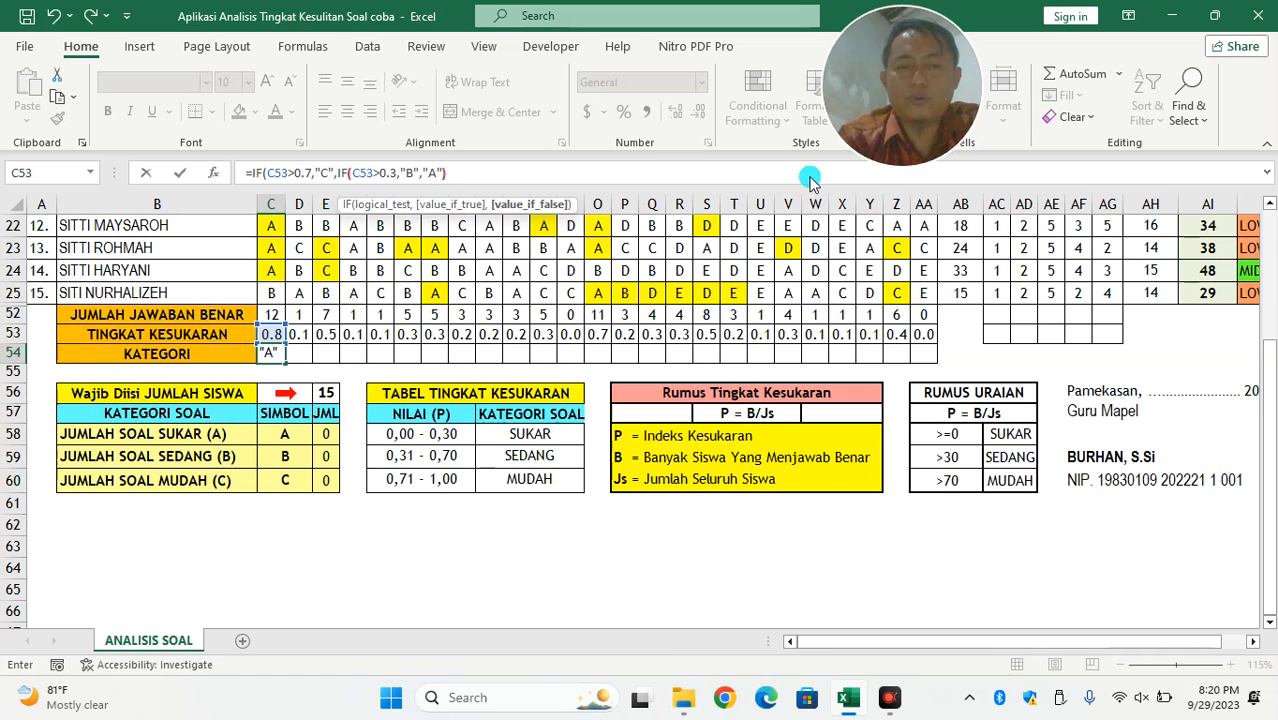
type(")")
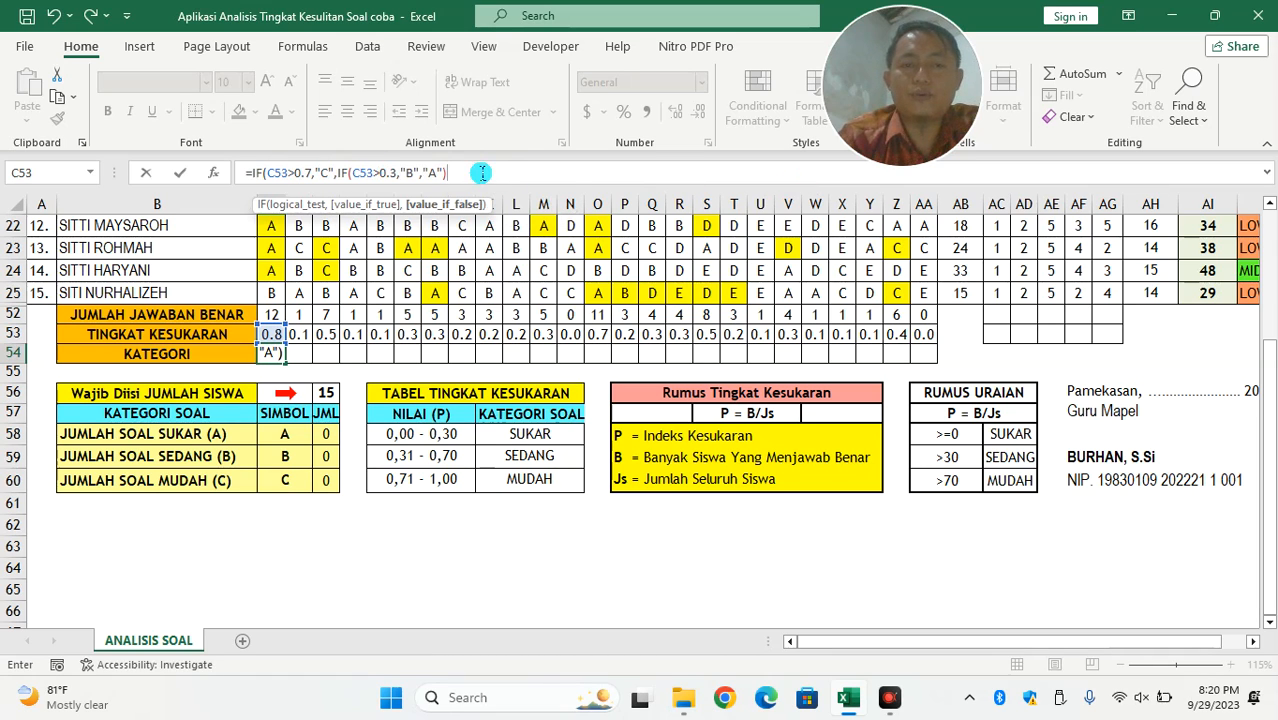
type(")")
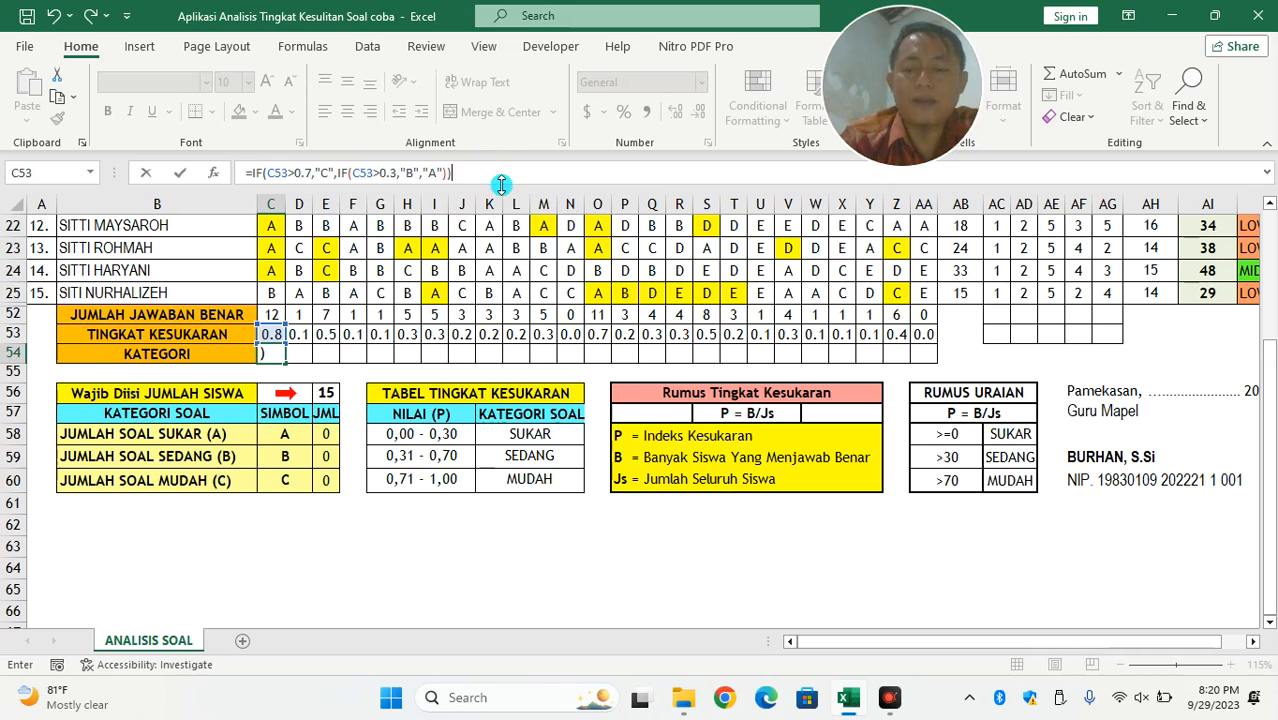
key("Return")
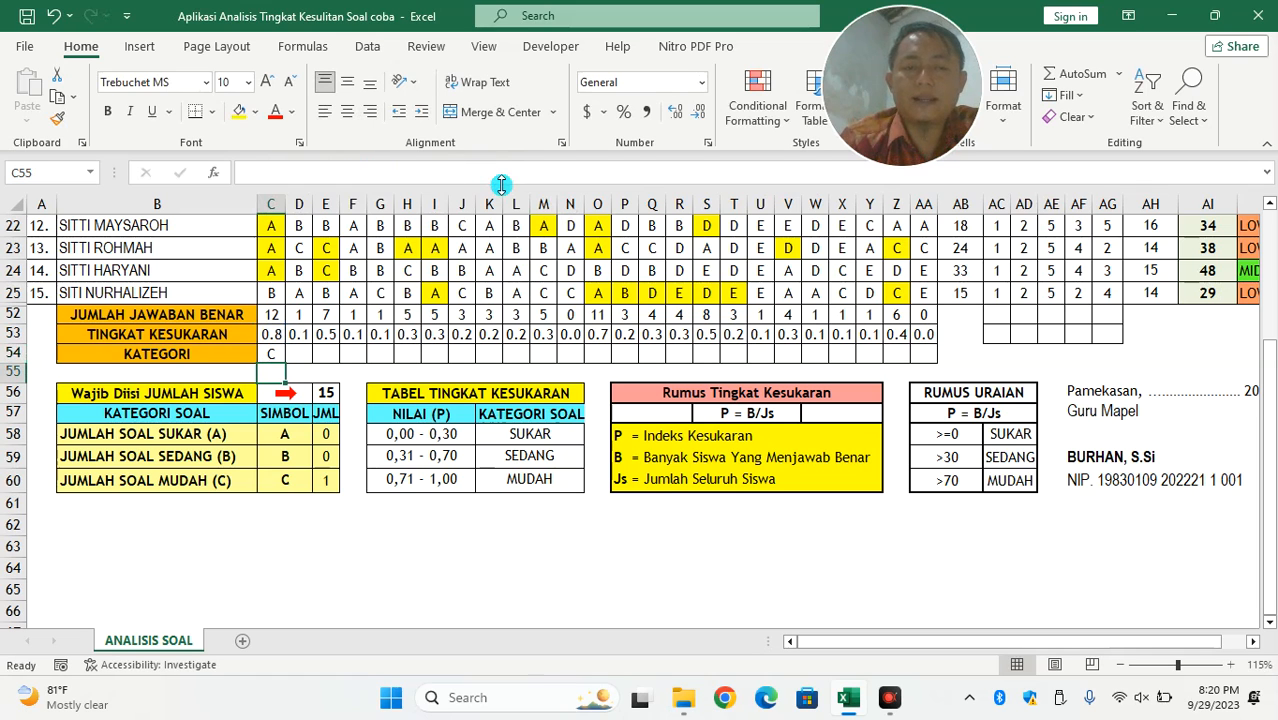
Fill the KATEGORI formula from C54 across to AA54 and check the copied formulas in D54 and E54.
left_click(273, 352)
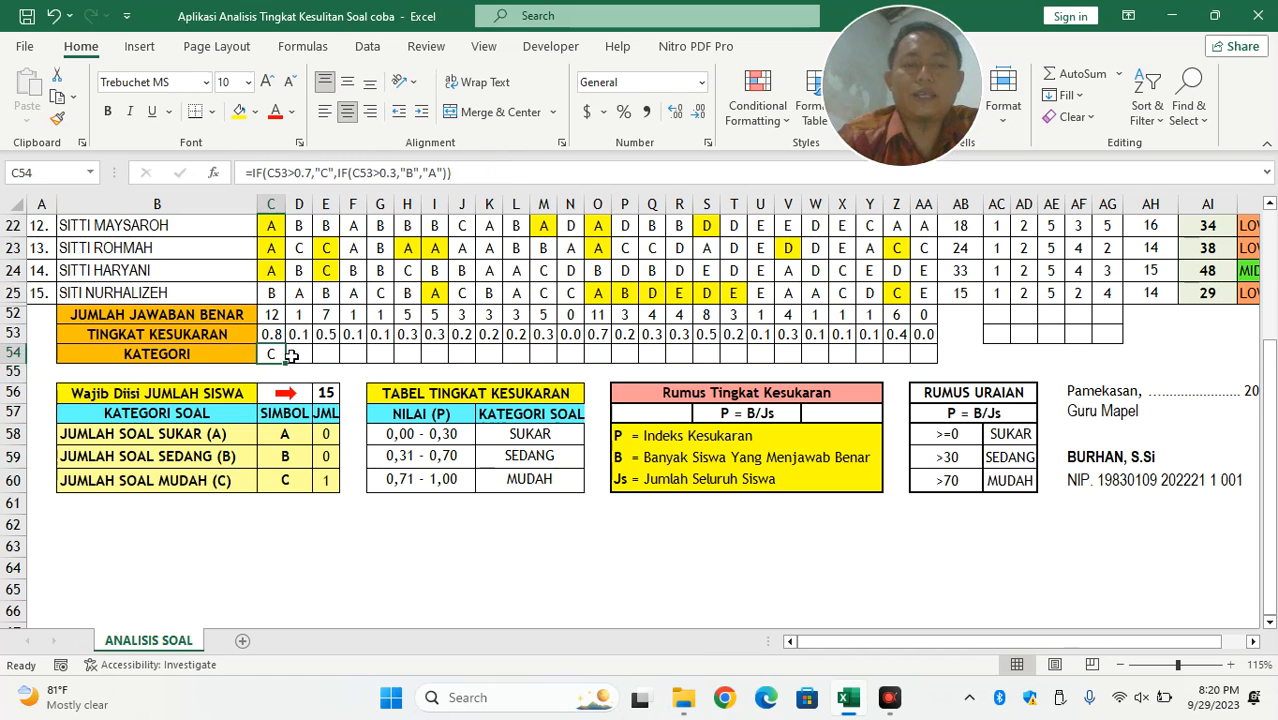
left_click_drag(284, 363, 931, 365)
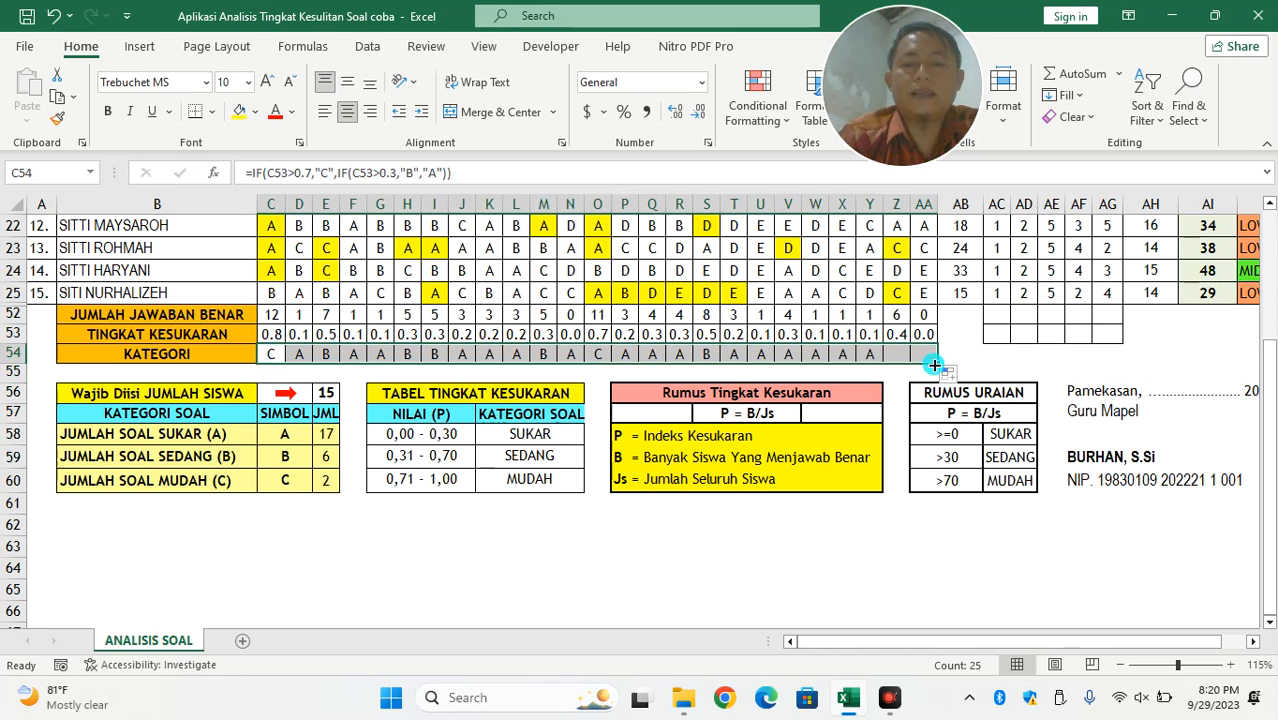
left_click(298, 355)
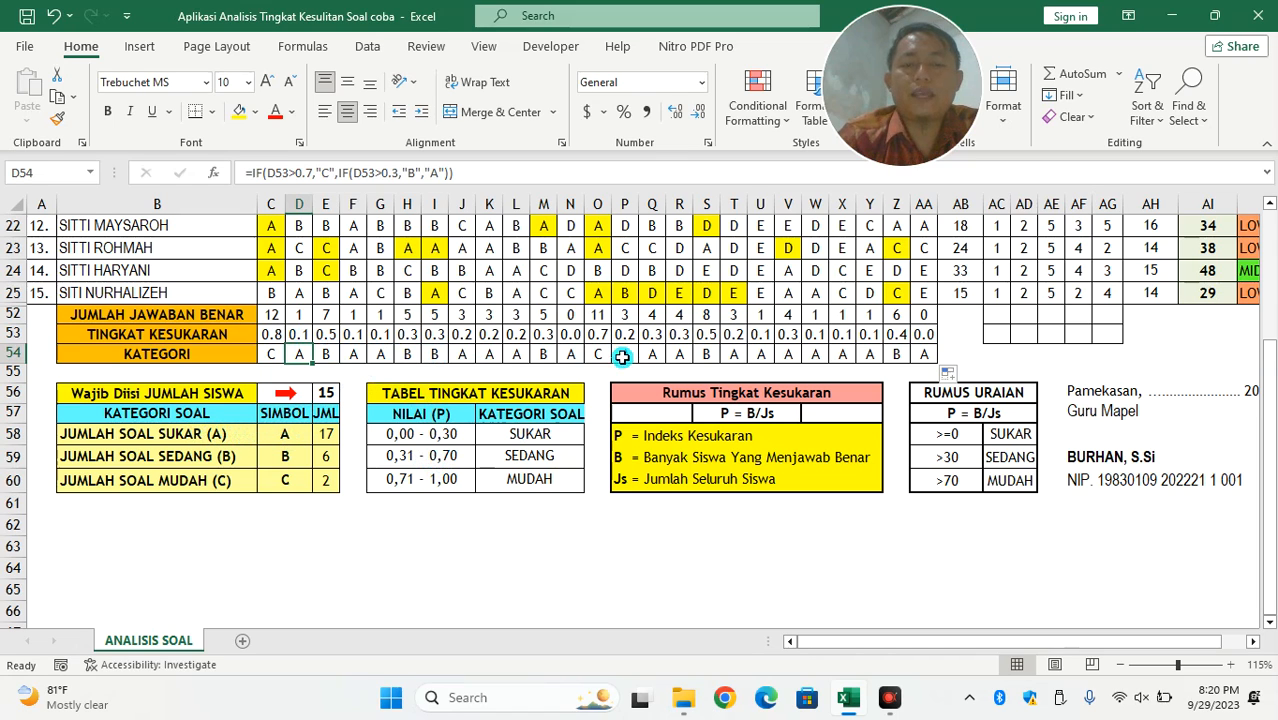
left_click(328, 351)
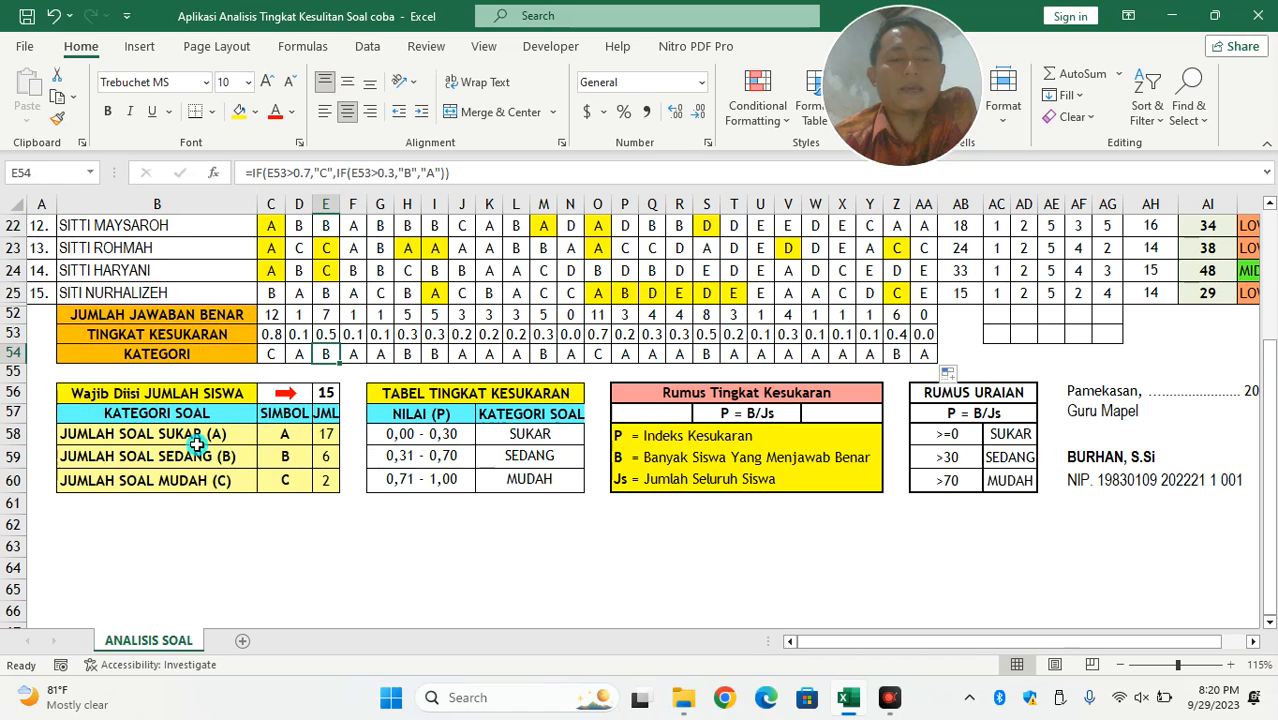
Clear the existing JML counting formulas for the SUKAR, SEDANG and MUDAH rows in E58:E60.
left_click(325, 433)
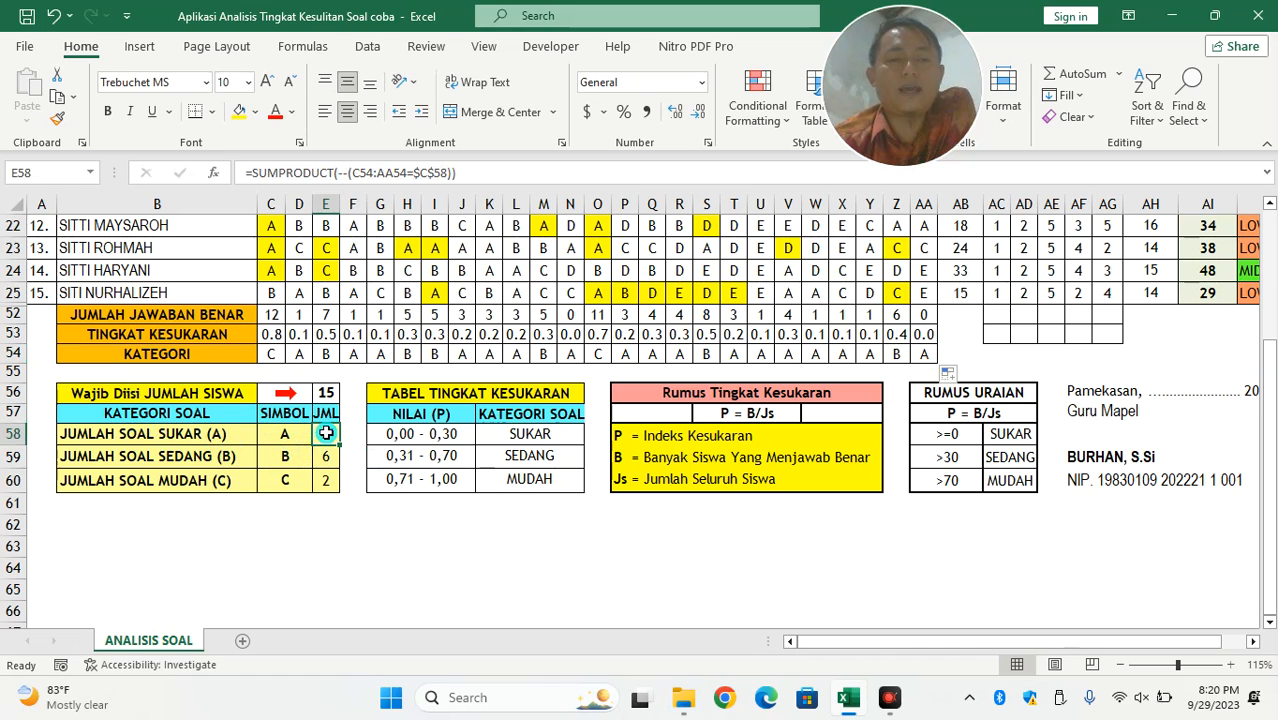
left_click_drag(329, 434, 327, 480)
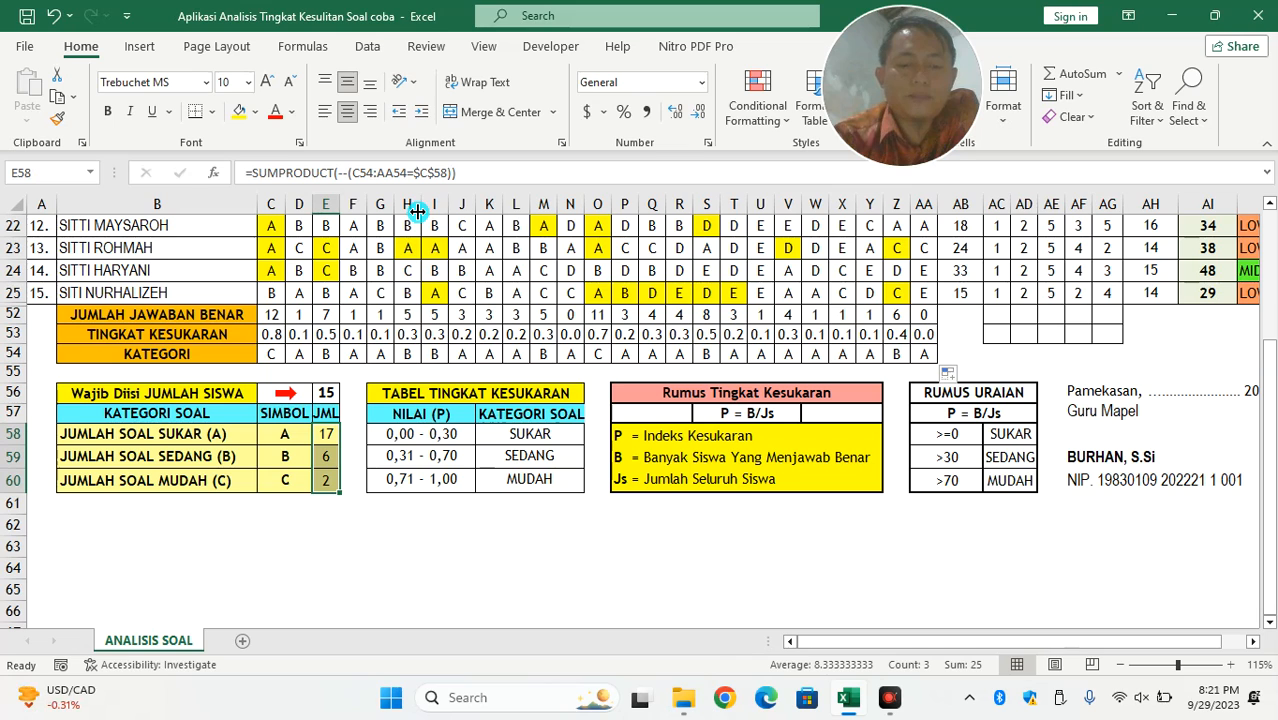
key("Delete")
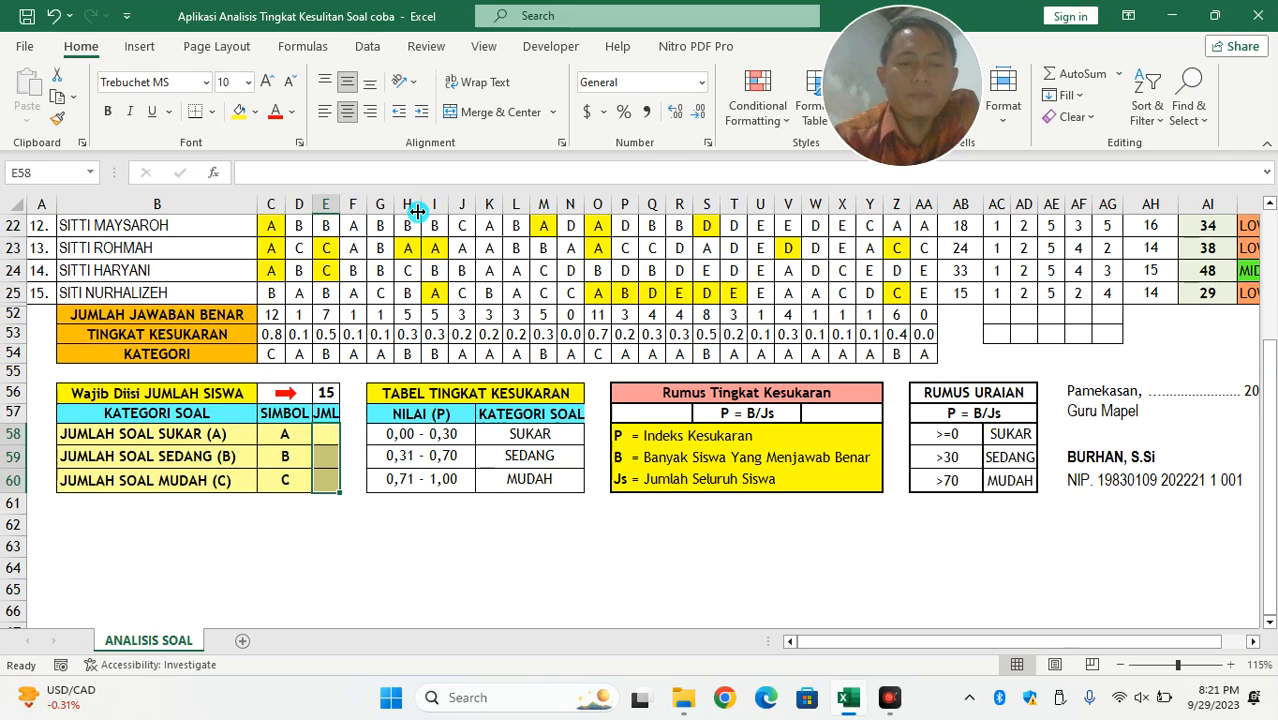
Begin a SUMPRODUCT formula in E58 with a double minus and an inner bracket referencing the KATEGORI range C54:AA54.
left_click(320, 436)
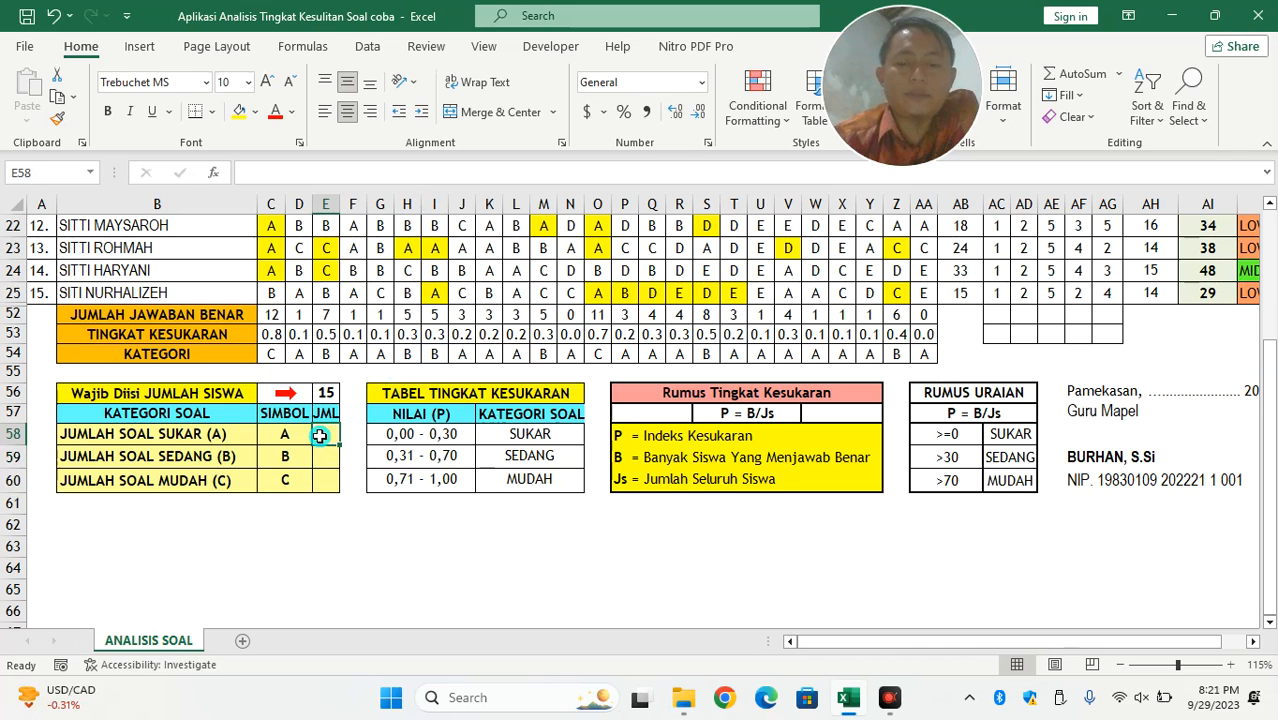
type("=")
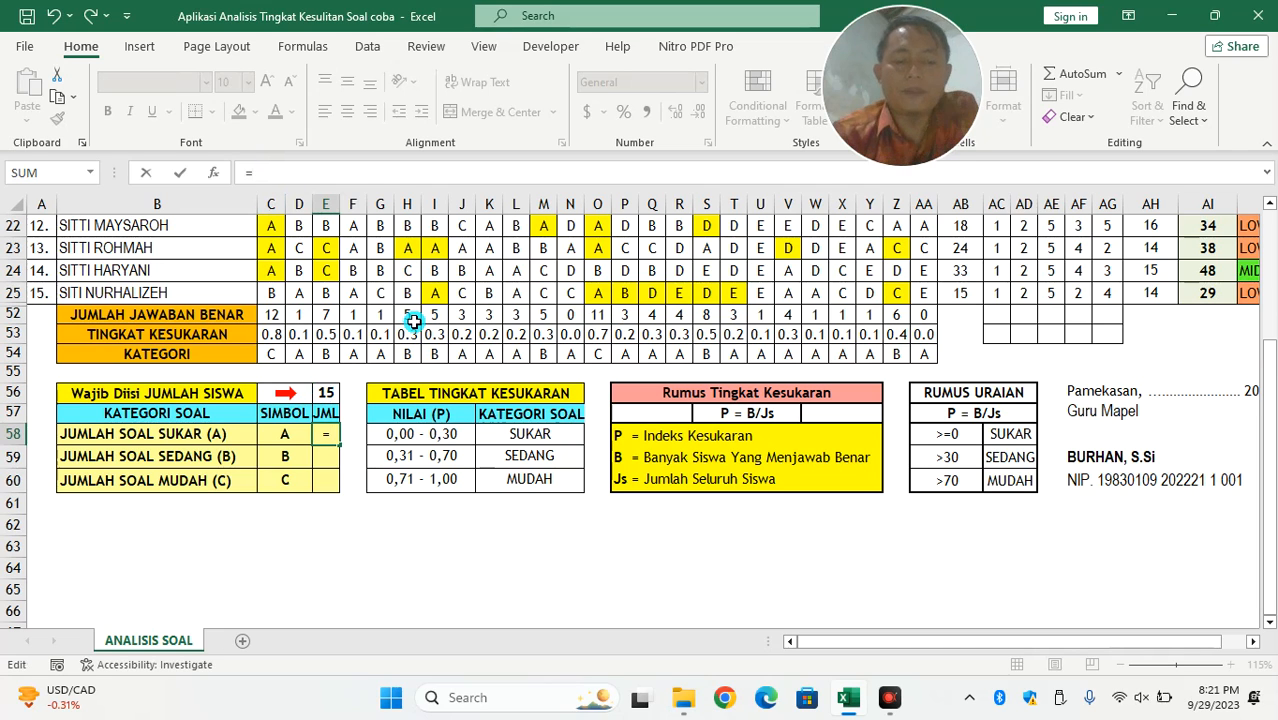
type("SUM")
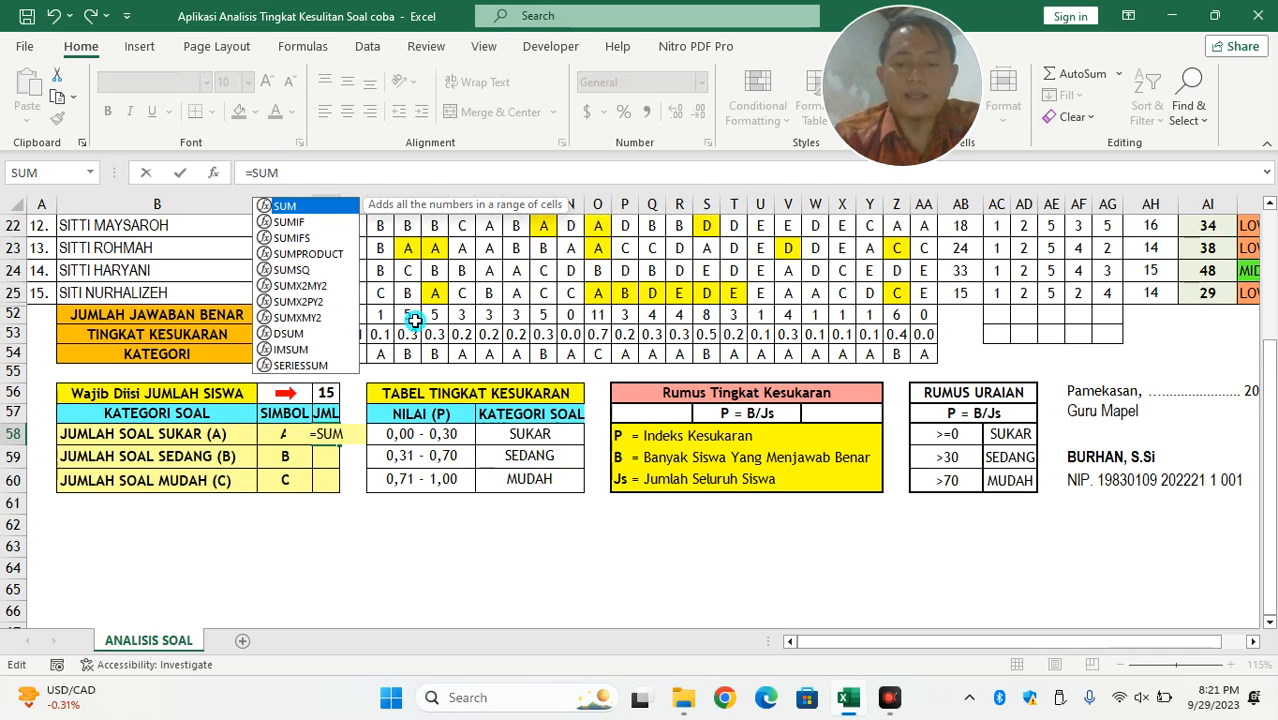
type("P")
double_click(333, 204)
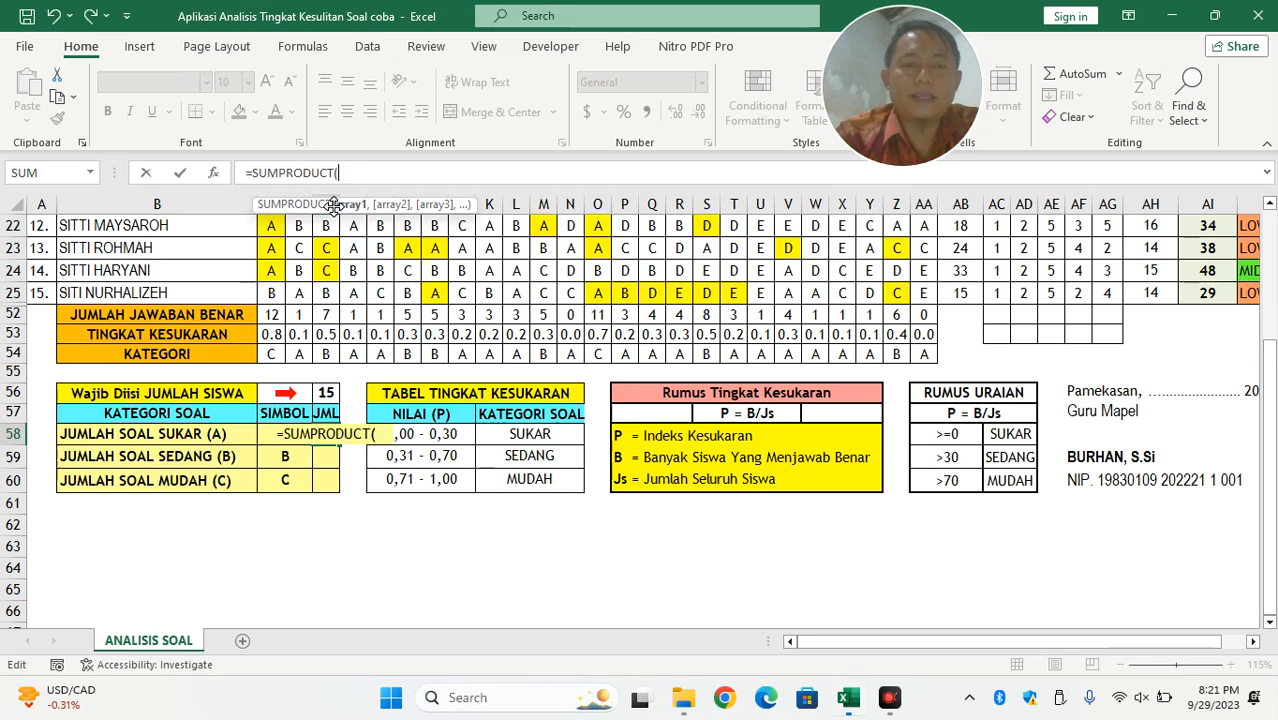
type("-")
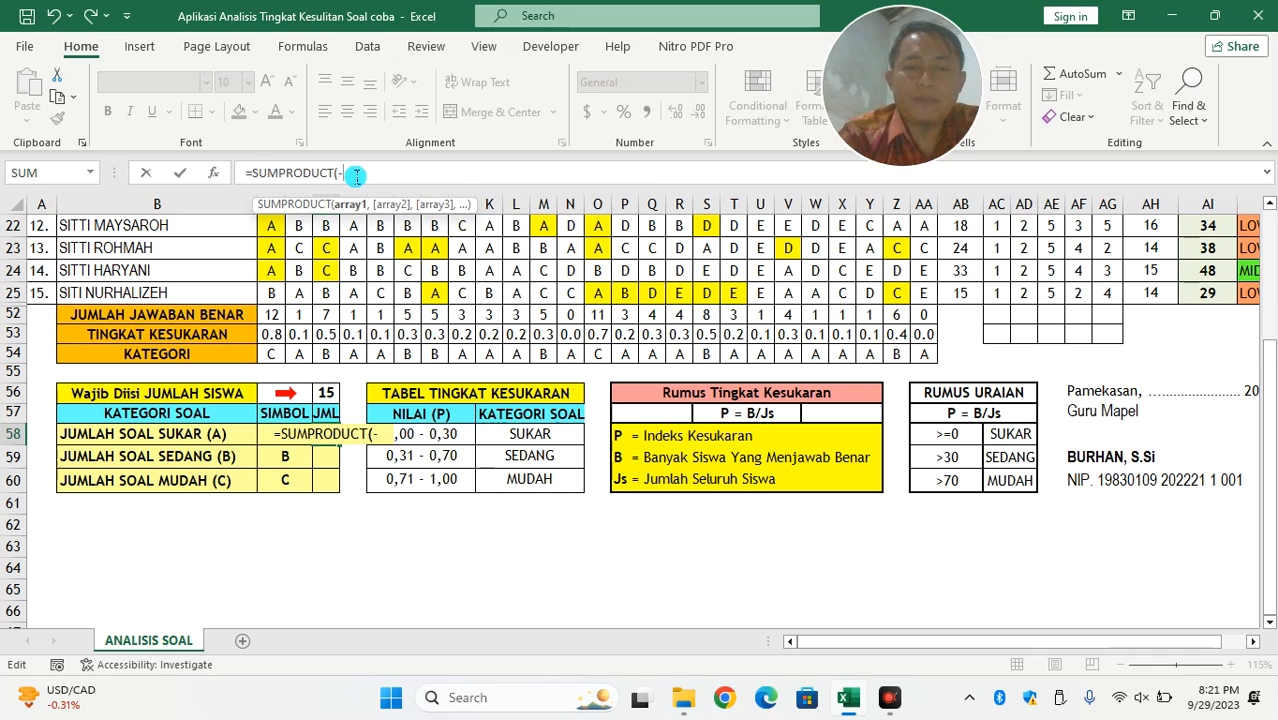
type("-(")
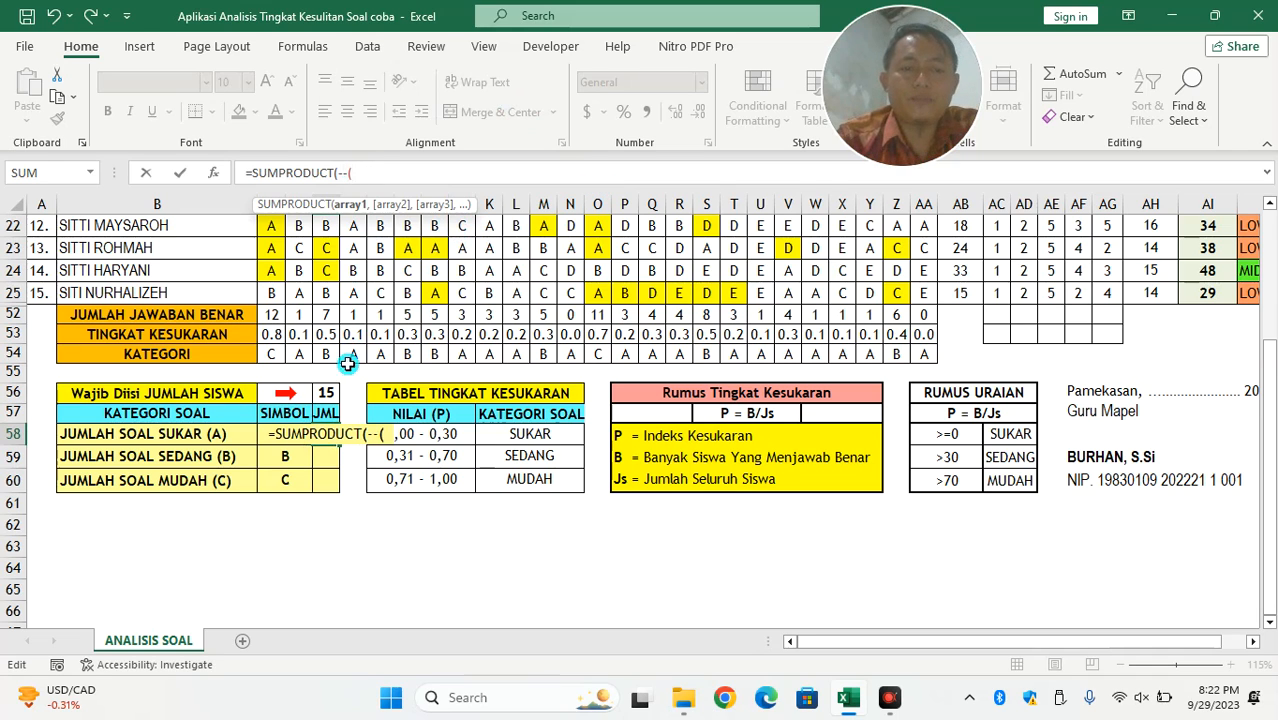
left_click(270, 355)
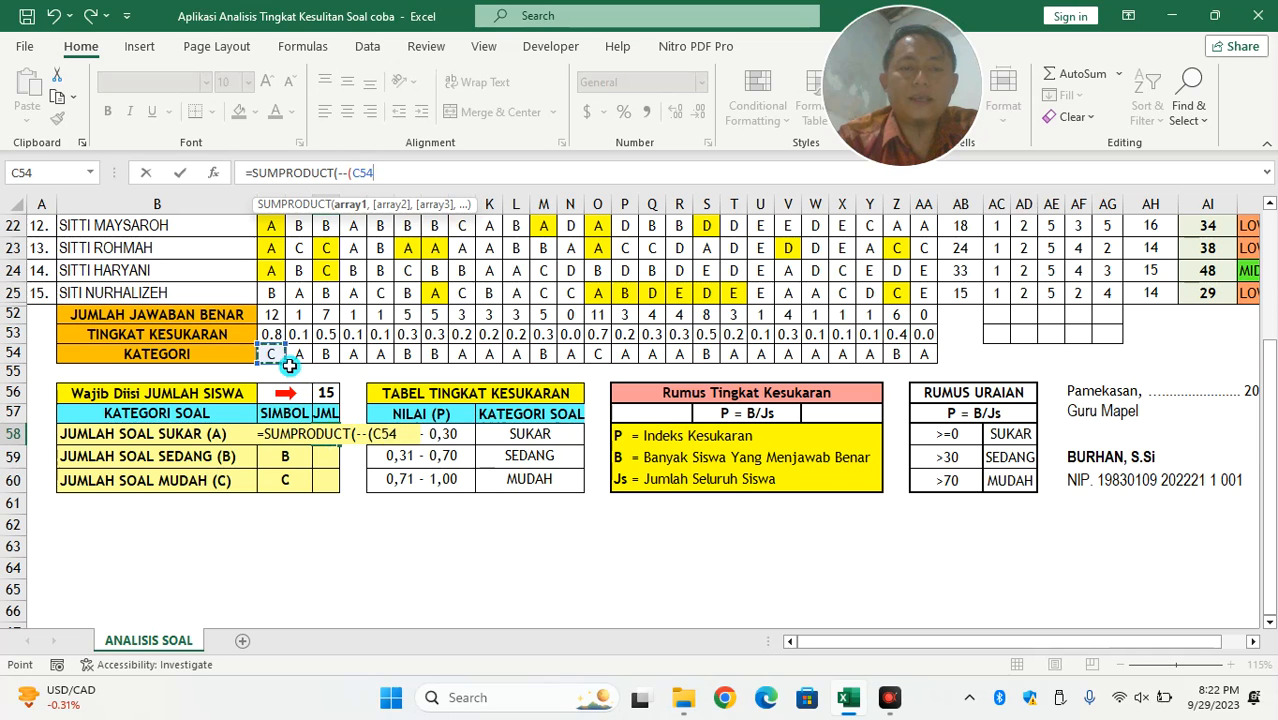
left_click_drag(272, 356, 926, 358)
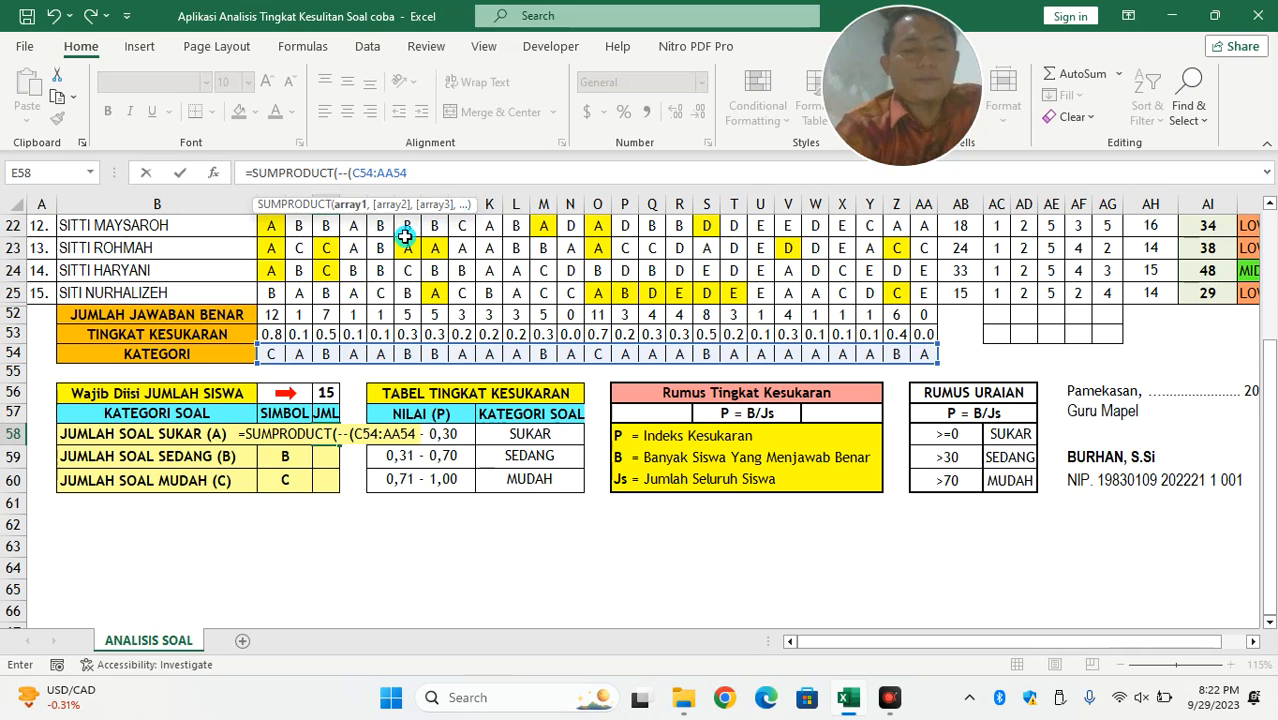
Complete the E58 formula by testing the range for equality with the SUKAR symbol as the absolute reference $C$58.
type("=")
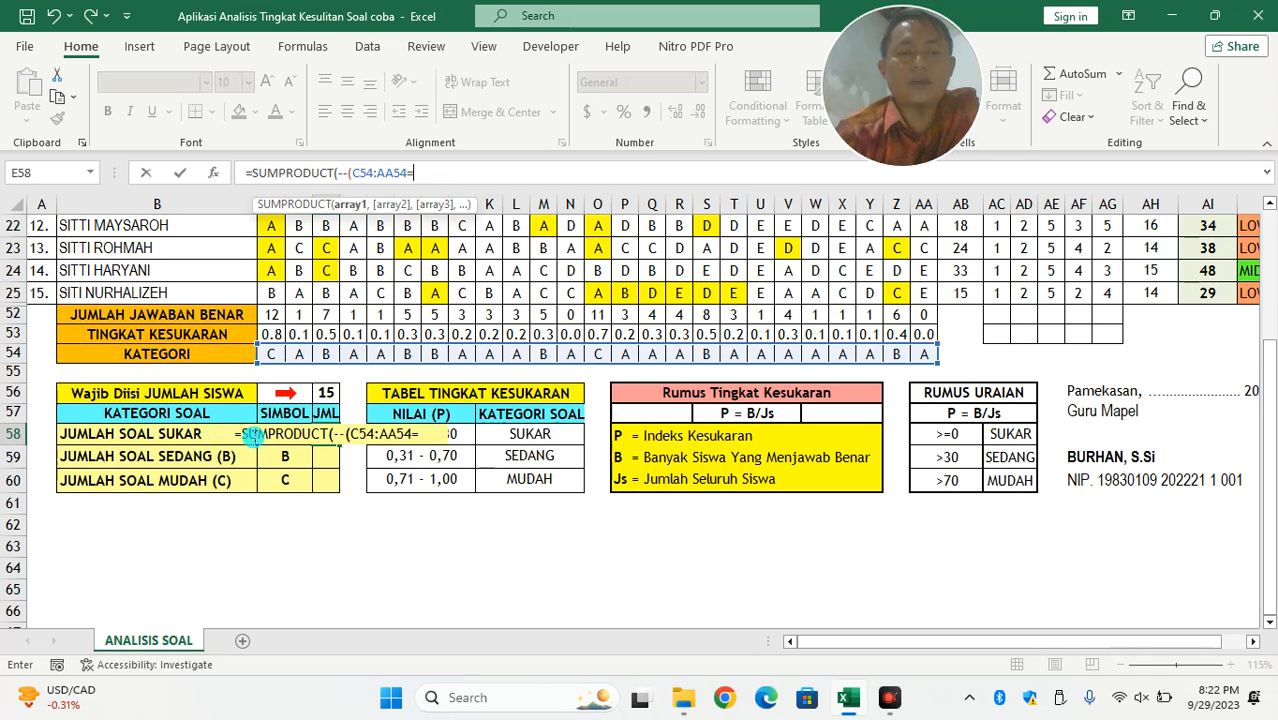
left_click(160, 435)
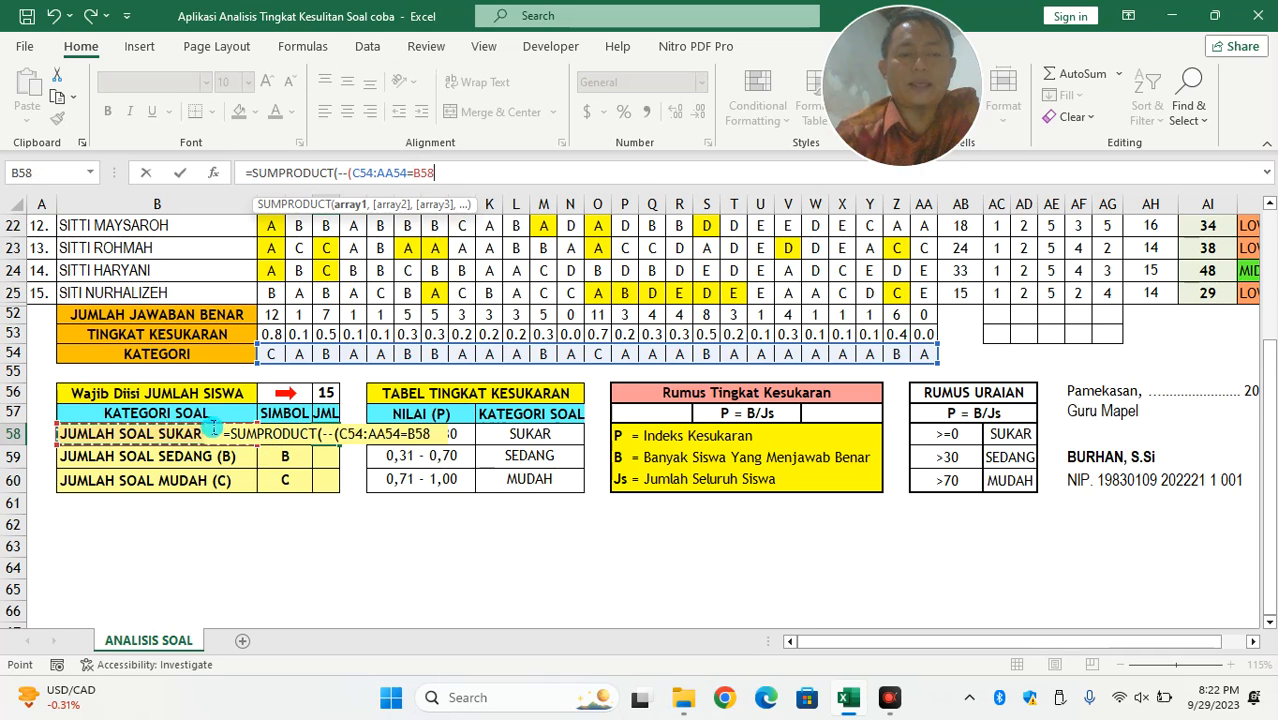
key("Right")
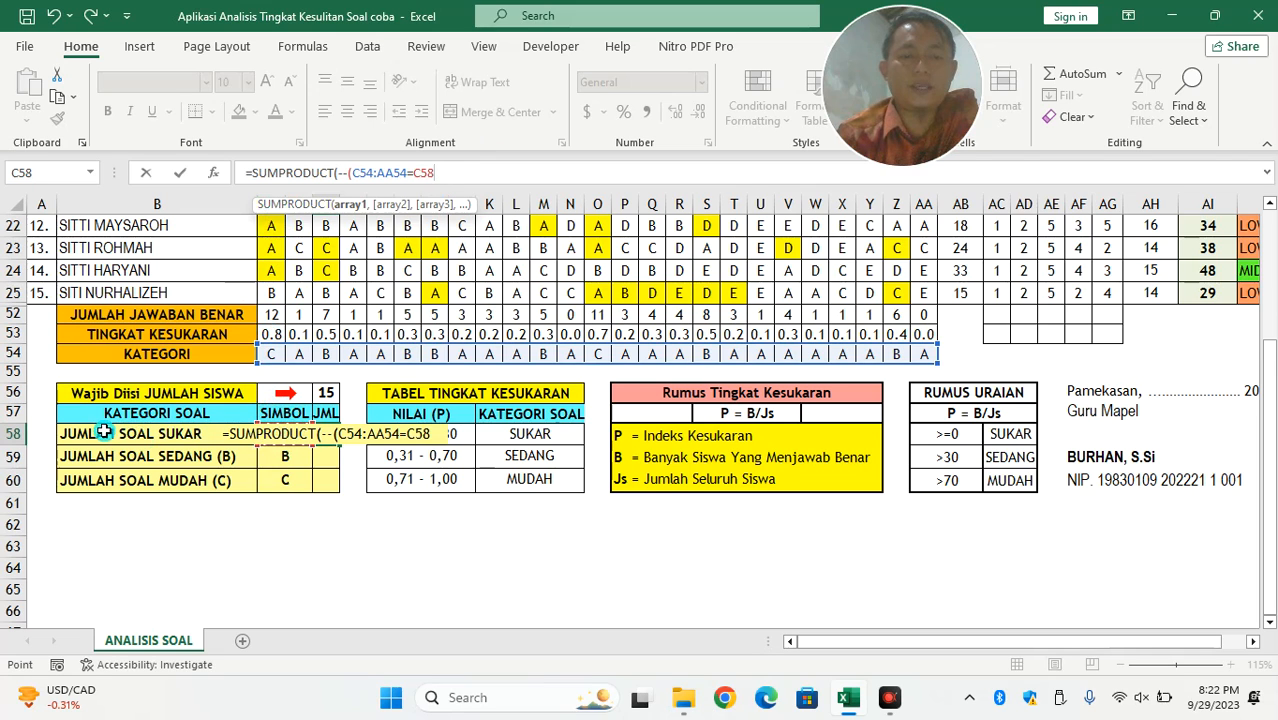
left_click(283, 530)
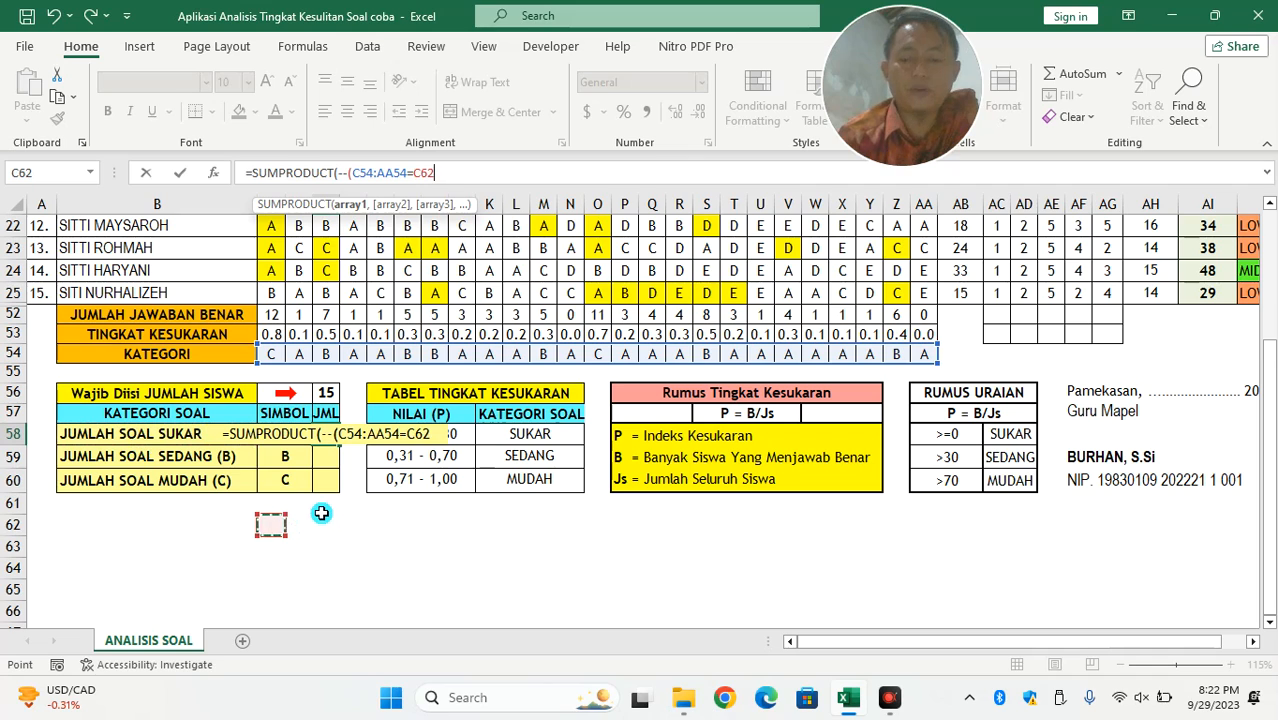
key("Up")
key("Up")
key("Up")
key("Up")
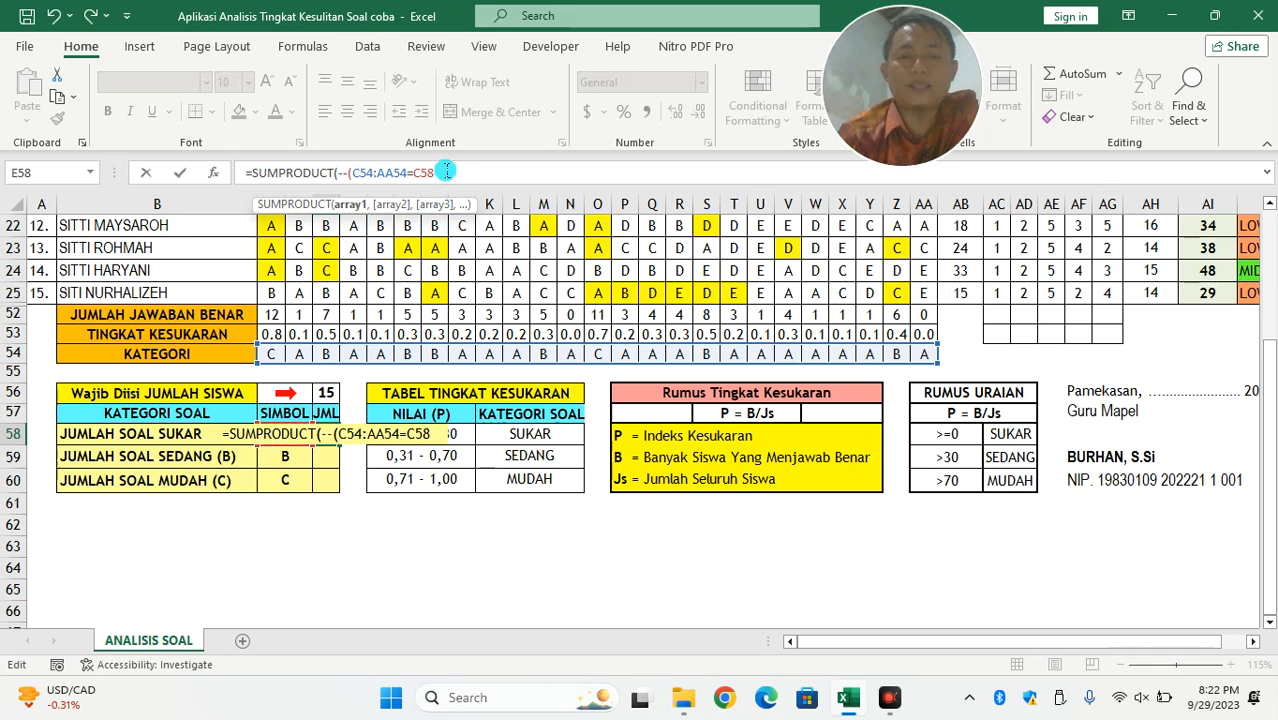
key("F4")
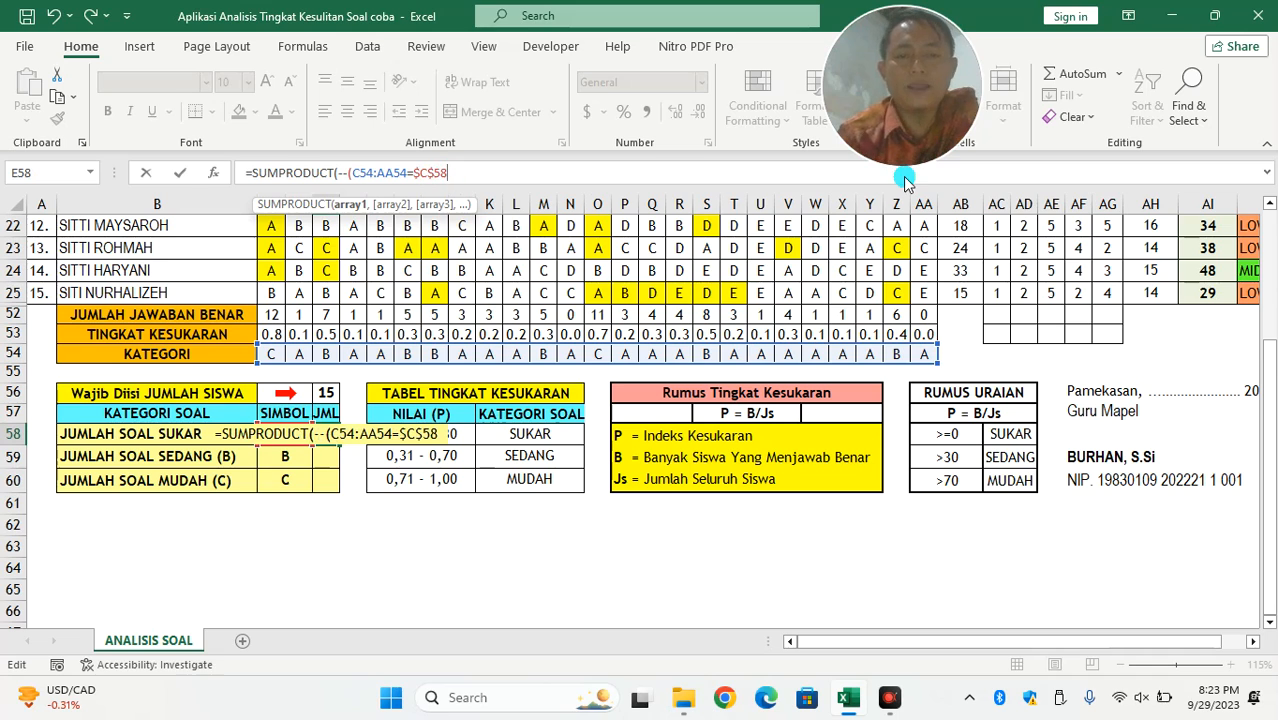
type(")")
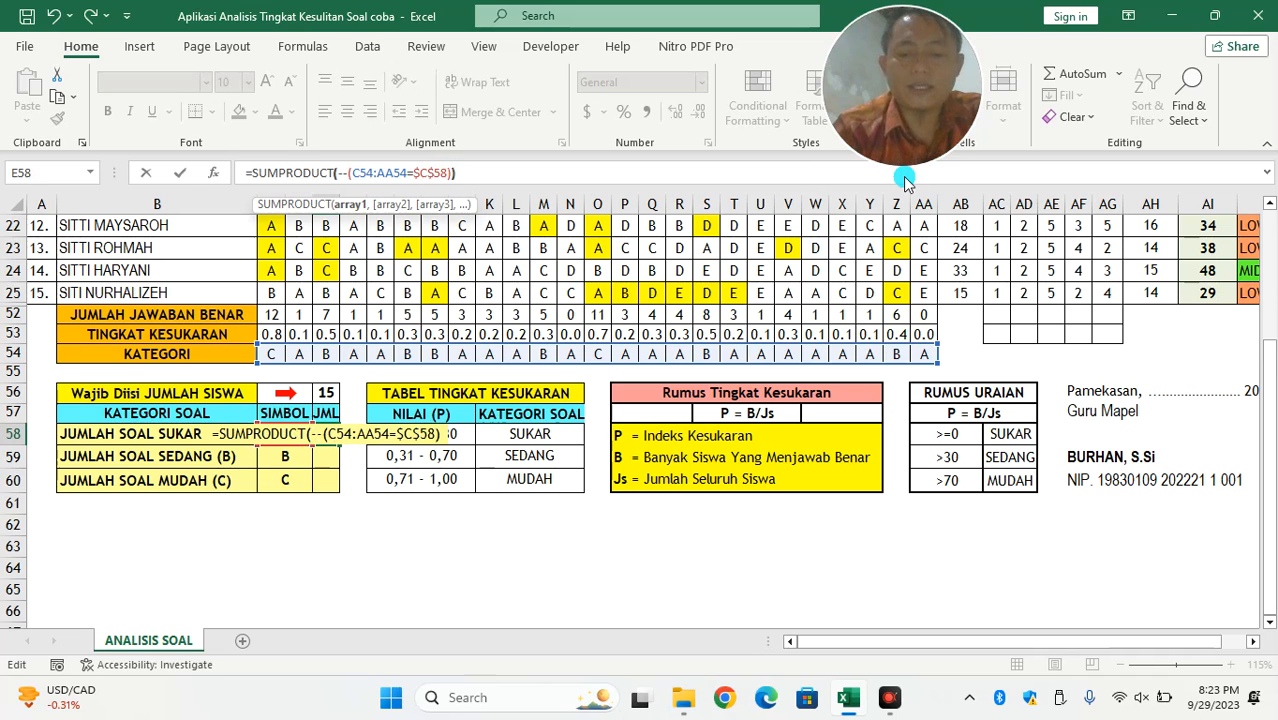
key("Return")
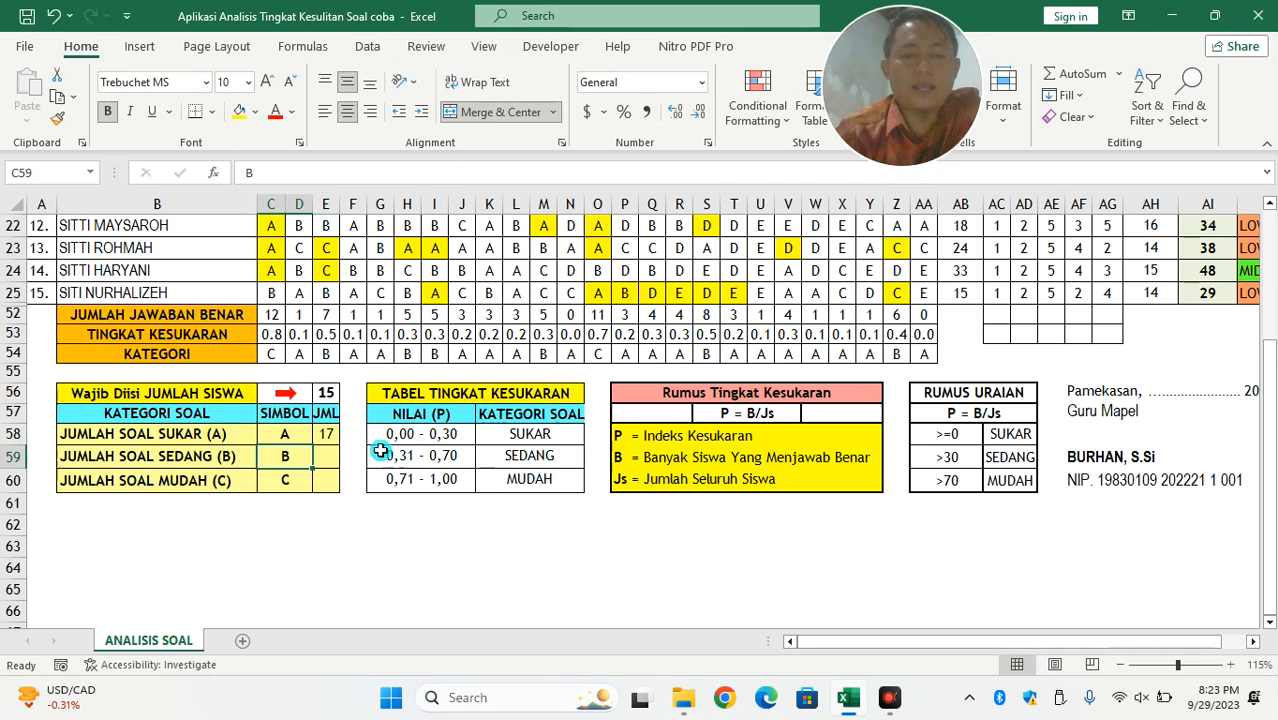
Compare the SUKAR count in E58 with the KATEGORI entries from D54 across to AA54.
left_click(326, 434)
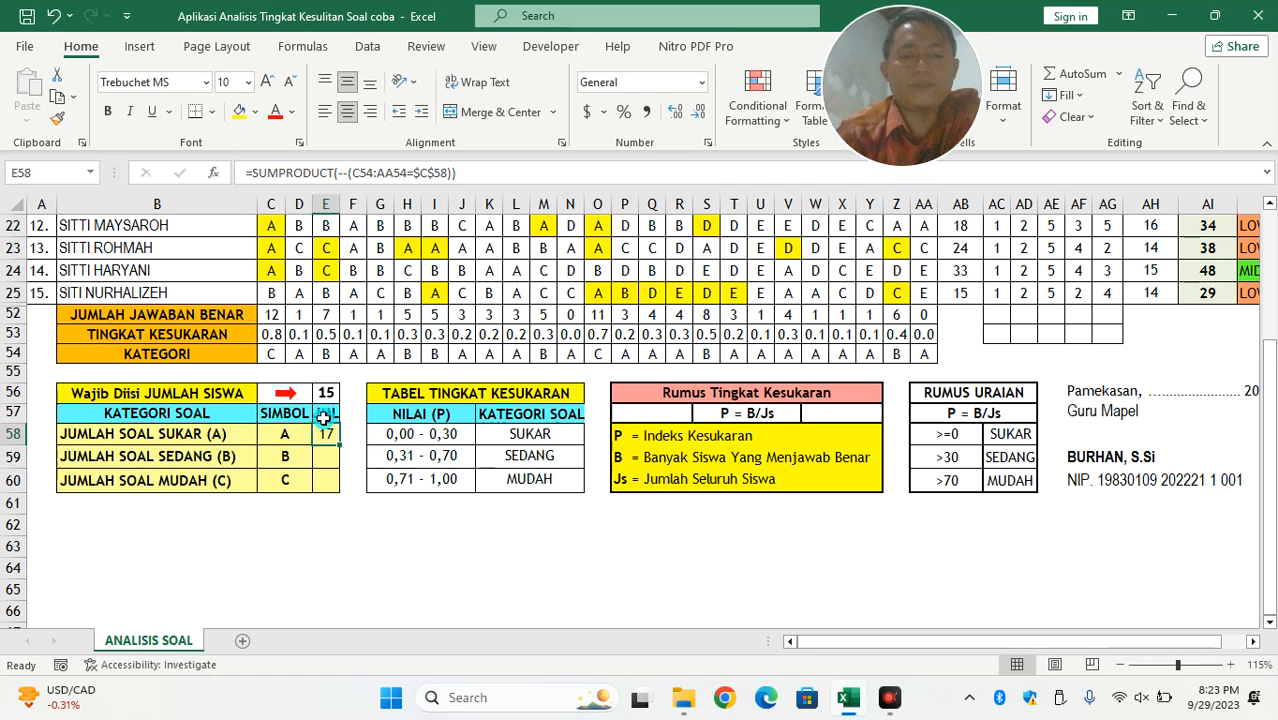
left_click(300, 354)
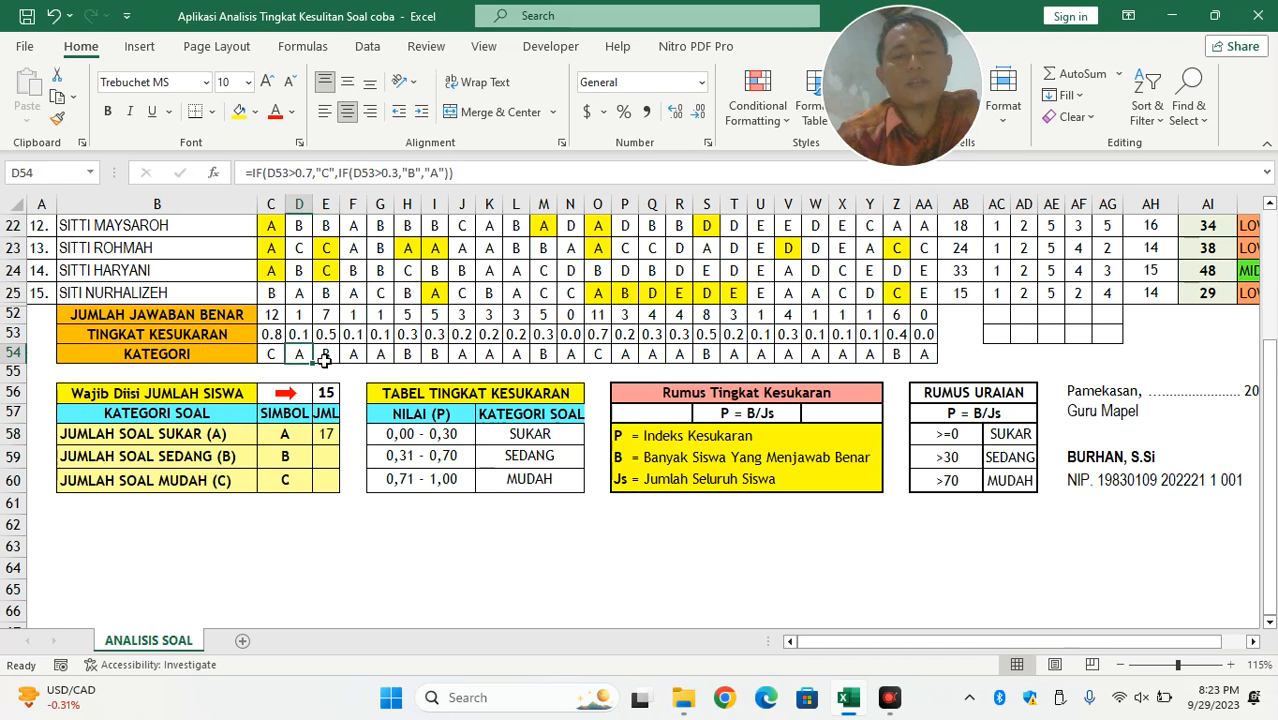
left_click(352, 354)
left_click(380, 356)
left_click(463, 353)
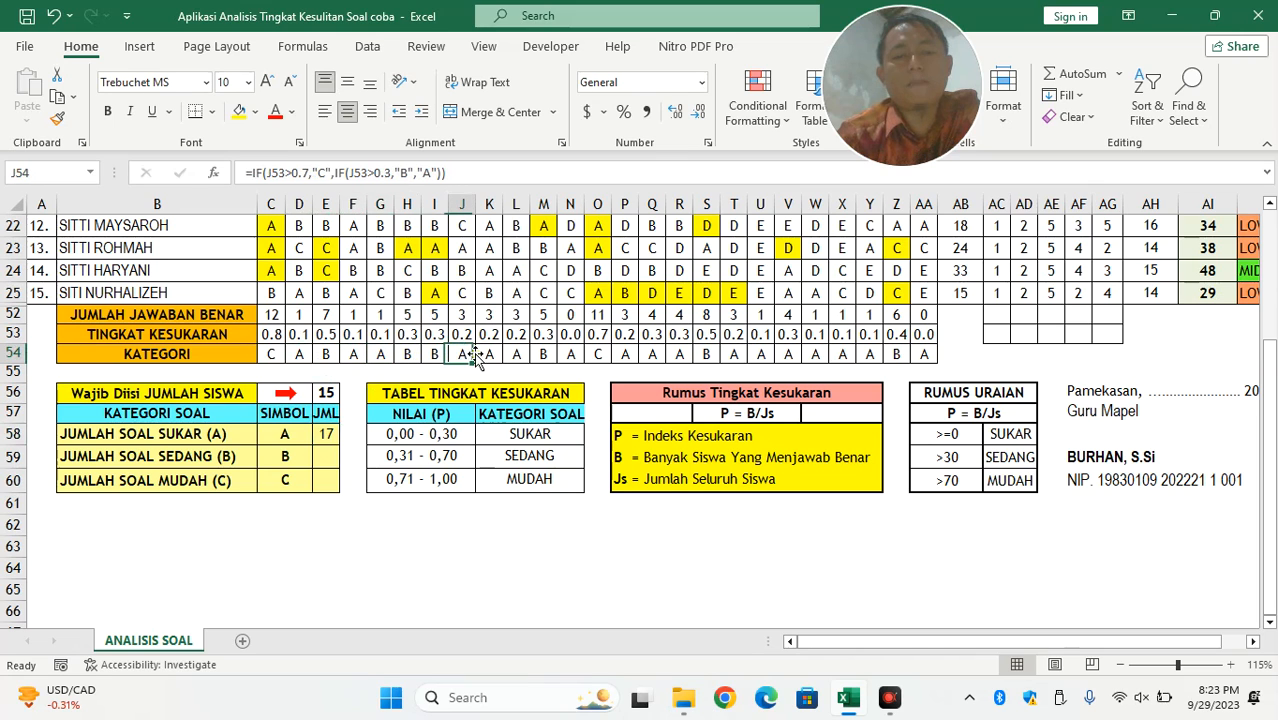
left_click(489, 353)
left_click(516, 354)
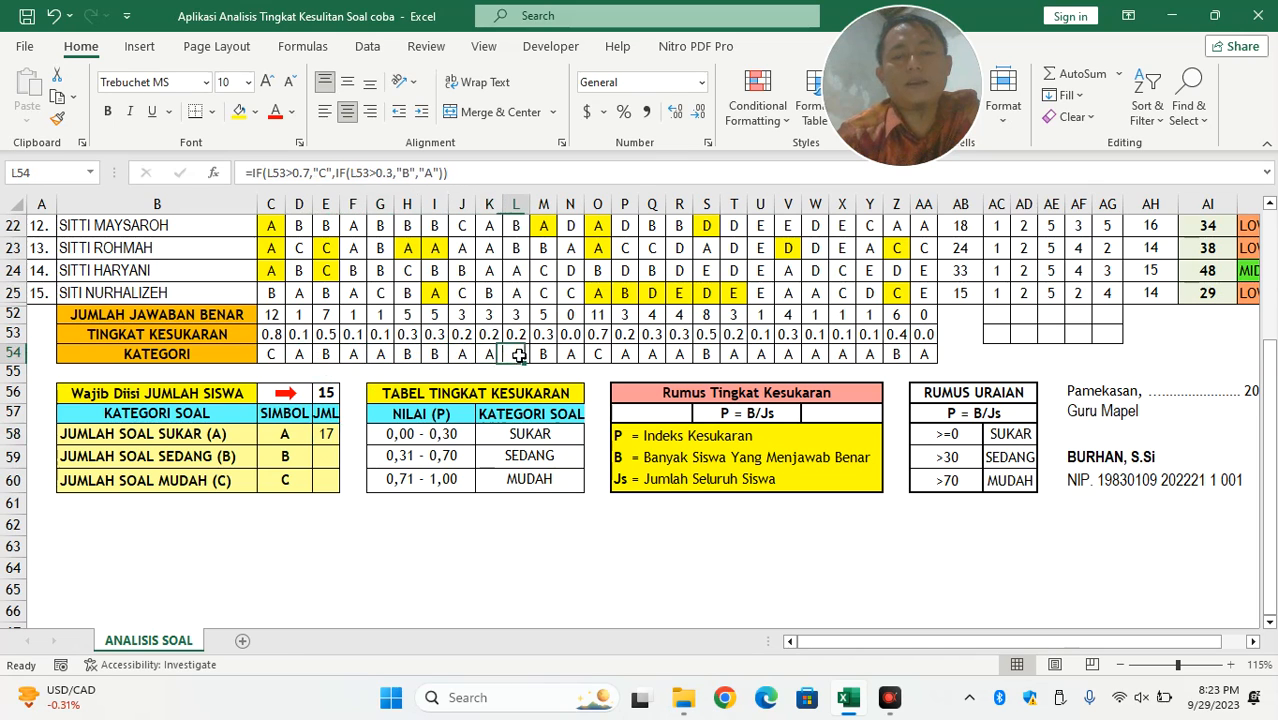
left_click(926, 354)
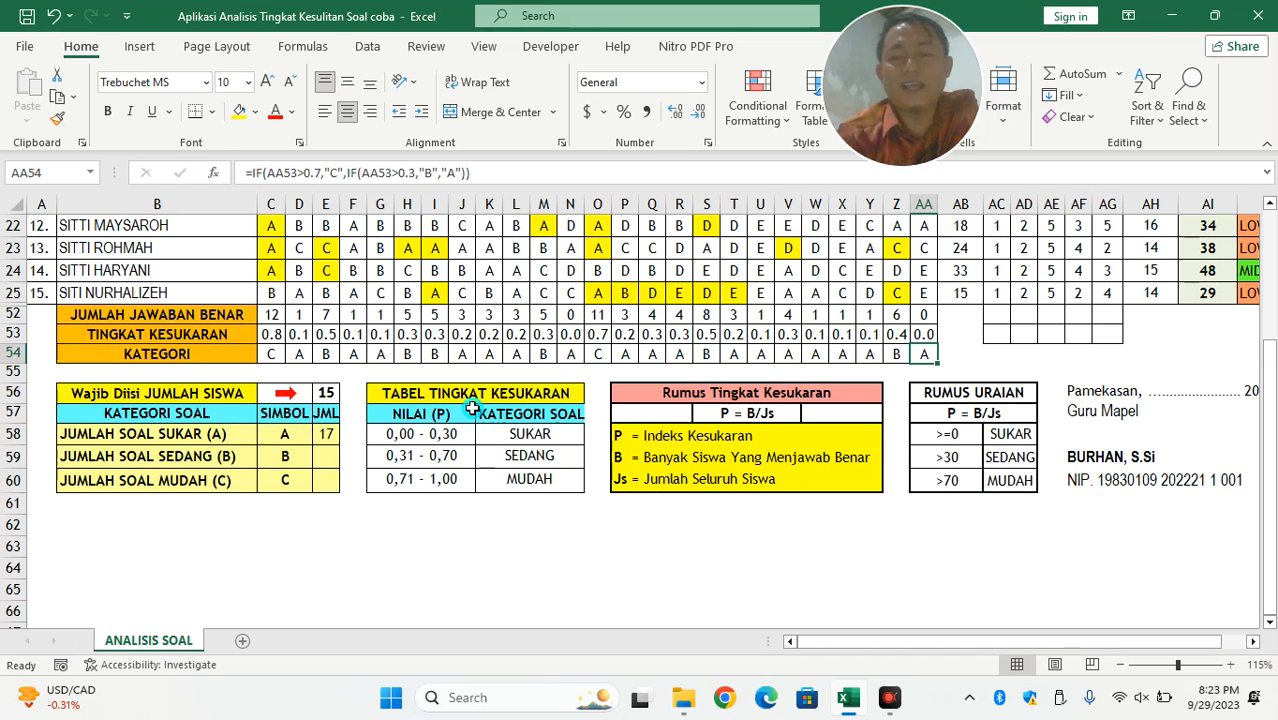
left_click(327, 437)
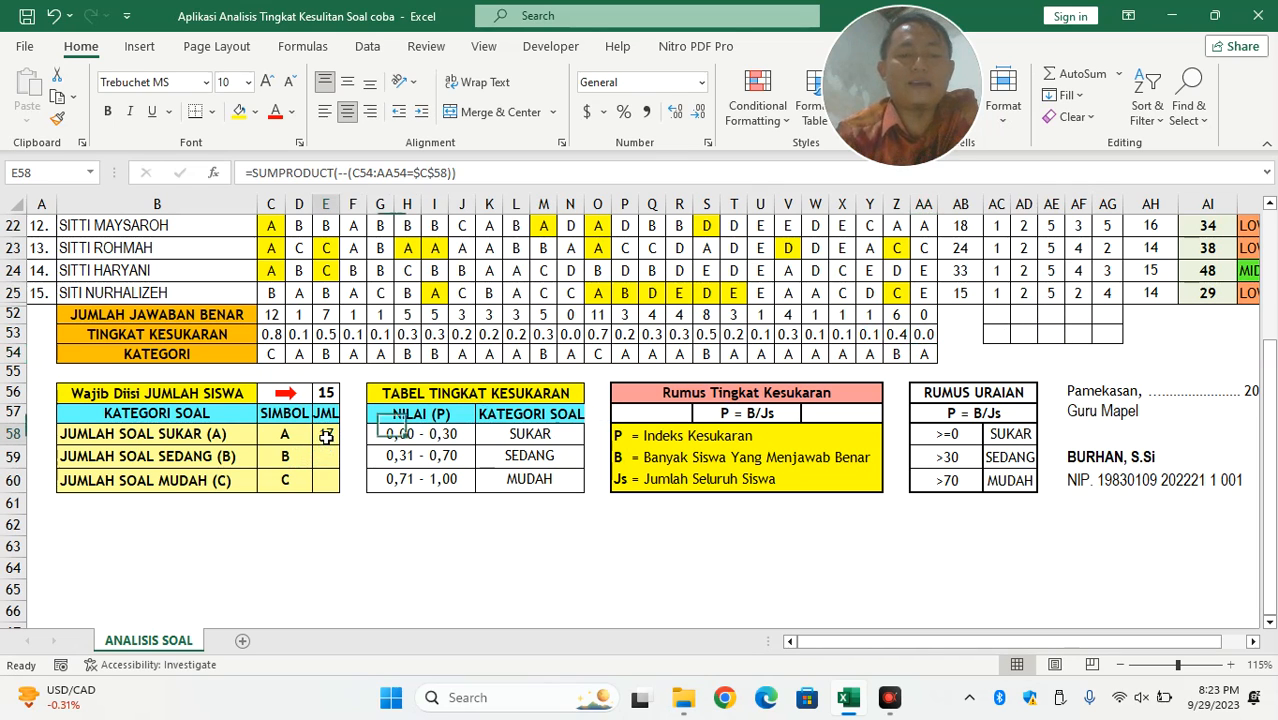
Copy the SUMPRODUCT formula text from E58 into E59, the JML cell of the SEDANG row.
left_click(331, 456)
left_click(328, 436)
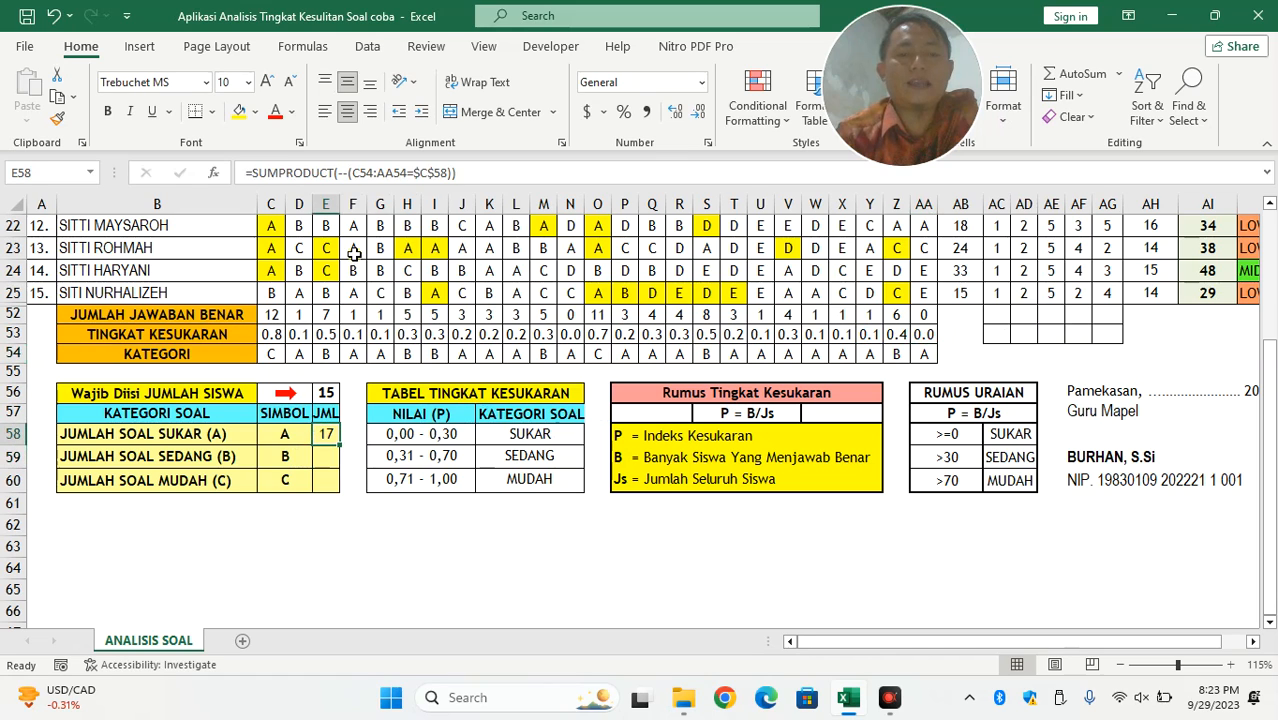
left_click_drag(494, 179, 248, 177)
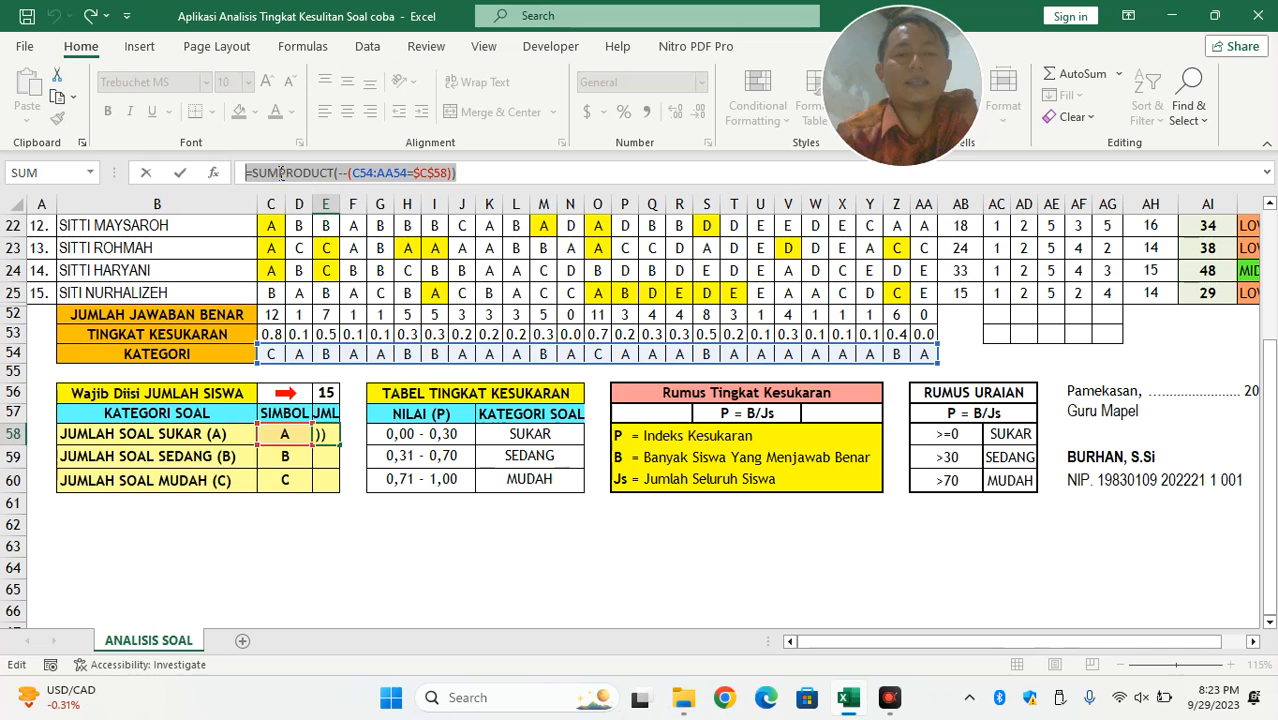
right_click(282, 179)
left_click(322, 213)
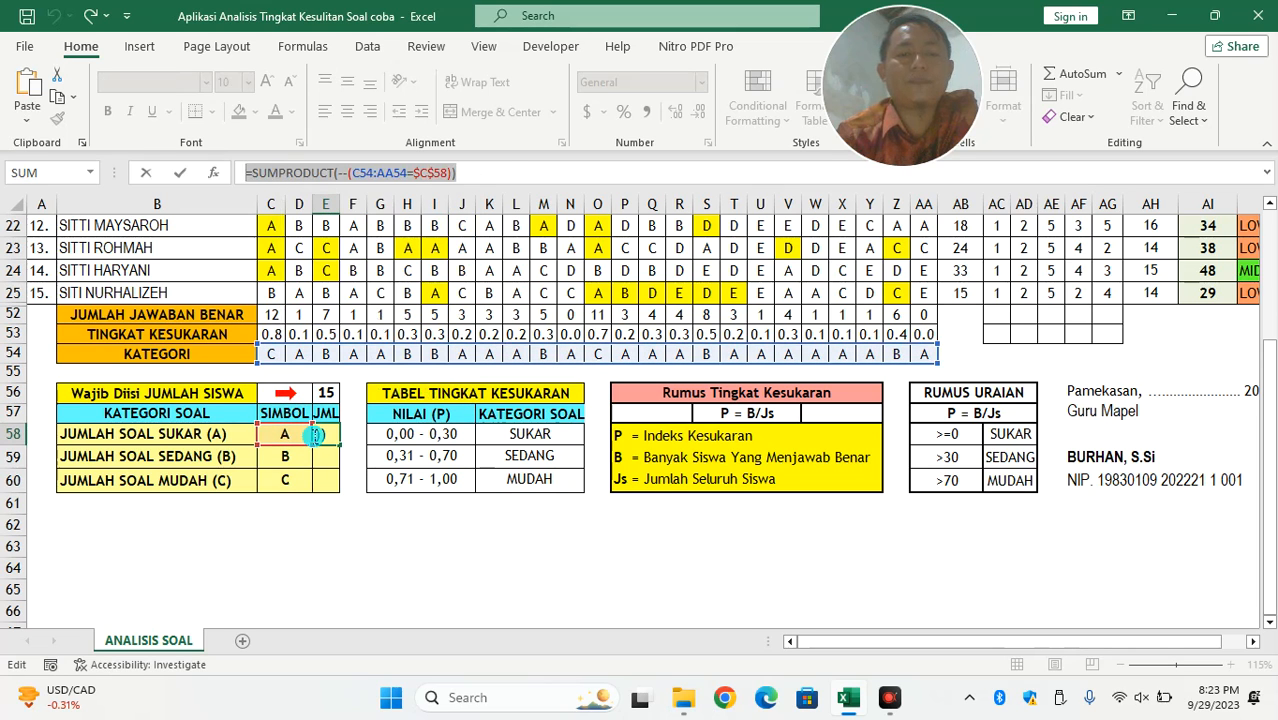
key("Escape")
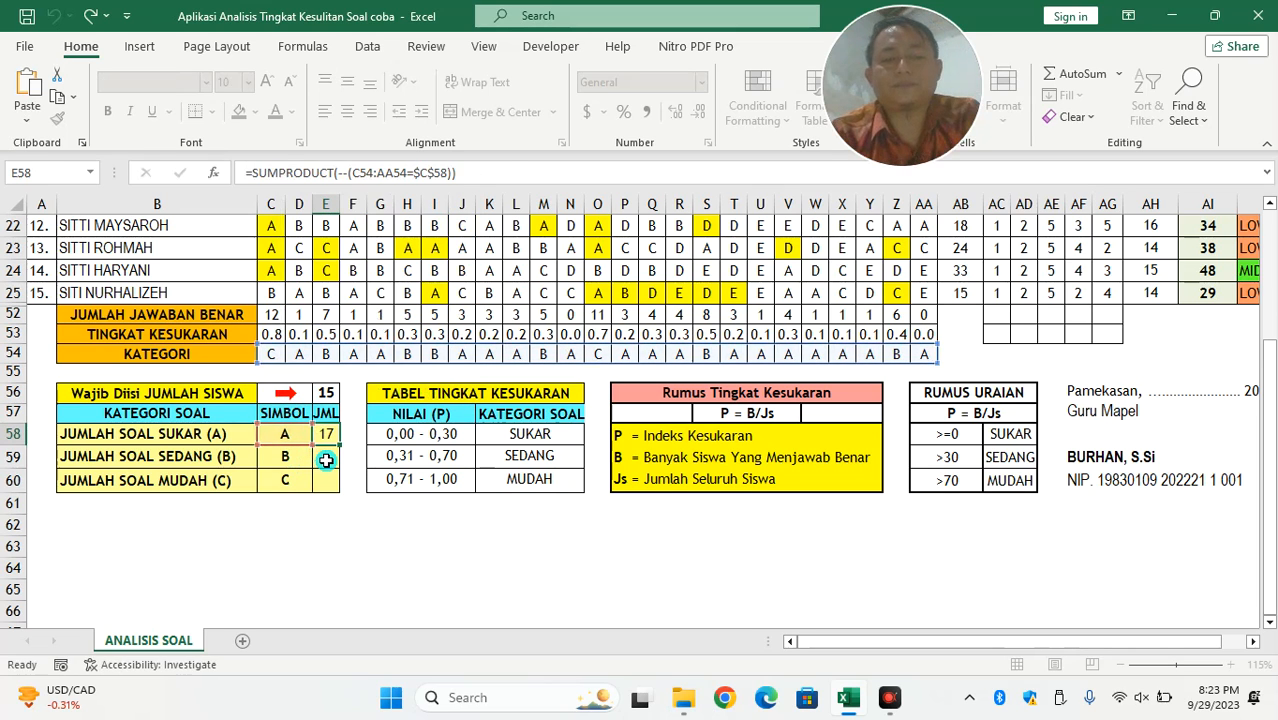
double_click(328, 457)
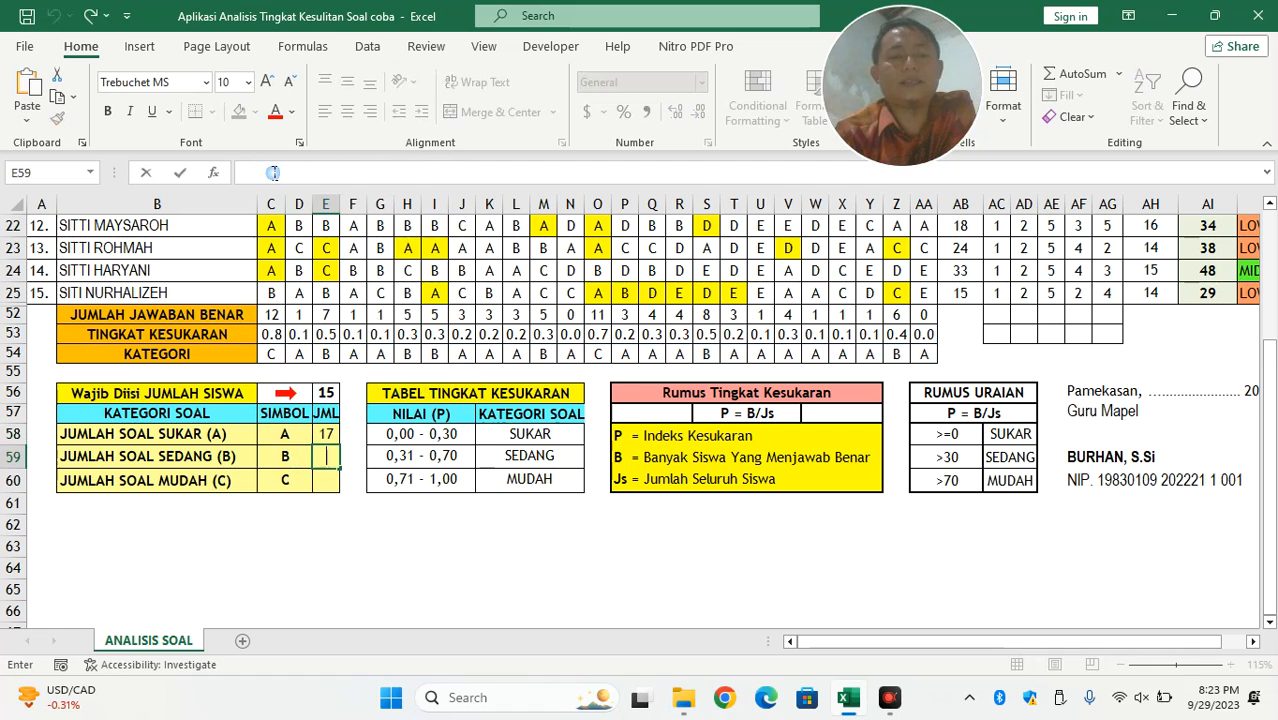
right_click(274, 173)
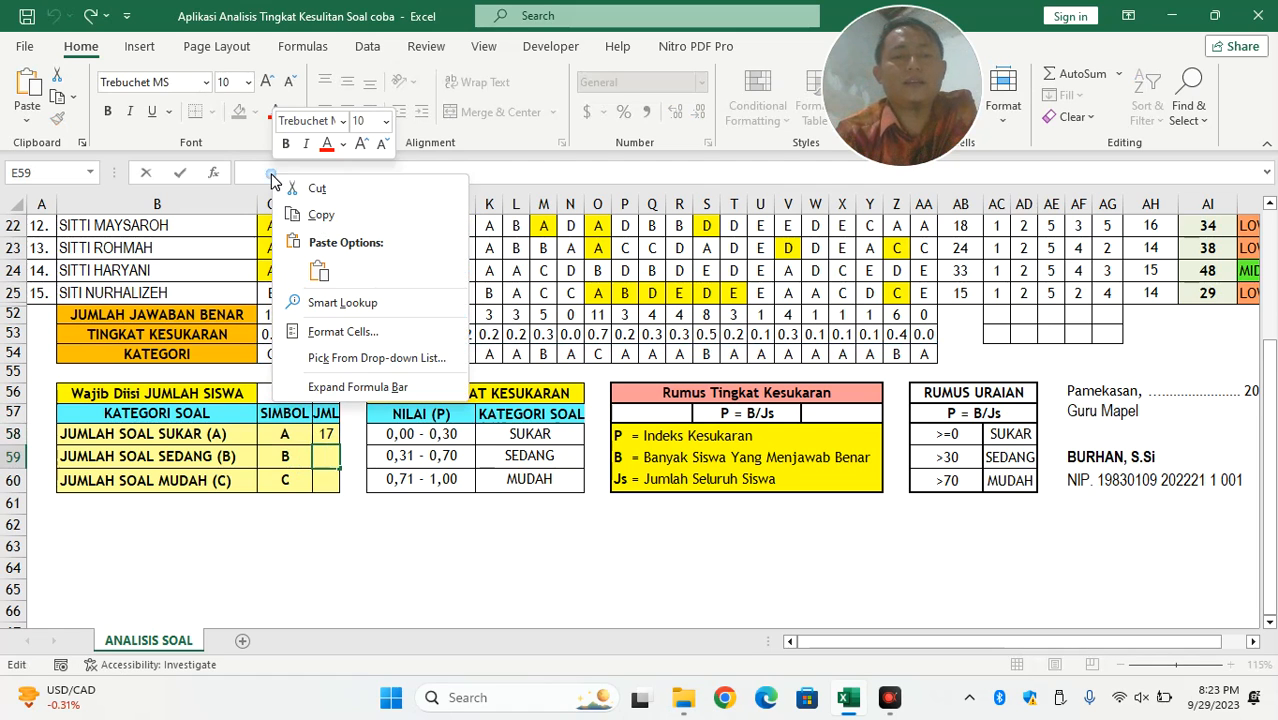
left_click(318, 272)
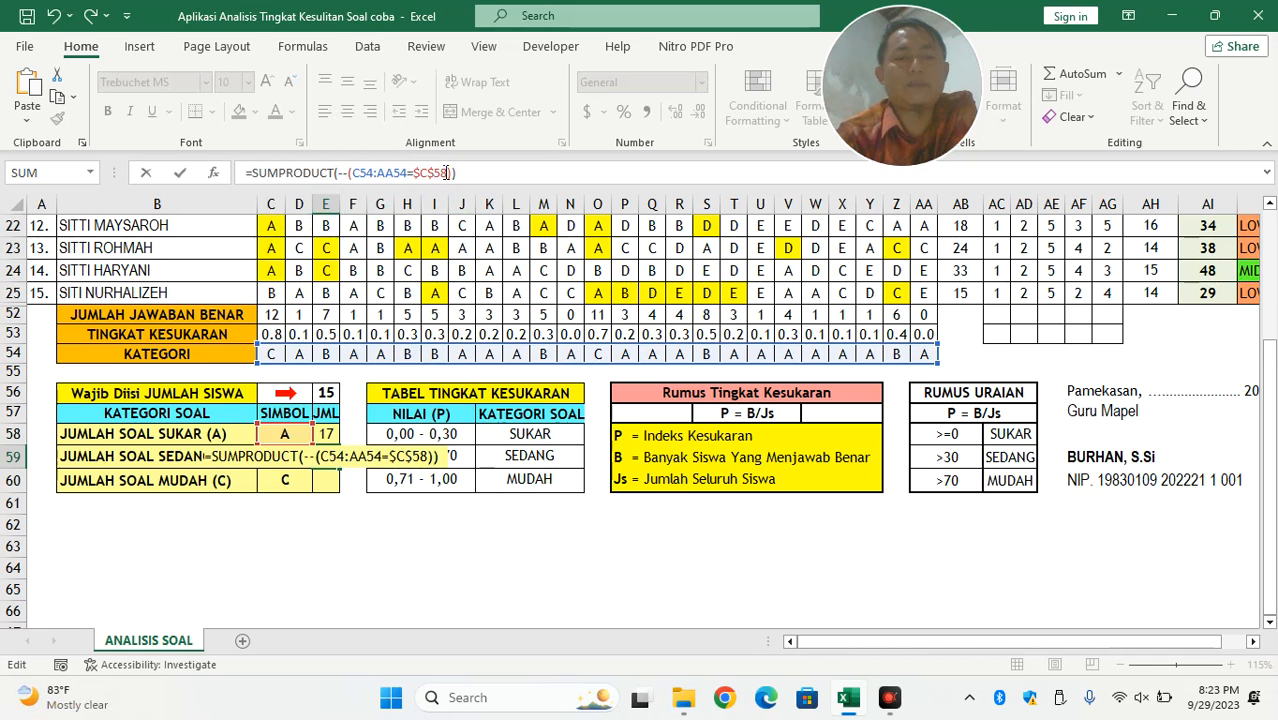
Change the symbol reference in the E59 formula to $C$59 so it counts the SEDANG questions.
left_click(443, 173)
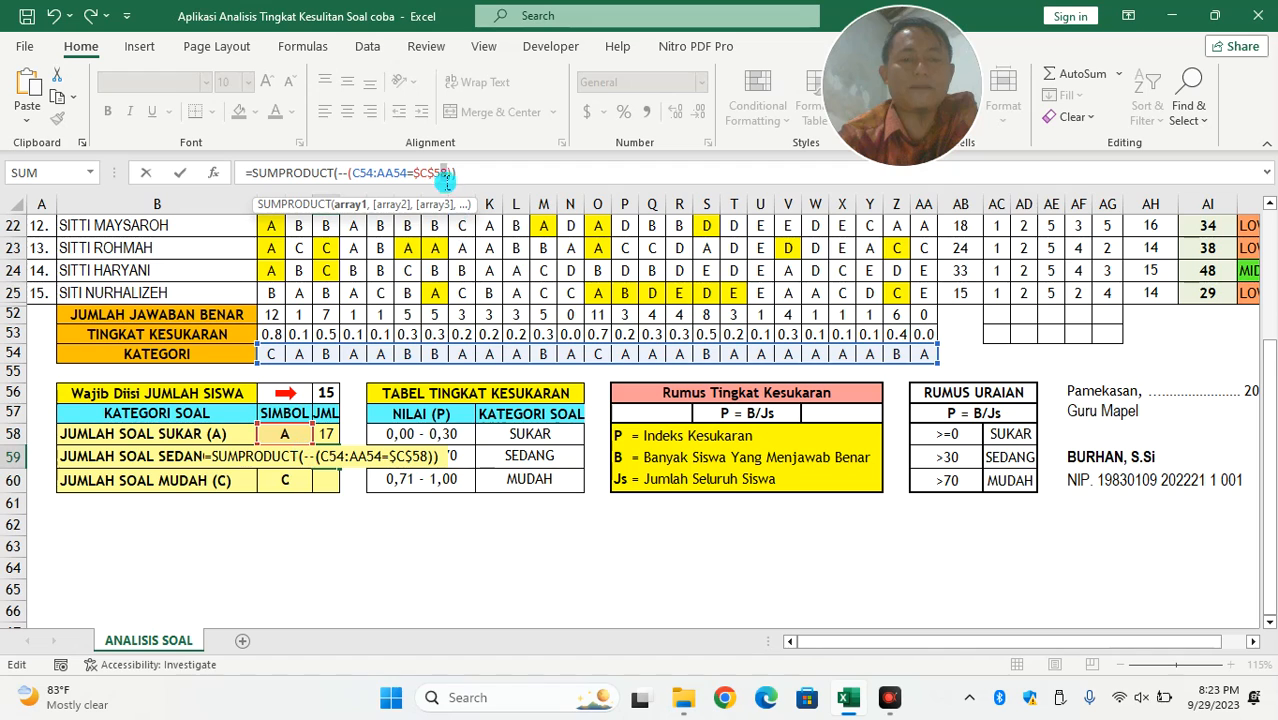
key("BackSpace")
type("9")
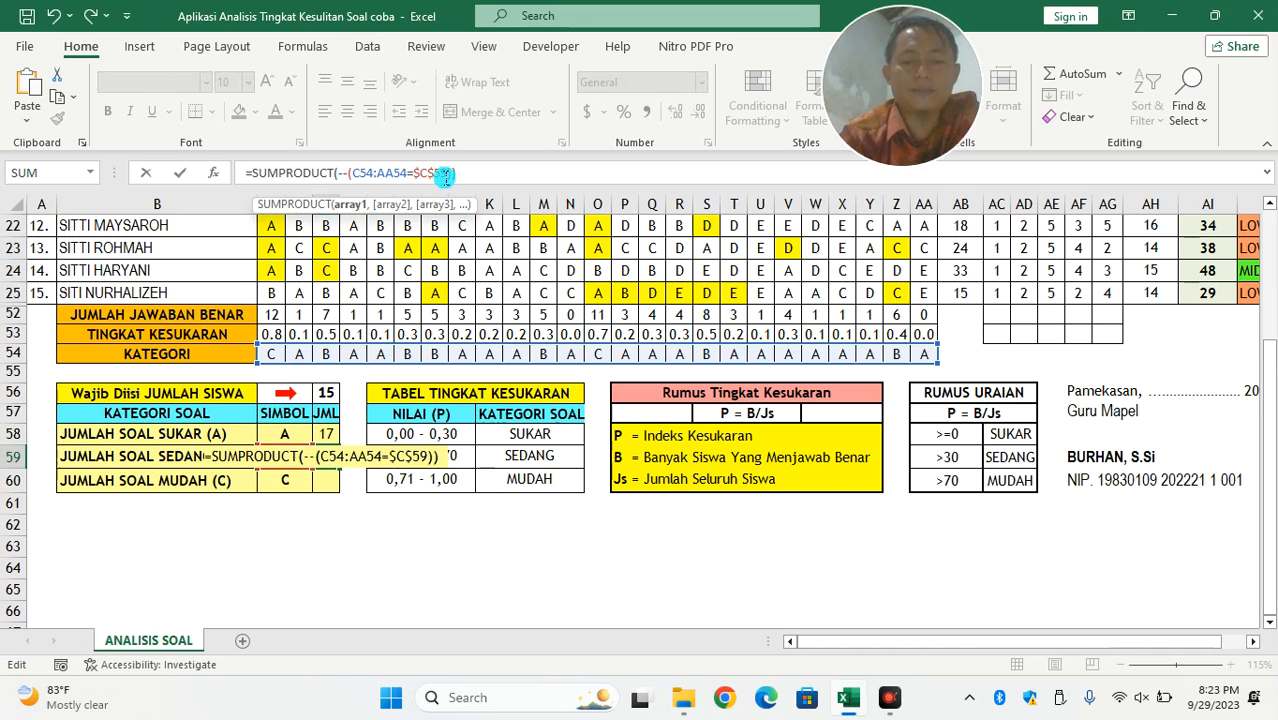
key("Return")
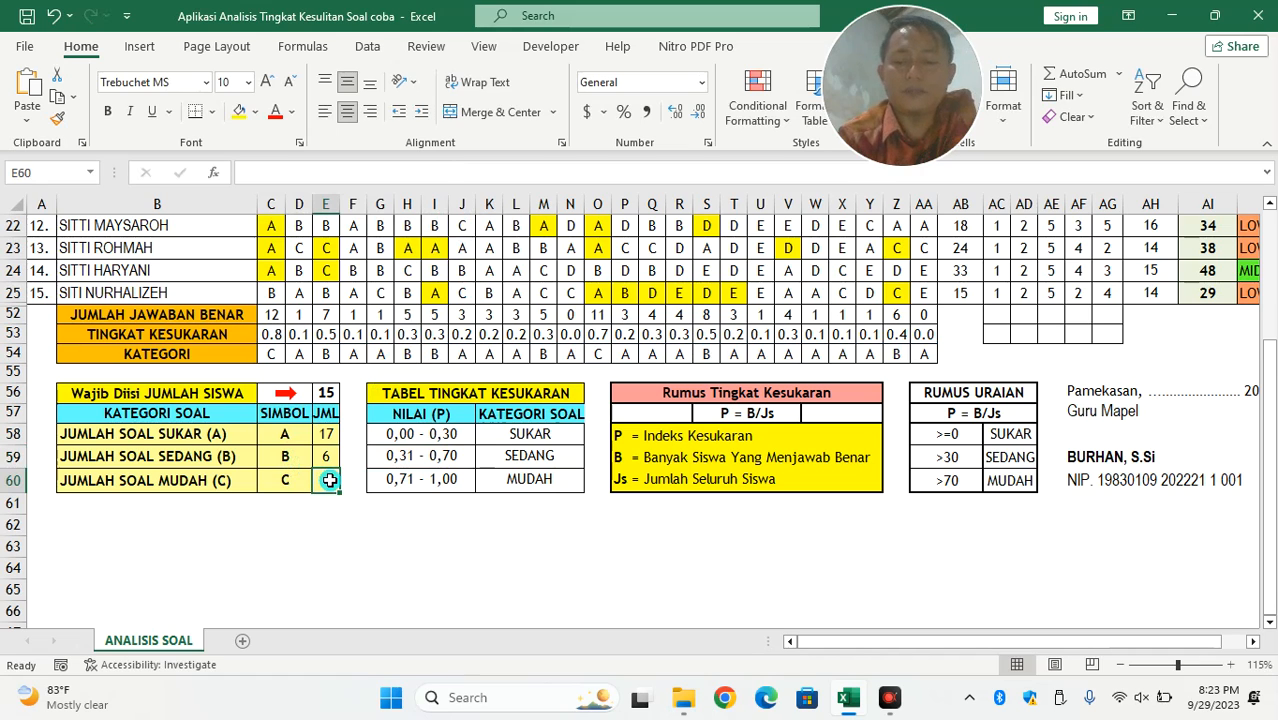
Begin a SUMPRODUCT formula in E60 with a double minus and an inner bracket referencing the KATEGORI range C54:AA54.
type("=")
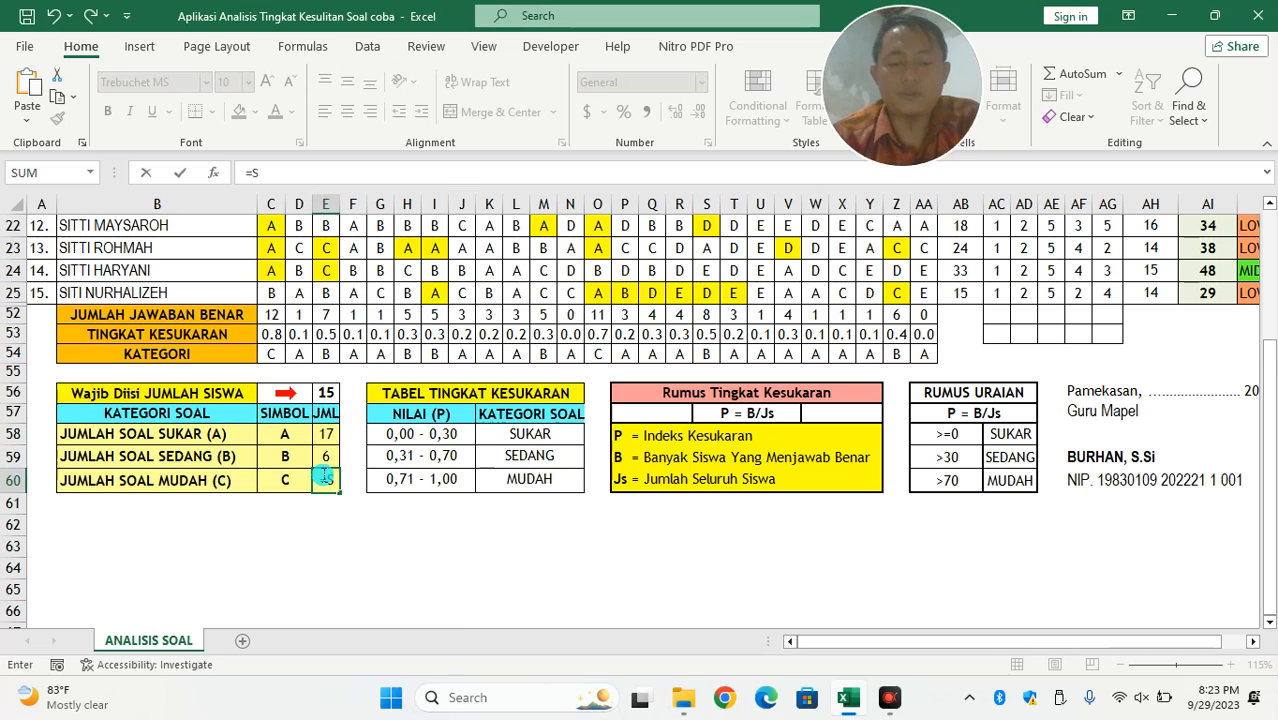
type("SUMP")
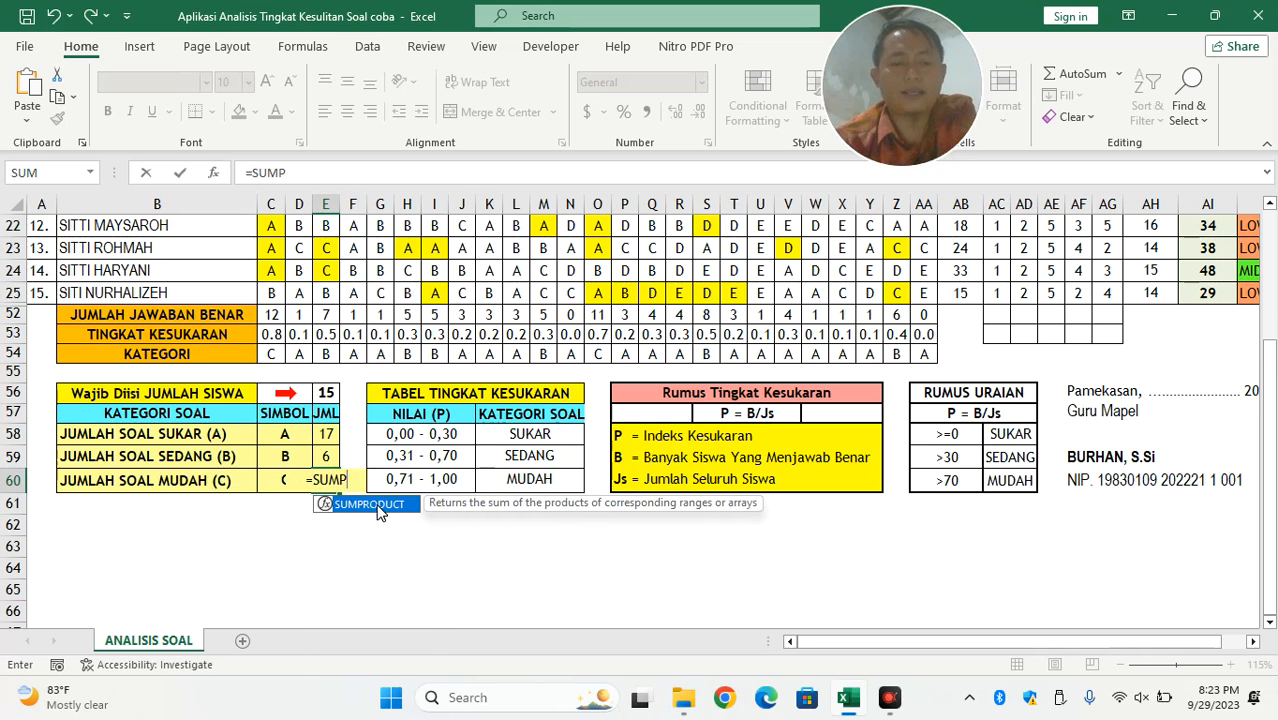
double_click(378, 505)
left_click(340, 174)
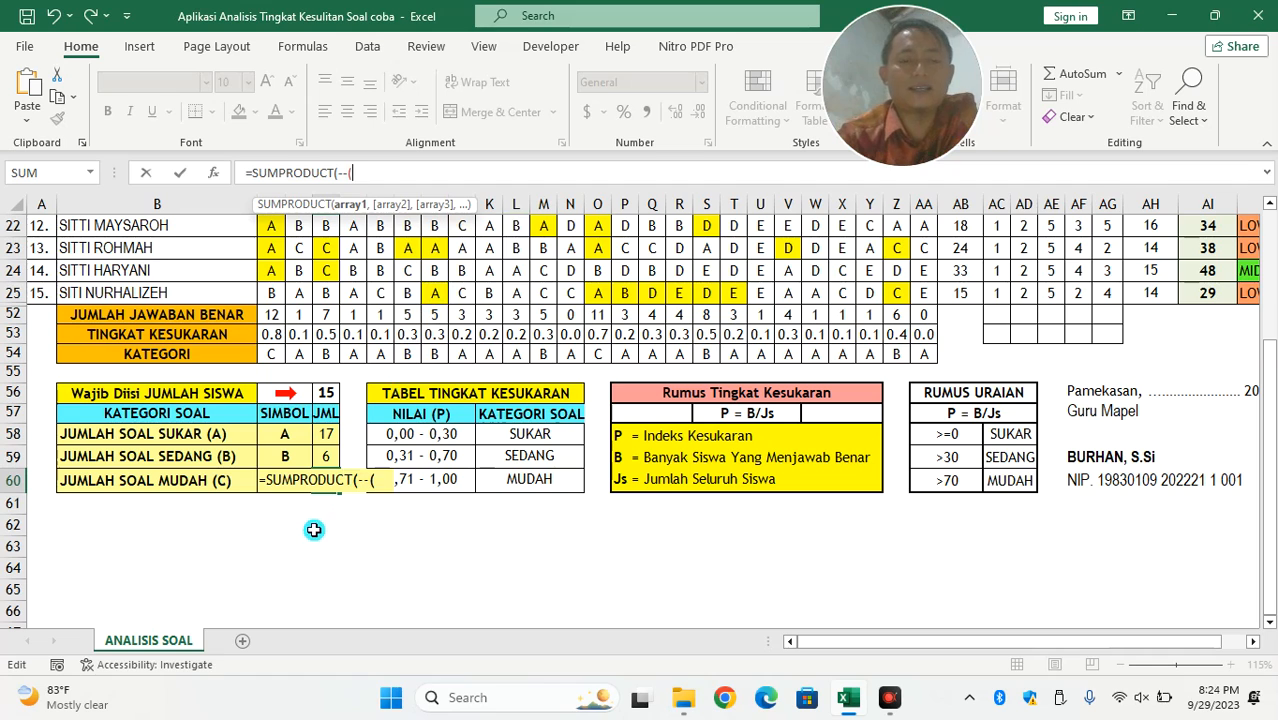
left_click(269, 355)
left_click_drag(282, 362, 959, 362)
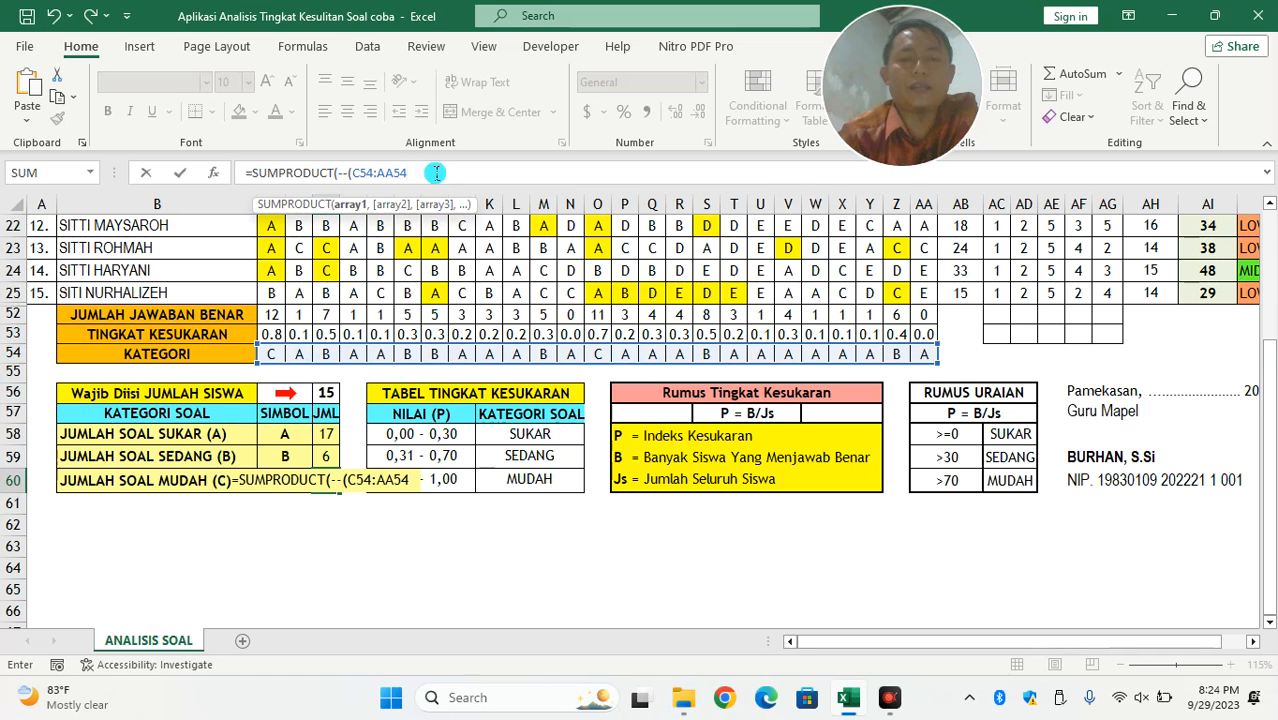
Complete the E60 formula by testing the range for equality with the MUDAH symbol as the absolute reference $C$60.
type("=")
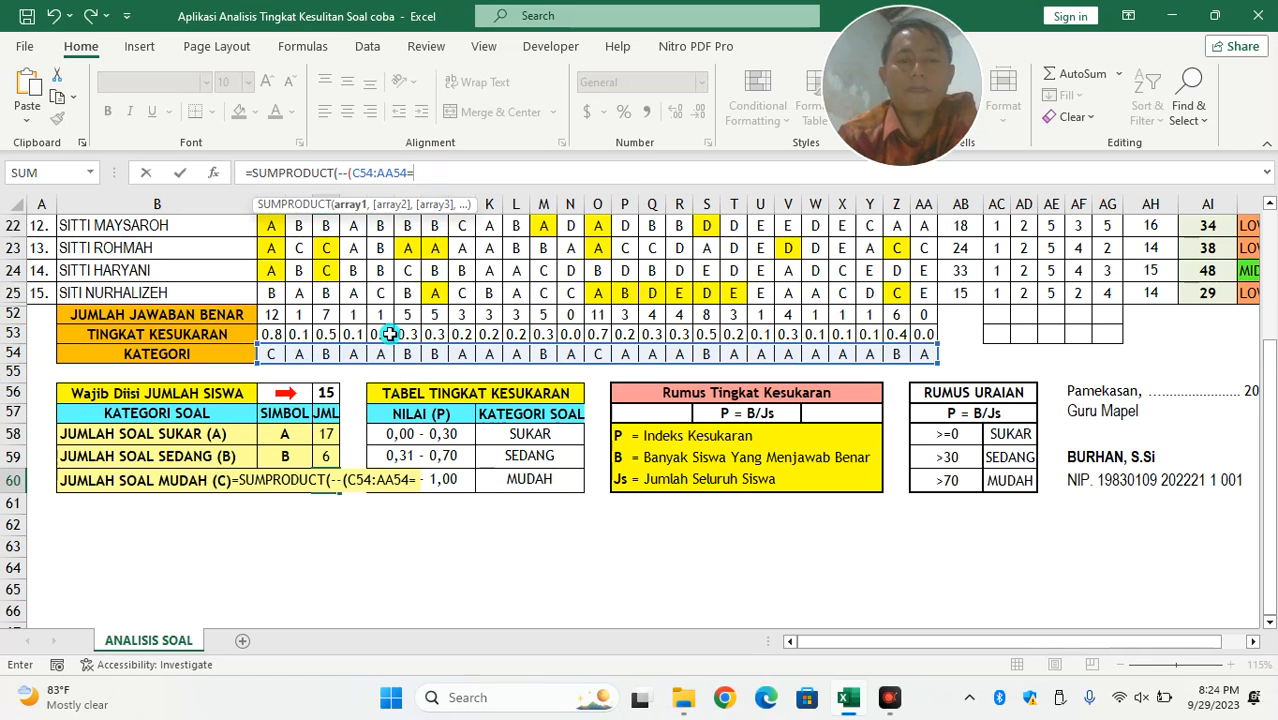
left_click(297, 503)
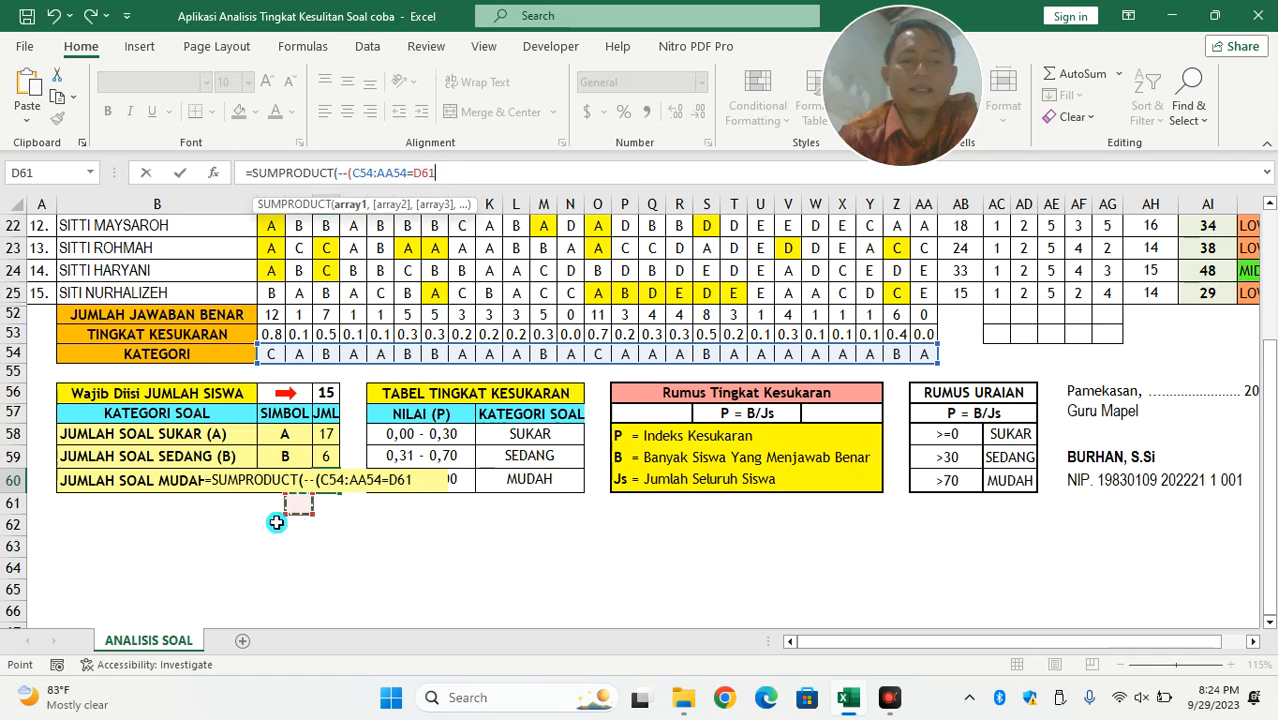
left_click(300, 488)
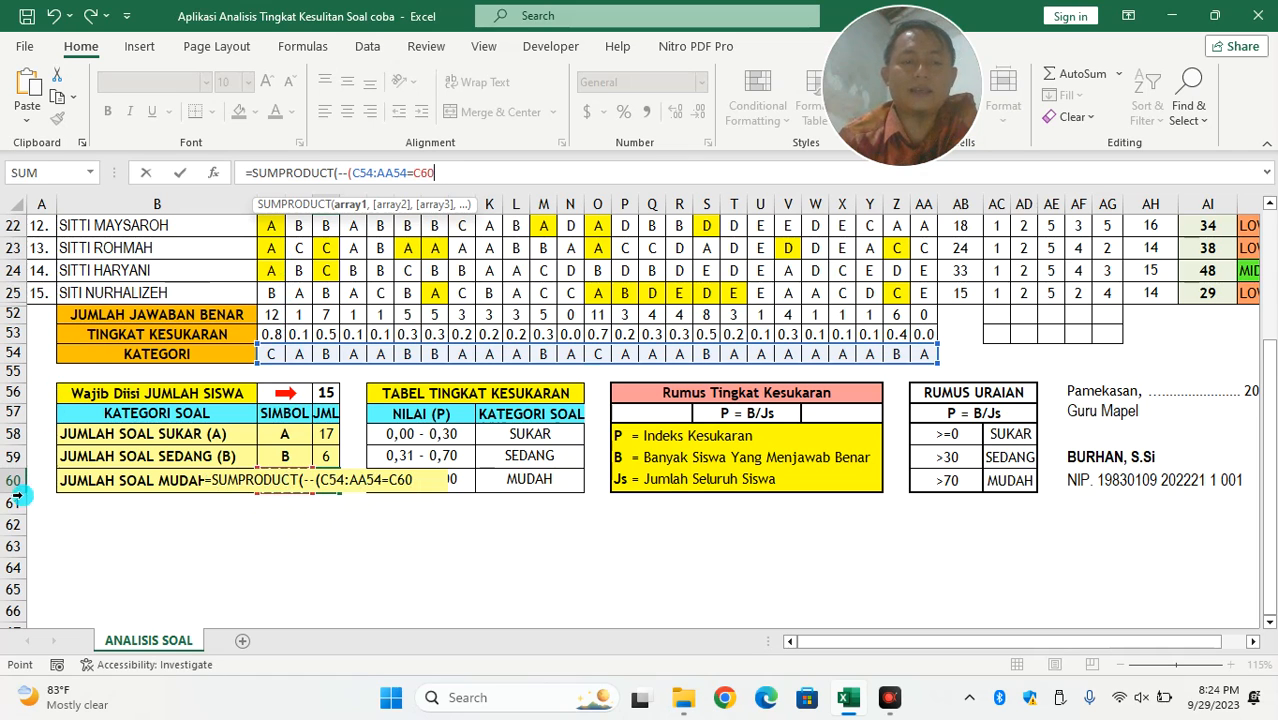
left_click(535, 182)
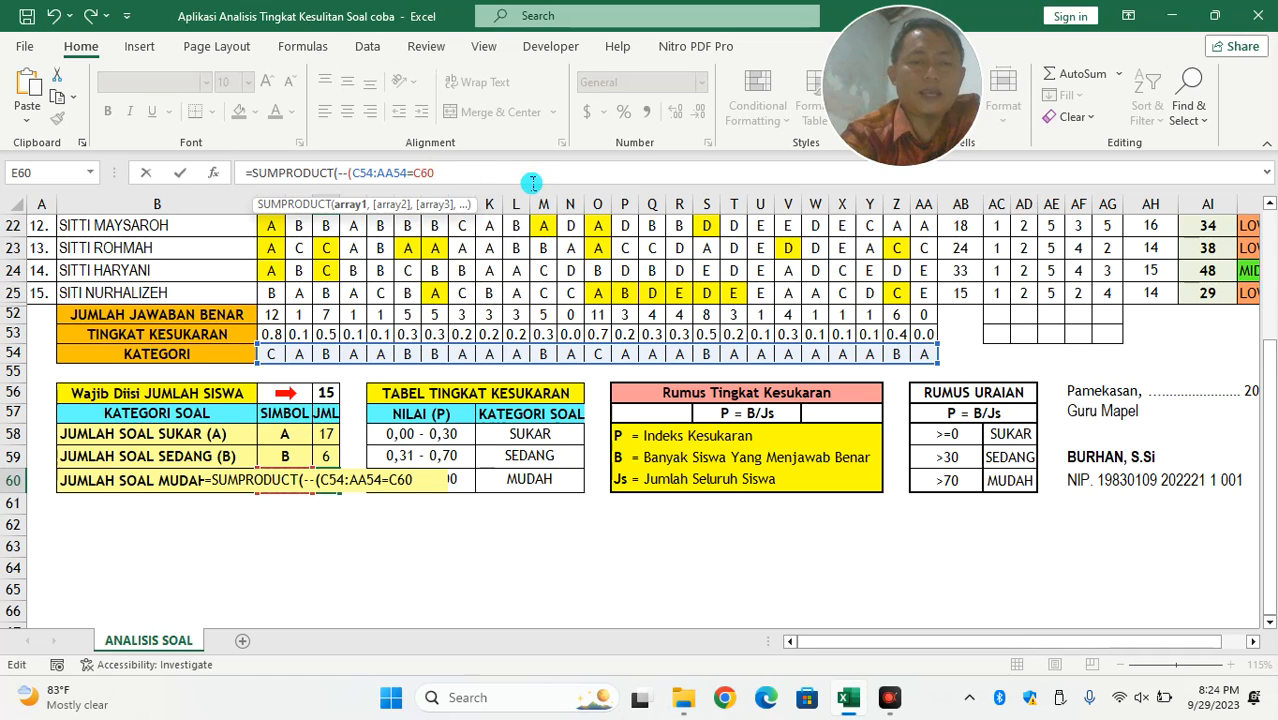
key("F4")
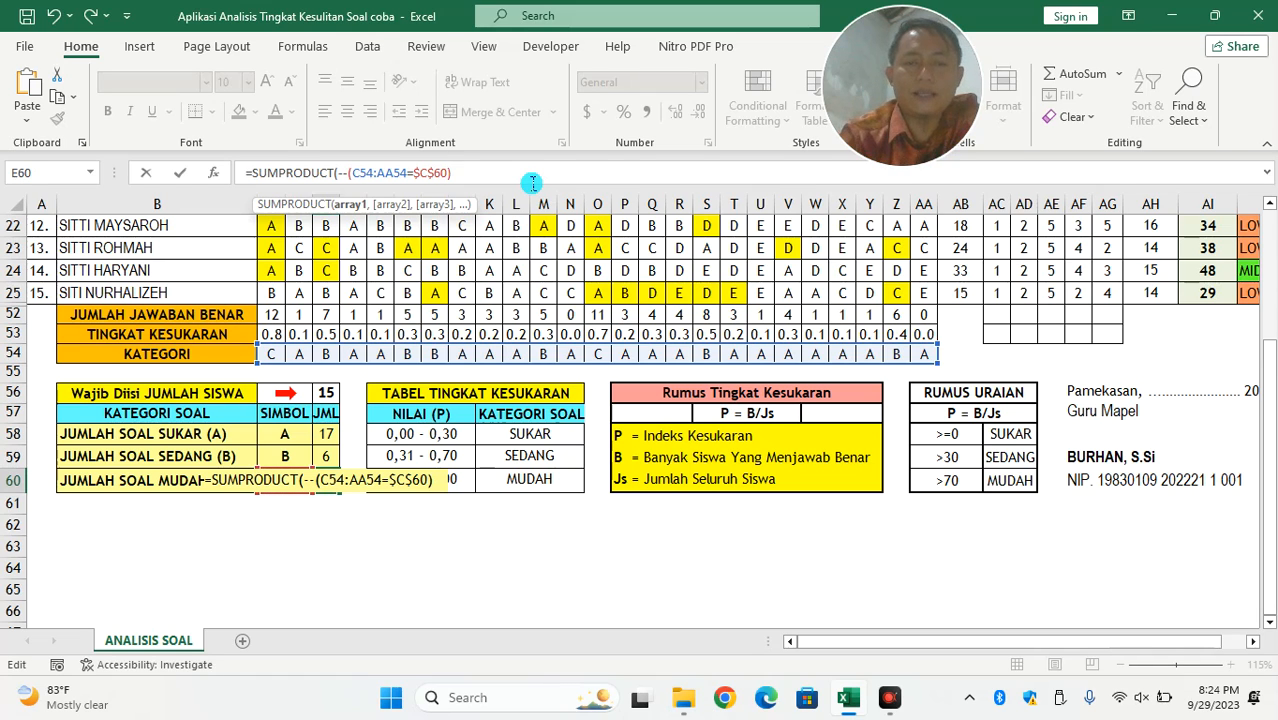
type(")")
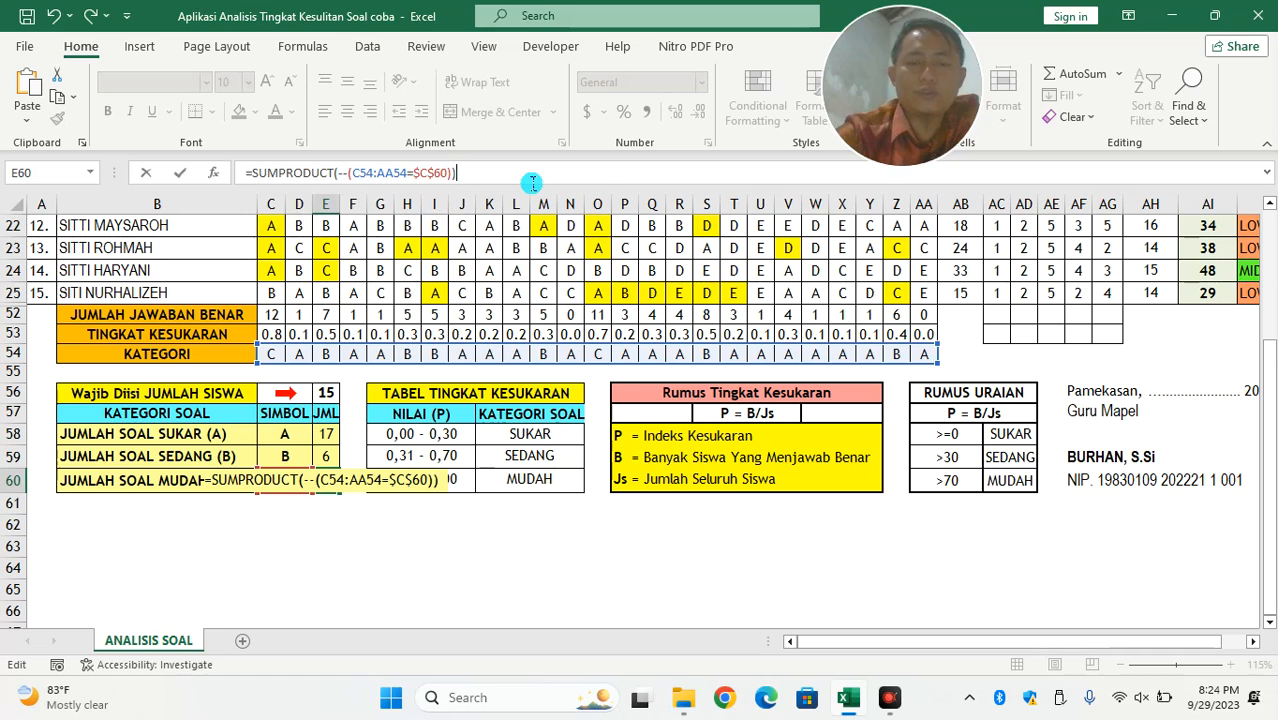
key("Return")
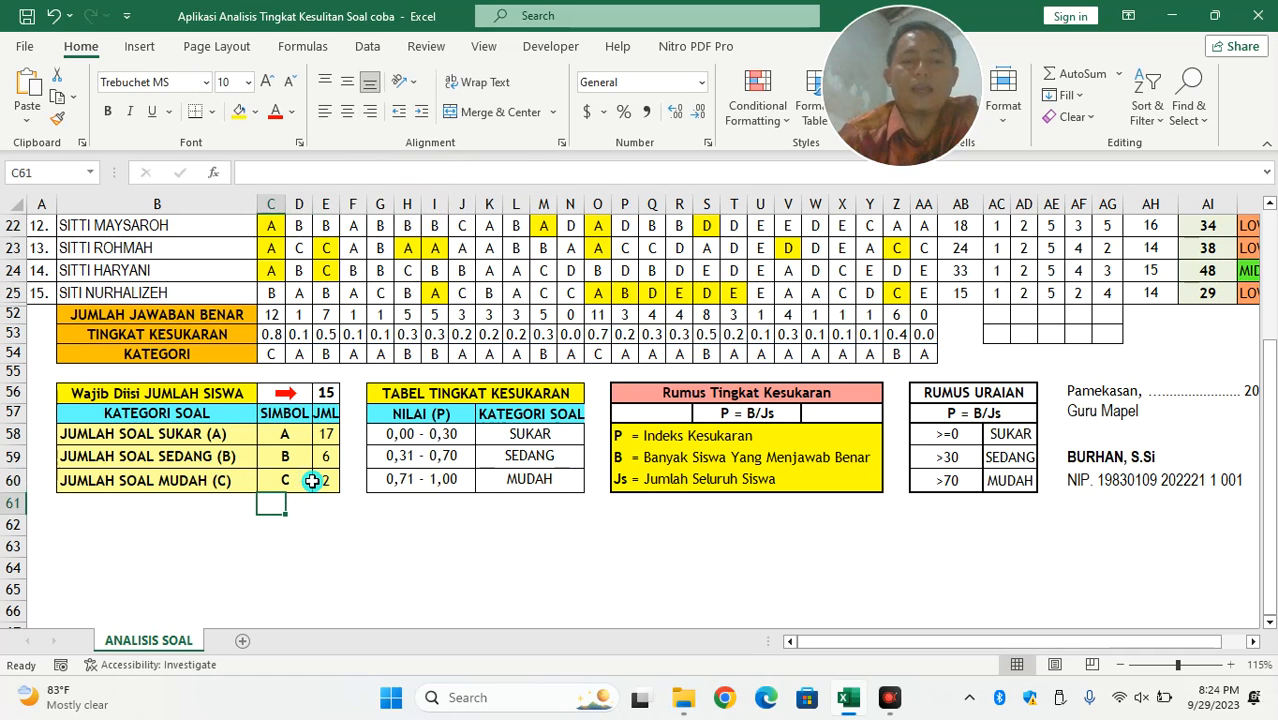
Check the KATEGORI entries in C54 and O54 against the MUDAH count, and inspect the SUKAR formula in E58.
left_click(279, 352)
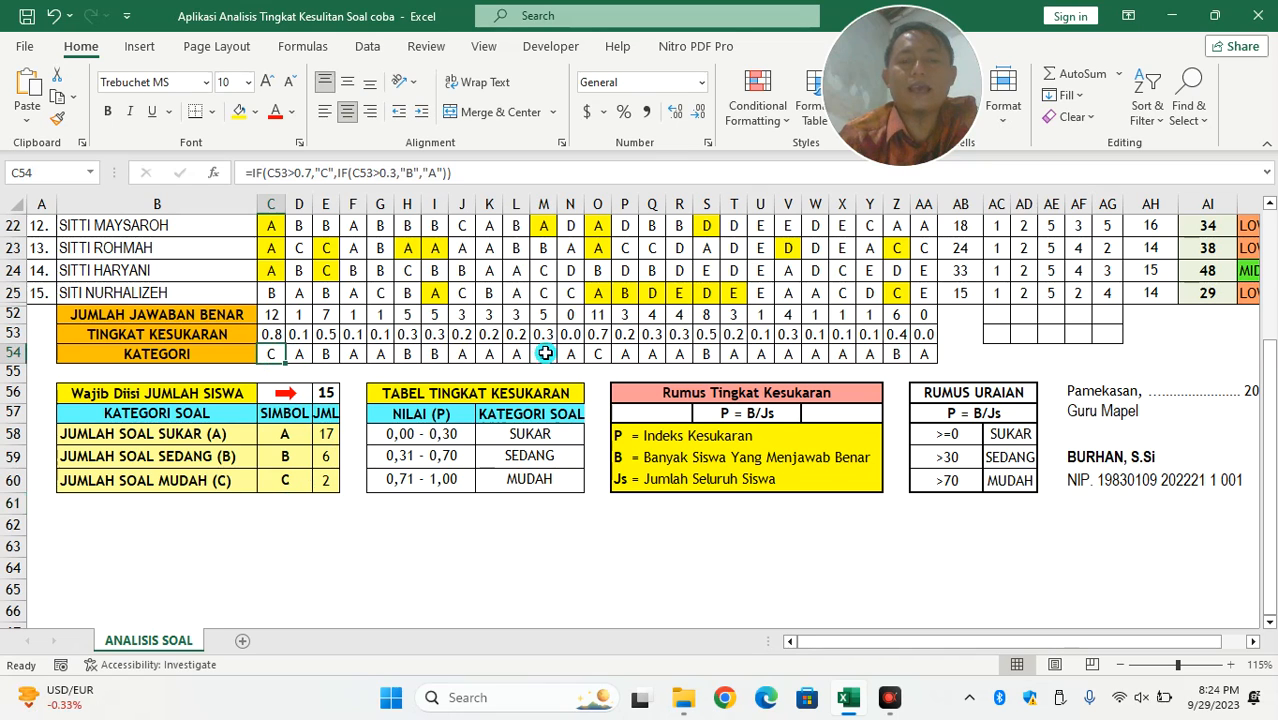
left_click(607, 352)
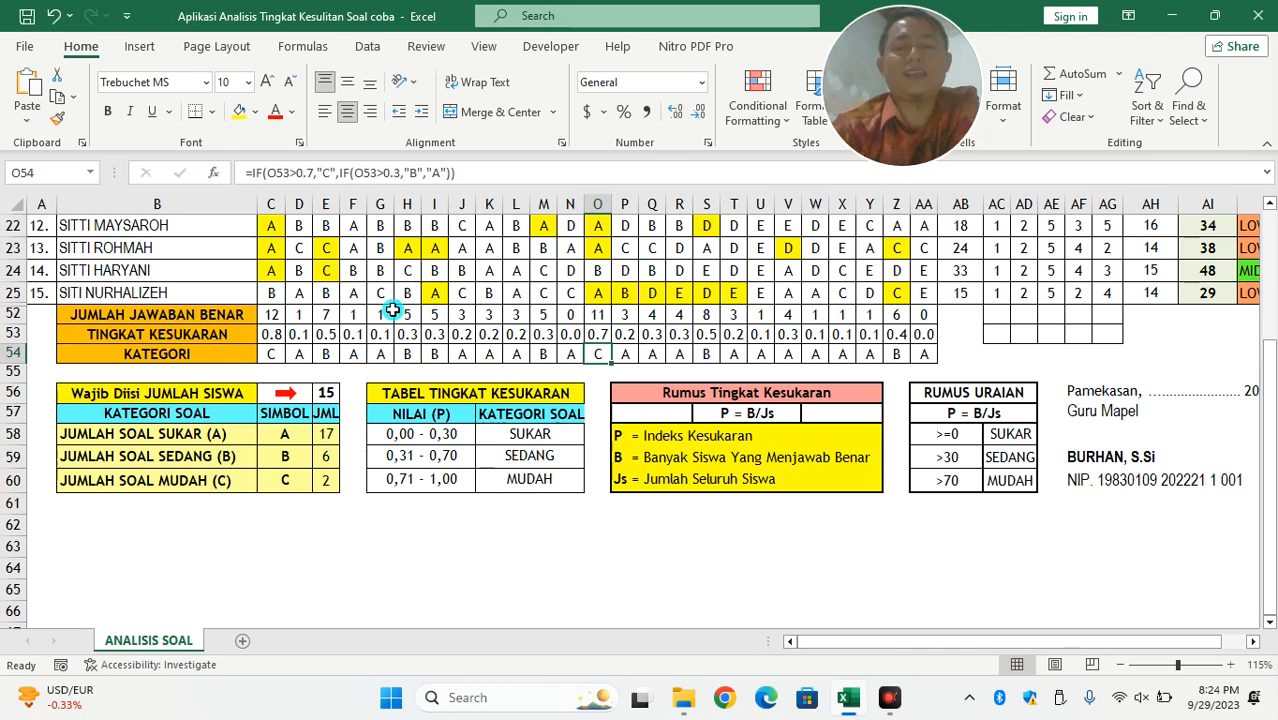
left_click(326, 433)
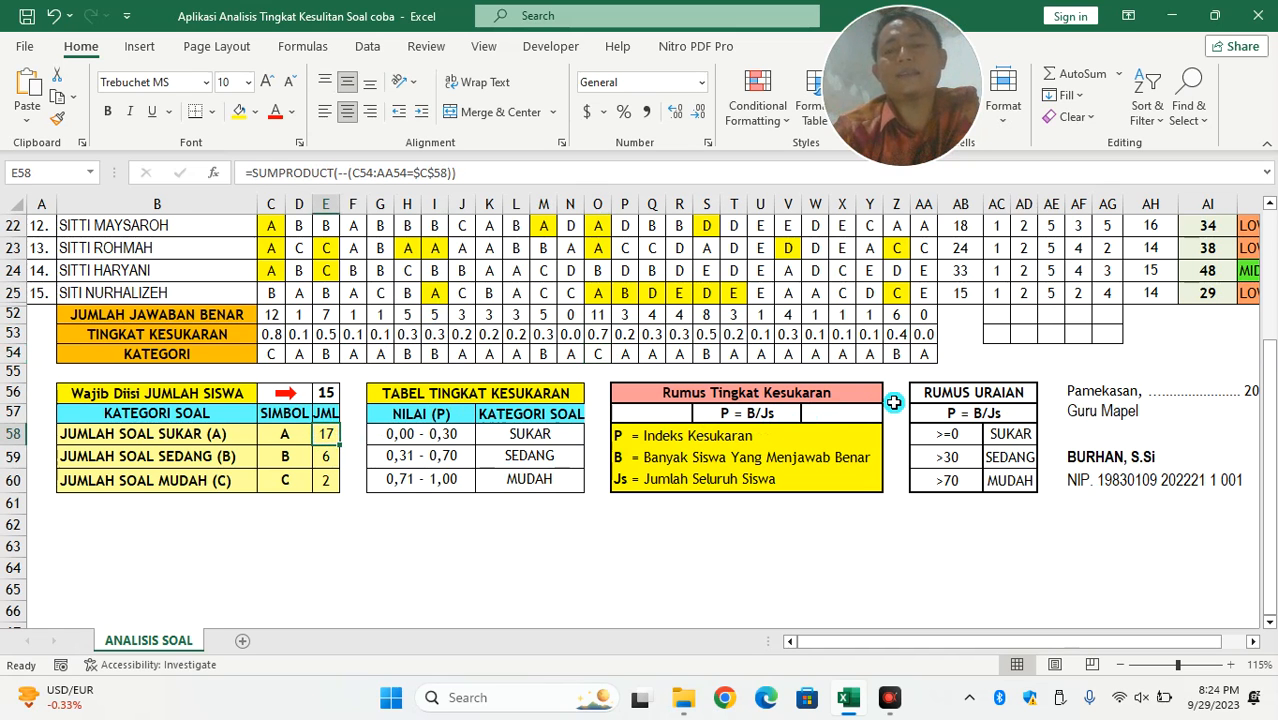
Examine the URAIAN score columns, the cell AC52 below them and the SUKAR criterion in the RUMUS URAIAN table.
scroll(1018, 379, "up", 1)
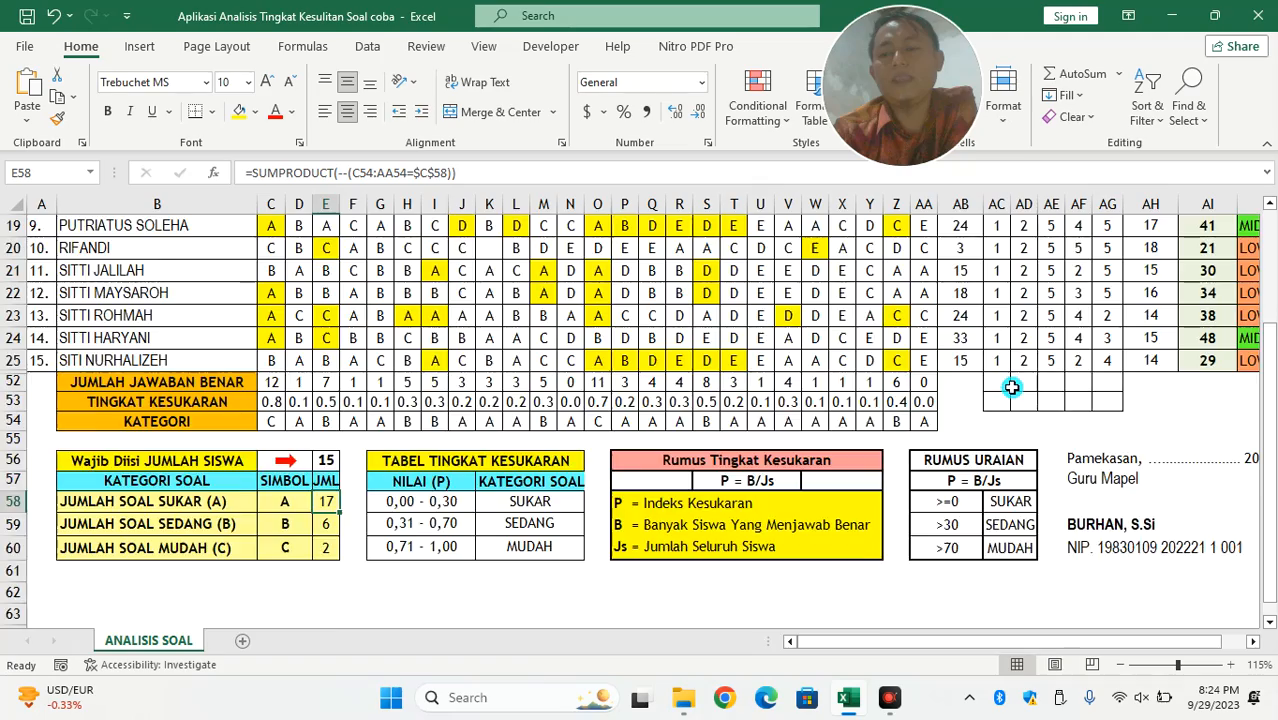
scroll(1020, 370, "up", 3)
scroll(1021, 365, "up", 3)
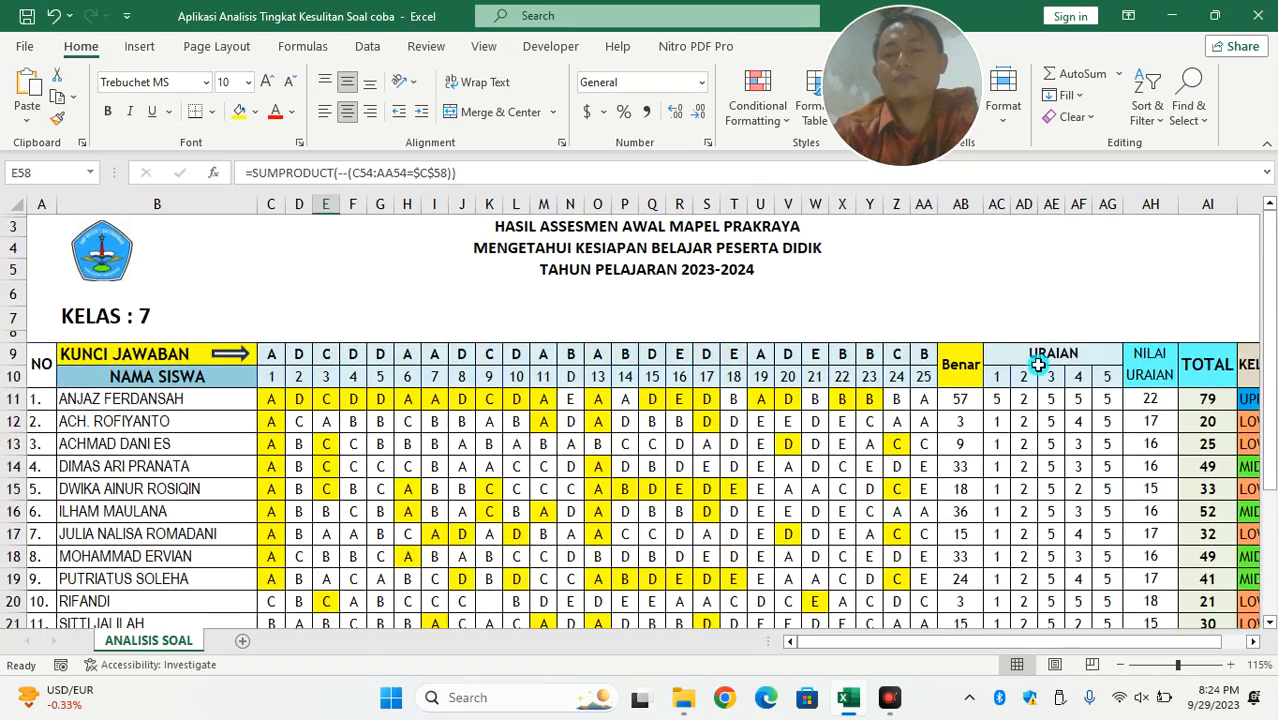
scroll(960, 370, "down", 5)
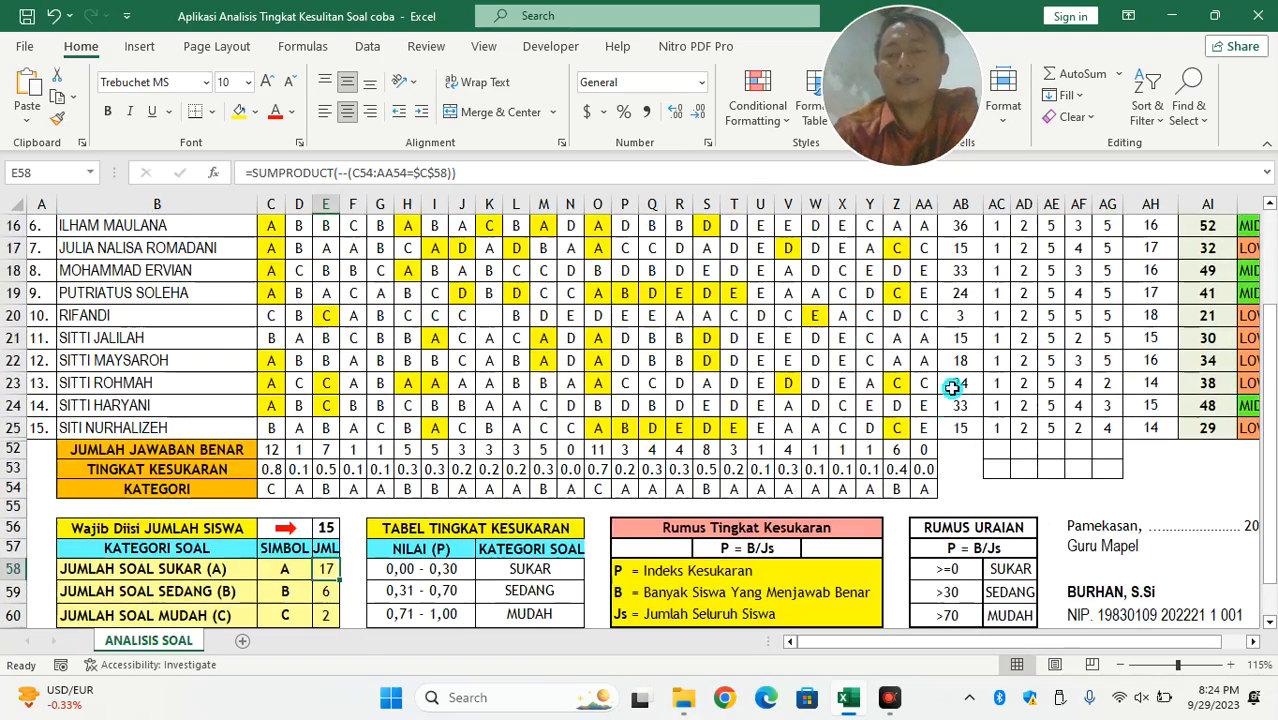
left_click(999, 450)
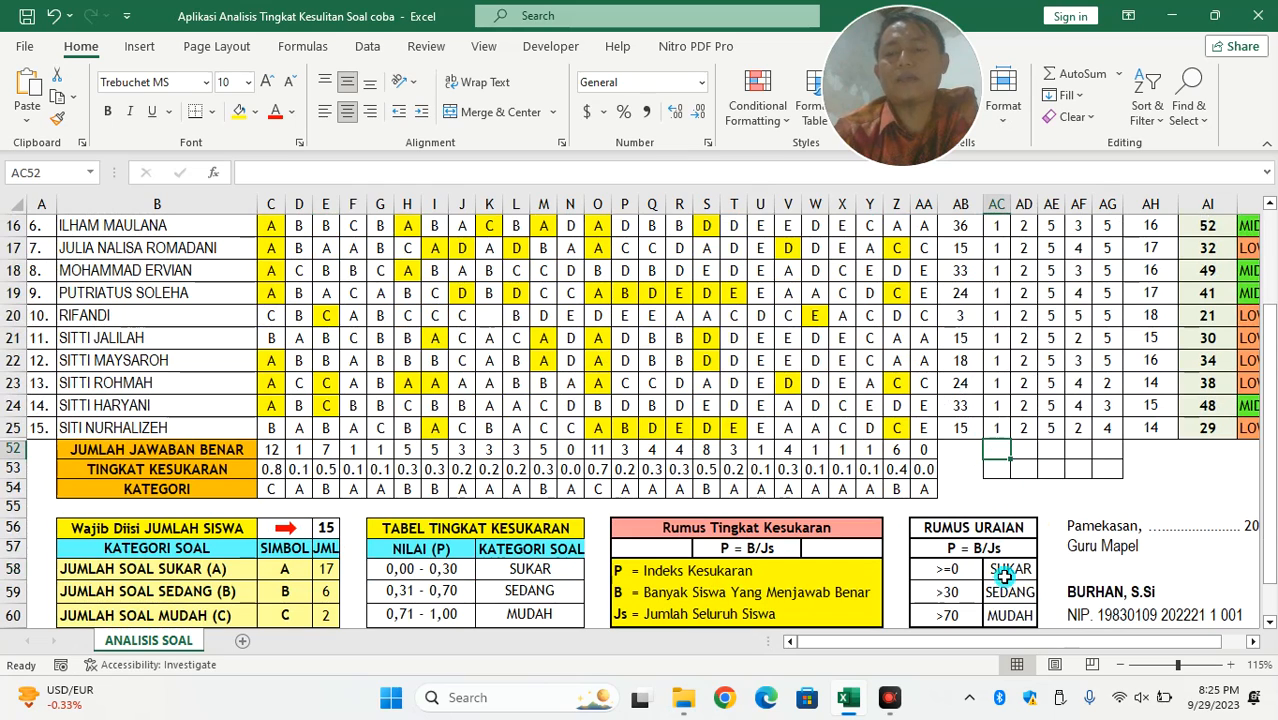
left_click(944, 574)
left_click(1018, 572)
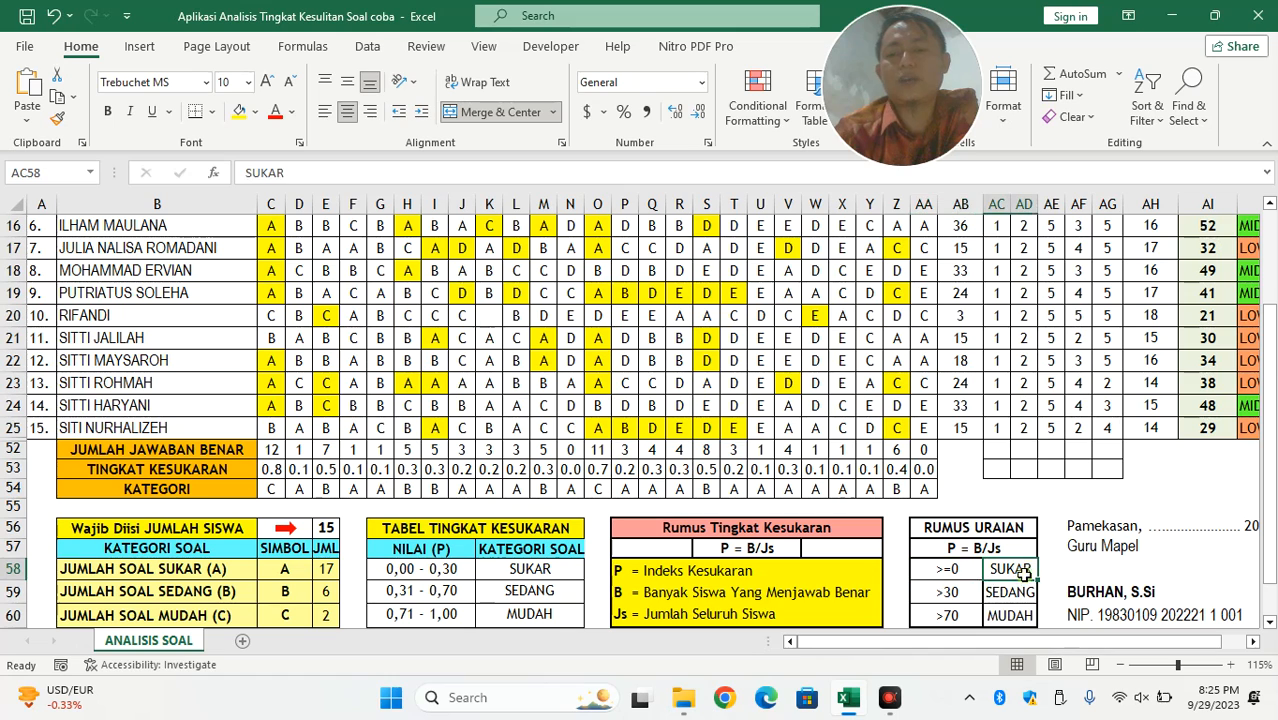
Examine the SEDANG and MUDAH criteria in the RUMUS URAIAN table and compare them with the TABEL TINGKAT KESUKARAN ranges.
left_click(940, 594)
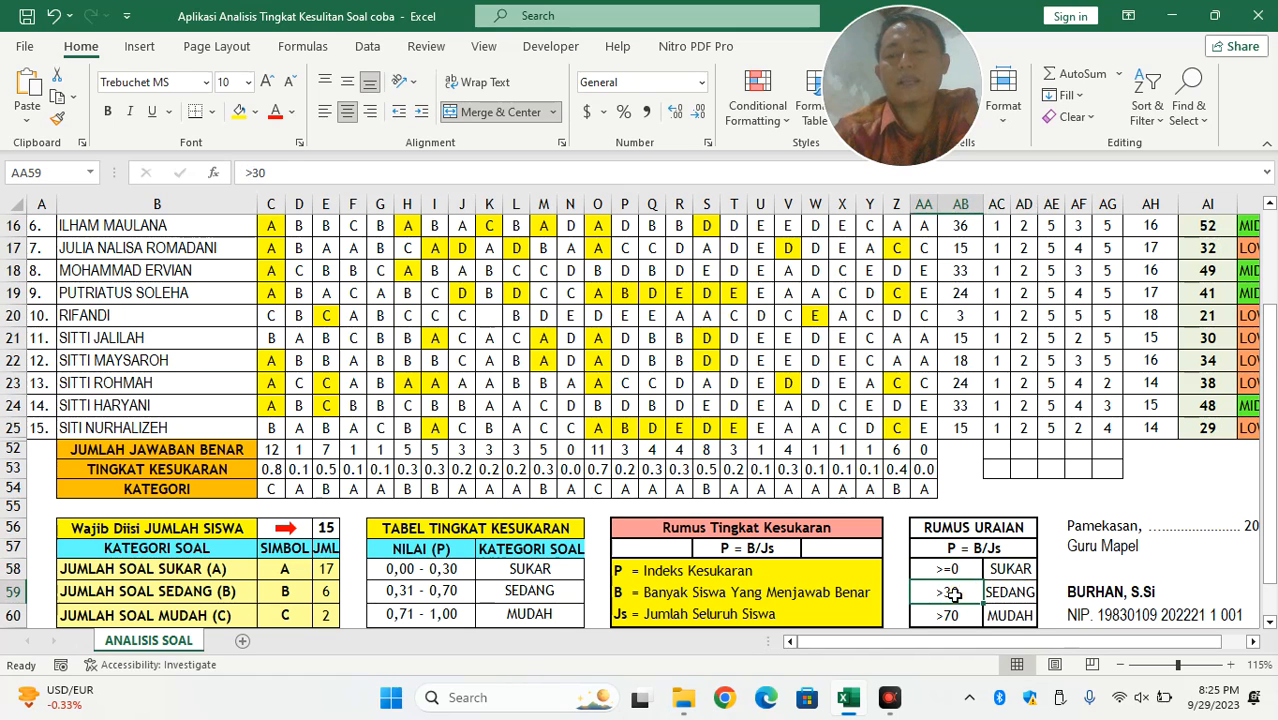
left_click(1016, 594)
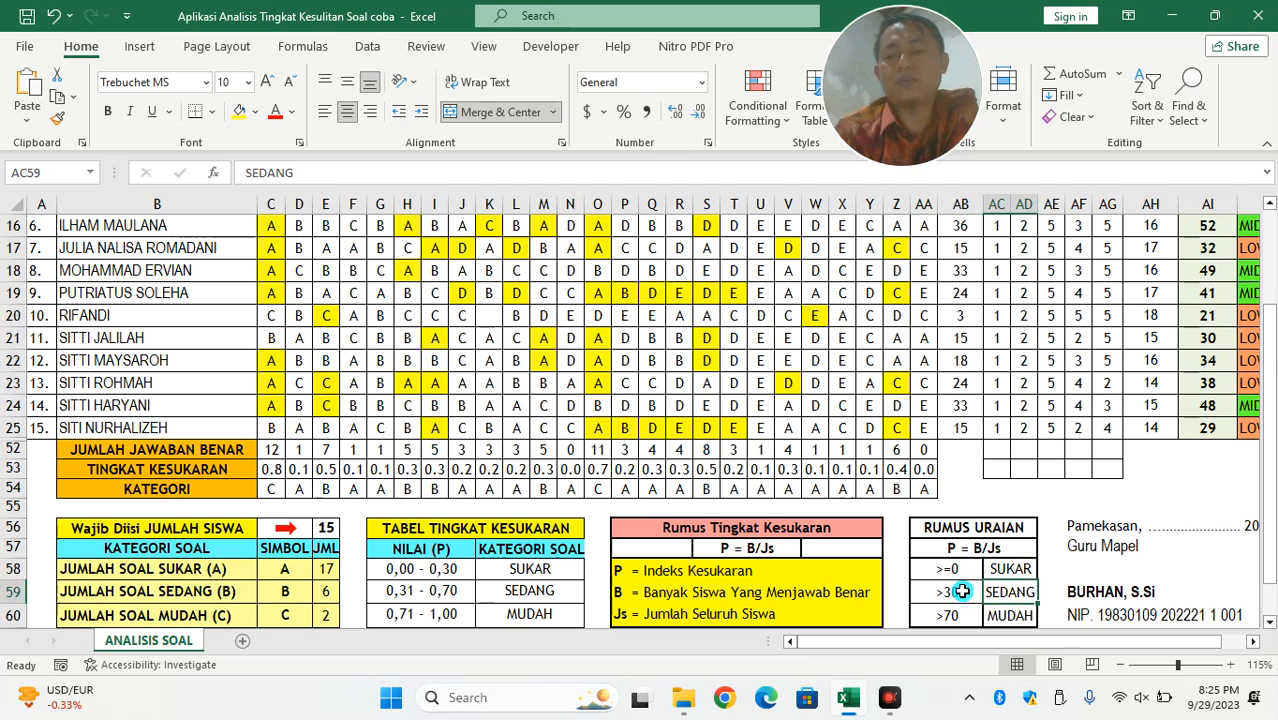
left_click(947, 620)
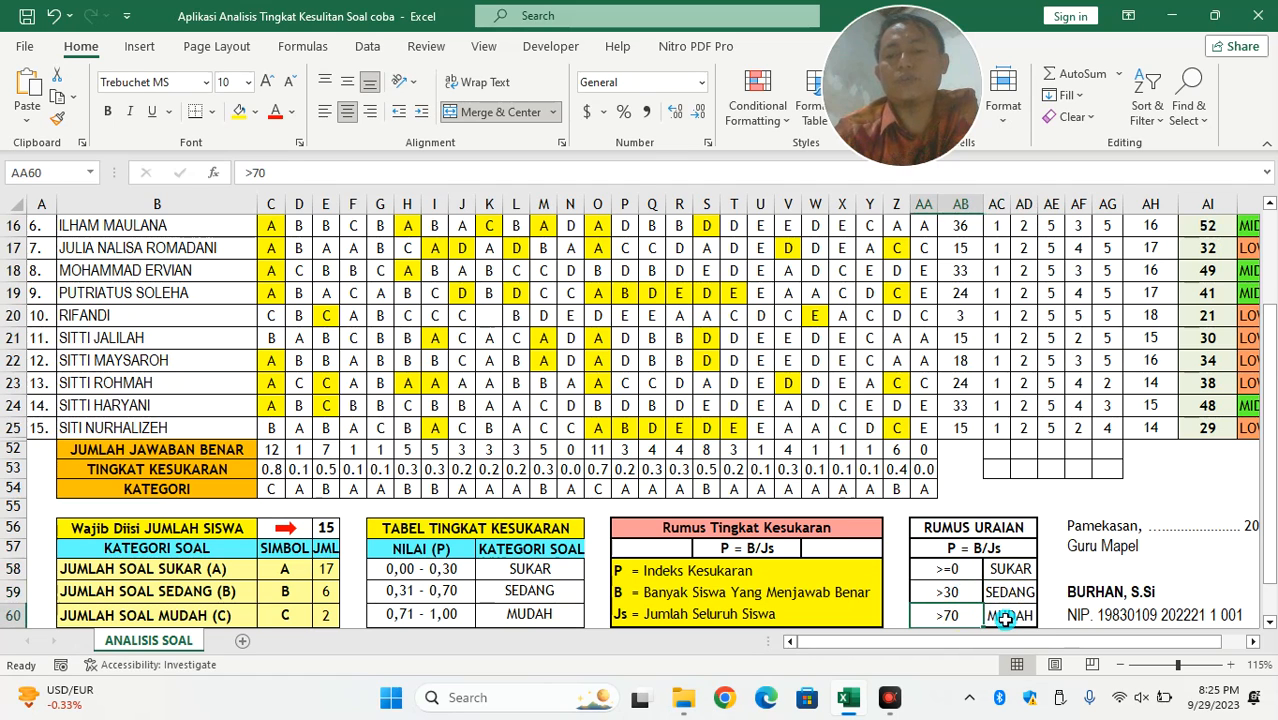
left_click(1002, 618)
left_click_drag(427, 620, 527, 574)
left_click_drag(947, 576, 1010, 615)
Total the first URAIAN question's scores in AC52 with the AutoSum formula =SUM(AC11:AC51).
left_click(1001, 445)
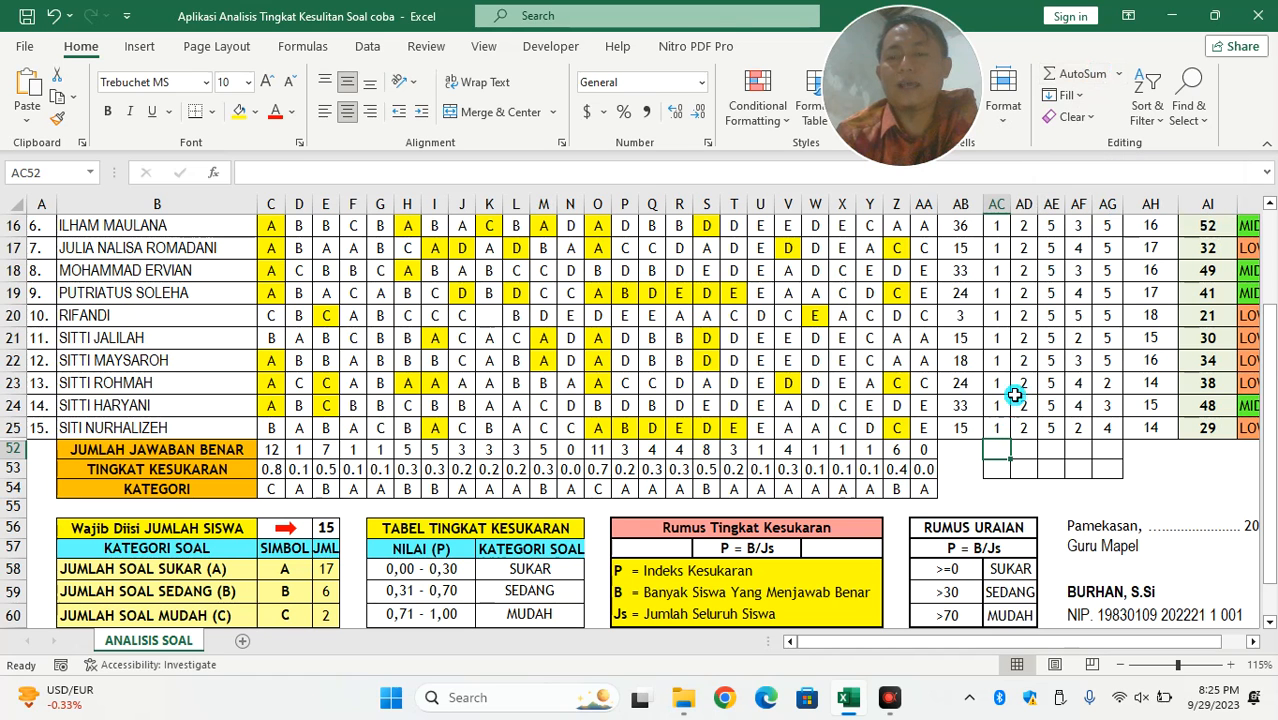
left_click(1070, 74)
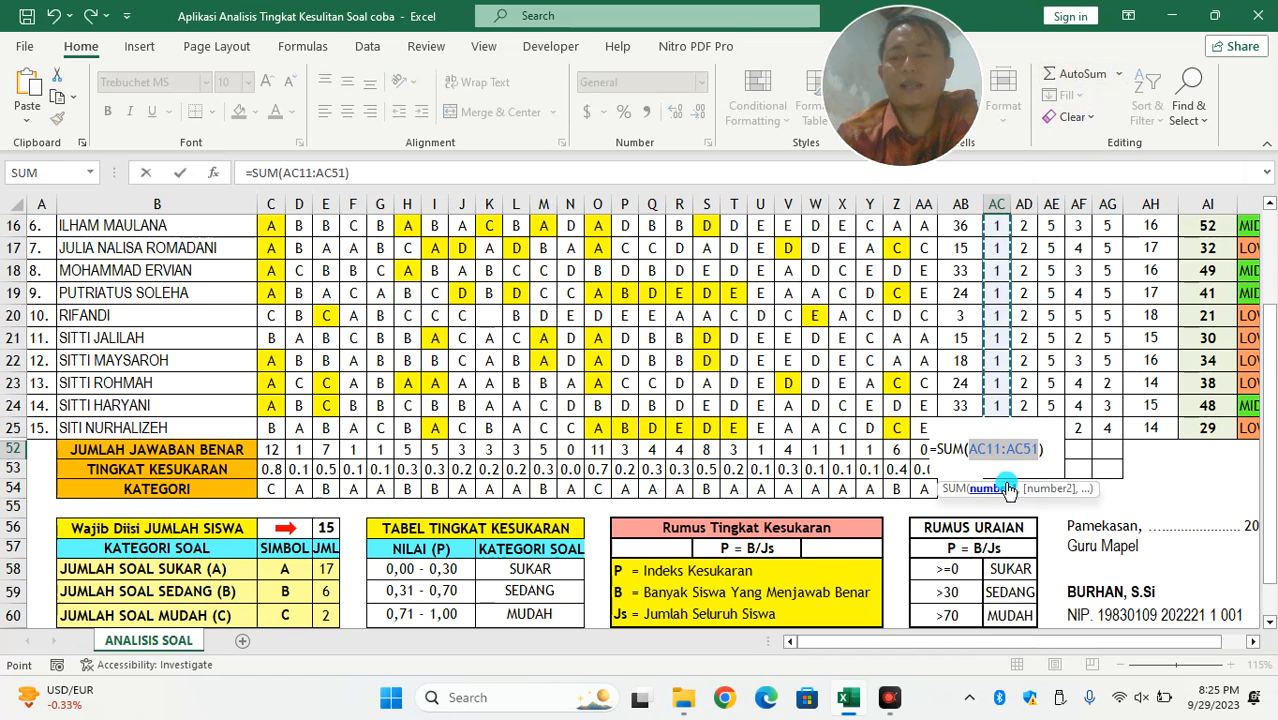
scroll(1001, 381, "up", 3)
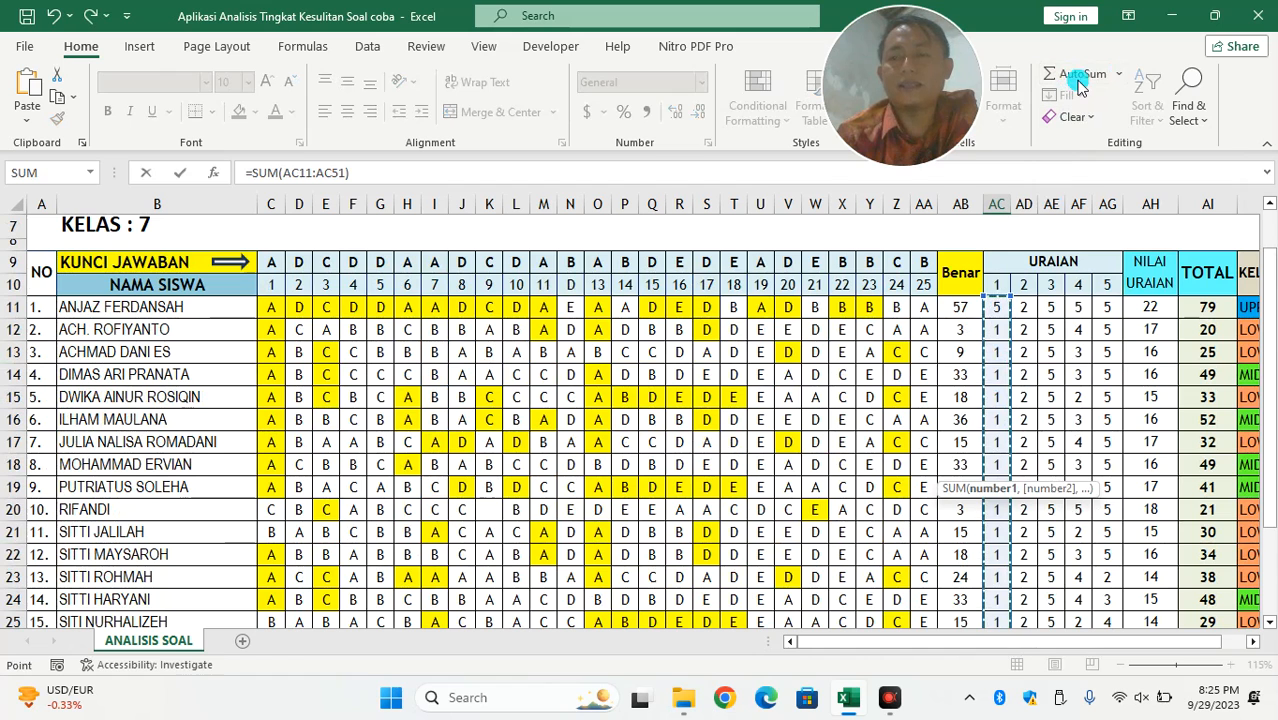
scroll(1120, 260, "down", 3)
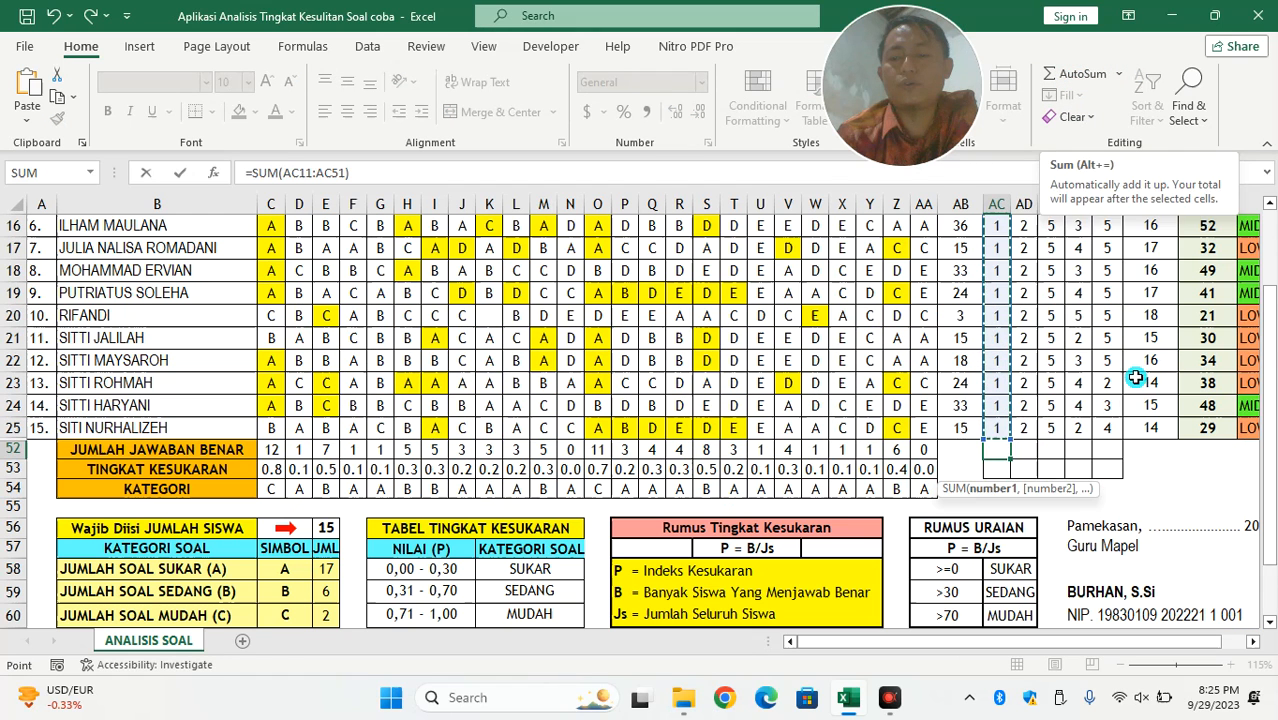
key("Return")
Fill the AC52 sum formula across to AG52 and check the copied totals for the other URAIAN questions.
left_click(995, 449)
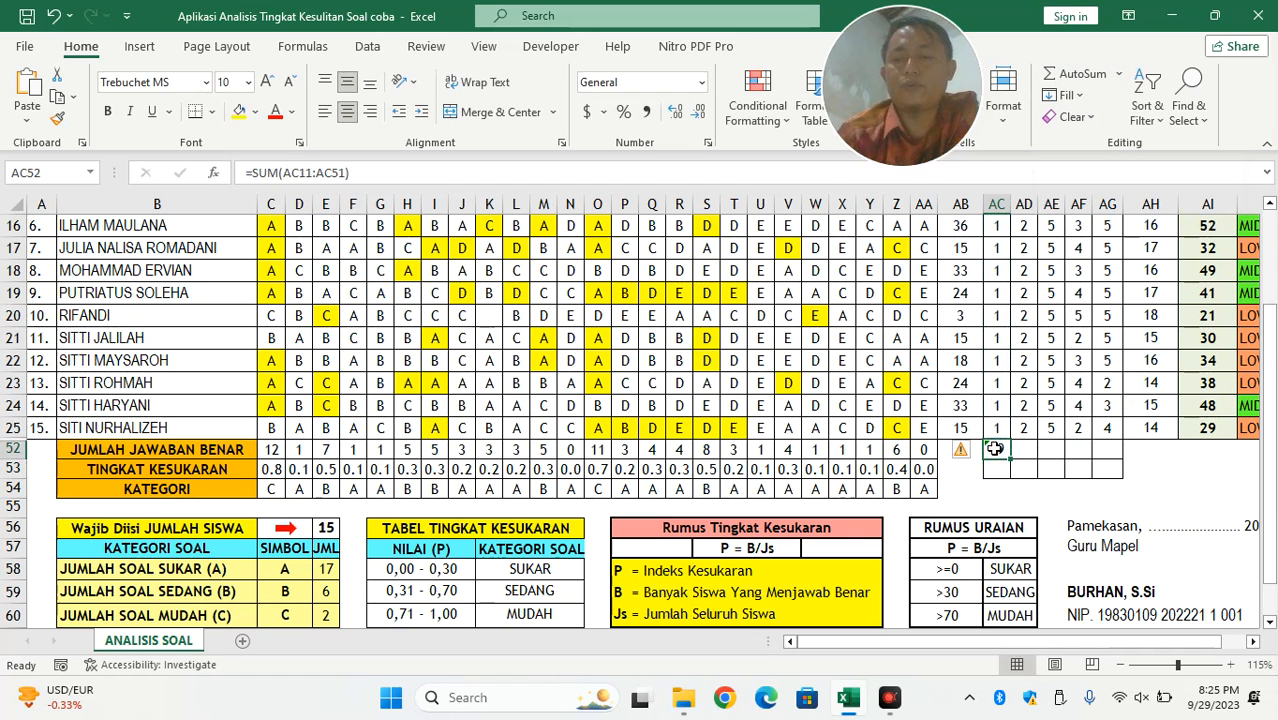
left_click_drag(1010, 458, 1107, 460)
left_click(1110, 450)
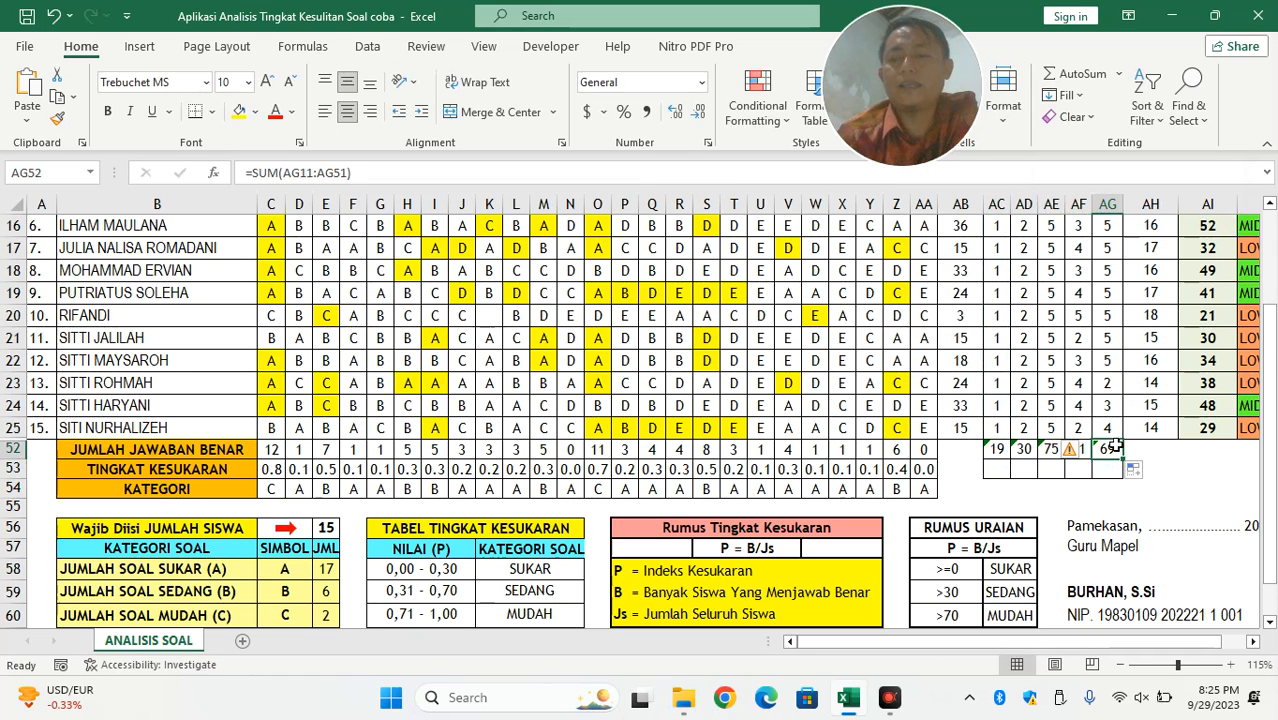
left_click(998, 450)
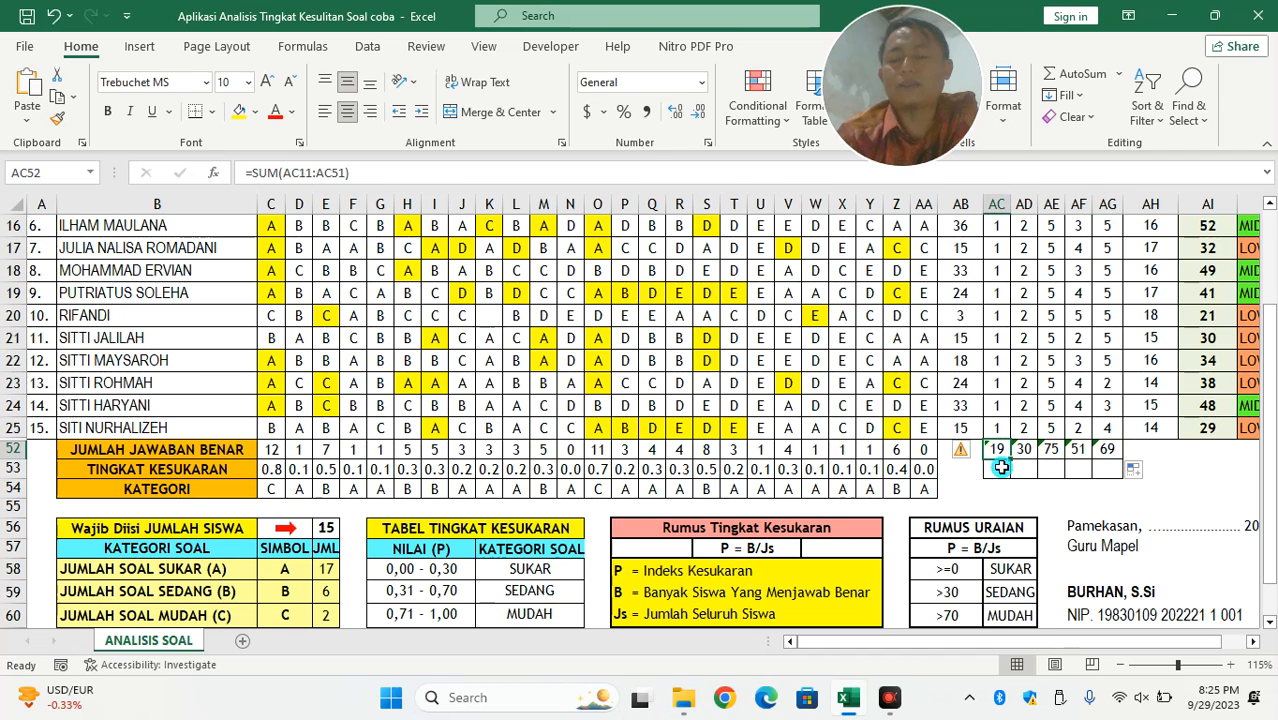
Examine the first student's URAIAN scores in AG11 and AC11, the last student number in A25, and the score in AC25.
scroll(1024, 449, "up", 2)
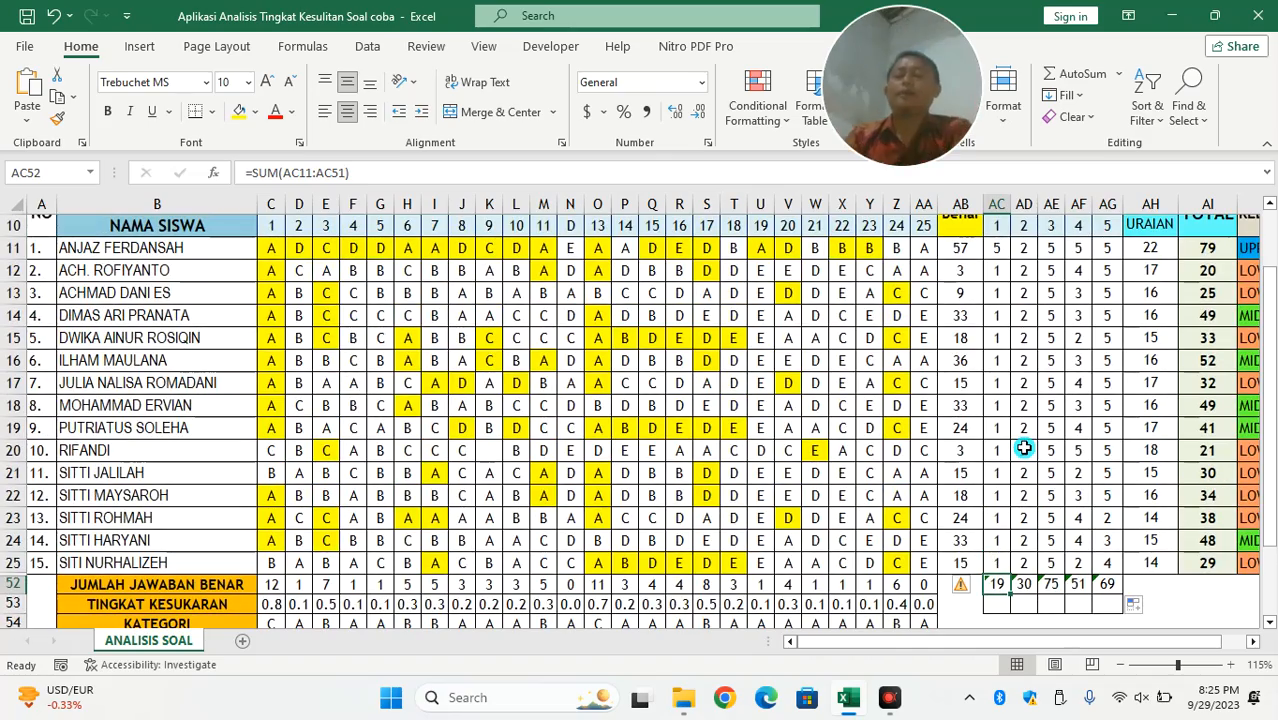
scroll(1059, 378, "down", 1)
scroll(1059, 378, "up", 2)
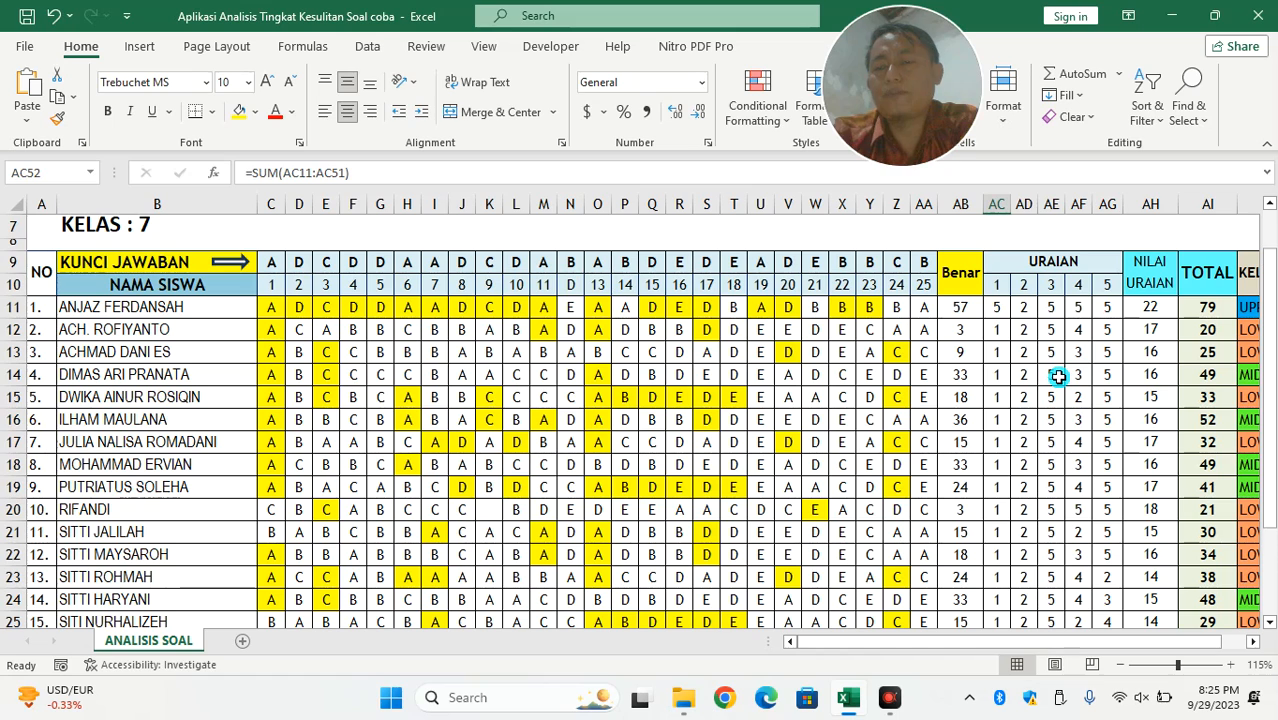
left_click(1109, 308)
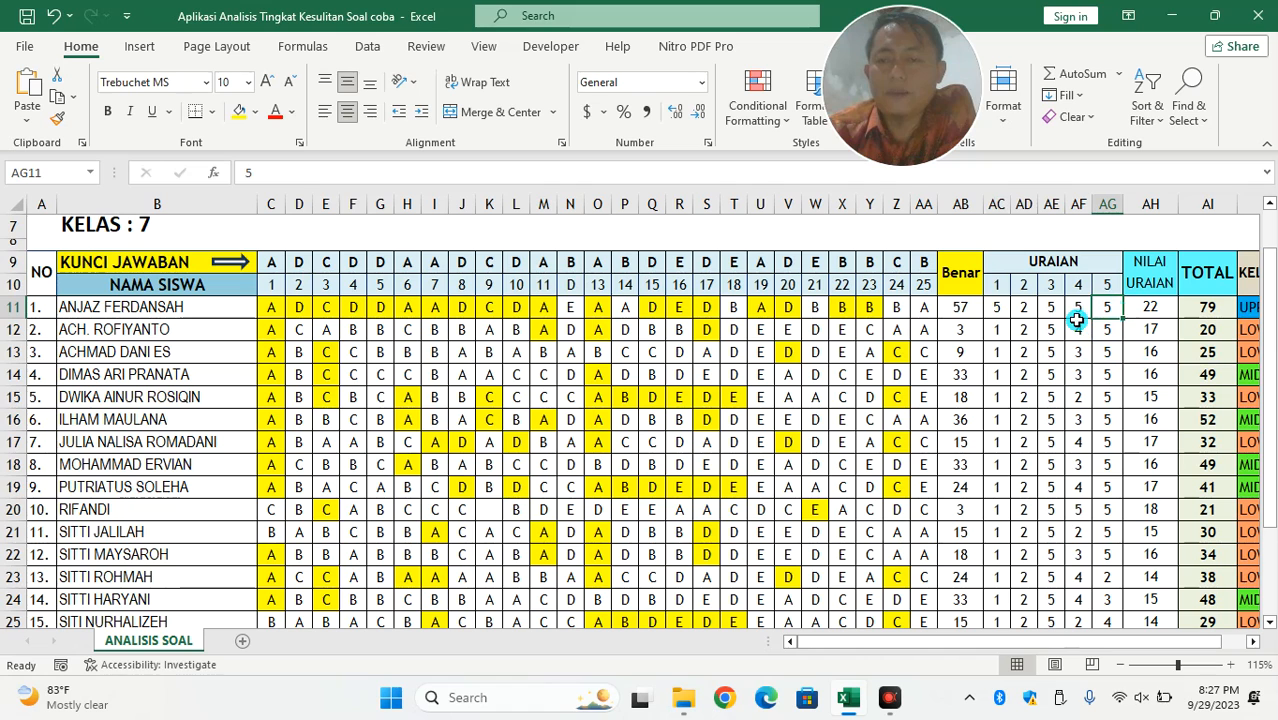
left_click(993, 307)
scroll(996, 309, "down", 2)
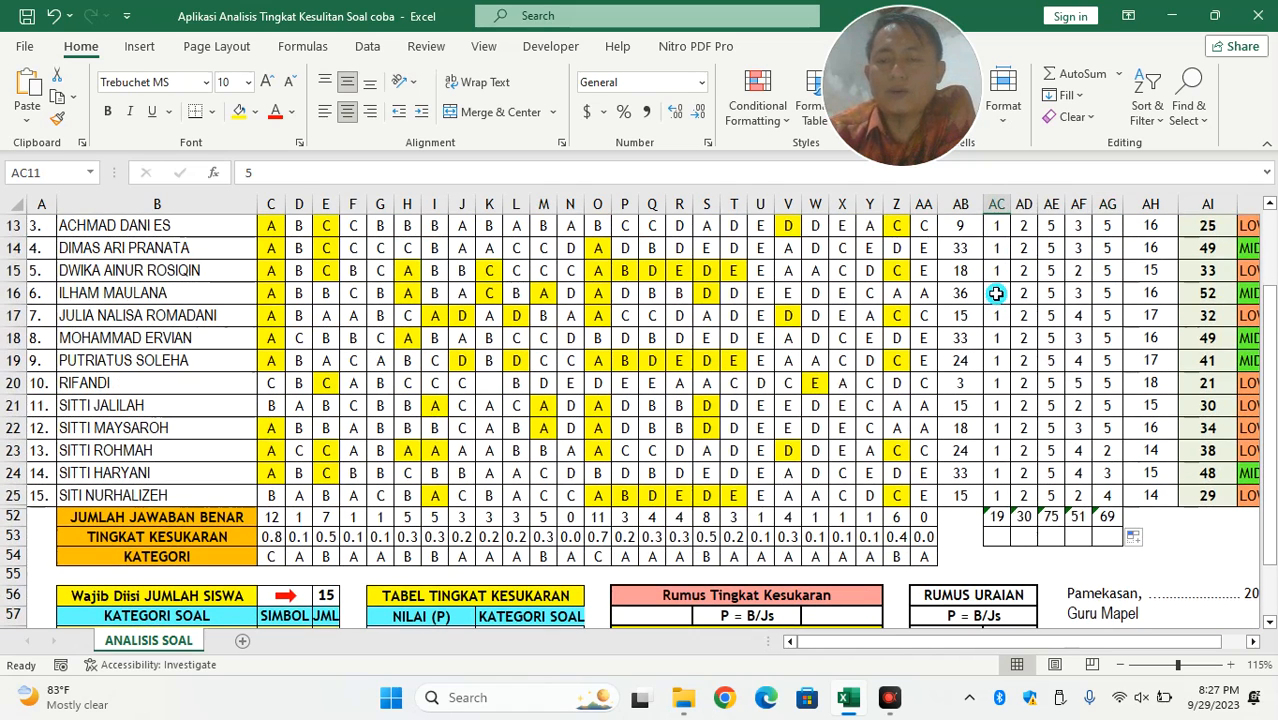
left_click(39, 495)
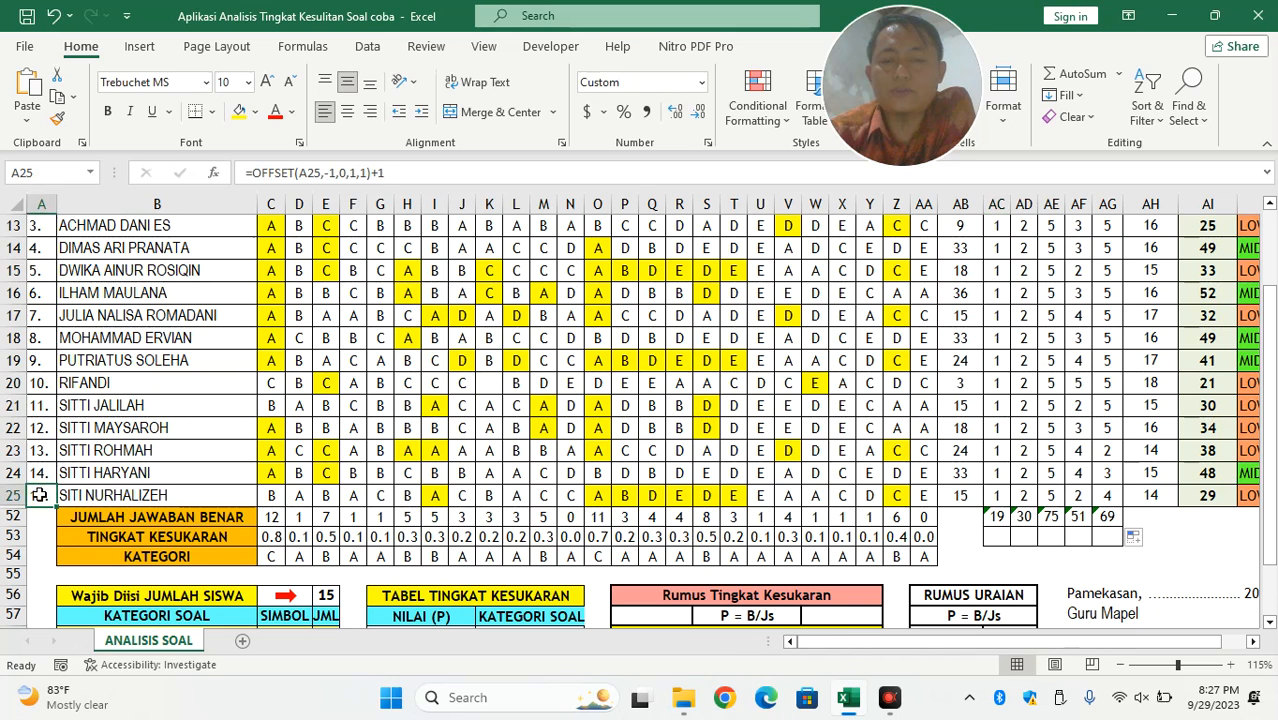
left_click(1000, 495)
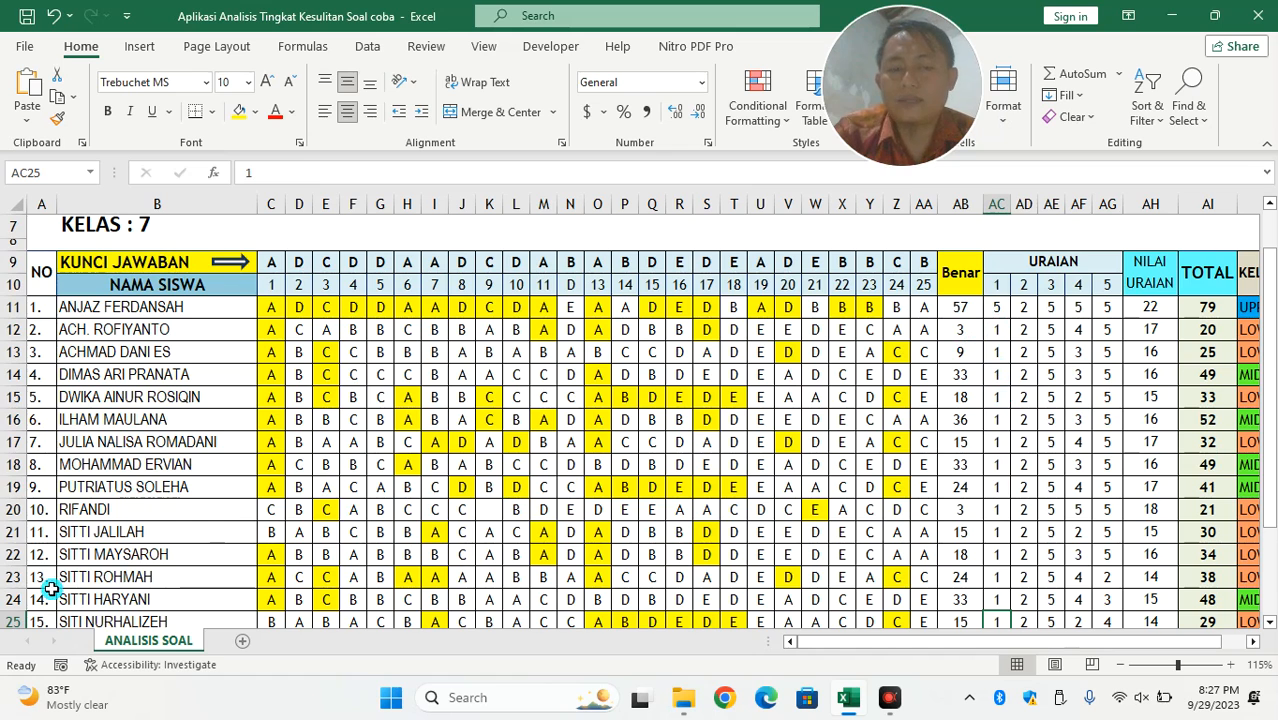
scroll(50, 574, "down", 1)
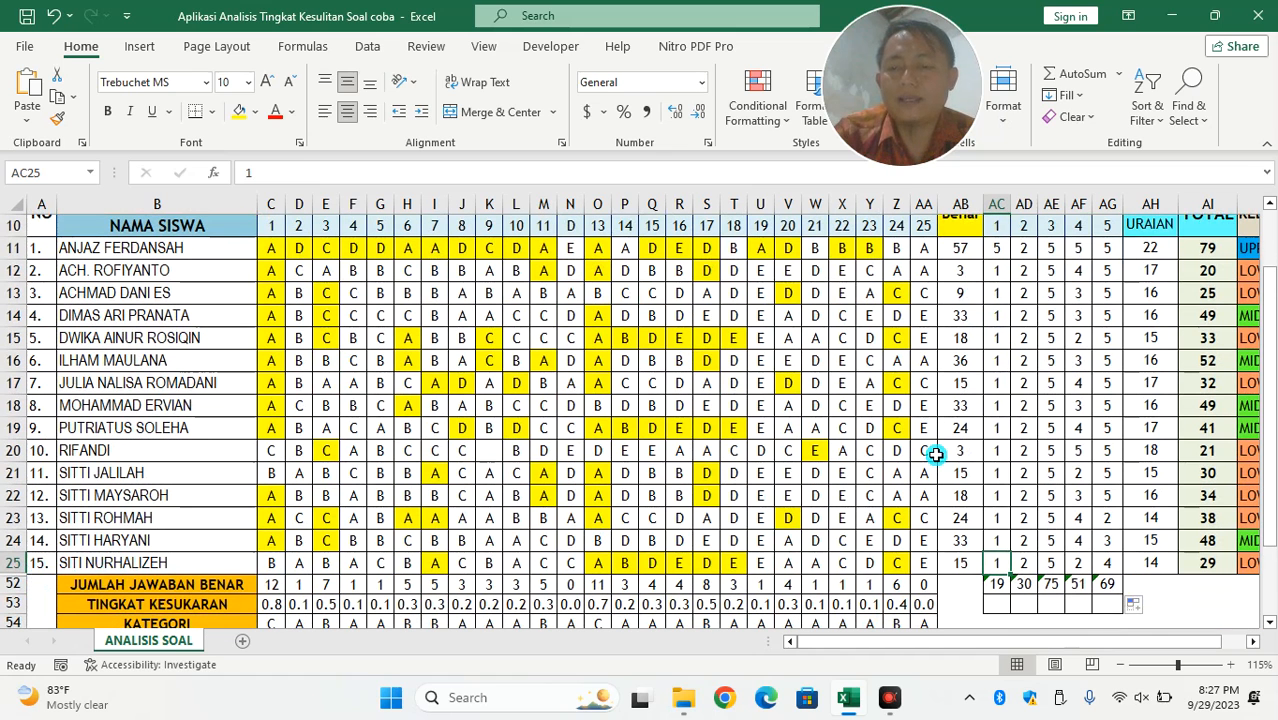
Switch to the Windows Calculator, multiply the maximum score 5 by the 15 students, and close the calculator windows.
key("super")
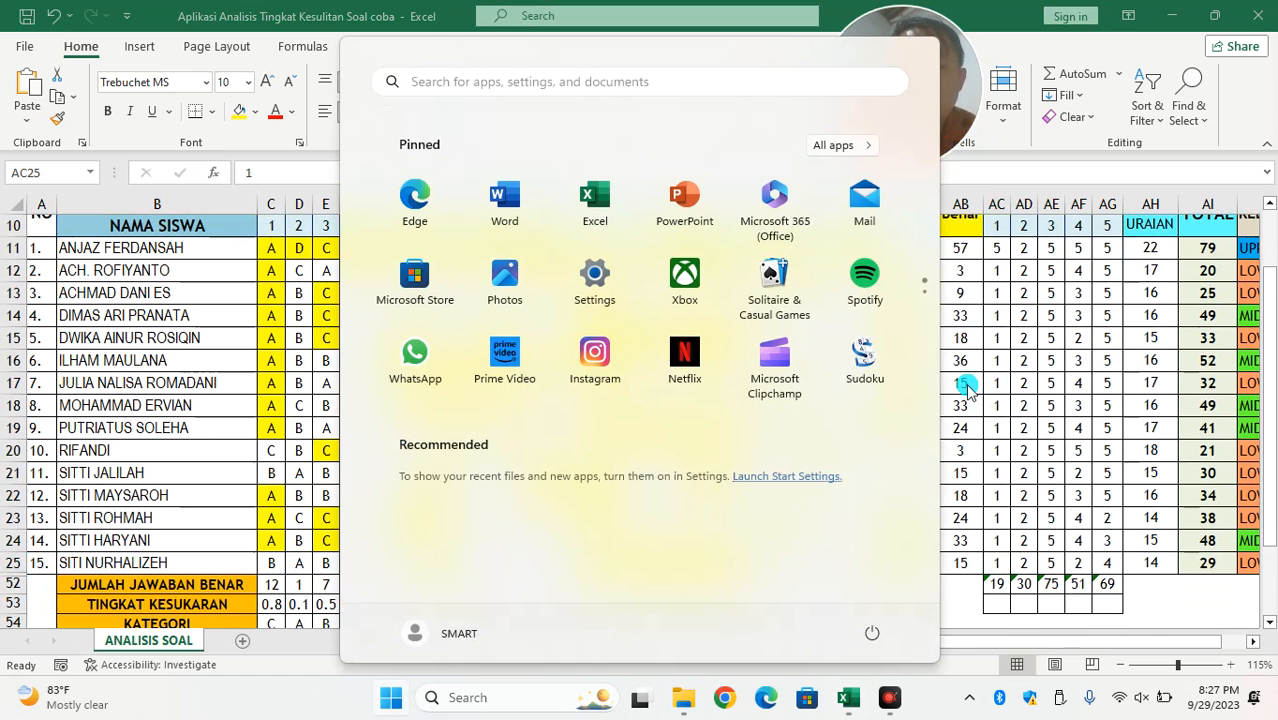
type("CAL")
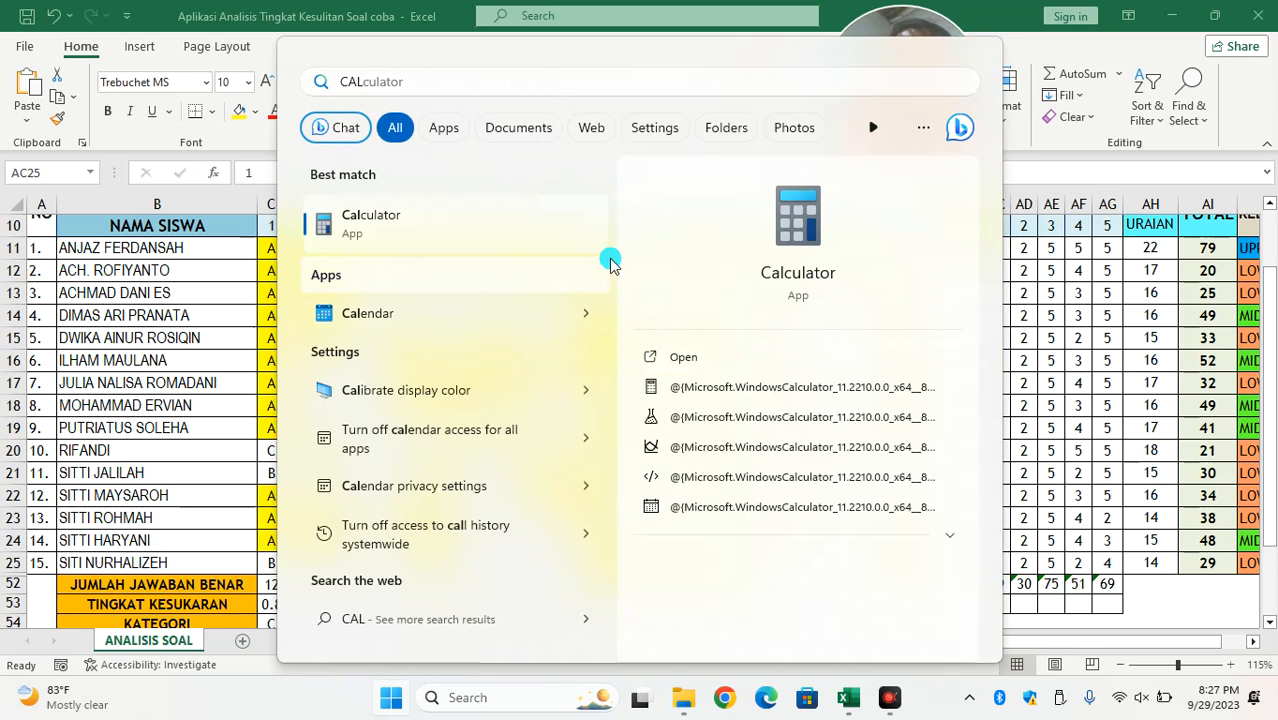
left_click(393, 236)
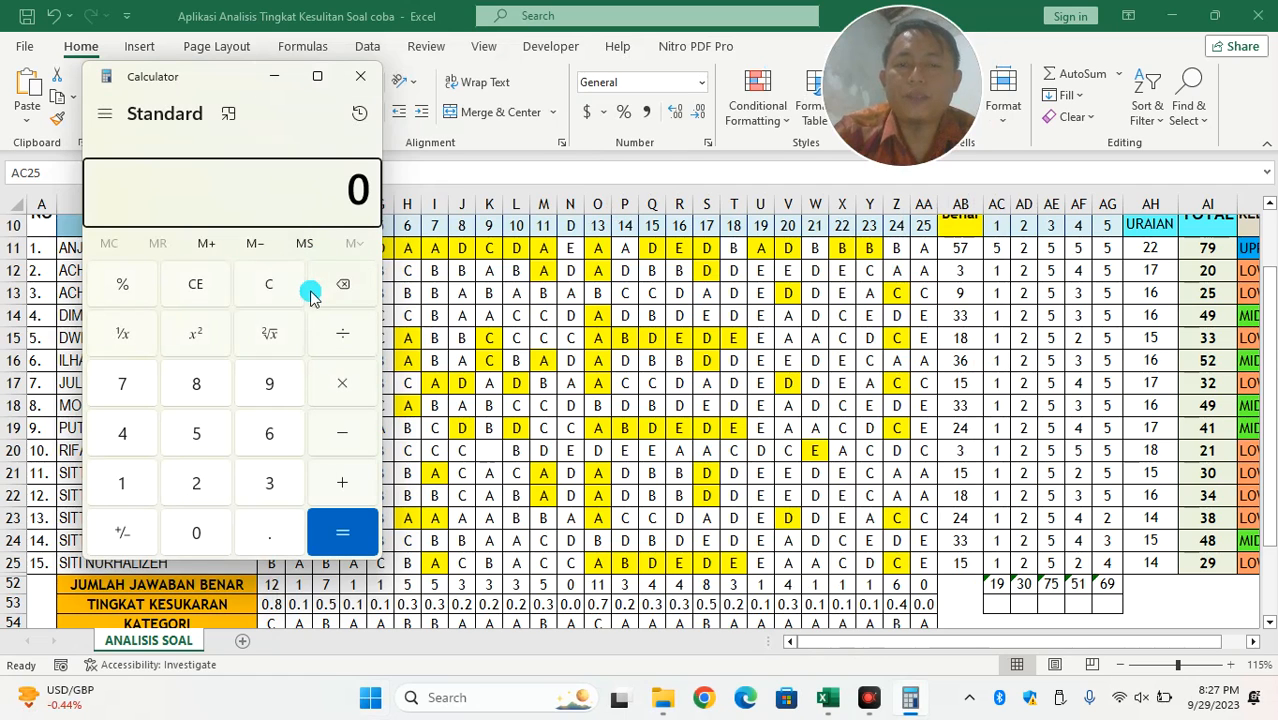
left_click(197, 433)
left_click(345, 382)
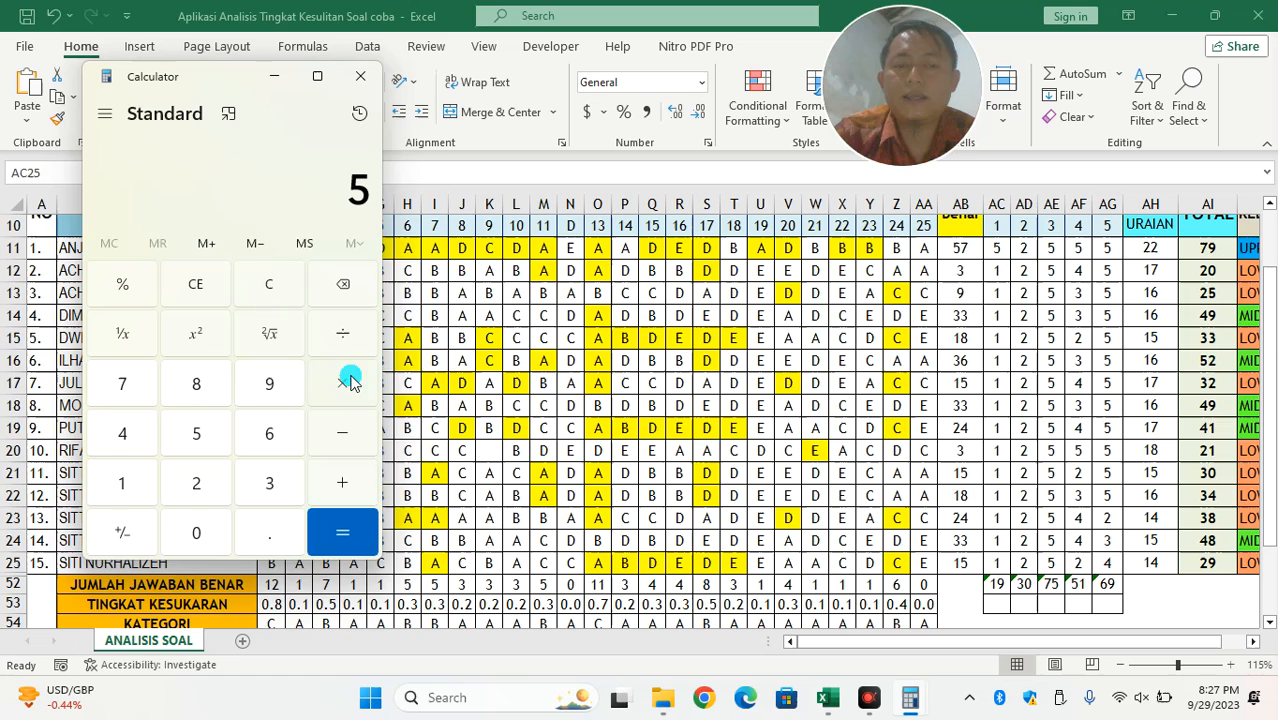
left_click(122, 483)
left_click(196, 433)
left_click(342, 530)
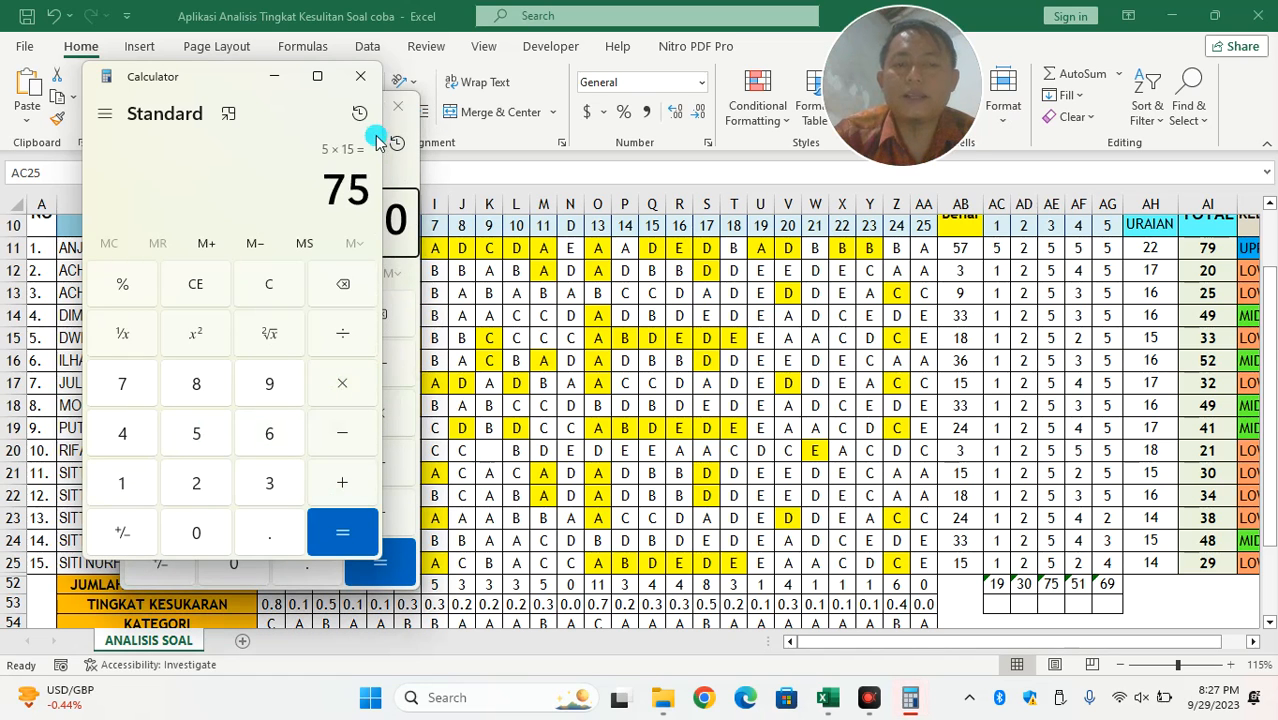
left_click(360, 76)
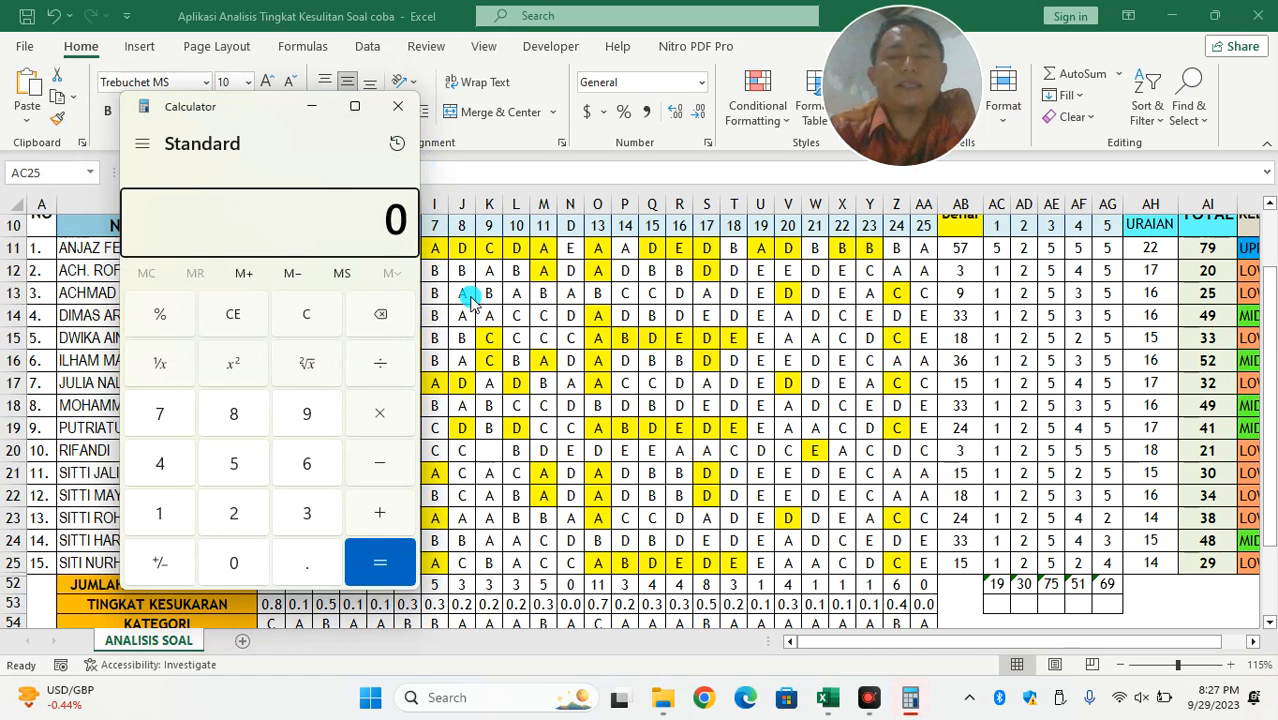
left_click(400, 106)
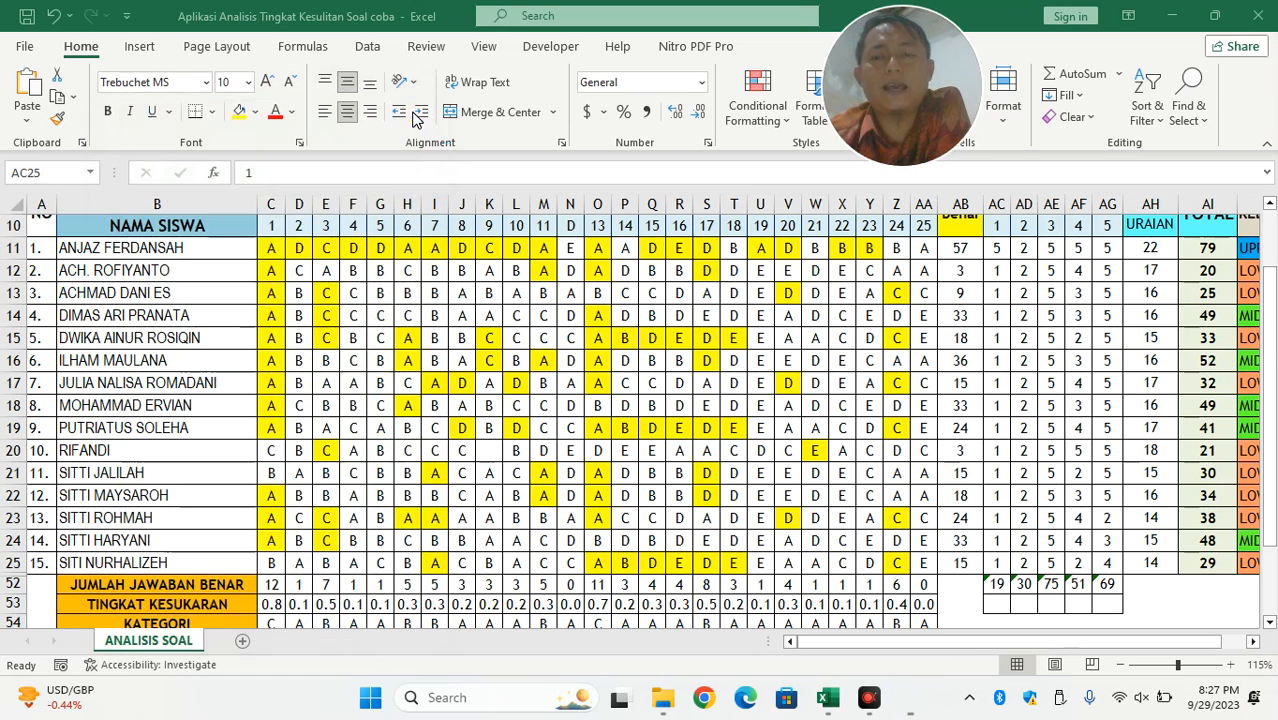
Review the SUKAR, SEDANG and MUDAH categories in the RUMUS URAIAN table.
scroll(980, 368, "down", 3)
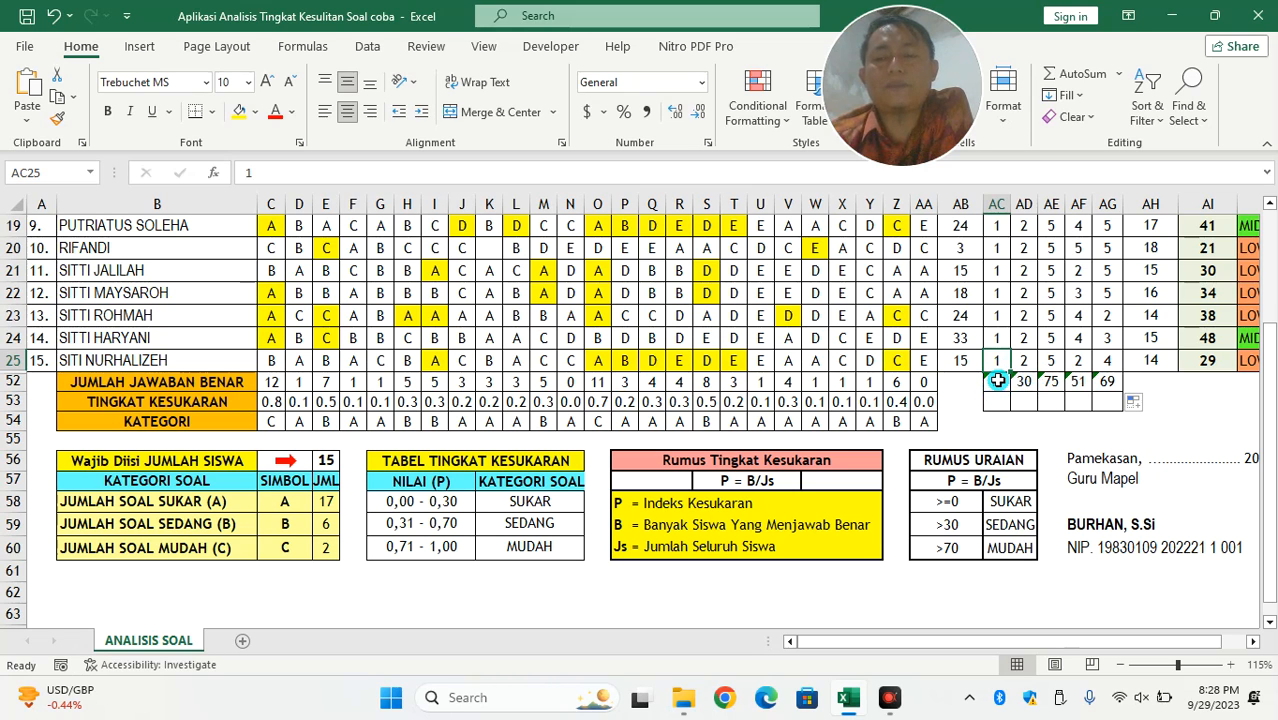
left_click(1012, 503)
left_click(1012, 525)
left_click(1014, 549)
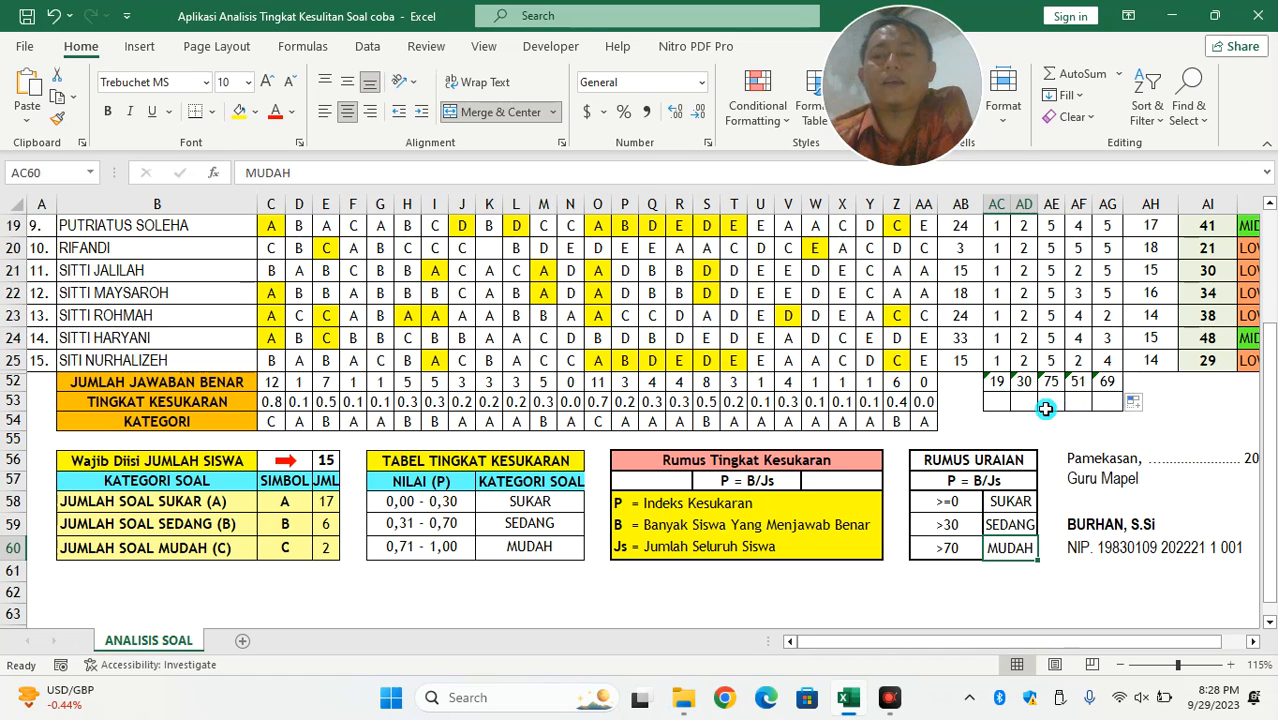
left_click(1010, 524)
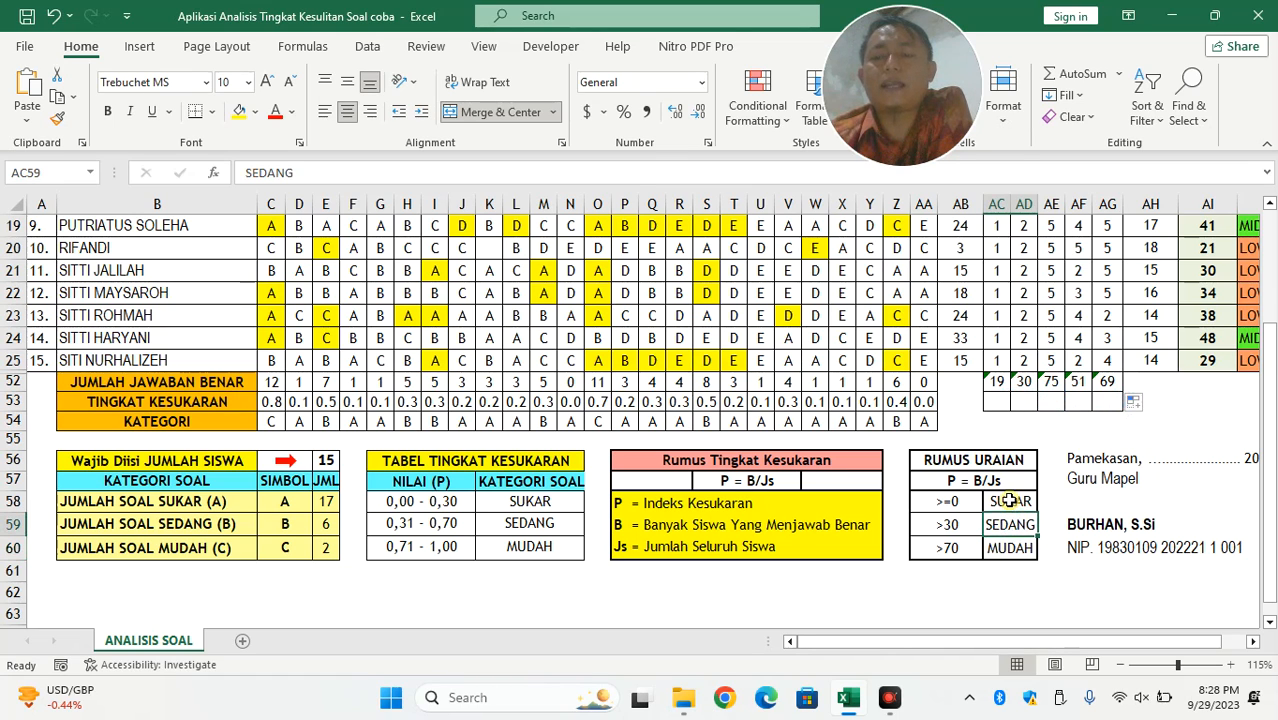
left_click(1010, 548)
left_click(1010, 517)
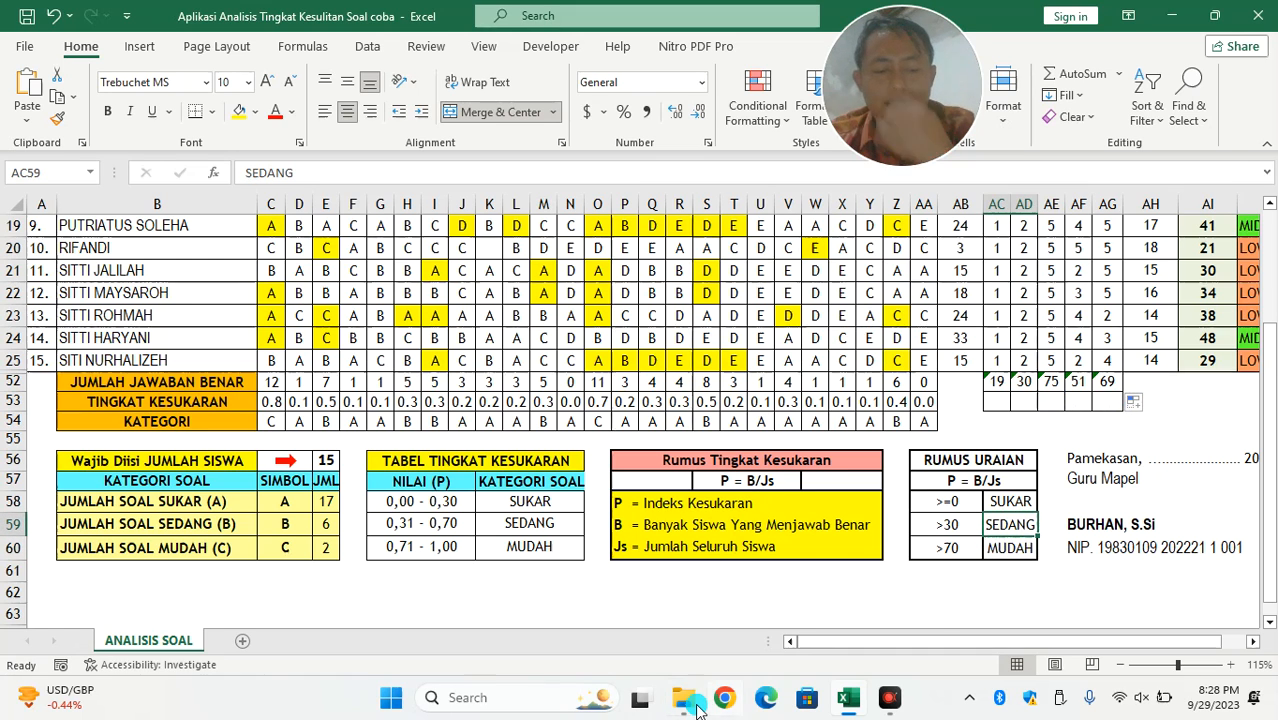
Switch to the Windows Calculator, divide the maximum total 75 by 3, and close the calculator windows.
mouse_move(697, 707)
key("super")
type("CAL")
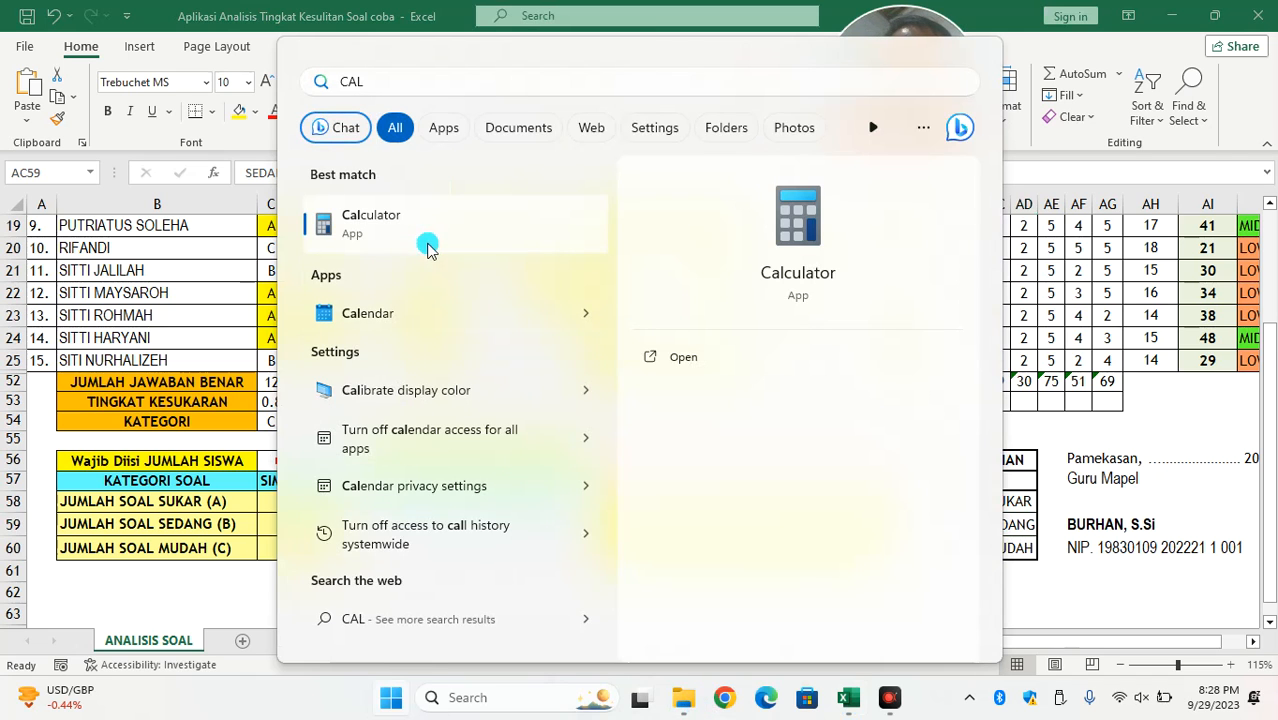
left_click(337, 220)
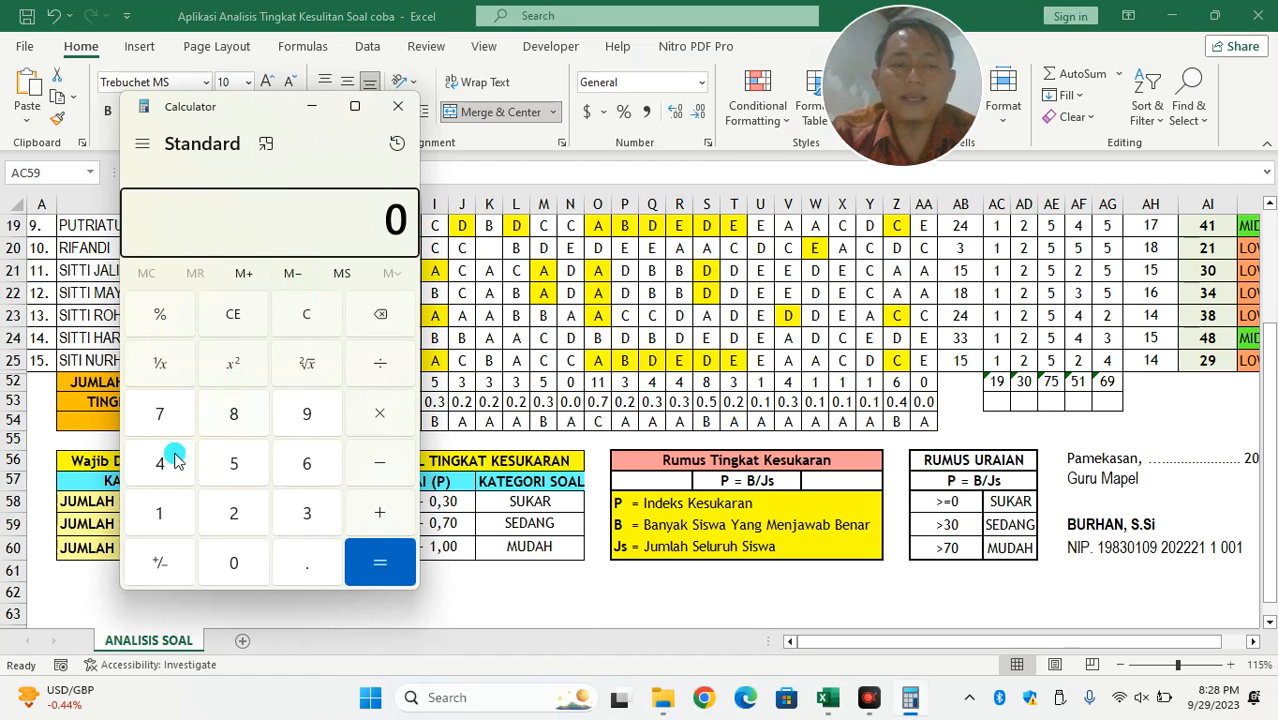
left_click(161, 416)
left_click(232, 463)
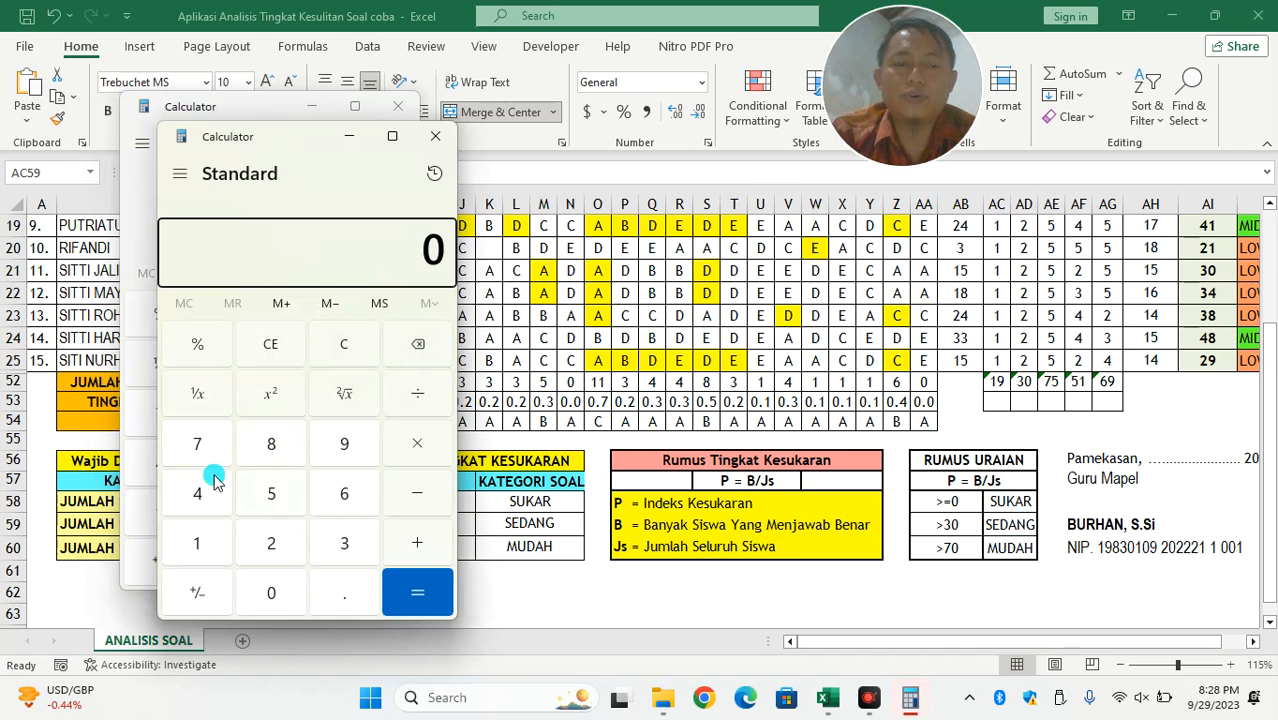
left_click(196, 448)
left_click(300, 490)
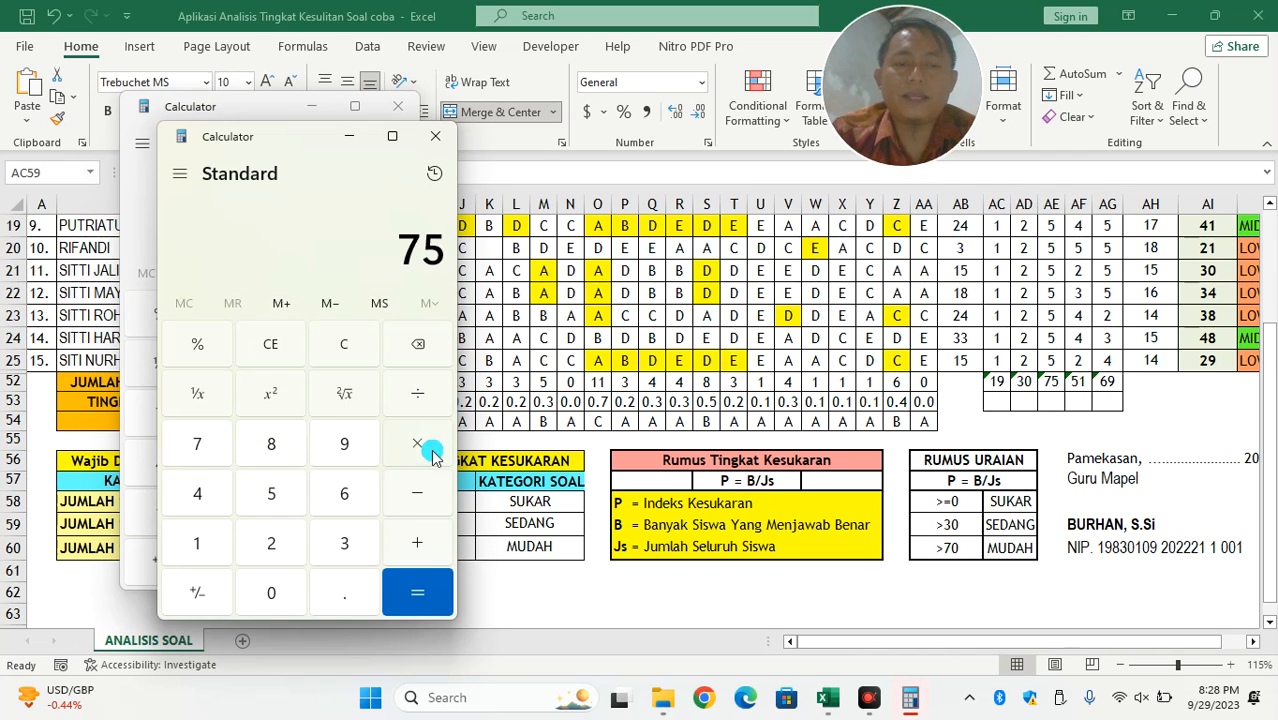
left_click(420, 396)
left_click(340, 548)
left_click(420, 586)
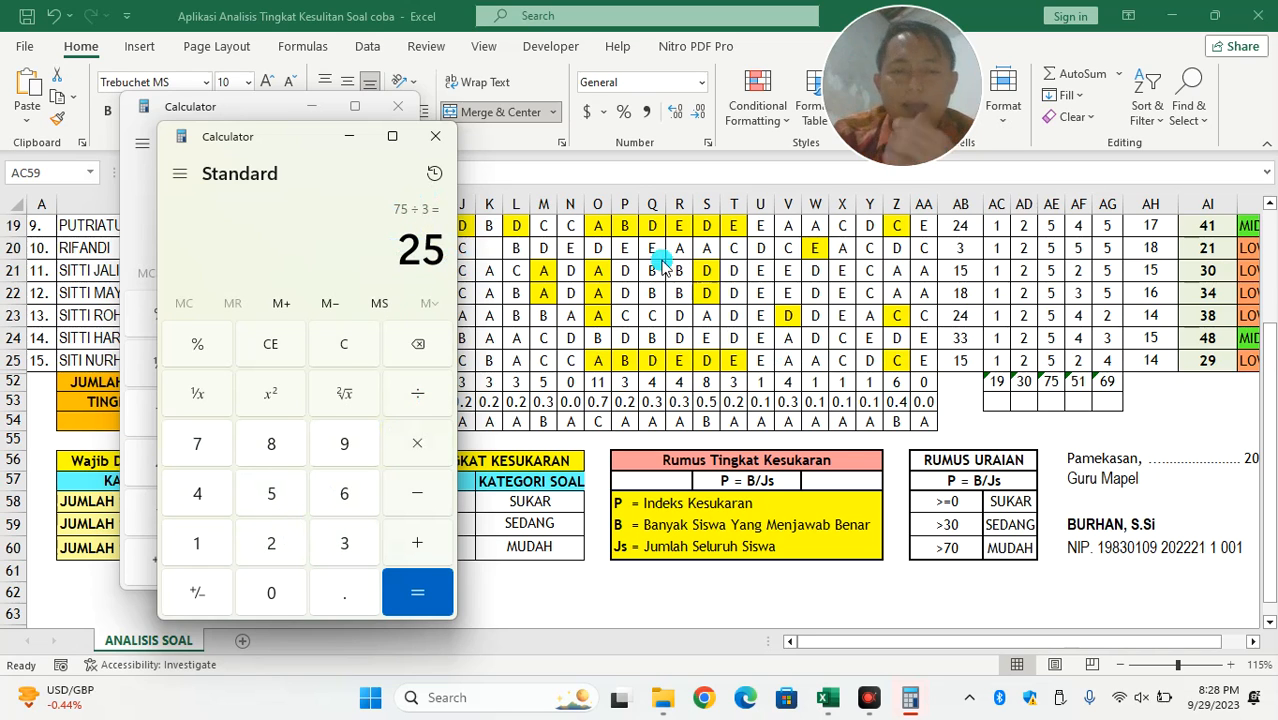
left_click(435, 136)
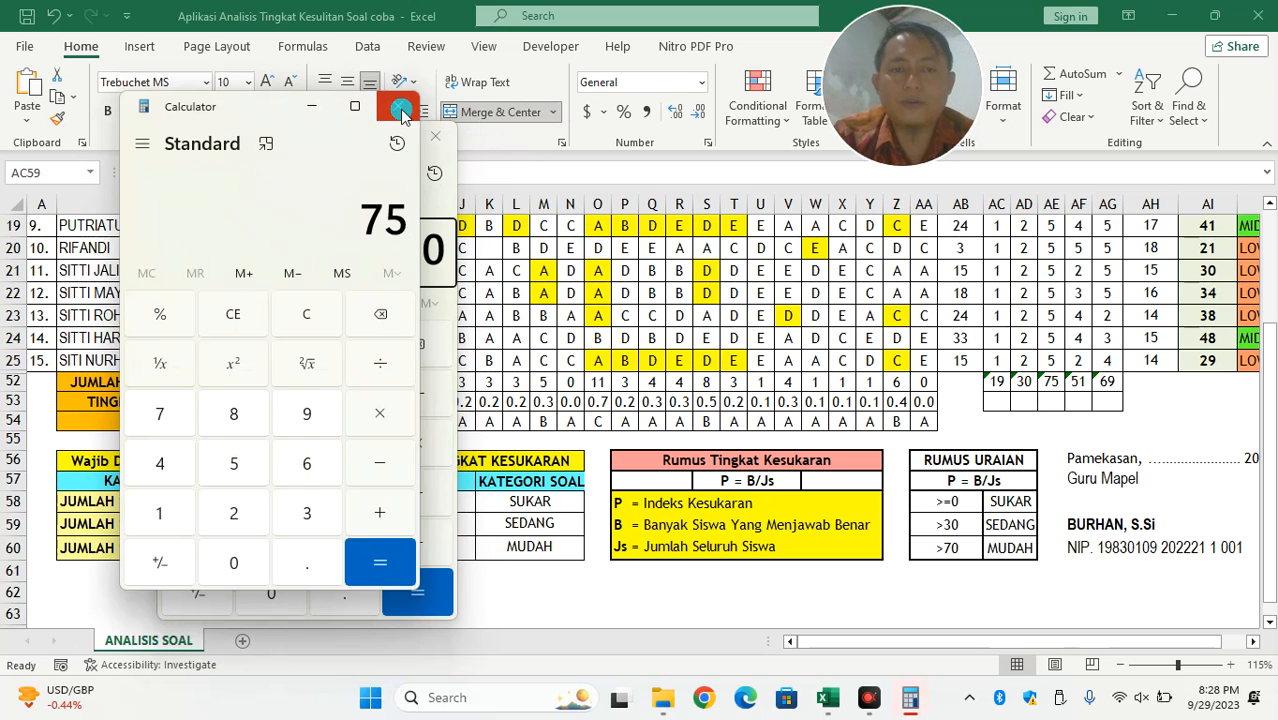
left_click(398, 106)
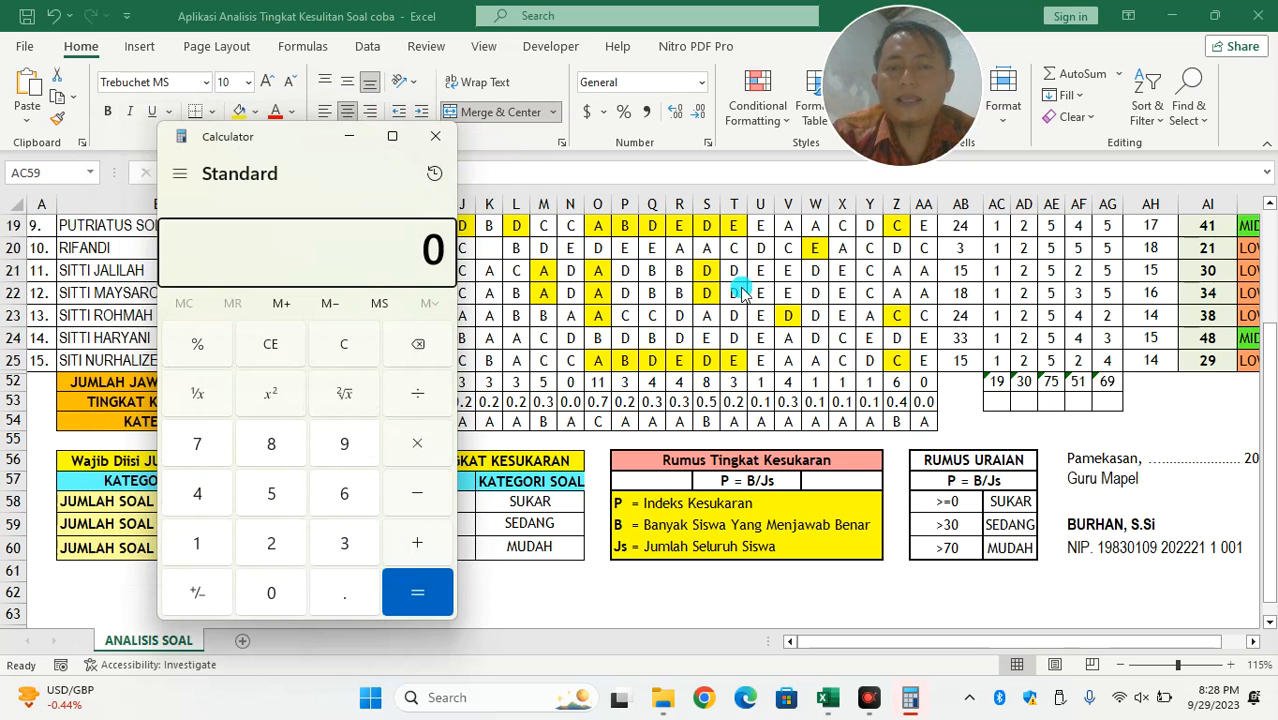
left_click(435, 136)
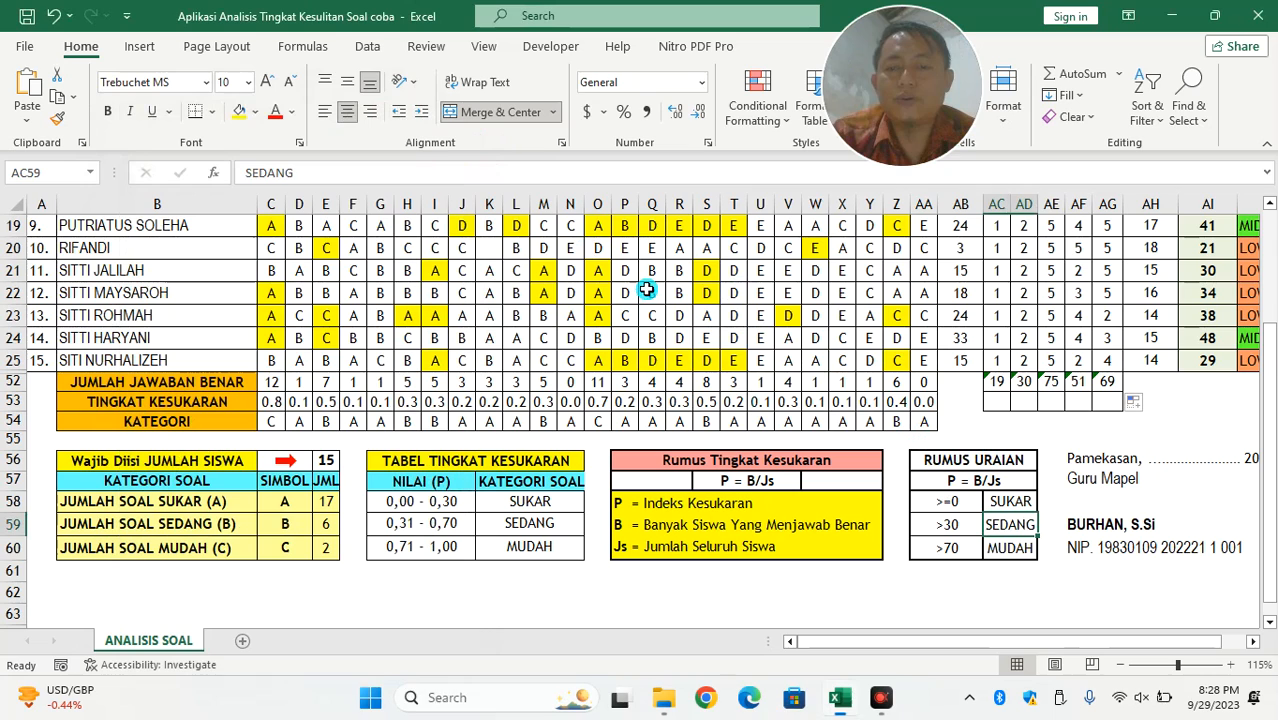
Set the RUMUS URAIAN limits to >25 for SUKAR and >50 for SEDANG.
left_click(942, 502)
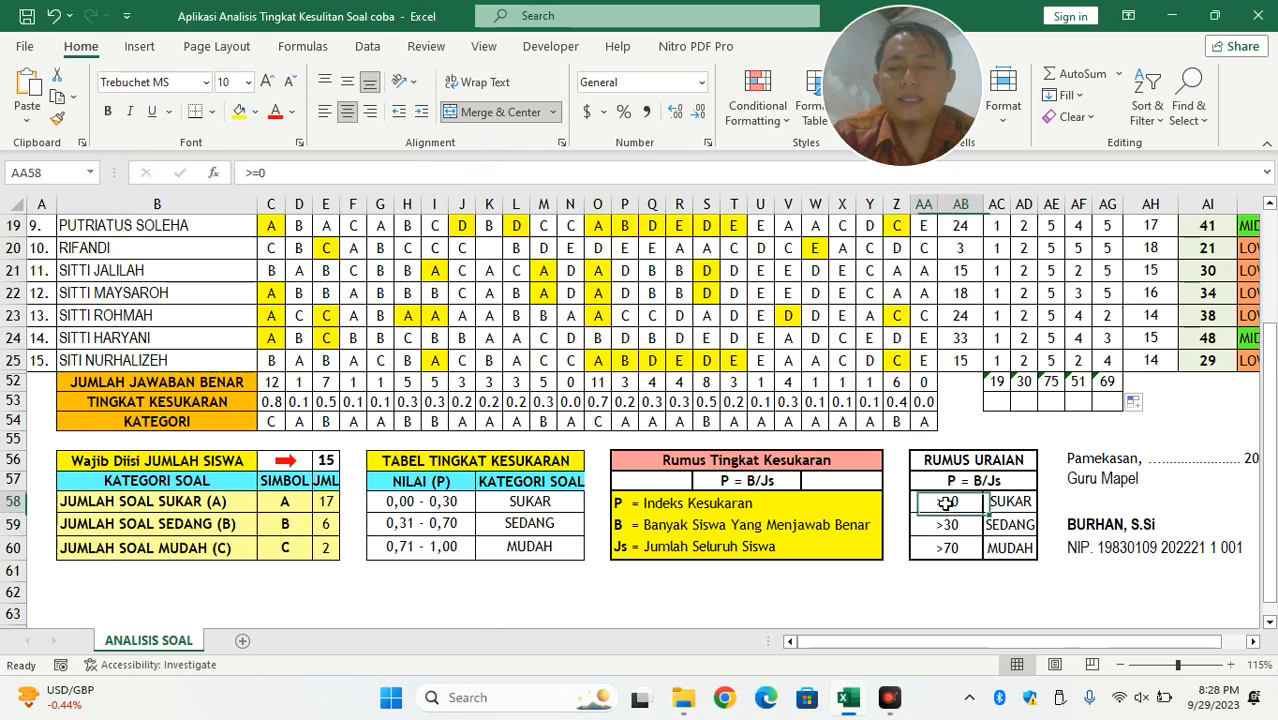
left_click(270, 172)
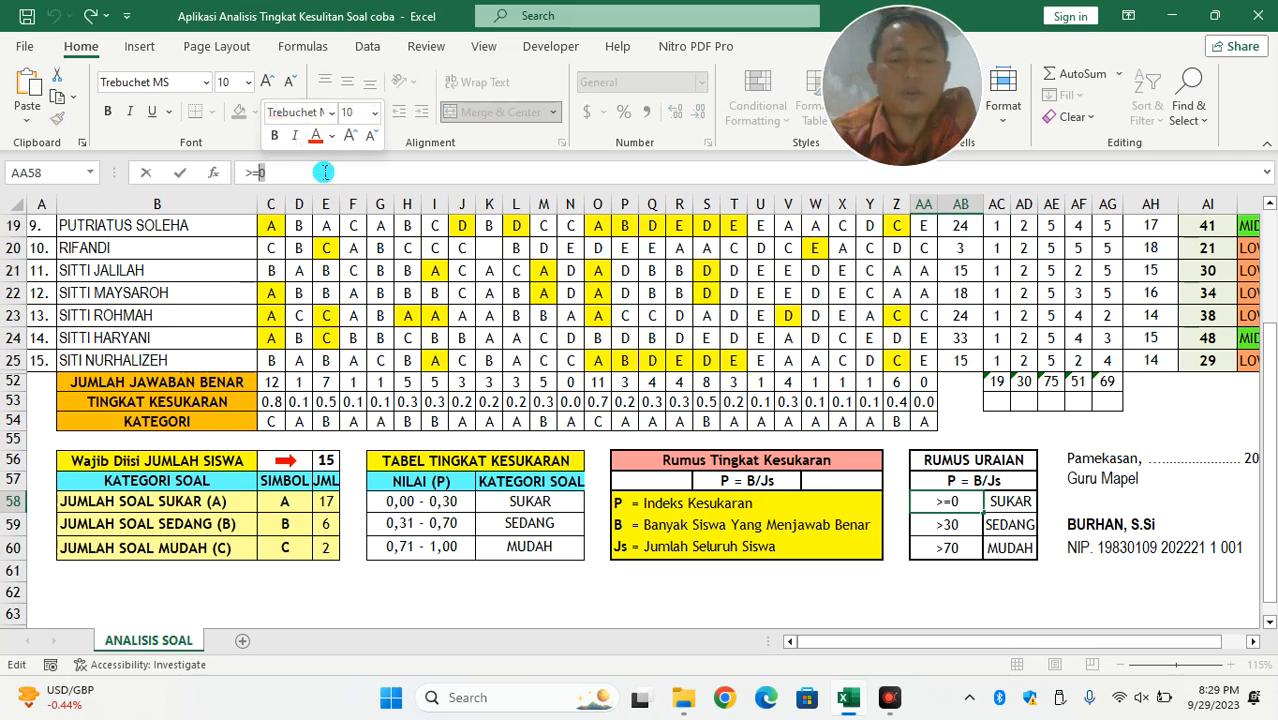
key("BackSpace")
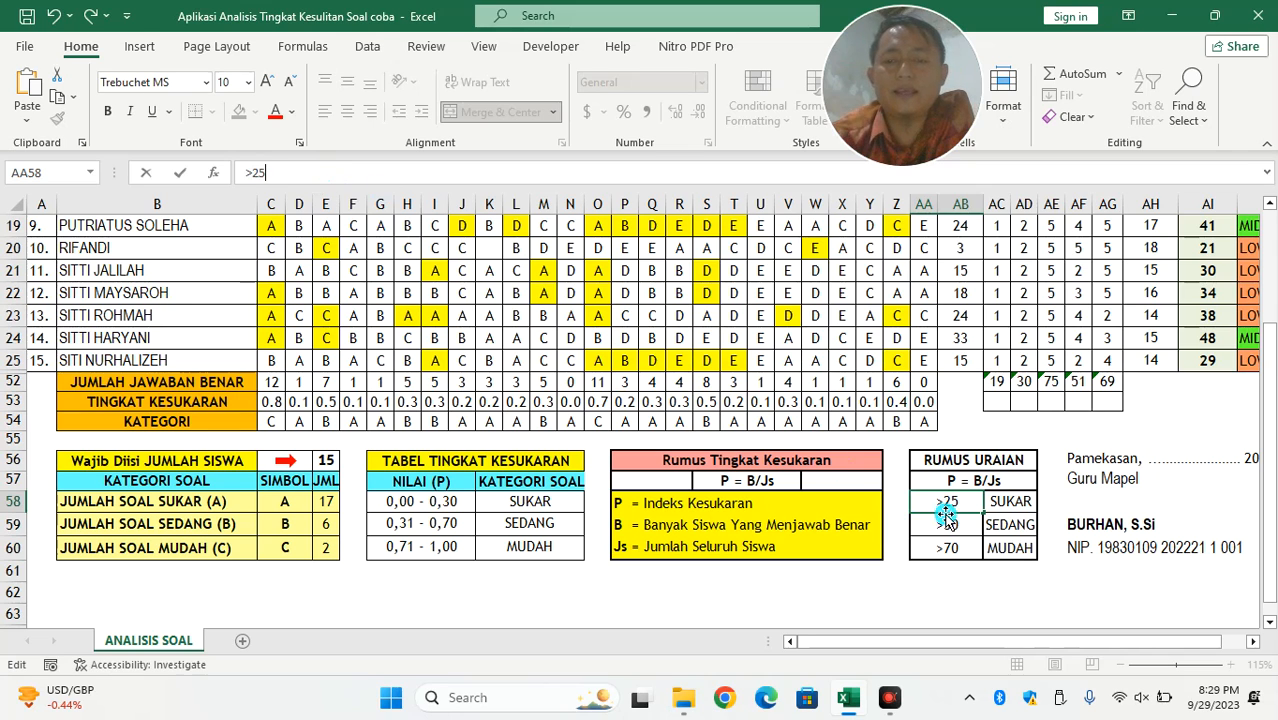
left_click(1024, 505)
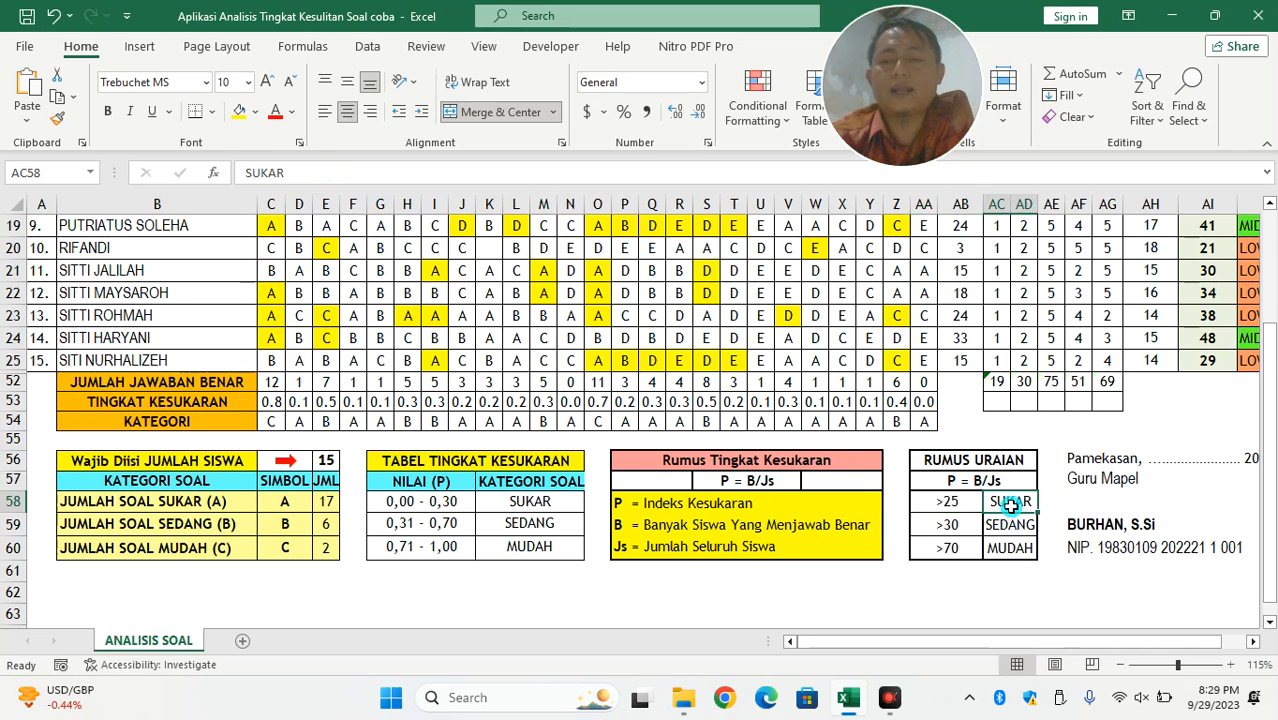
left_click(966, 527)
double_click(966, 527)
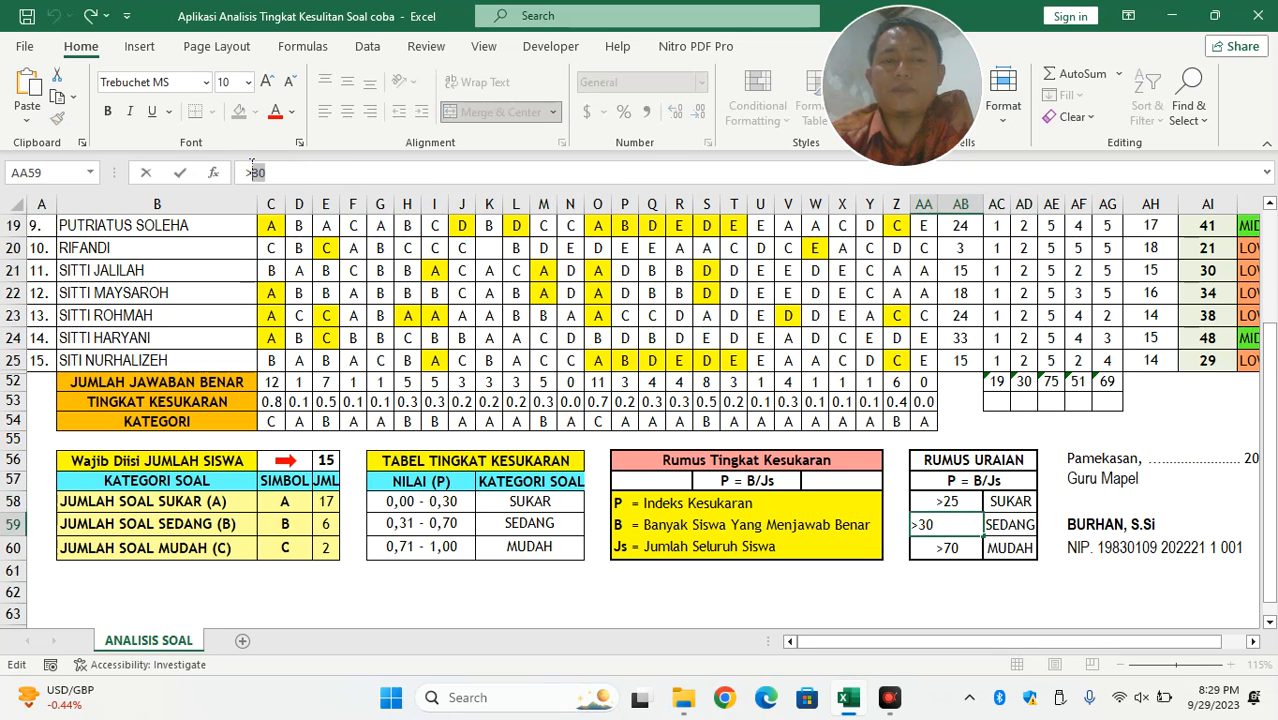
type("5")
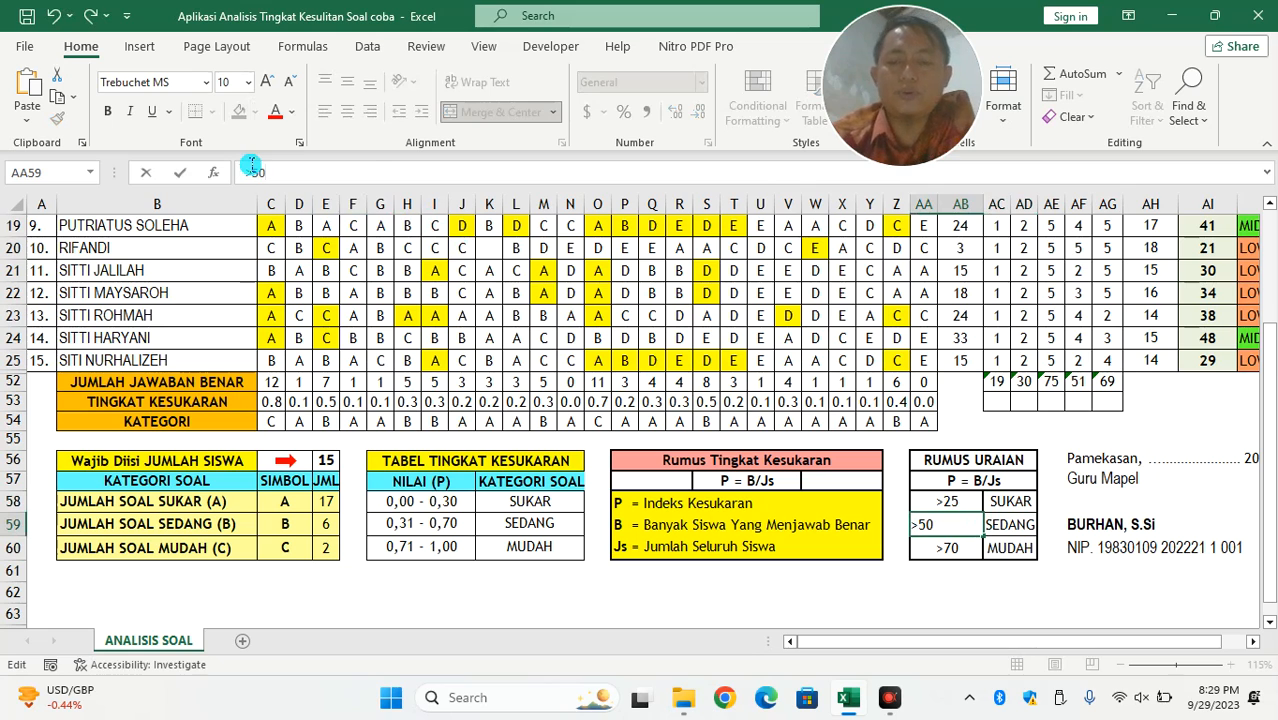
key("Return")
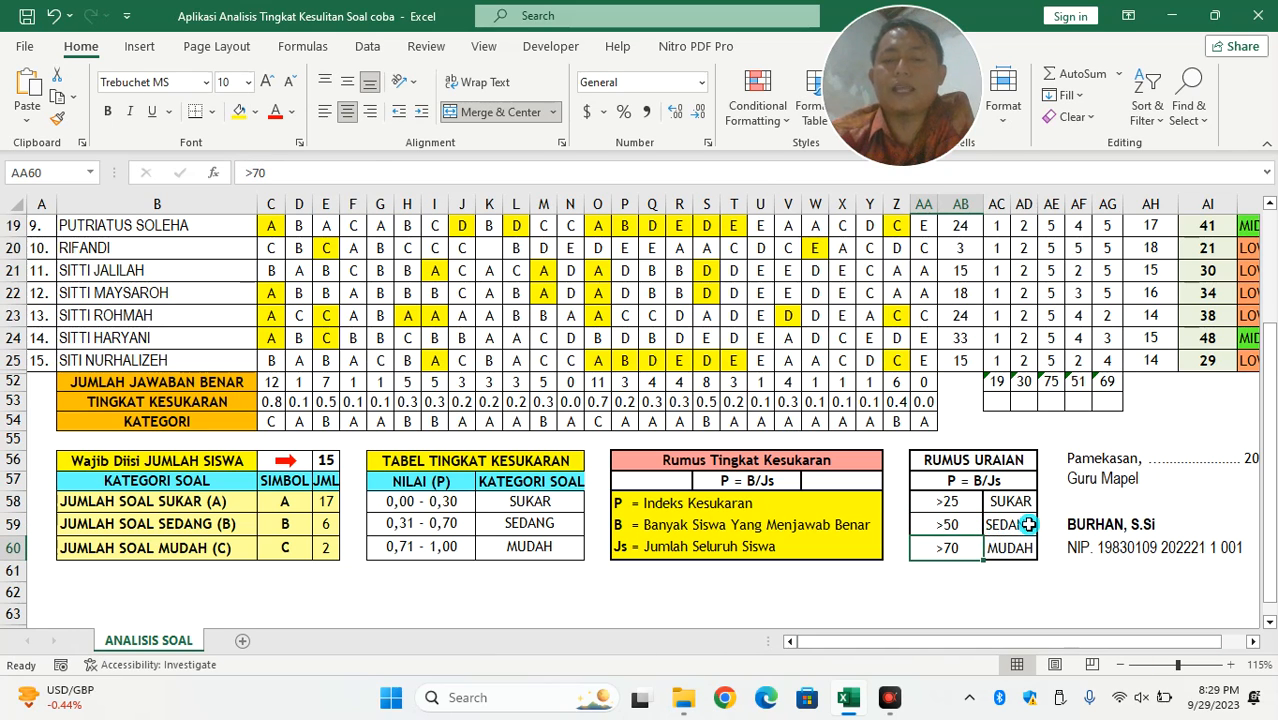
Change the RUMUS URAIAN limits to <25 for SUKAR and <51 for SEDANG.
double_click(948, 501)
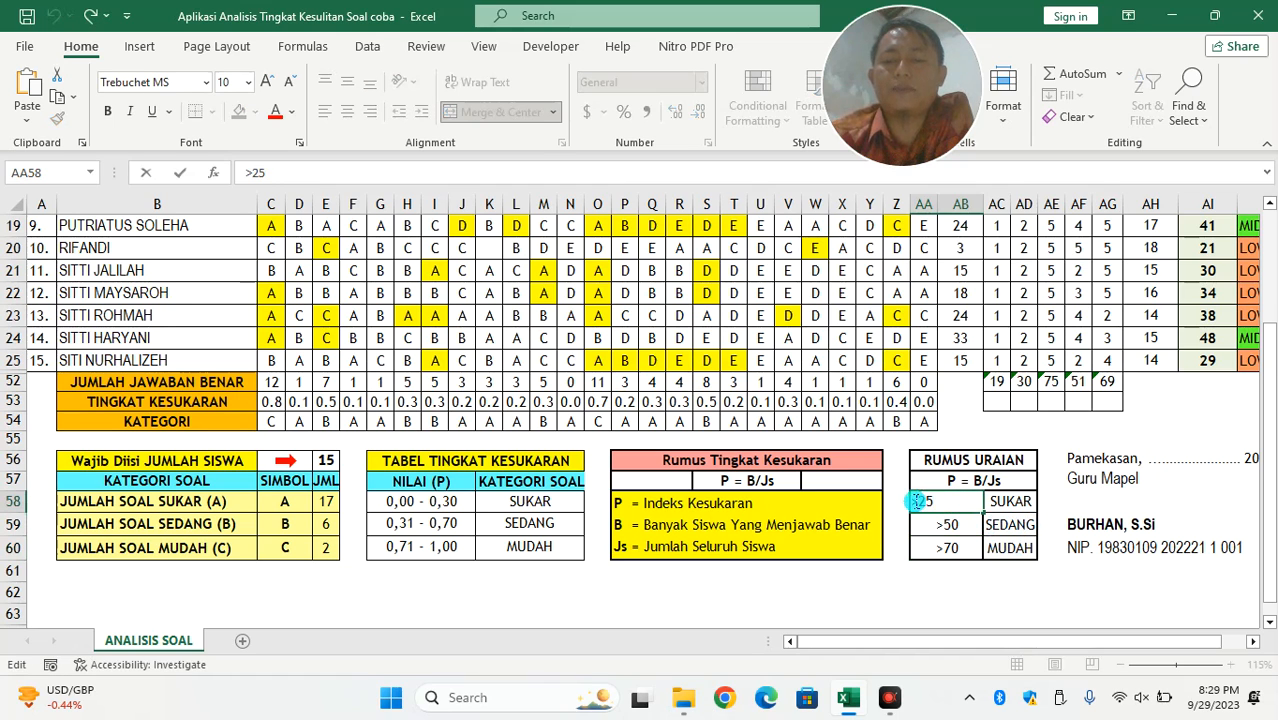
key("BackSpace")
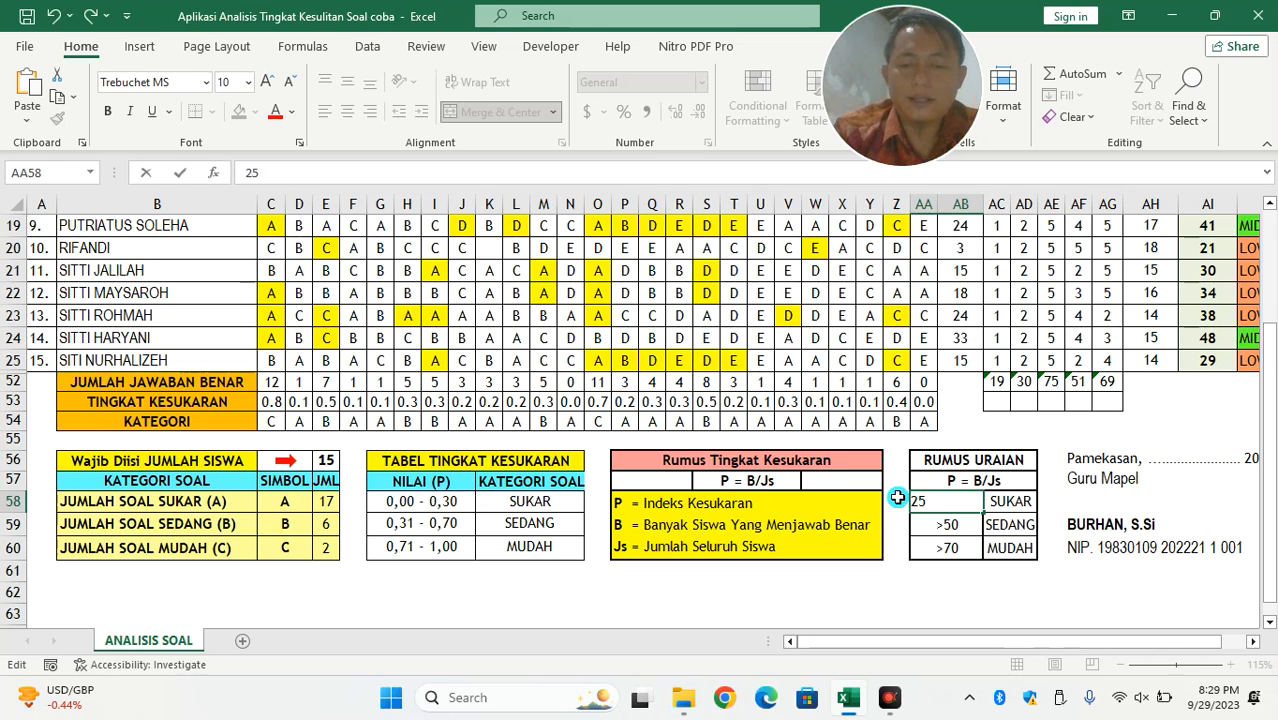
type("<")
key("Return")
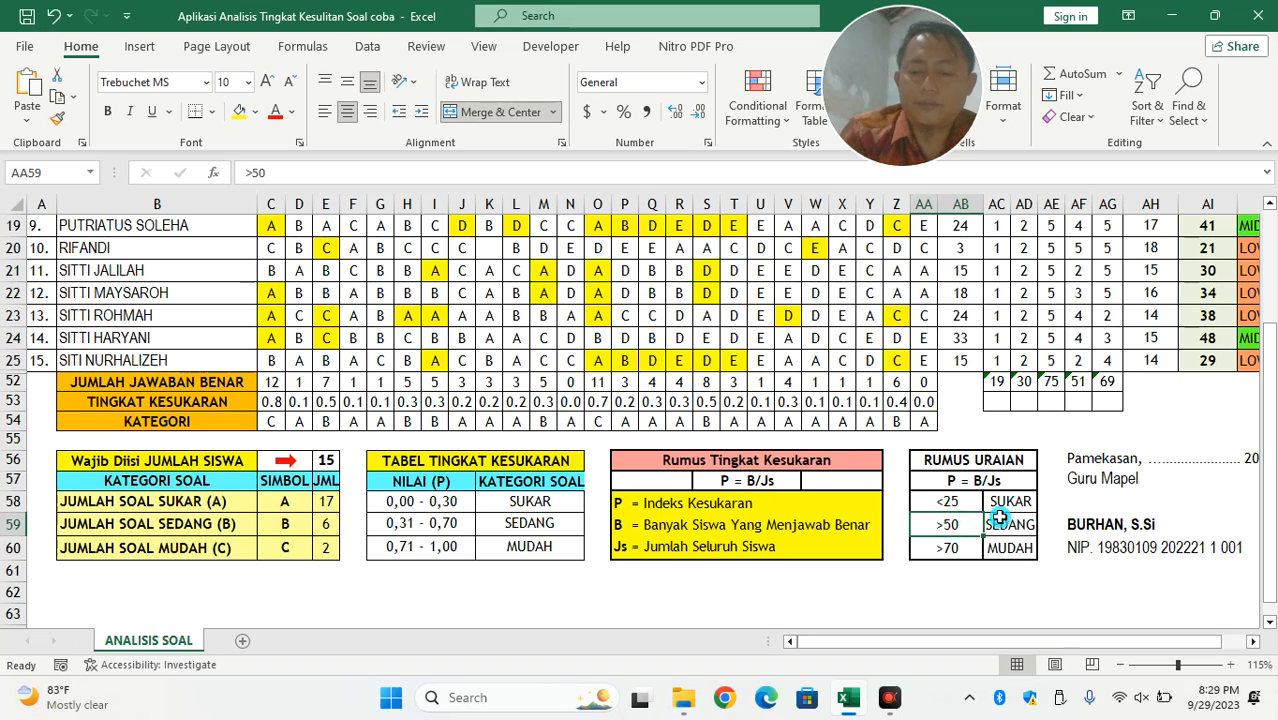
type("<")
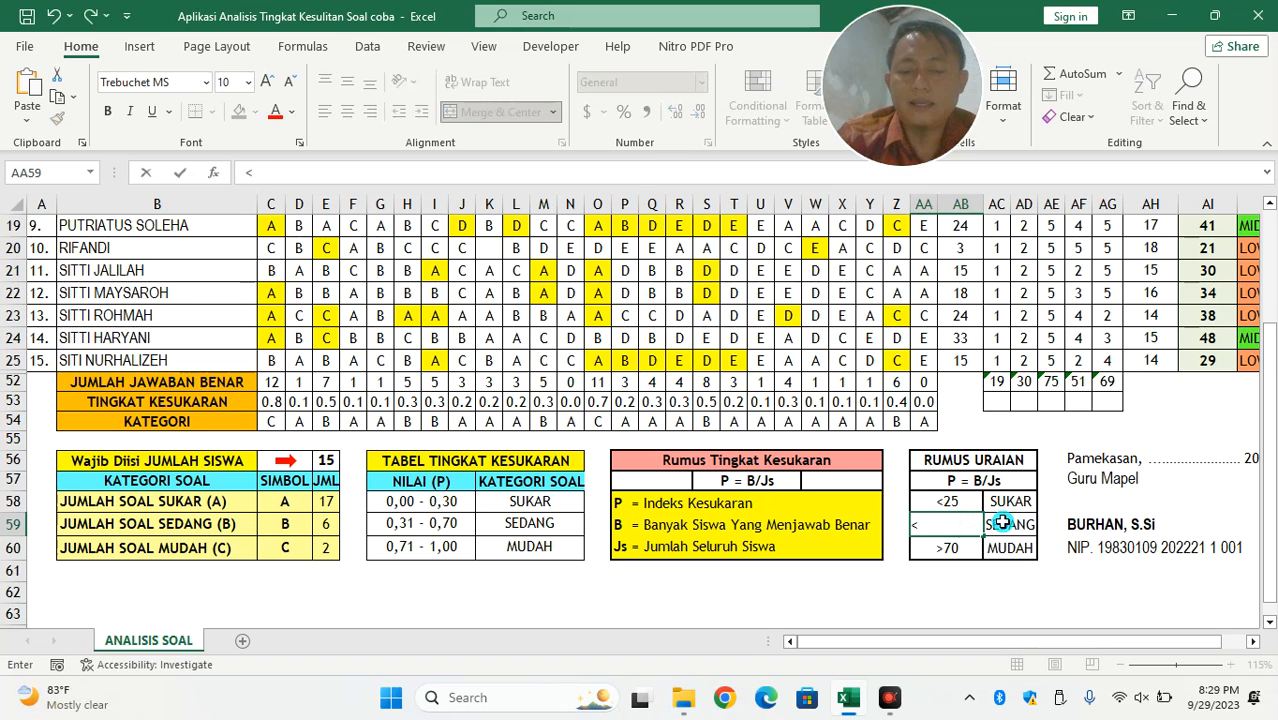
type("51")
Set the SUKAR limit to <26 and the MUDAH limit to >=75 in the RUMUS URAIAN table.
double_click(961, 500)
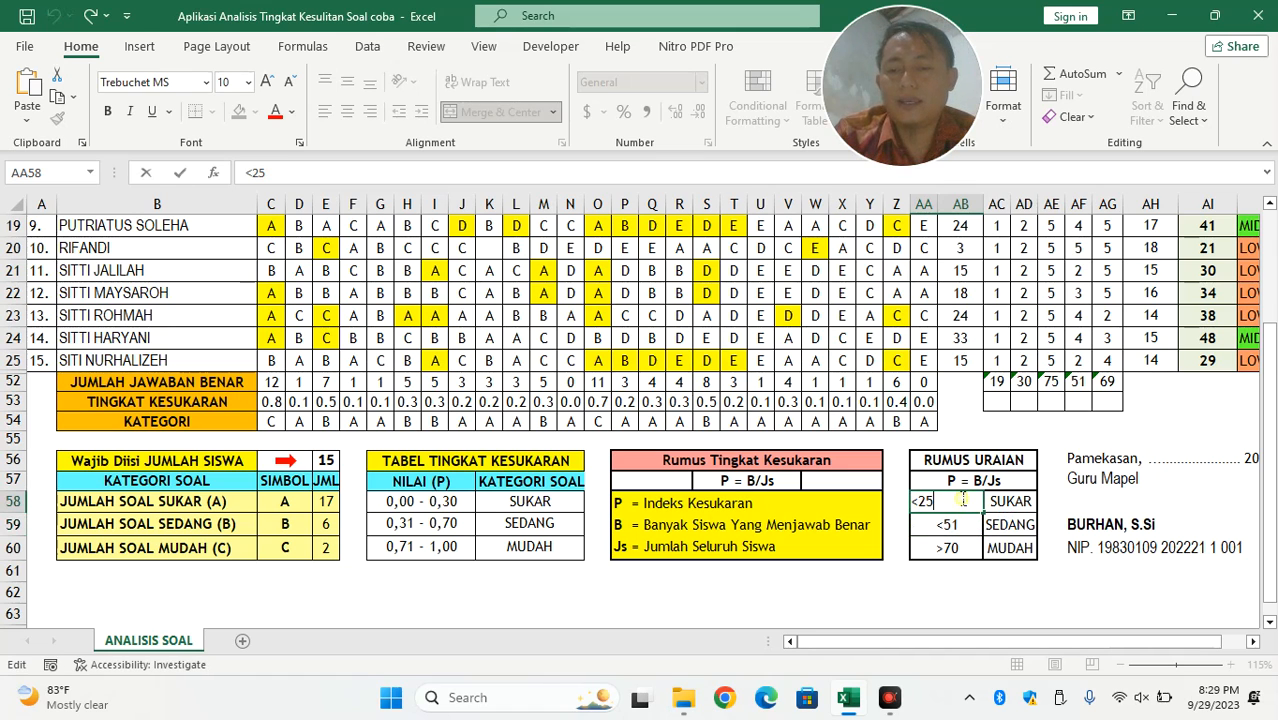
type("6")
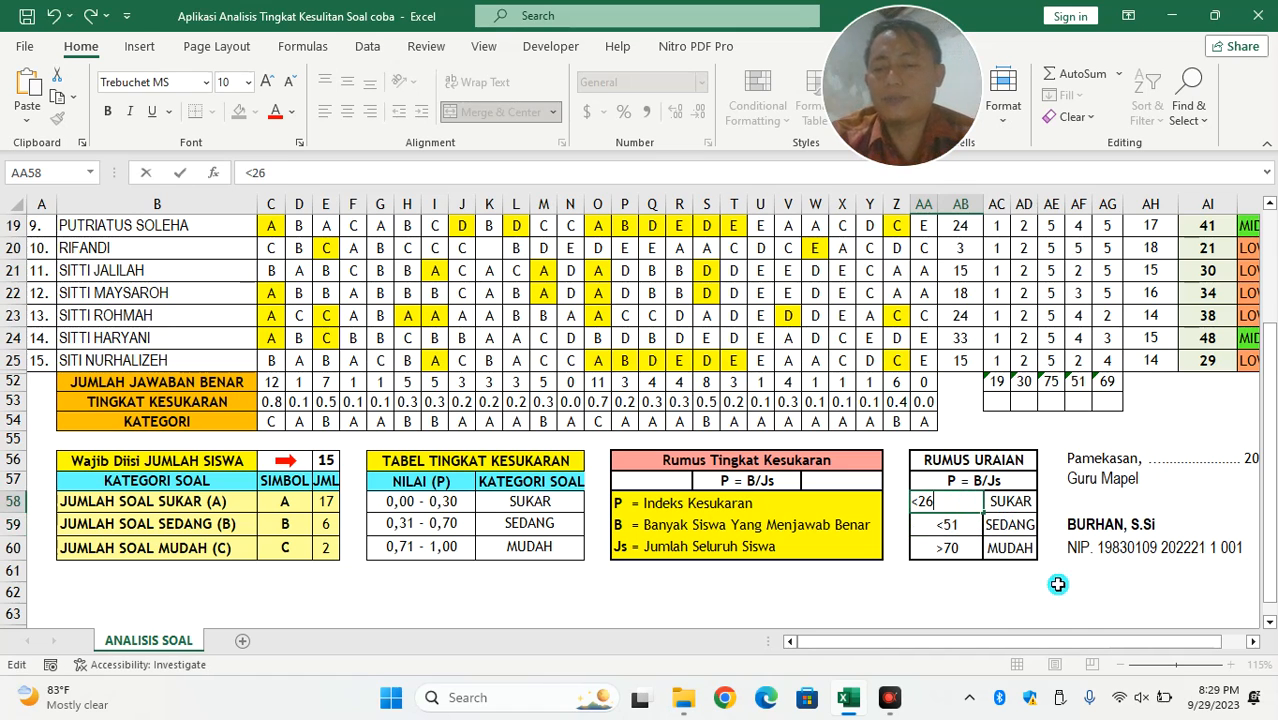
key("Return")
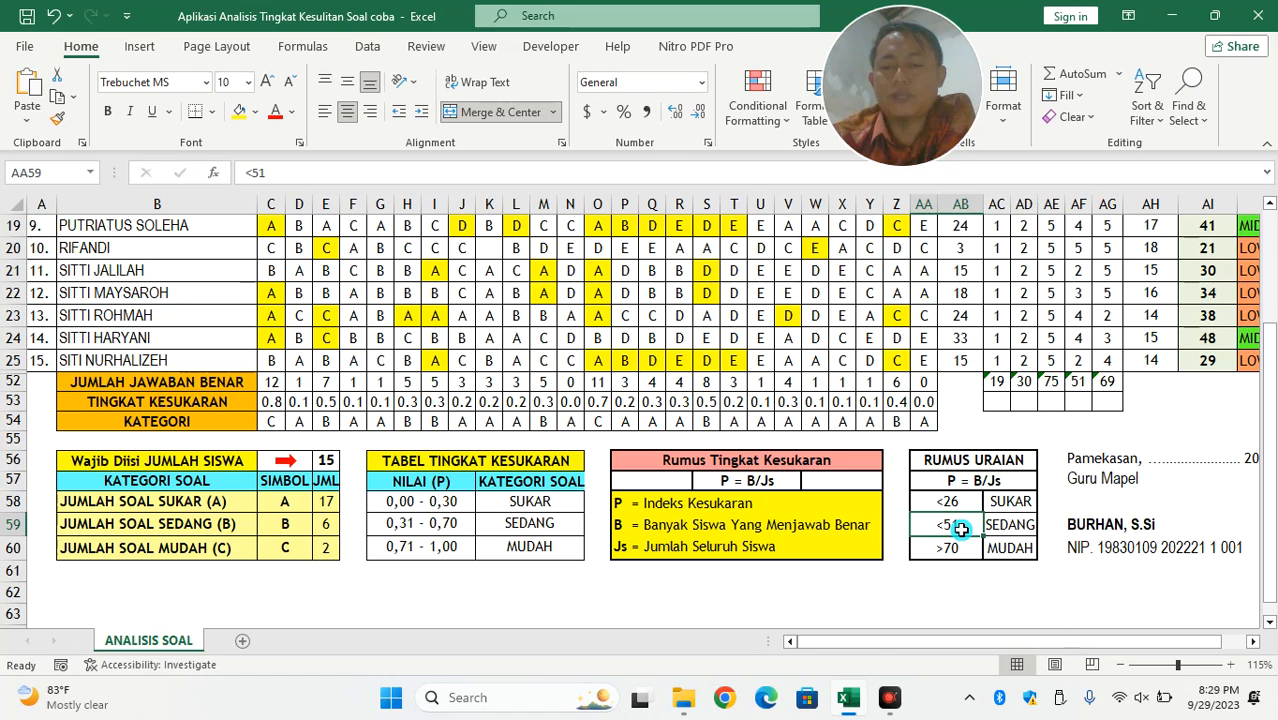
double_click(963, 548)
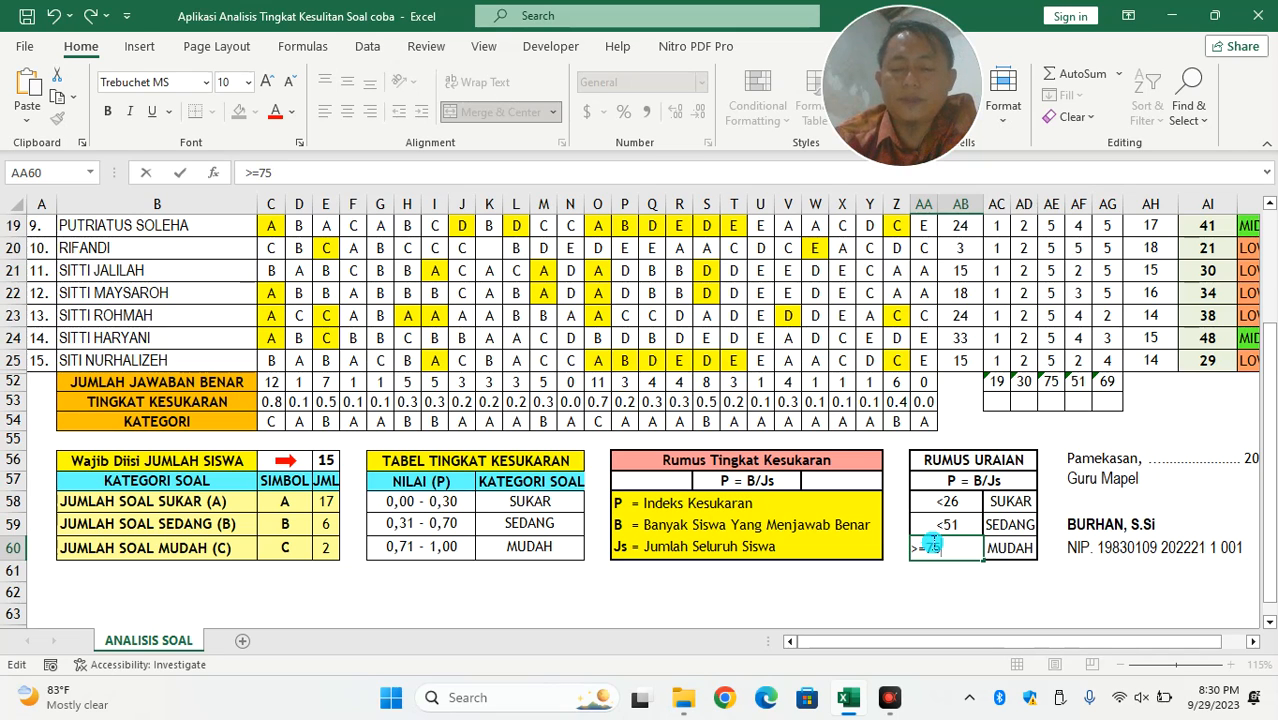
key("Return")
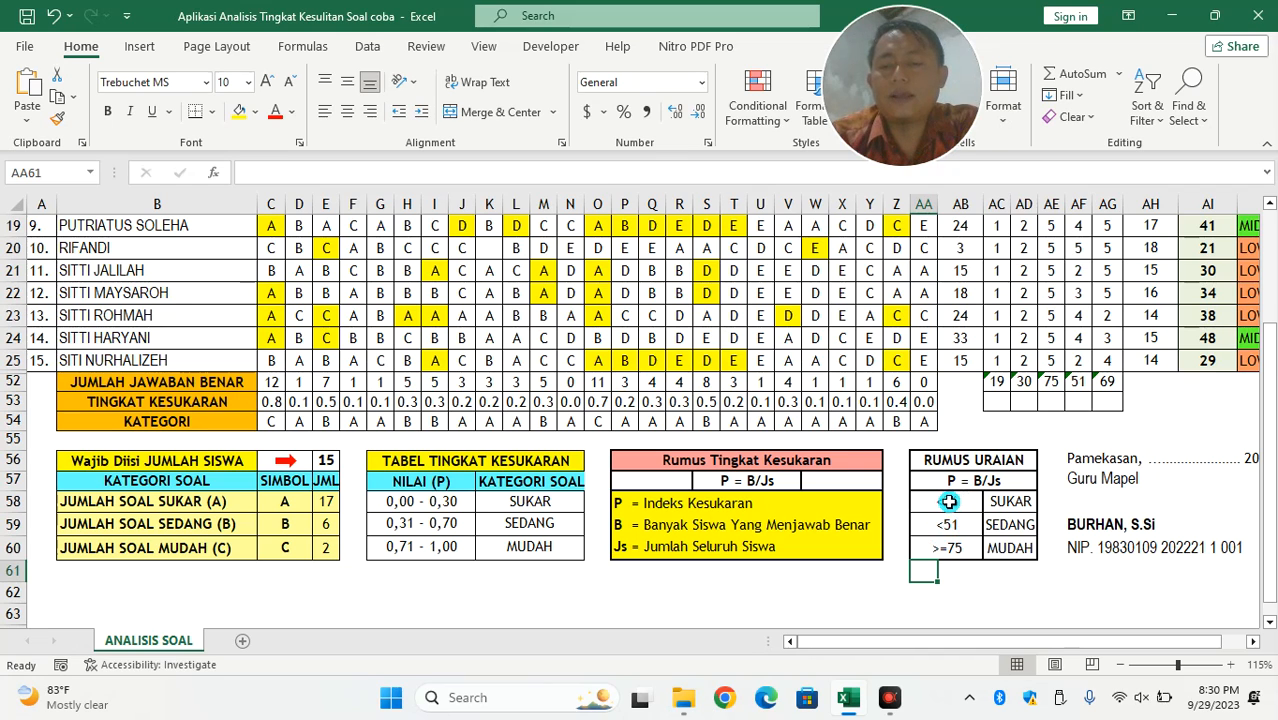
Replace the SUKAR limit in the RUMUS URAIAN table with >=30.
double_click(930, 501)
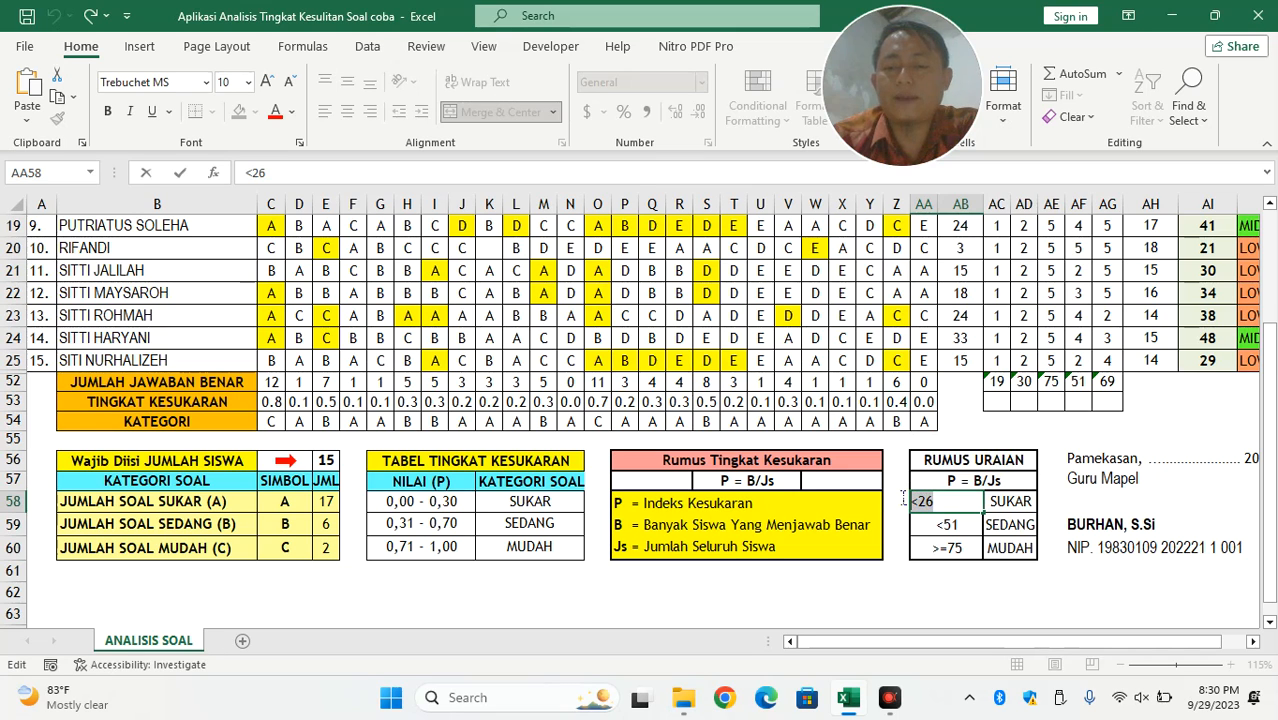
left_click(902, 497)
type(">=3")
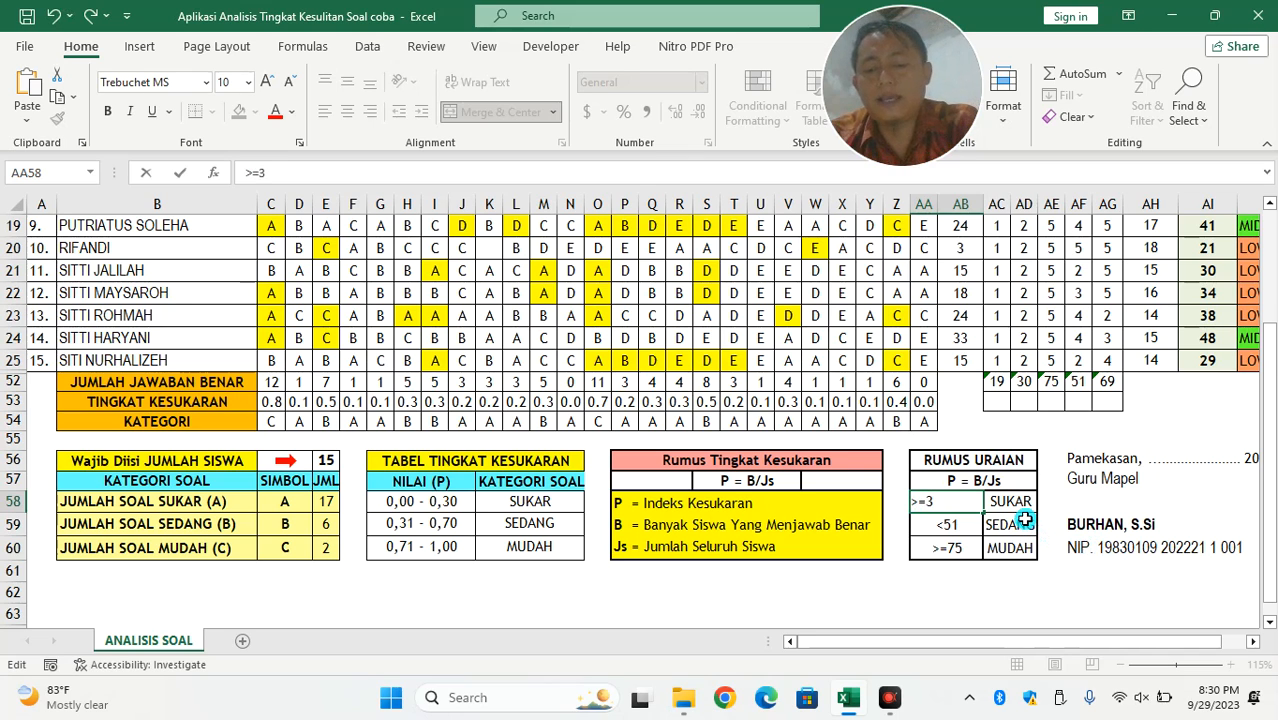
type("0")
key("Return")
Replace the SEDANG limit in the RUMUS URAIAN table with >=50.
double_click(960, 524)
left_click_drag(960, 524, 883, 525)
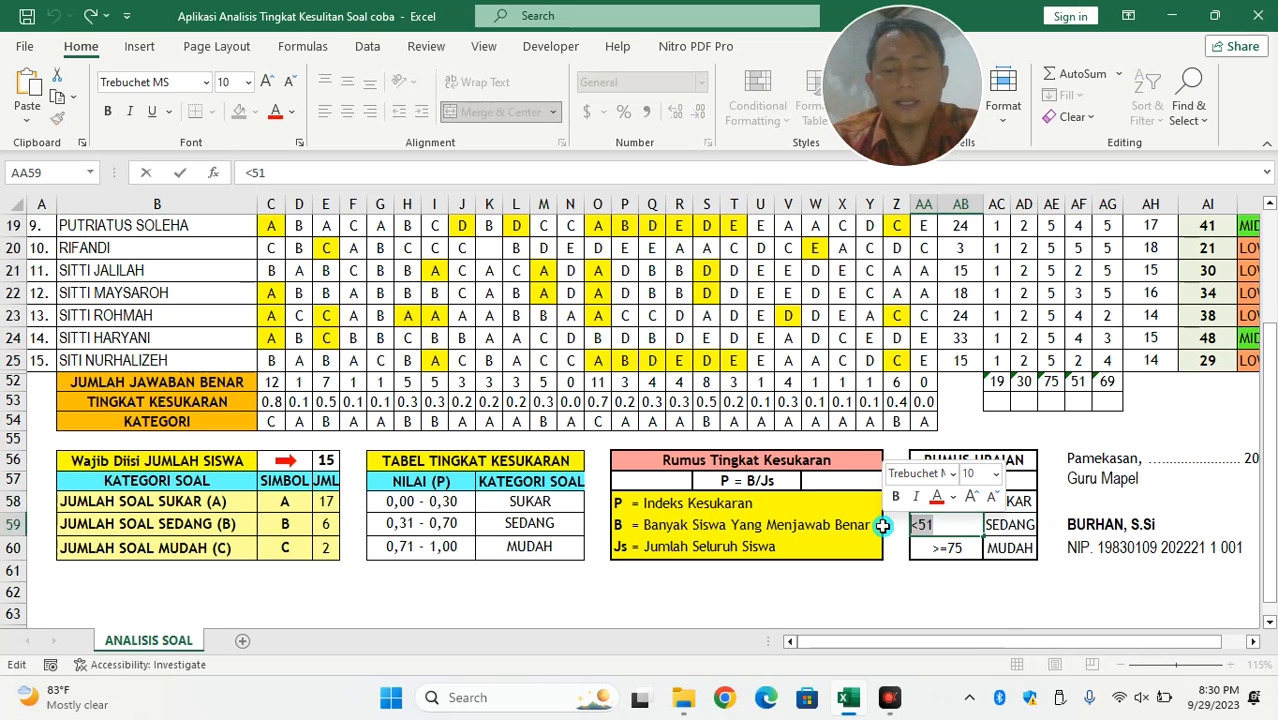
type(">=5")
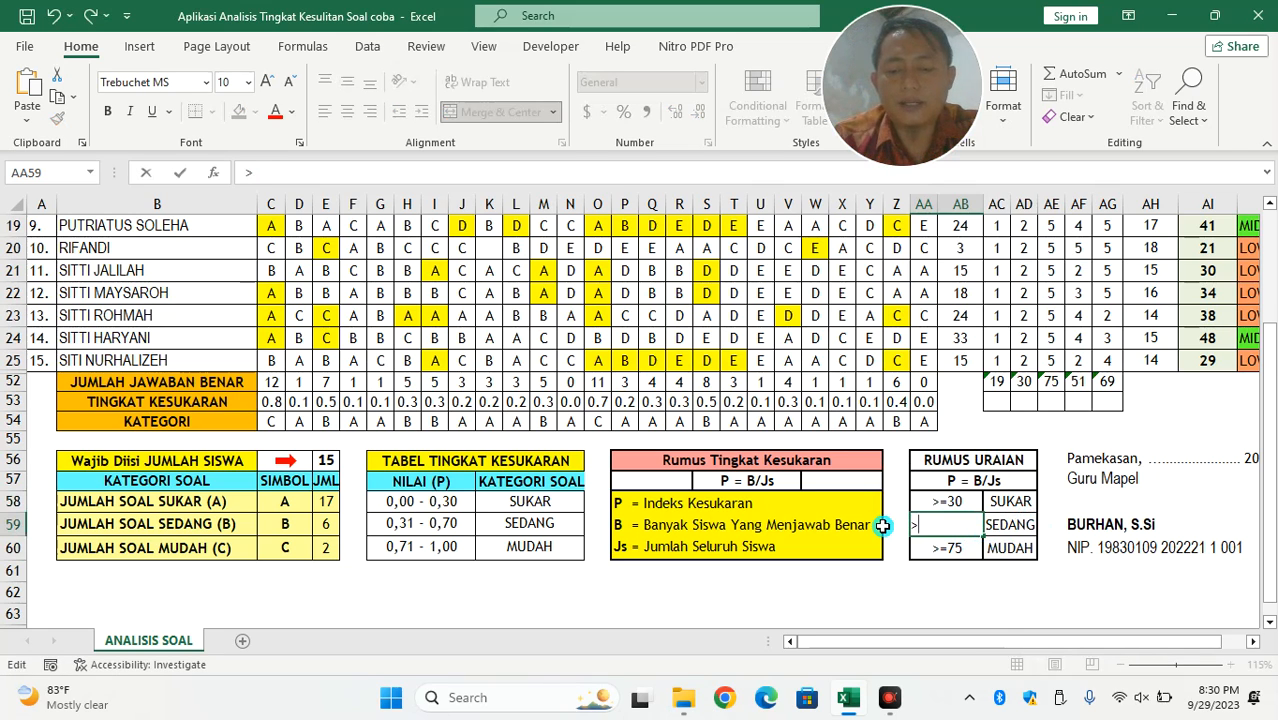
type("0")
key("Return")
Change the RUMUS URAIAN limits to <=30 for SUKAR, <=50 for SEDANG and <=75 for MUDAH.
double_click(938, 552)
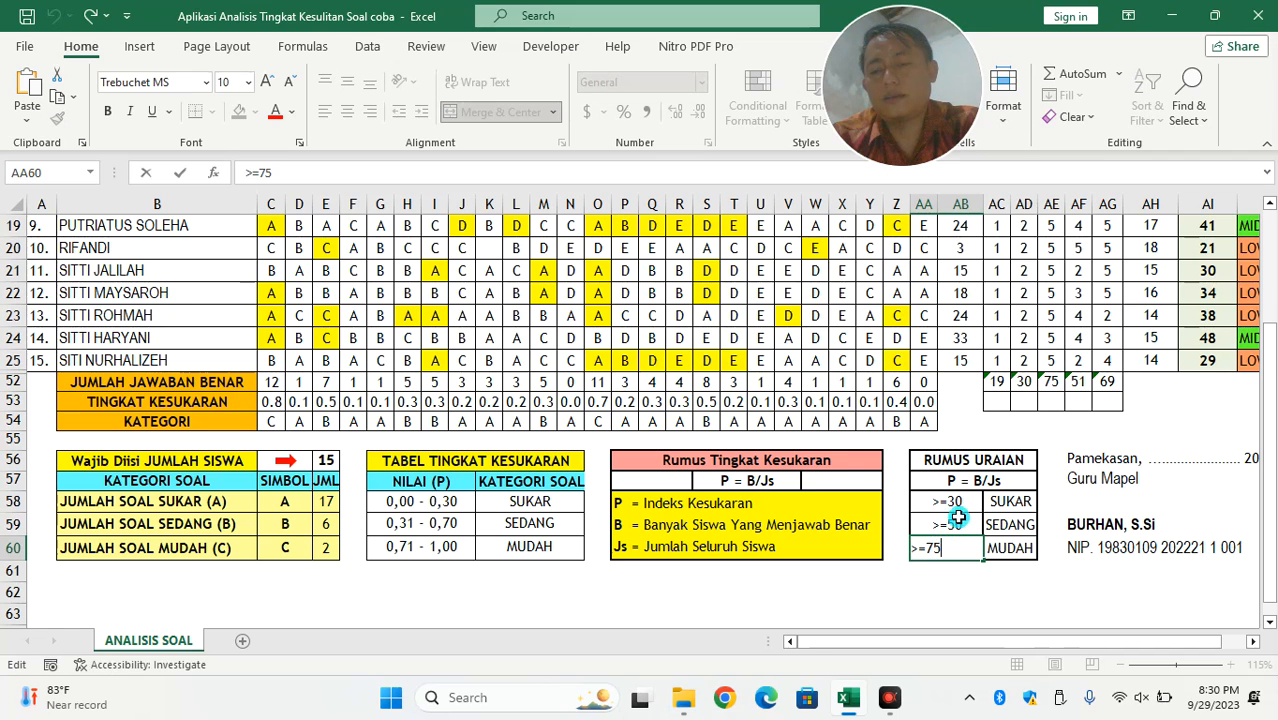
double_click(943, 500)
left_click(922, 503)
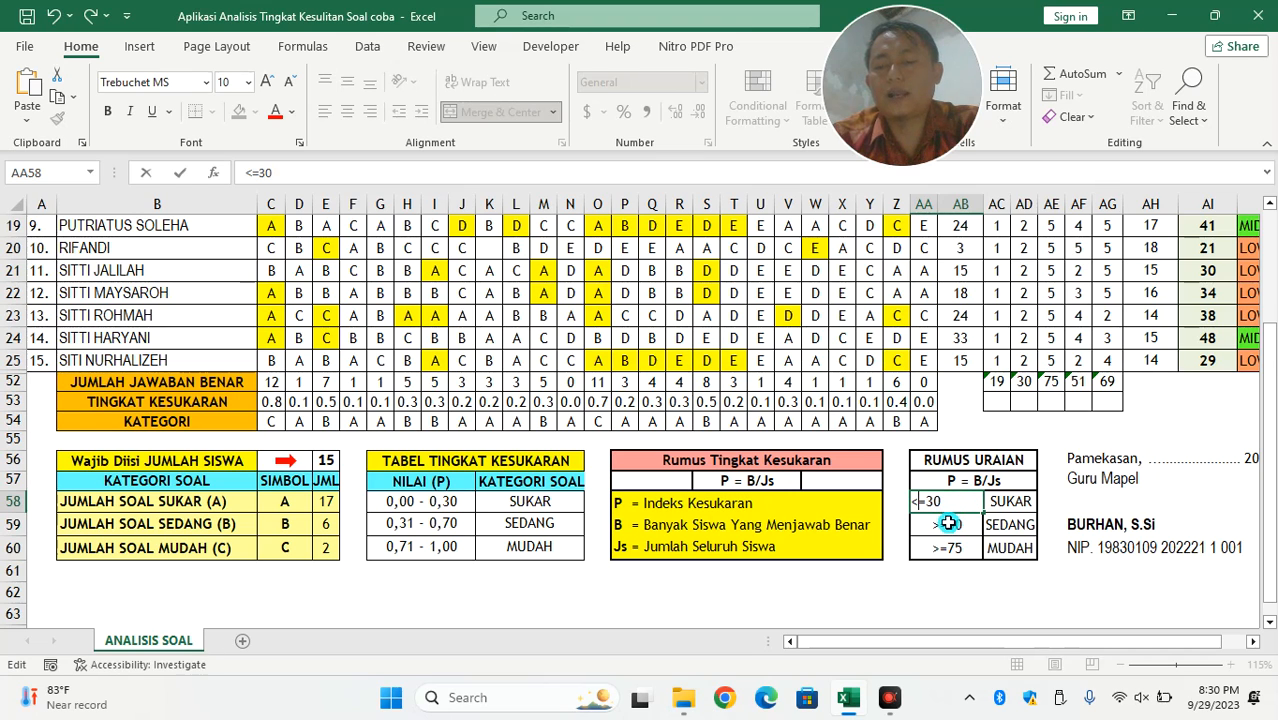
left_click(945, 525)
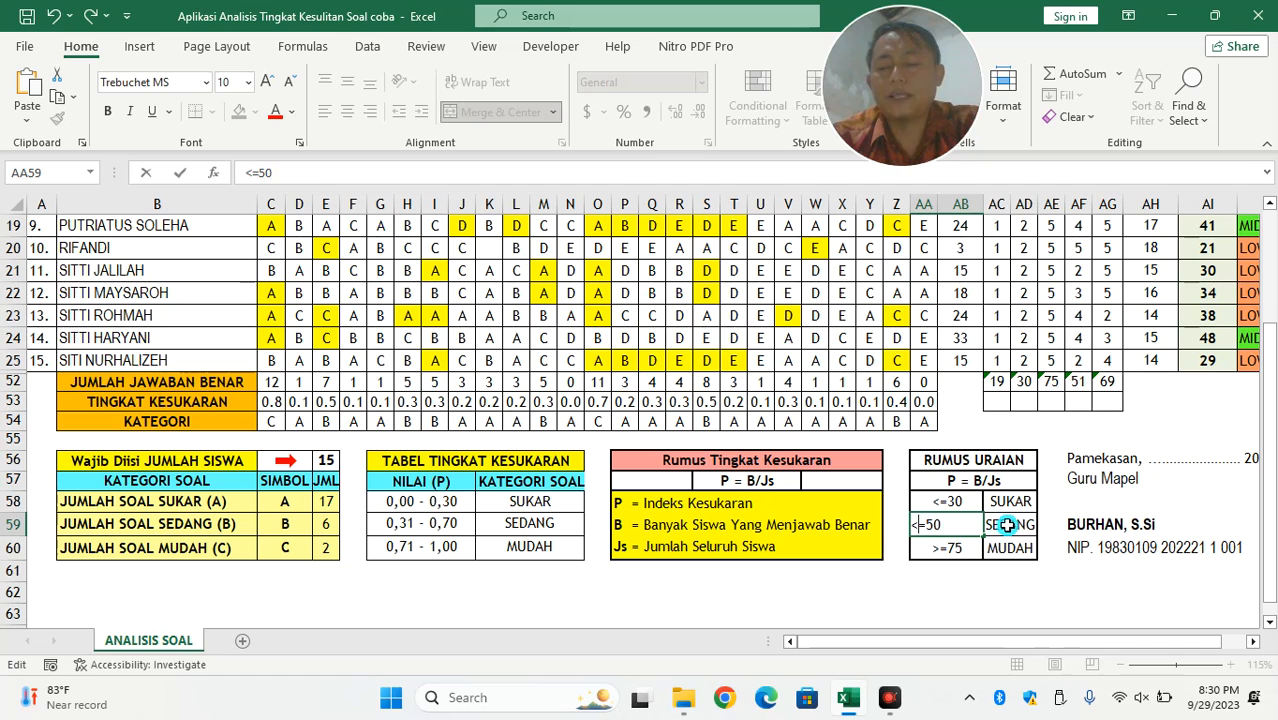
left_click(922, 548)
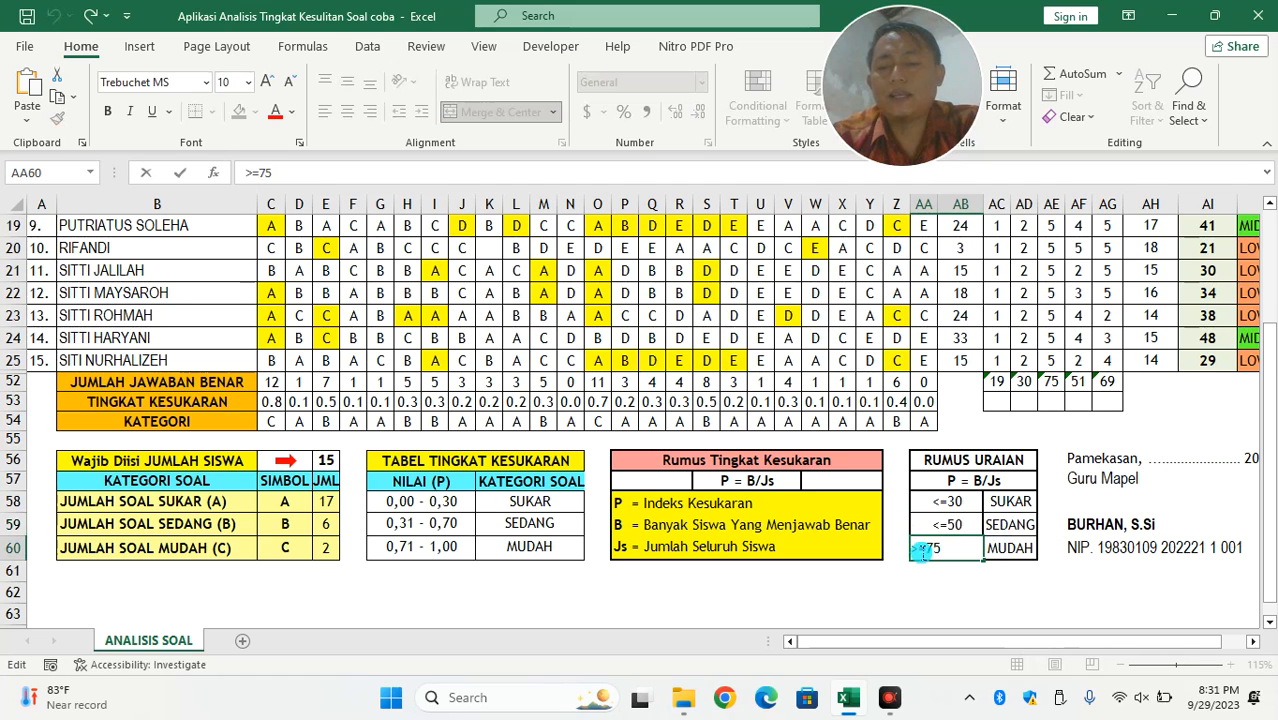
left_click_drag(918, 549, 903, 547)
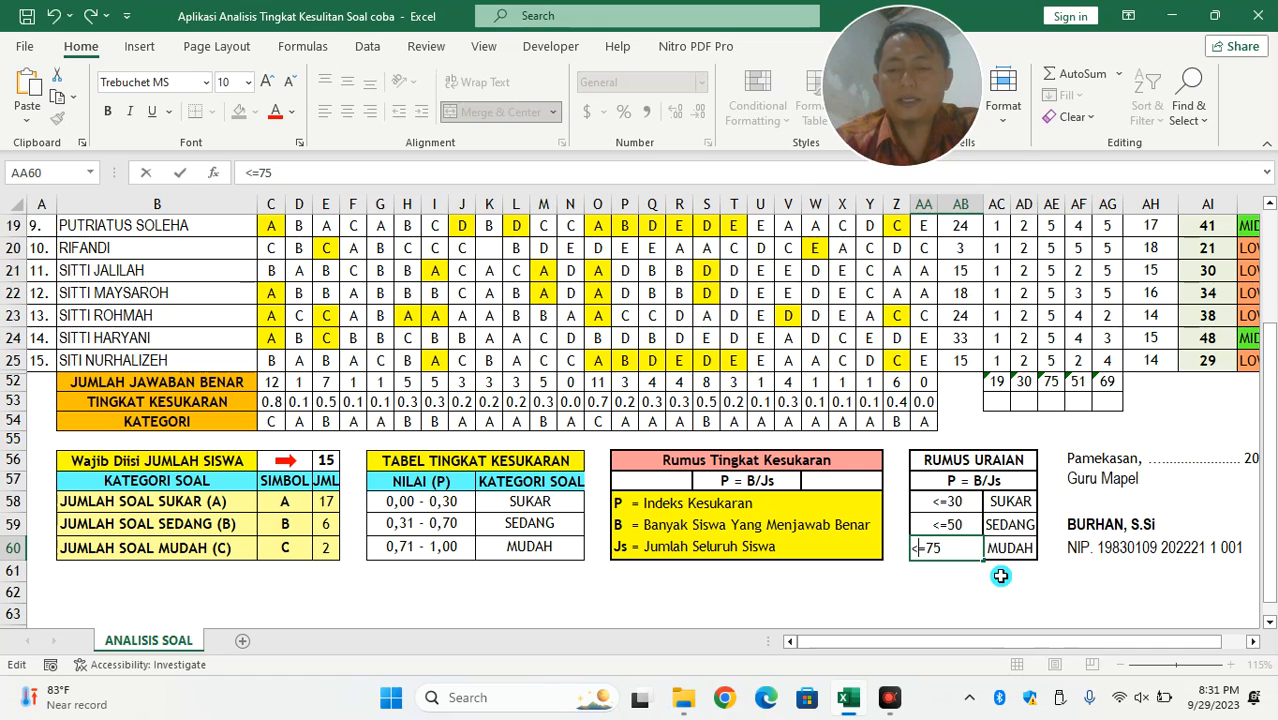
key("Return")
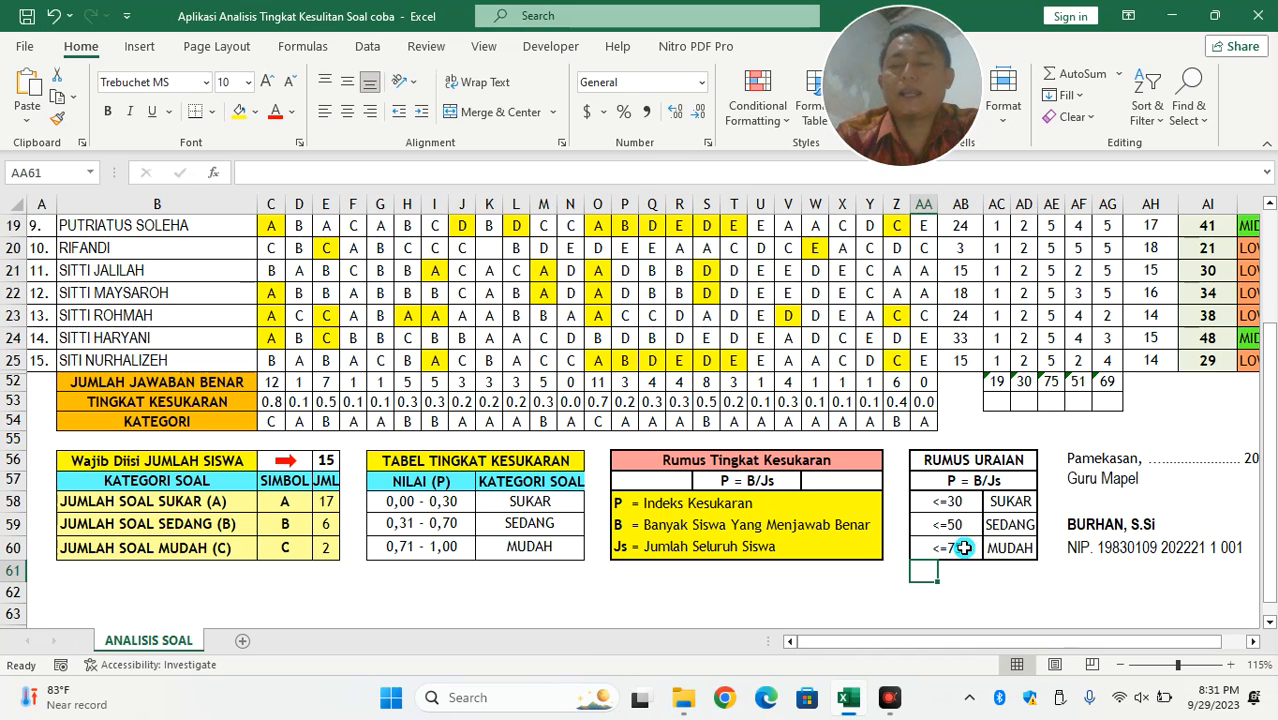
left_click(1001, 399)
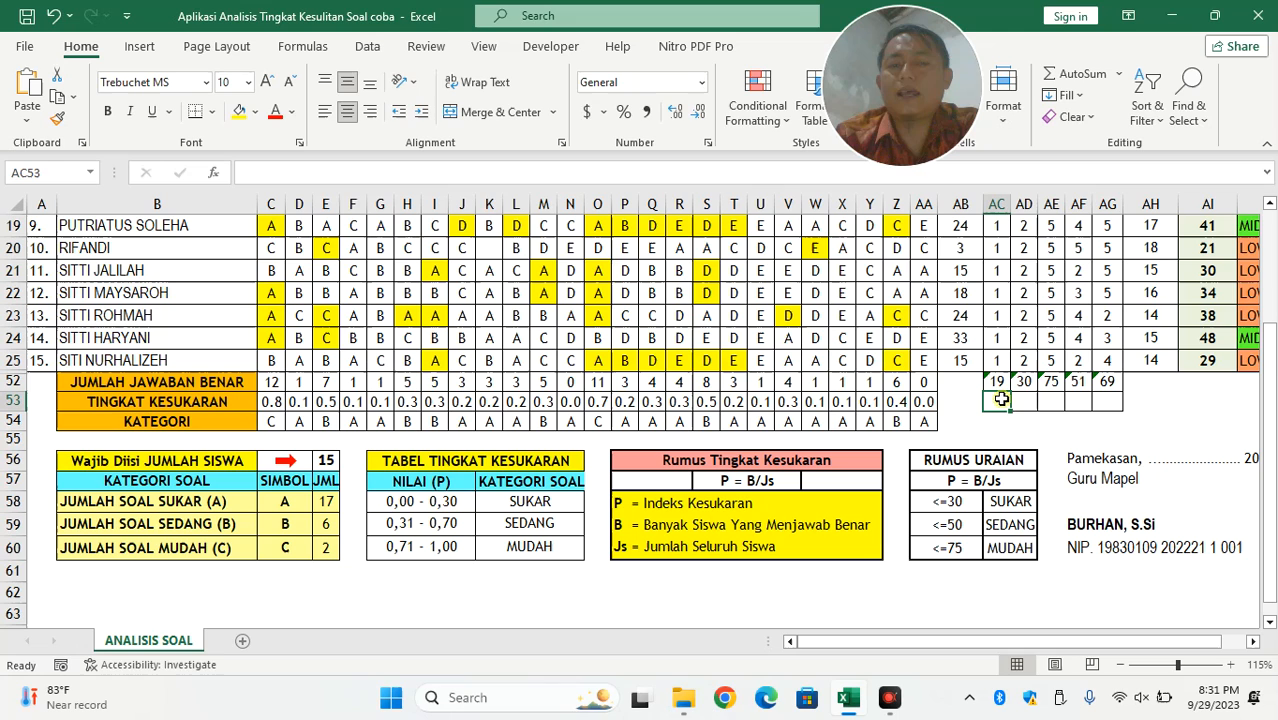
left_click(444, 168)
type("=")
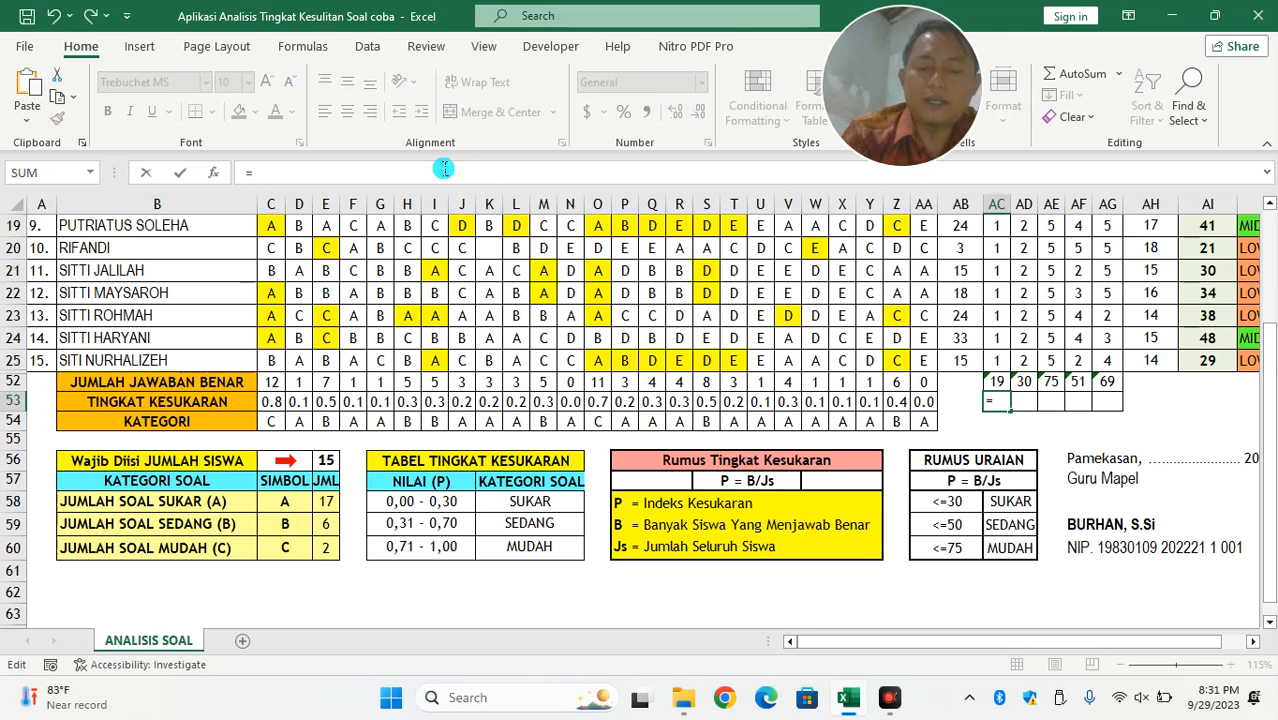
type("IF")
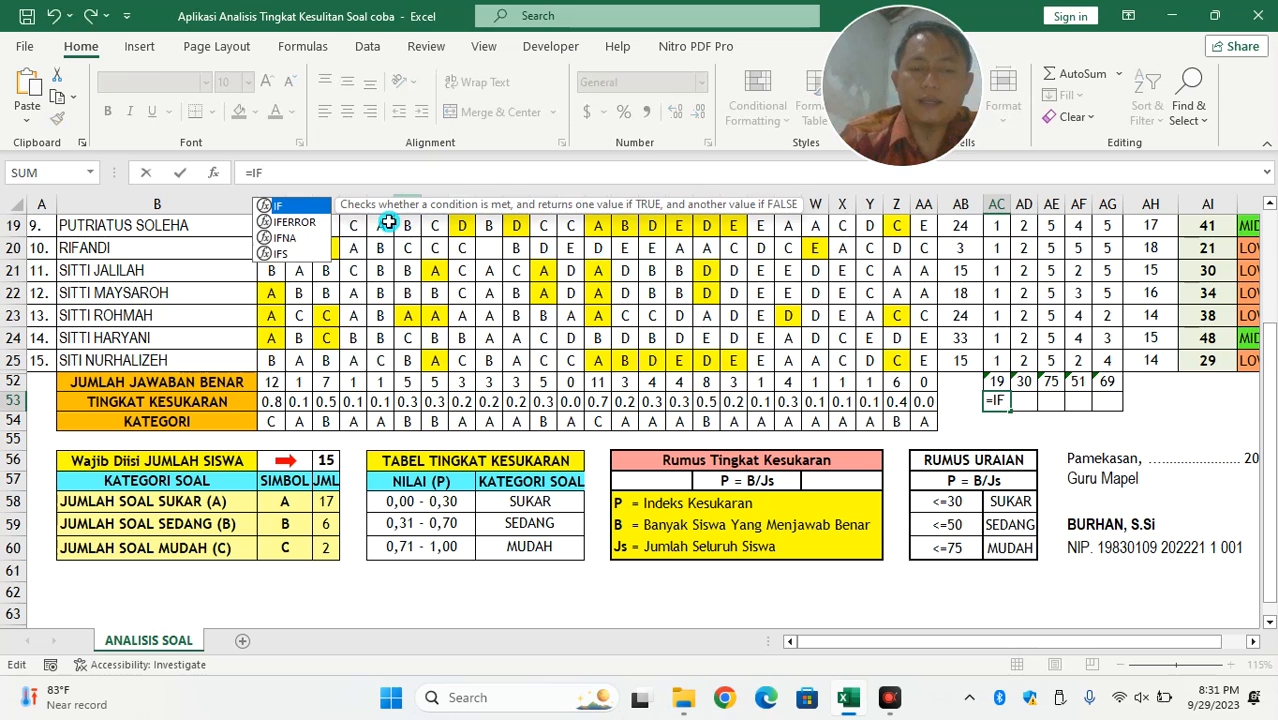
double_click(290, 205)
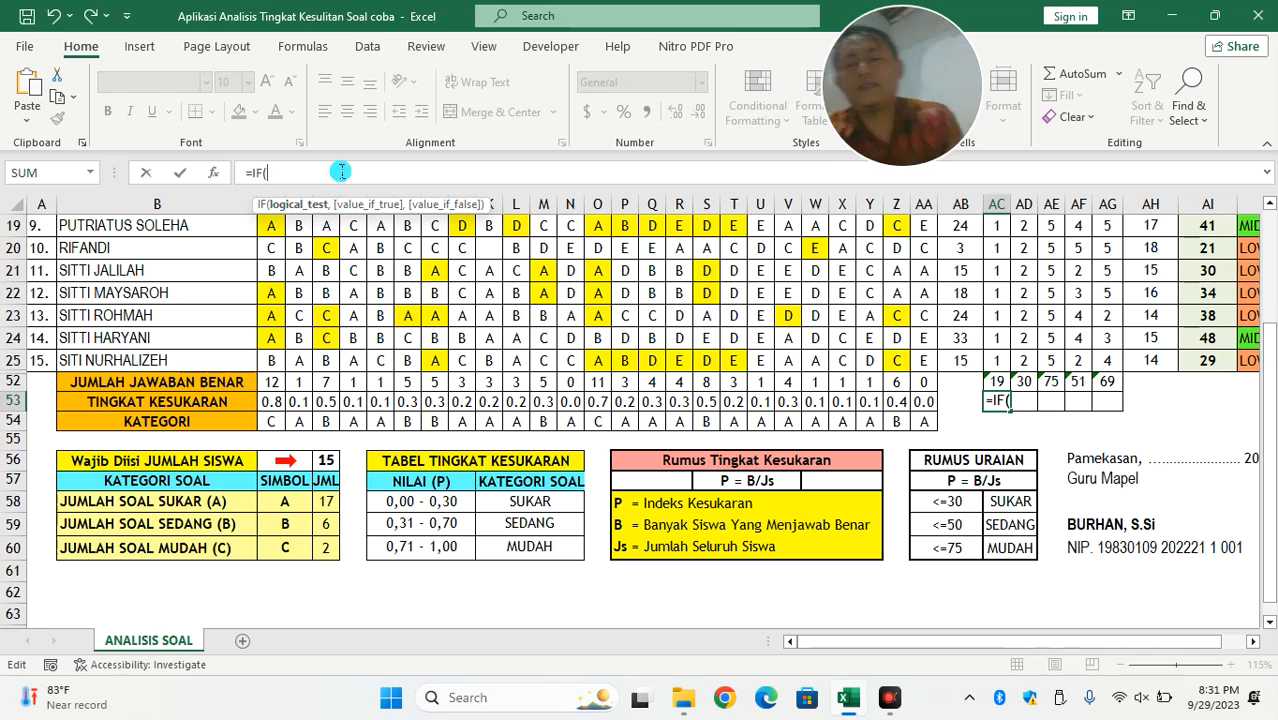
left_click(993, 381)
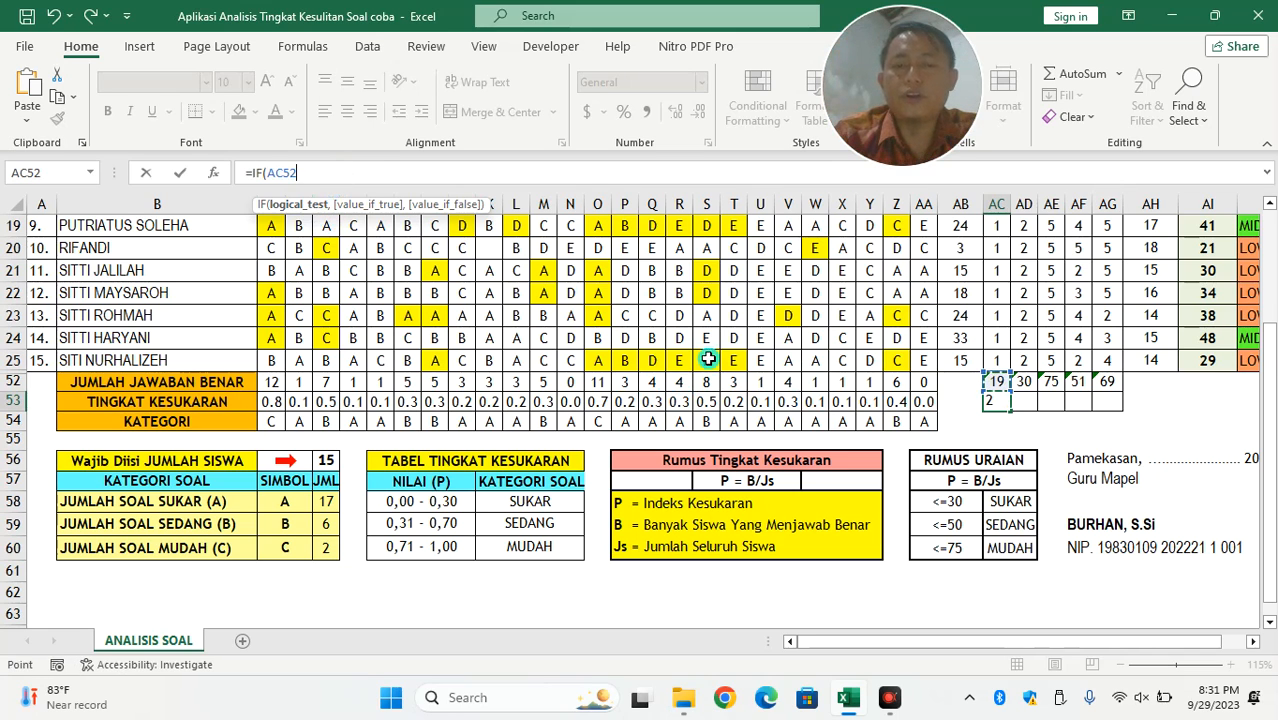
left_click(327, 177)
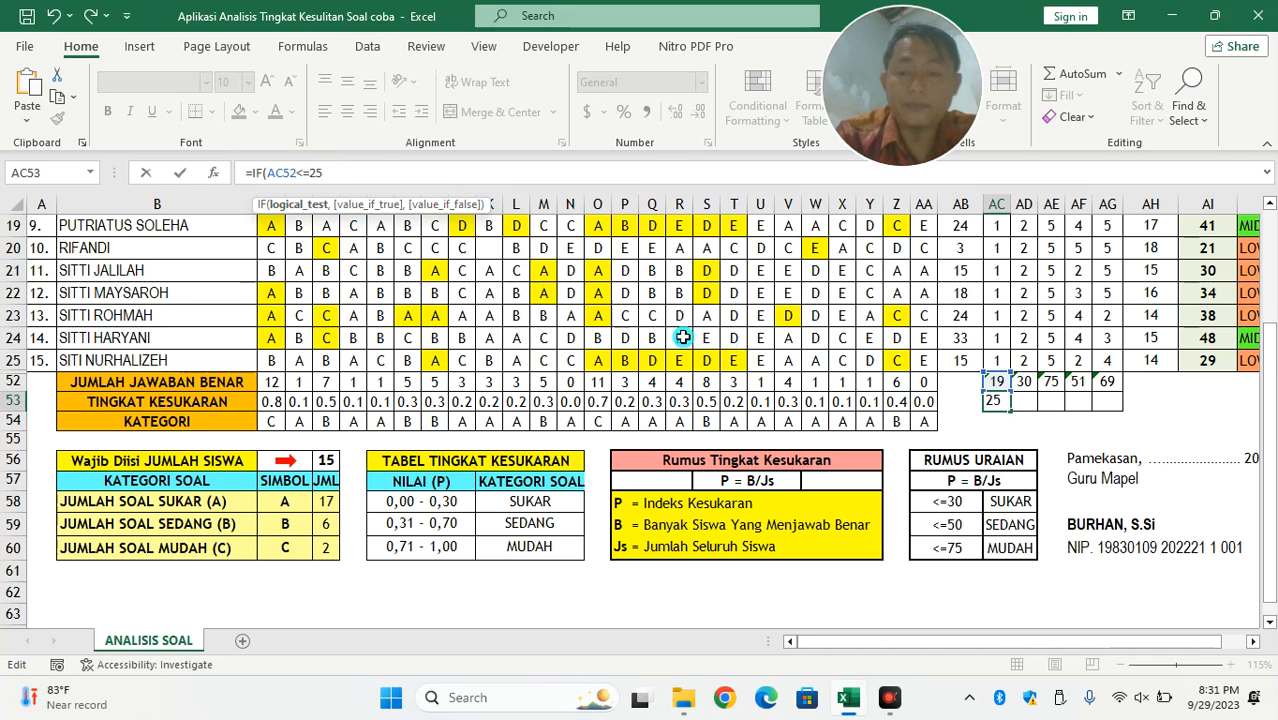
key("Escape")
Set the SUKAR limit in the RUMUS URAIAN table to <=25.
left_click(953, 503)
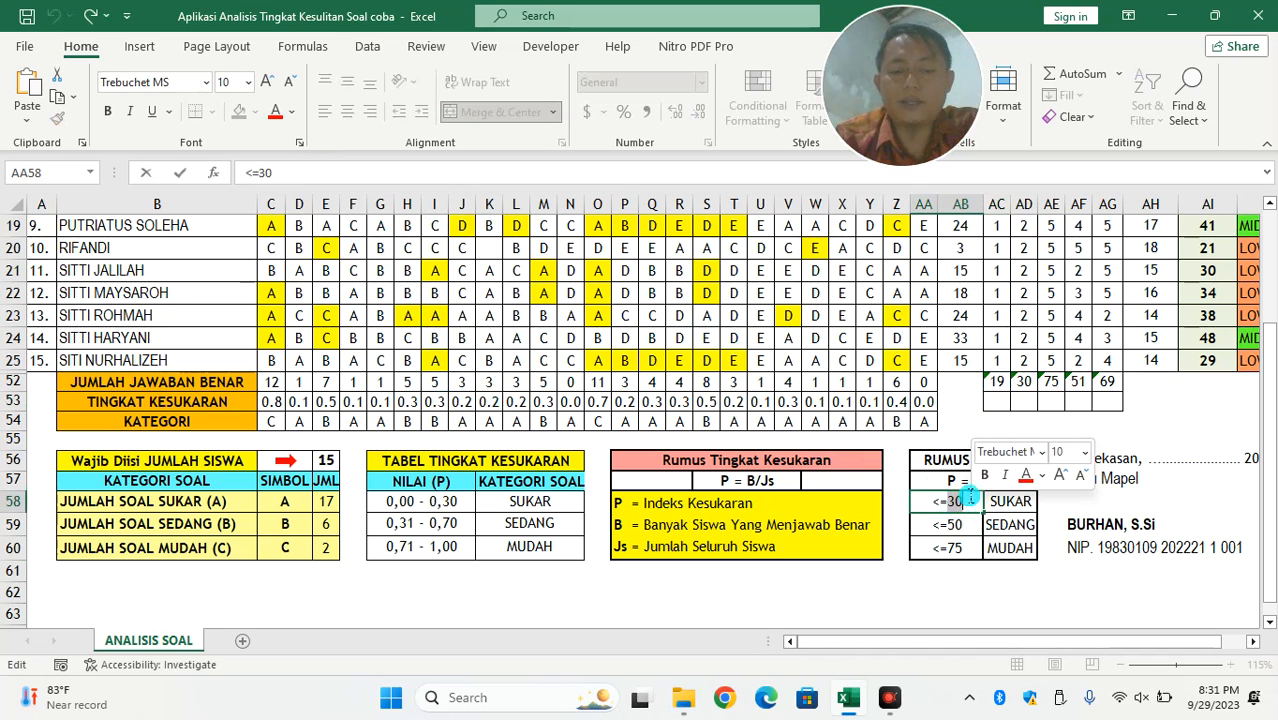
type("25")
left_click(950, 524)
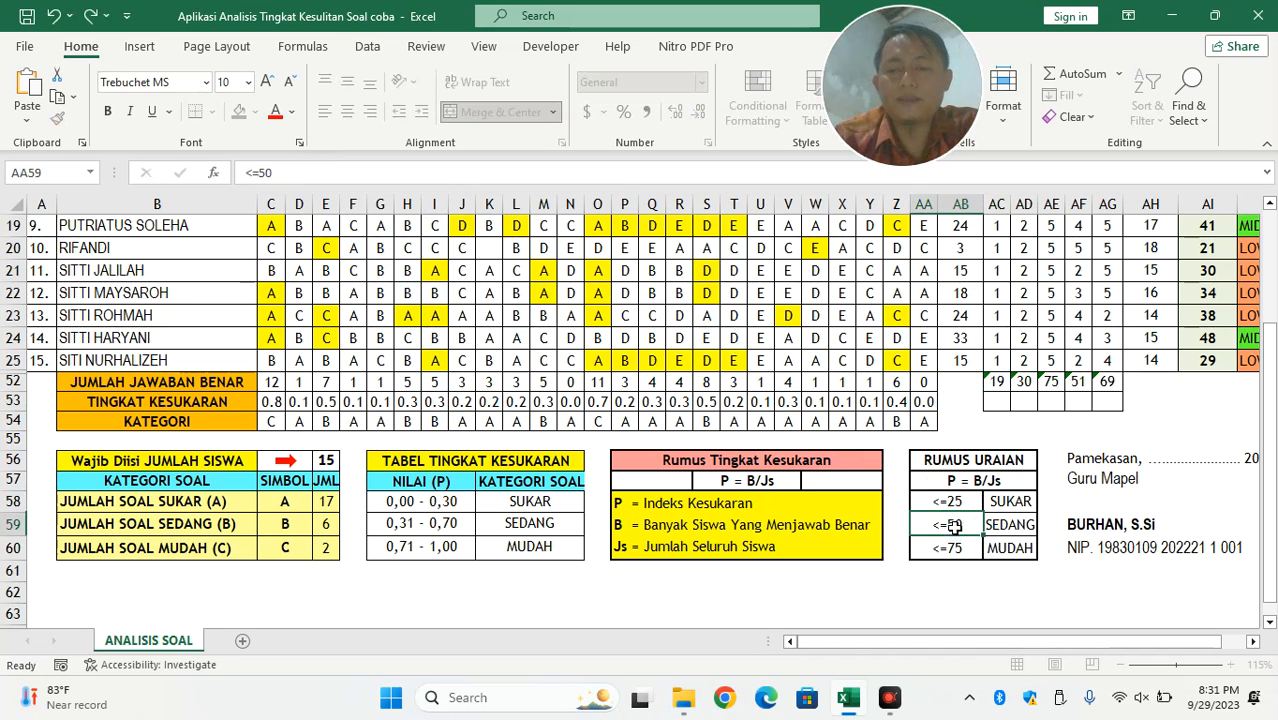
left_click_drag(948, 524, 956, 525)
left_click(836, 545)
double_click(1000, 398)
left_click(434, 175)
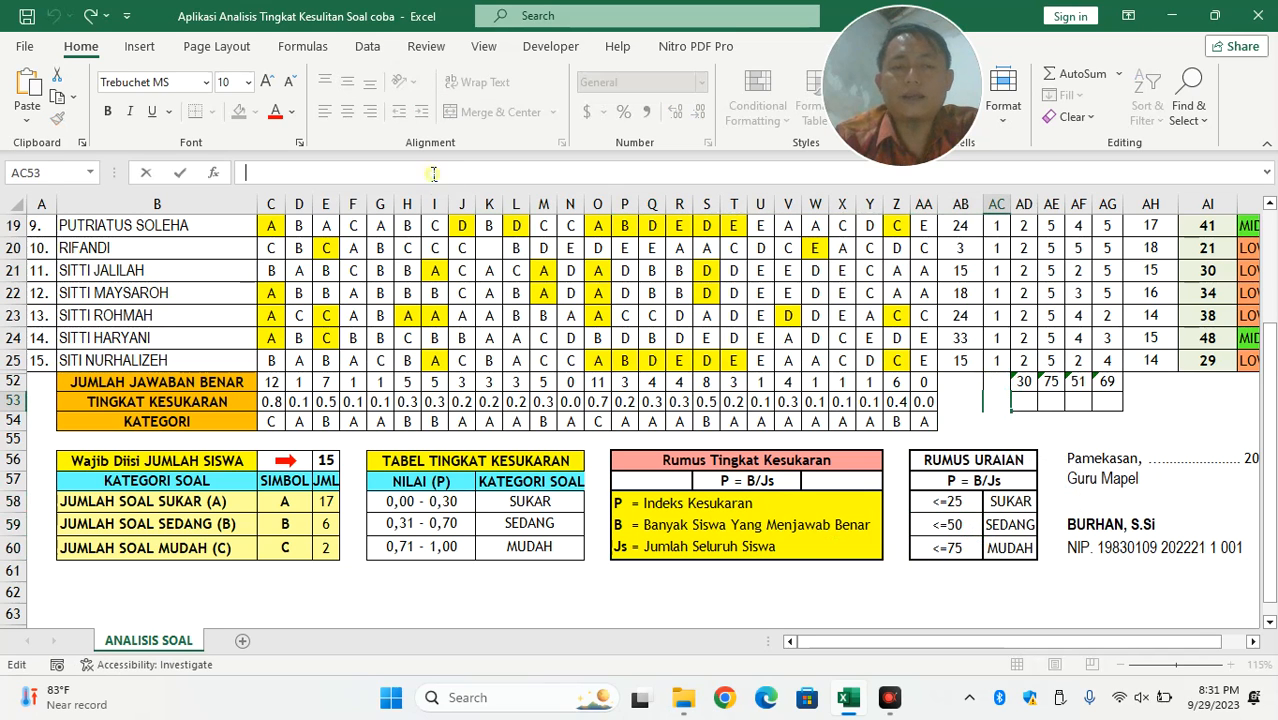
type("=")
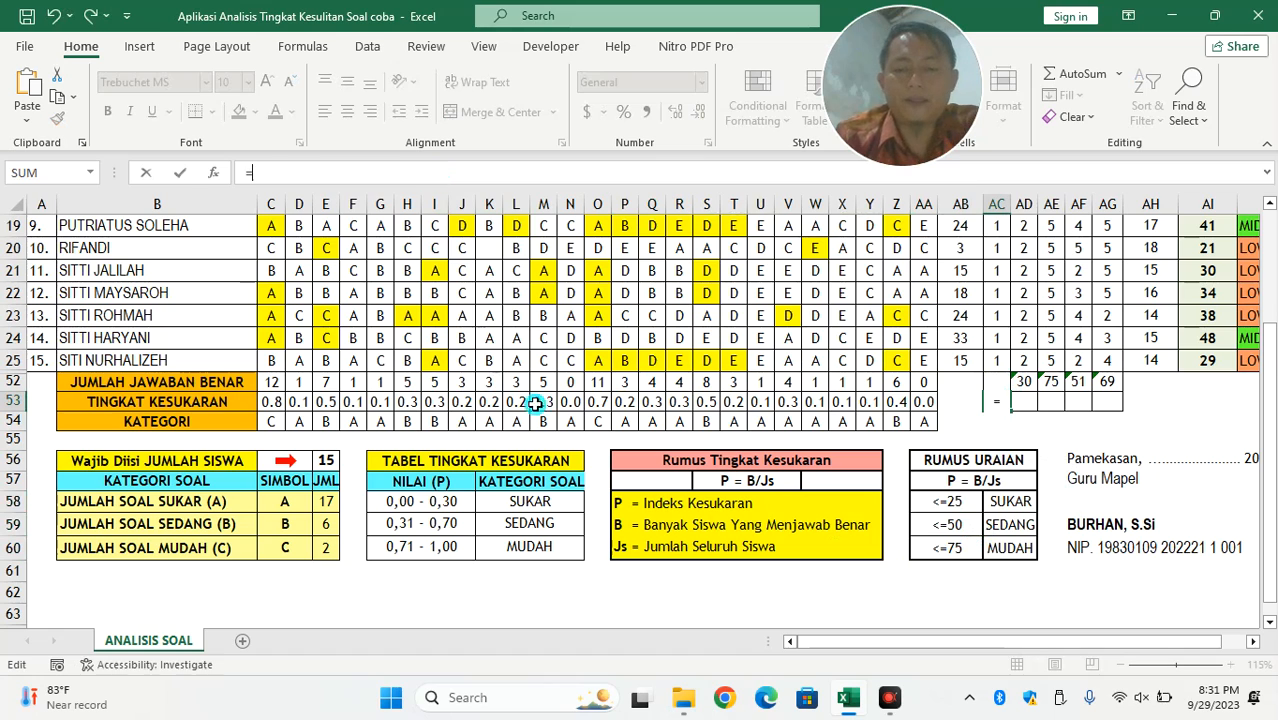
left_click(1022, 381)
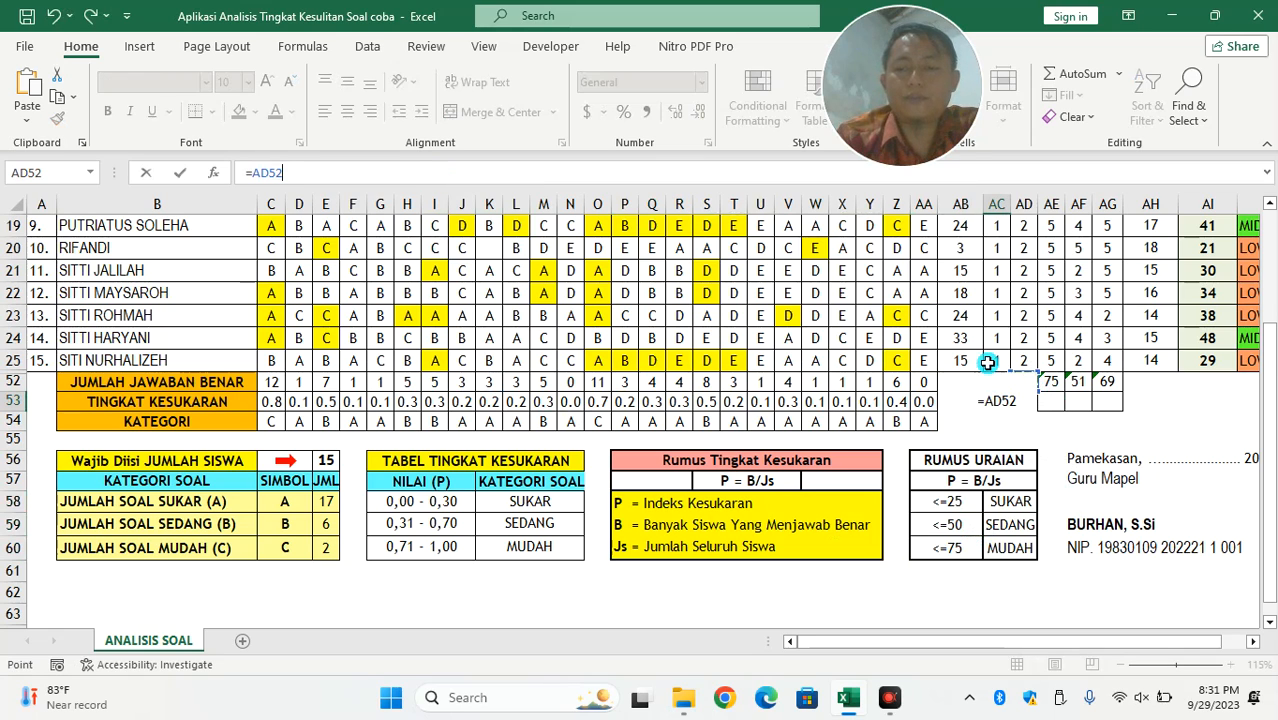
left_click(992, 377)
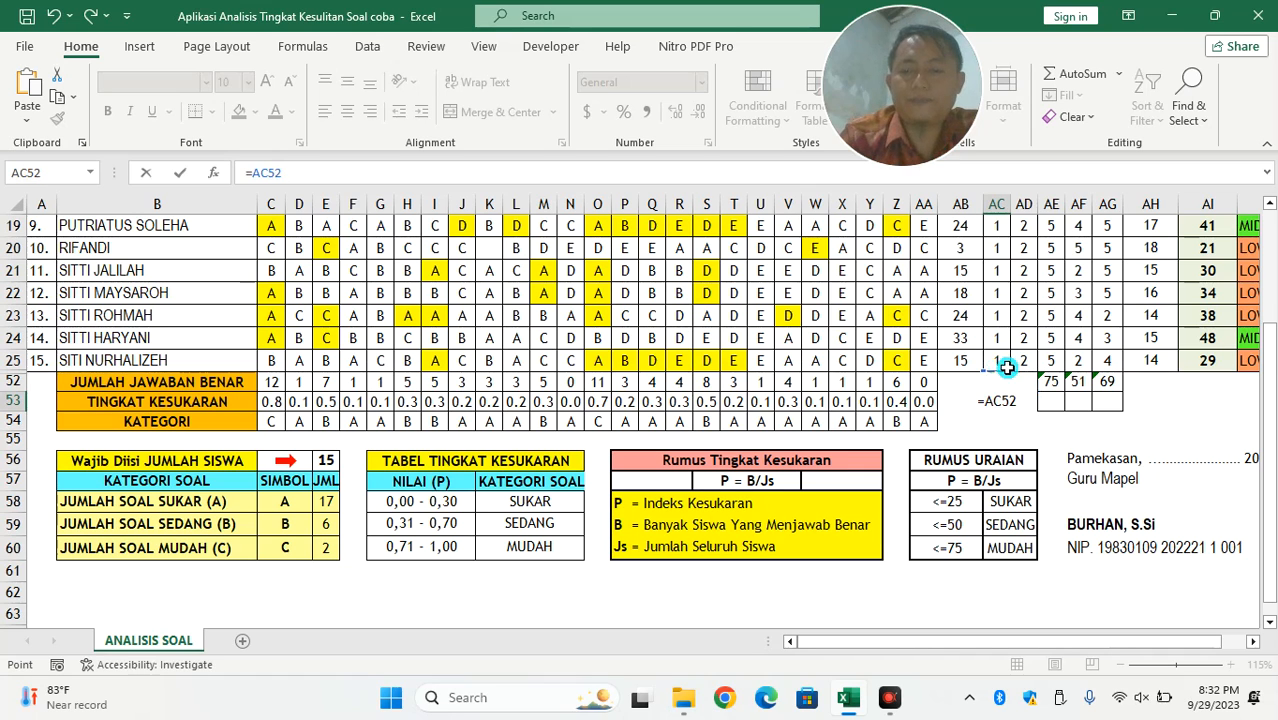
key("Escape")
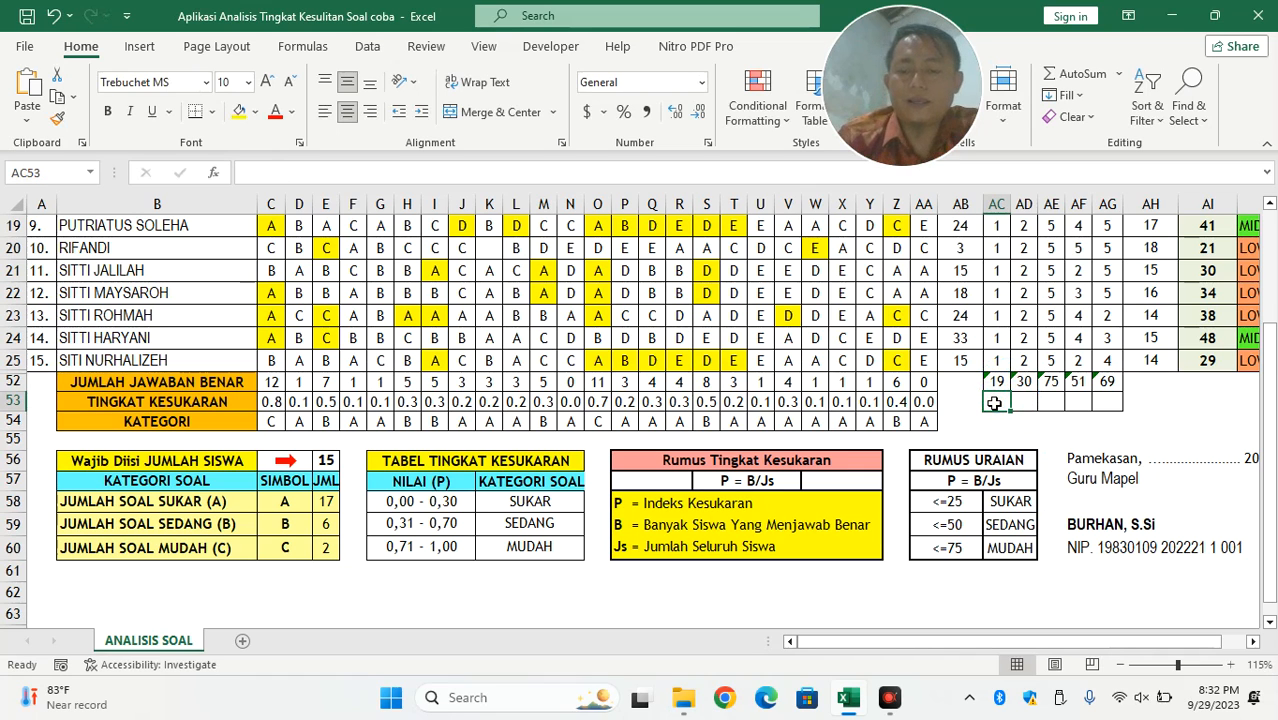
type("=")
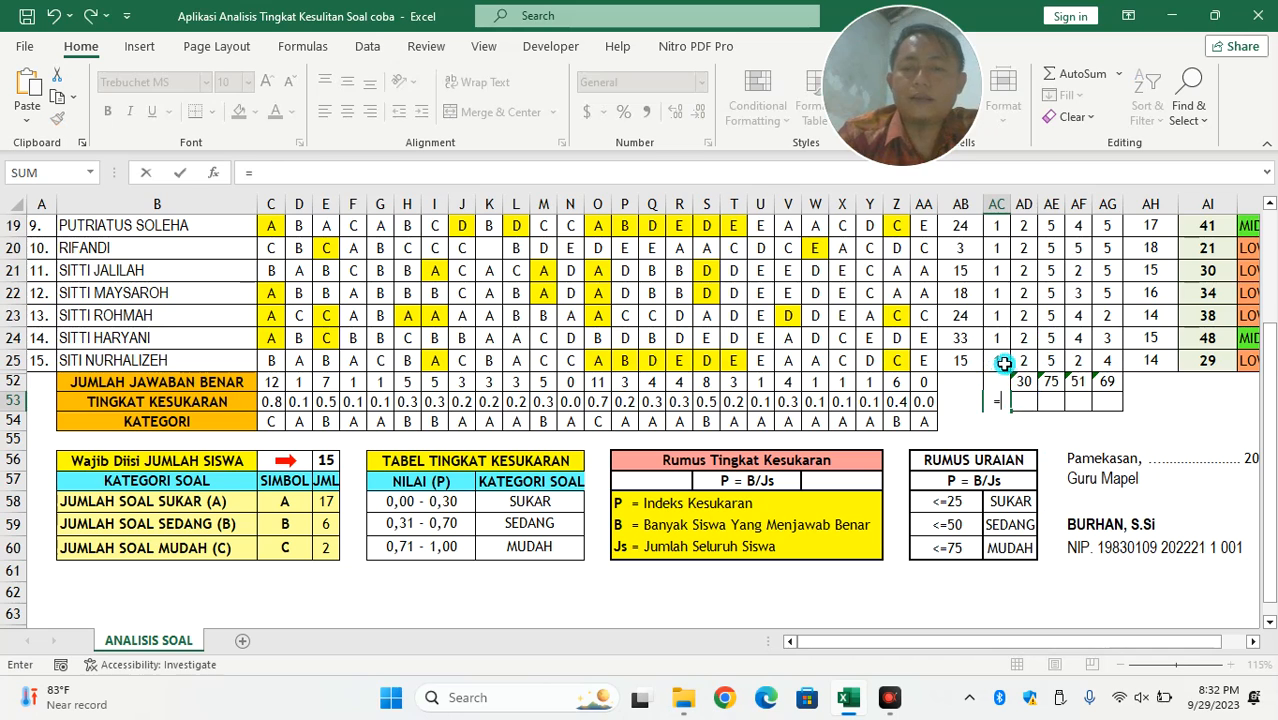
left_click(1021, 381)
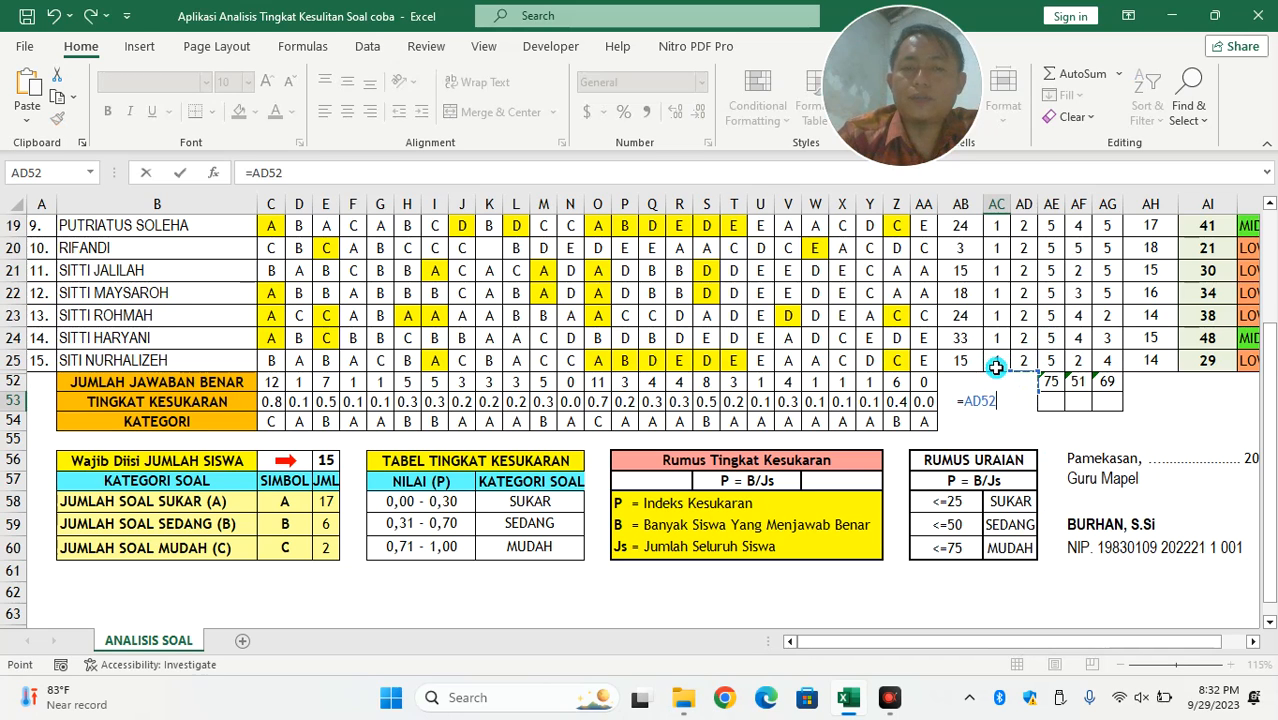
key("Left")
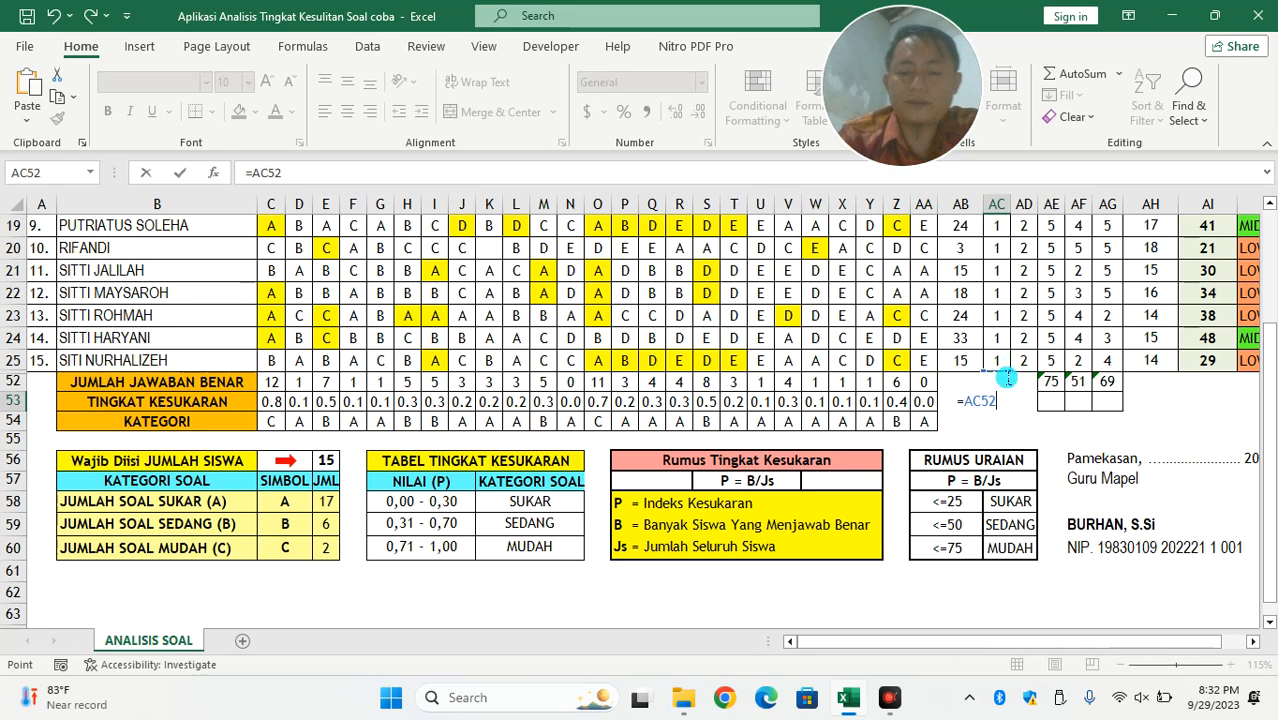
key("Escape")
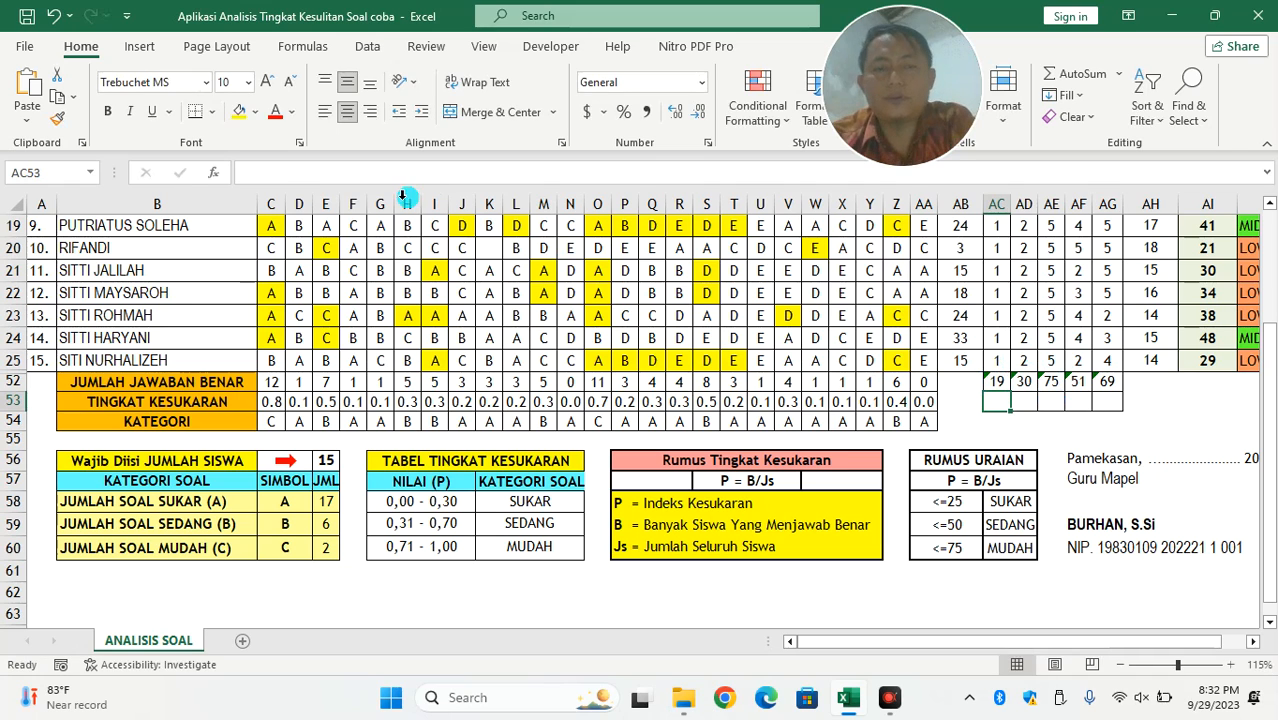
Start an IF formula in cell AC53 that returns "A" when AC52<=25.
left_click(373, 174)
type("=")
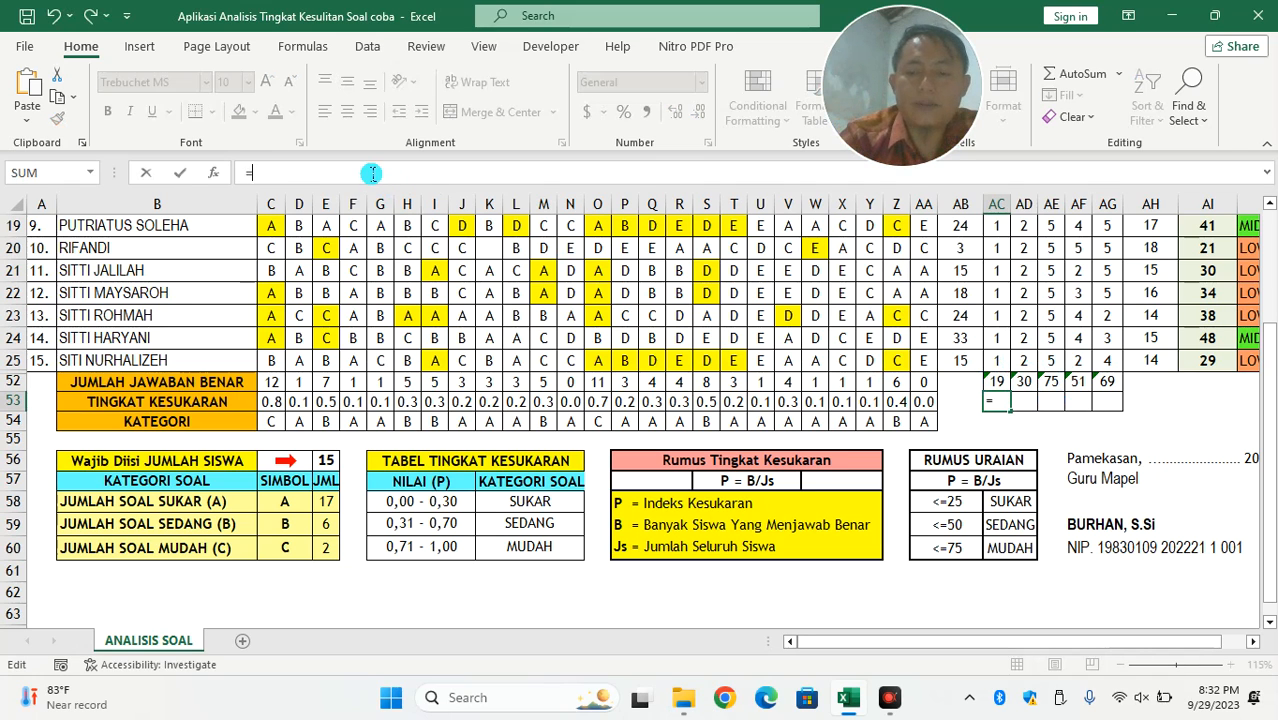
left_click(997, 381)
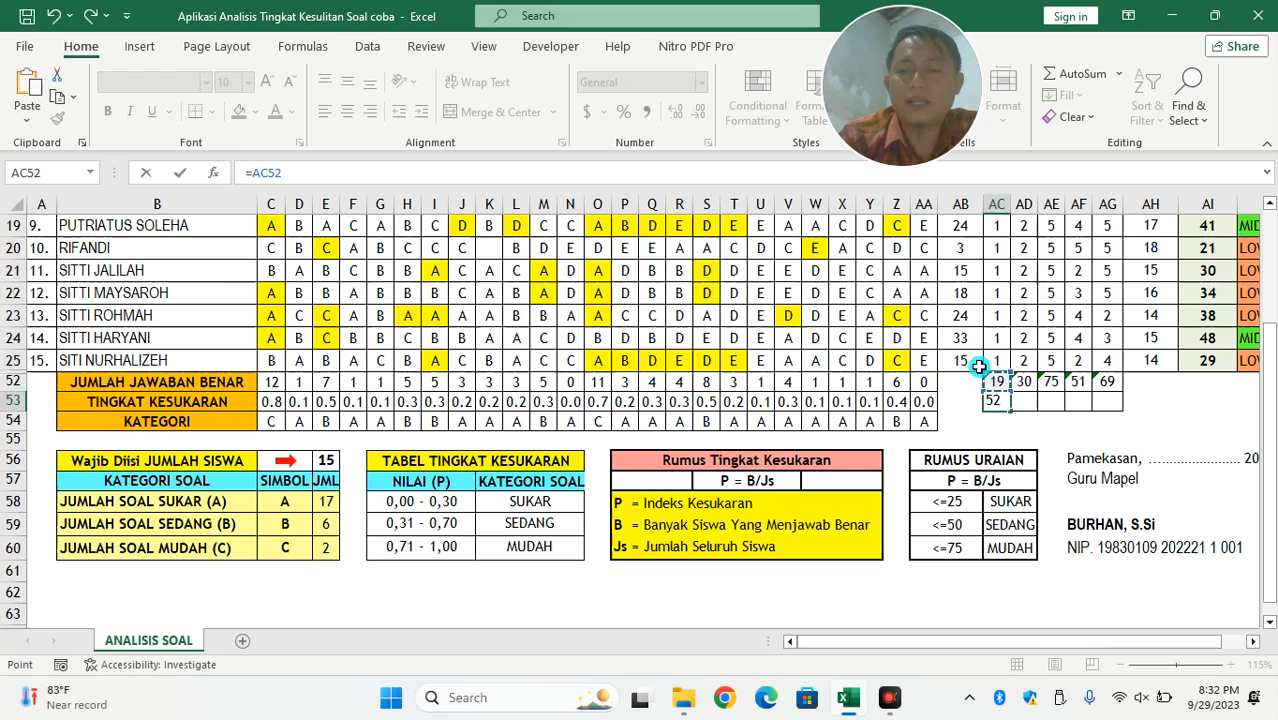
left_click(254, 172)
left_click(254, 172)
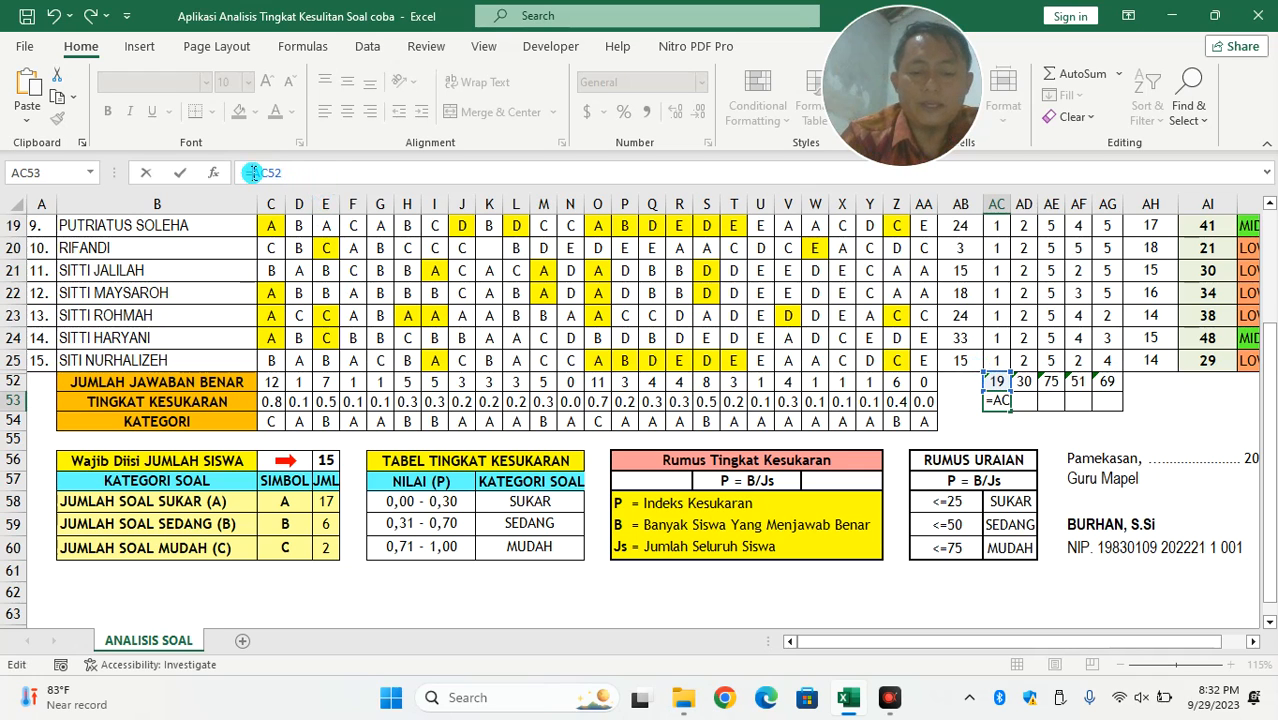
type("IF")
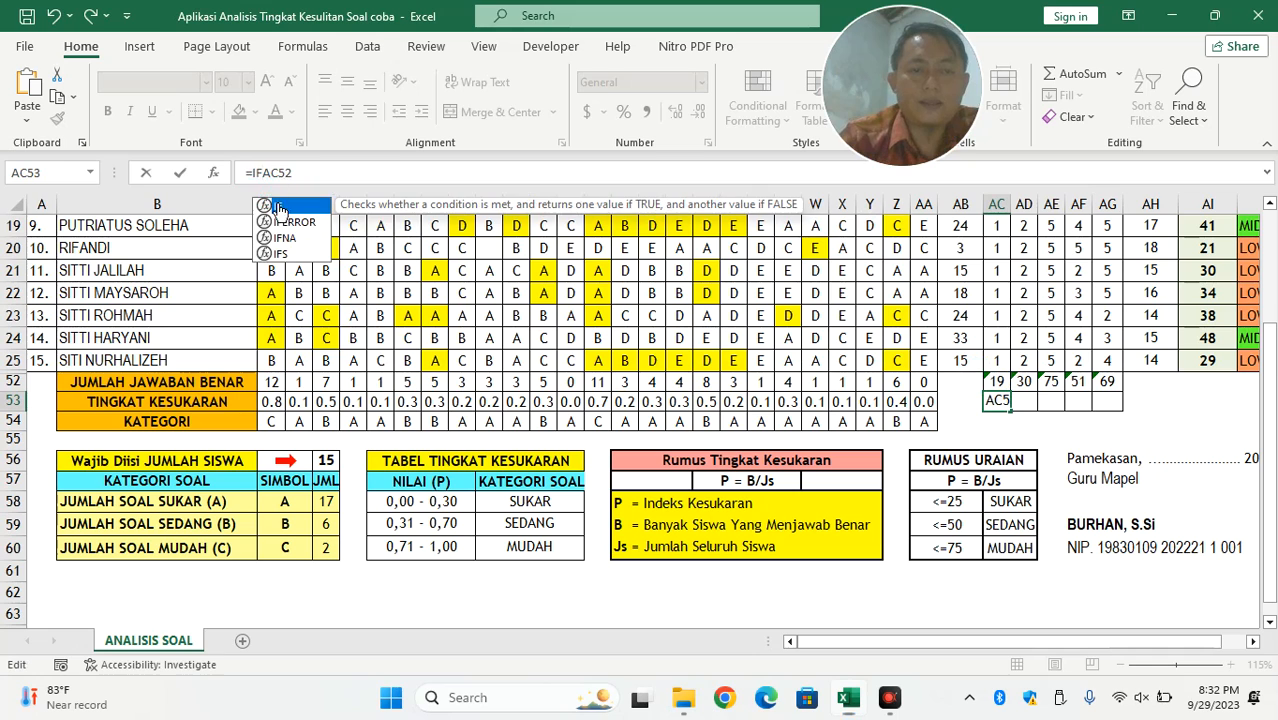
type("(")
double_click(287, 172)
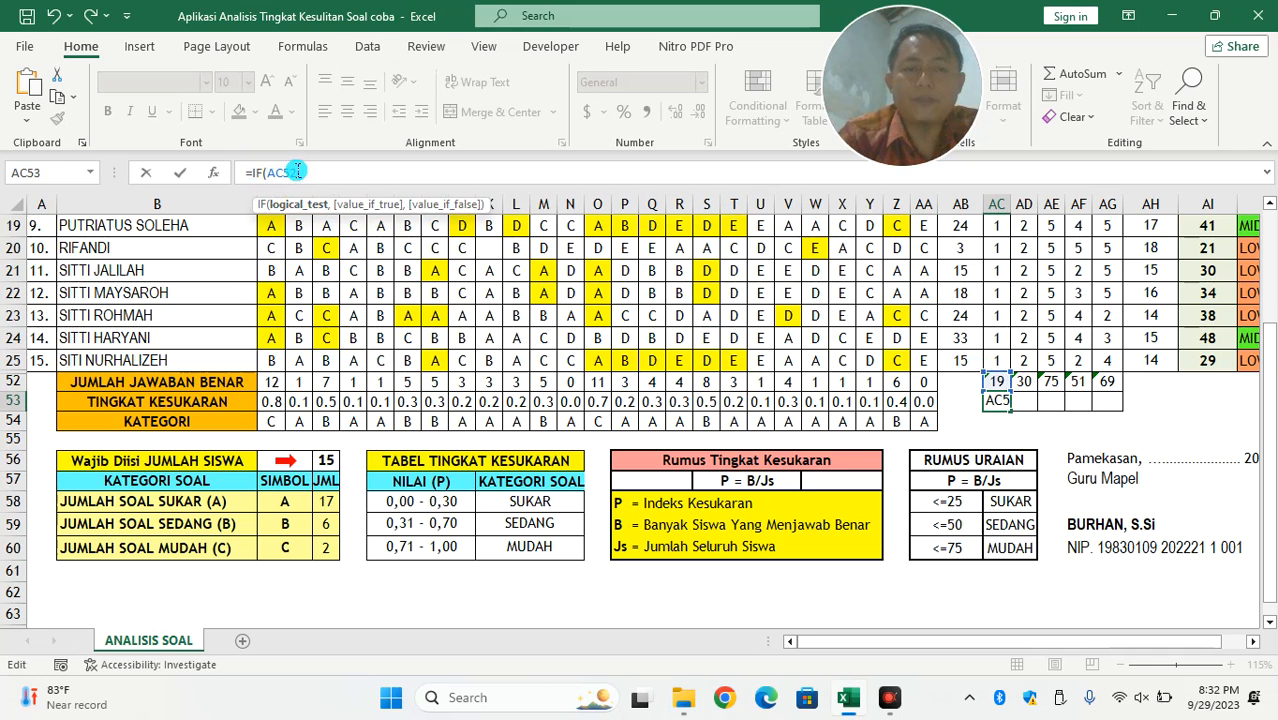
left_click(298, 172)
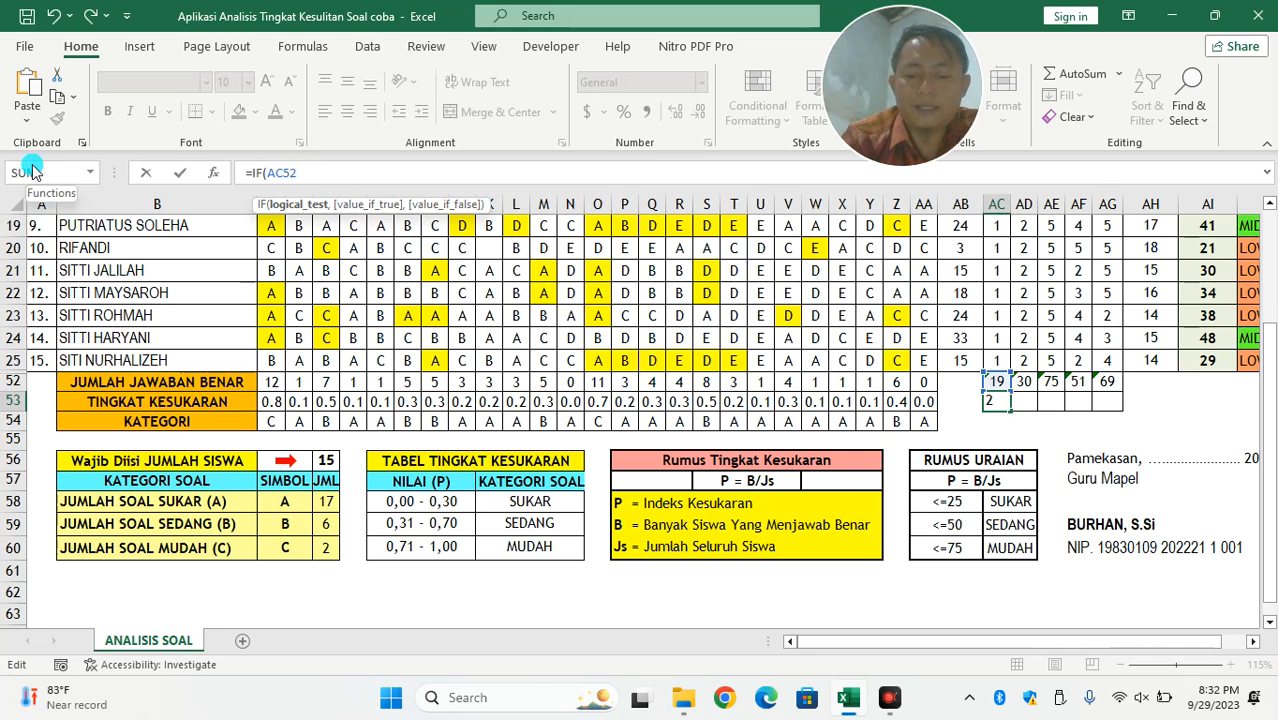
type("<")
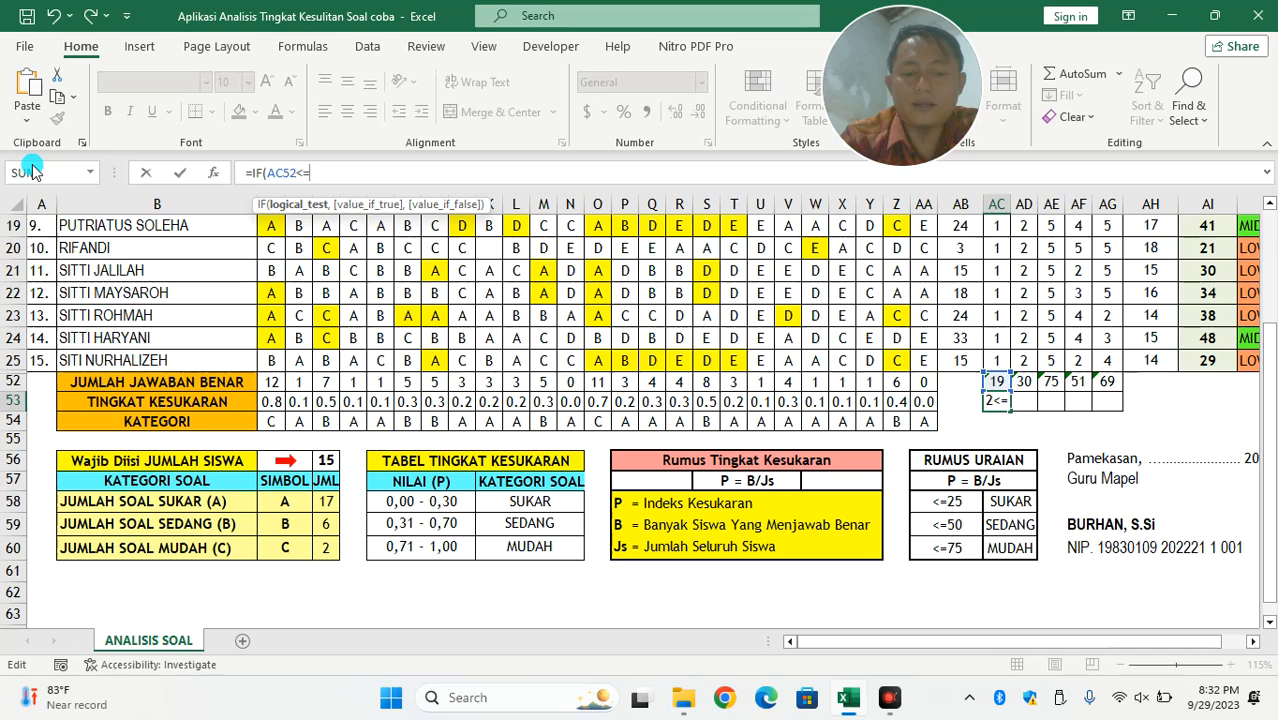
type("=25,")
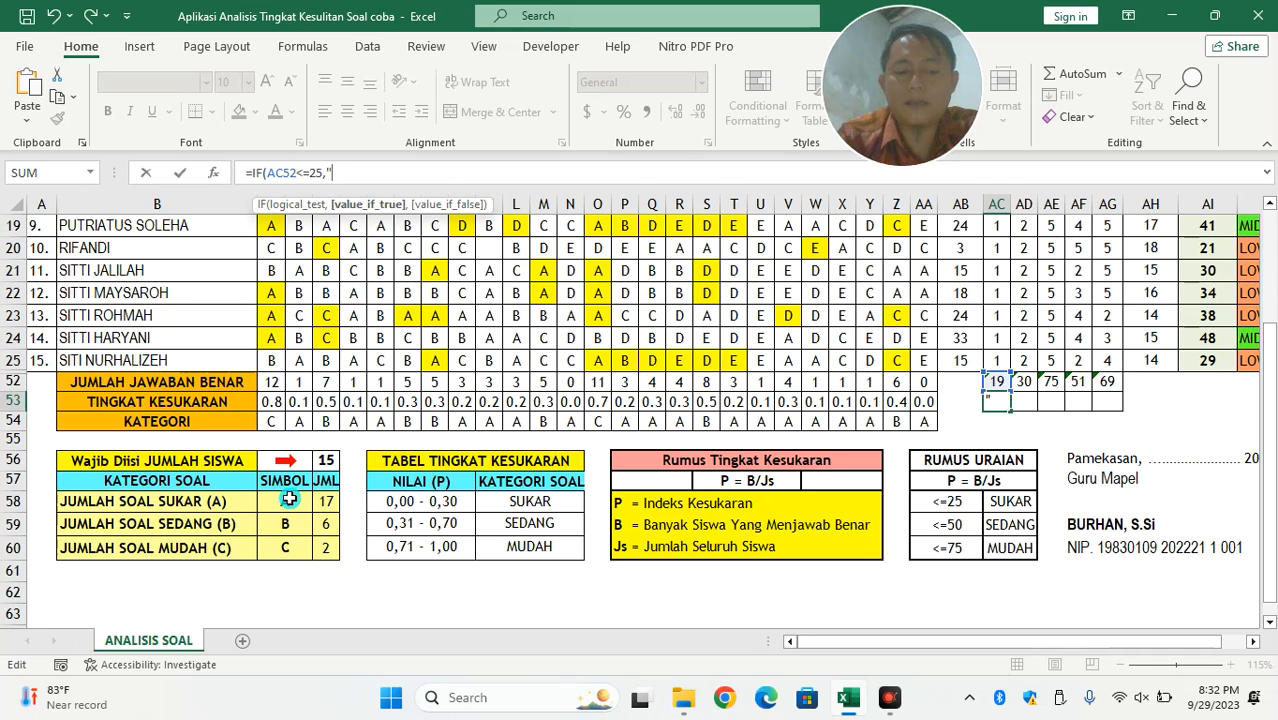
type("A")
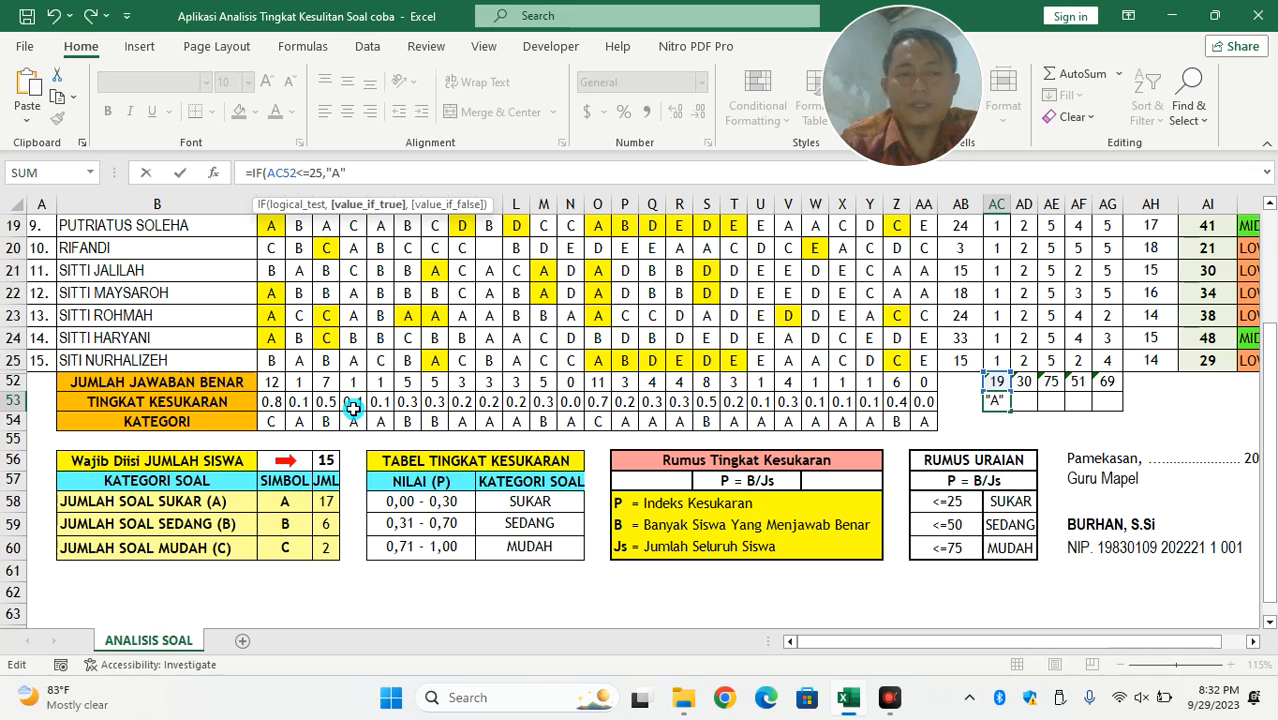
Complete the AC53 formula with a nested IF that returns "B" when AC52<=50 and "A" otherwise.
type("\",IF")
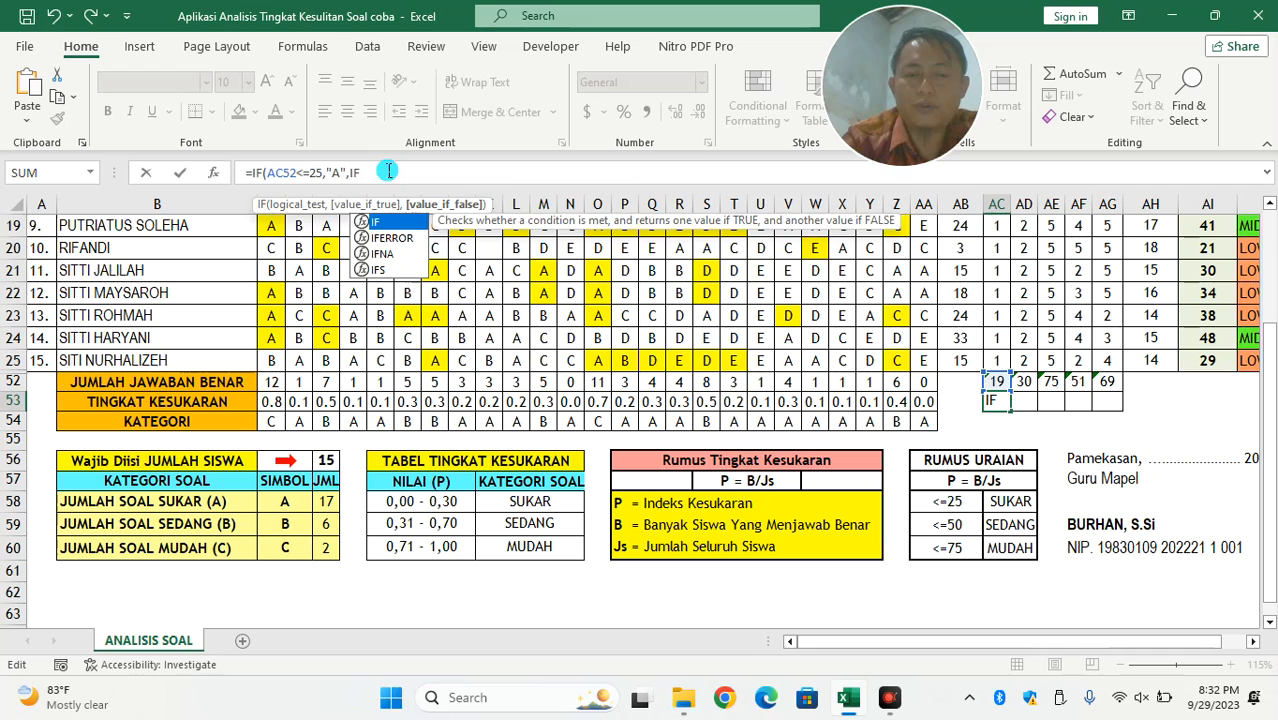
type("(")
left_click(1001, 381)
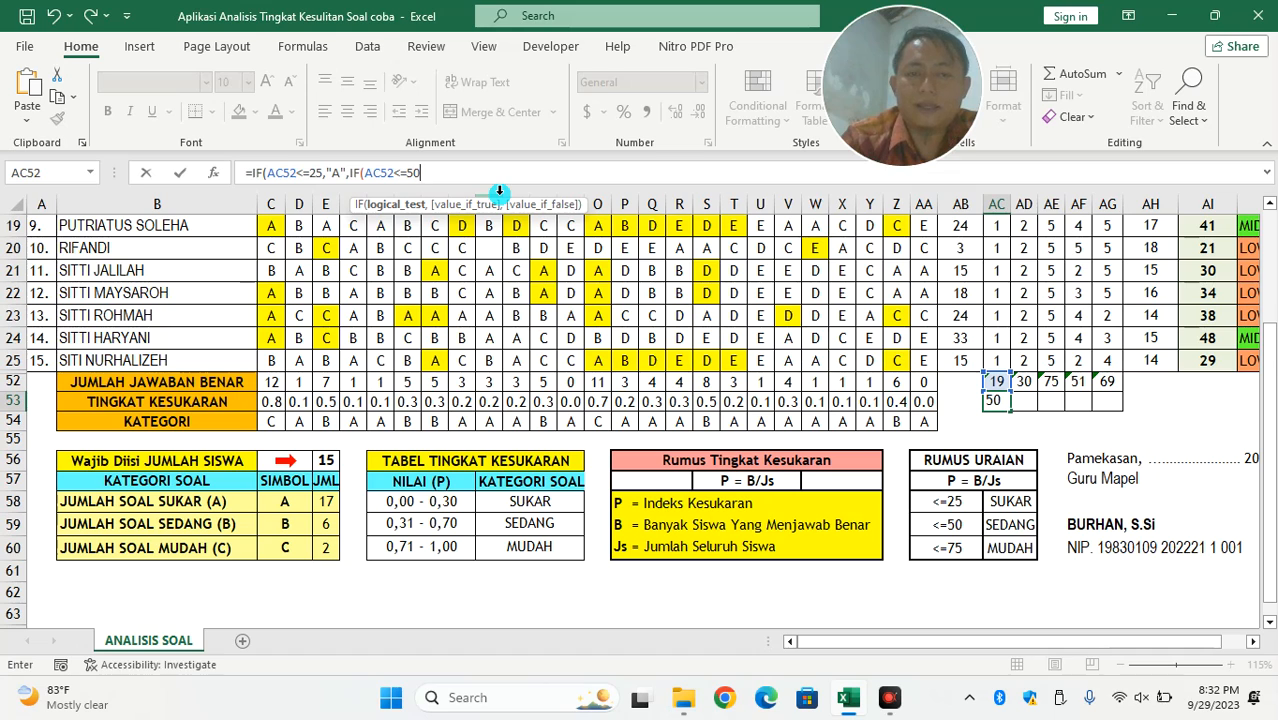
type("<=50,\"B")
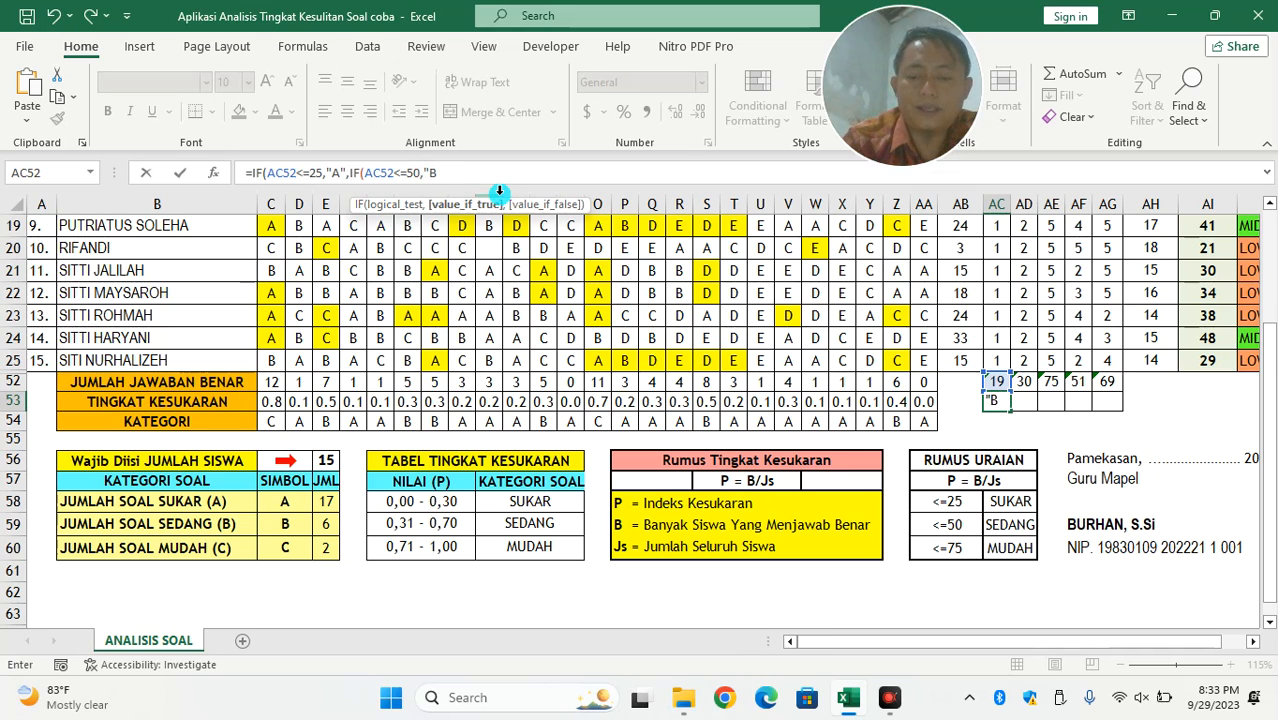
type("\",\"A")
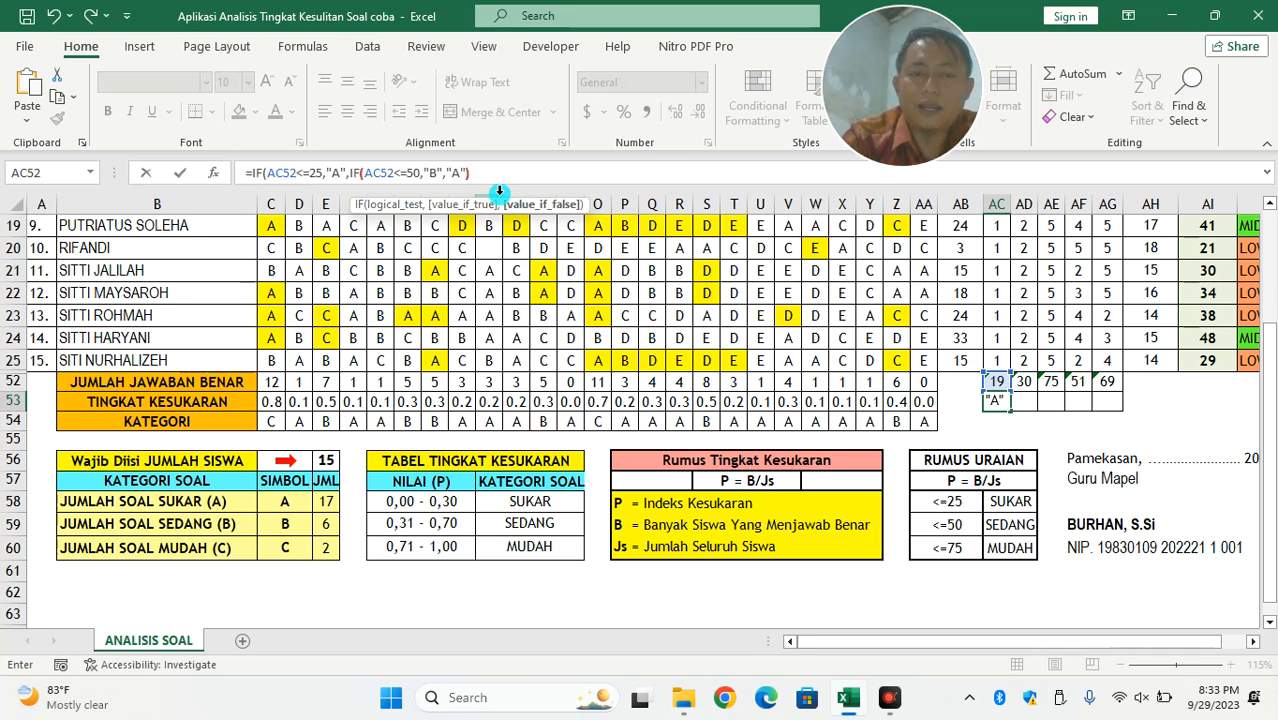
type(")")
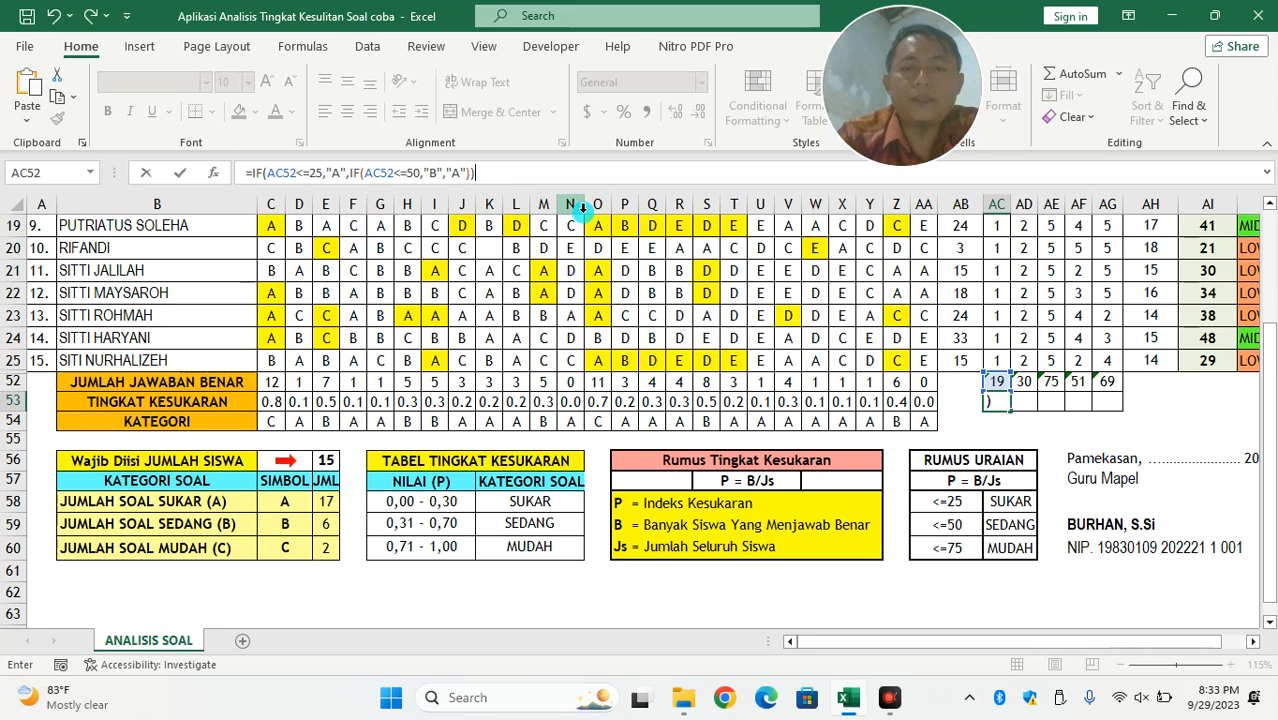
key("Return")
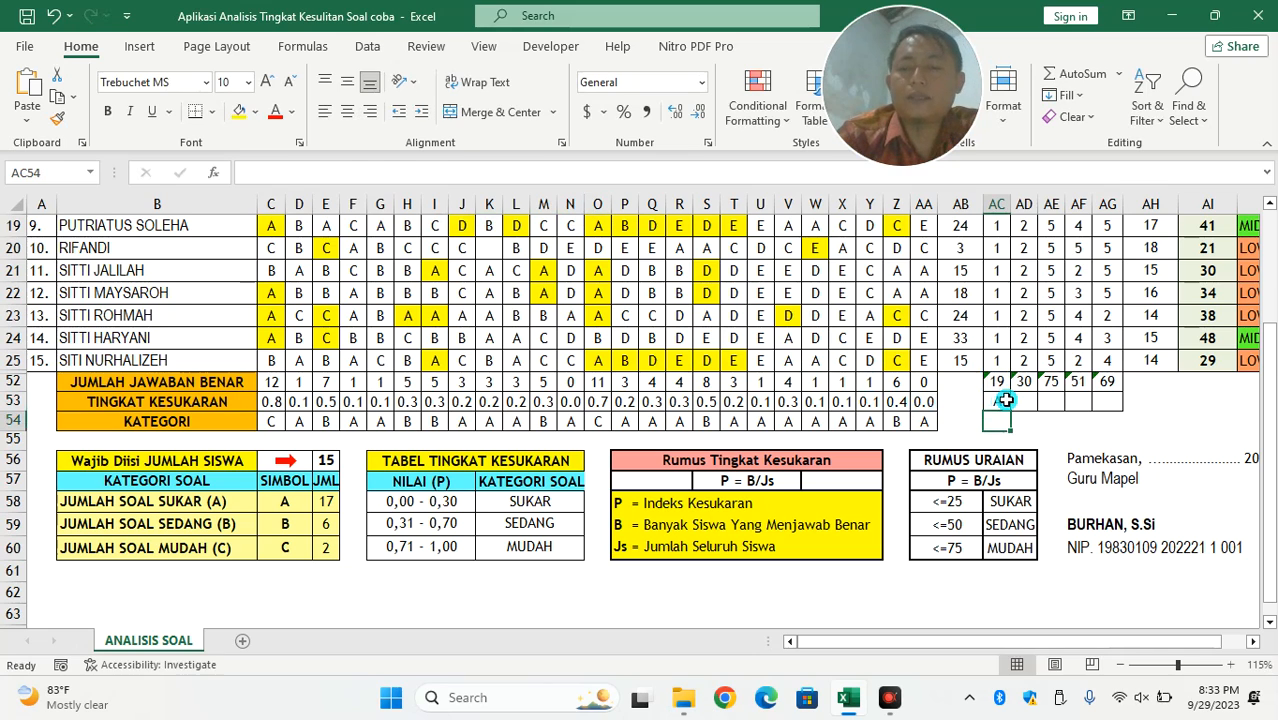
Fill the AC53 formula across to AG53 and check the copied formulas in AD53 and AE53.
left_click(1001, 401)
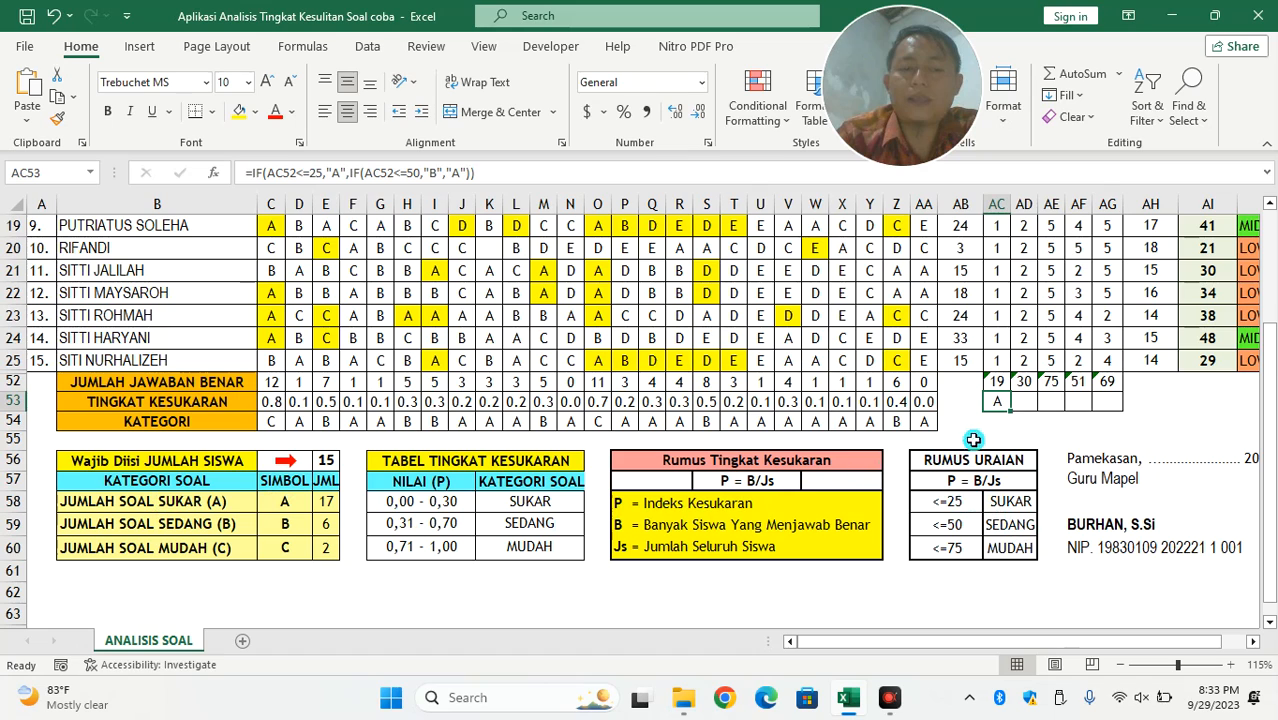
left_click_drag(1009, 410, 1110, 406)
left_click(1027, 402)
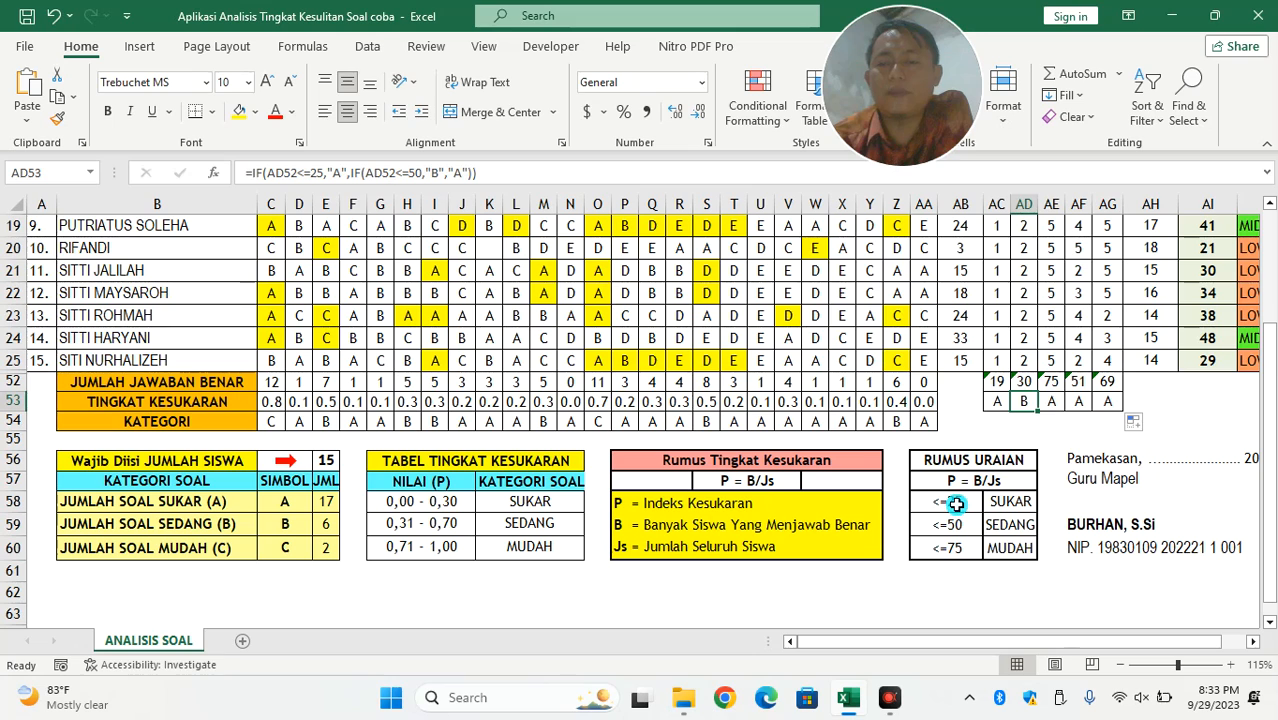
left_click(1051, 401)
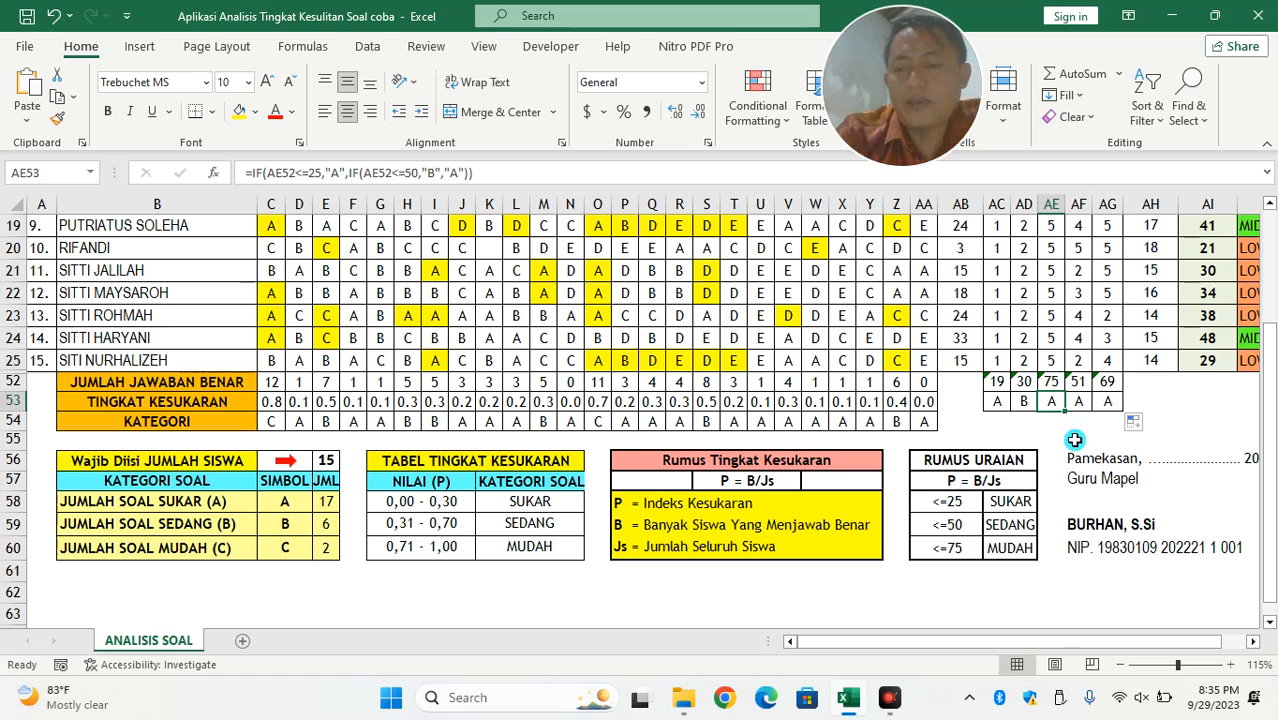
Change the final value in the AC53 nested IF formula to "C" for totals above 50.
left_click(996, 402)
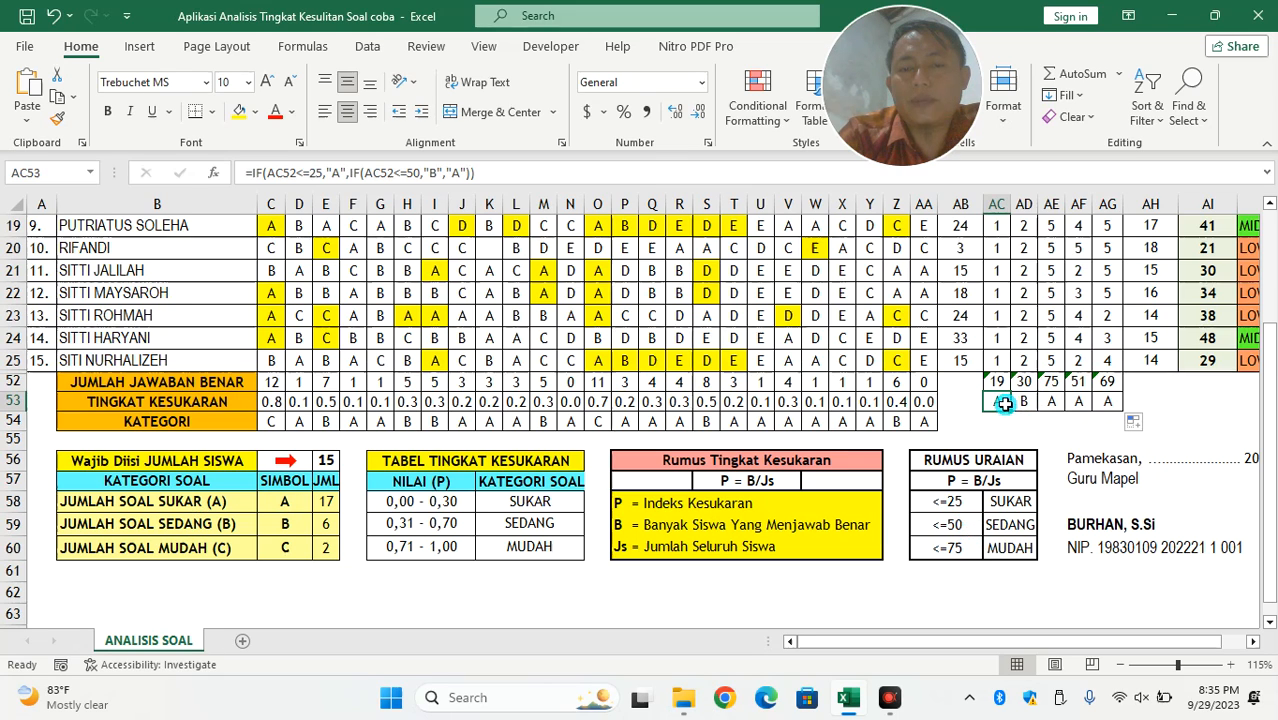
left_click(458, 173)
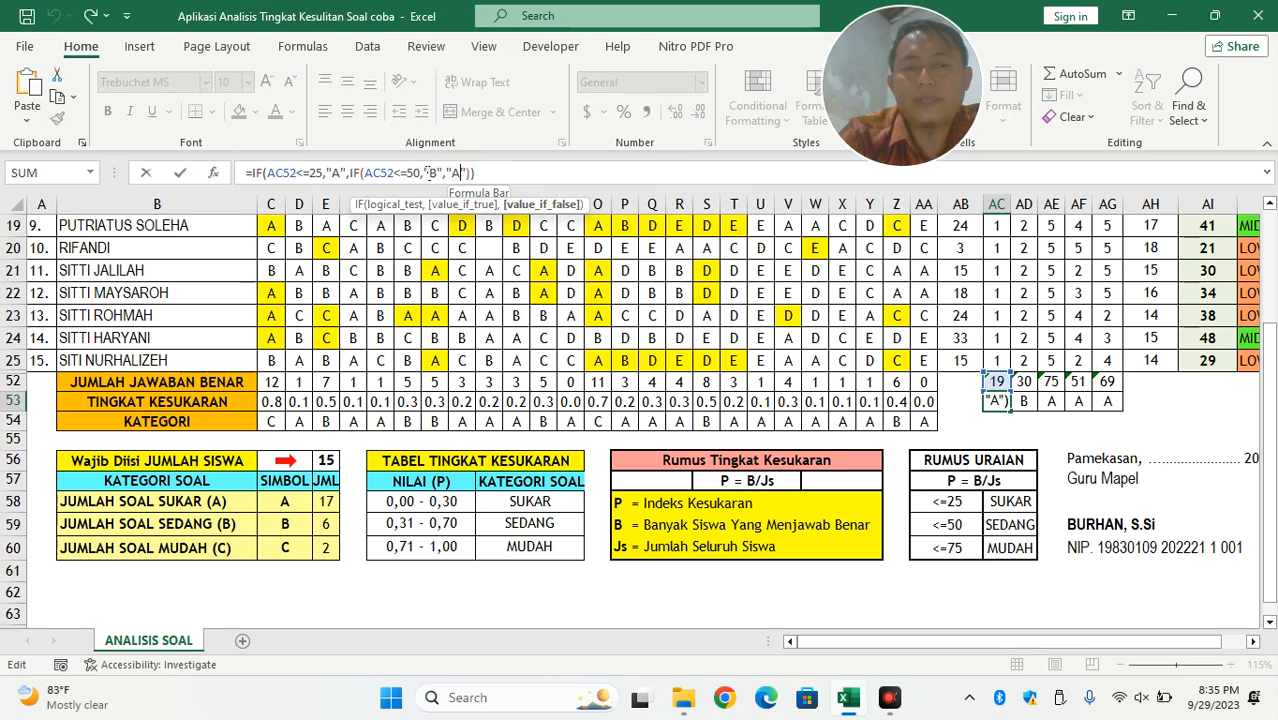
key("BackSpace")
type("C")
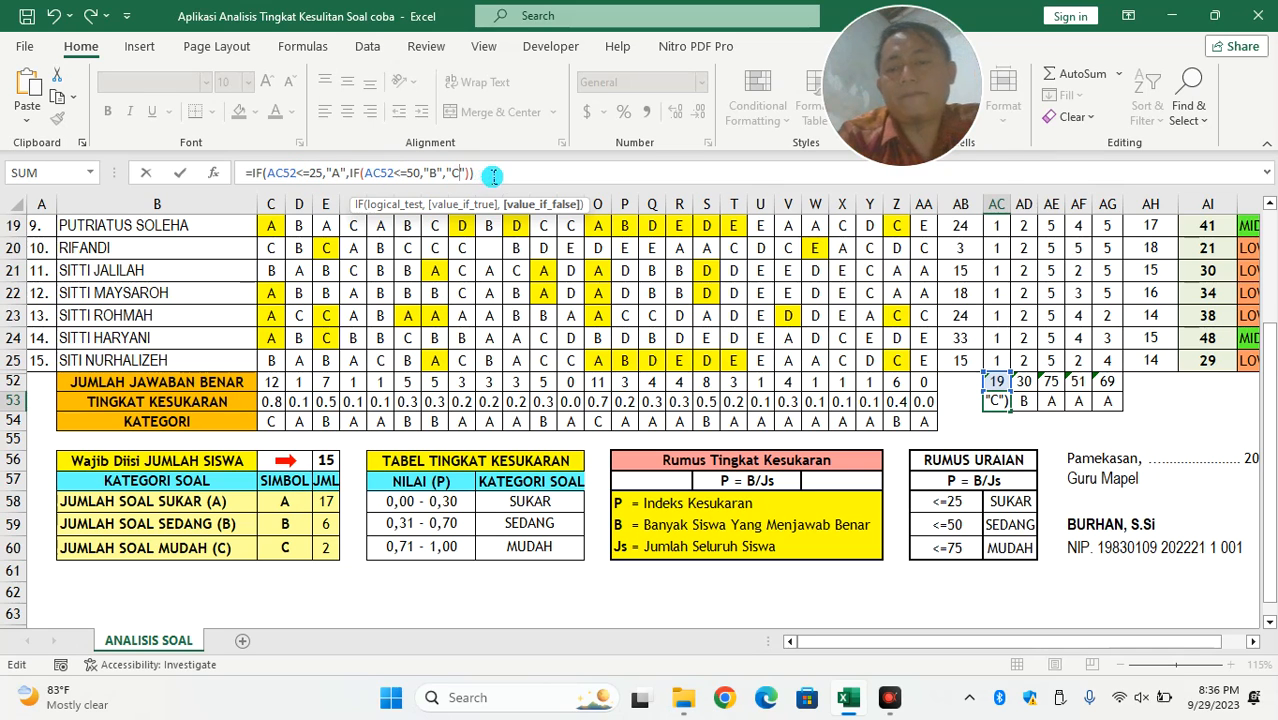
key("Return")
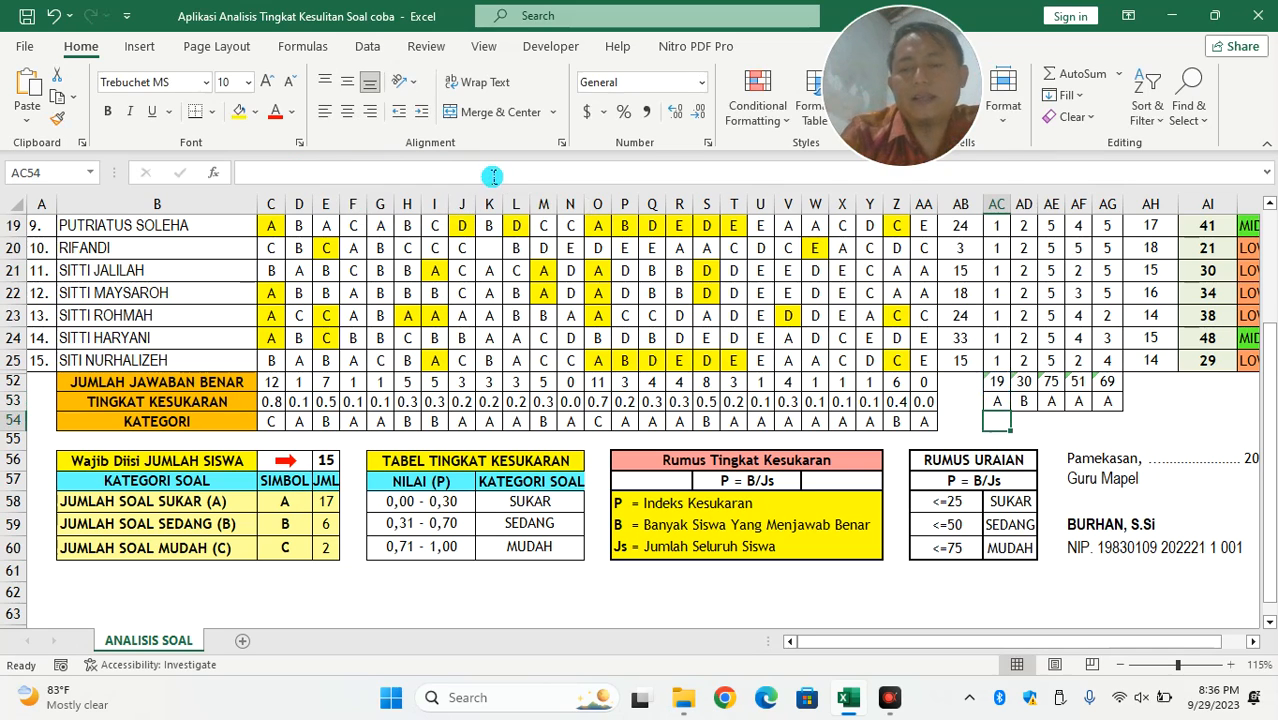
Fill the corrected AC53 formula across to AG53 and check the categories in AE53:AG53 against their totals.
left_click(1006, 404)
left_click_drag(1014, 410, 1126, 410)
left_click(1052, 400)
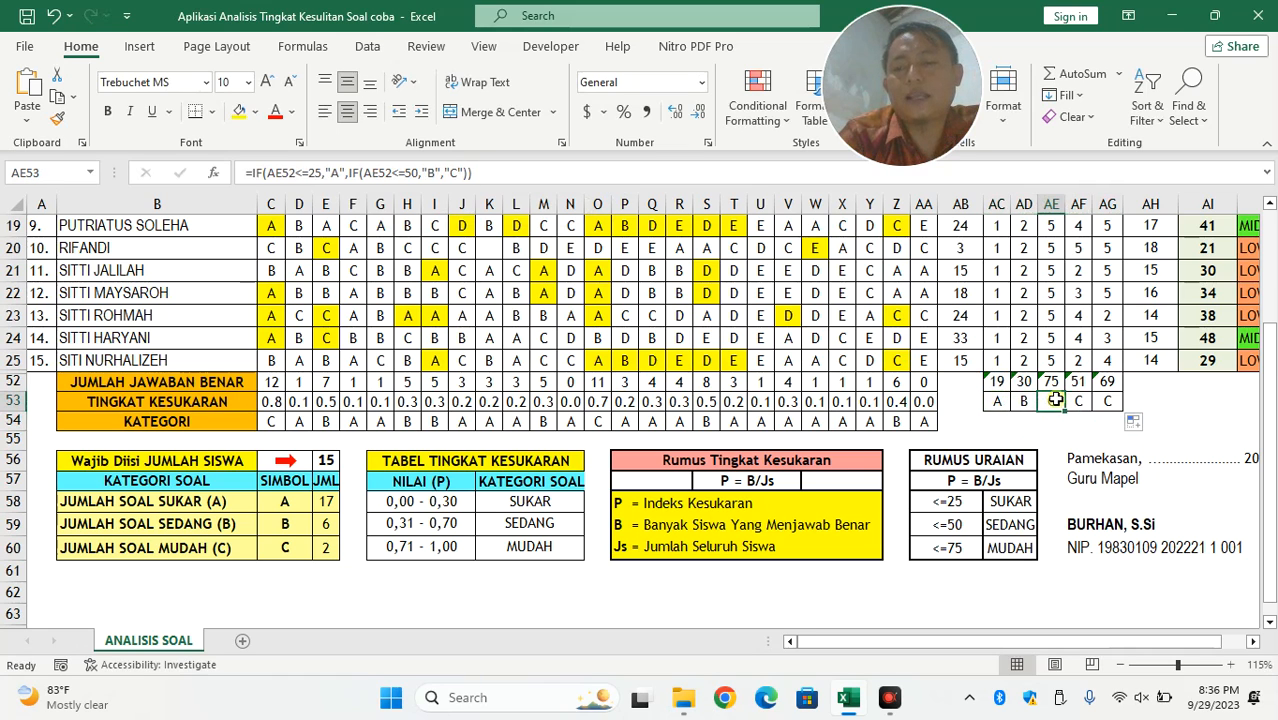
left_click(1057, 386)
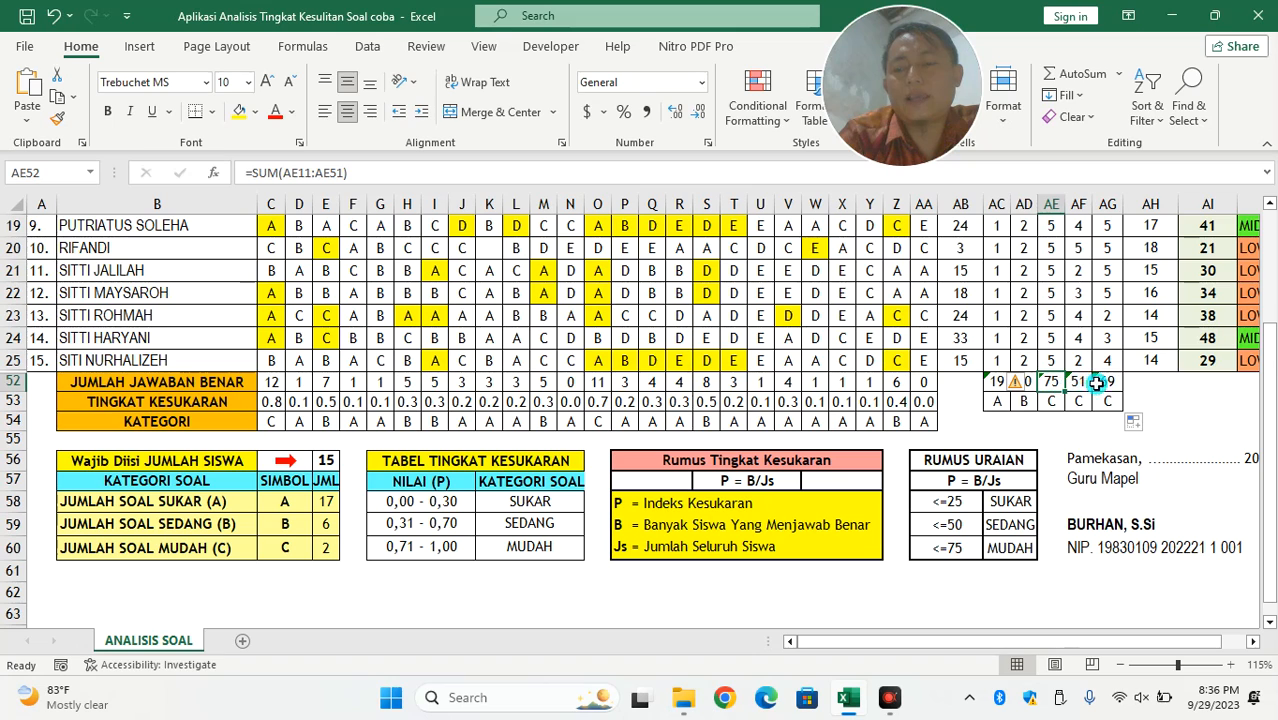
left_click_drag(1050, 401, 1106, 403)
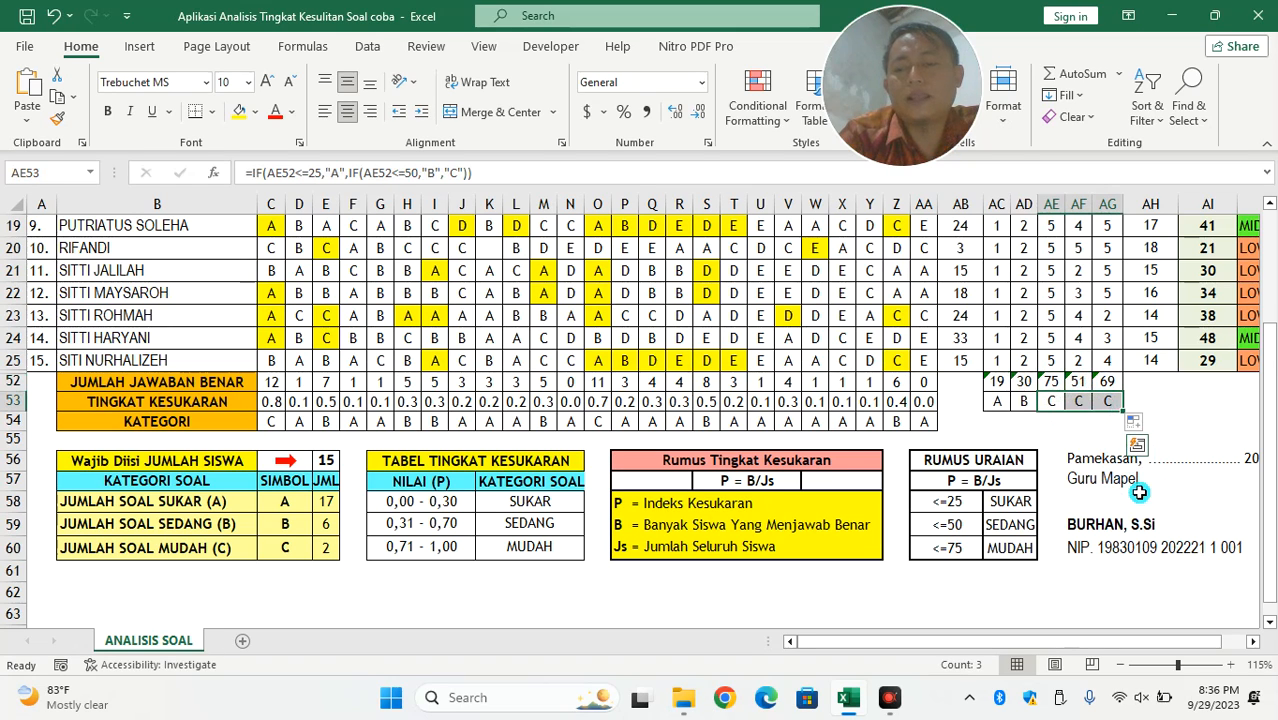
Unhide the student rows between rows 25 and 52 and look through them down to row 51.
left_click_drag(1110, 641, 1040, 630)
scroll(969, 523, "up", 5)
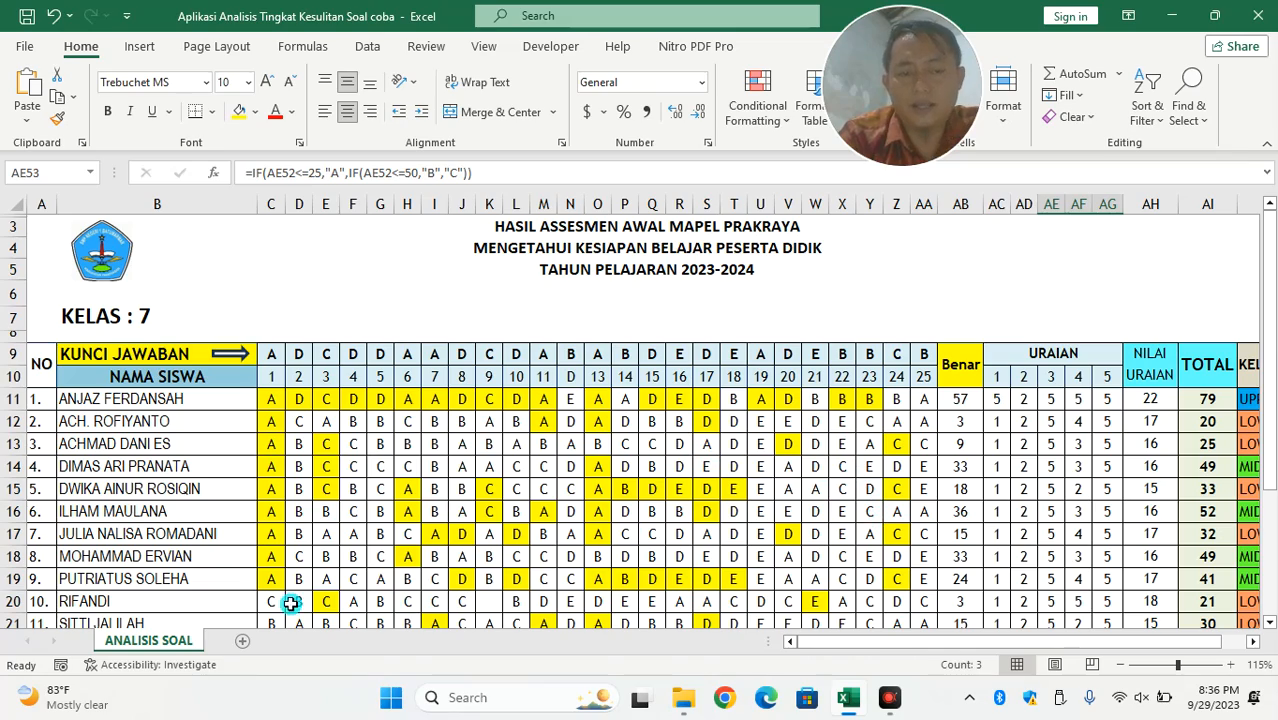
scroll(48, 606, "down", 4)
left_click_drag(10, 495, 13, 516)
right_click(13, 516)
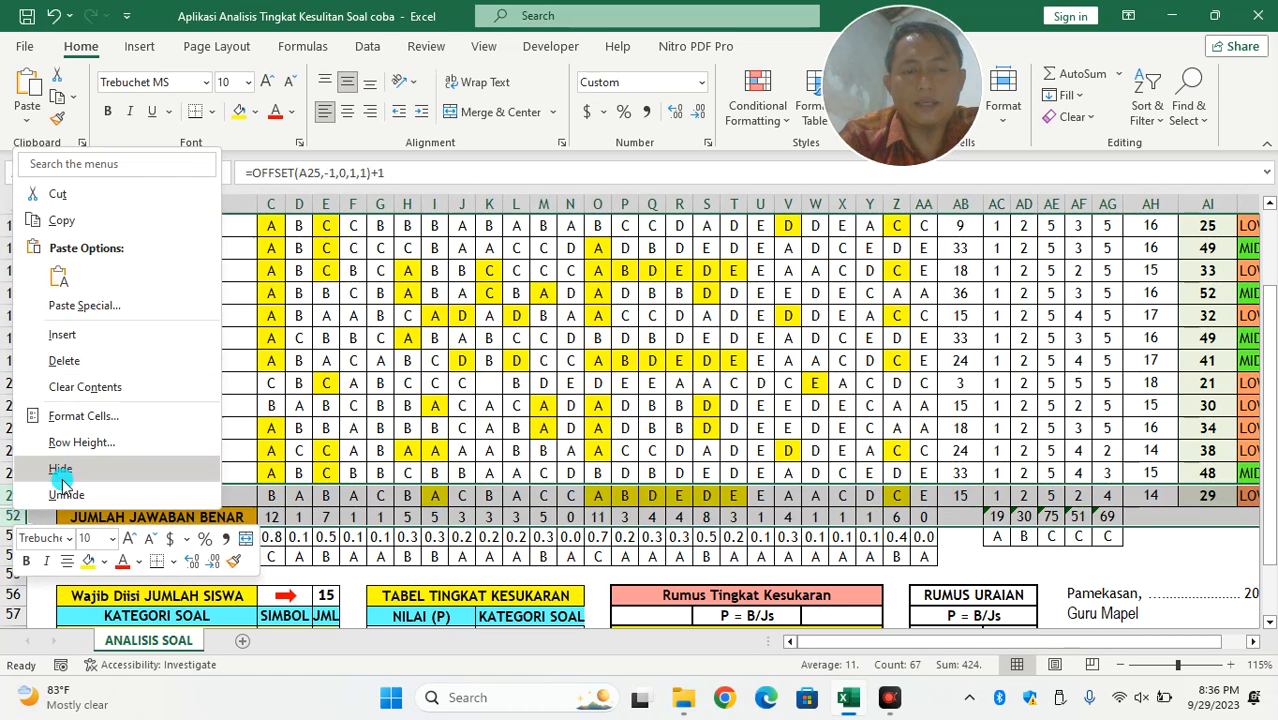
left_click(95, 494)
scroll(216, 556, "down", 3)
scroll(218, 556, "down", 5)
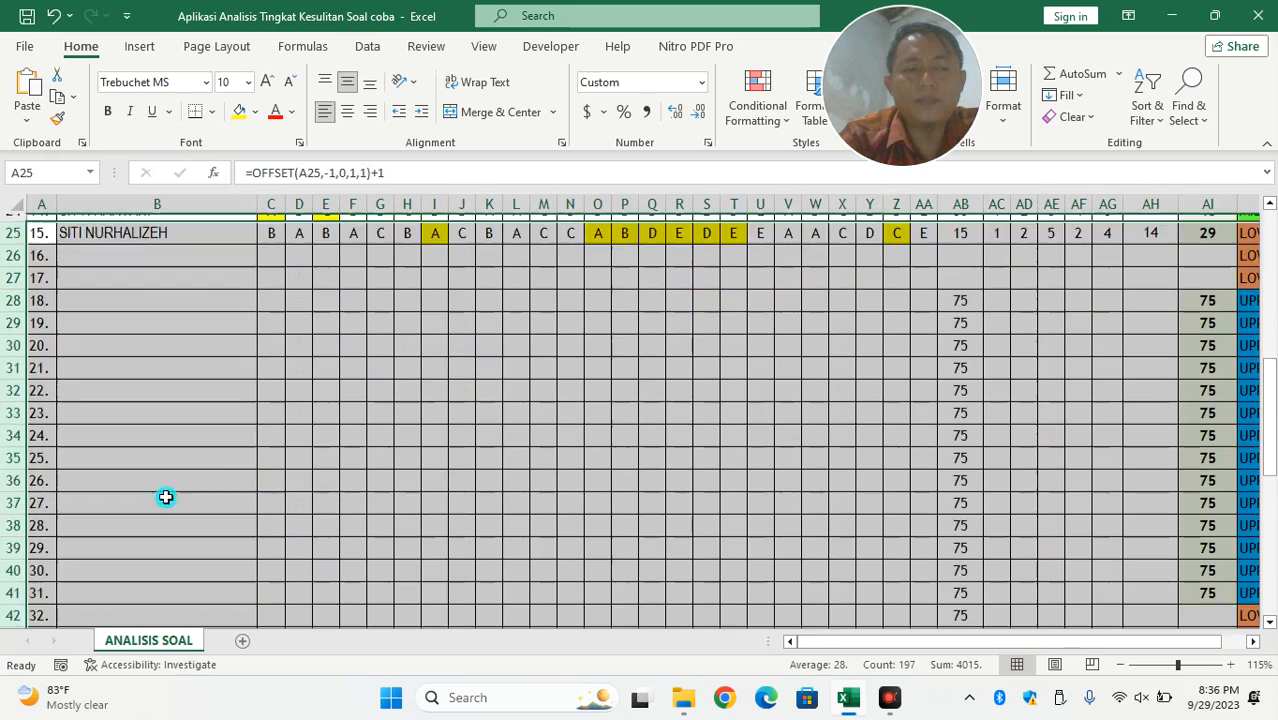
scroll(83, 494, "down", 1)
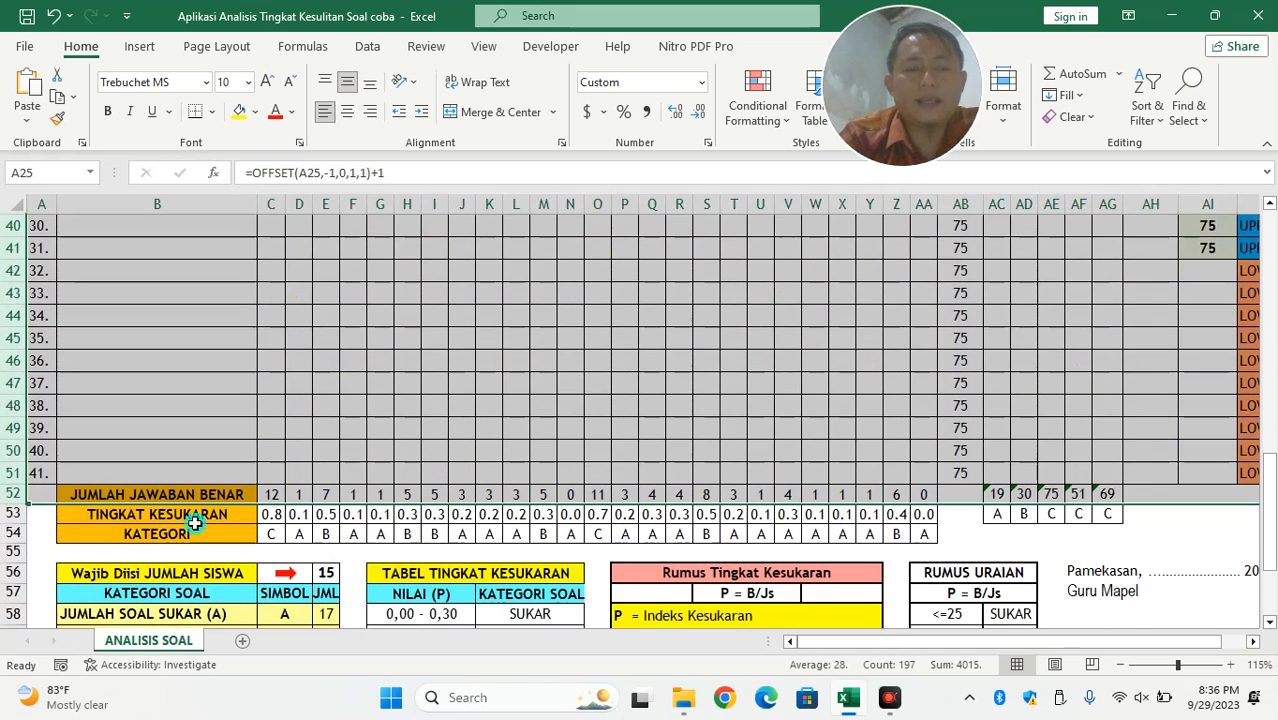
left_click(40, 473)
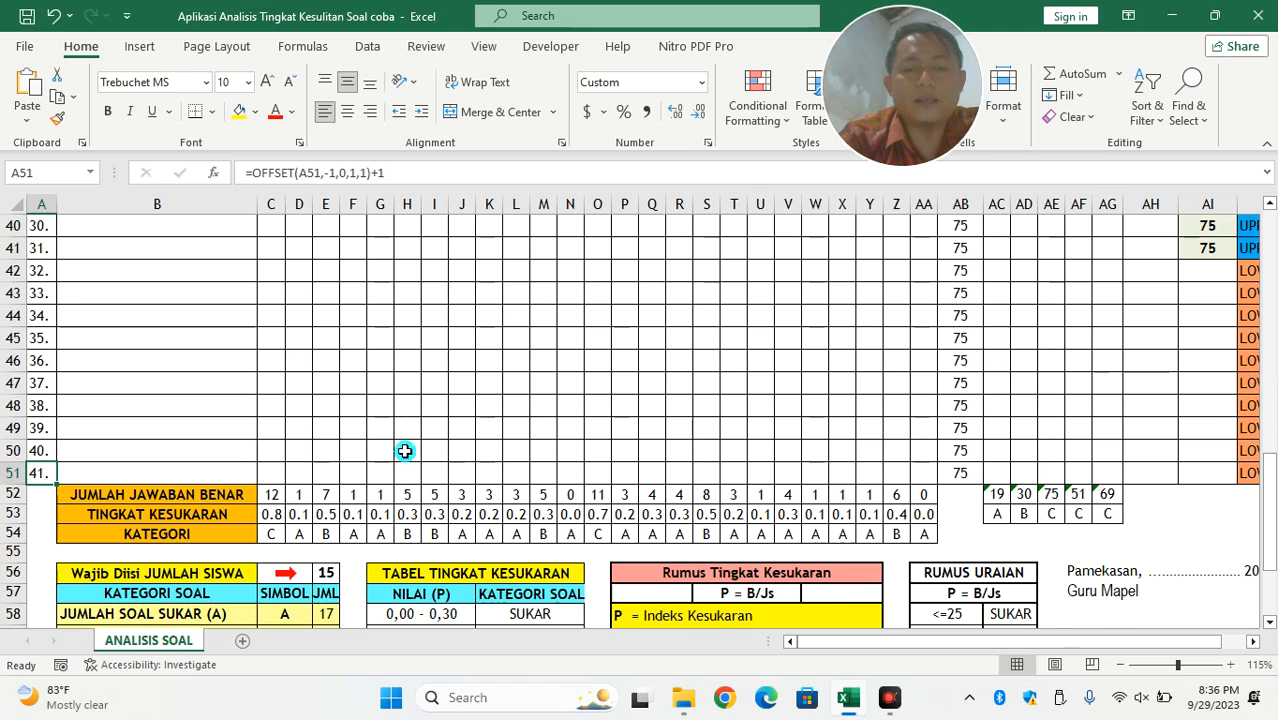
Try to extend the SUMPRODUCT range in the C52 correct-answer count to C11:C51.
scroll(331, 422, "up", 6)
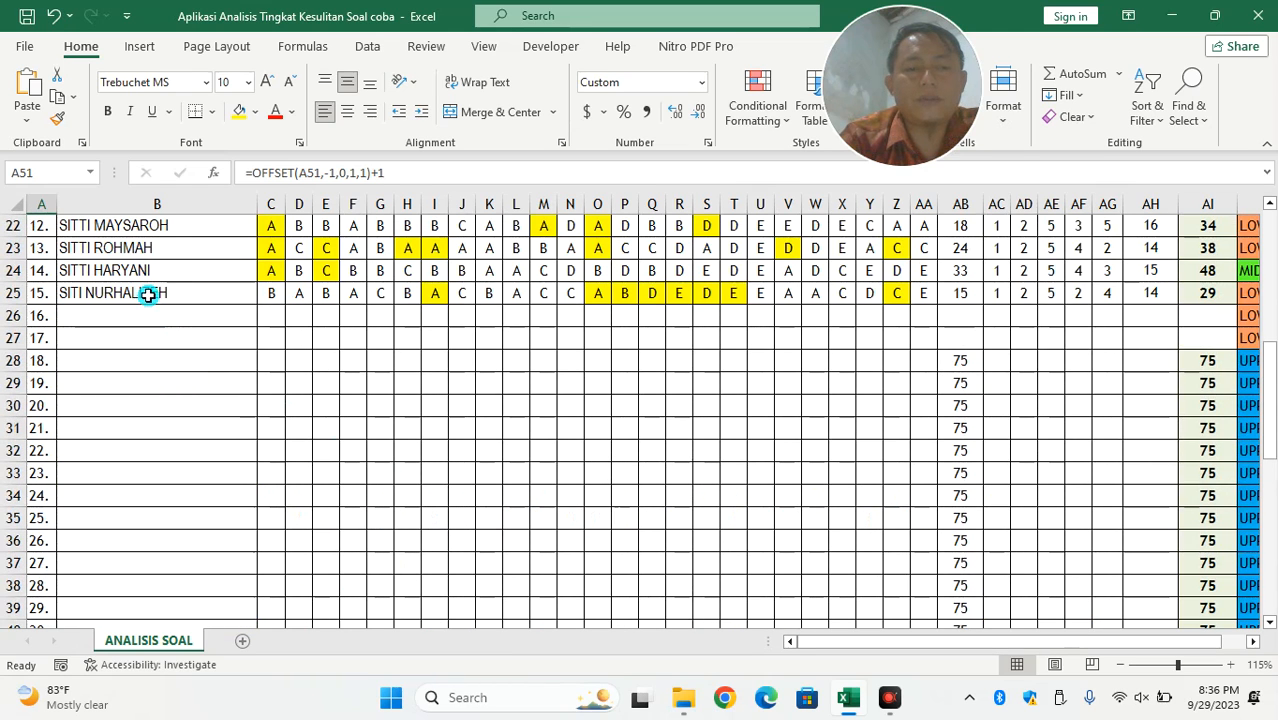
scroll(318, 500, "down", 3)
scroll(313, 538, "down", 3)
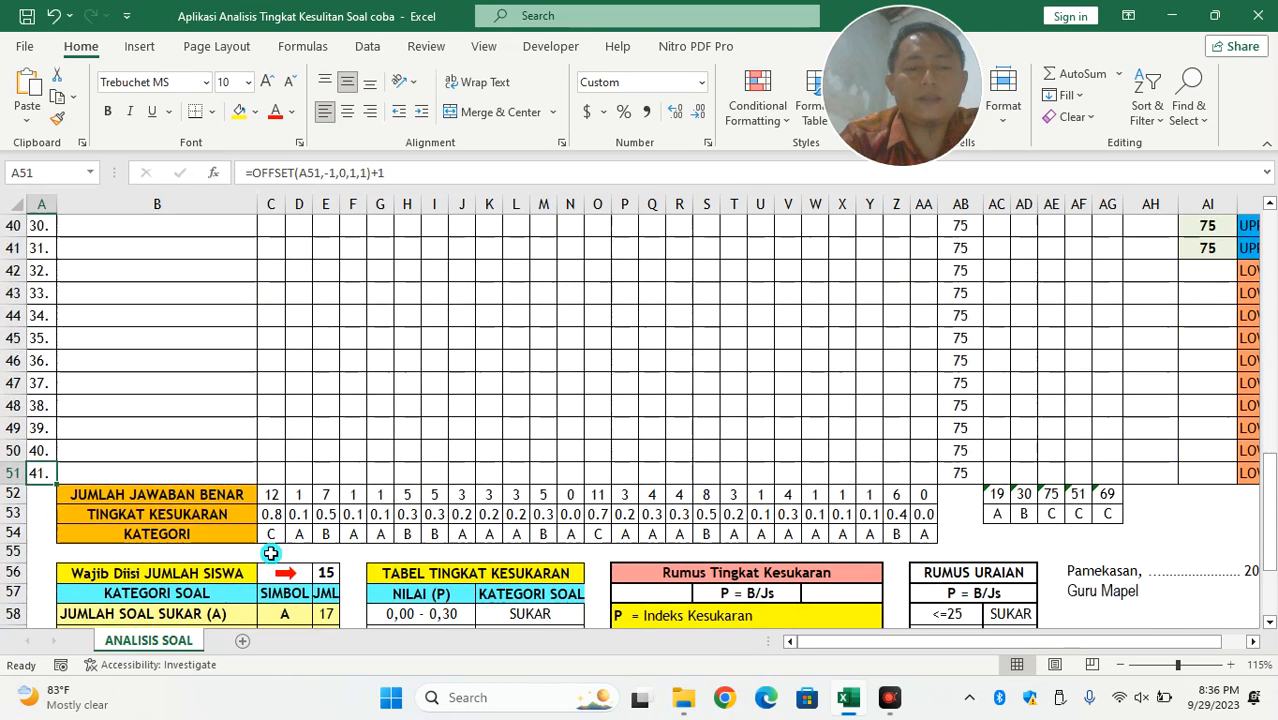
left_click(271, 494)
left_click(370, 163)
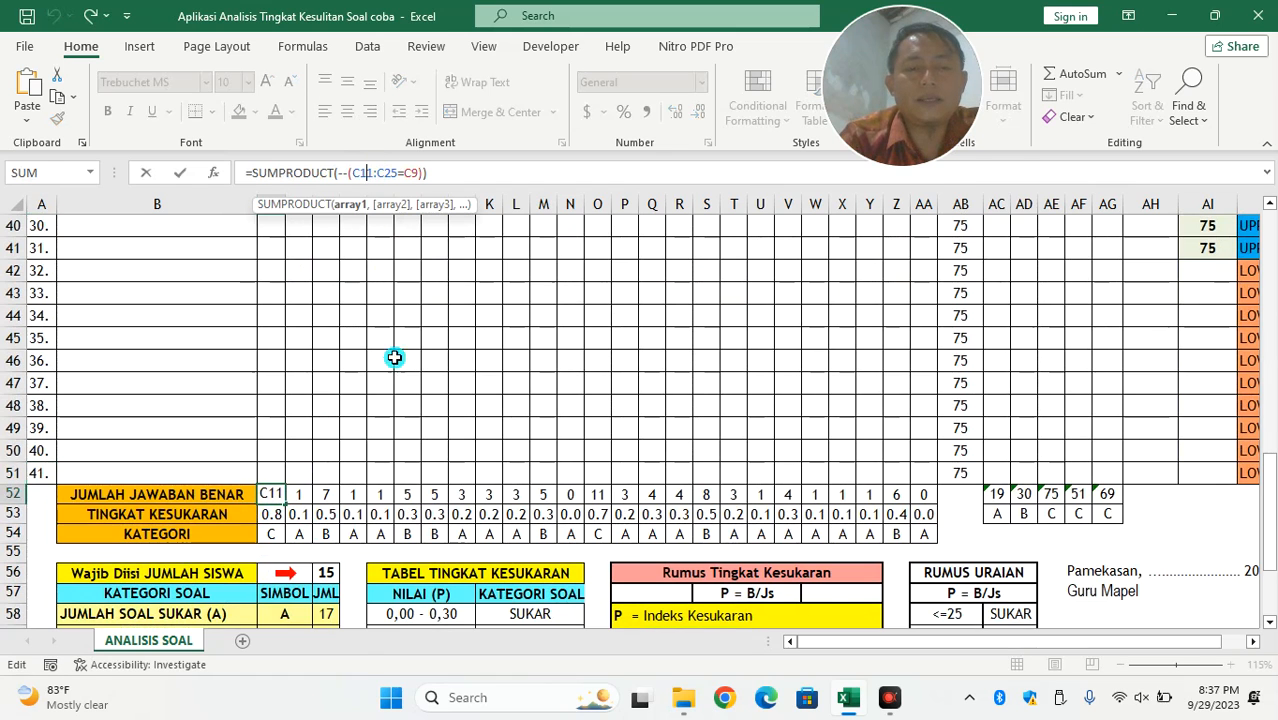
scroll(390, 370, "up", 8)
left_click_drag(263, 441, 297, 451)
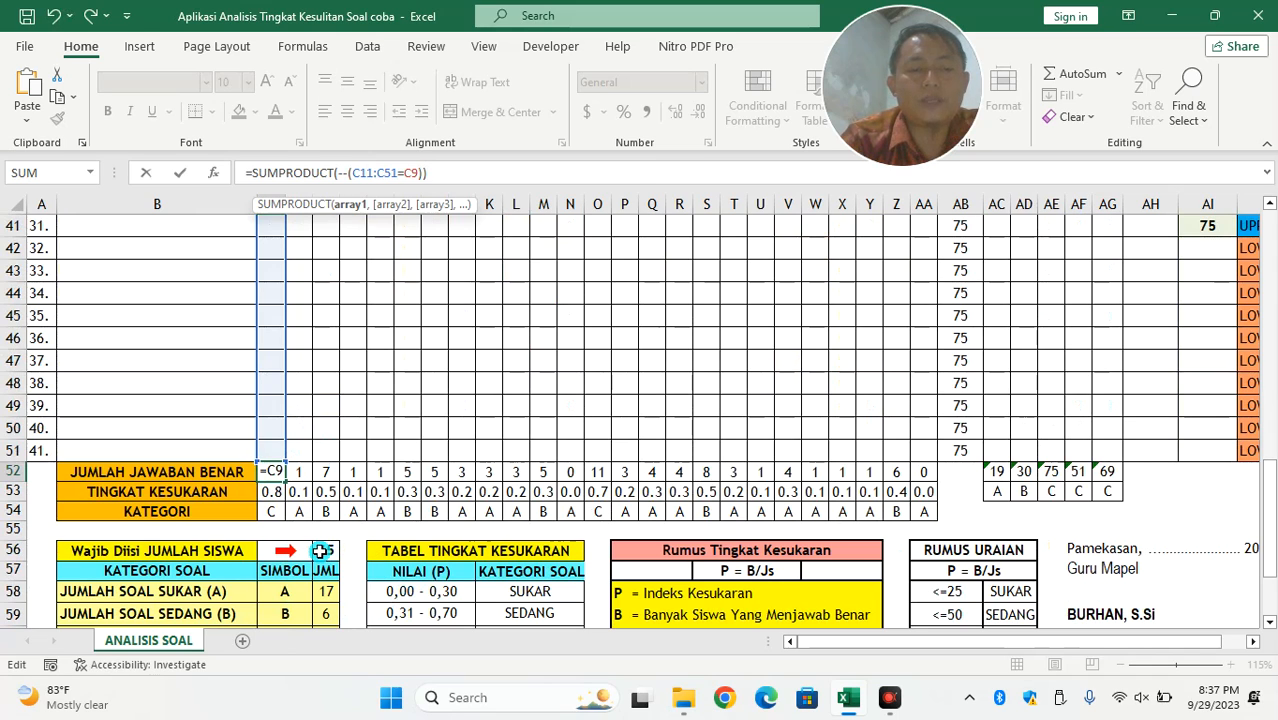
key("Return")
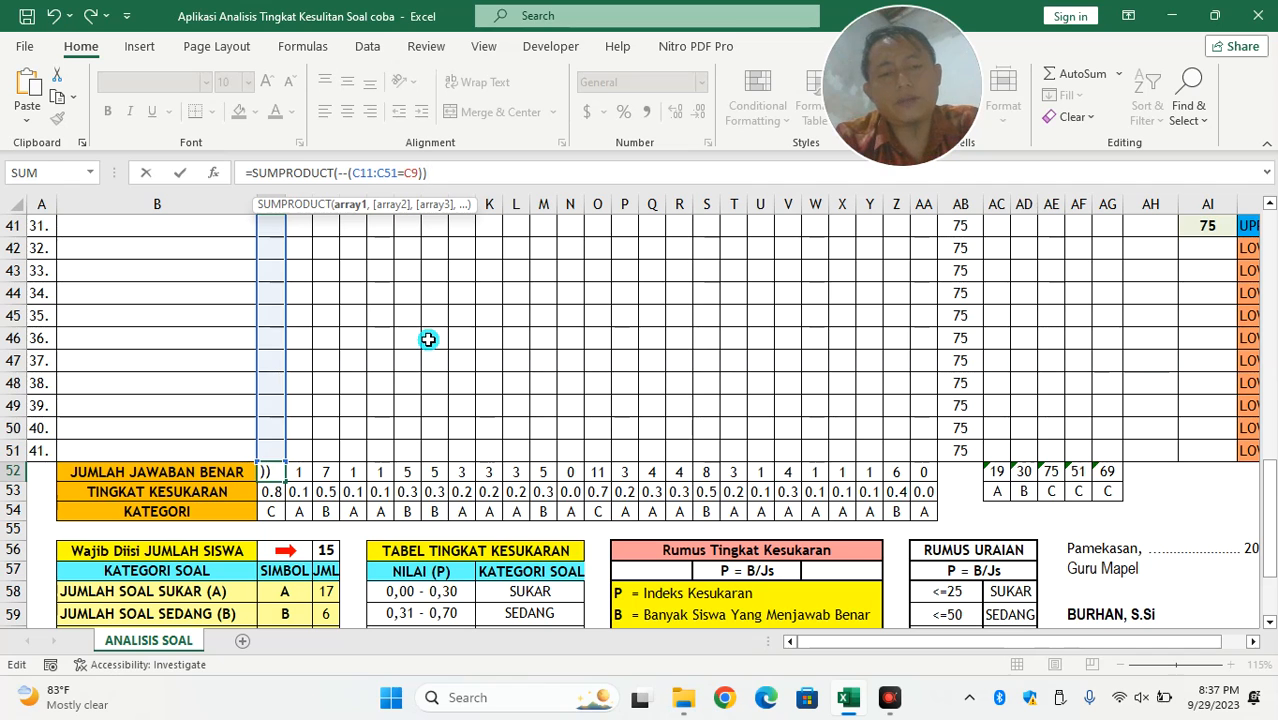
Cancel the C52 formula edit and undo the unhiding of the rows between 25 and 52.
key("ctrl+z")
key("ctrl+y")
key("Escape")
key("ctrl+z")
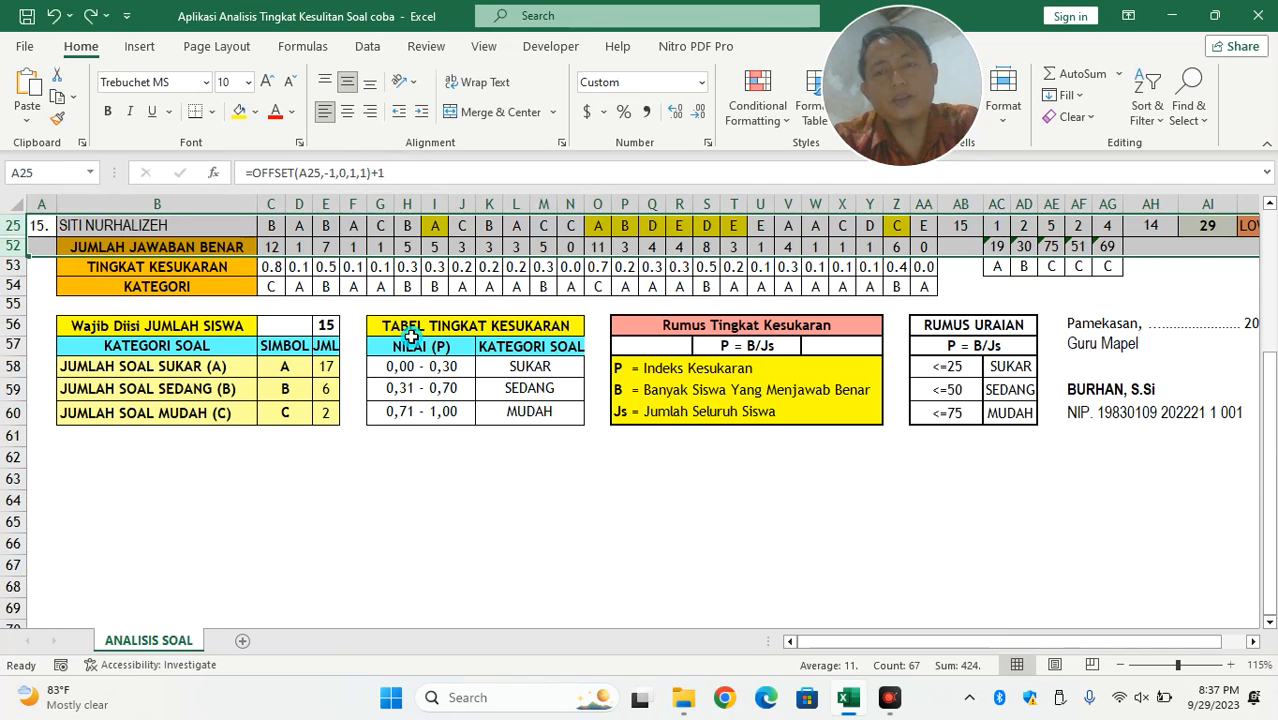
scroll(404, 360, "up", 6)
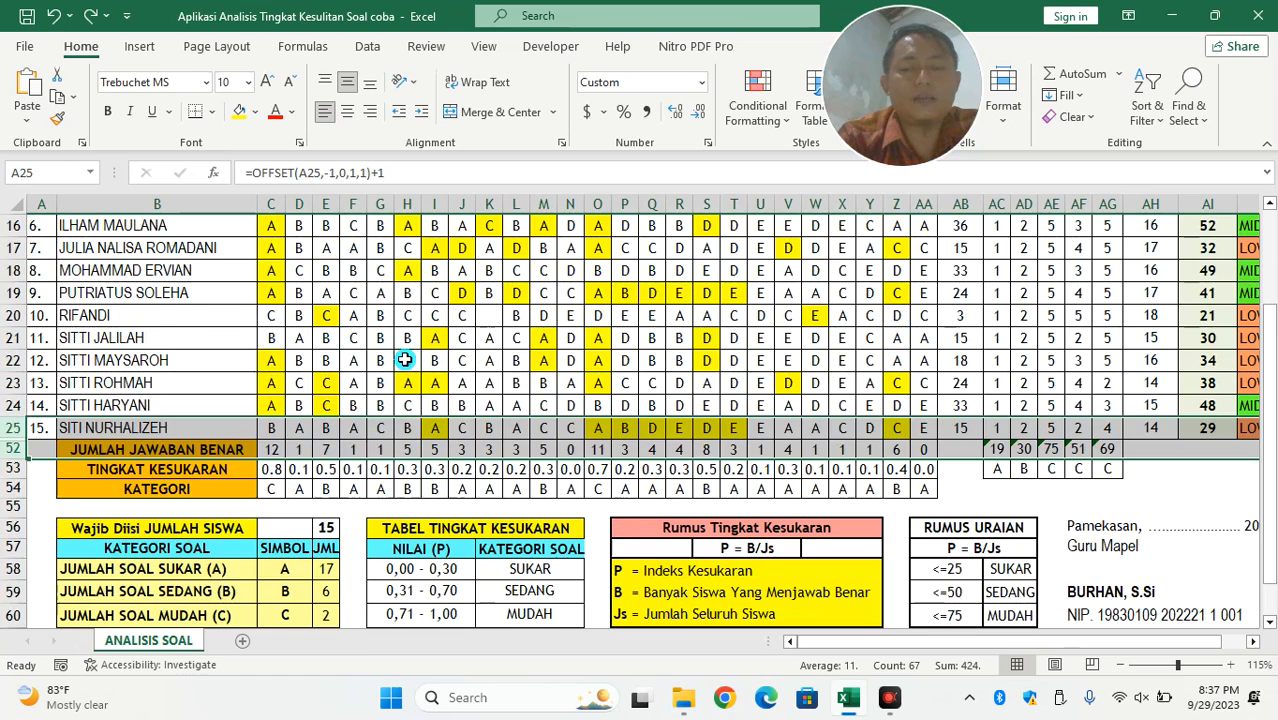